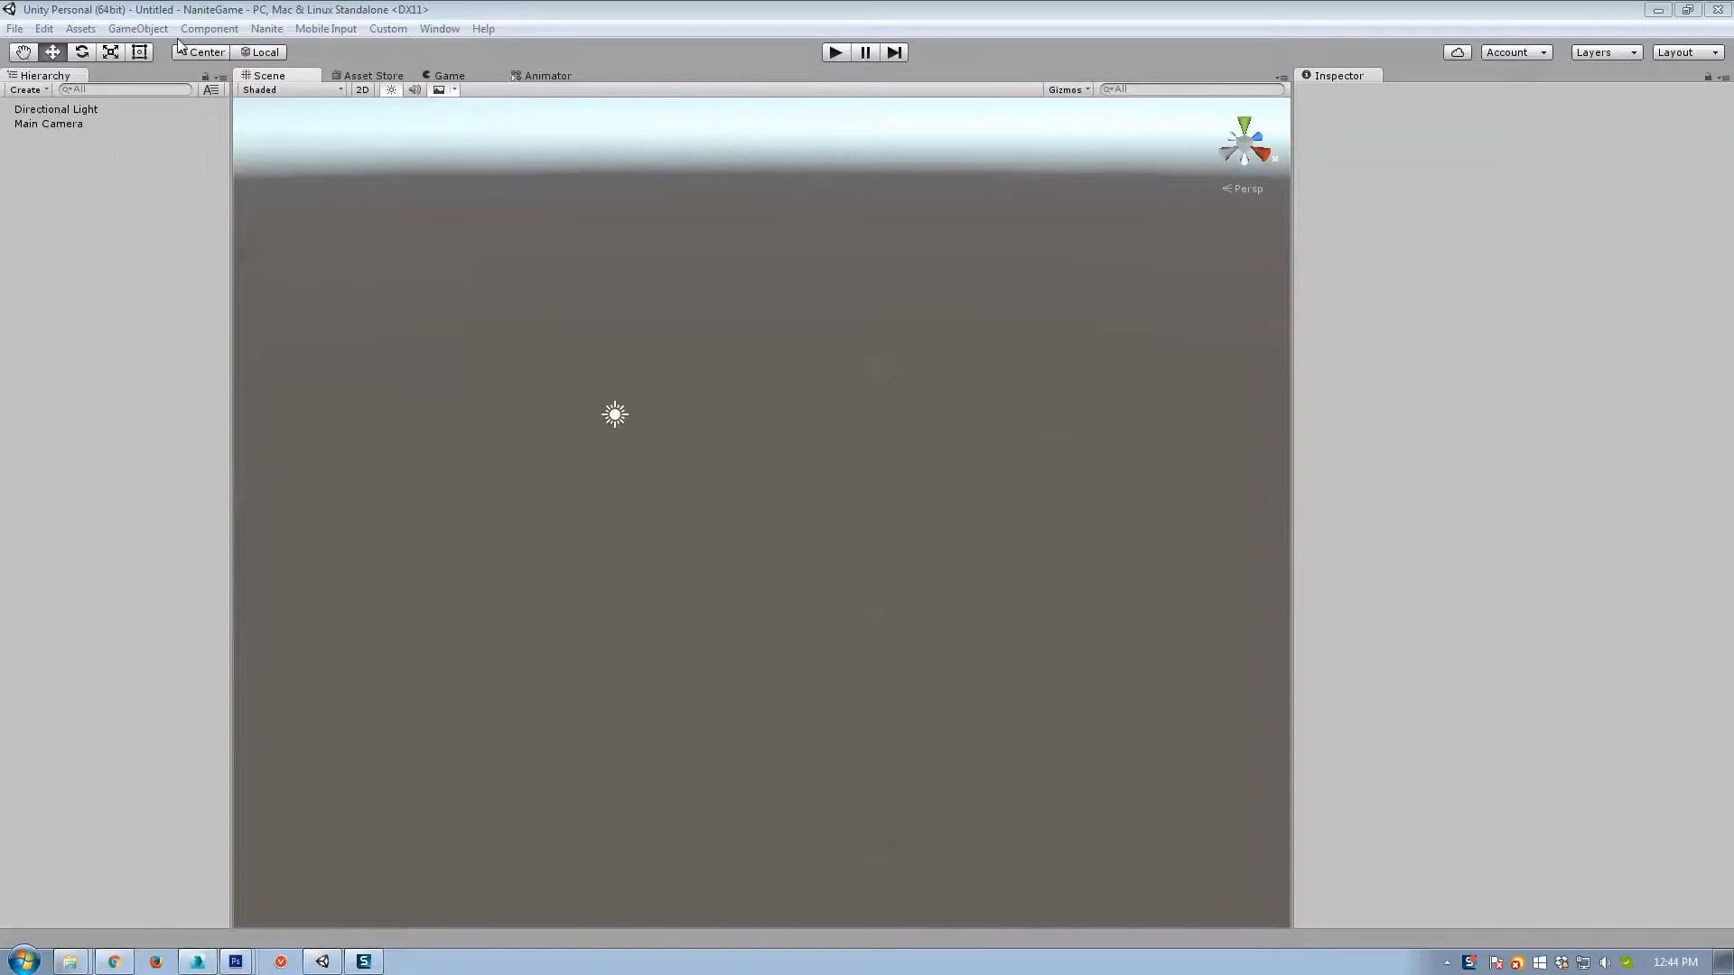
# Add a sphere to the scene and scale it up uniformly to about 3.7.
pyautogui.click(137, 29)
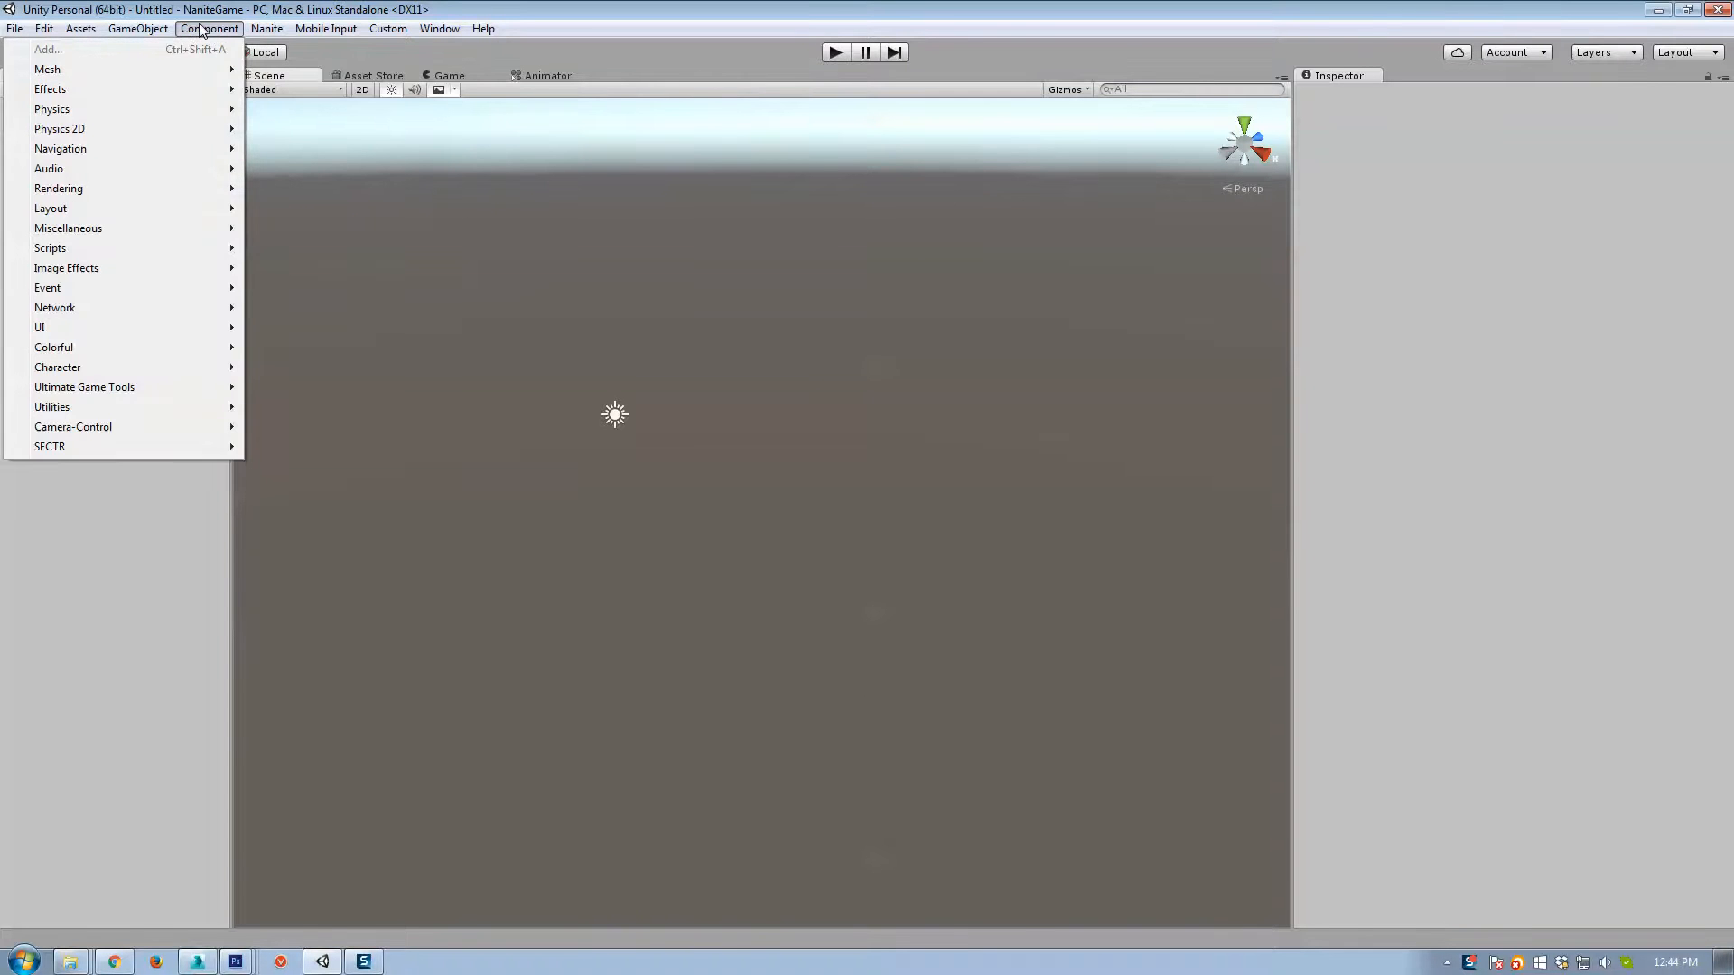
pyautogui.moveTo(252, 88)
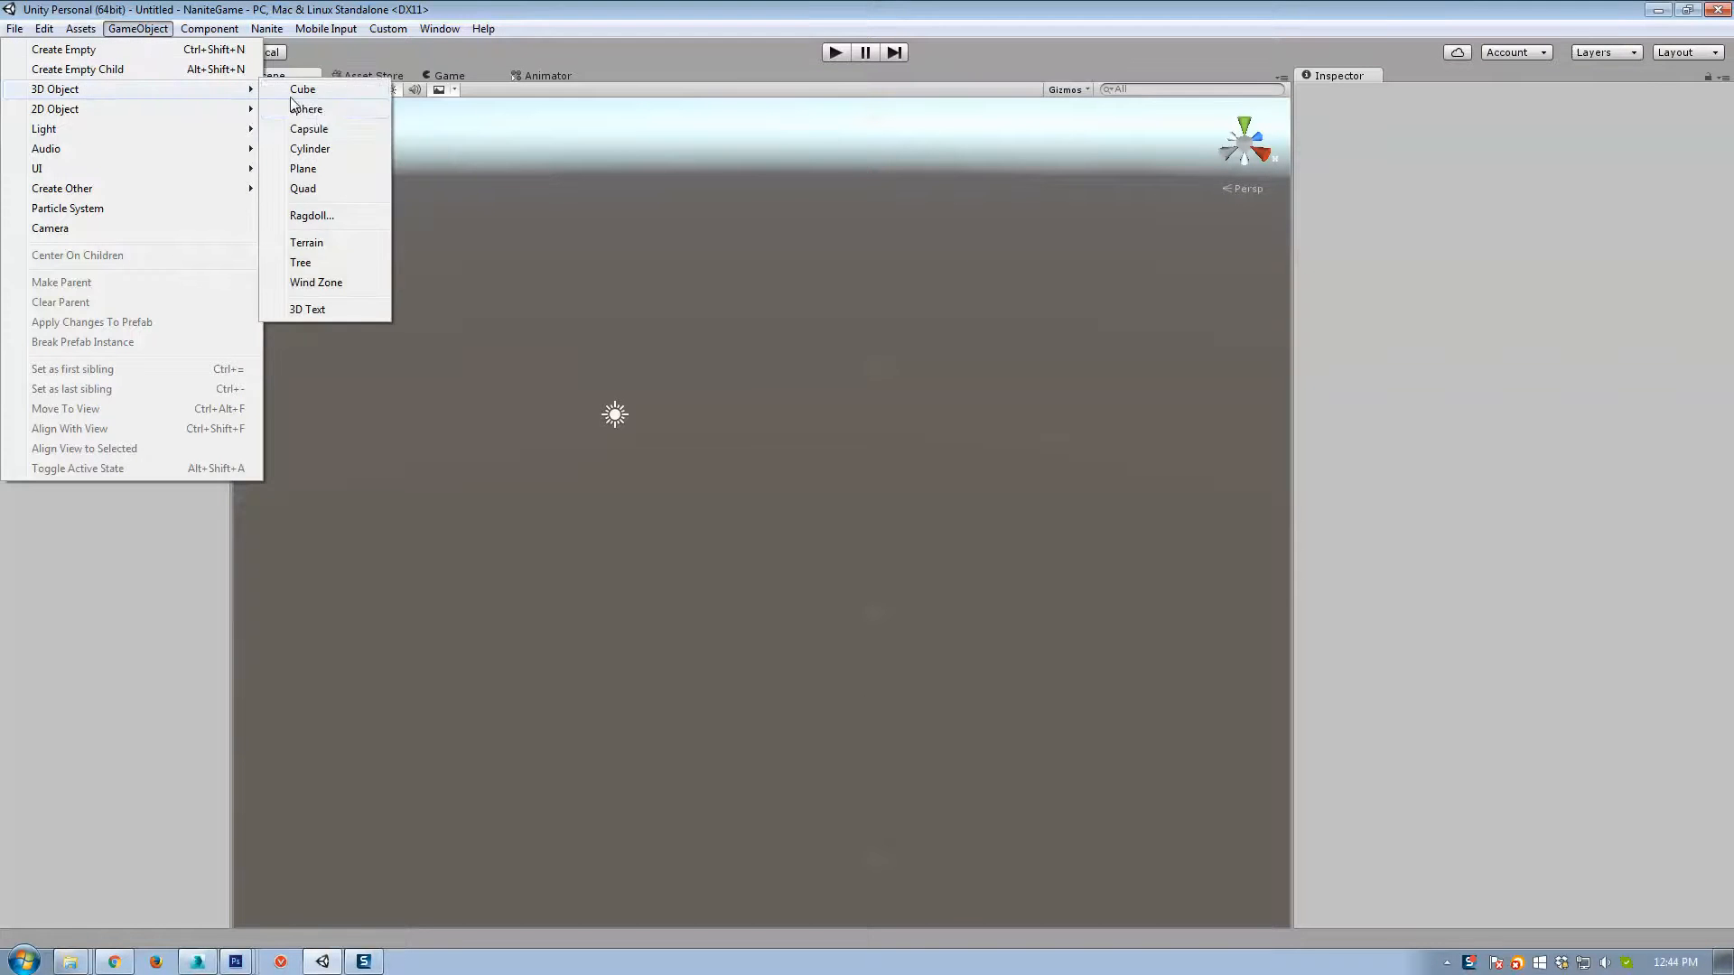
pyautogui.click(305, 108)
pyautogui.keyDown('alt'); pyautogui.moveTo(855, 588); pyautogui.dragTo(929, 588); pyautogui.keyUp('alt')
pyautogui.press('r')
pyautogui.moveTo(677, 460); pyautogui.dragTo(677, 176)
pyautogui.keyDown('alt'); pyautogui.moveTo(677, 176); pyautogui.dragTo(831, 465); pyautogui.keyUp('alt')
pyautogui.scroll(-10, 831, 461)
# Reposition the sphere near the centre of the camera's view at X 0.1, Y 0.76, Z -1.48.
pyautogui.moveTo(837, 442); pyautogui.dragTo(797, 442, button='middle')
pyautogui.press('w')
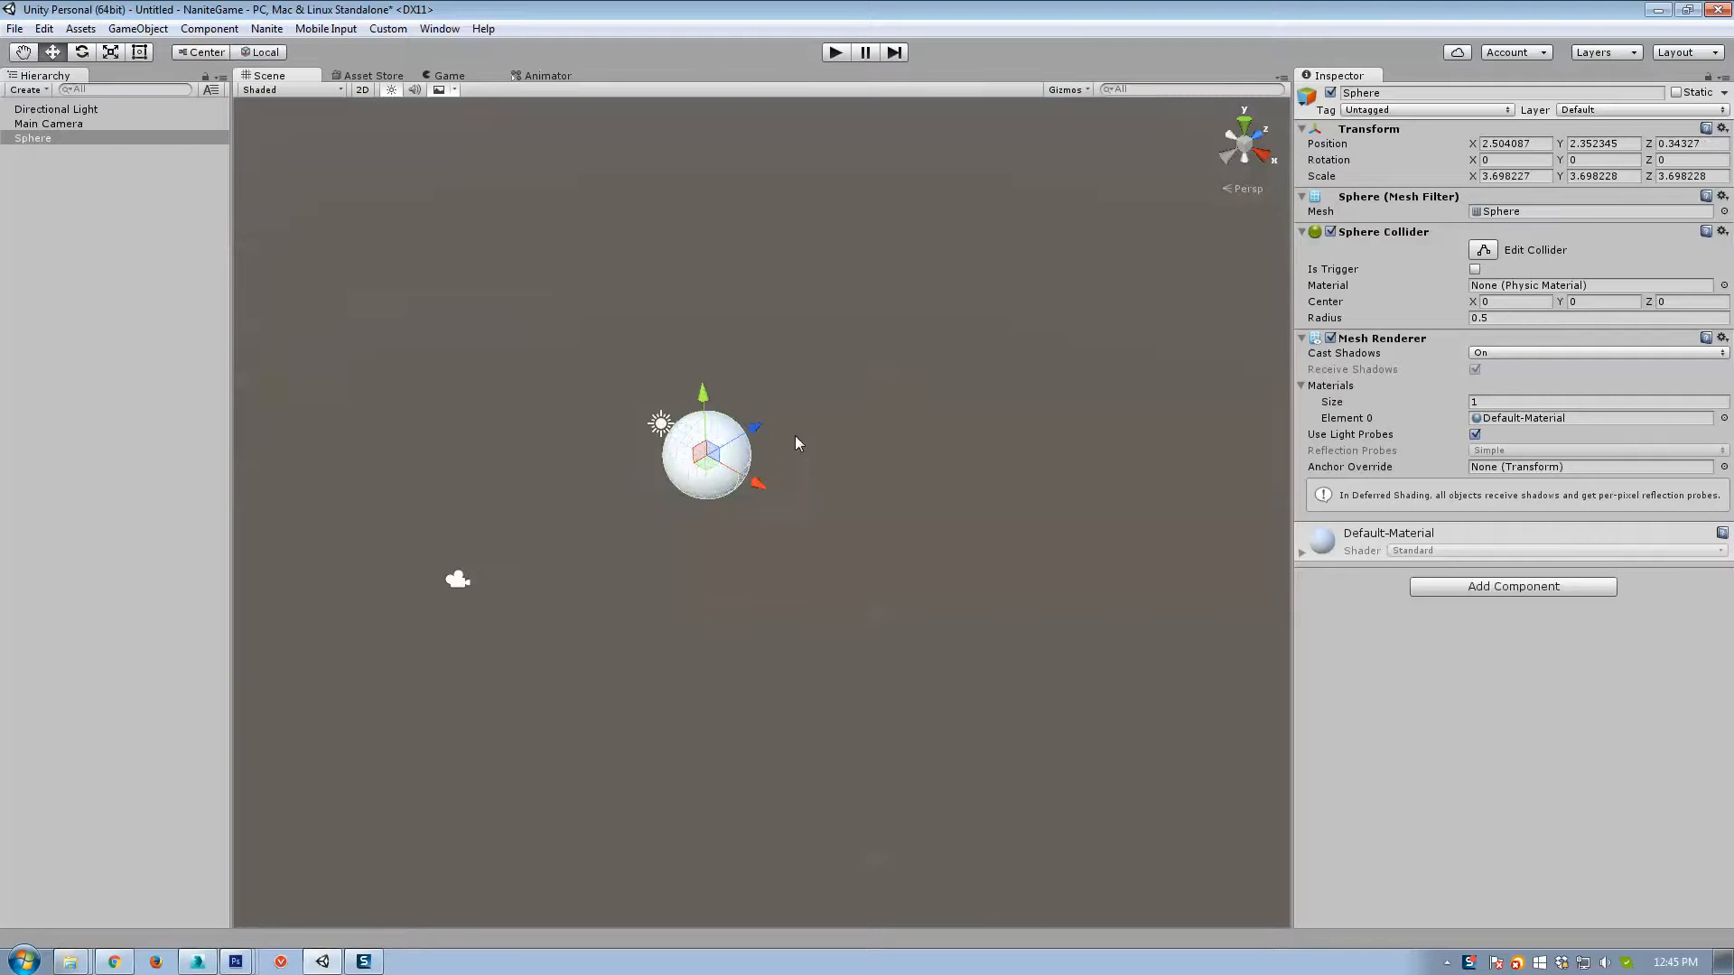
pyautogui.moveTo(713, 473); pyautogui.dragTo(736, 530)
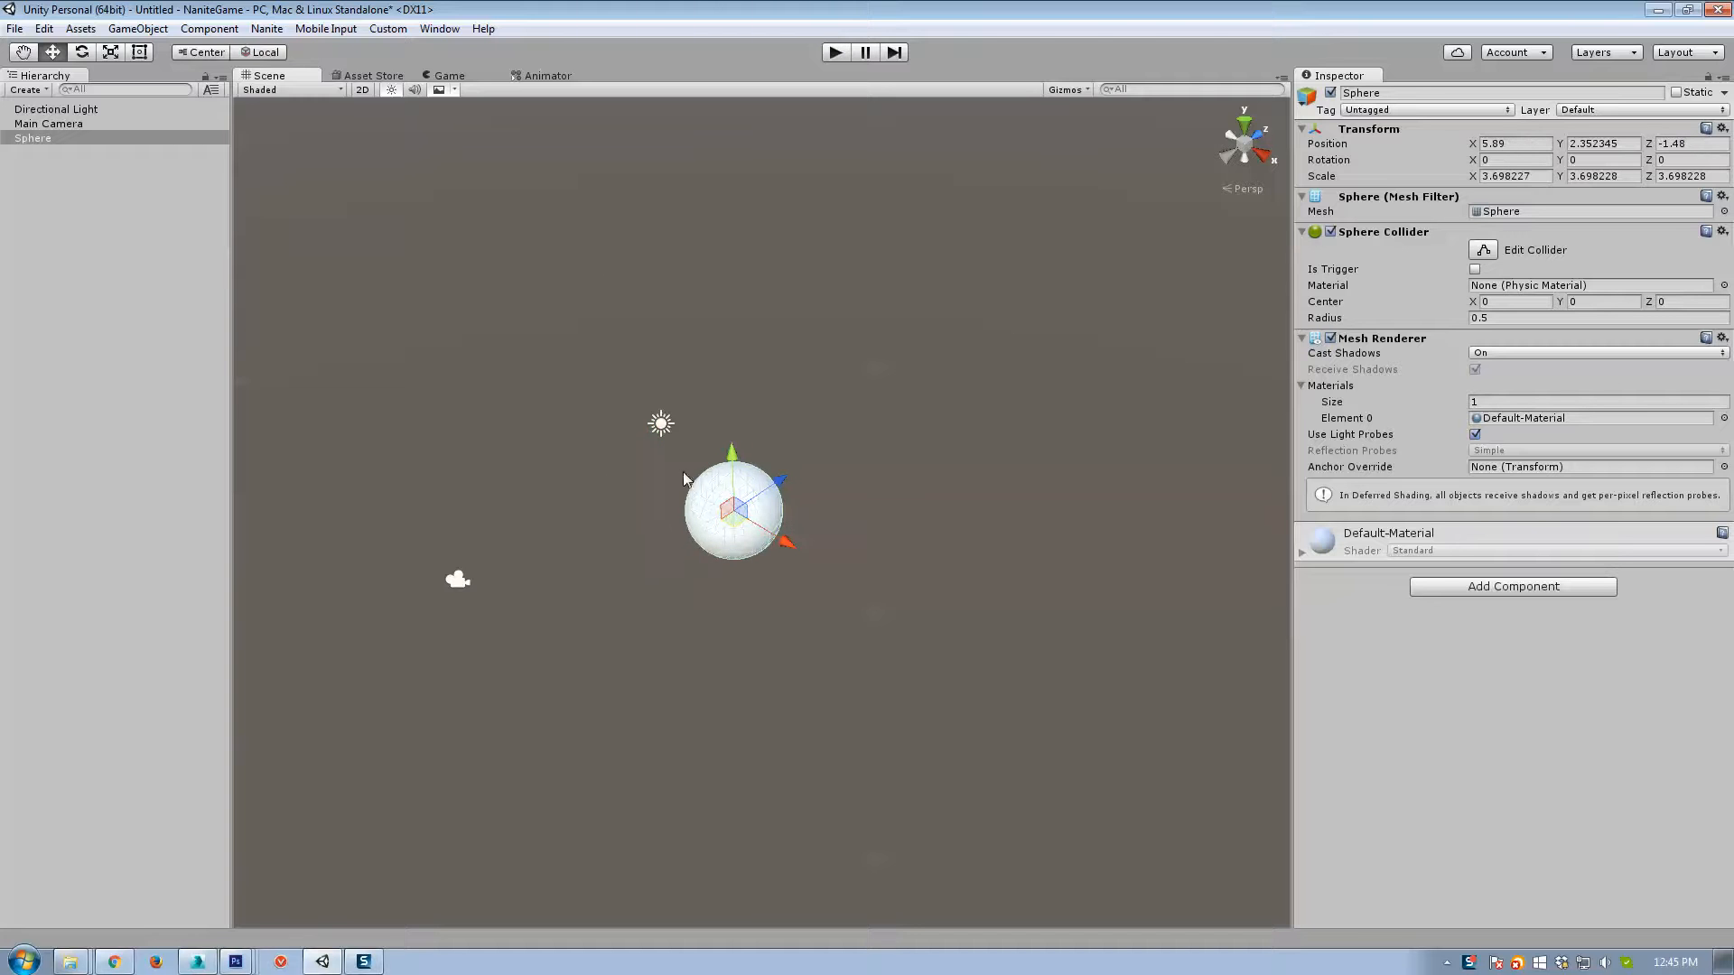
pyautogui.click(448, 76)
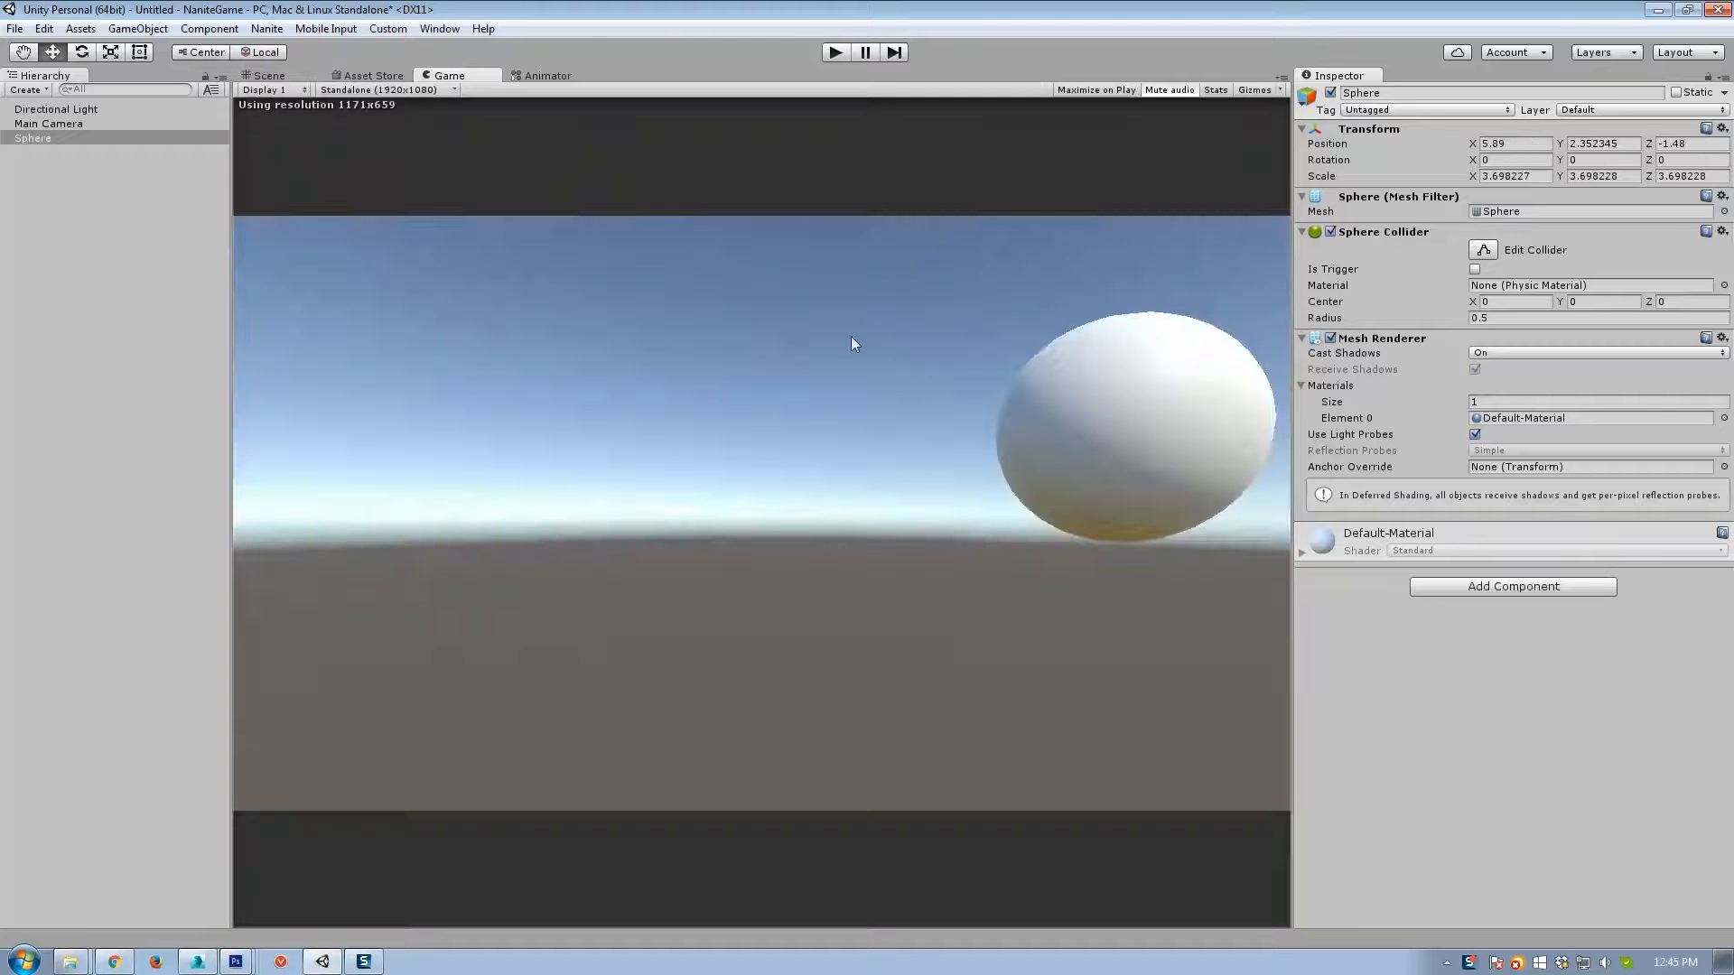
pyautogui.click(1603, 144)
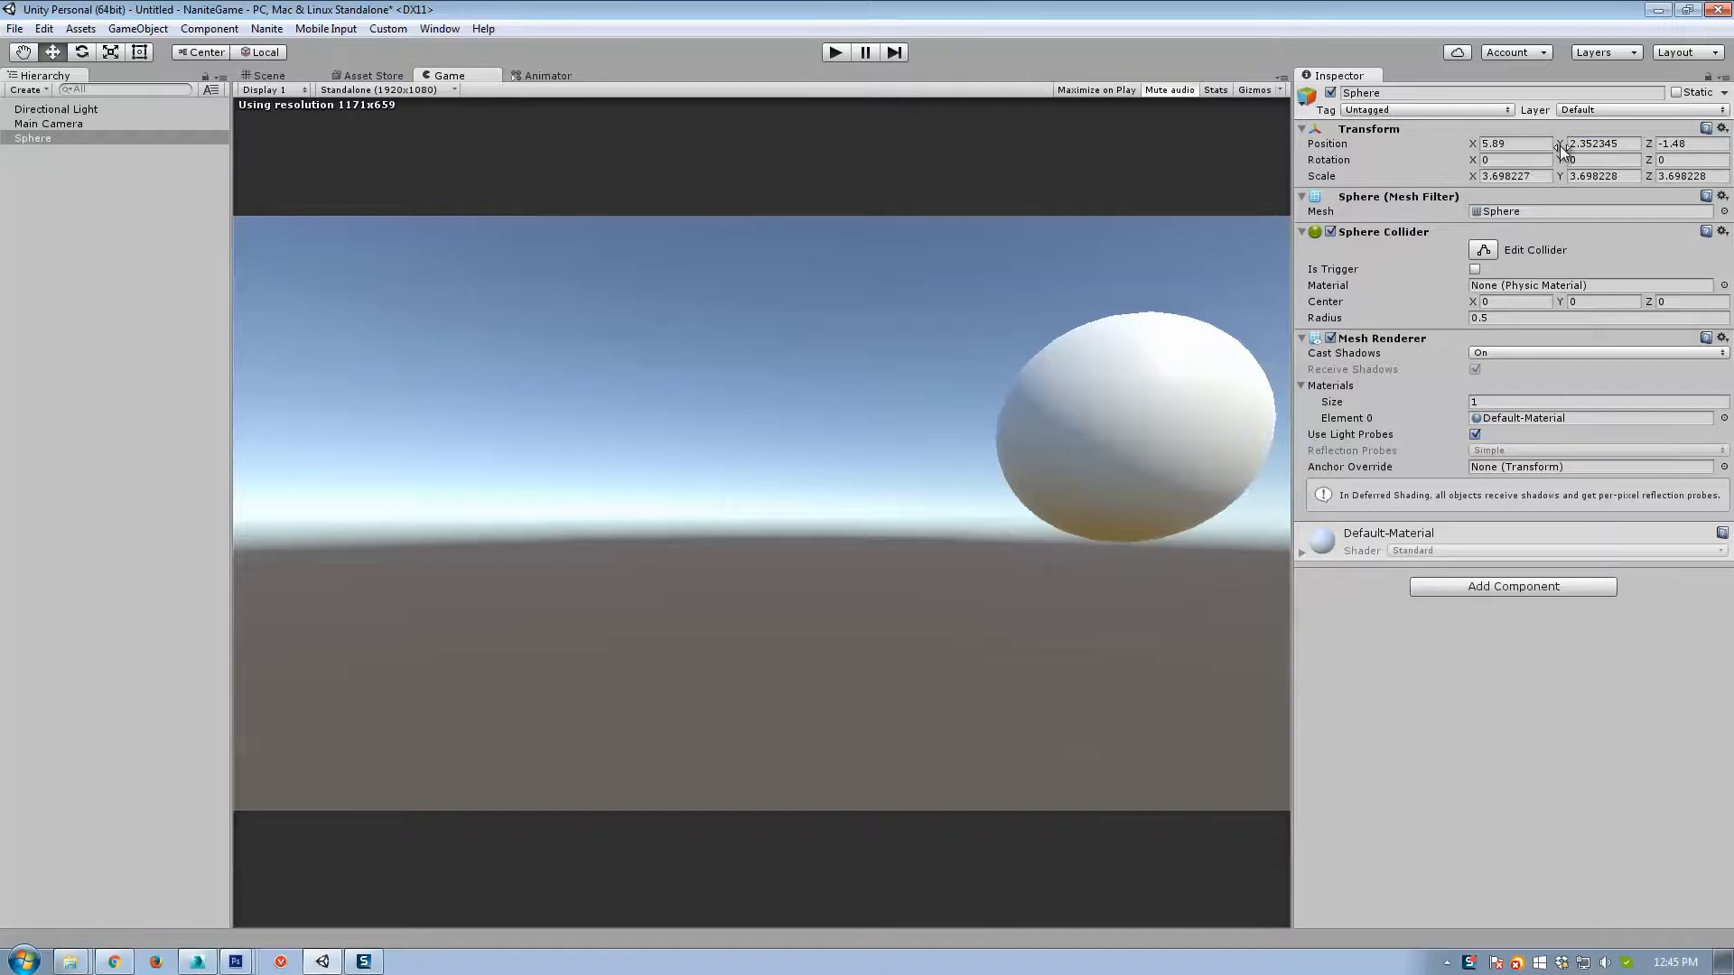
pyautogui.write('1.38')
pyautogui.moveTo(1475, 143); pyautogui.dragTo(1365, 146)
pyautogui.moveTo(1564, 141); pyautogui.dragTo(1551, 145)
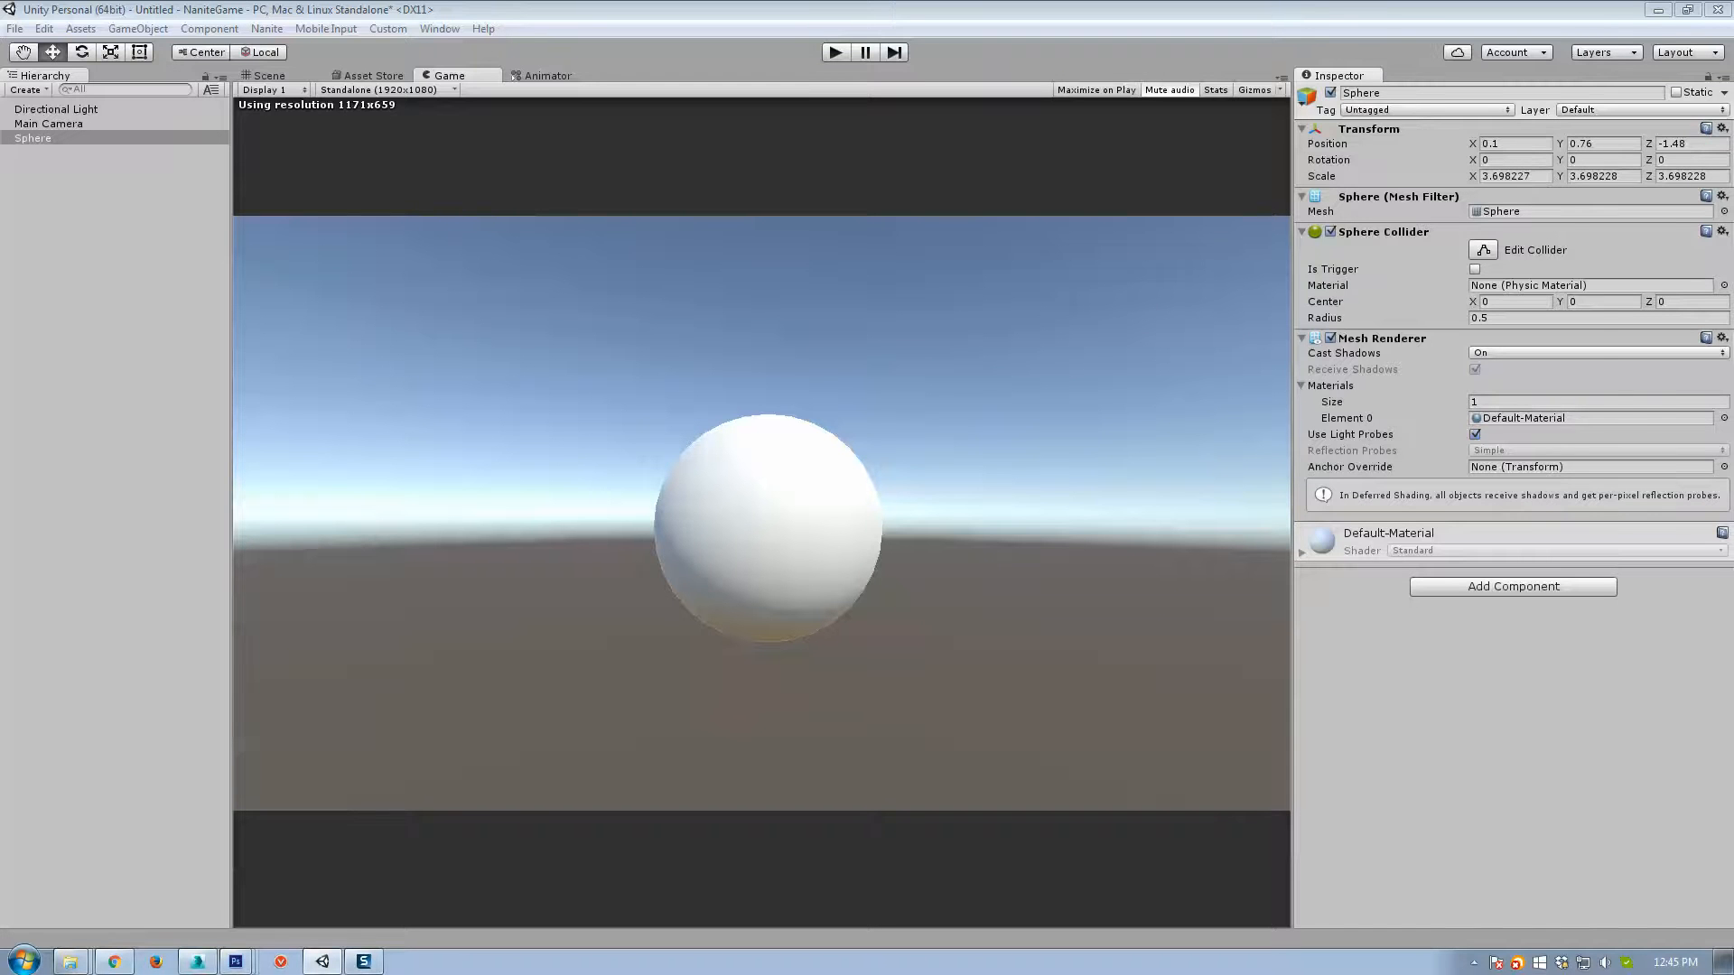
# Set the new material's shader to Skybox/Procedural.
pyautogui.click(1478, 113)
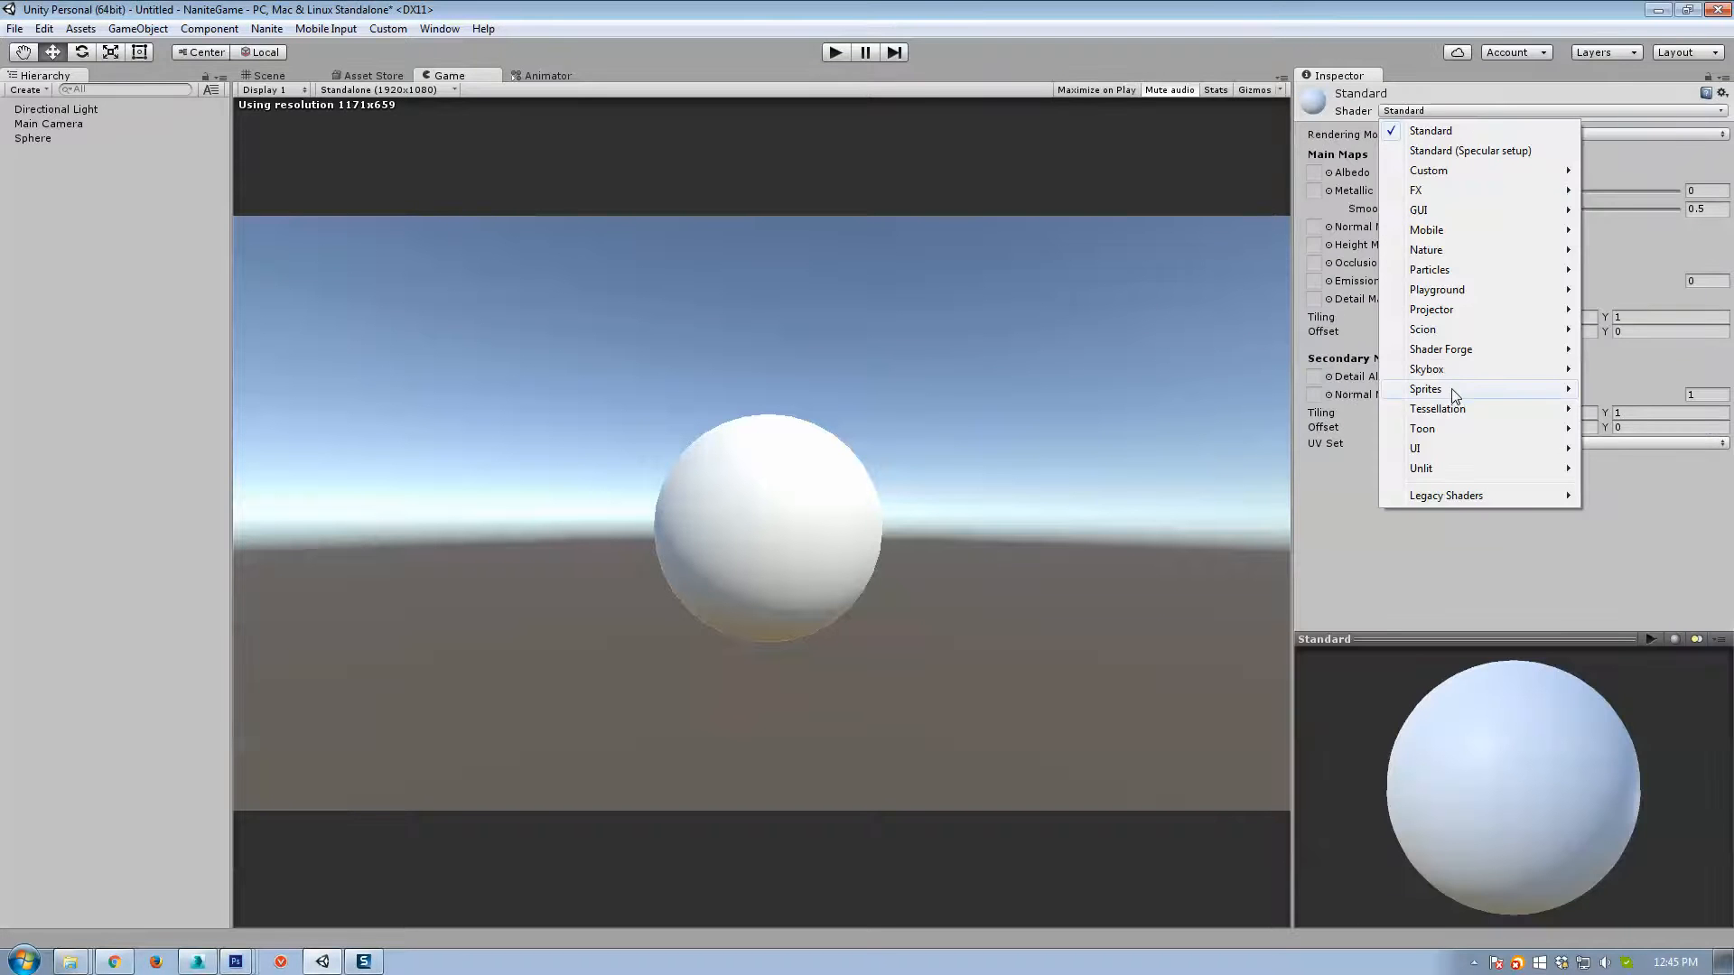
pyautogui.moveTo(1444, 372)
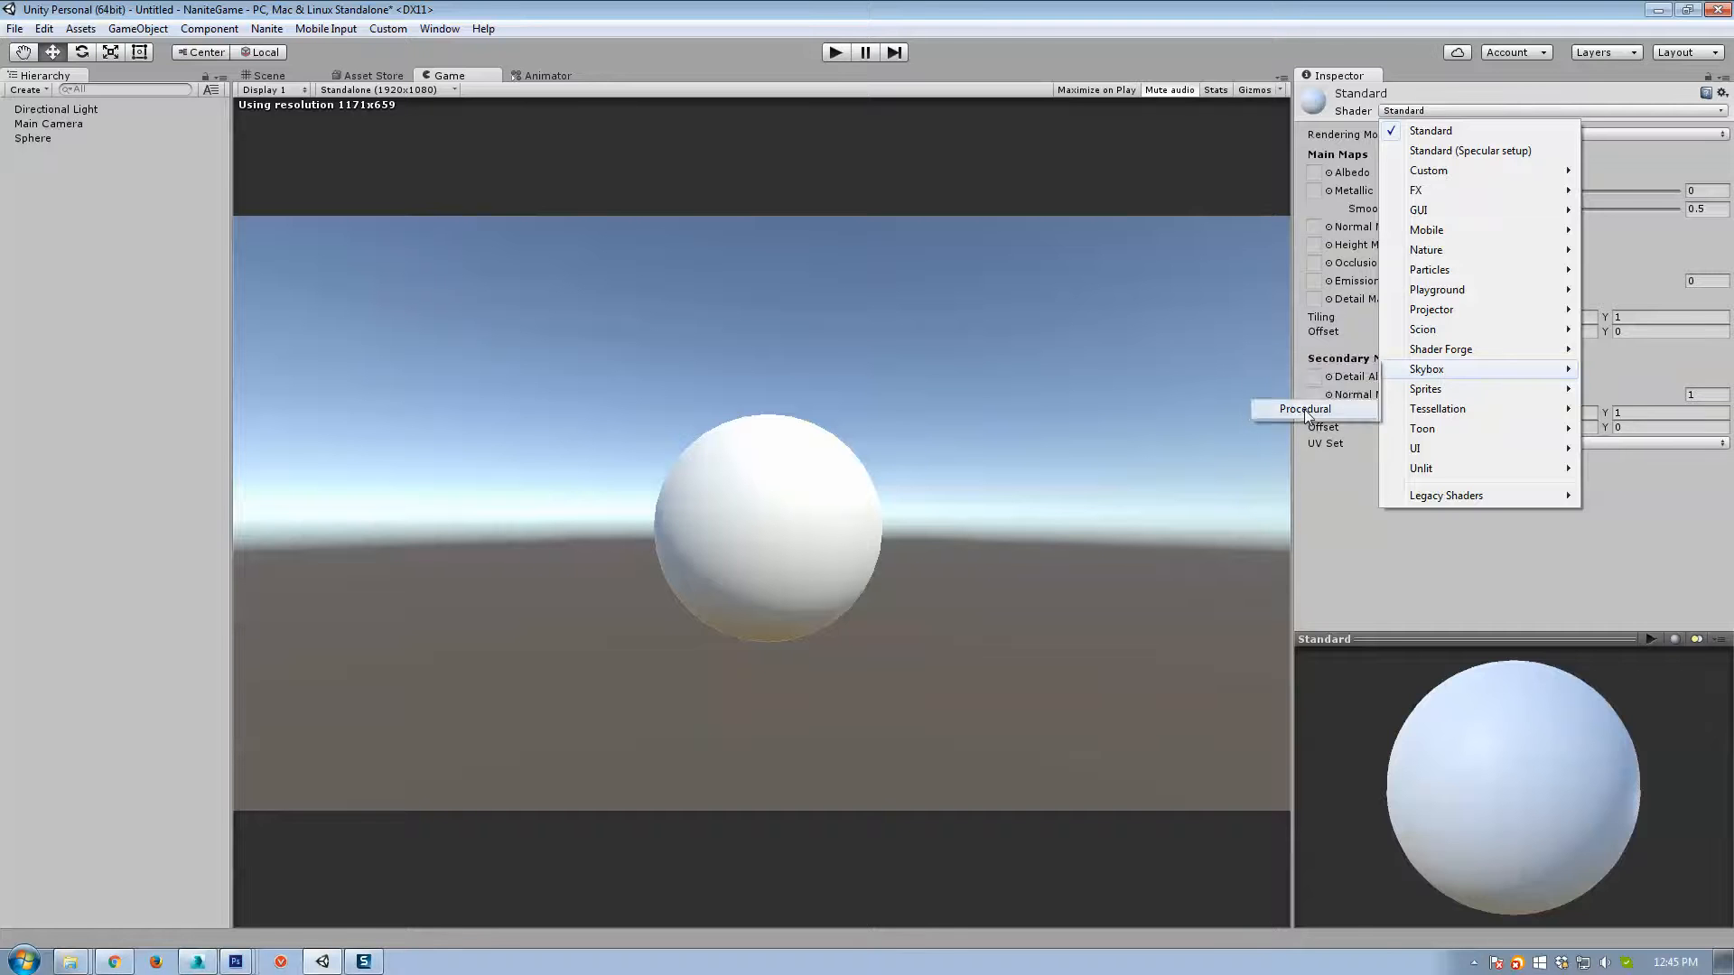
pyautogui.click(1305, 411)
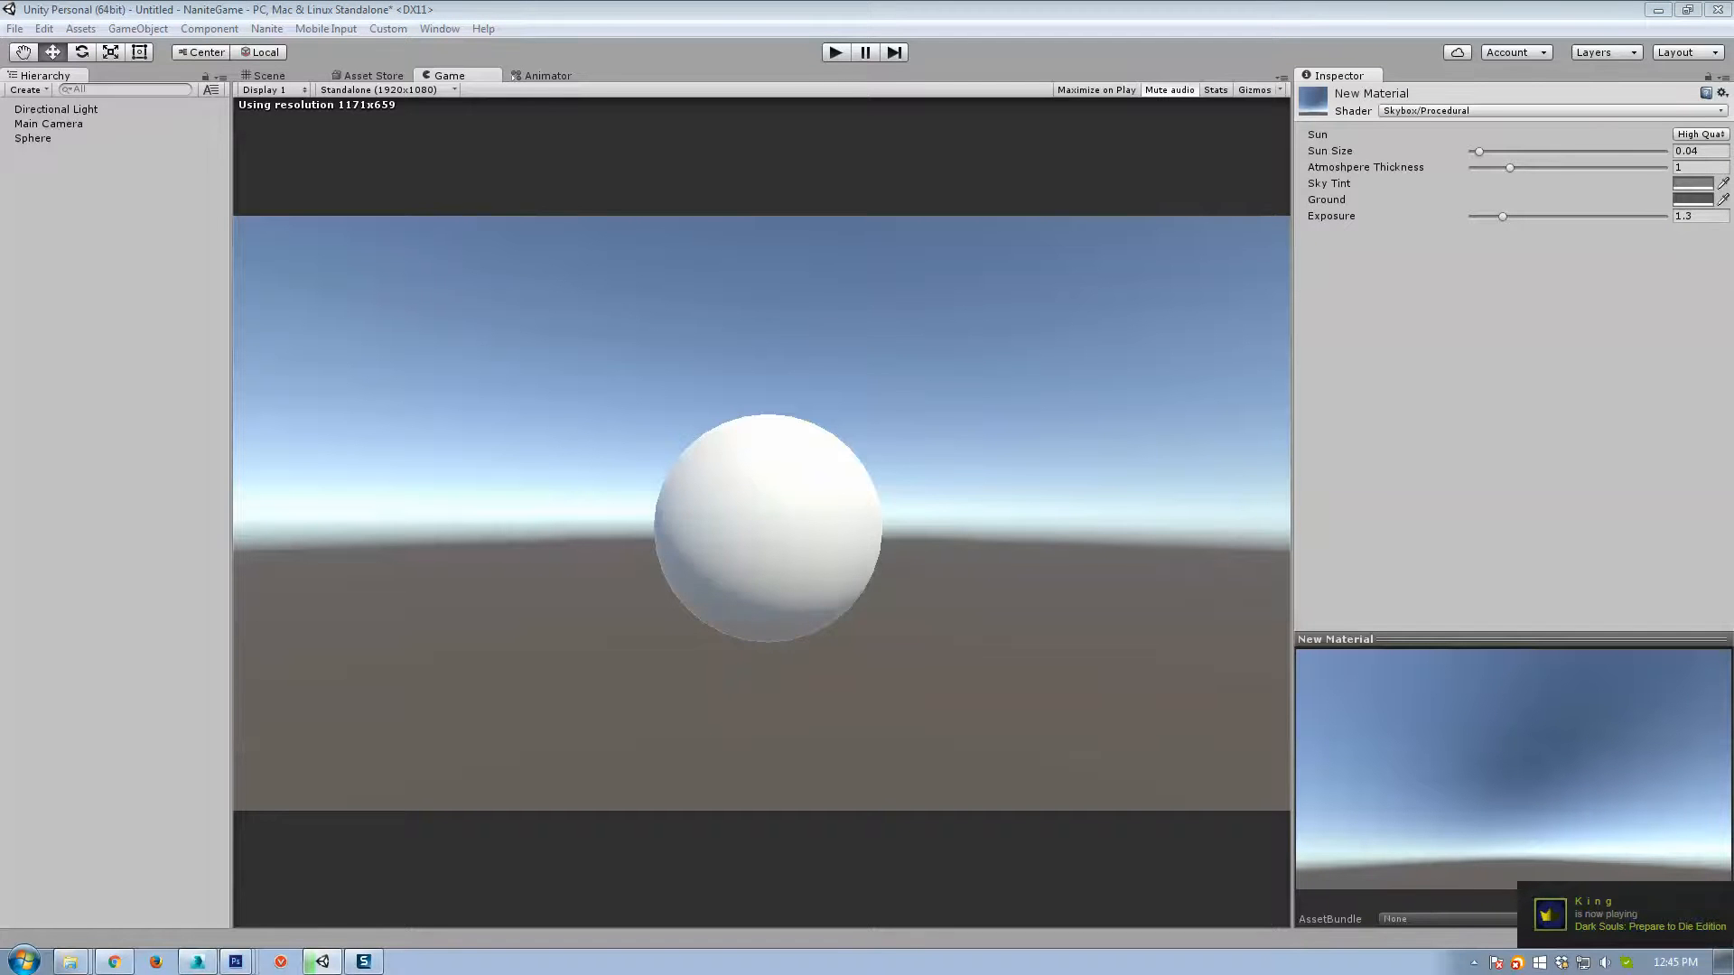
# Set the skybox material's Ground colour to a very dark, nearly black blue.
pyautogui.click(1692, 199)
pyautogui.moveTo(304, 352); pyautogui.dragTo(251, 415)
pyautogui.click(247, 404)
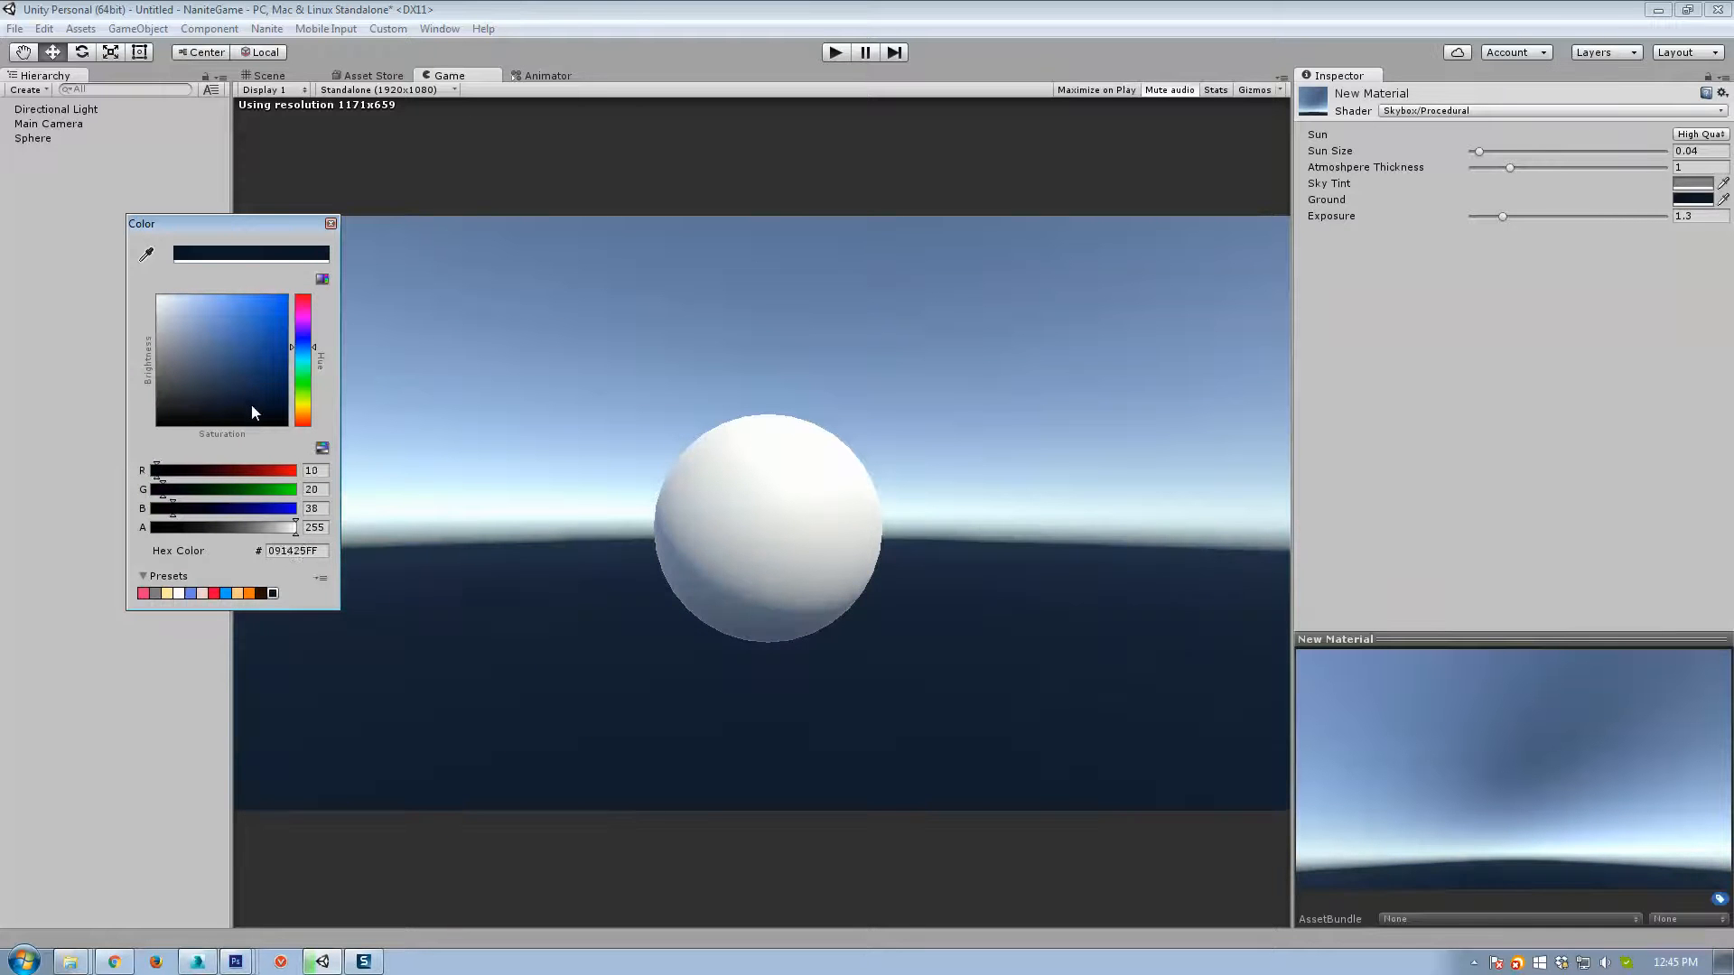
# Set the skybox material's Sky Tint to vivid blue 1B37F5.
pyautogui.click(1692, 184)
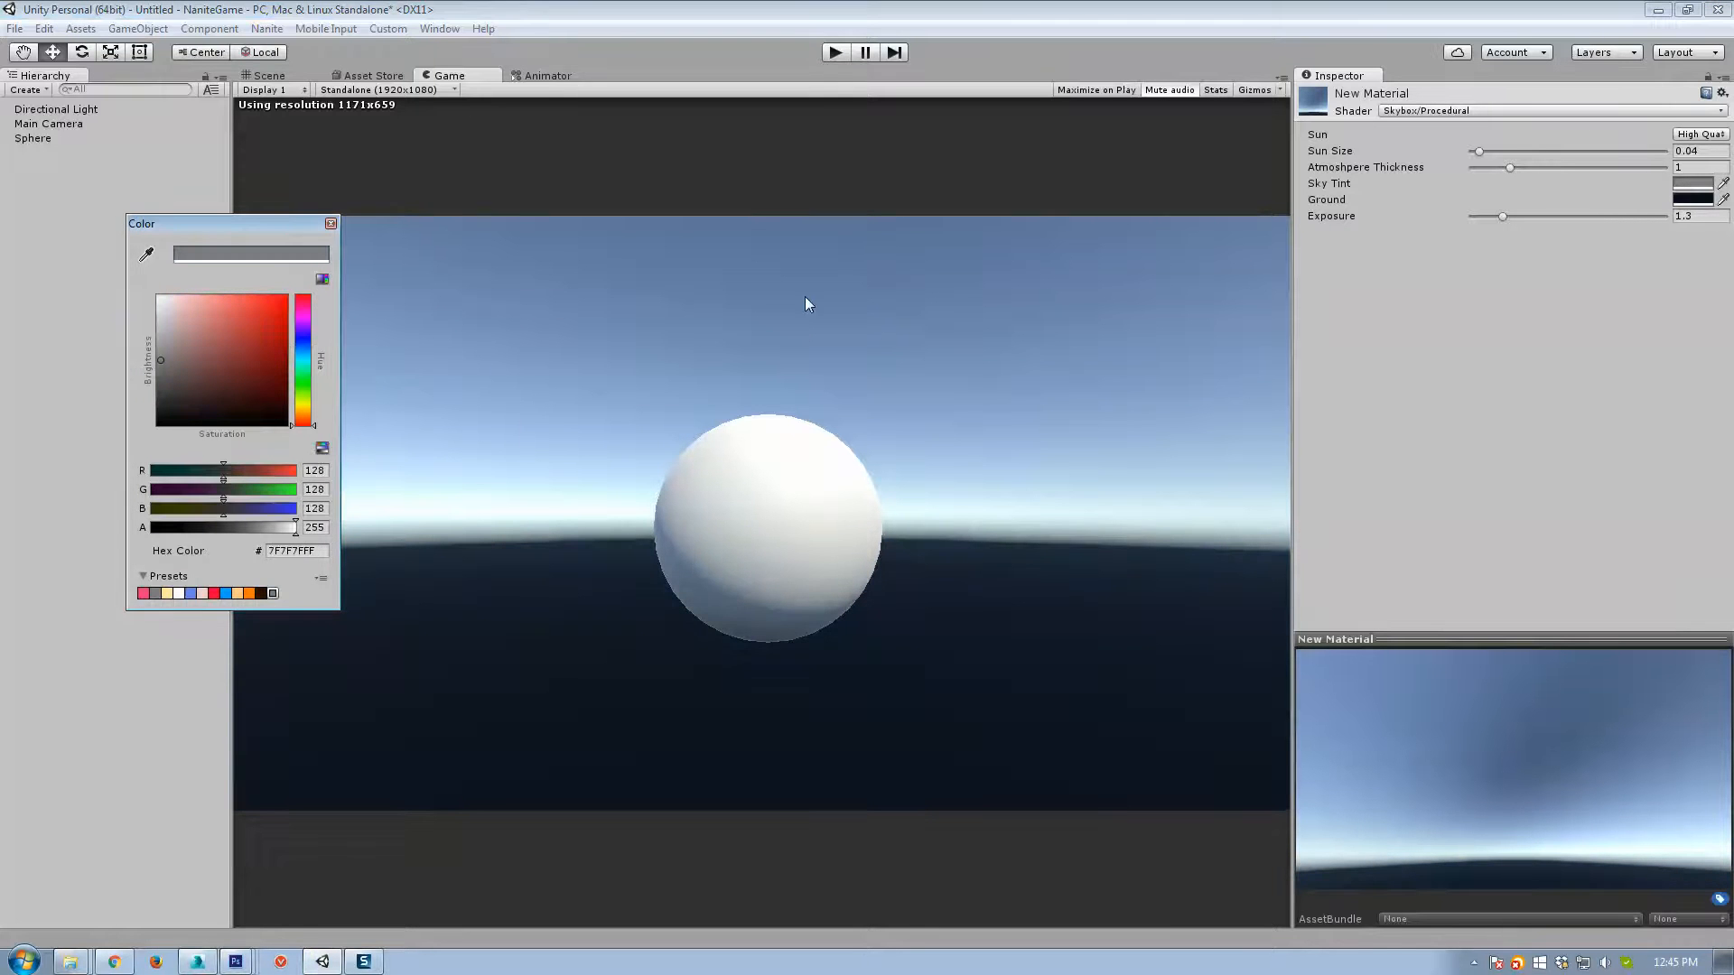
pyautogui.moveTo(306, 326); pyautogui.dragTo(305, 341)
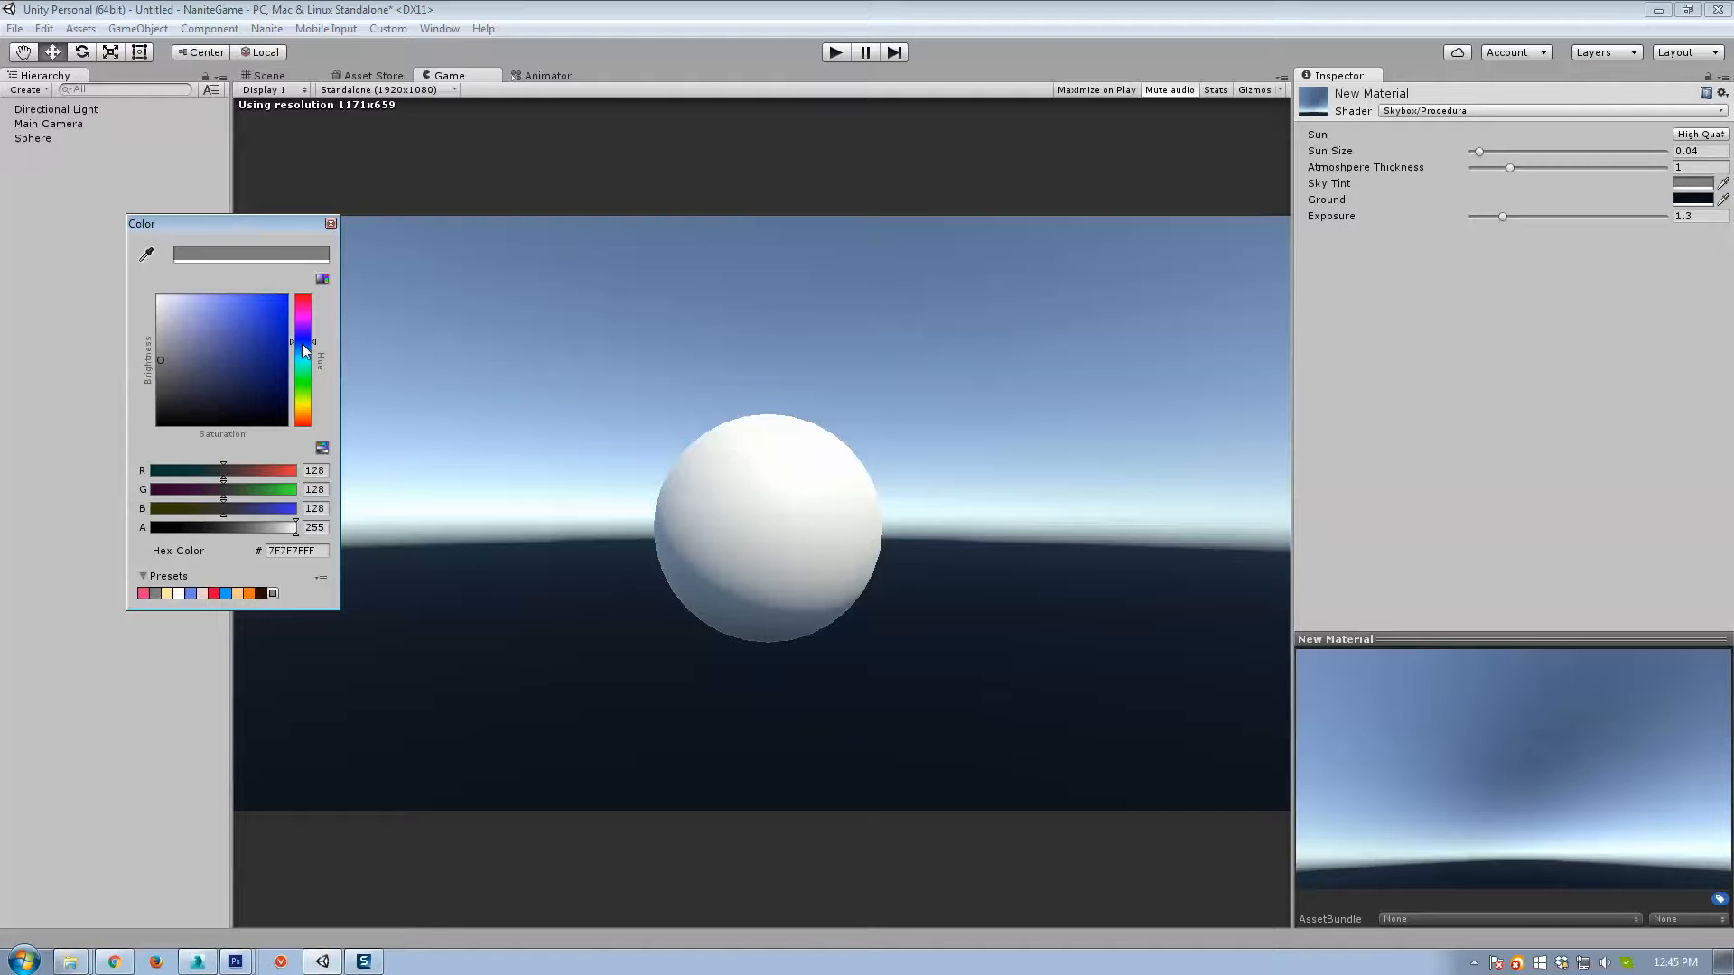
pyautogui.click(270, 304)
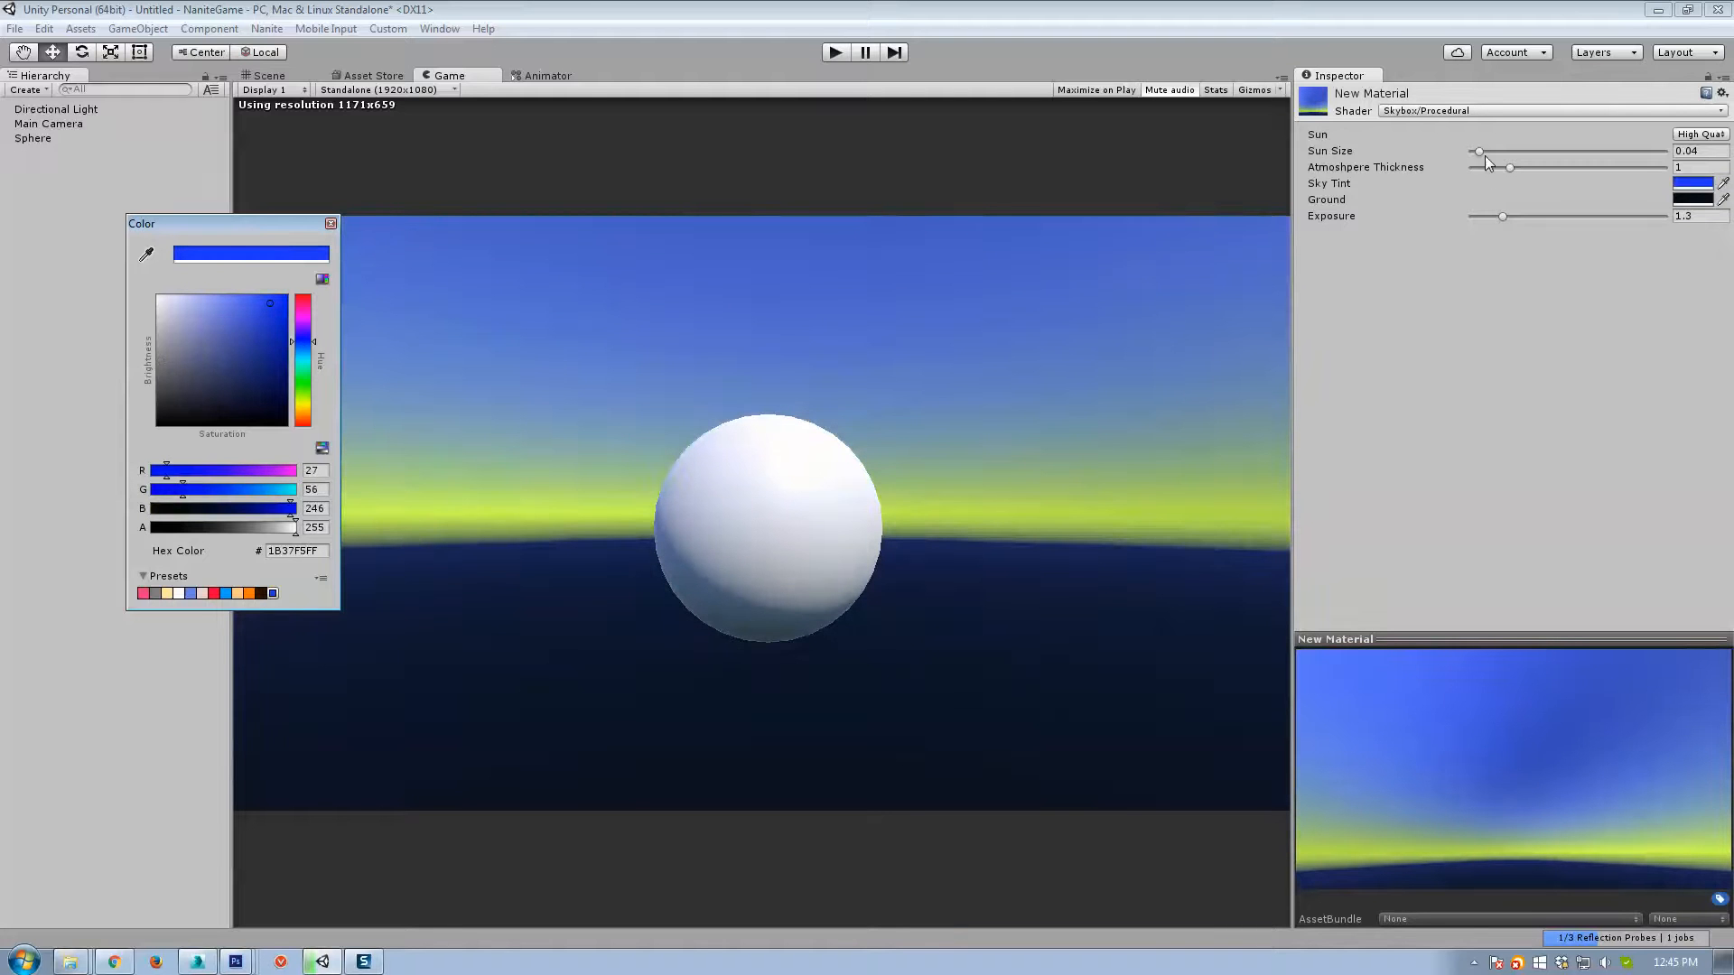
# Set the skybox's Sun Size to 0.035, Atmosphere Thickness to 0.51 and Exposure to 2.5, and make its Sky Tint purple.
pyautogui.moveTo(1484, 156)
pyautogui.mouseDown()
pyautogui.moveTo(1526, 153)
pyautogui.moveTo(1480, 164)
pyautogui.moveTo(1619, 223)
pyautogui.moveTo(1440, 226)
pyautogui.moveTo(1538, 220)
pyautogui.moveTo(1537, 171)
pyautogui.moveTo(1501, 168)
pyautogui.moveTo(1642, 175)
pyautogui.moveTo(1491, 168)
pyautogui.mouseUp()
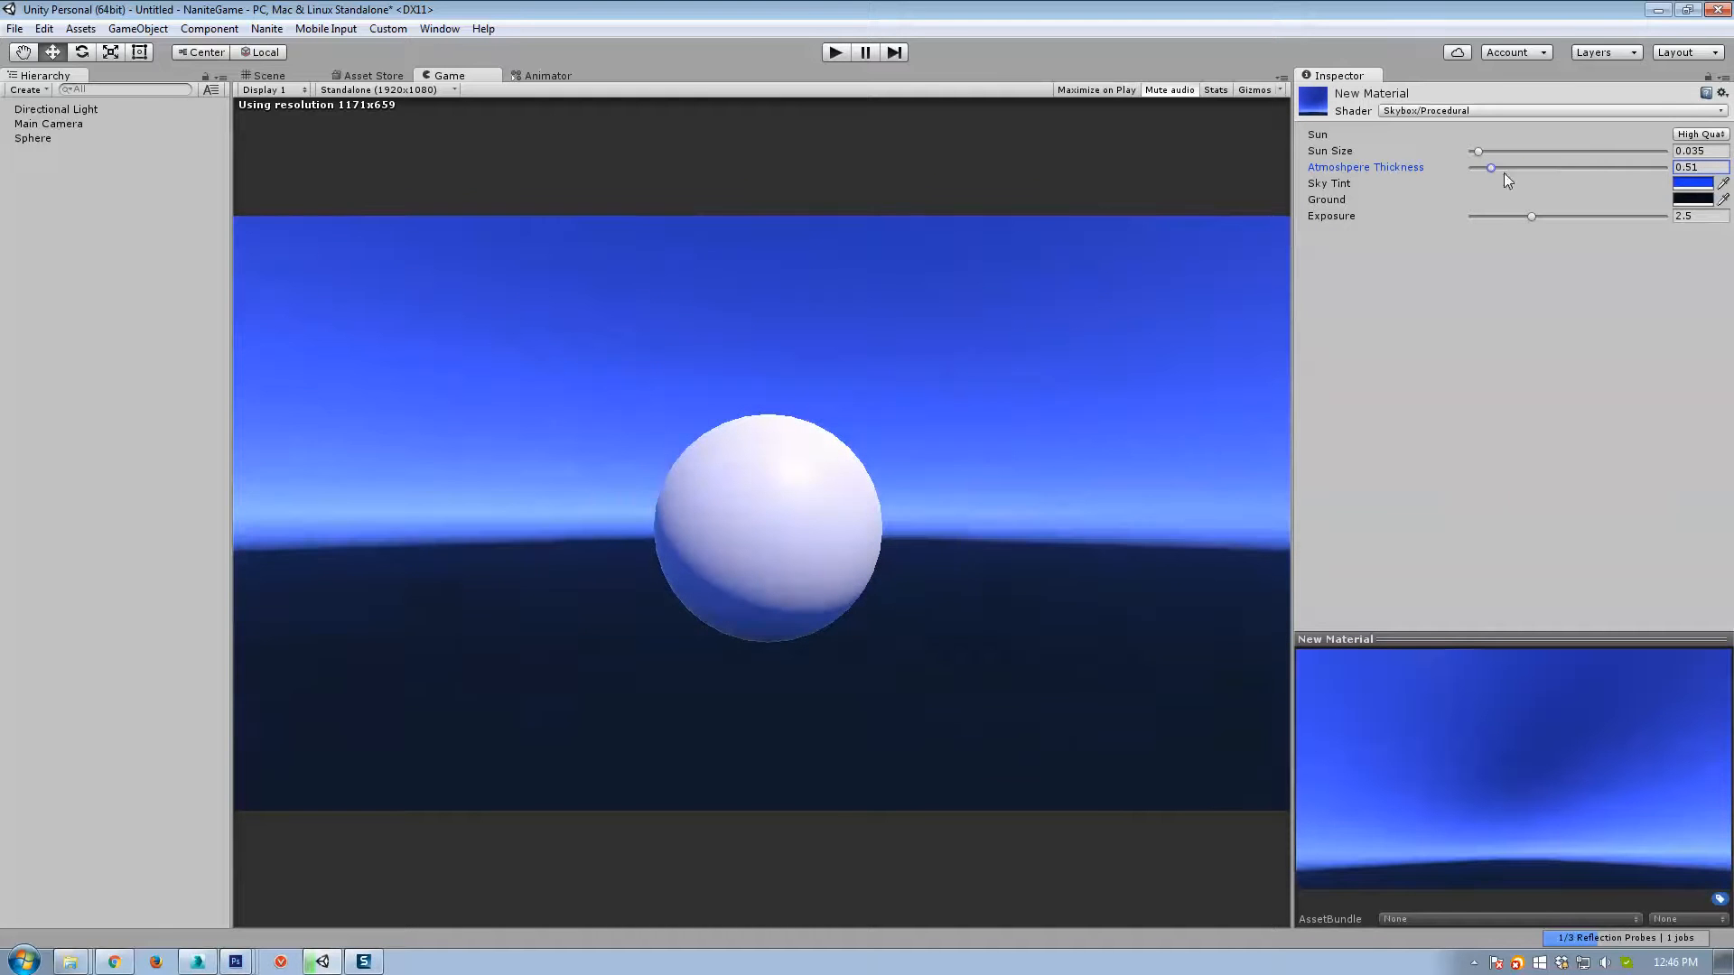
pyautogui.click(1692, 182)
pyautogui.moveTo(285, 378)
pyautogui.mouseDown()
pyautogui.moveTo(273, 387)
pyautogui.moveTo(275, 313)
pyautogui.mouseUp()
pyautogui.click(307, 328)
pyautogui.click(330, 223)
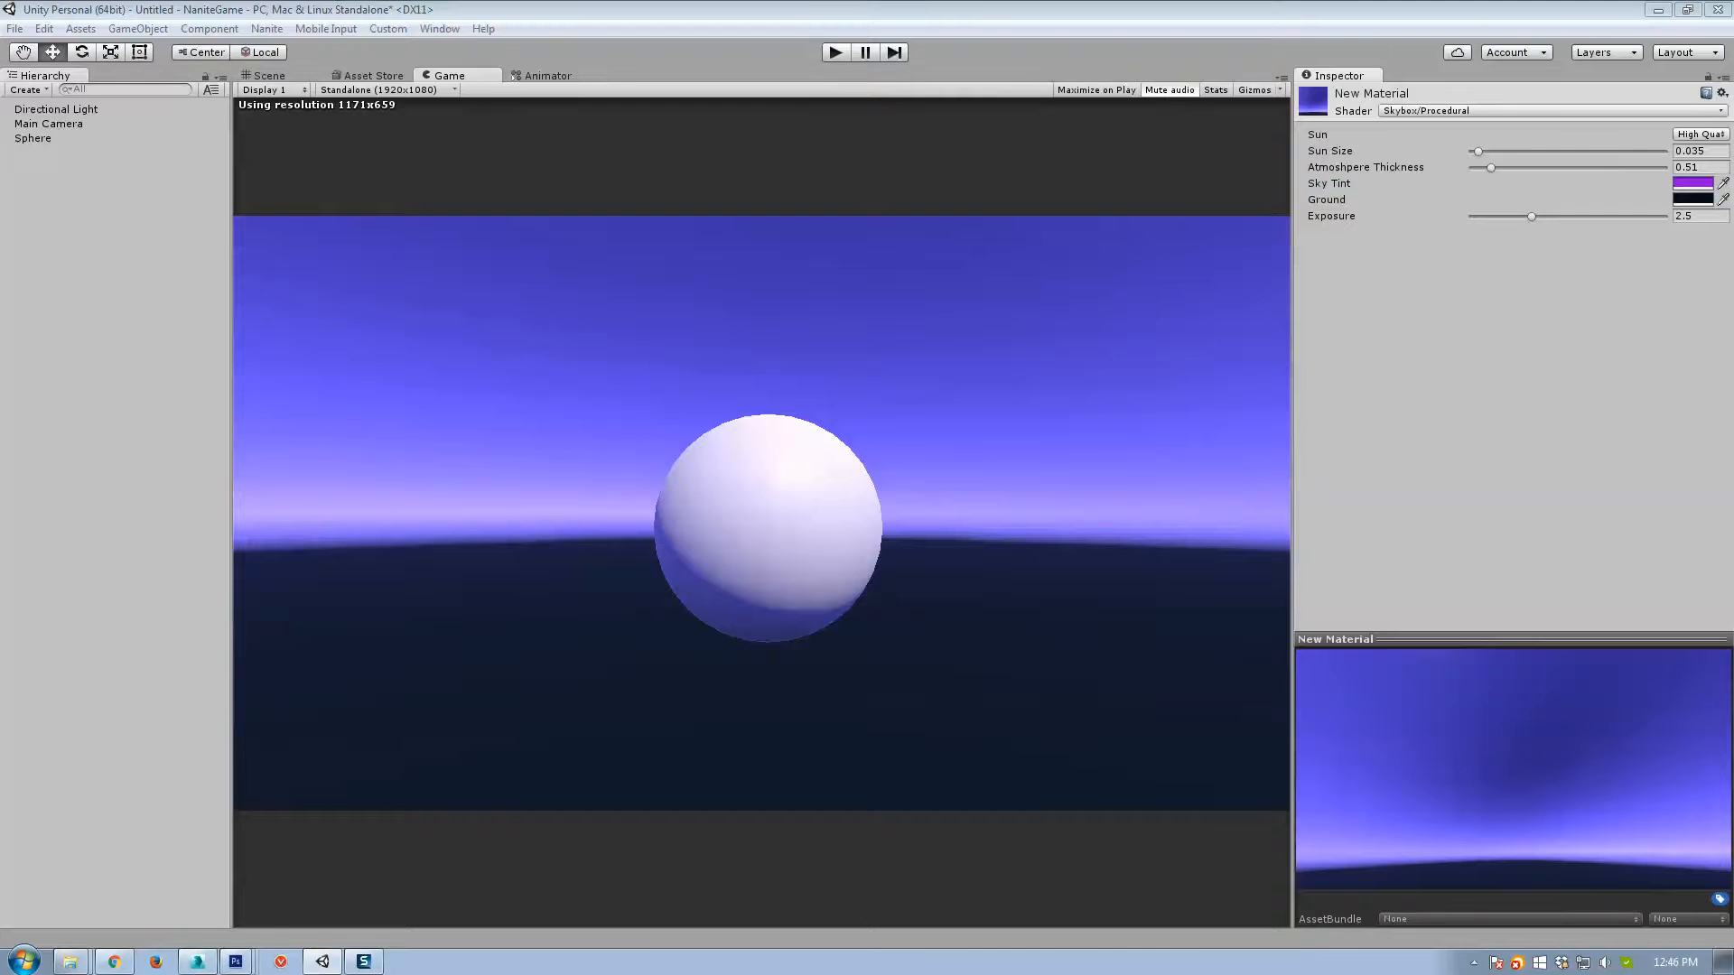
# Dock the Project window beneath the Game view and collapse its Effects folder.
pyautogui.moveTo(0, 238); pyautogui.dragTo(377, 408)
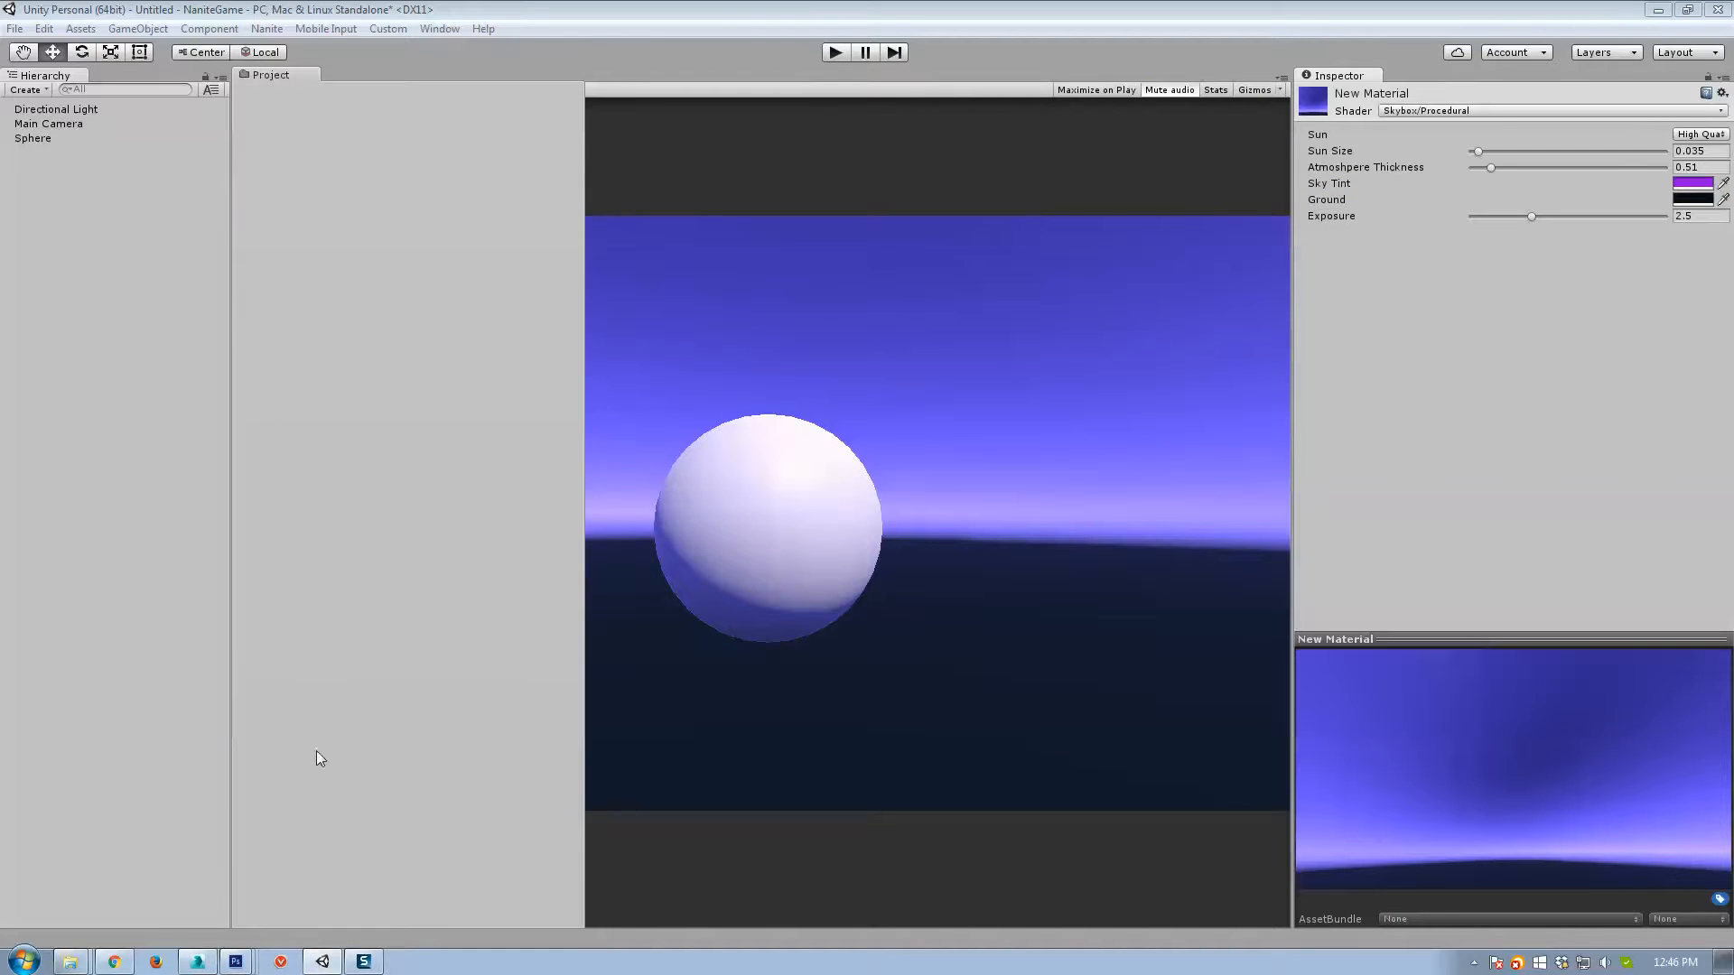
pyautogui.moveTo(316, 757); pyautogui.dragTo(491, 867)
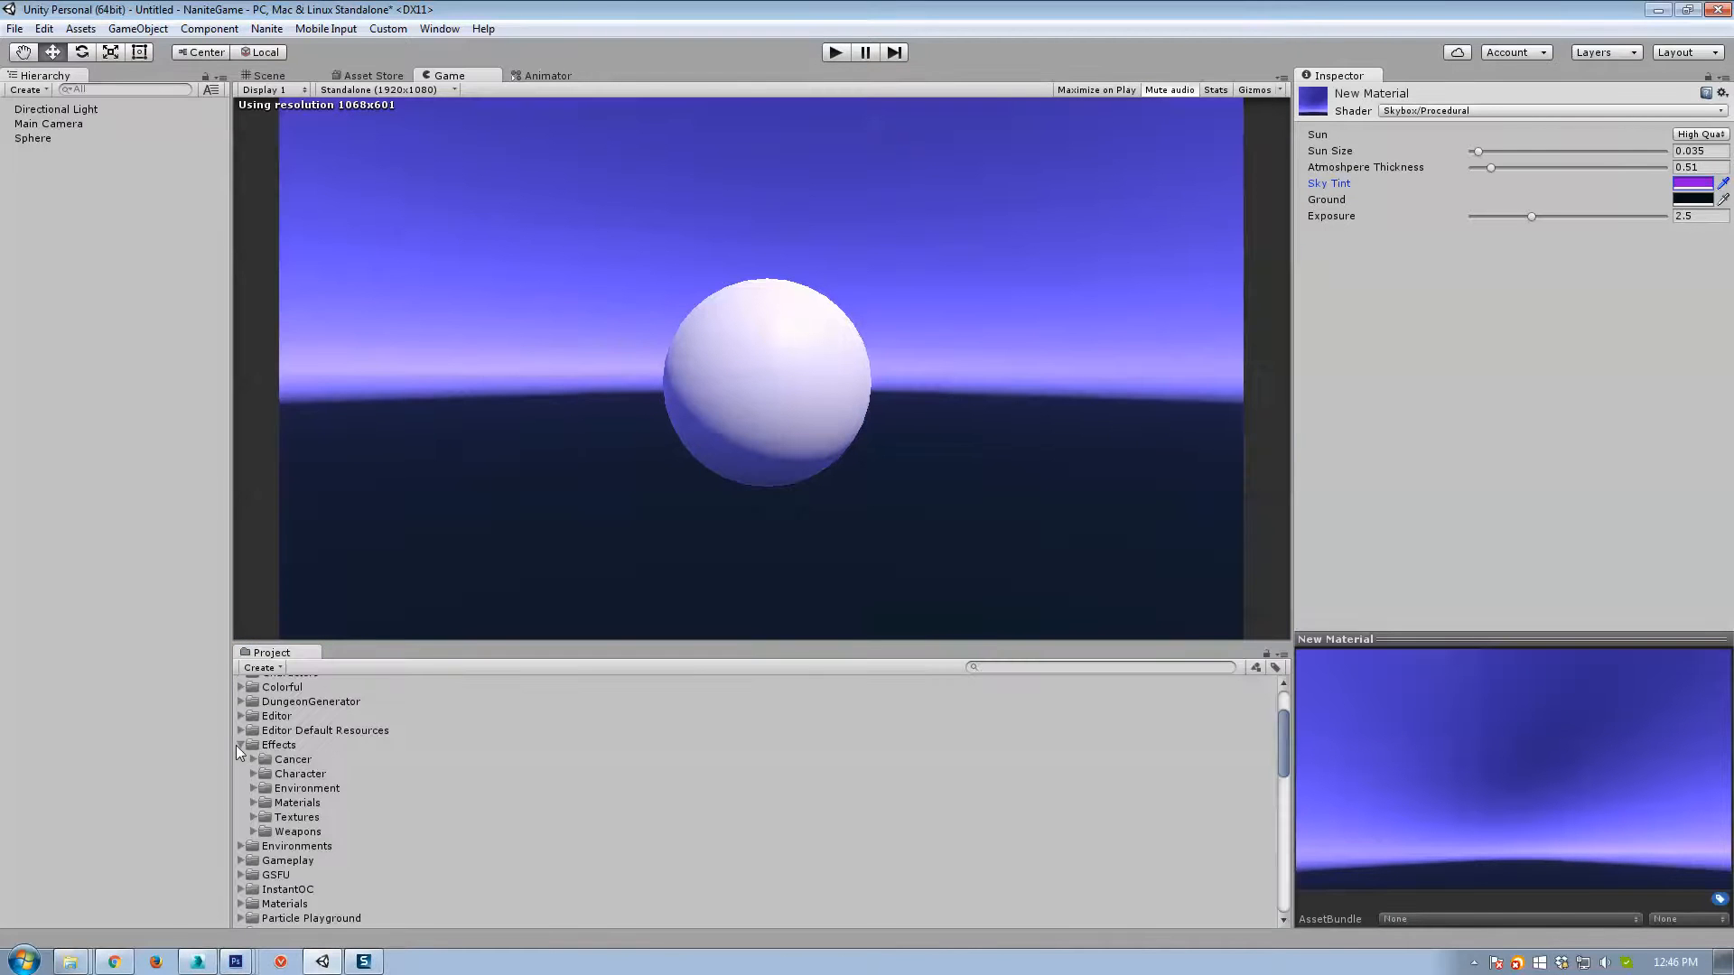
pyautogui.click(240, 744)
pyautogui.scroll(1, 301, 787)
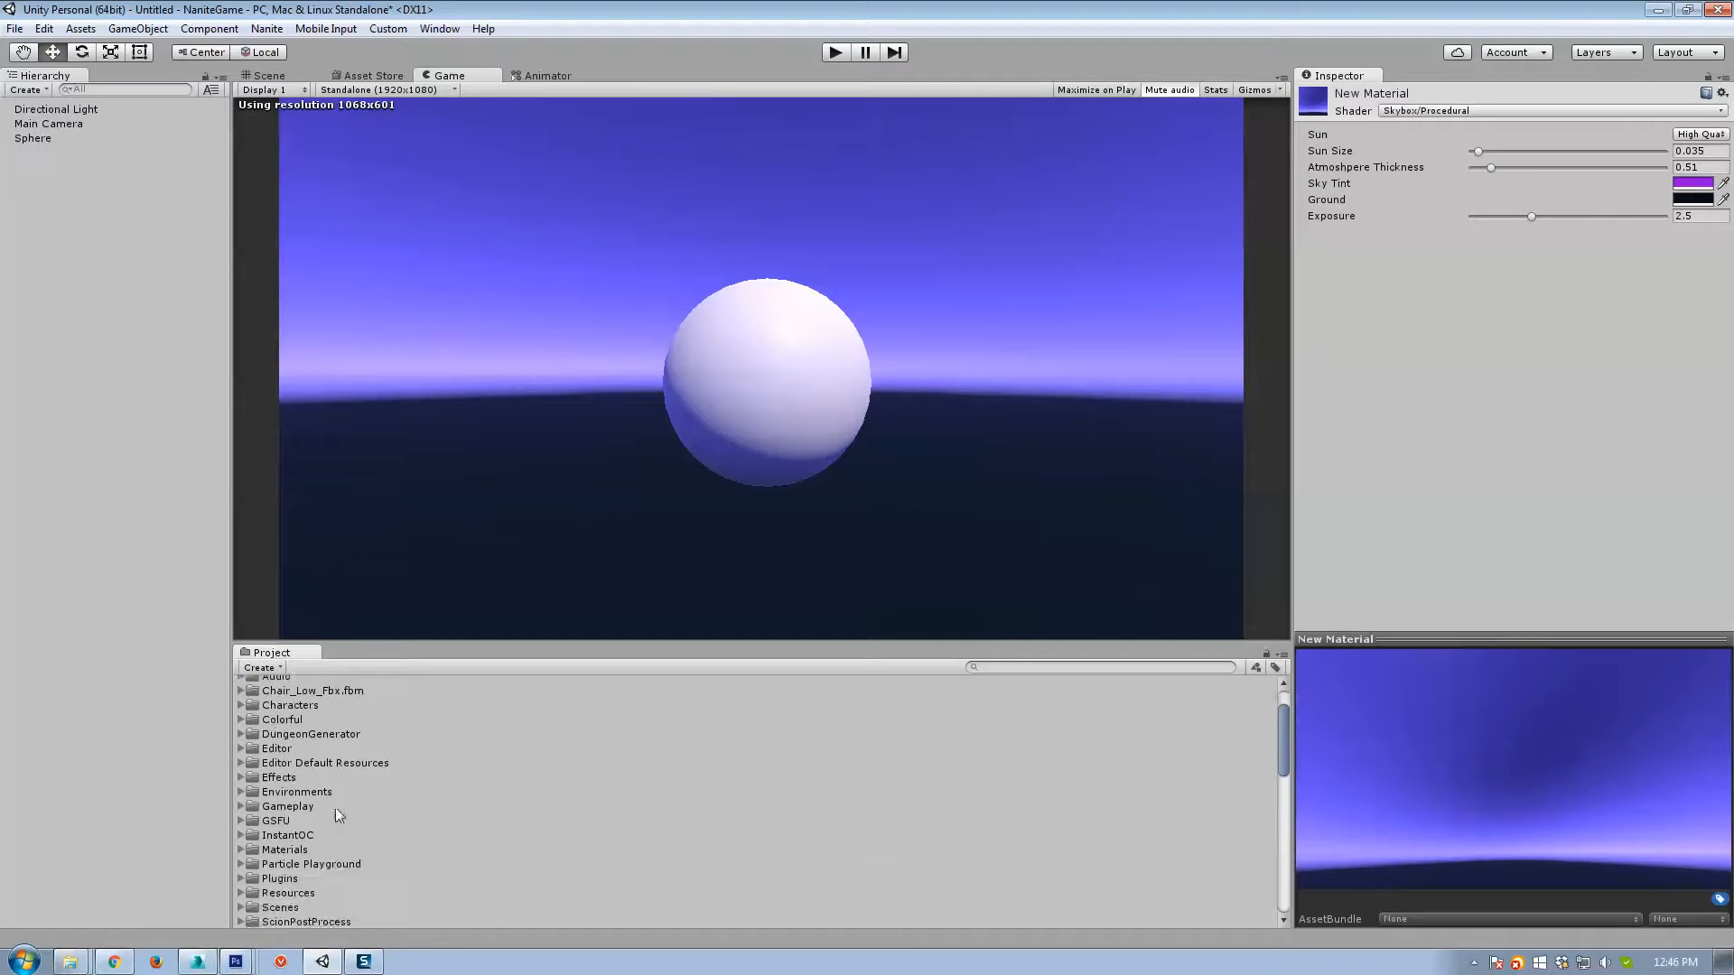
# Duplicate New Material in the project assets and delete the extra GlossMap_Jan7 copy.
pyautogui.scroll(-8, 339, 815)
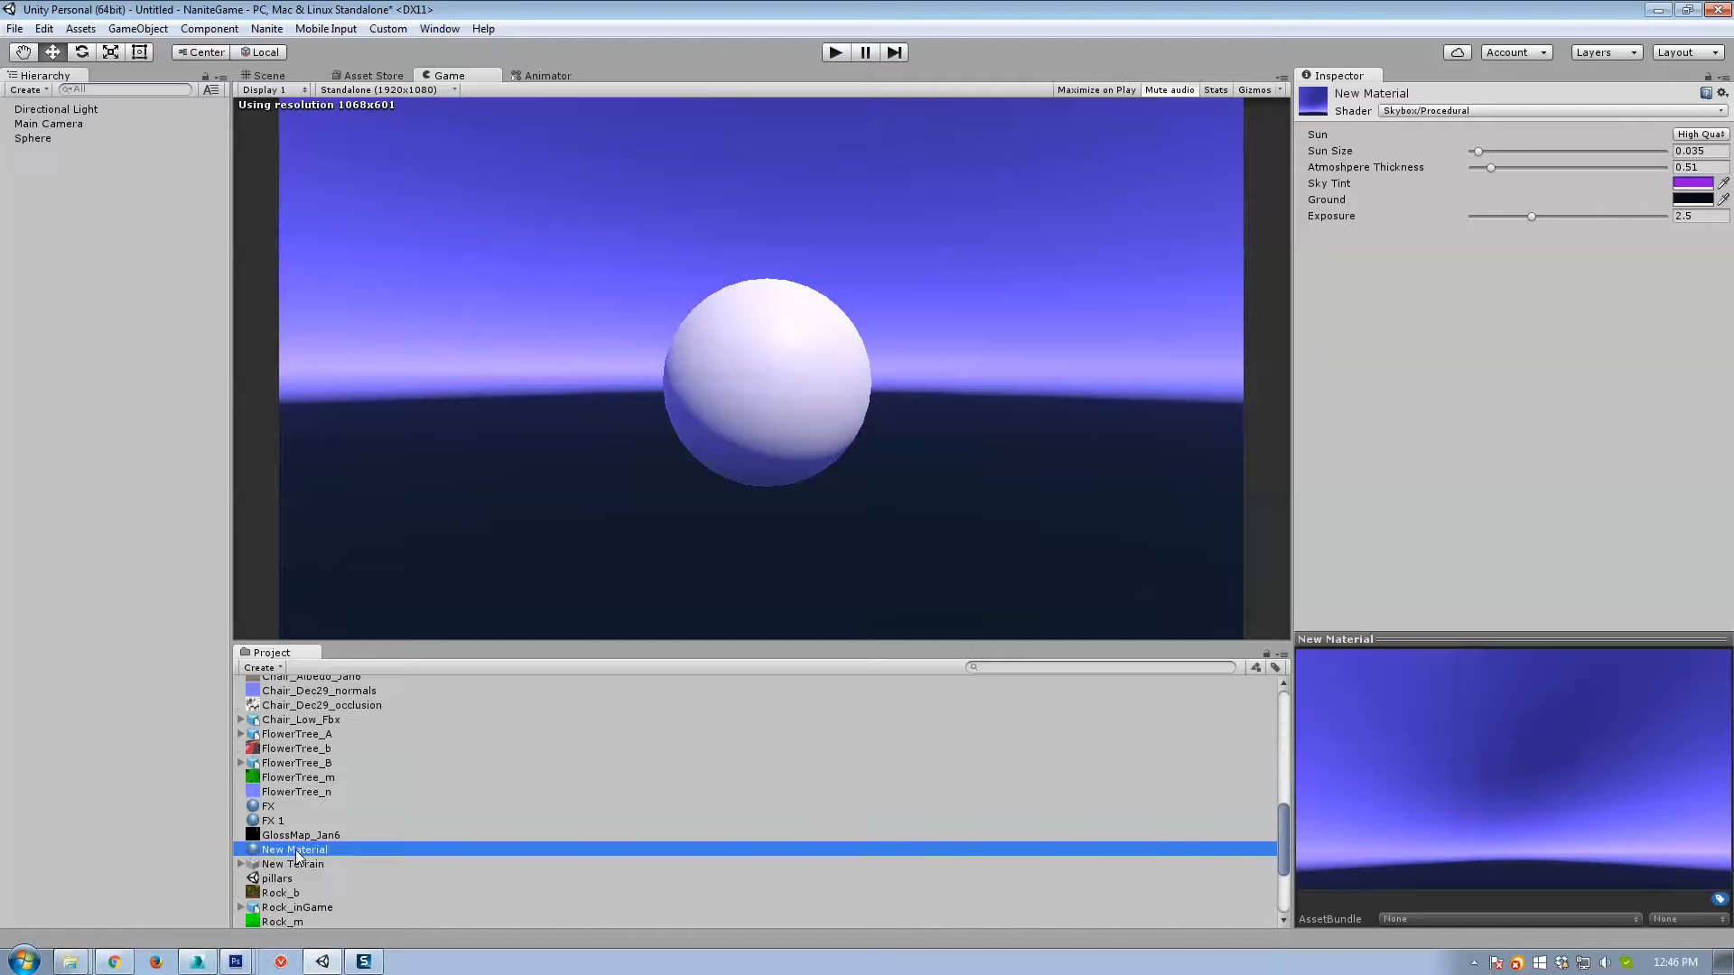
pyautogui.scroll(-2, 298, 849)
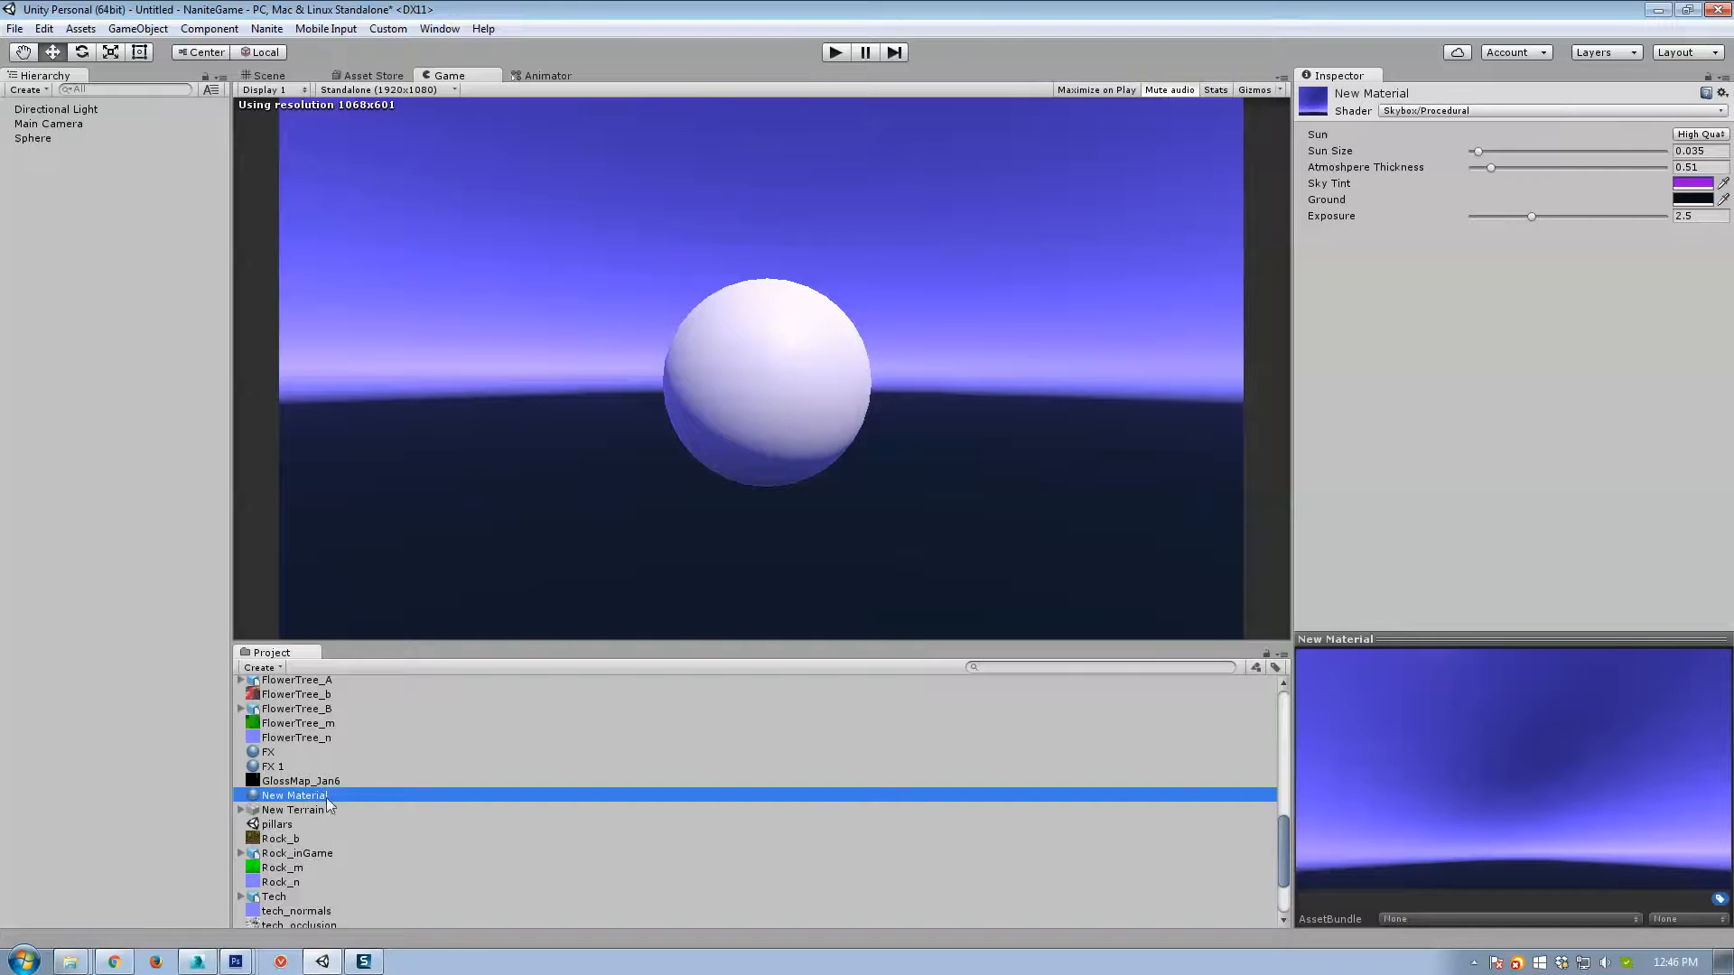
pyautogui.click(316, 781)
pyautogui.keyDown('ctrl'); pyautogui.click(318, 795); pyautogui.keyUp('ctrl')
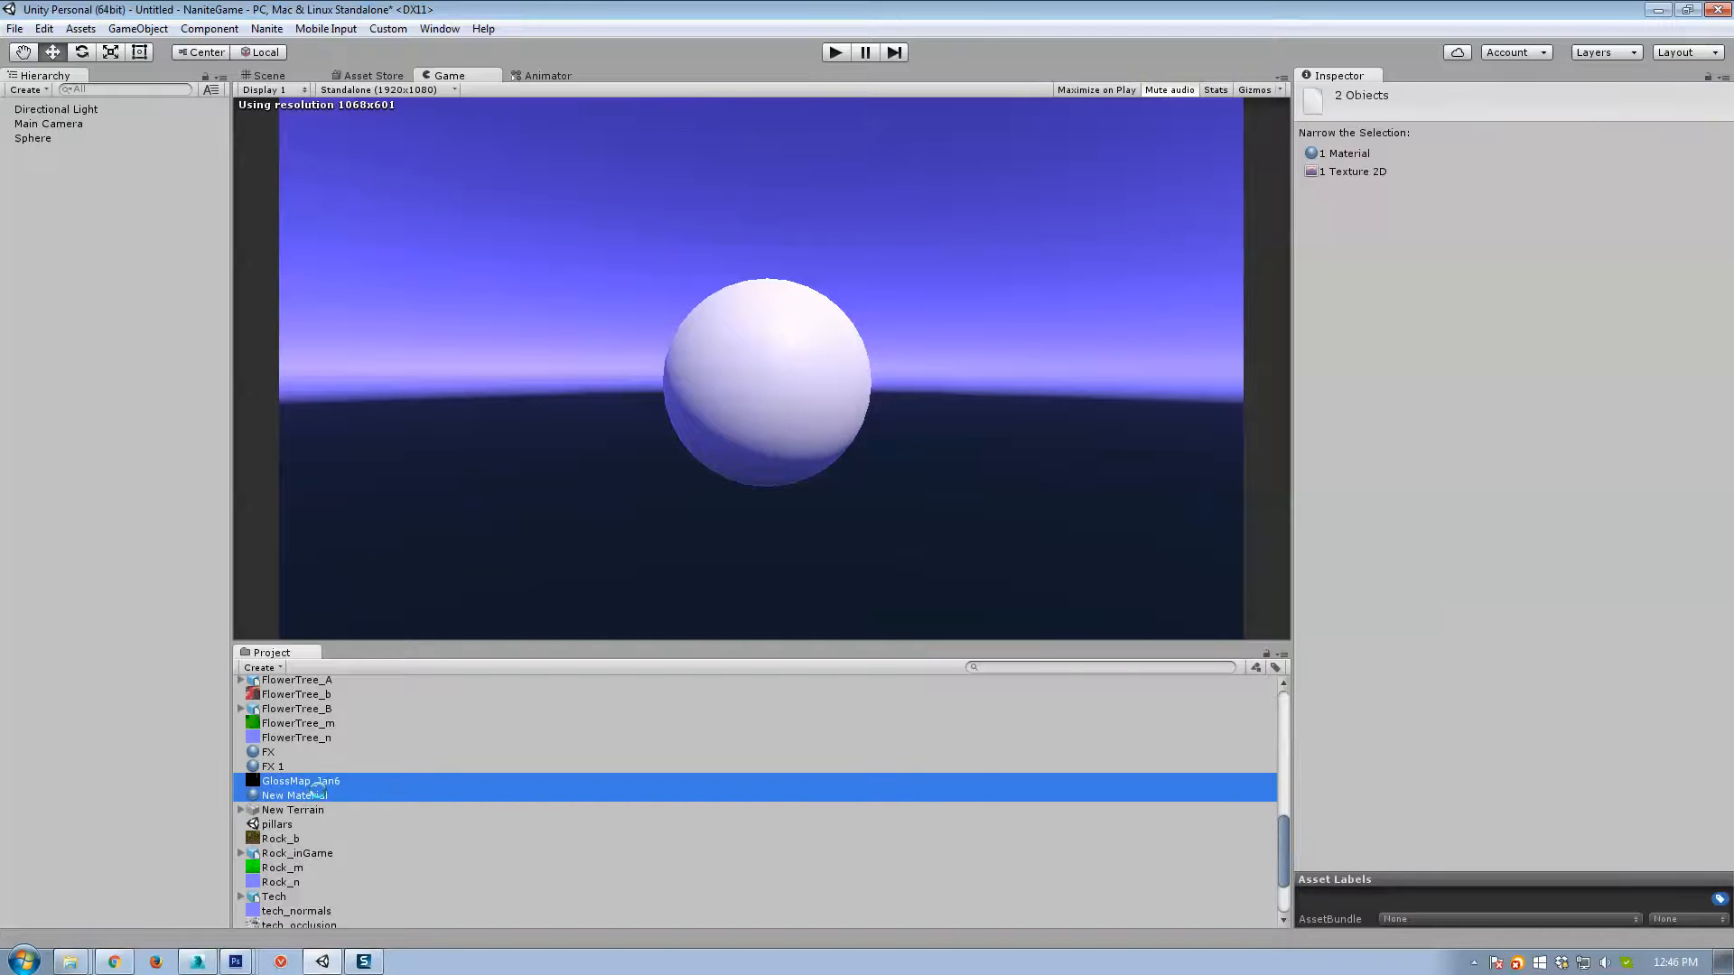
pyautogui.hotkey('ctrl', 'd')
pyautogui.click(308, 798)
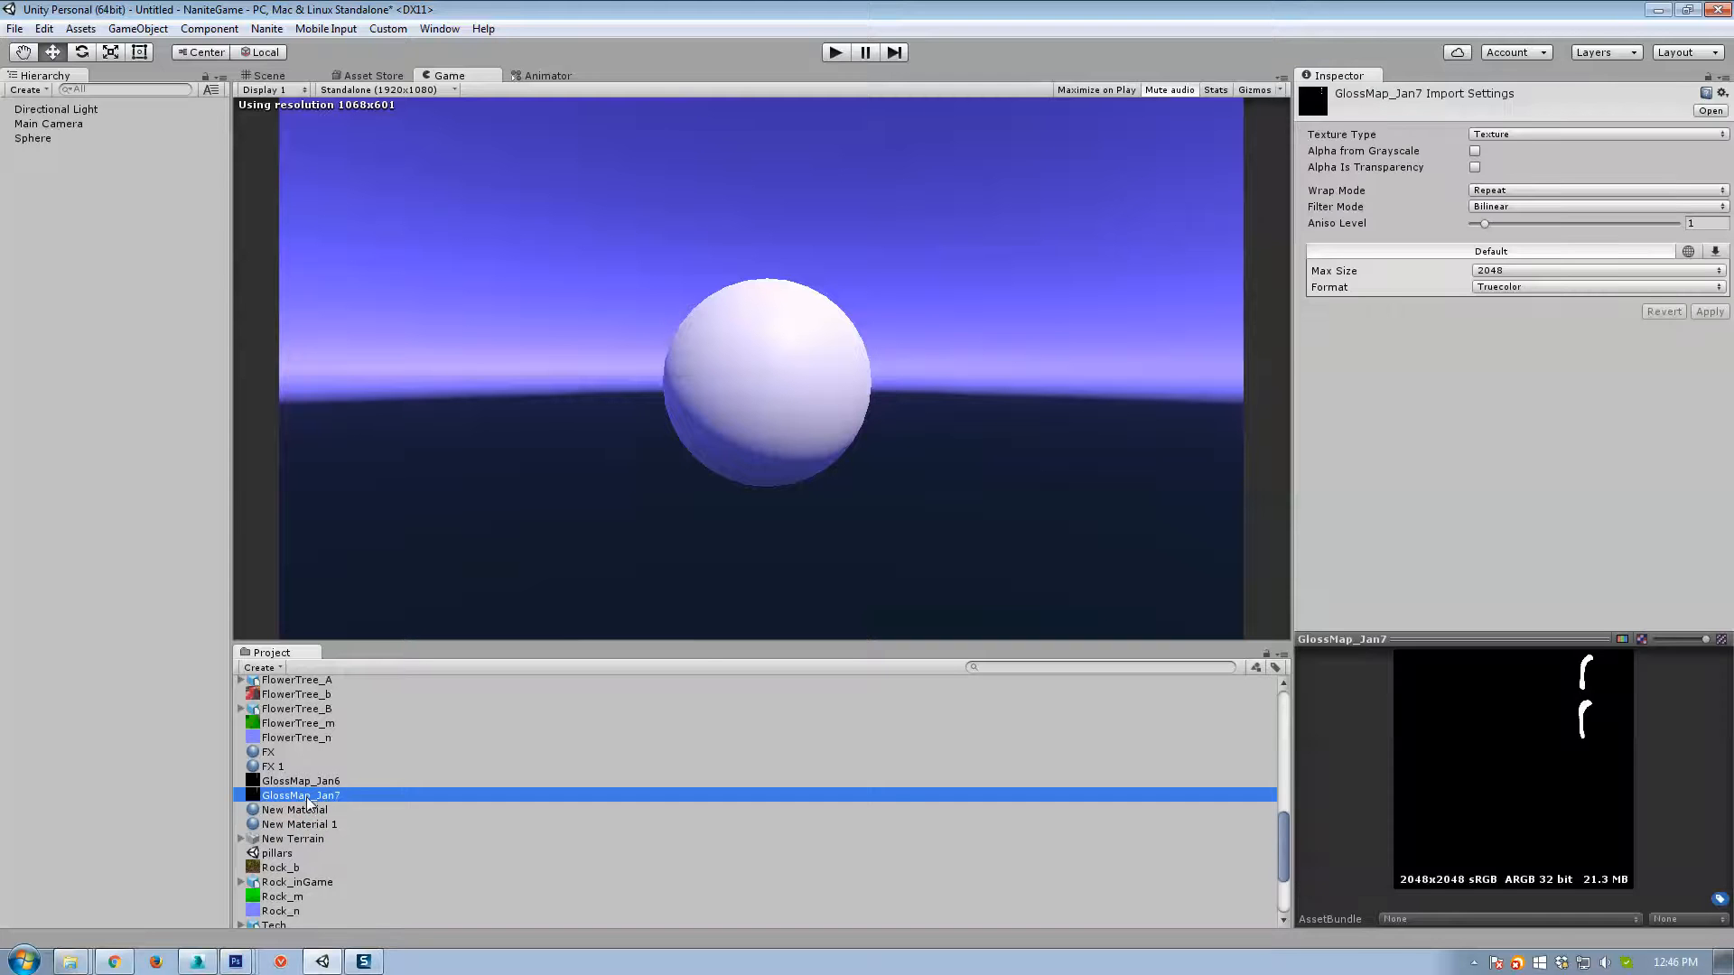
pyautogui.press('Delete')
pyautogui.press('Return')
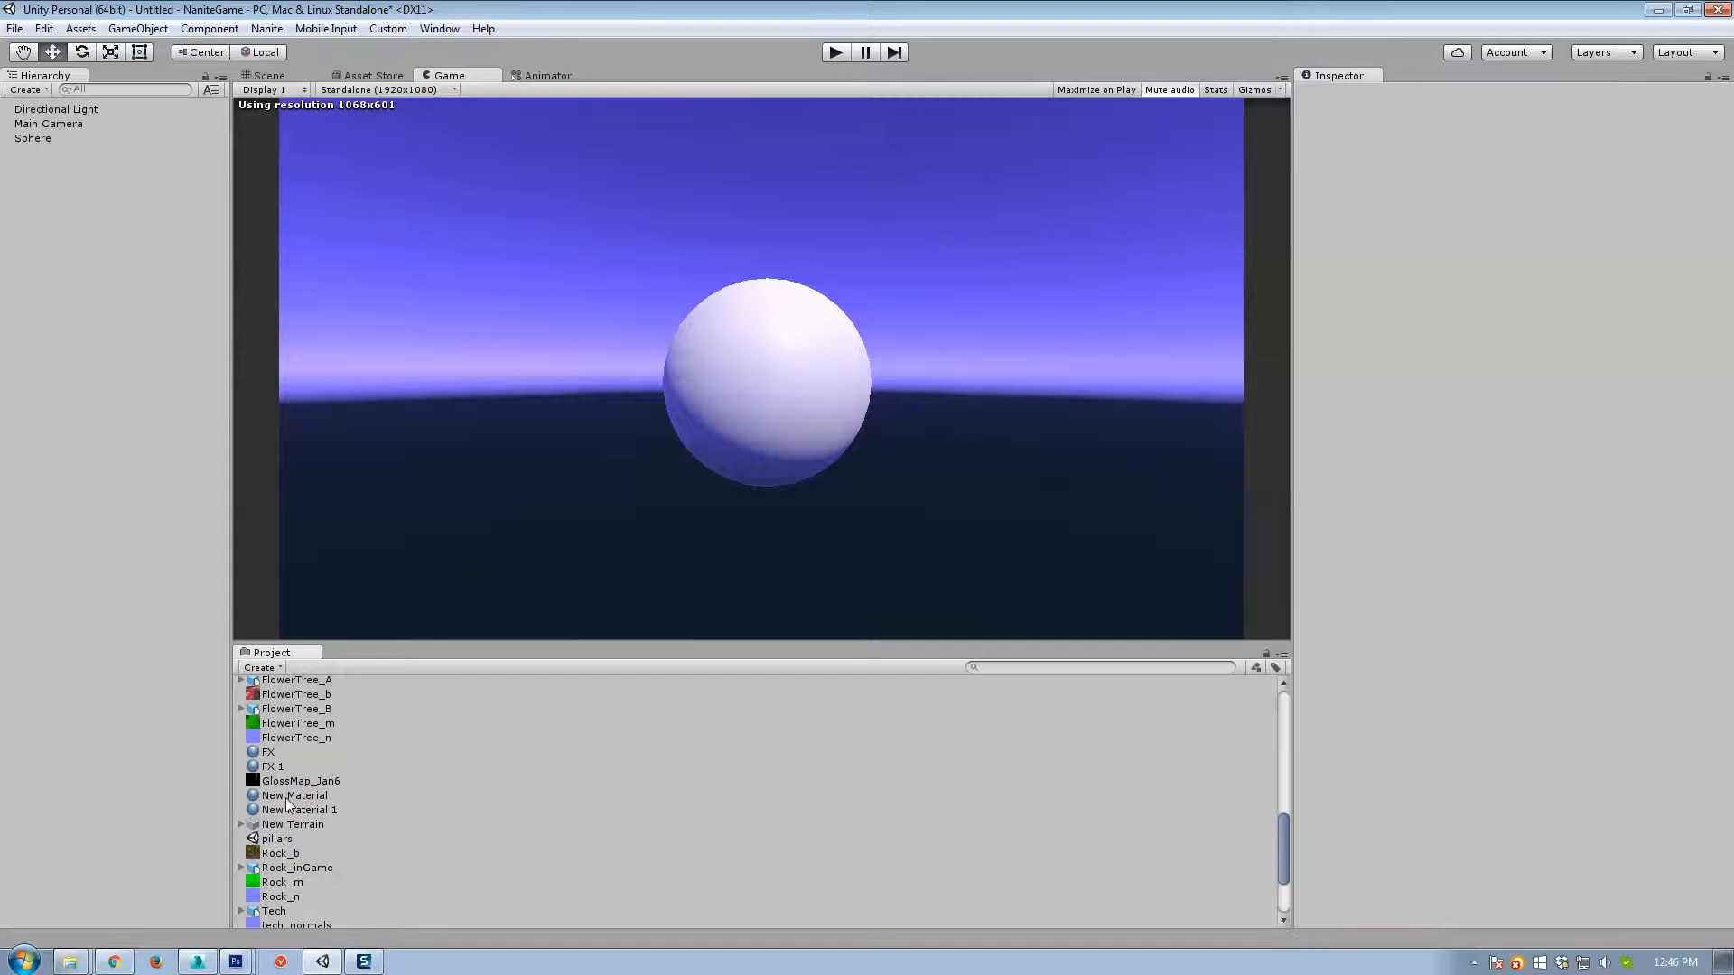
# Switch New Material 1 to the Standard shader and assign it to the sphere.
pyautogui.moveTo(291, 809); pyautogui.dragTo(748, 391)
pyautogui.click(278, 78)
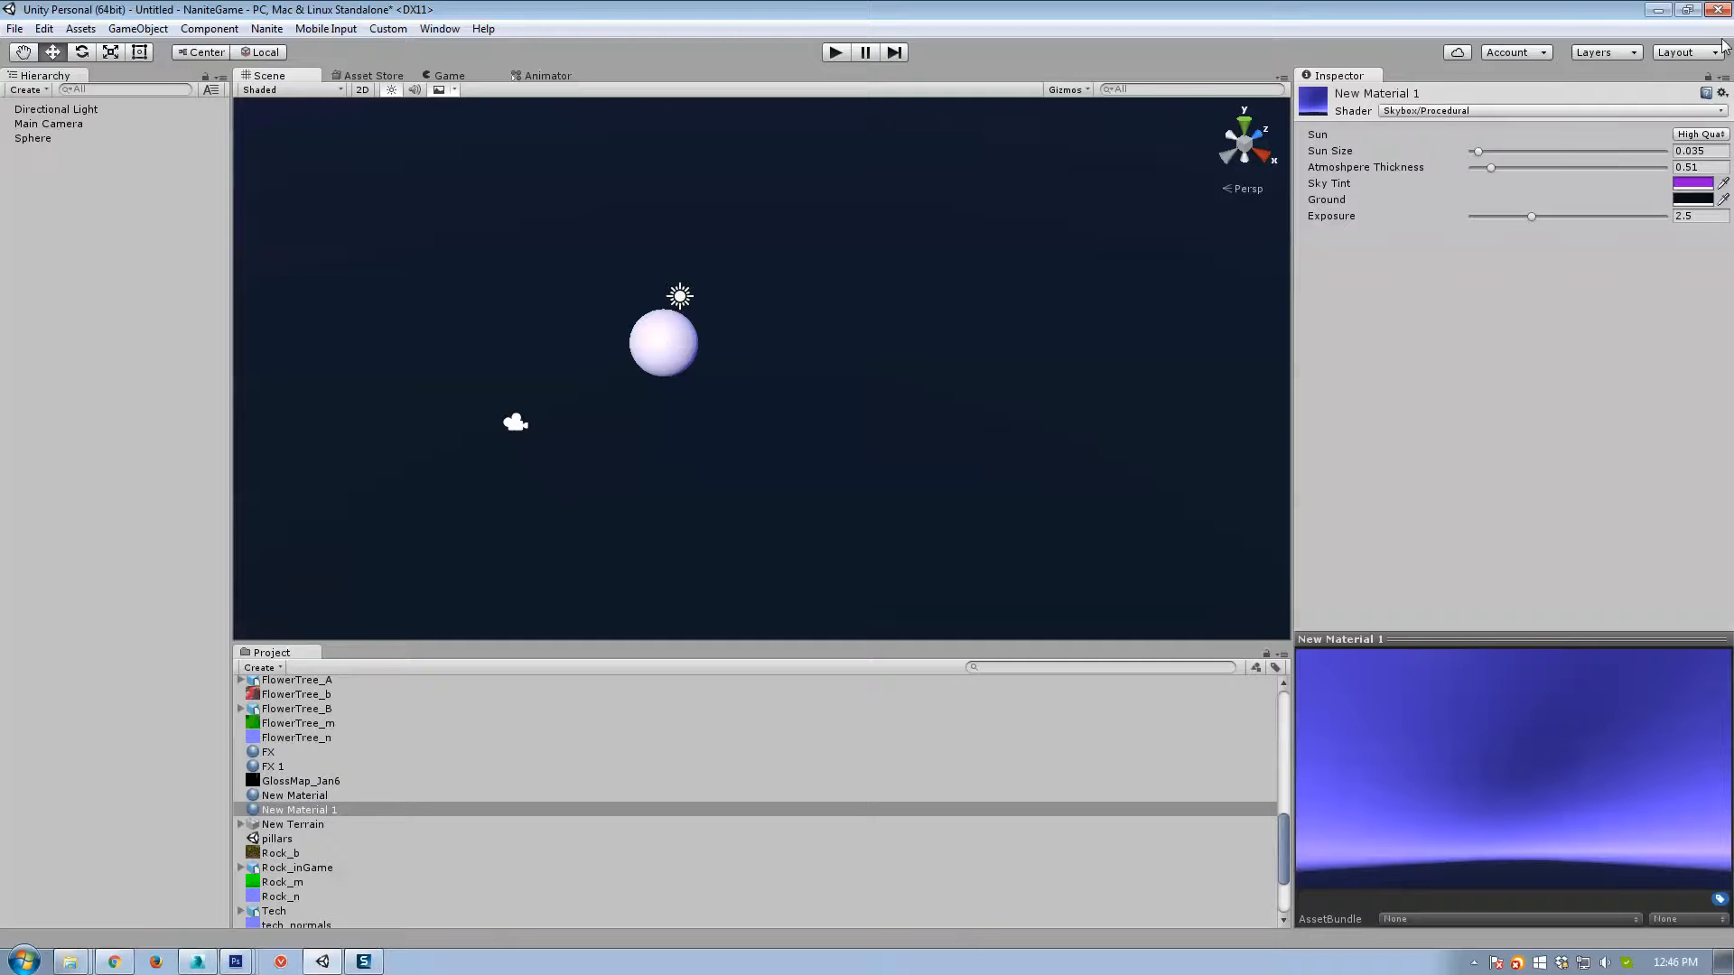
pyautogui.click(1410, 110)
pyautogui.click(1427, 131)
pyautogui.moveTo(312, 808); pyautogui.dragTo(673, 343)
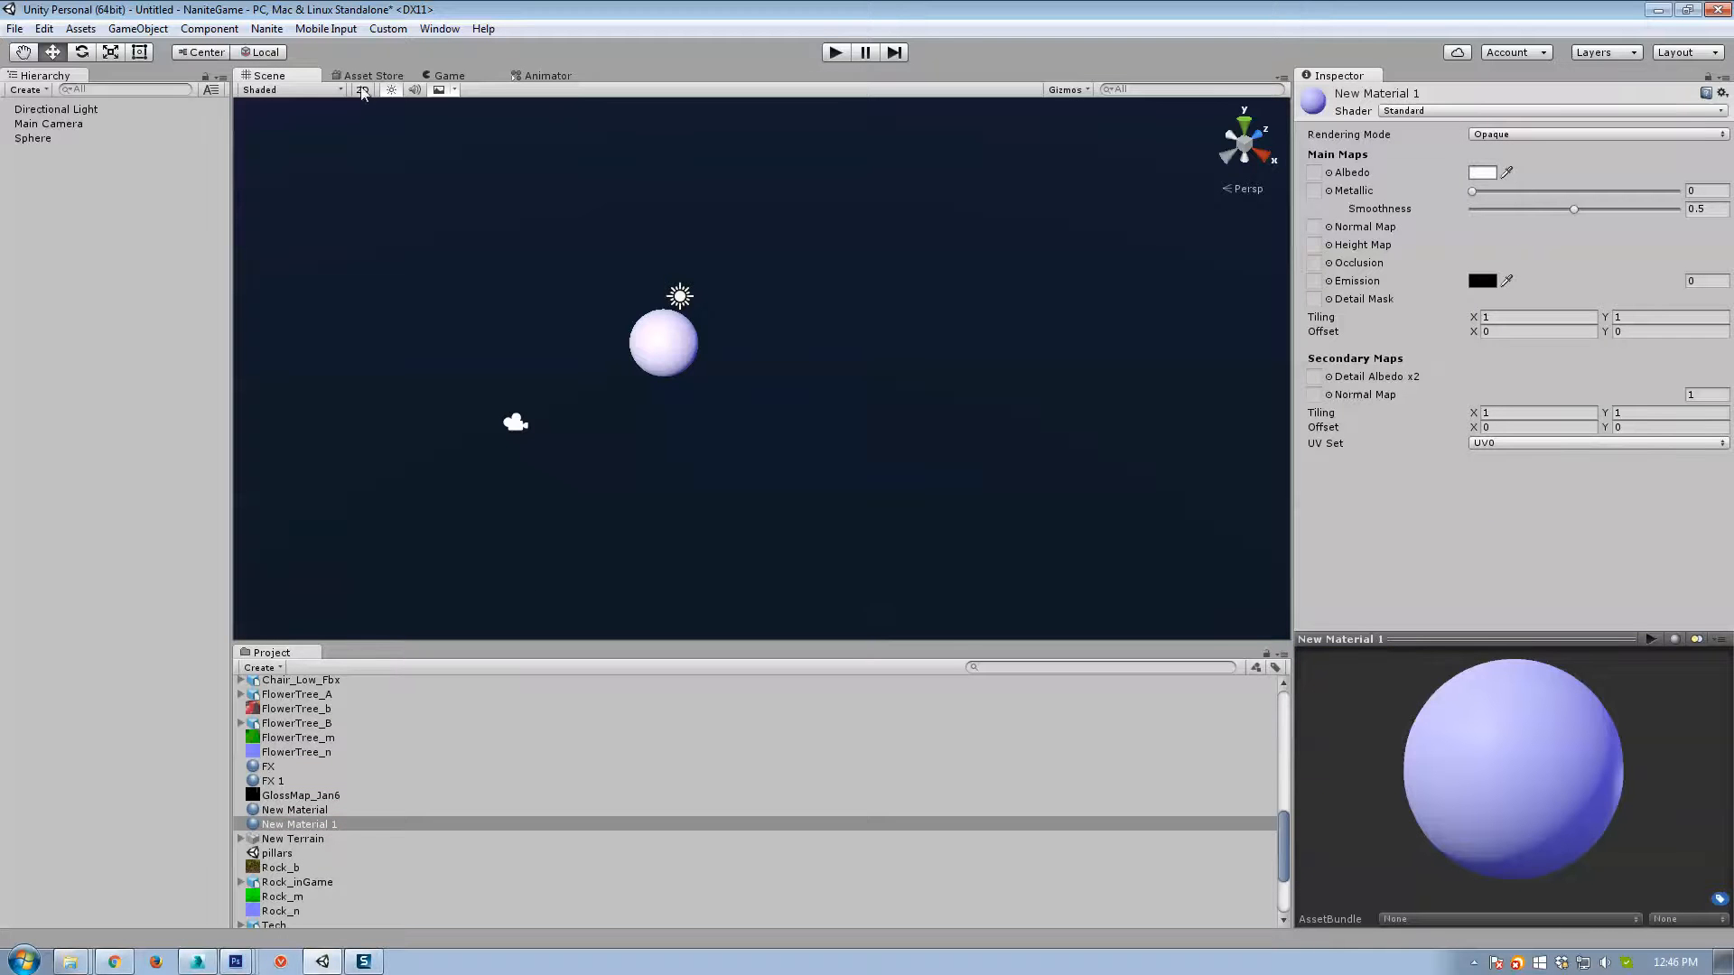
# Give New Material 1 a yellow emission colour with an emission brightness of 1.934, checking it in the Game view.
pyautogui.click(449, 76)
pyautogui.moveTo(1626, 284); pyautogui.dragTo(259, 260)
pyautogui.click(1483, 281)
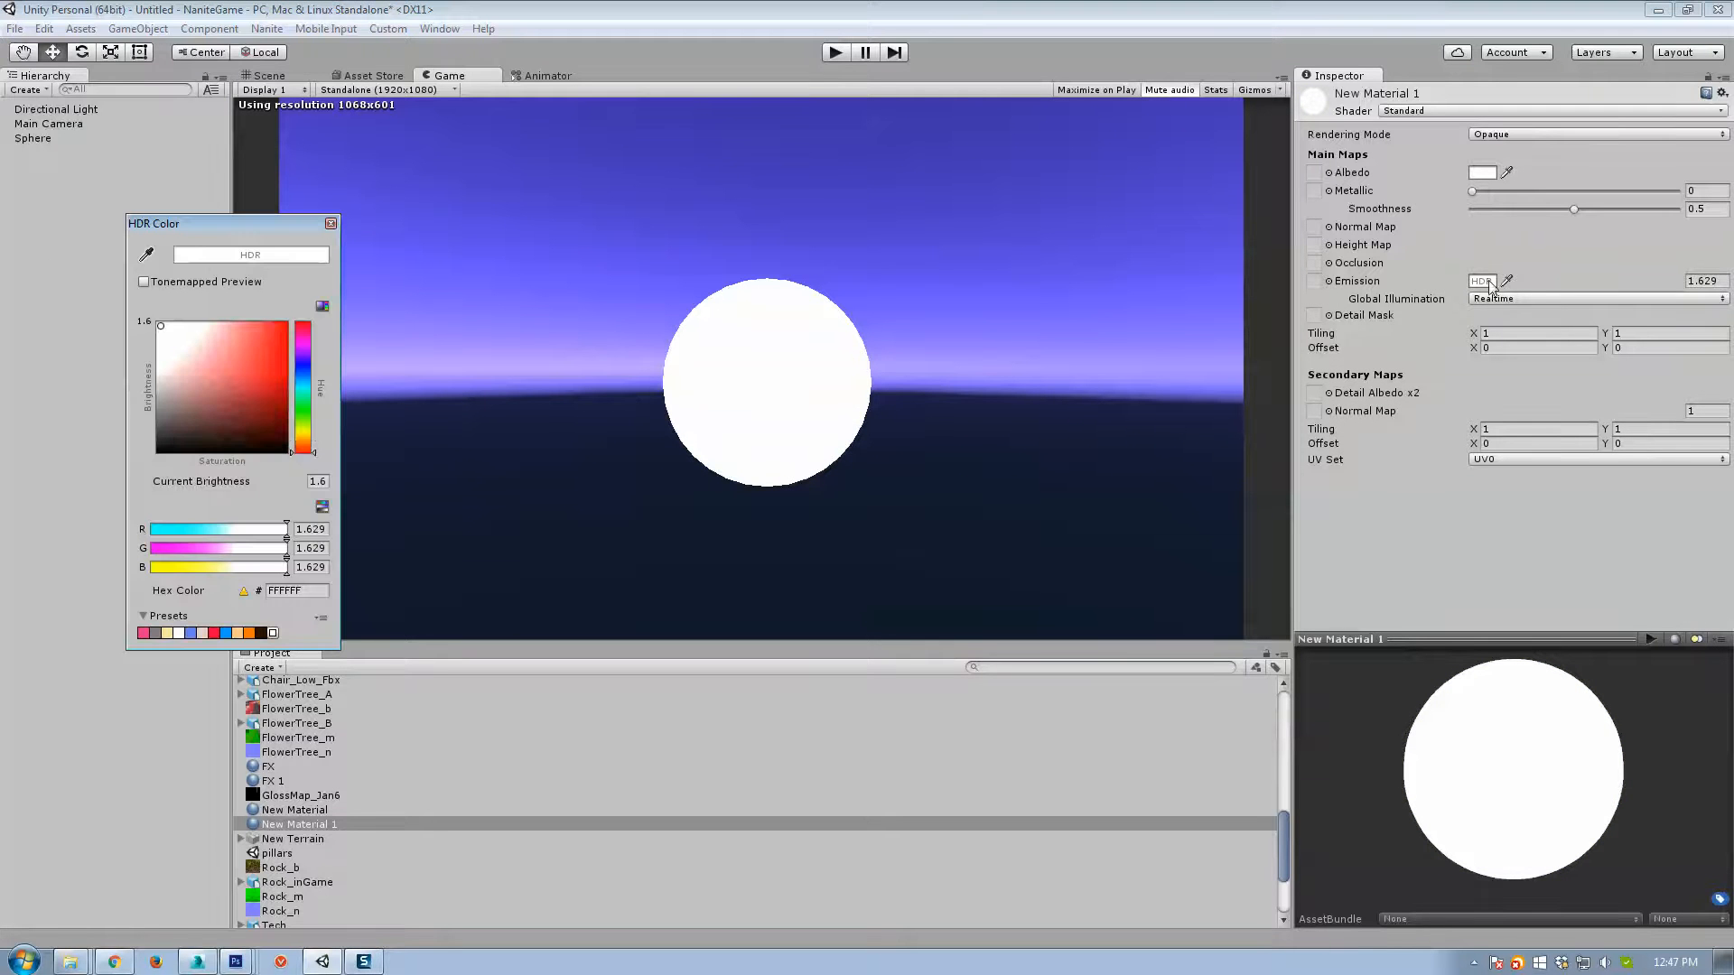
pyautogui.click(301, 442)
pyautogui.moveTo(271, 397); pyautogui.dragTo(274, 404)
pyautogui.moveTo(1625, 281); pyautogui.dragTo(158, 298)
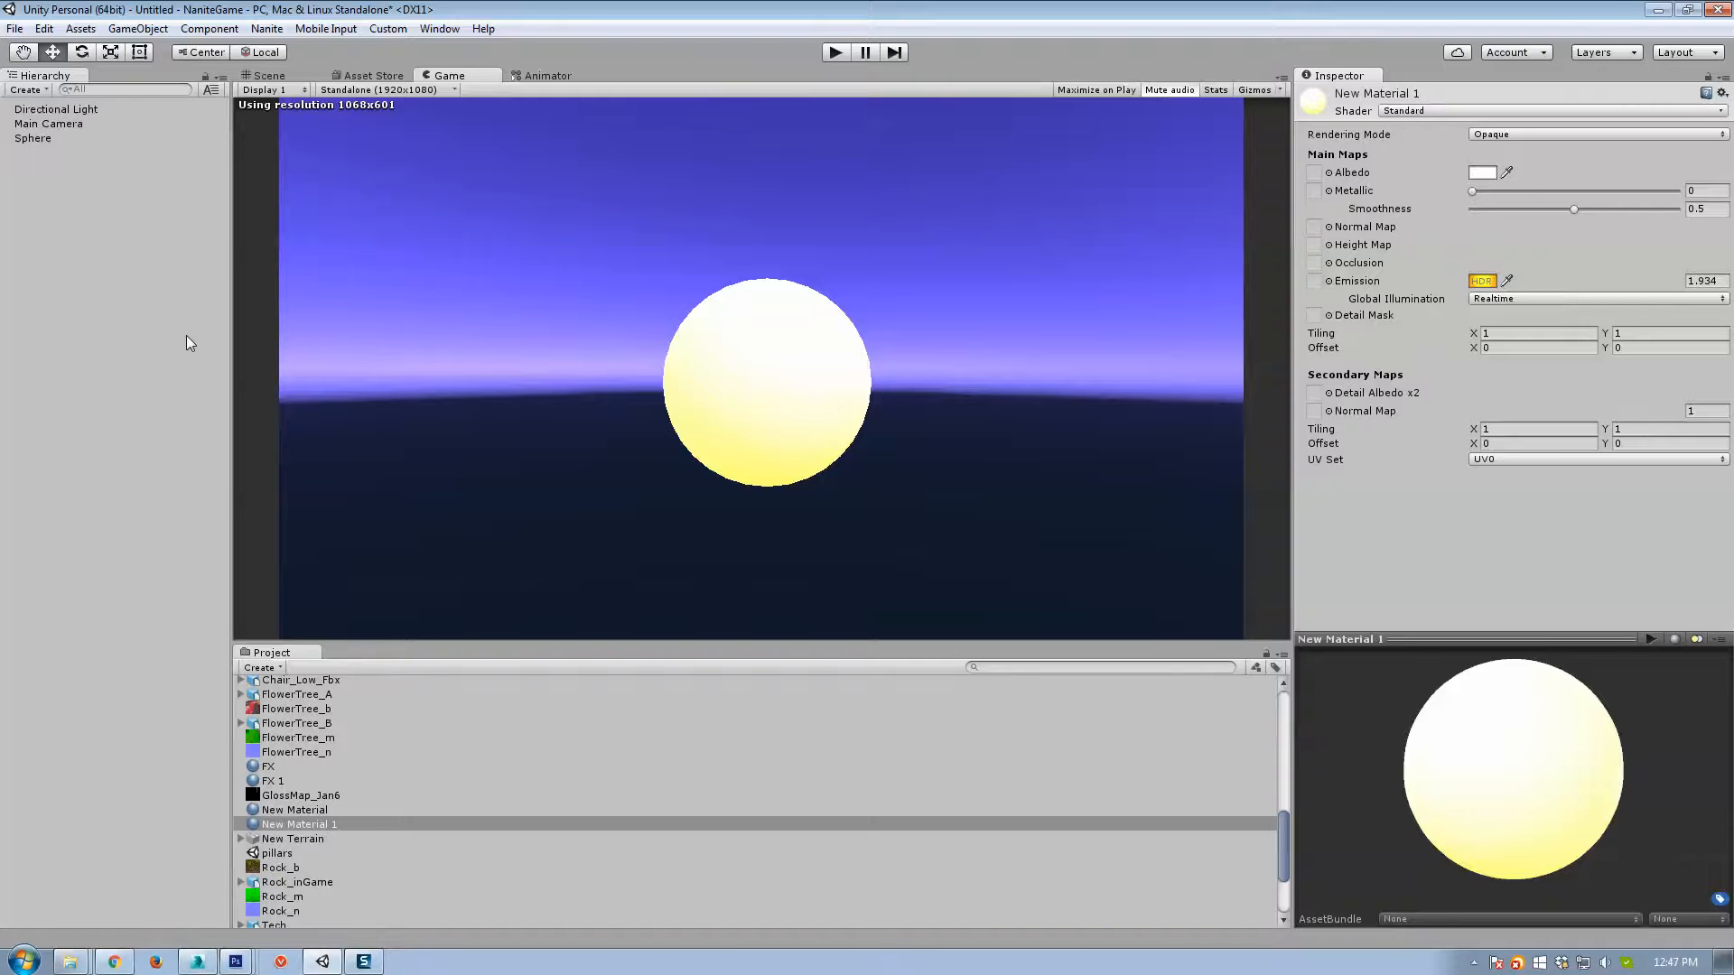
# Add a Bloom component to the Main Camera with Intensity 0.62 and Threshold 0.25.
pyautogui.click(43, 124)
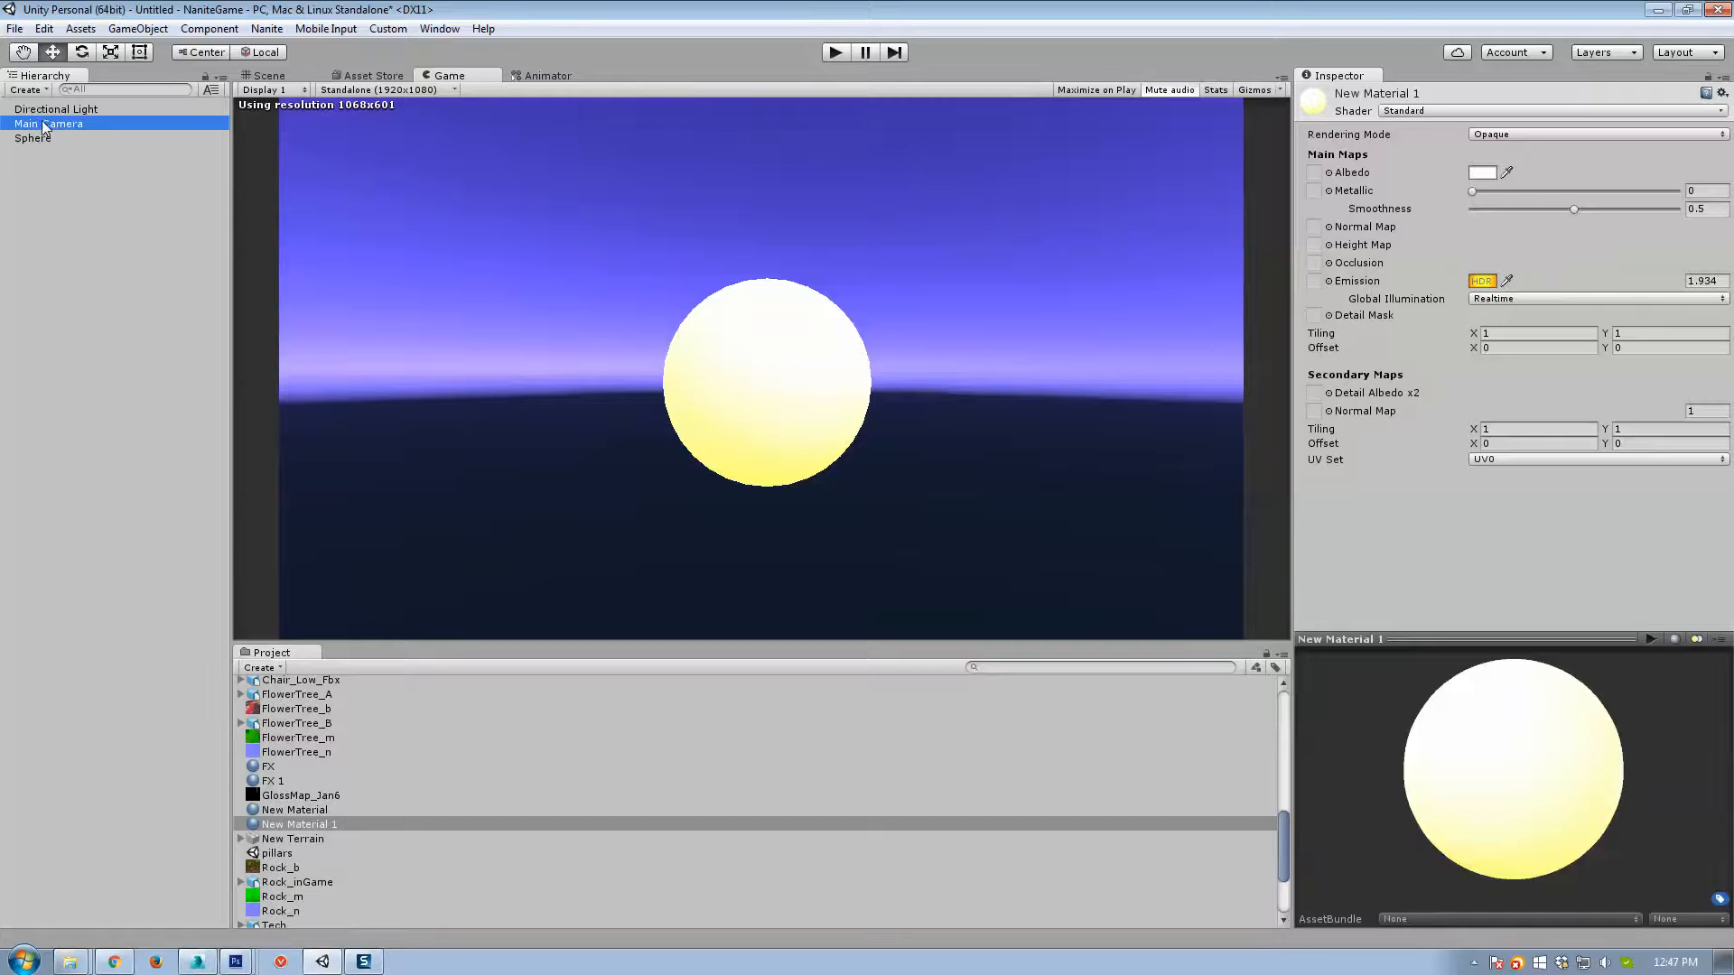
pyautogui.click(1474, 277)
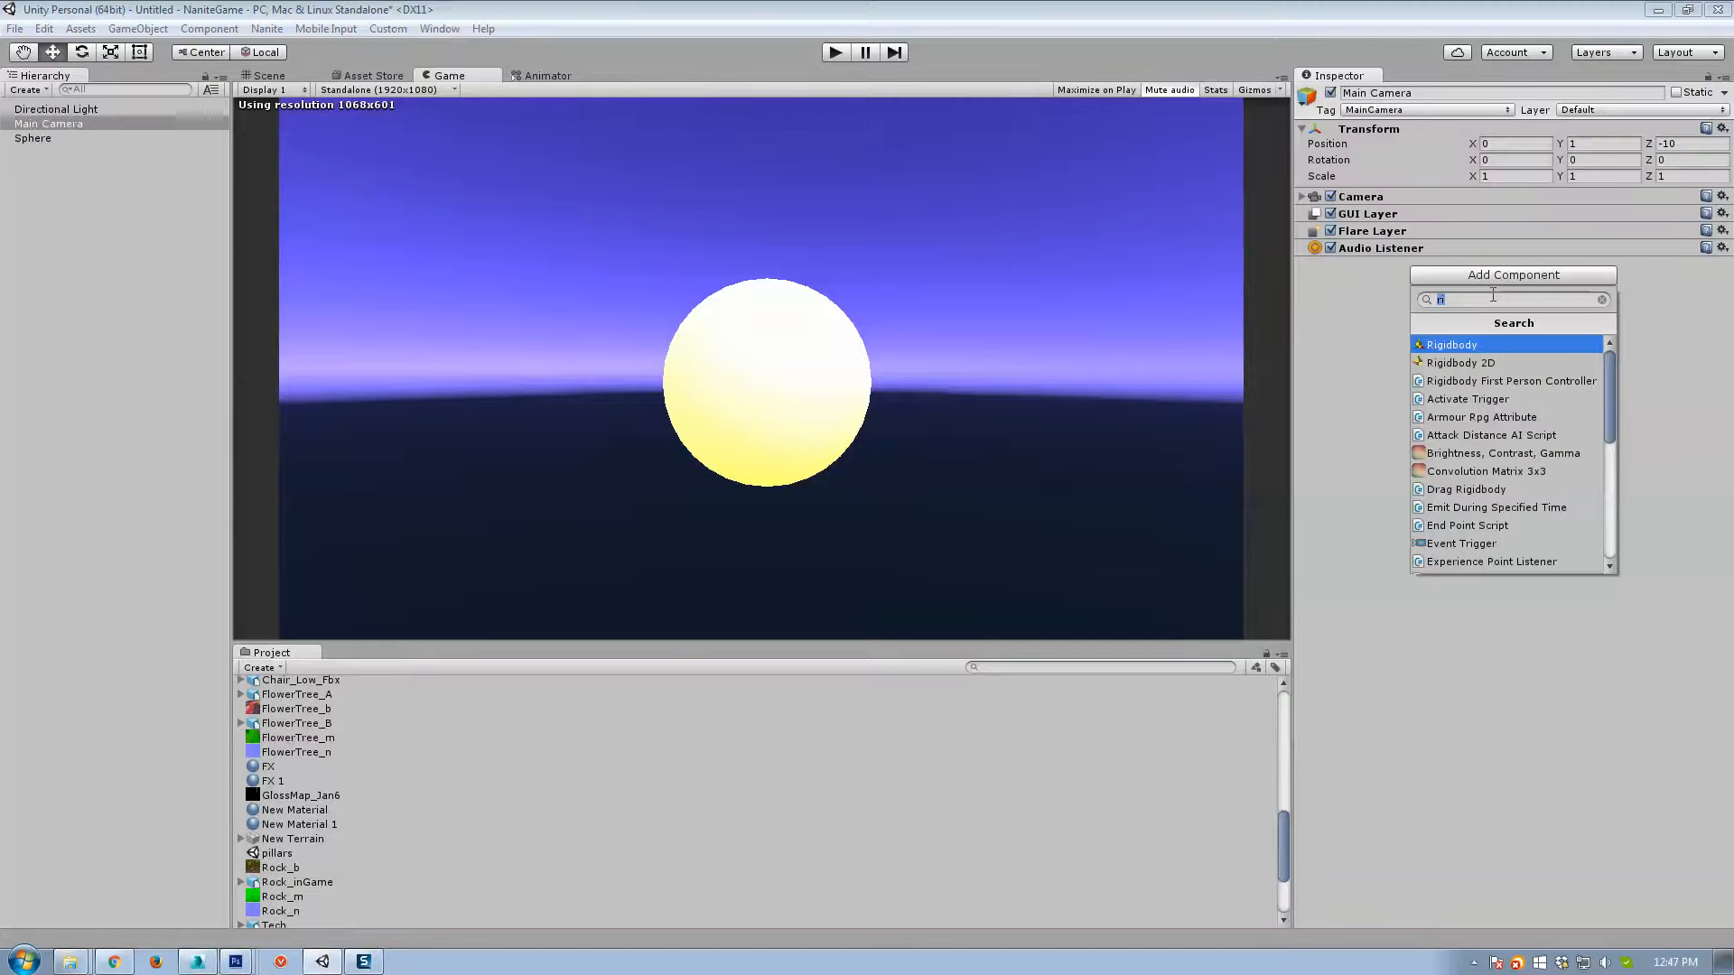
pyautogui.write('bloo')
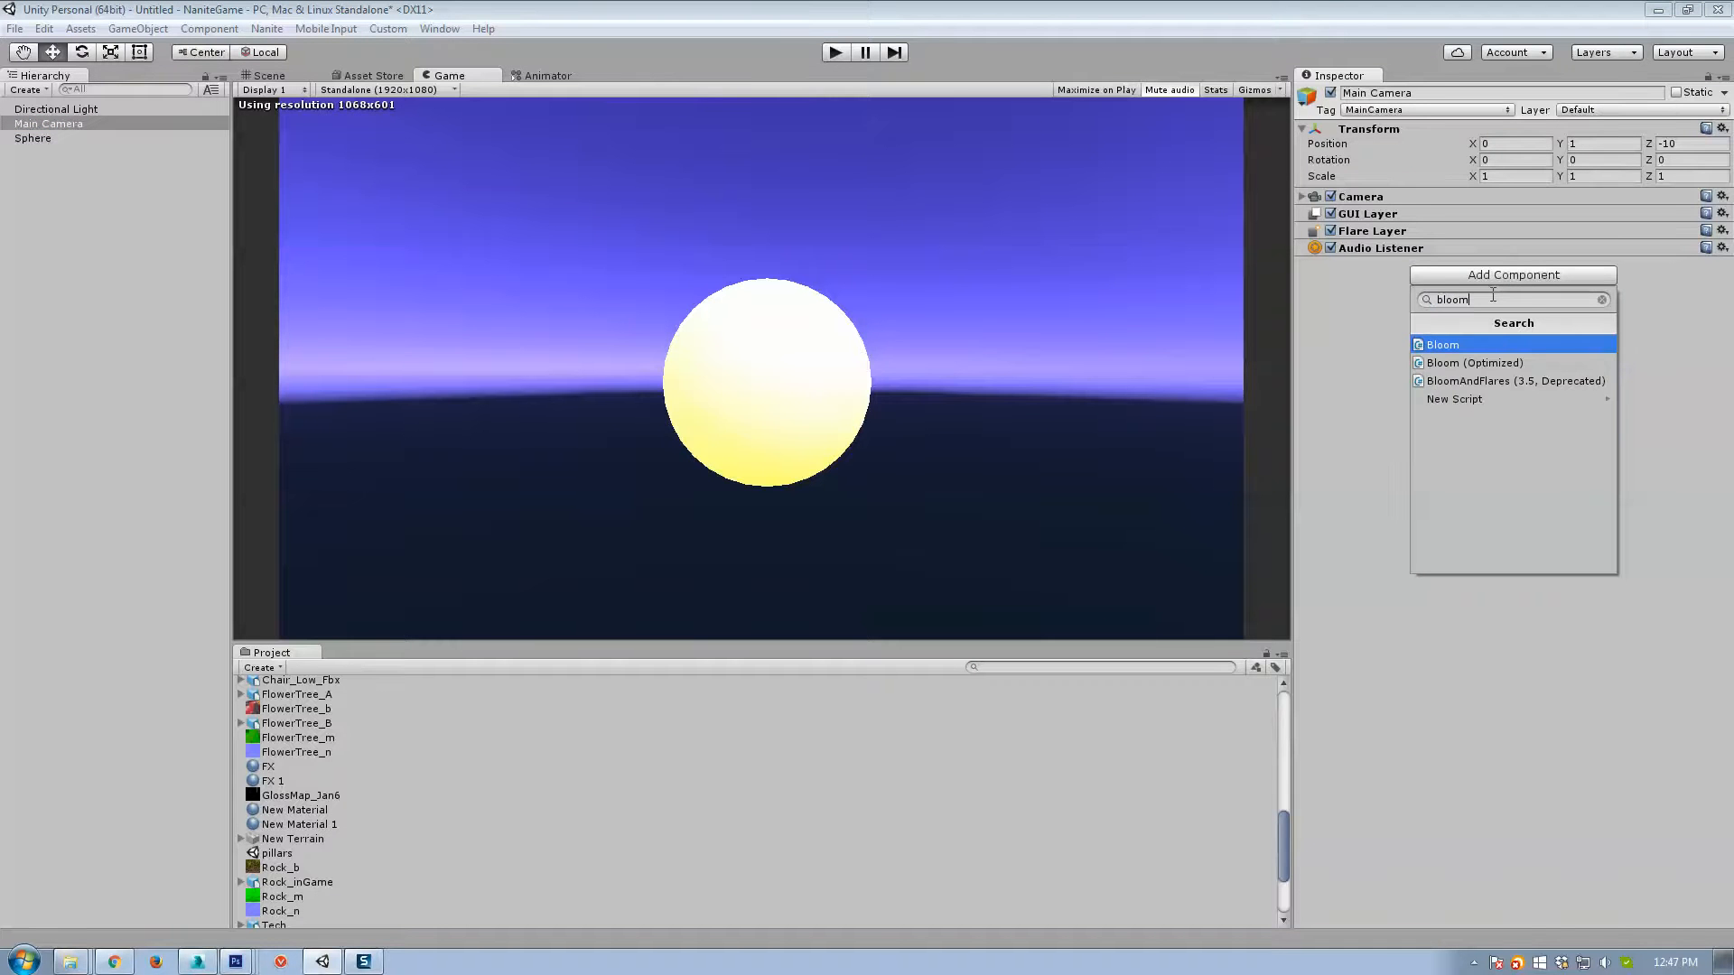
pyautogui.write('m')
pyautogui.click(1449, 348)
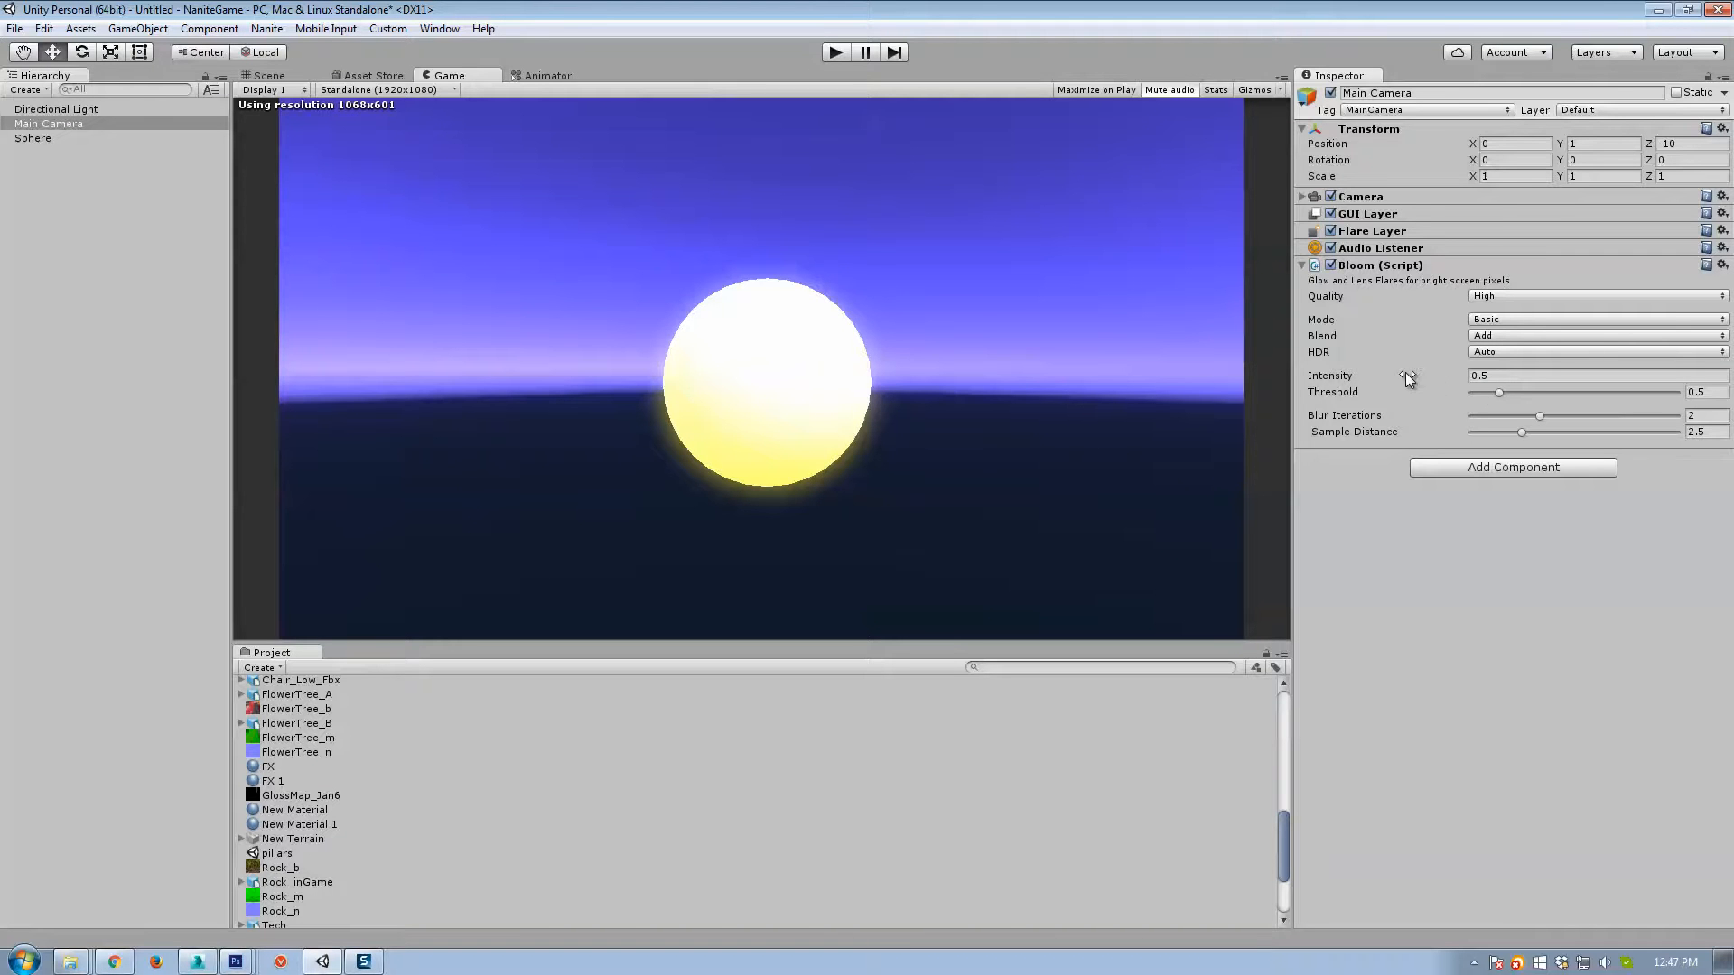
pyautogui.moveTo(1440, 379); pyautogui.dragTo(1490, 394)
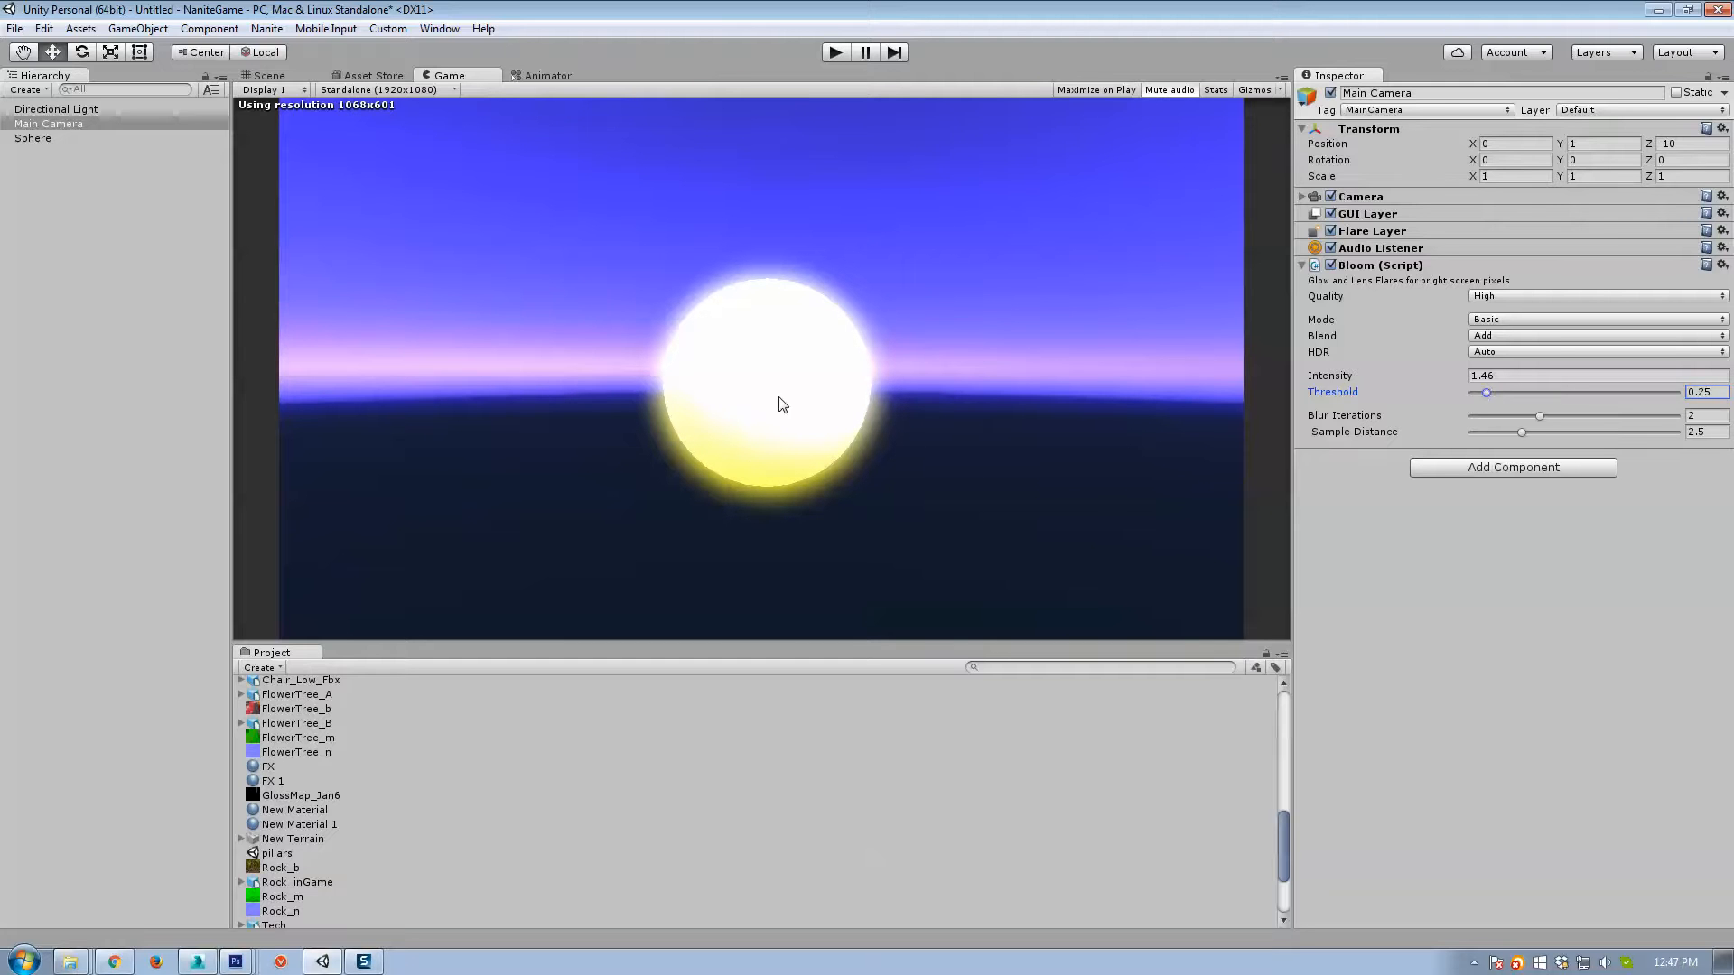
pyautogui.moveTo(1436, 383); pyautogui.dragTo(1408, 381)
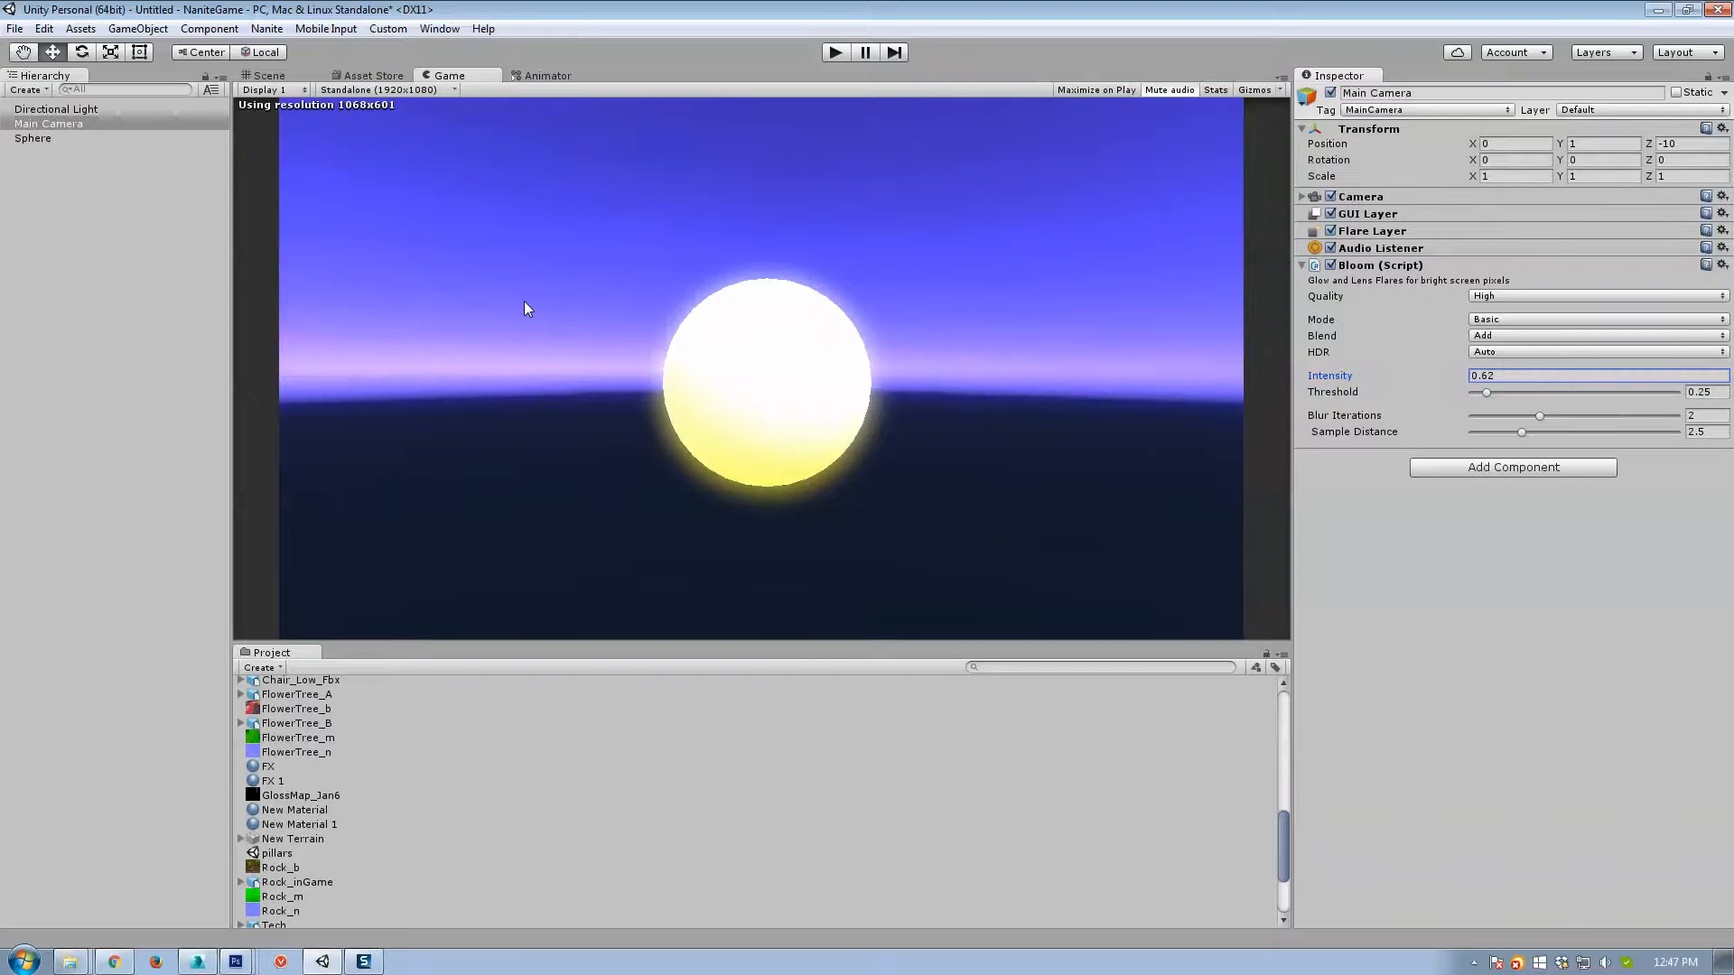
# Compare how the glowing sphere looks in the Scene view and in the Game view.
pyautogui.click(283, 78)
pyautogui.press('w')
pyautogui.moveTo(708, 354); pyautogui.dragTo(761, 247, button='right')
pyautogui.press('a')
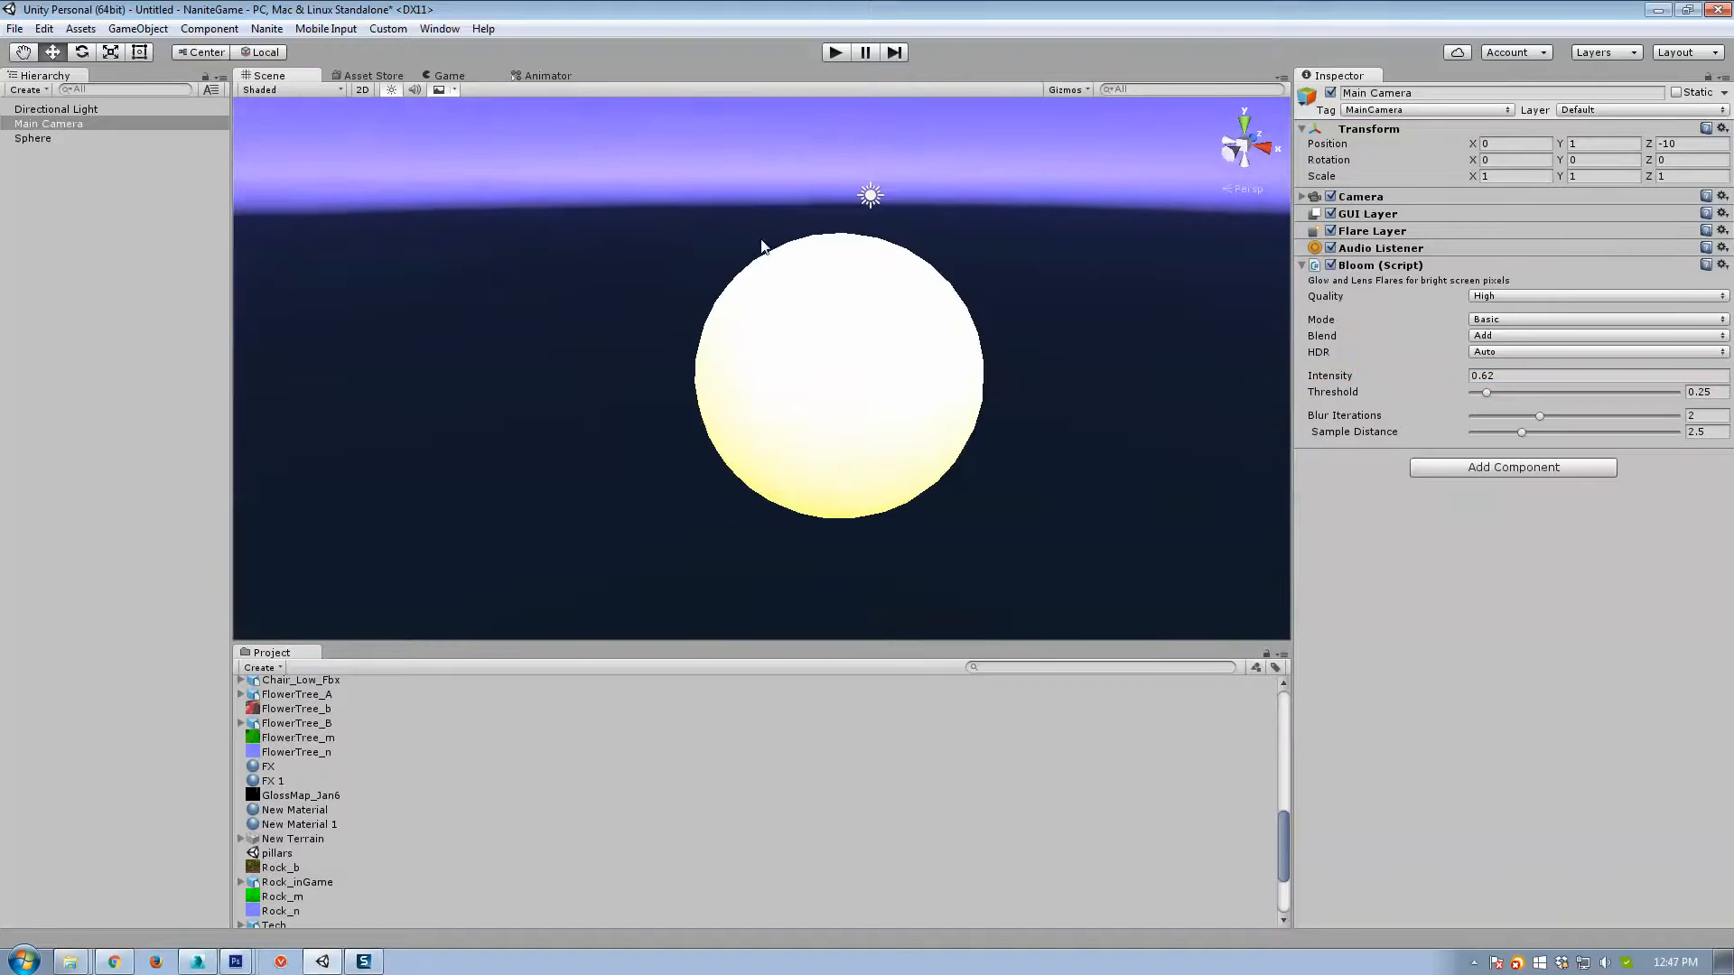
pyautogui.click(452, 77)
pyautogui.click(270, 74)
pyautogui.moveTo(660, 333); pyautogui.dragTo(569, 358, button='right')
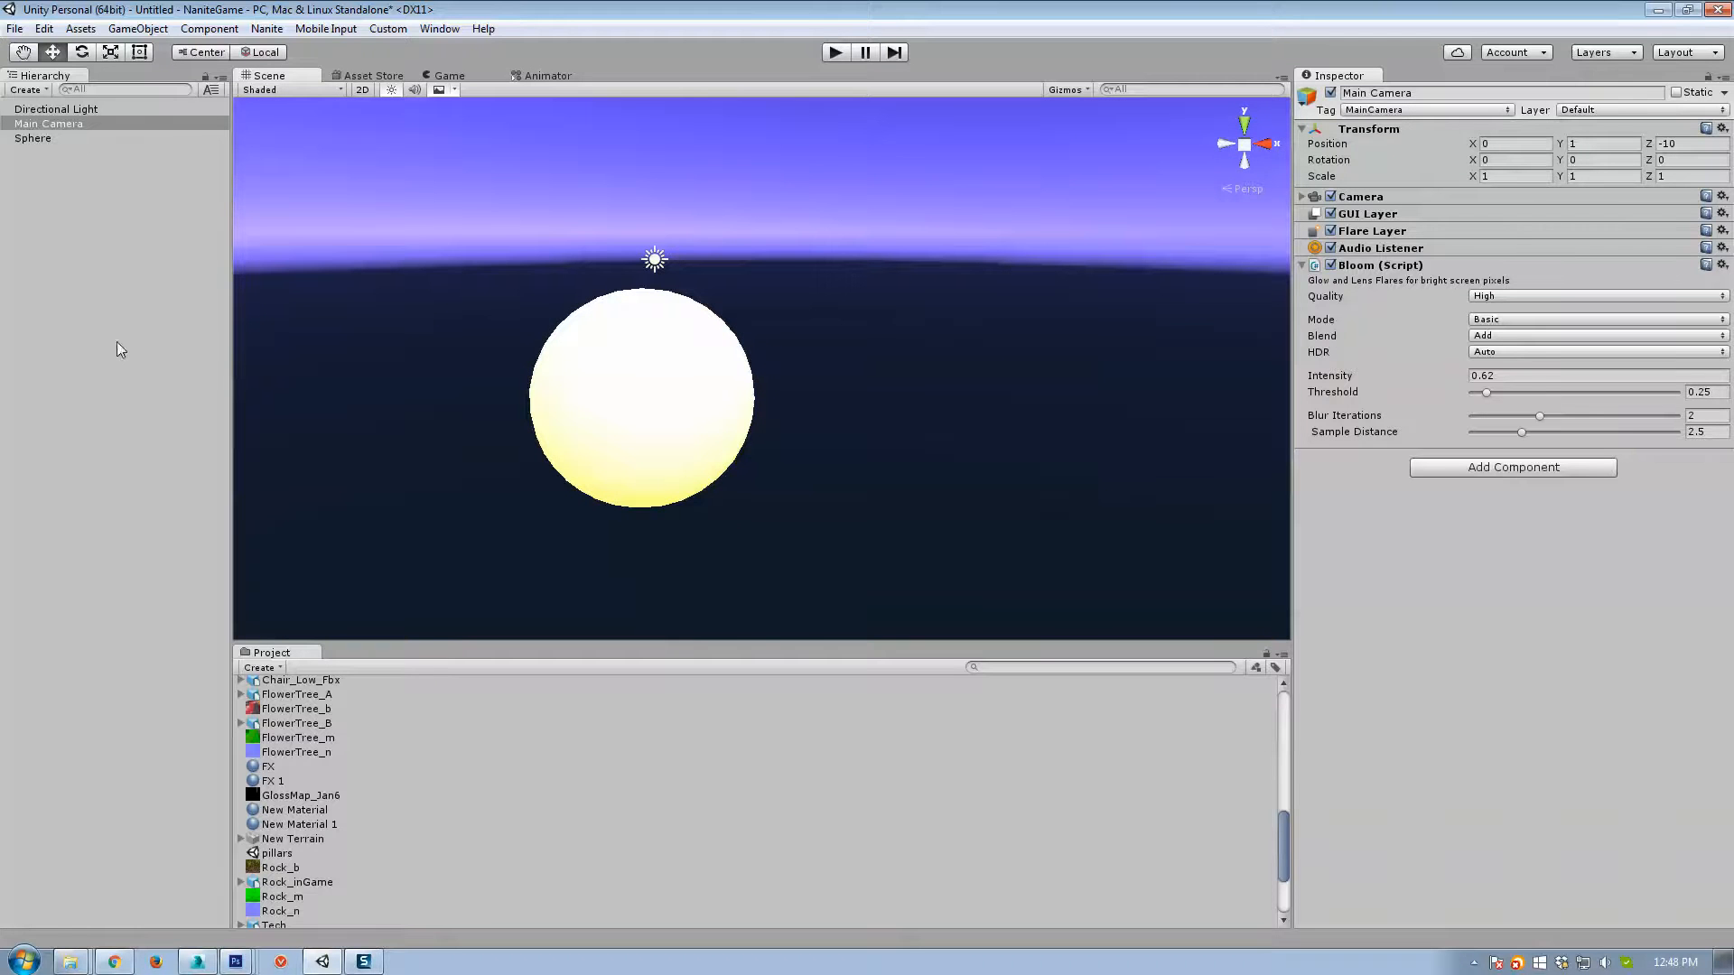
# Add a Particle System as a child of the Sphere and set its position to 0, 0, 0.
pyautogui.click(35, 139)
pyautogui.click(134, 33)
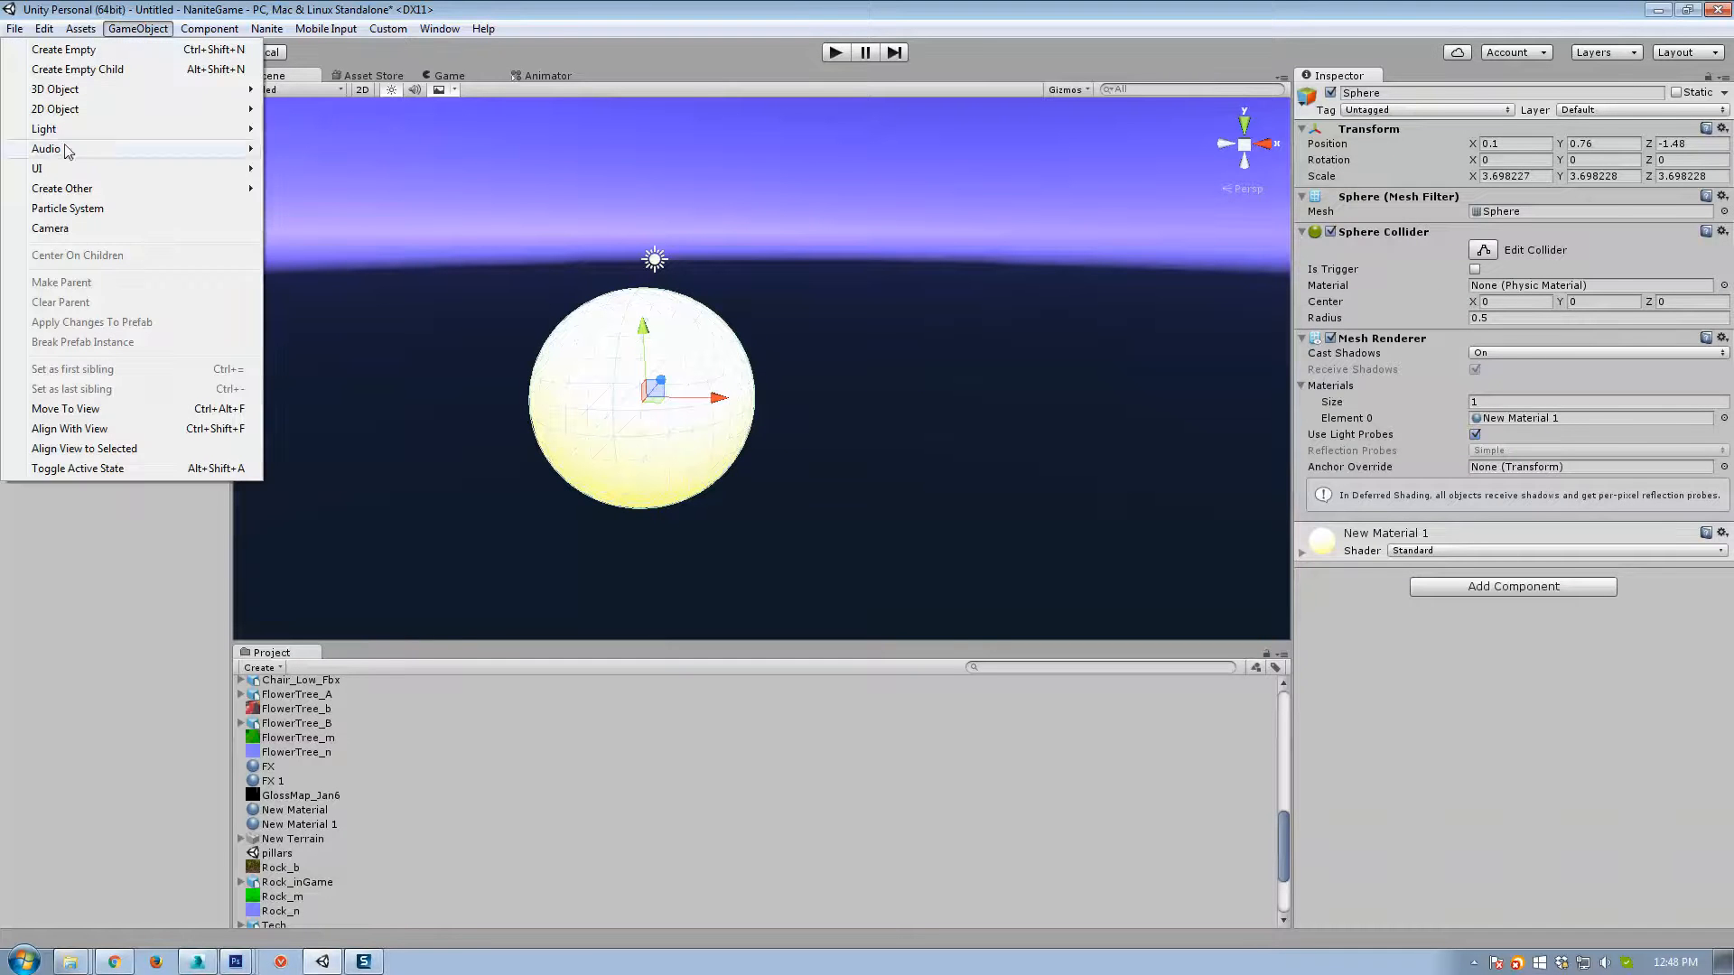
pyautogui.click(84, 209)
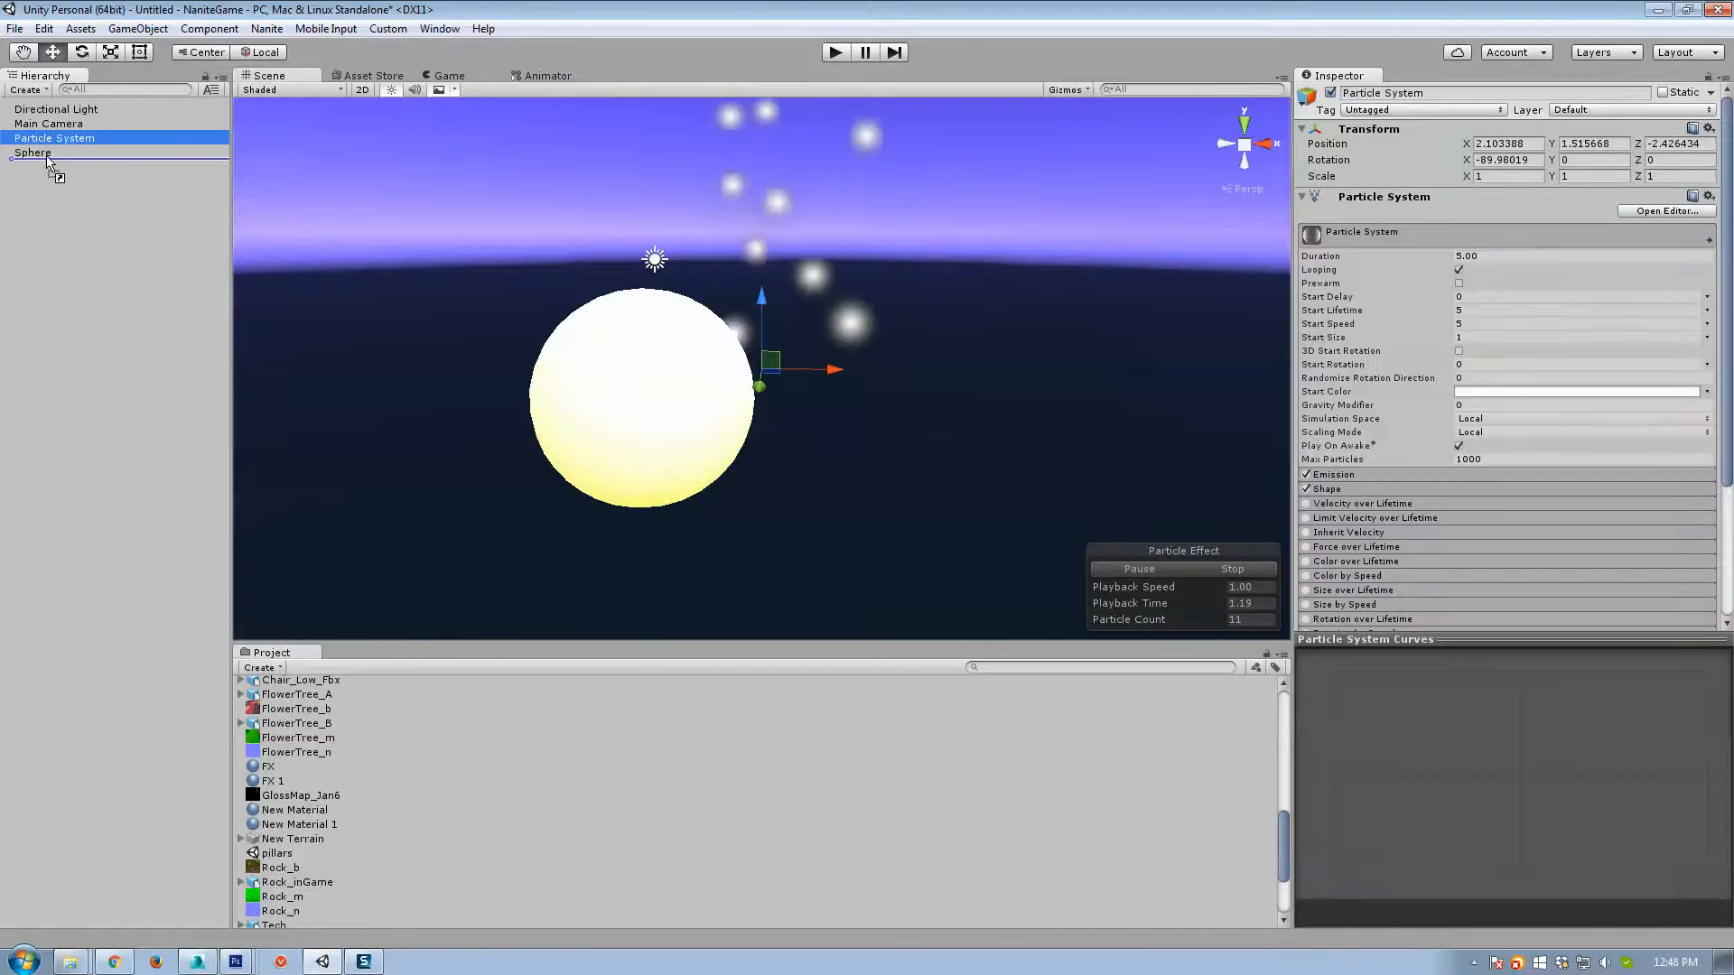
pyautogui.moveTo(61, 137); pyautogui.dragTo(29, 152)
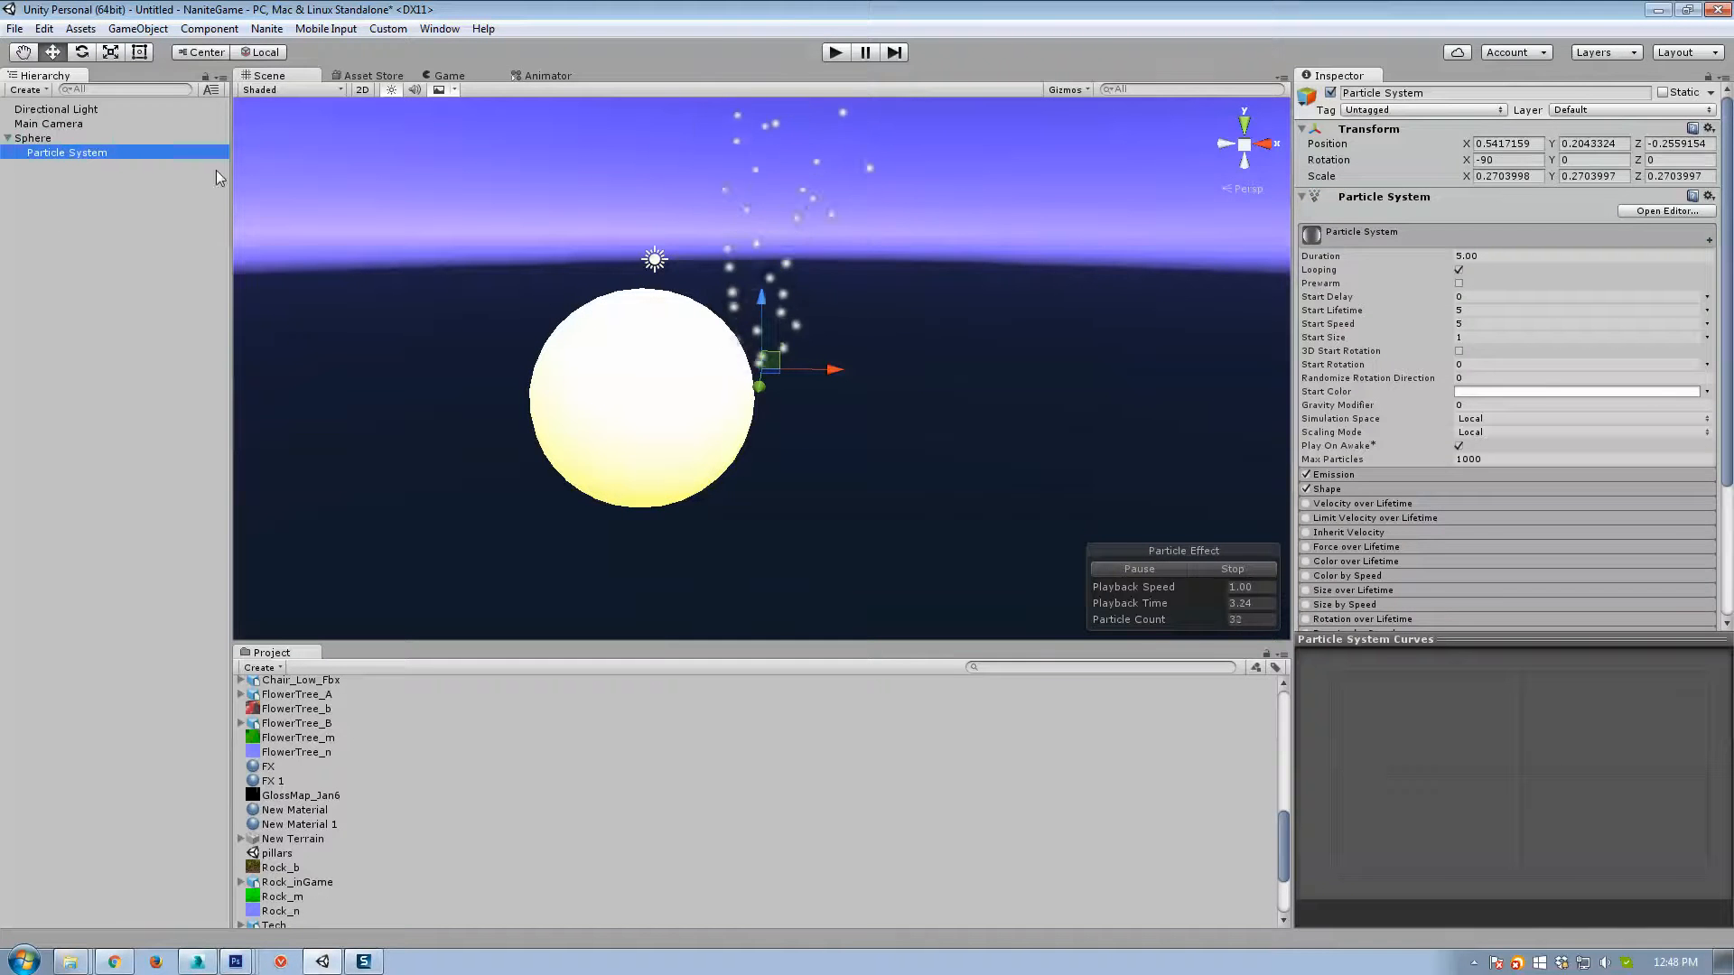
pyautogui.click(1503, 144)
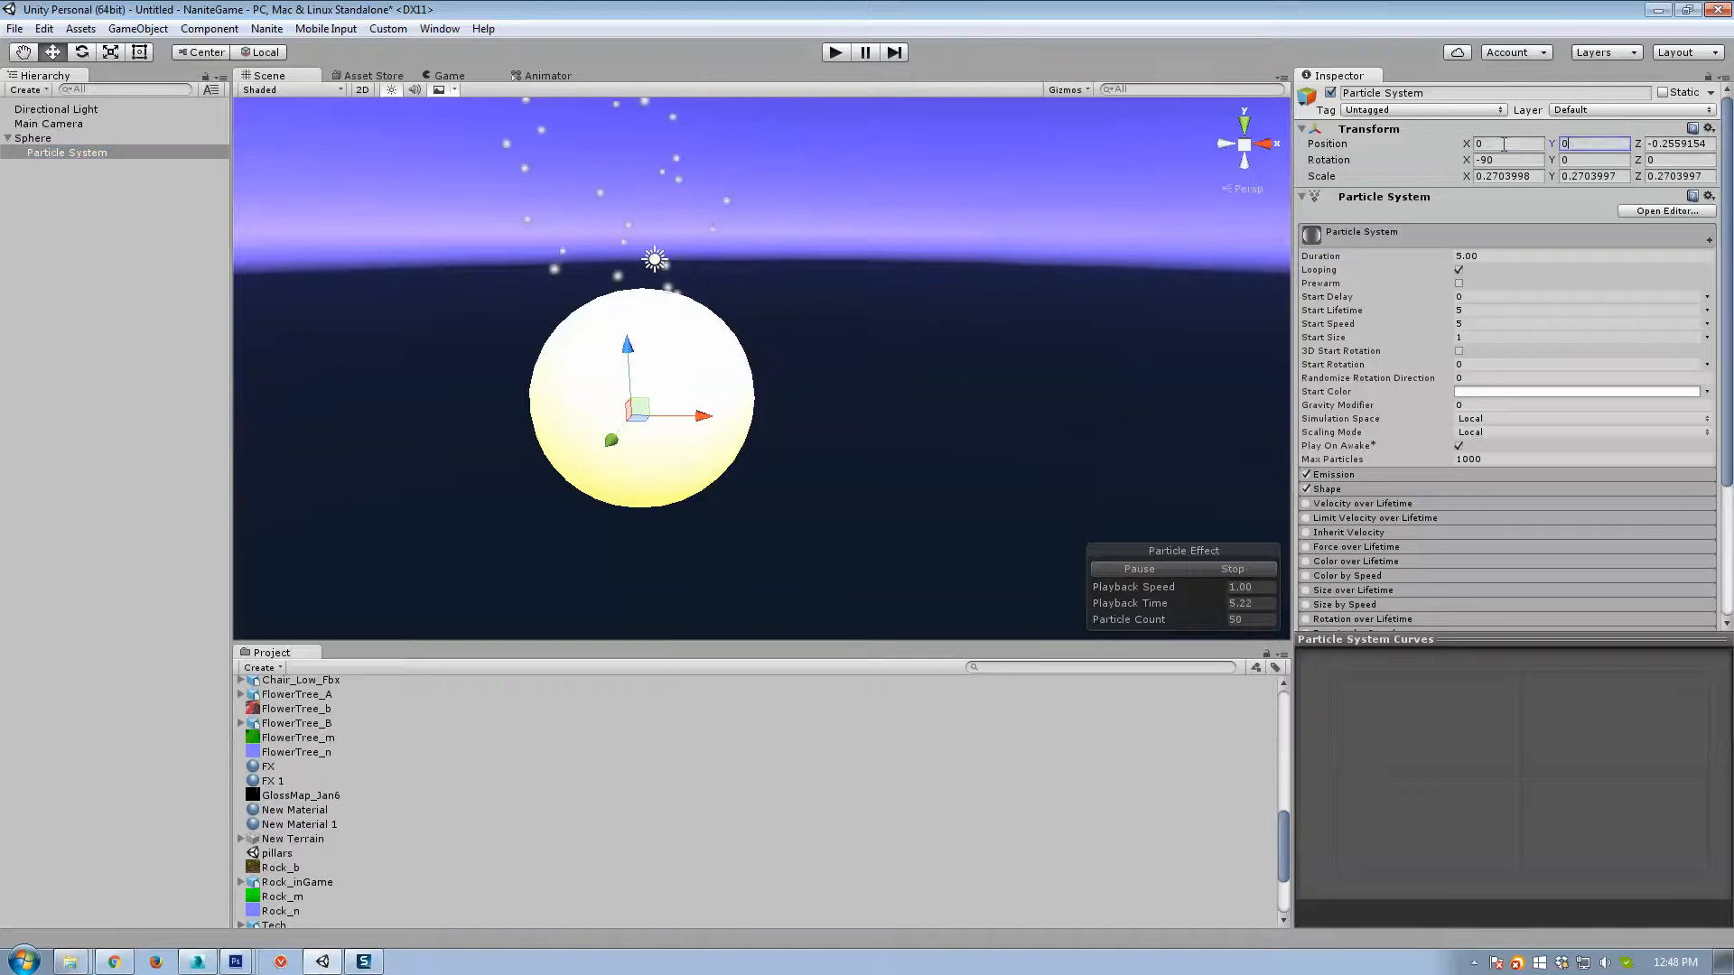
# Change the particle emitter's shape to Sphere with radius 0.97 and check it in the Game view.
pyautogui.click(1338, 476)
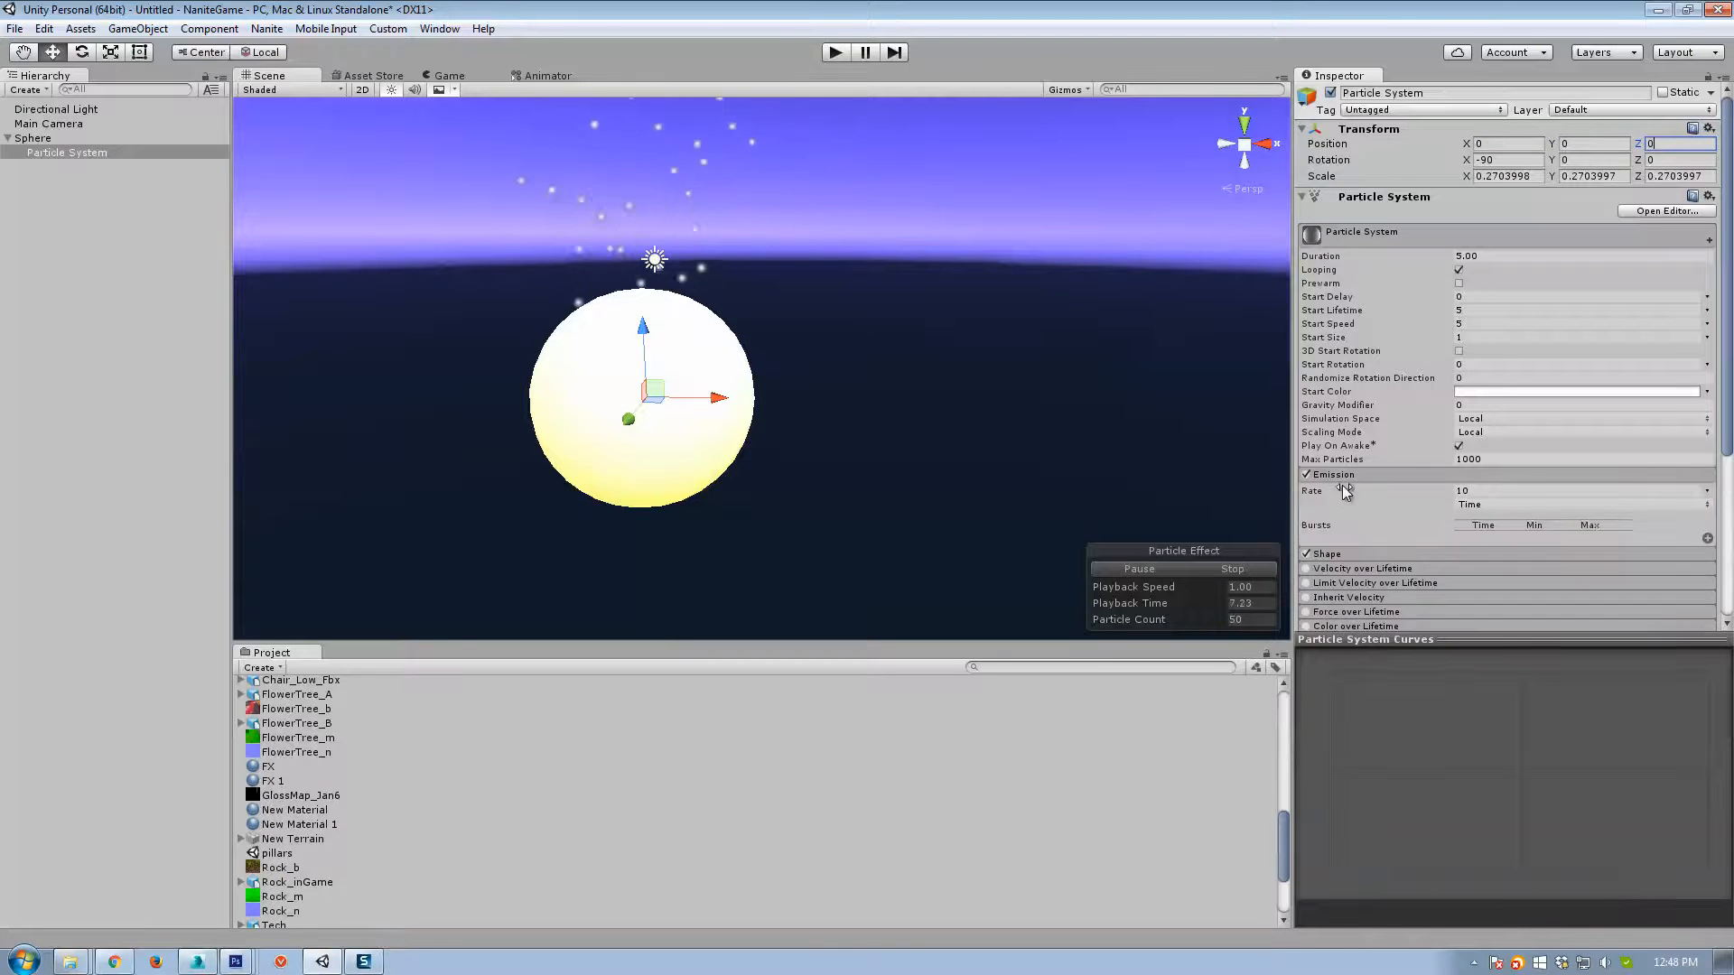
pyautogui.scroll(-3, 1346, 492)
pyautogui.click(1330, 393)
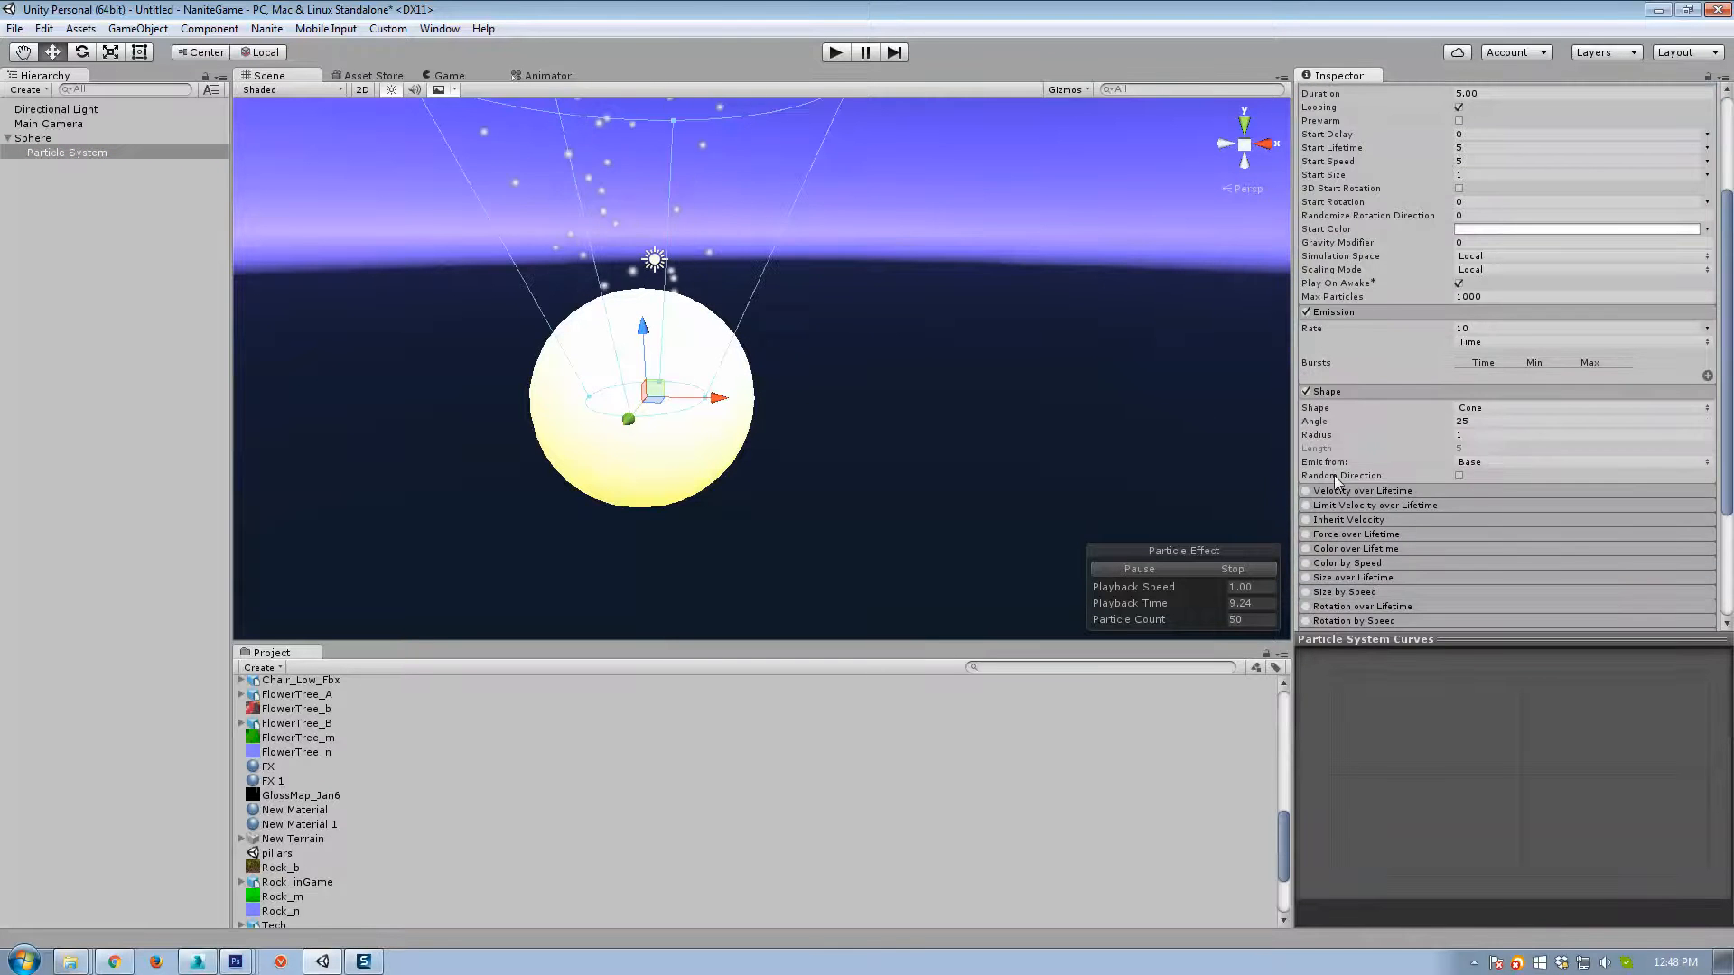
pyautogui.click(1524, 412)
pyautogui.click(1506, 428)
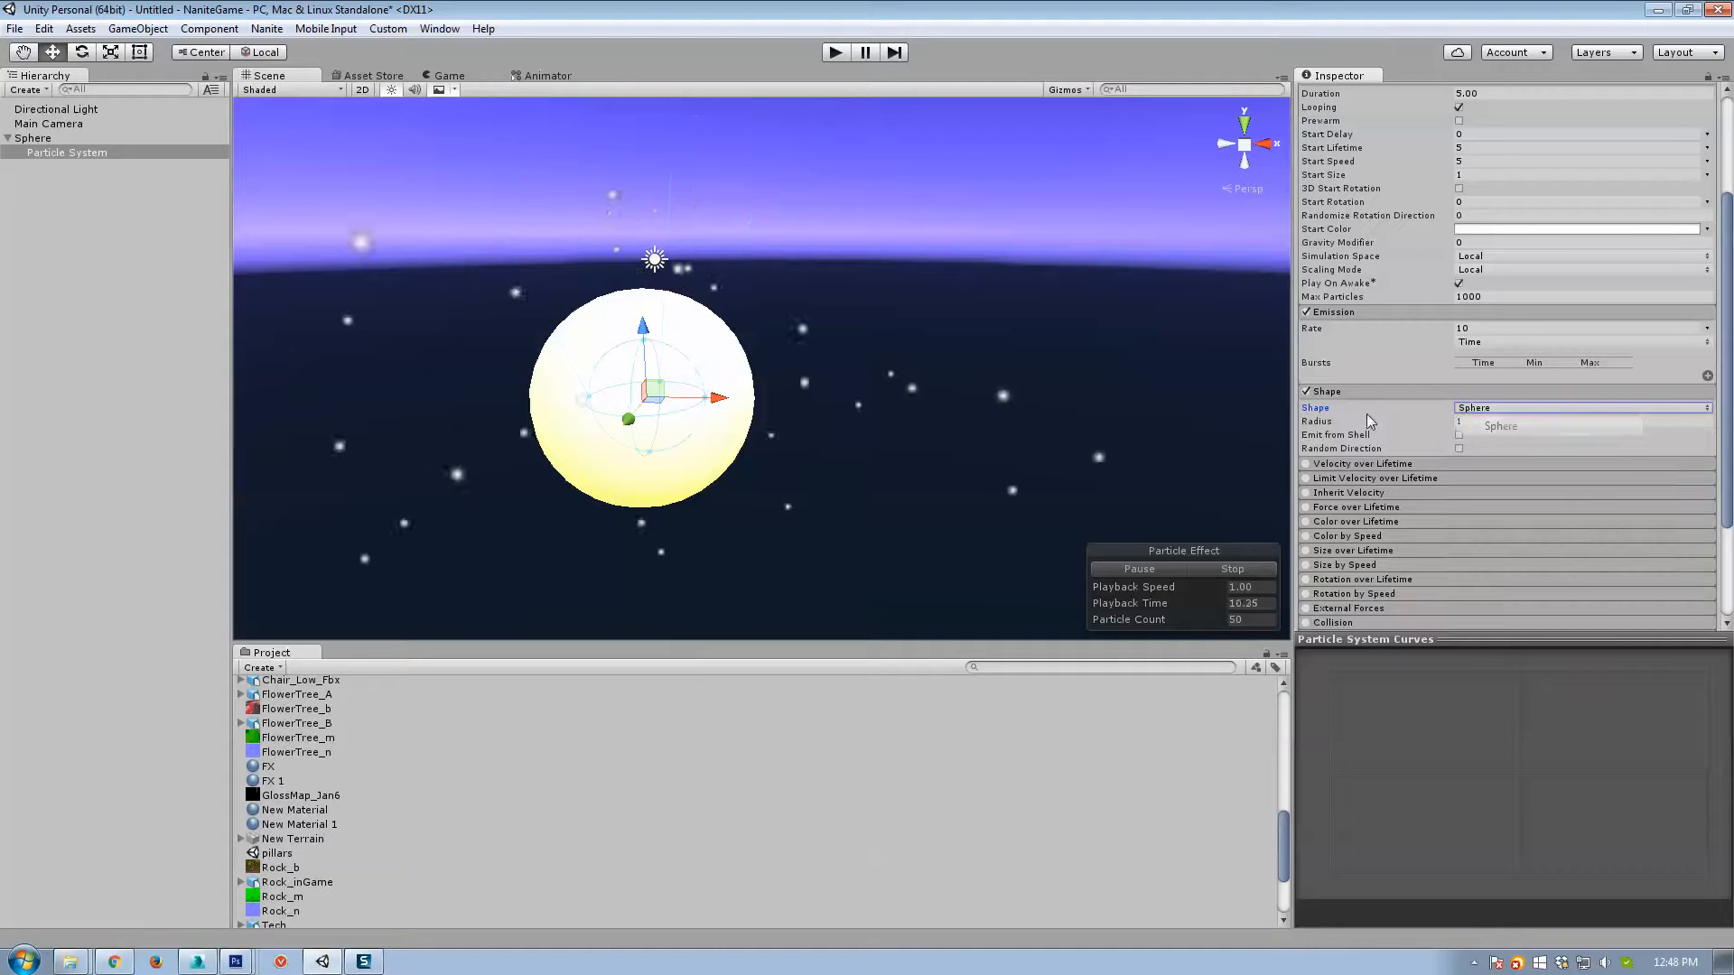
pyautogui.moveTo(1397, 427); pyautogui.dragTo(1408, 426)
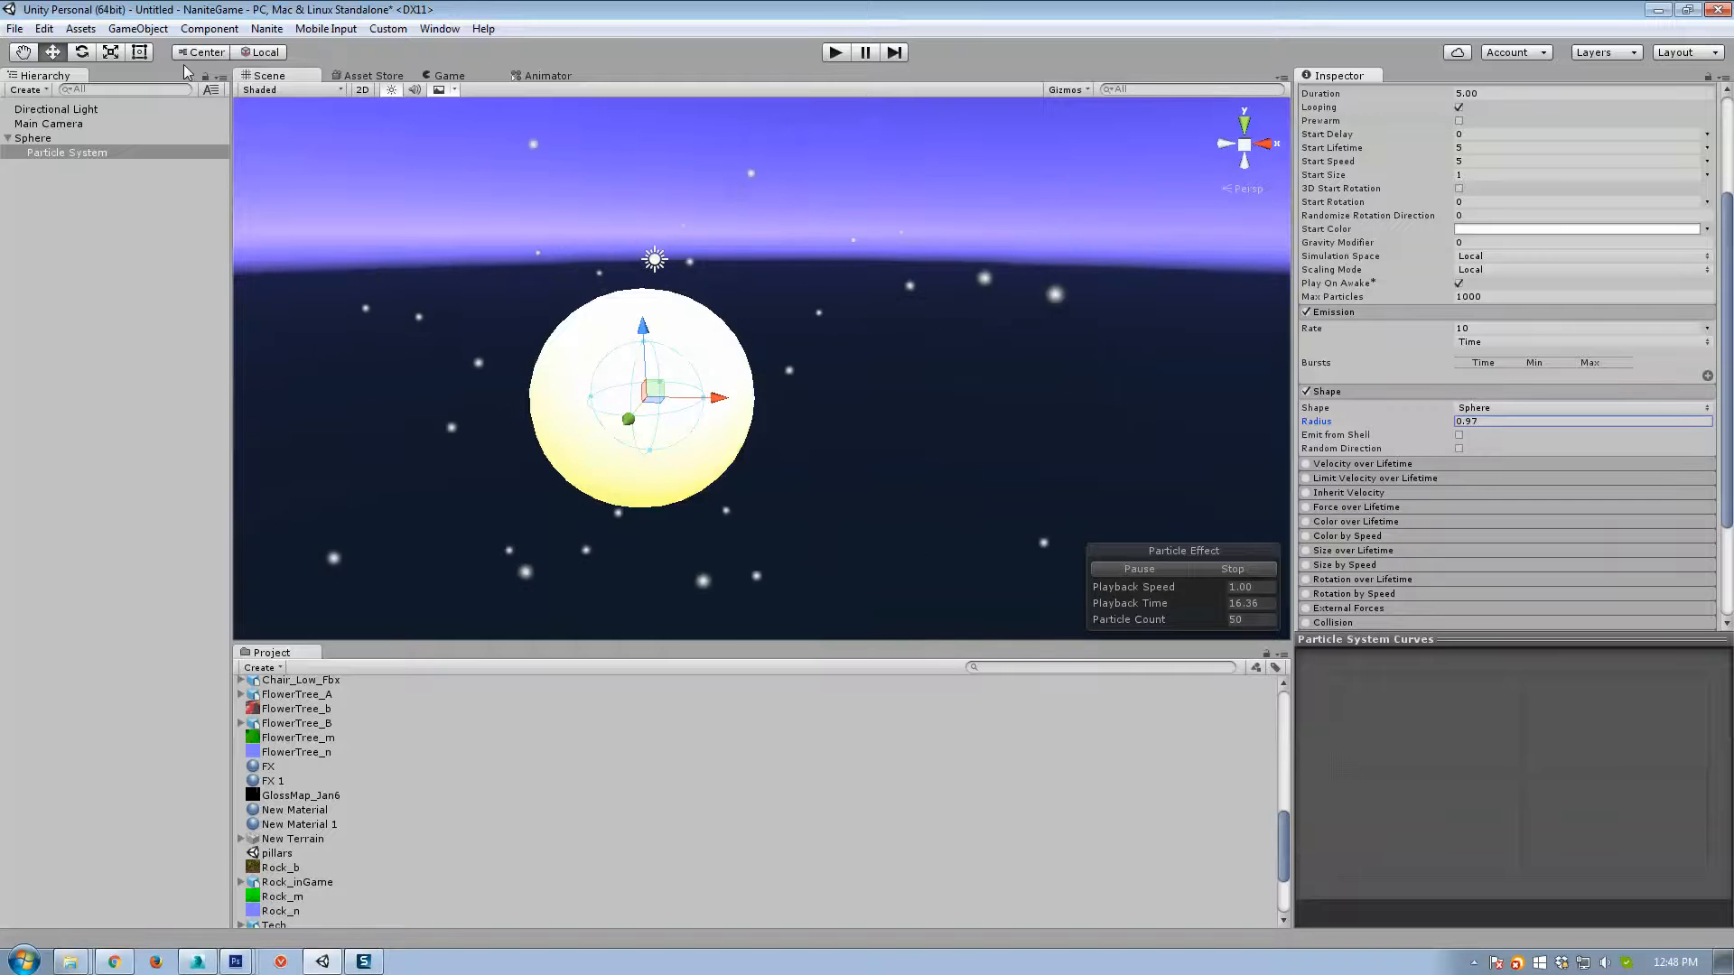
pyautogui.click(449, 76)
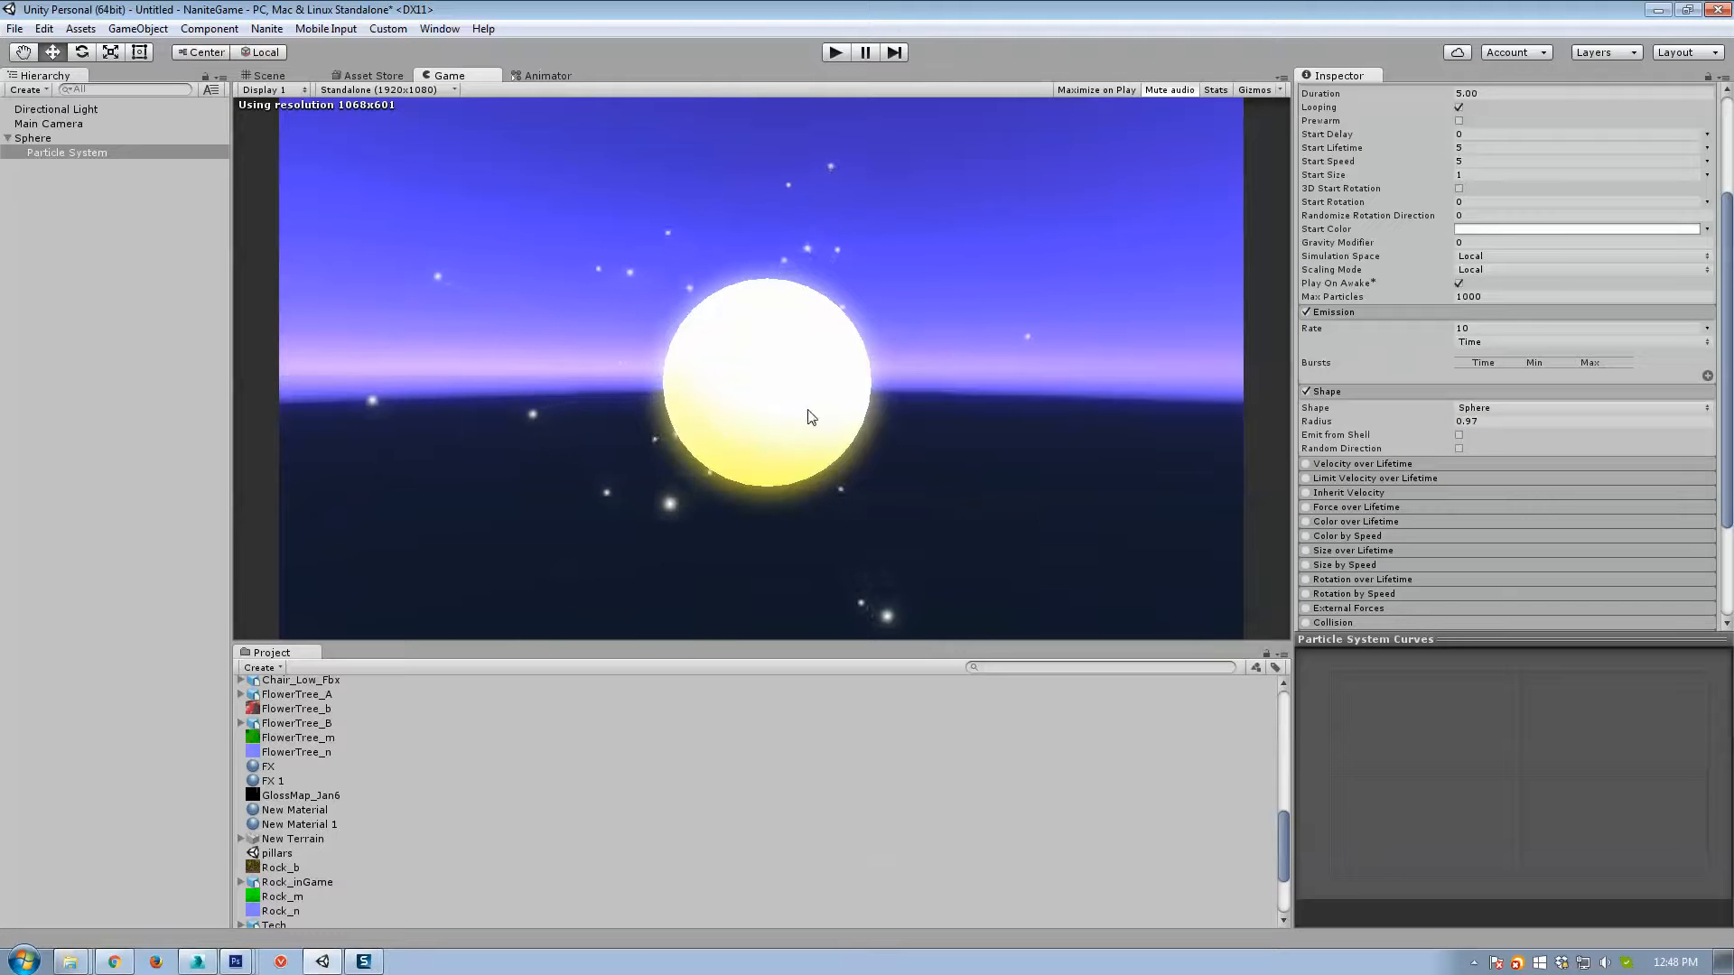
# Duplicate the FX 1 material in the project assets.
pyautogui.scroll(-3, 305, 767)
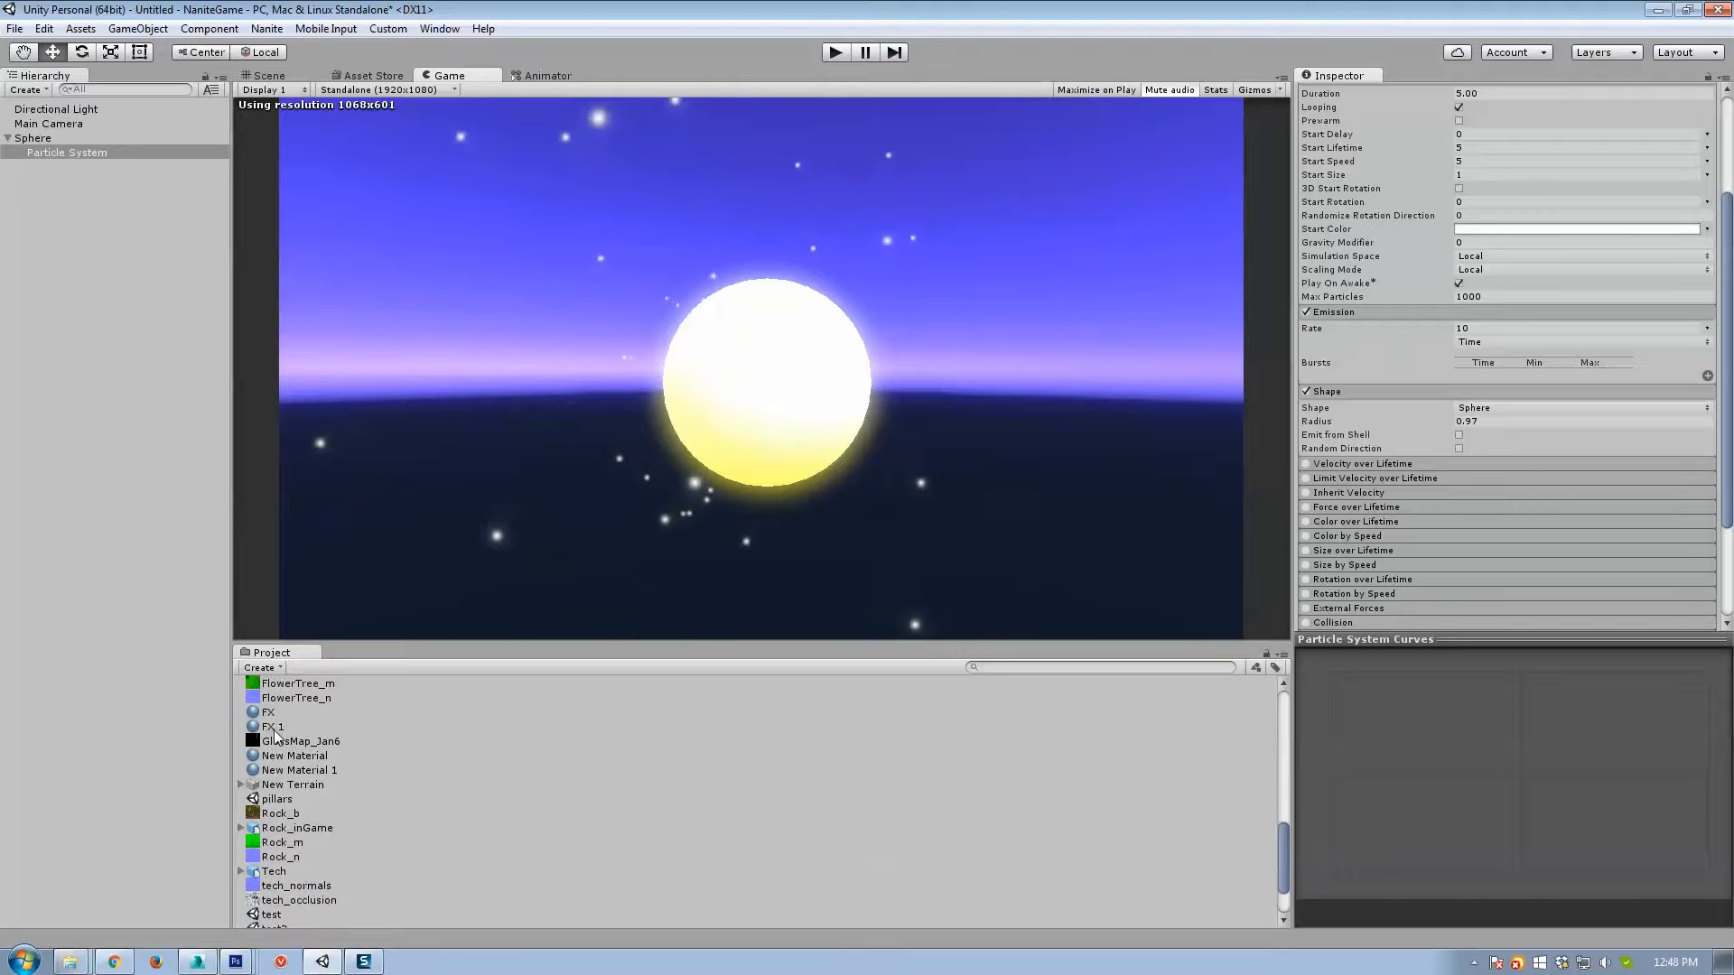
pyautogui.click(273, 728)
pyautogui.hotkey('ctrl', 'd')
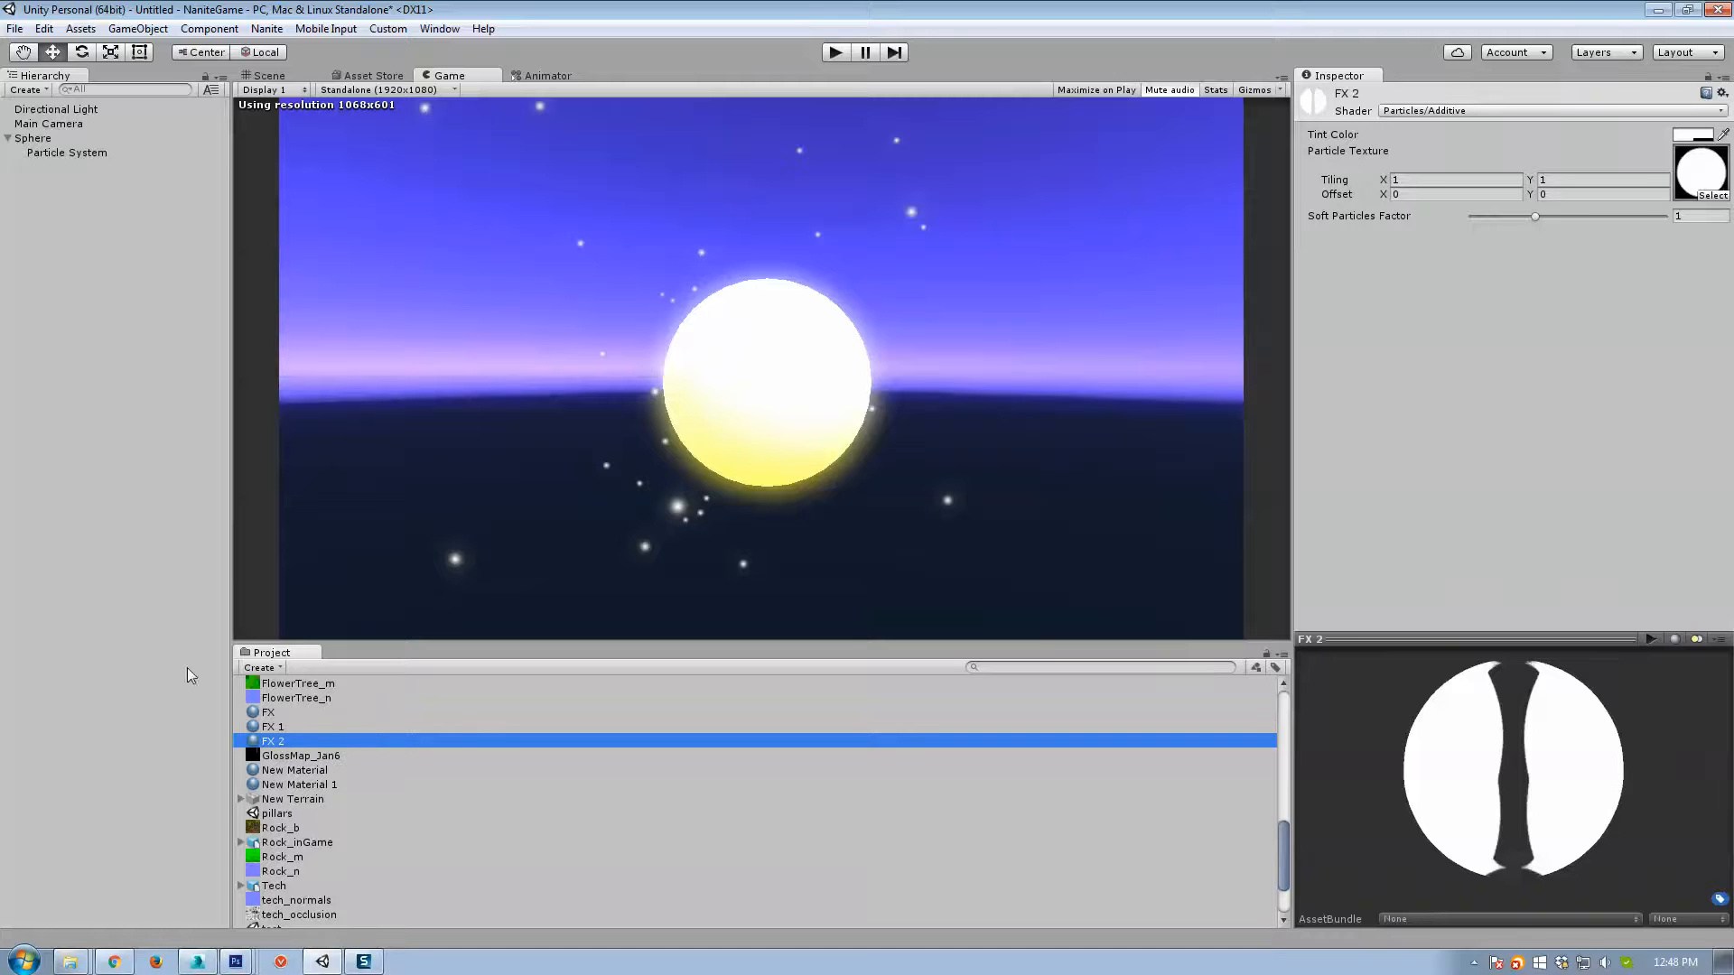
# Assign the FX 2 material to the Particle System's Renderer module.
pyautogui.click(54, 153)
pyautogui.scroll(-5, 1418, 517)
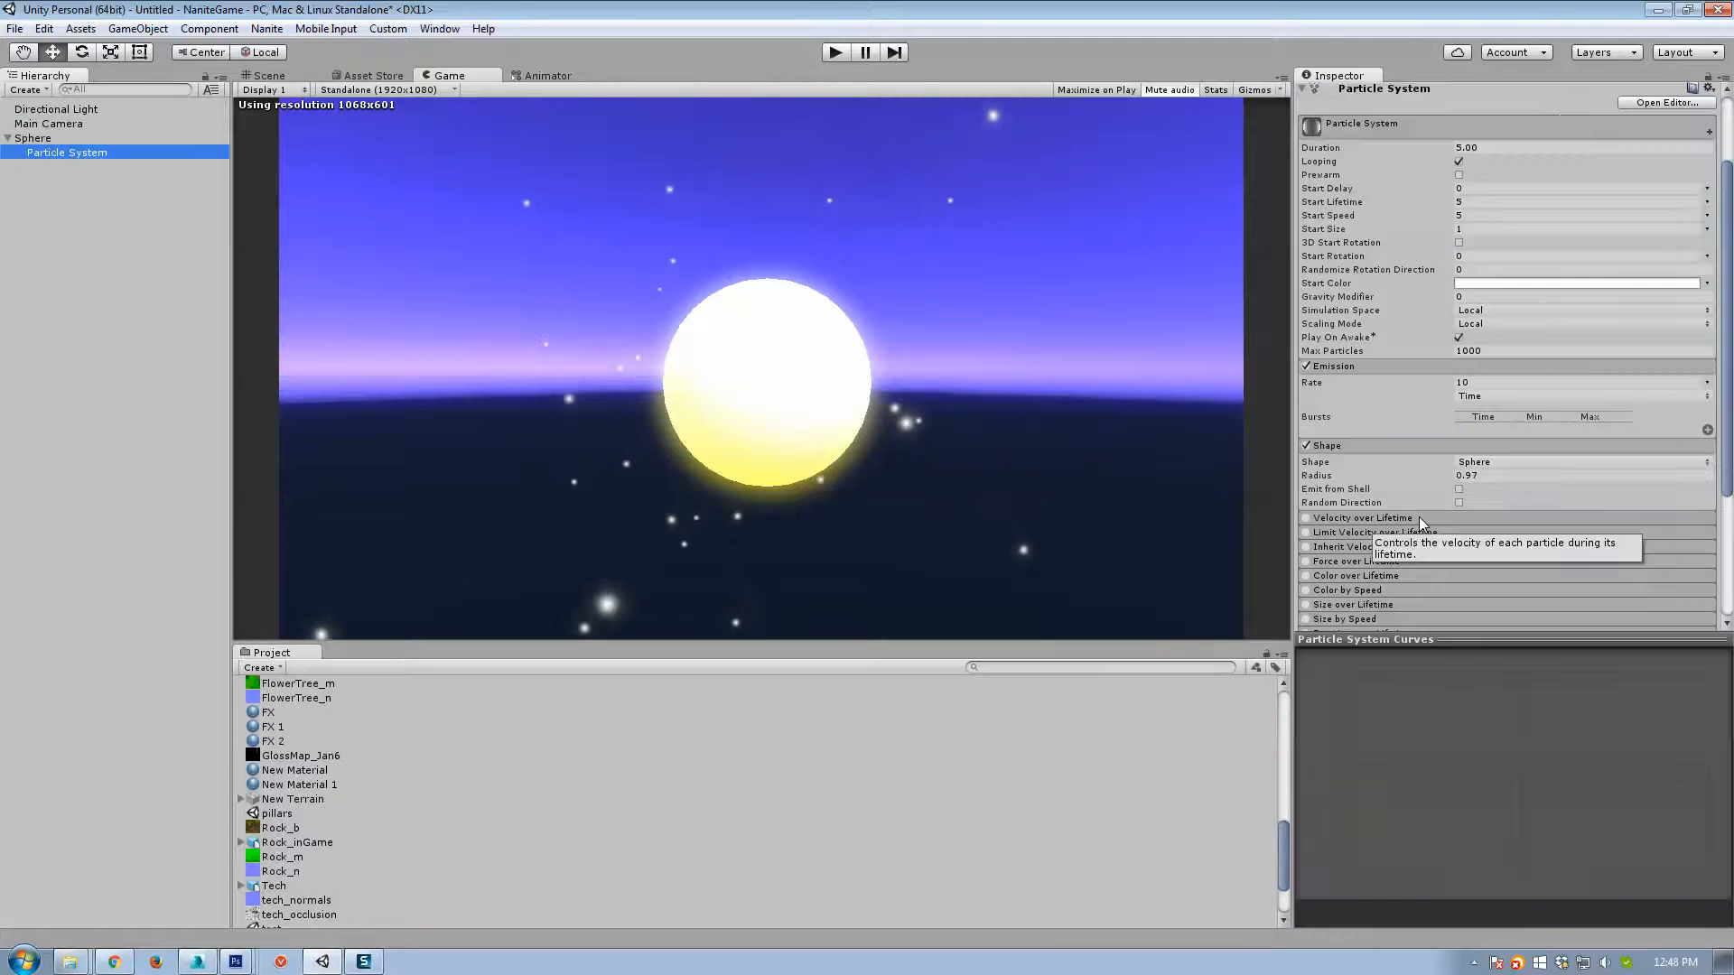
pyautogui.click(1347, 518)
pyautogui.scroll(-3, 1418, 528)
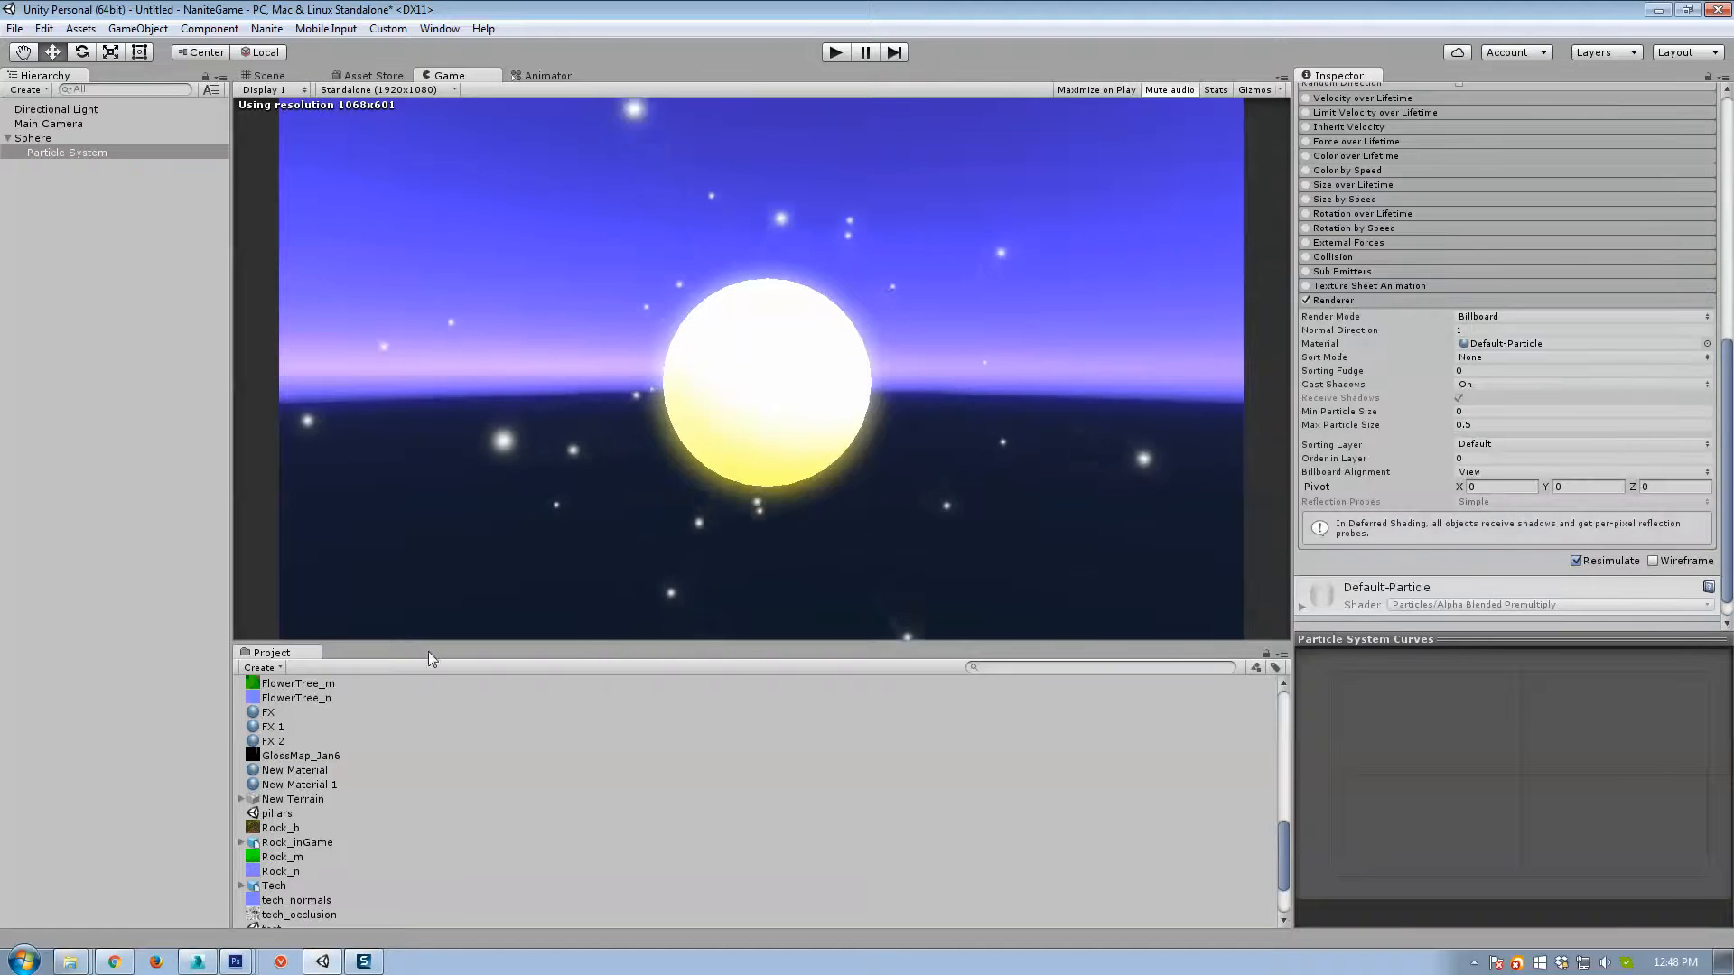
pyautogui.moveTo(283, 742); pyautogui.dragTo(1247, 533)
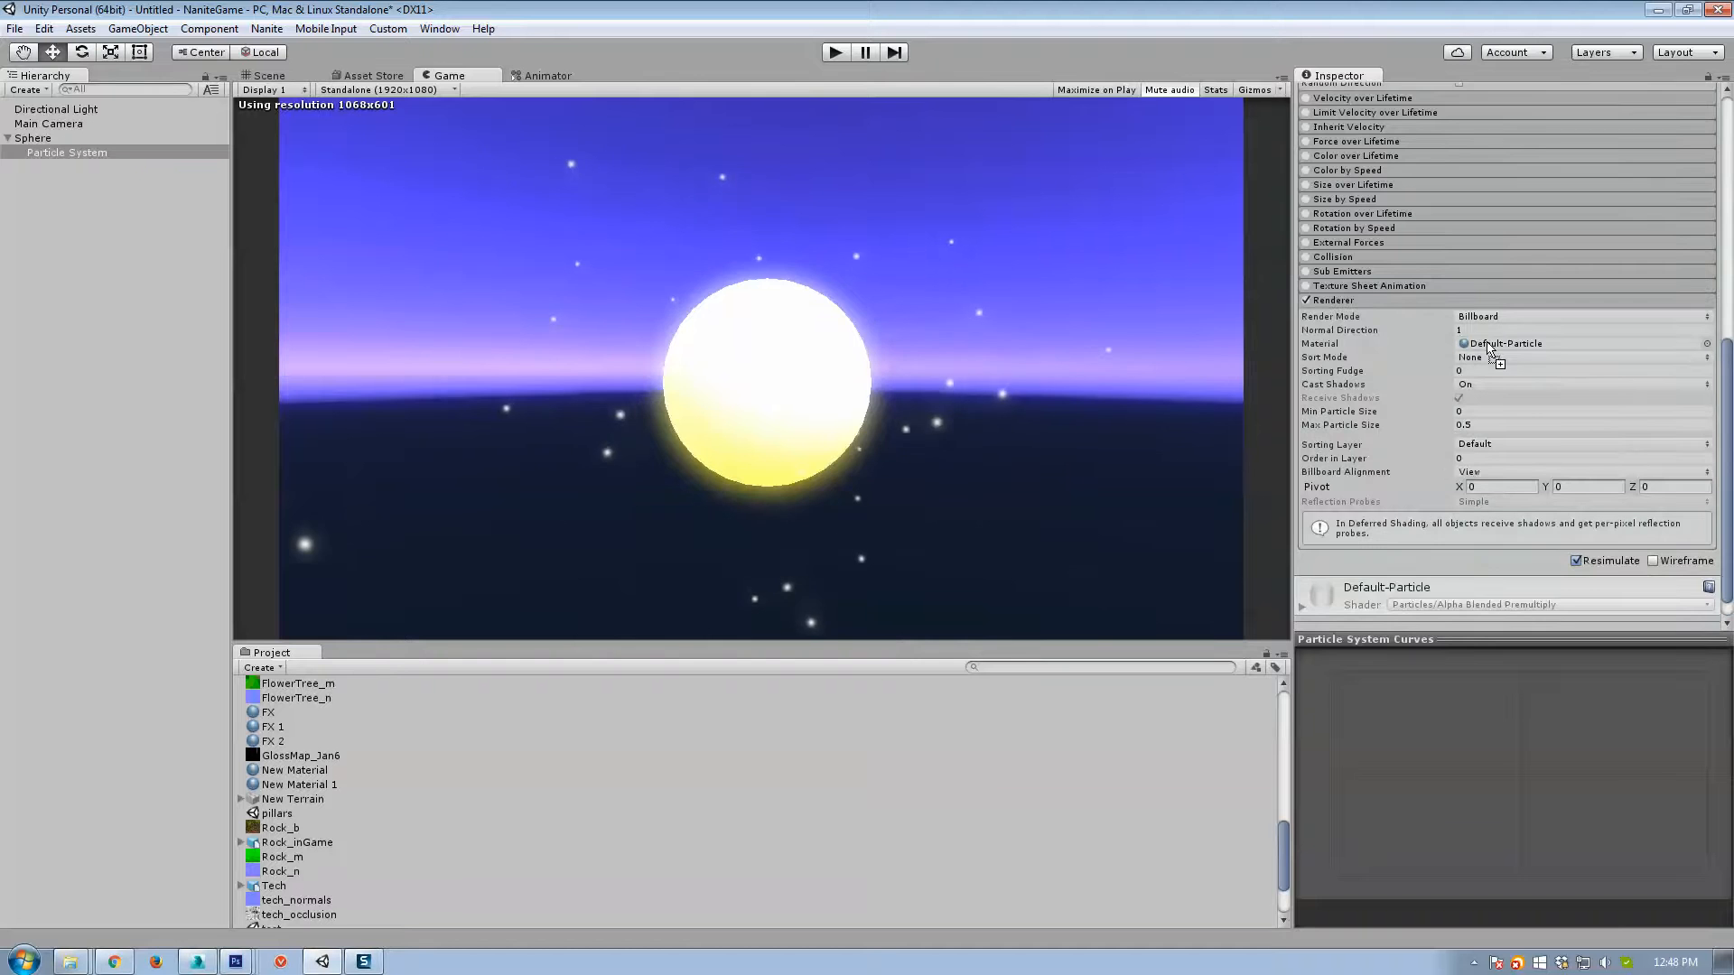
pyautogui.moveTo(1490, 351); pyautogui.dragTo(1490, 346)
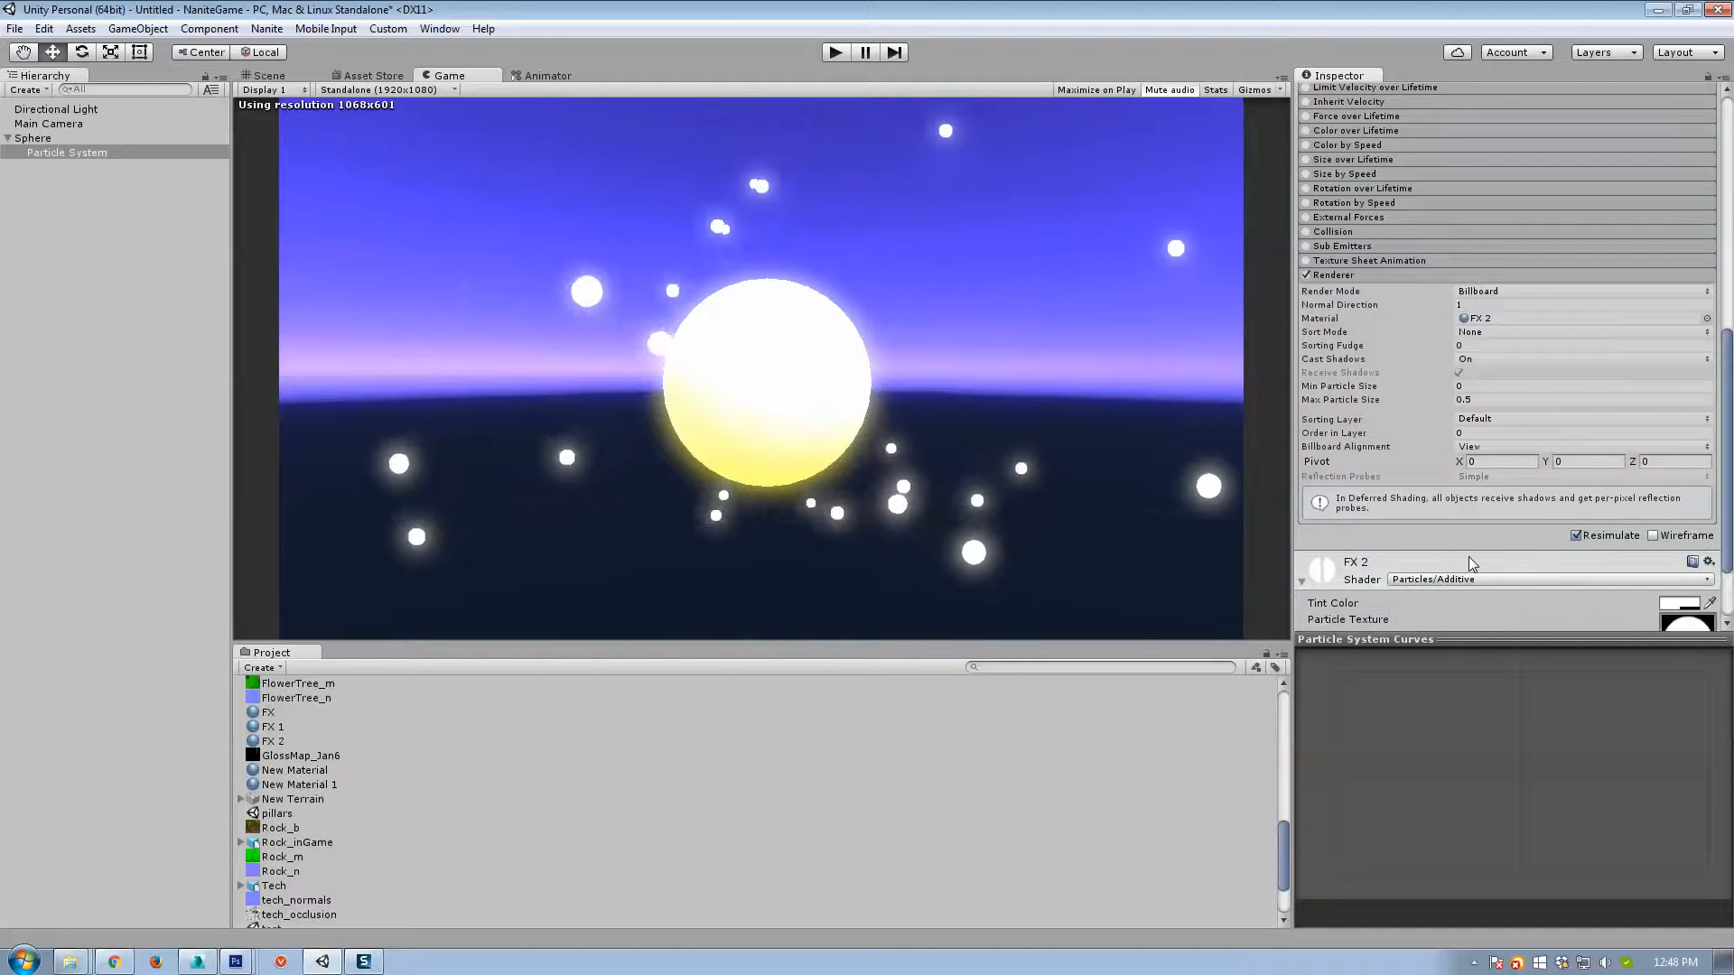
pyautogui.scroll(-3, 1471, 563)
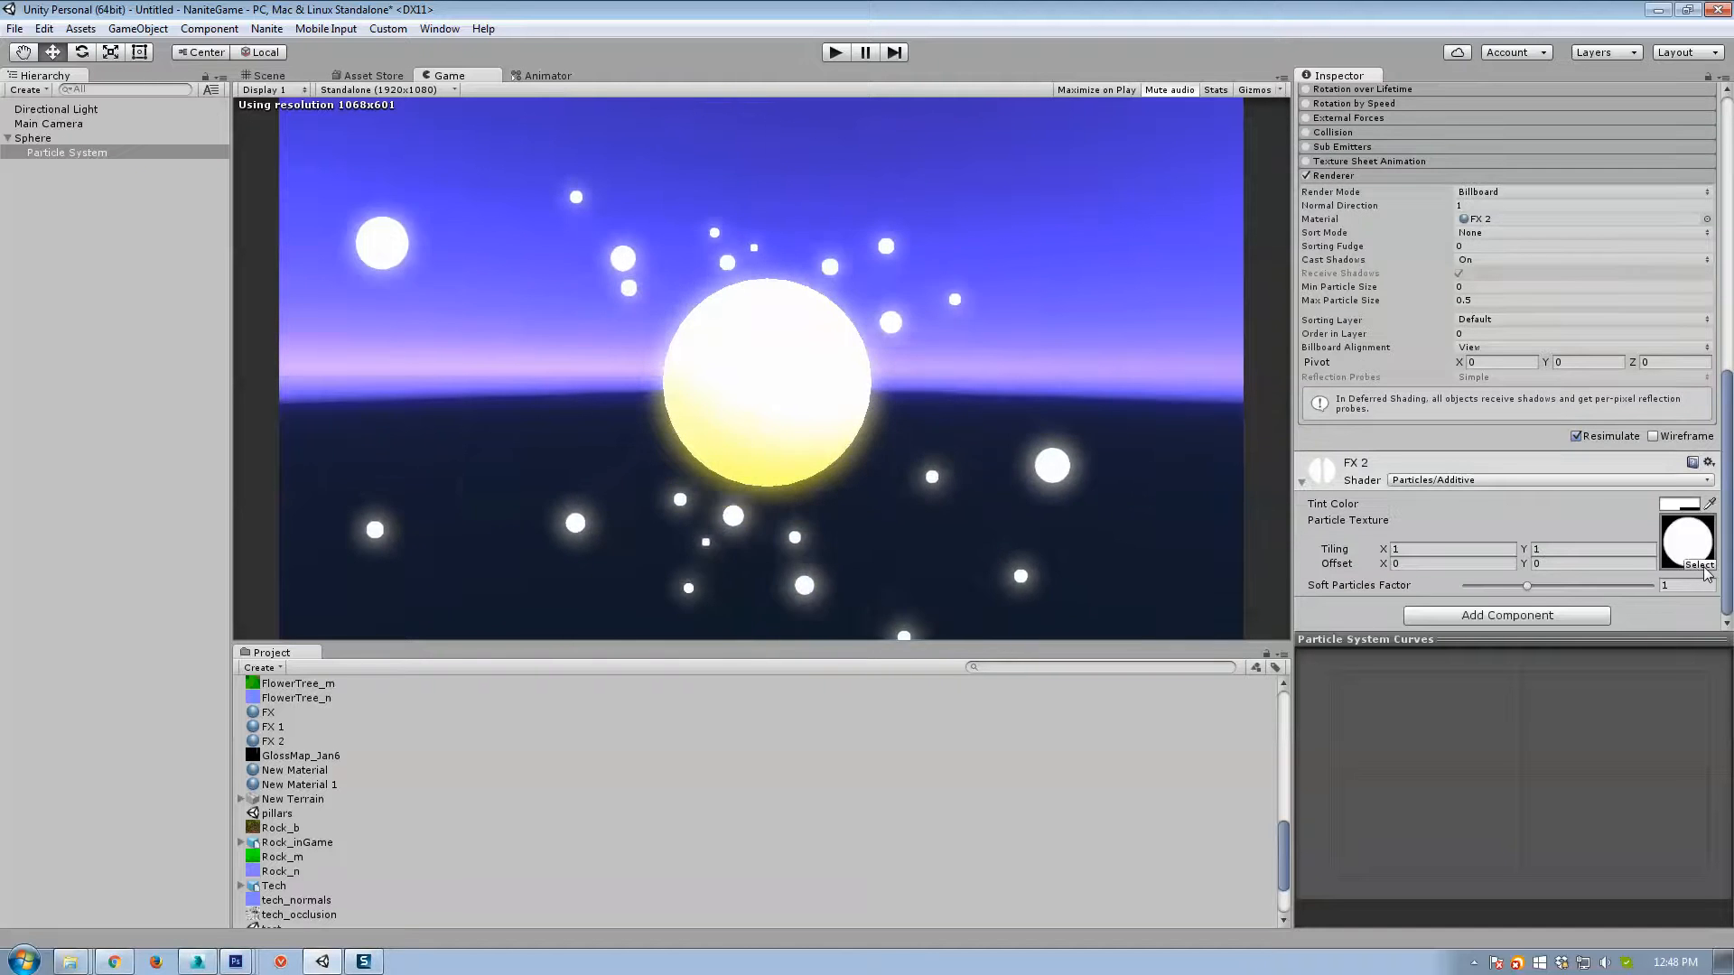
# Set the particle Render Mode to Stretched Billboard with a Length Scale of 1.68.
pyautogui.scroll(5, 1497, 373)
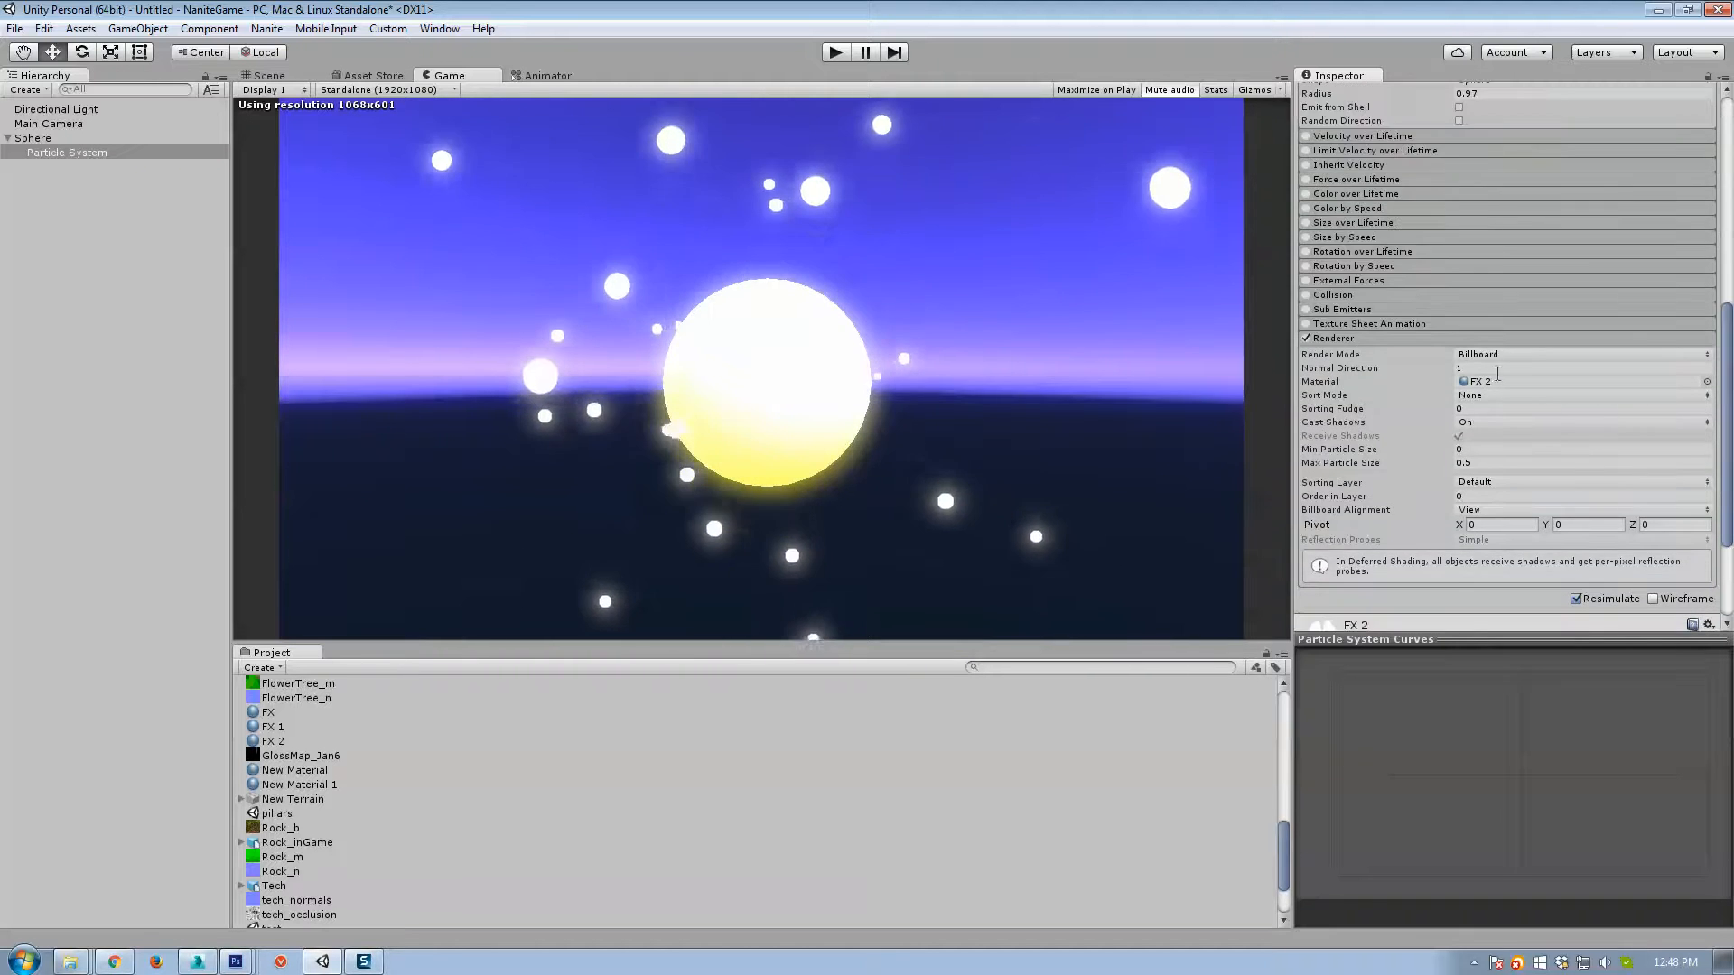
pyautogui.click(1497, 354)
pyautogui.click(1501, 383)
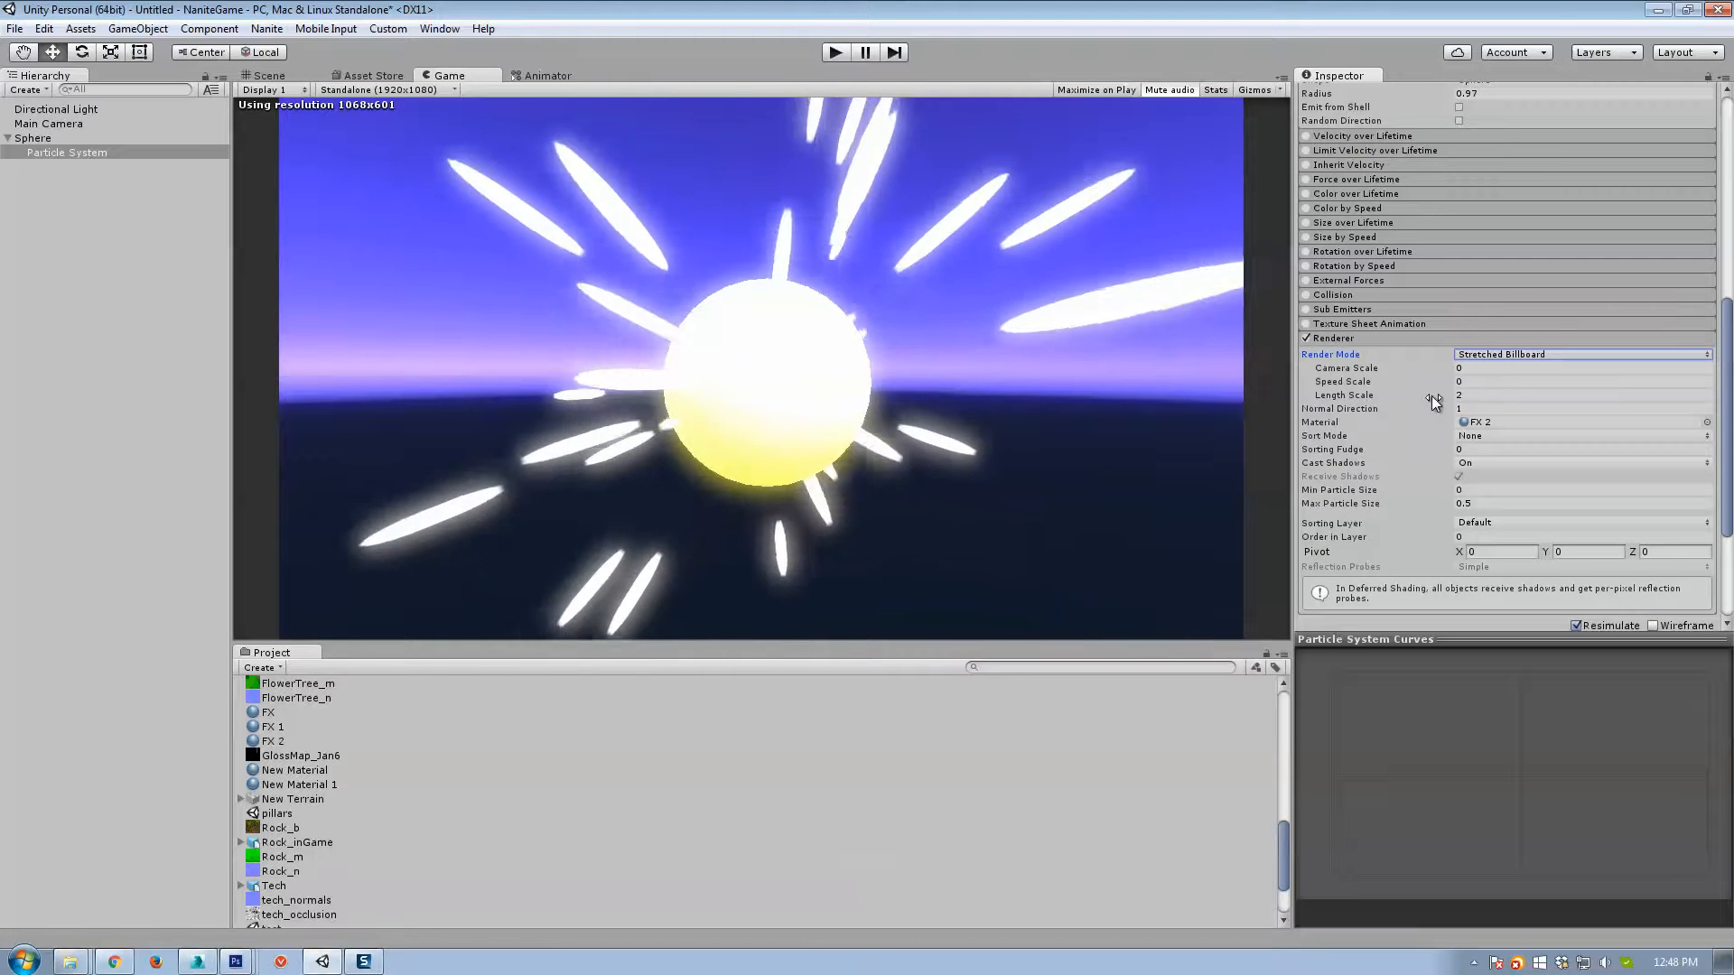
pyautogui.moveTo(1432, 396)
pyautogui.mouseDown()
pyautogui.moveTo(1385, 388)
pyautogui.moveTo(1410, 388)
pyautogui.mouseUp()
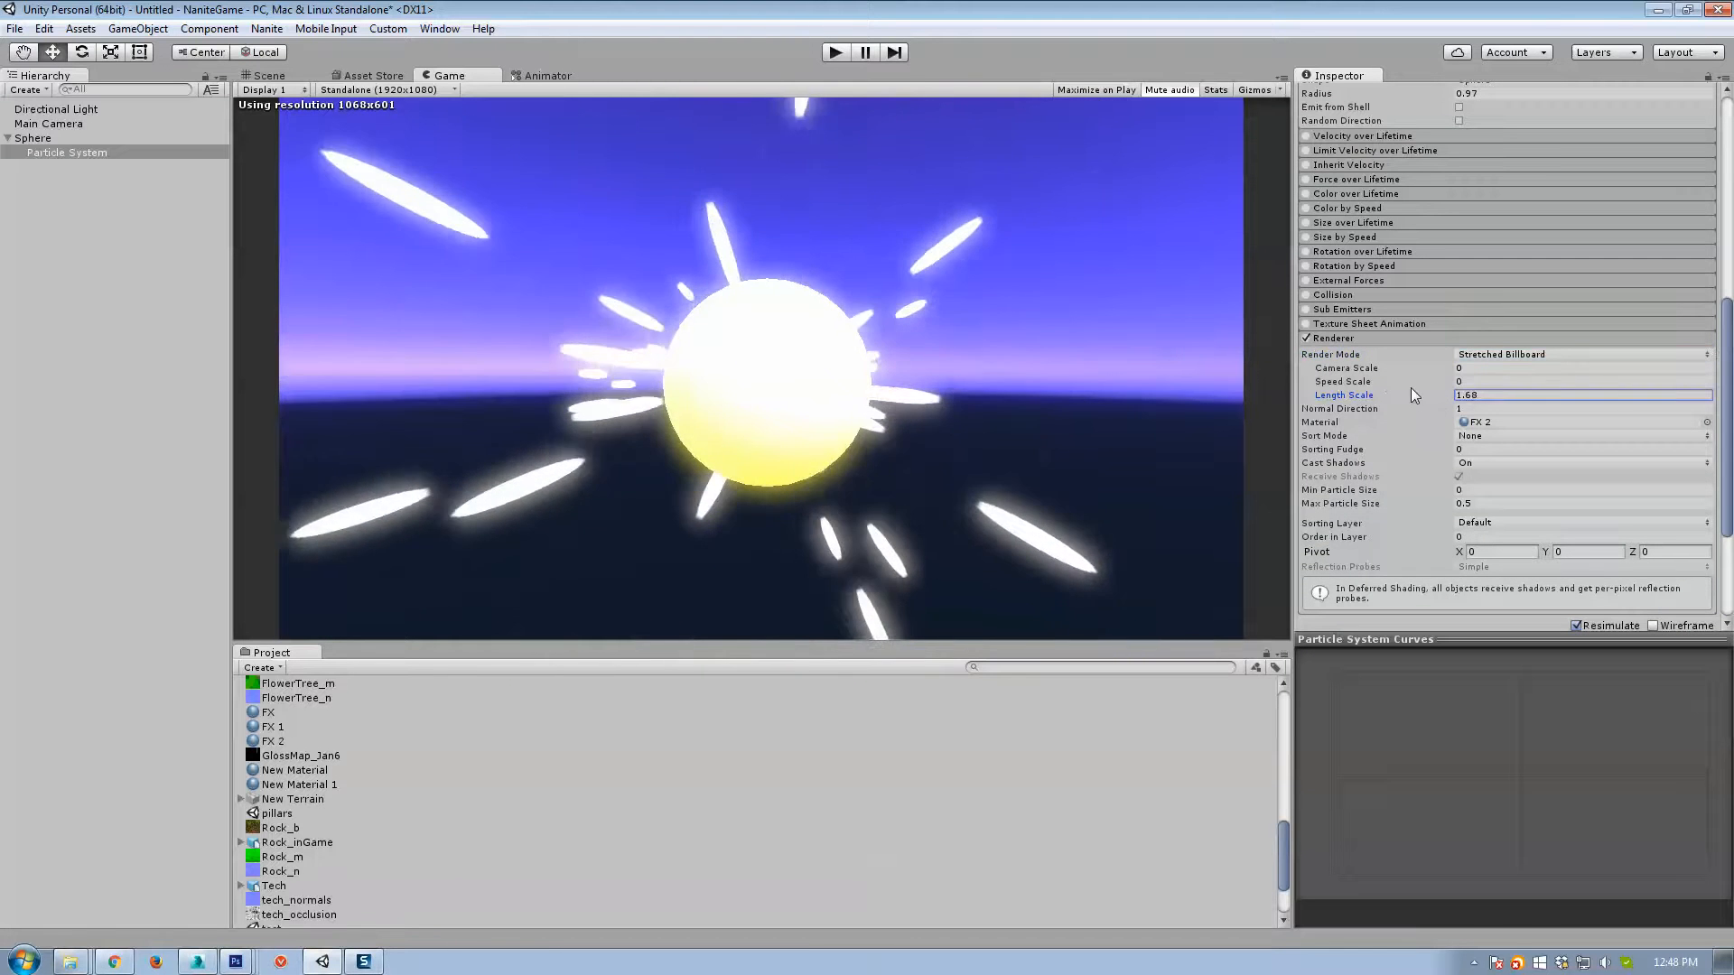
# Make the particles' Start Speed a random value between two constants.
pyautogui.scroll(8, 1440, 350)
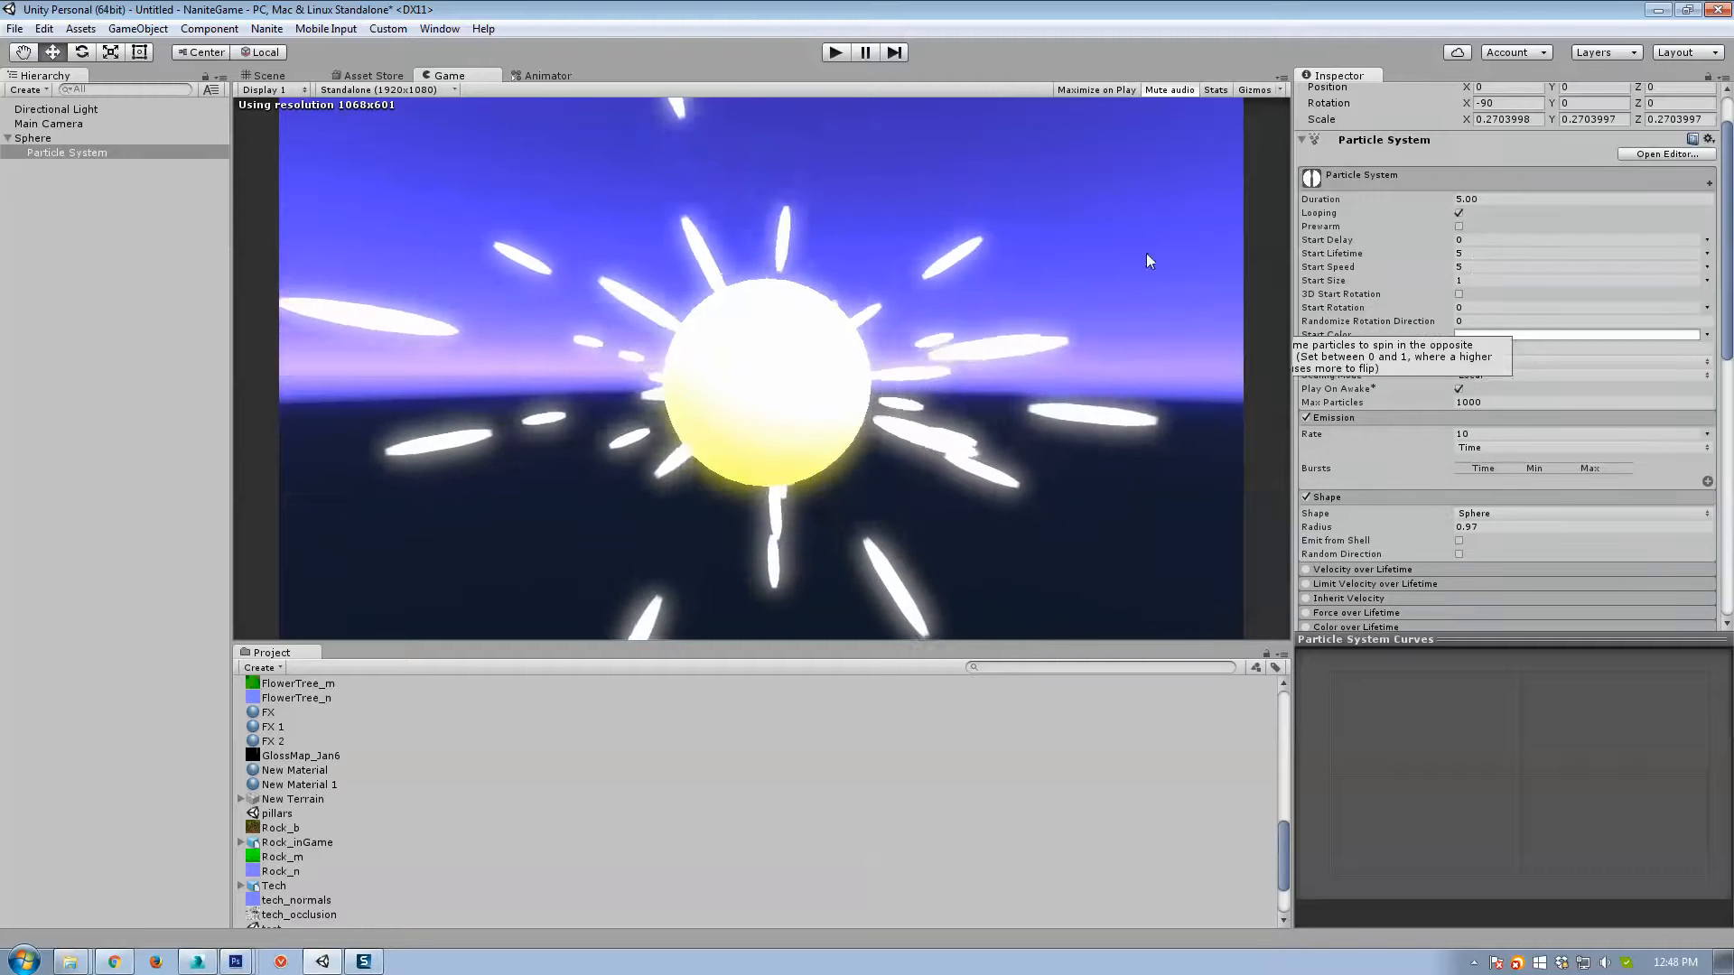
pyautogui.click(1708, 268)
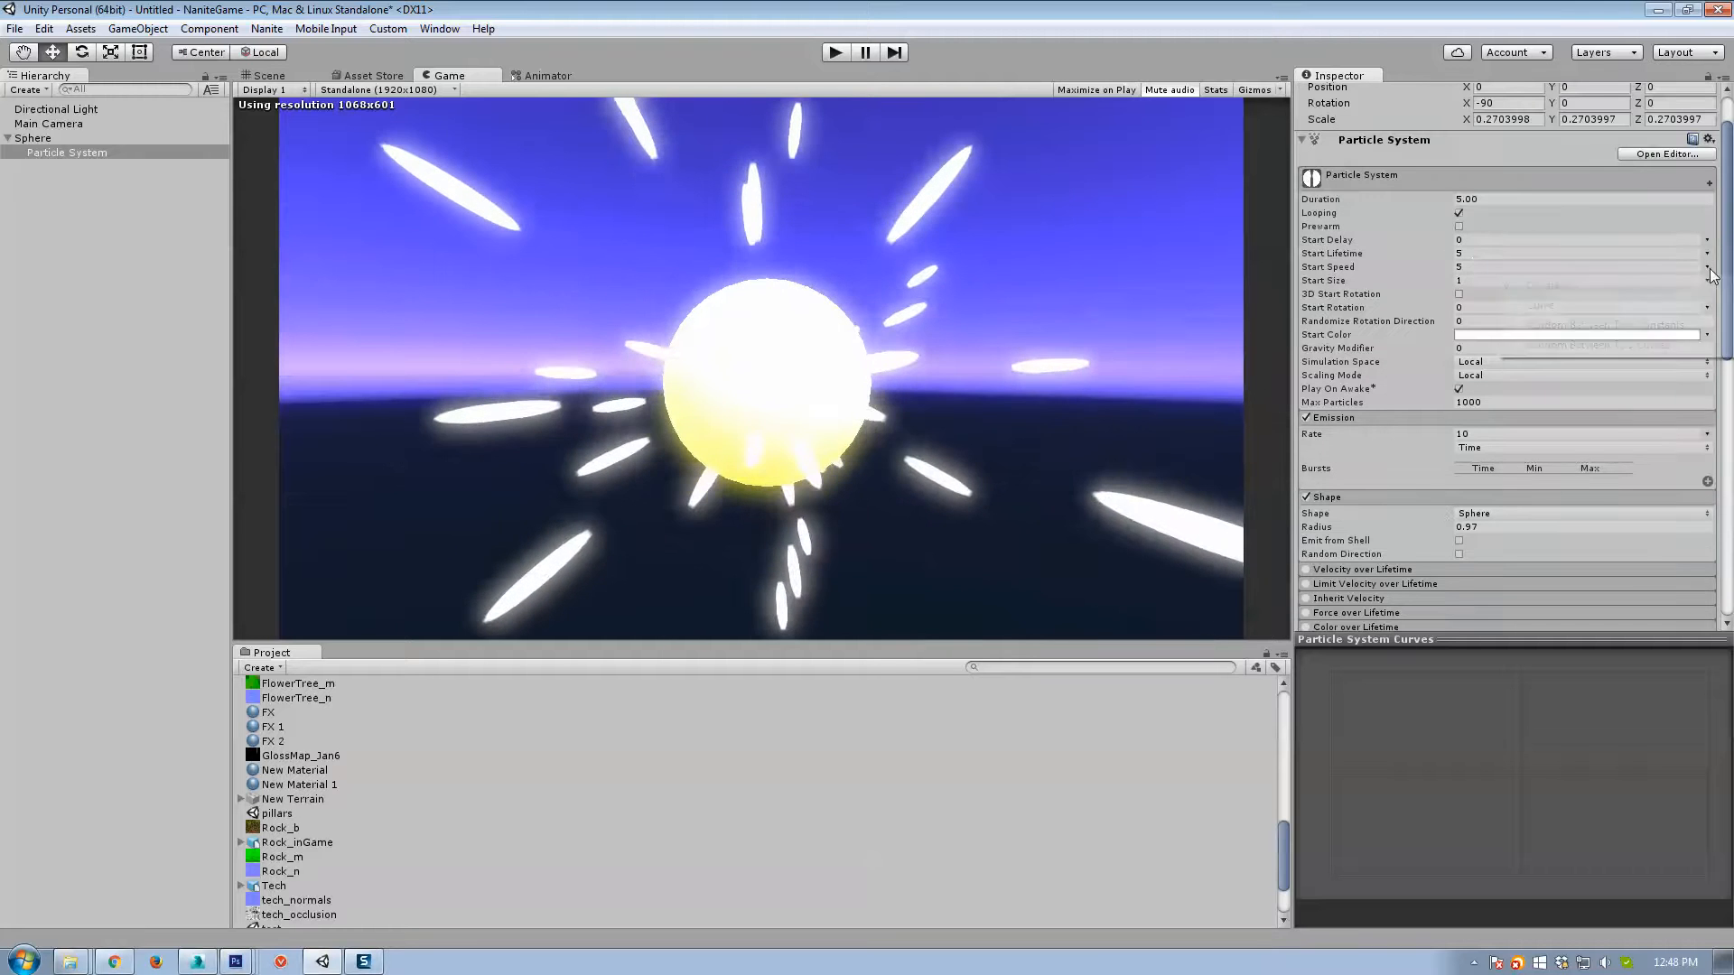
pyautogui.click(1485, 345)
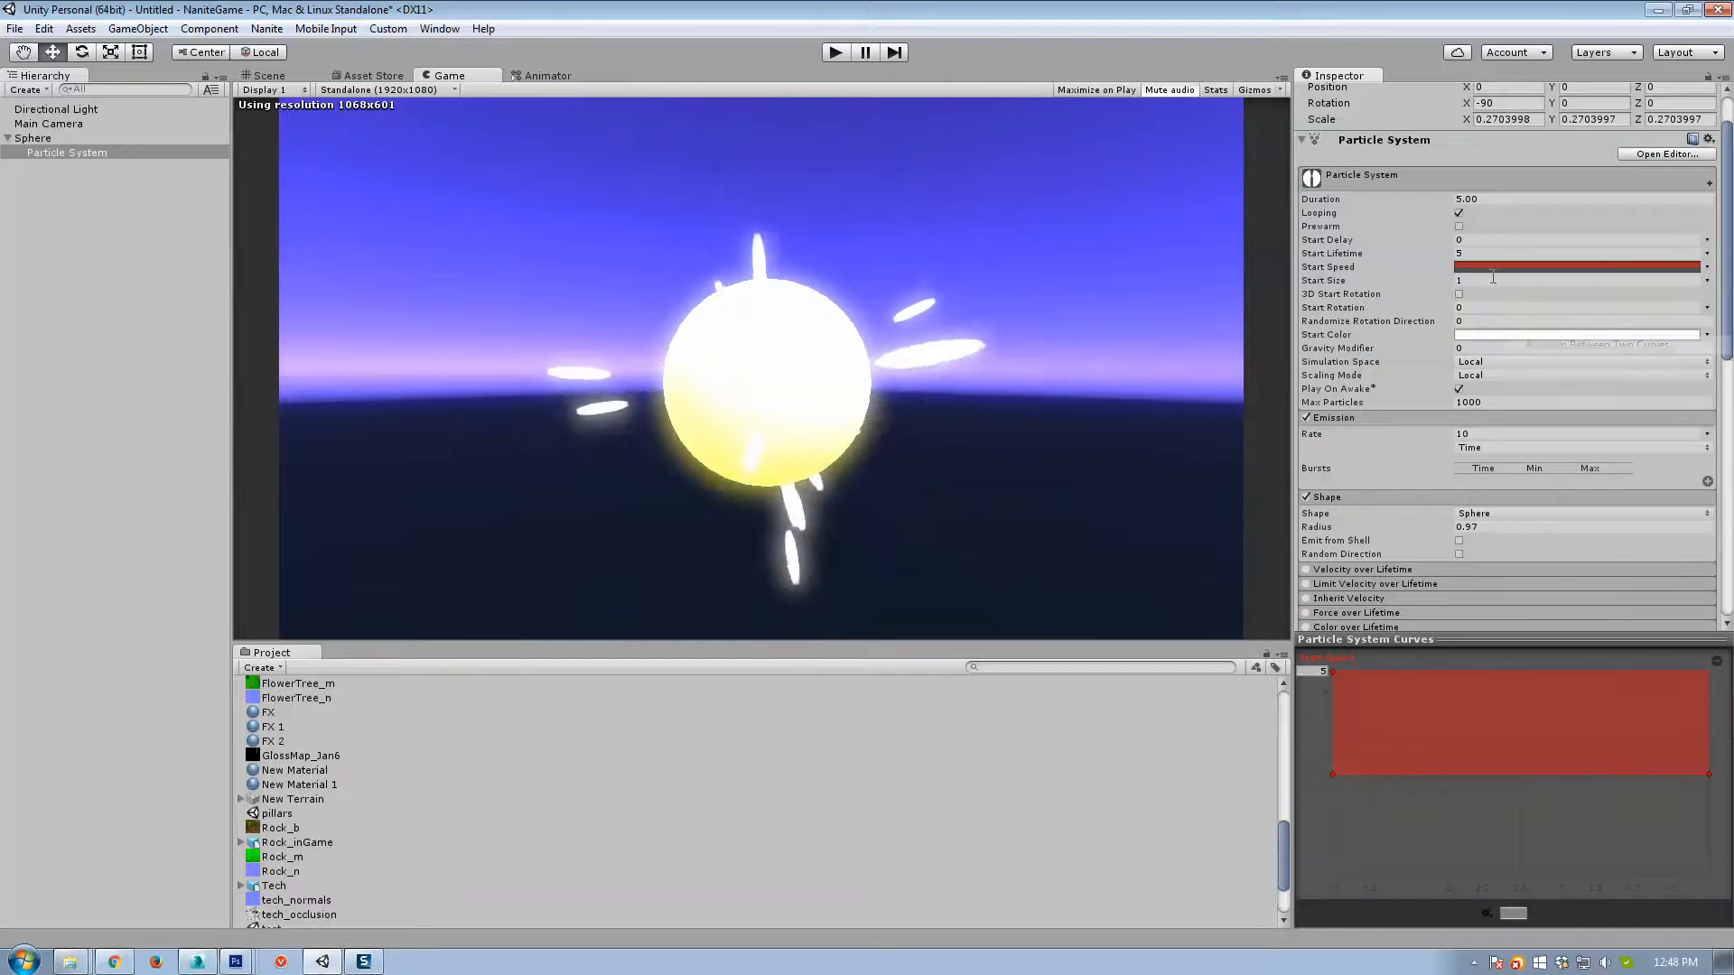
pyautogui.click(1708, 268)
pyautogui.click(1490, 324)
# Try different Start Speed ranges, ending with a minimum of 1.5 and a maximum of 4.
pyautogui.click(1471, 268)
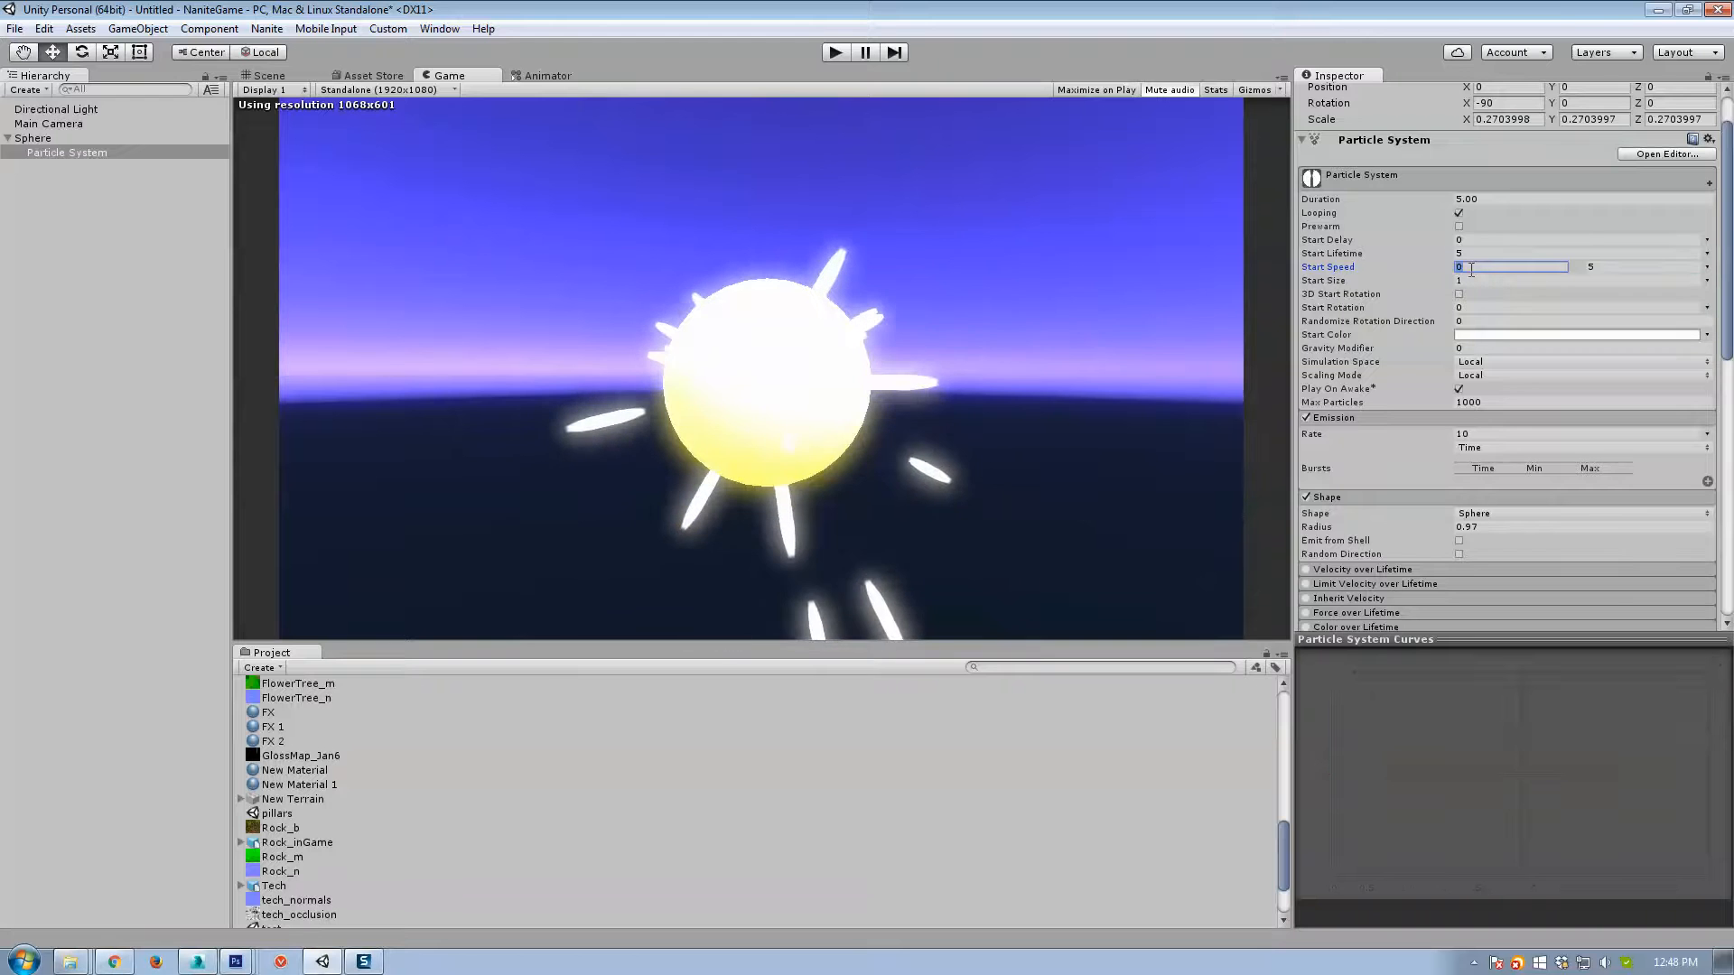
pyautogui.write('0.2')
pyautogui.press('Tab')
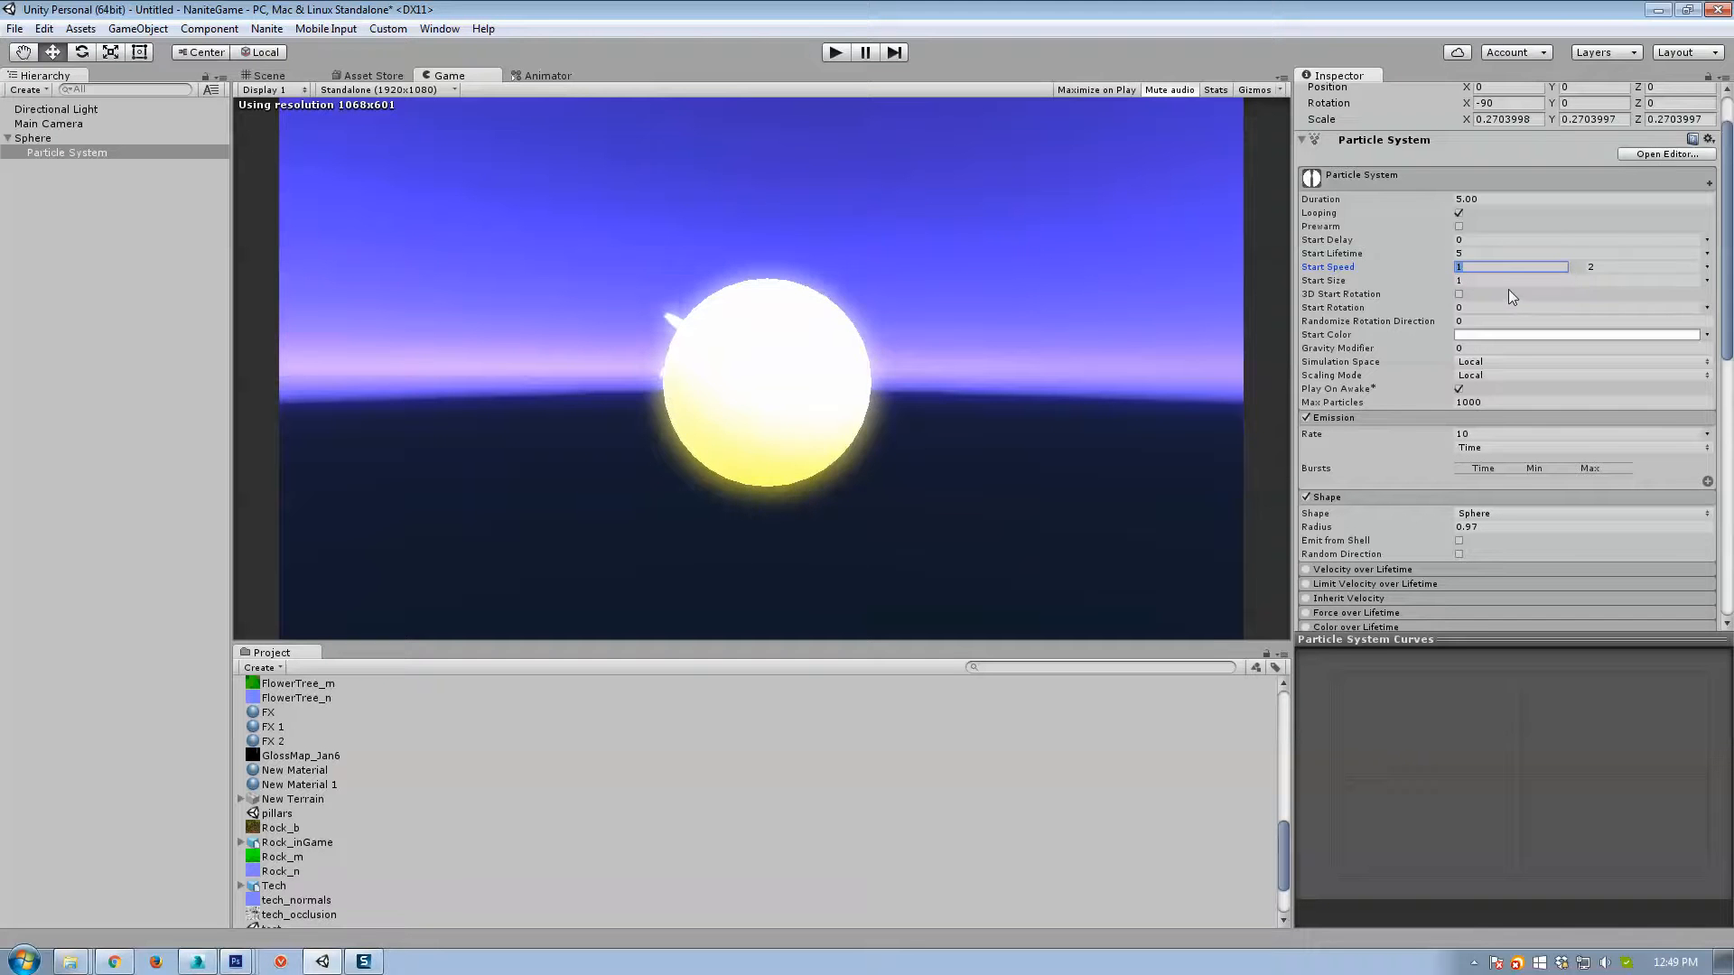
pyautogui.write('2')
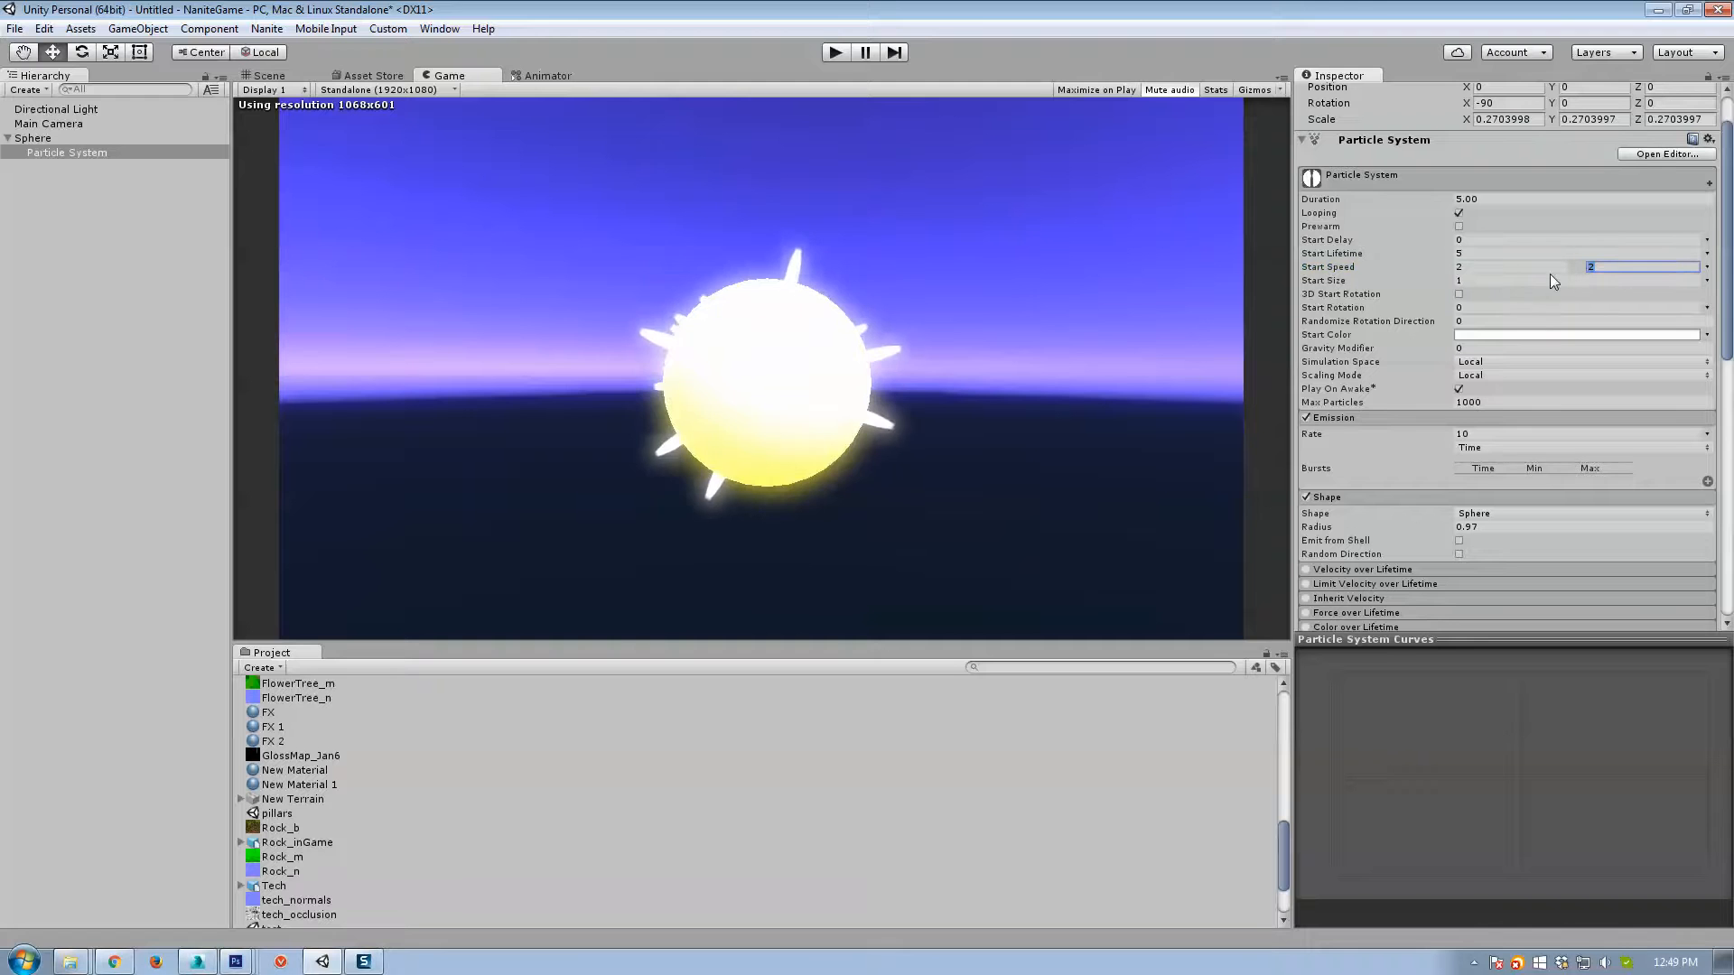
pyautogui.write('4')
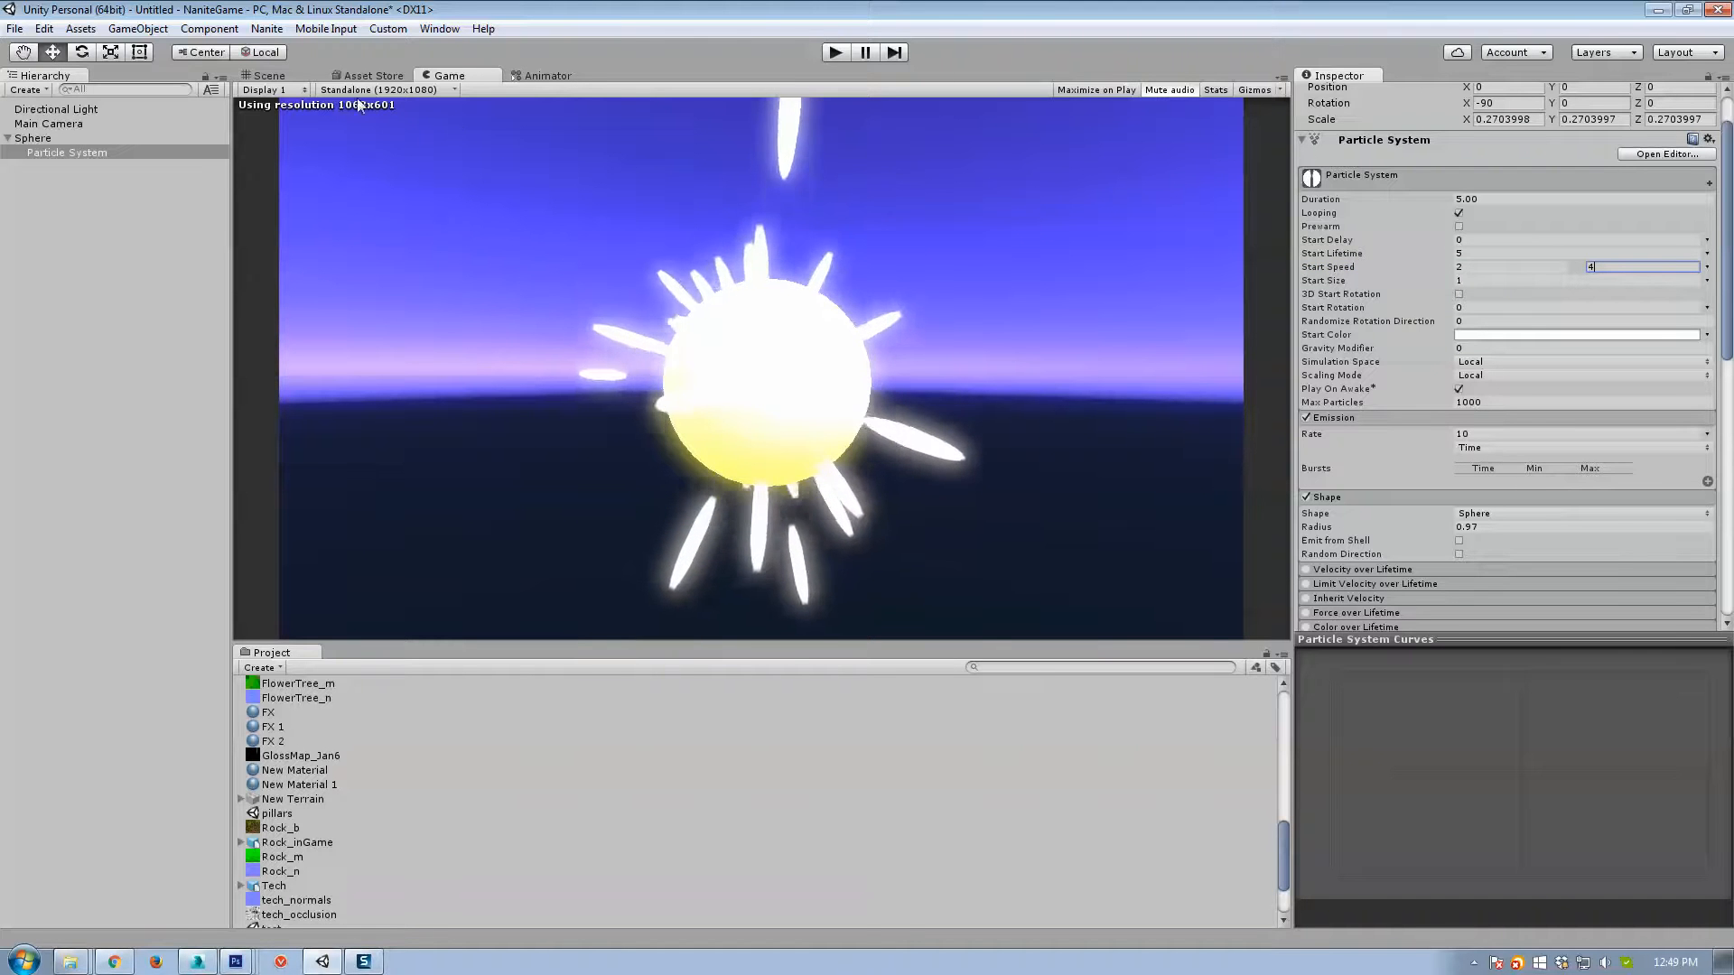
pyautogui.click(1507, 268)
pyautogui.write('1')
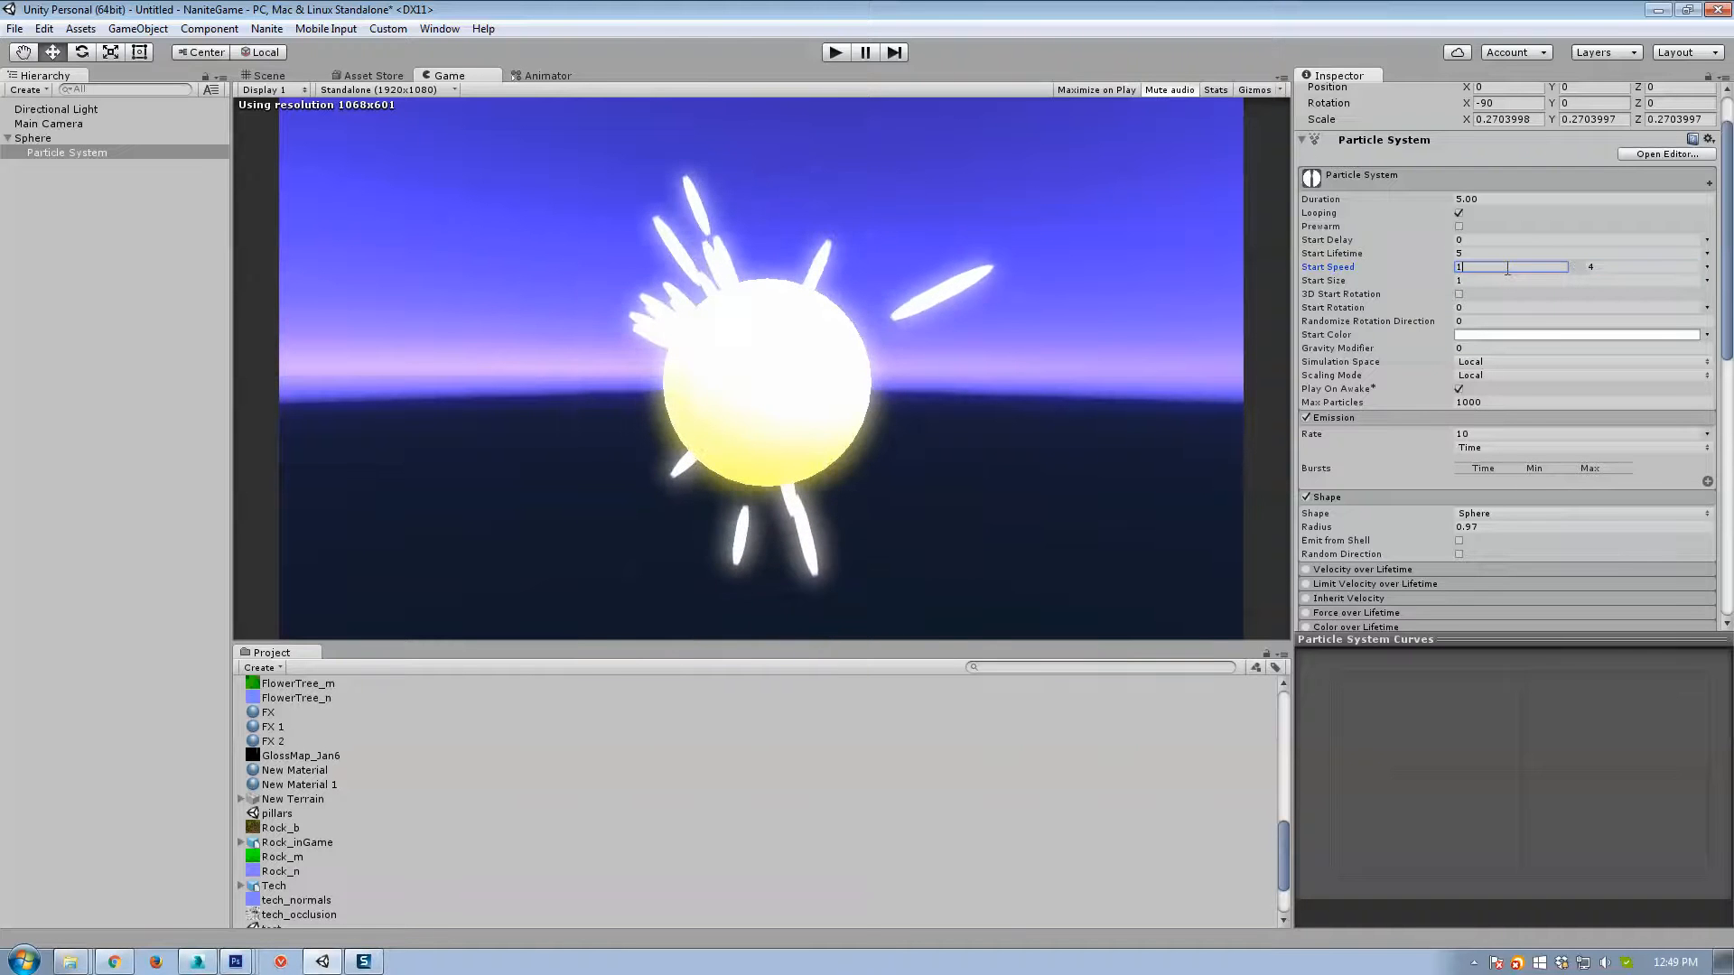
pyautogui.write('.5')
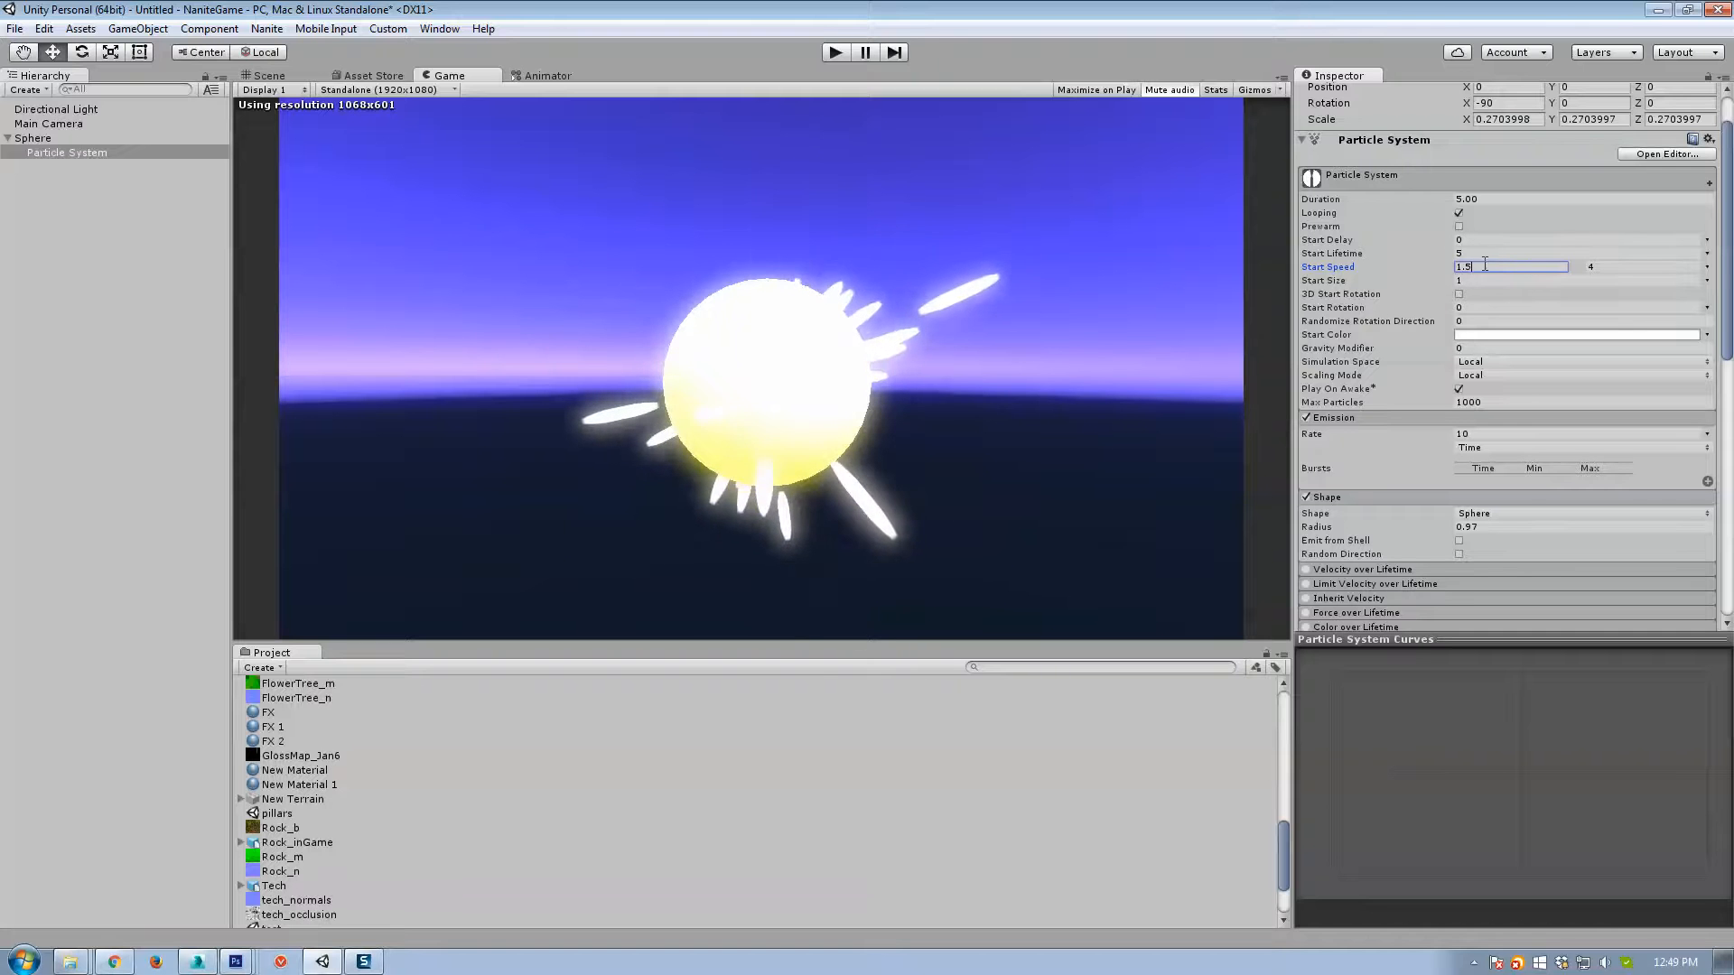
# Make Start Lifetime random between the constants 4 and 5, and set the Emission Rate to 55.
pyautogui.click(1707, 268)
pyautogui.click(1605, 311)
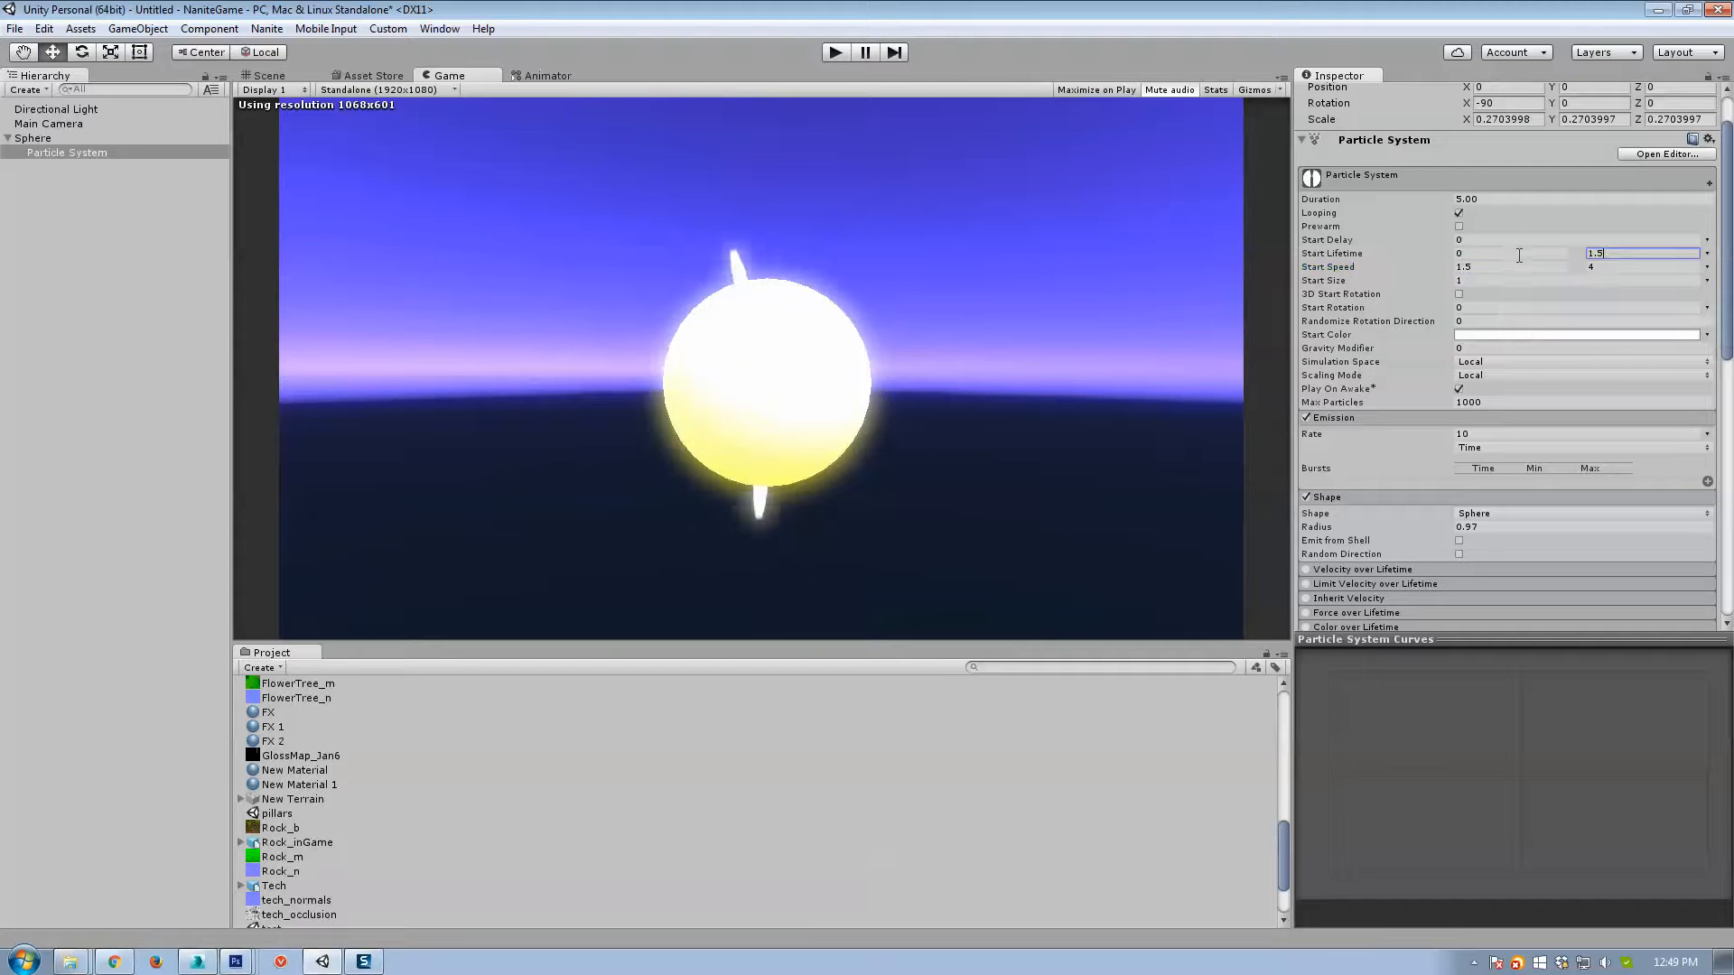
pyautogui.write('4')
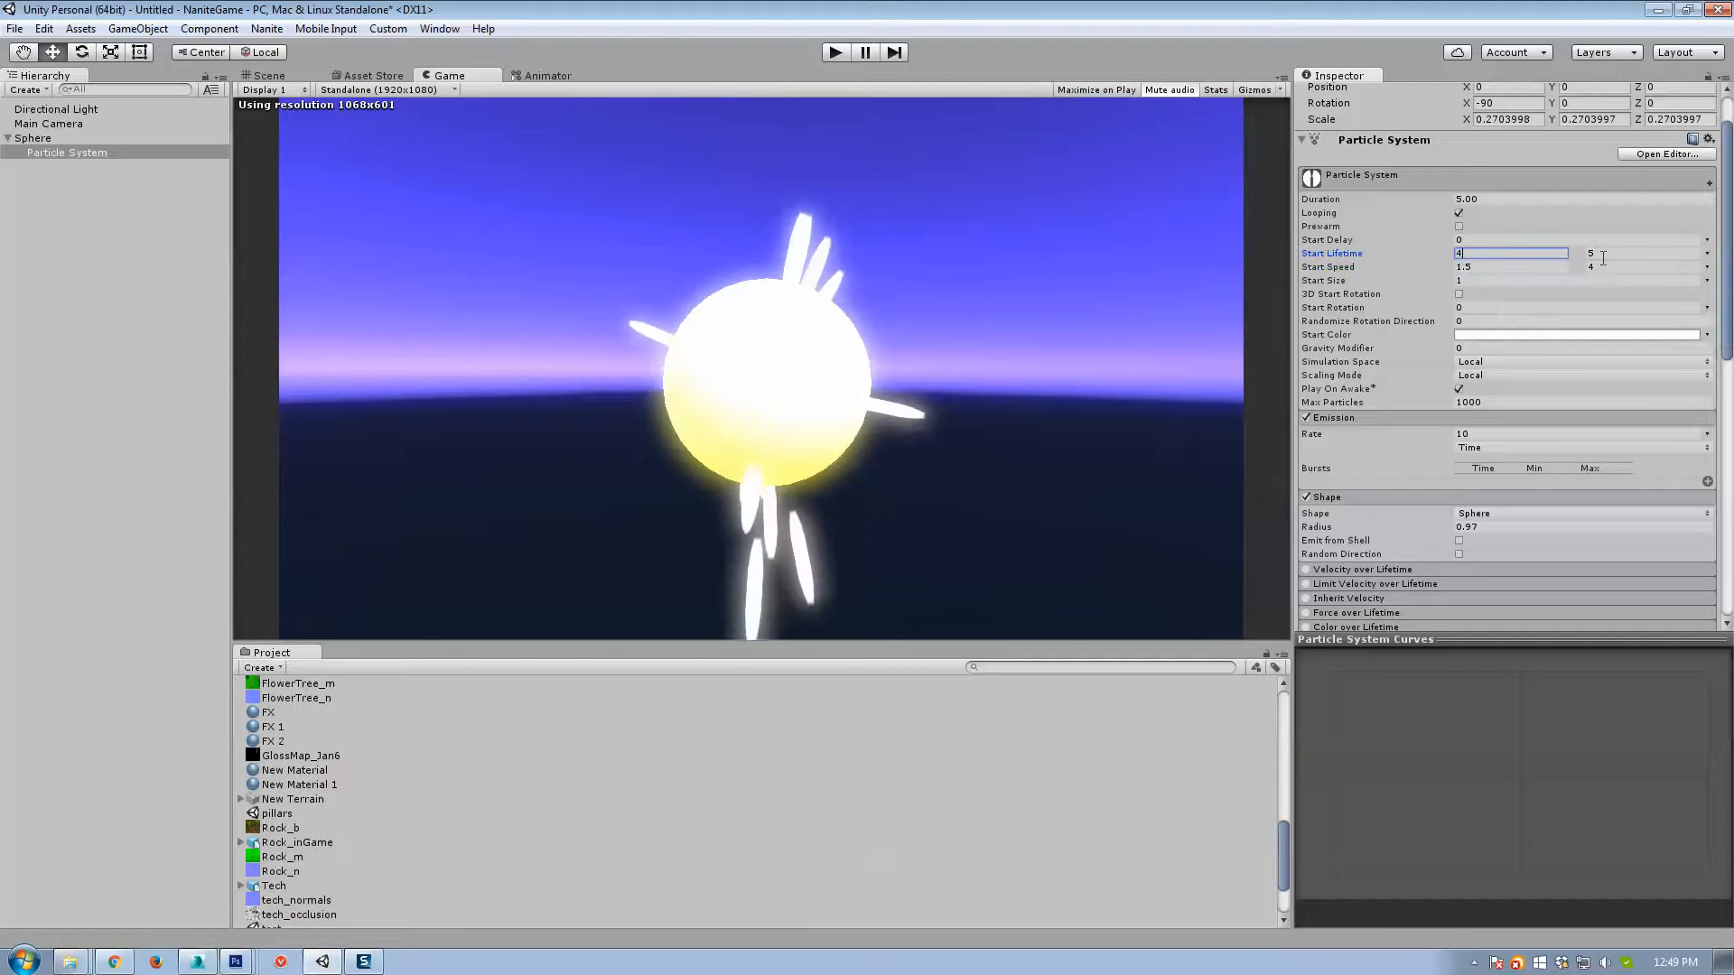
pyautogui.click(1494, 434)
pyautogui.write('55')
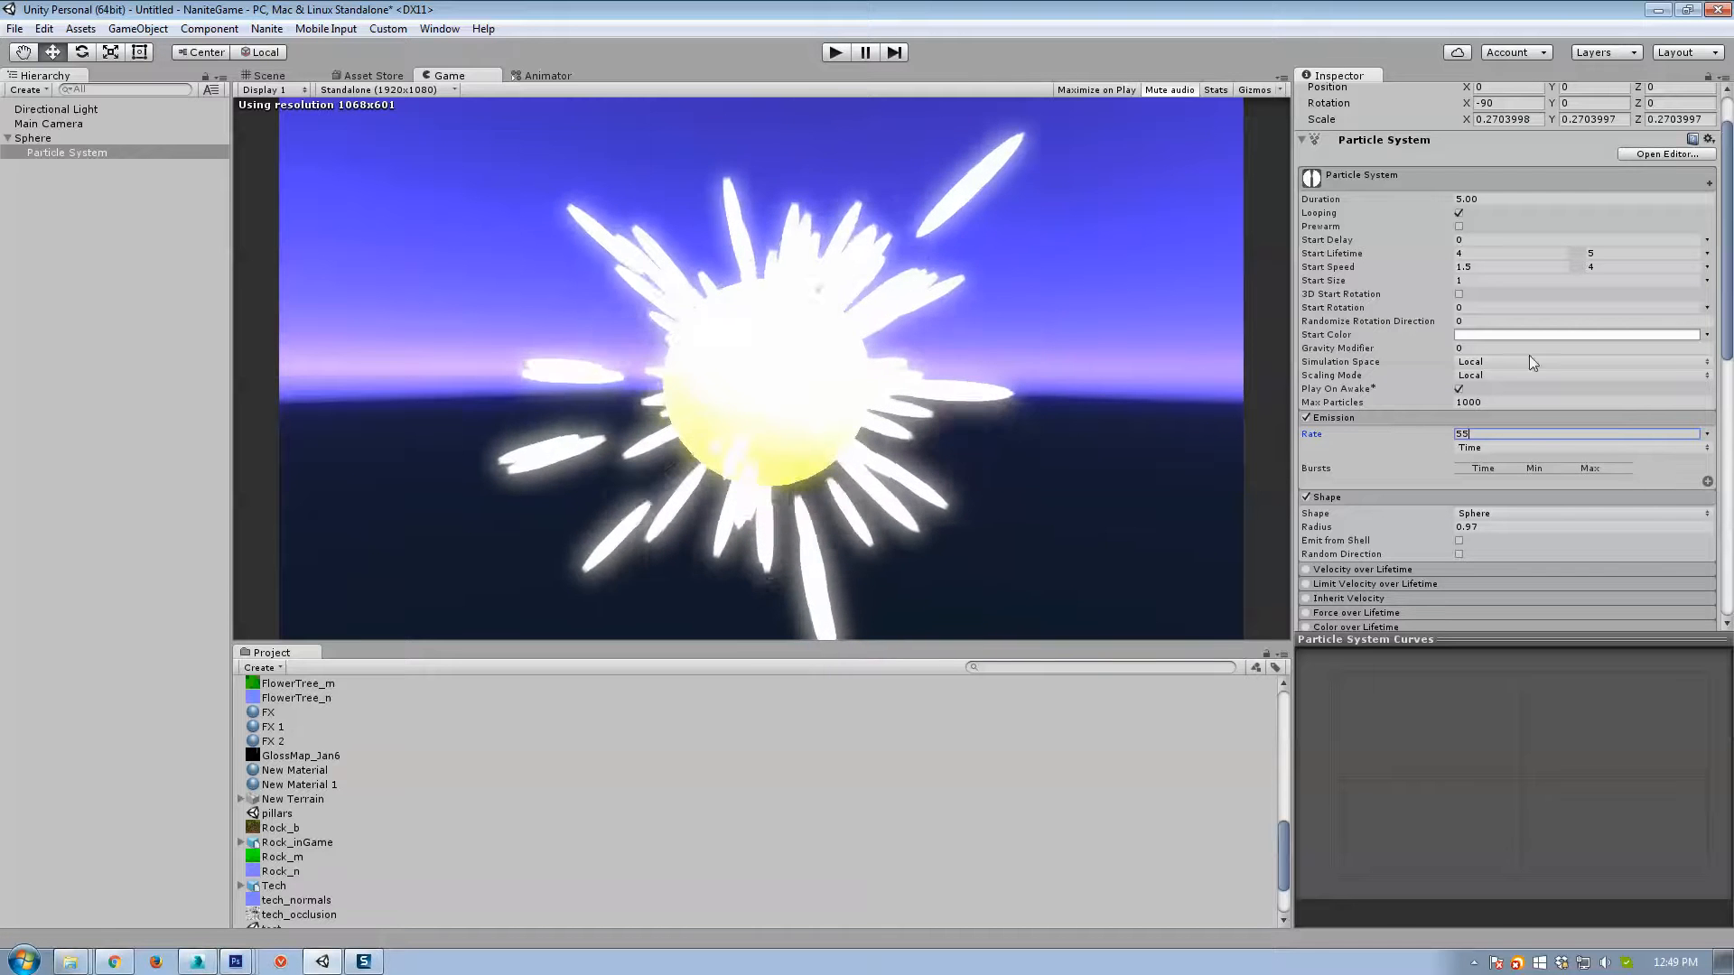
# Try different Start Speed ranges for the particles, ending with a minimum of 2 and a maximum of 3.
pyautogui.click(1484, 268)
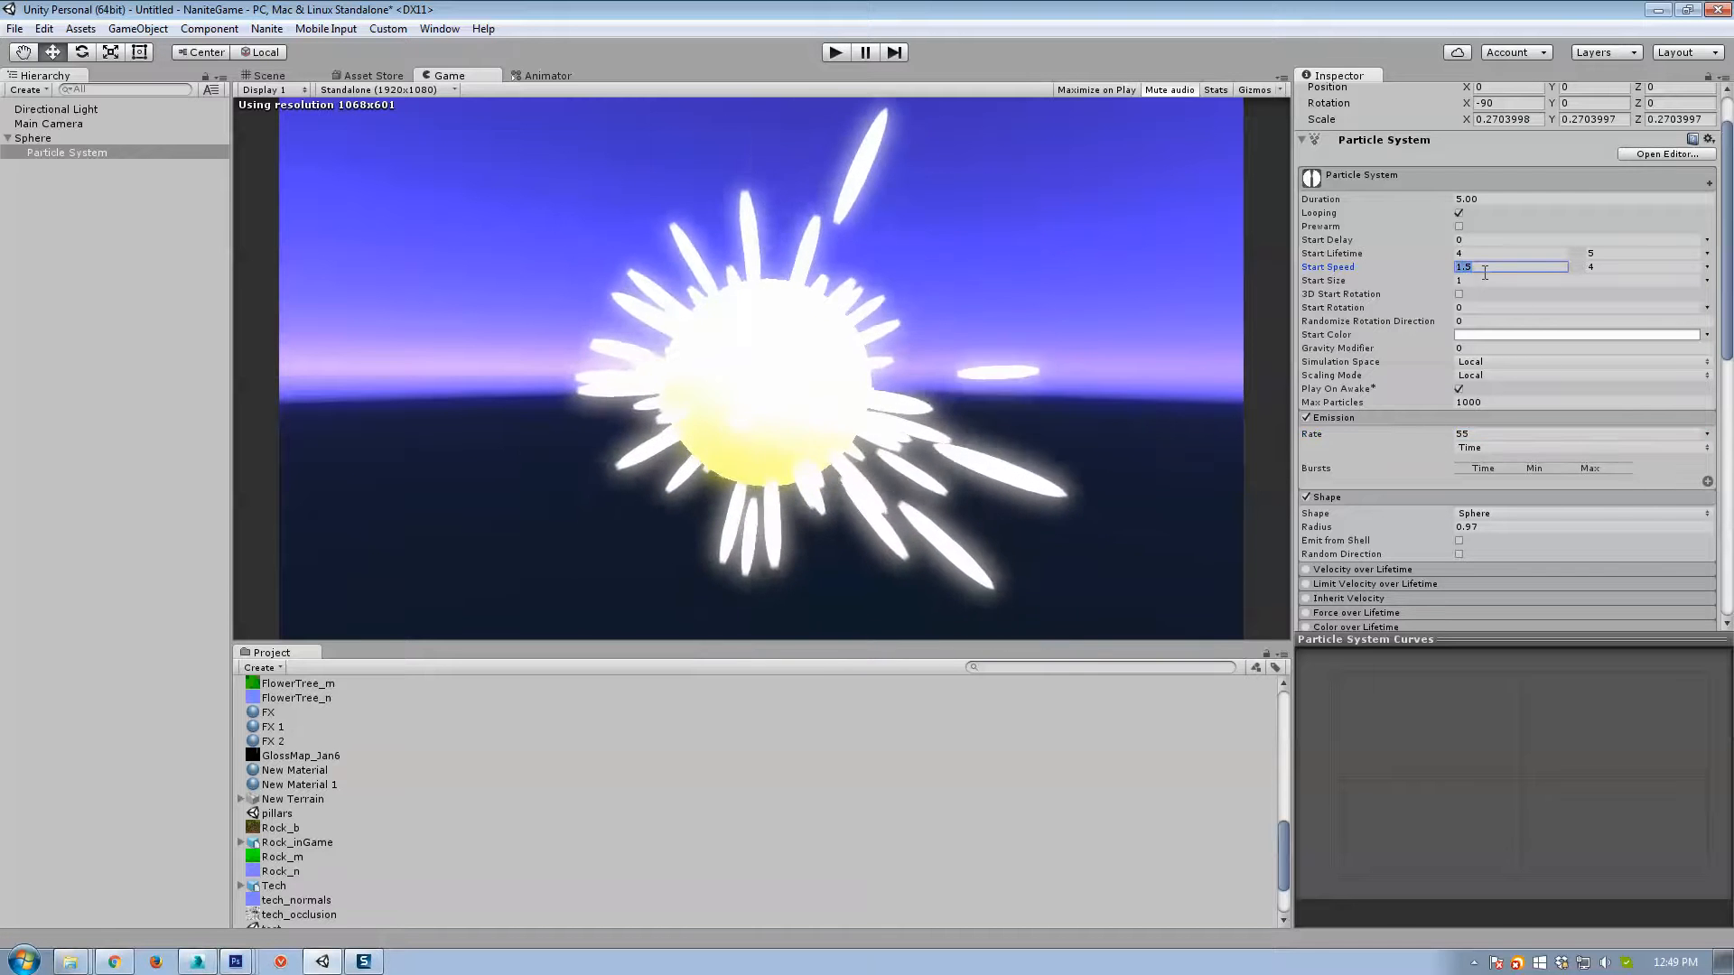
pyautogui.write('1')
pyautogui.click(1603, 268)
pyautogui.click(1487, 267)
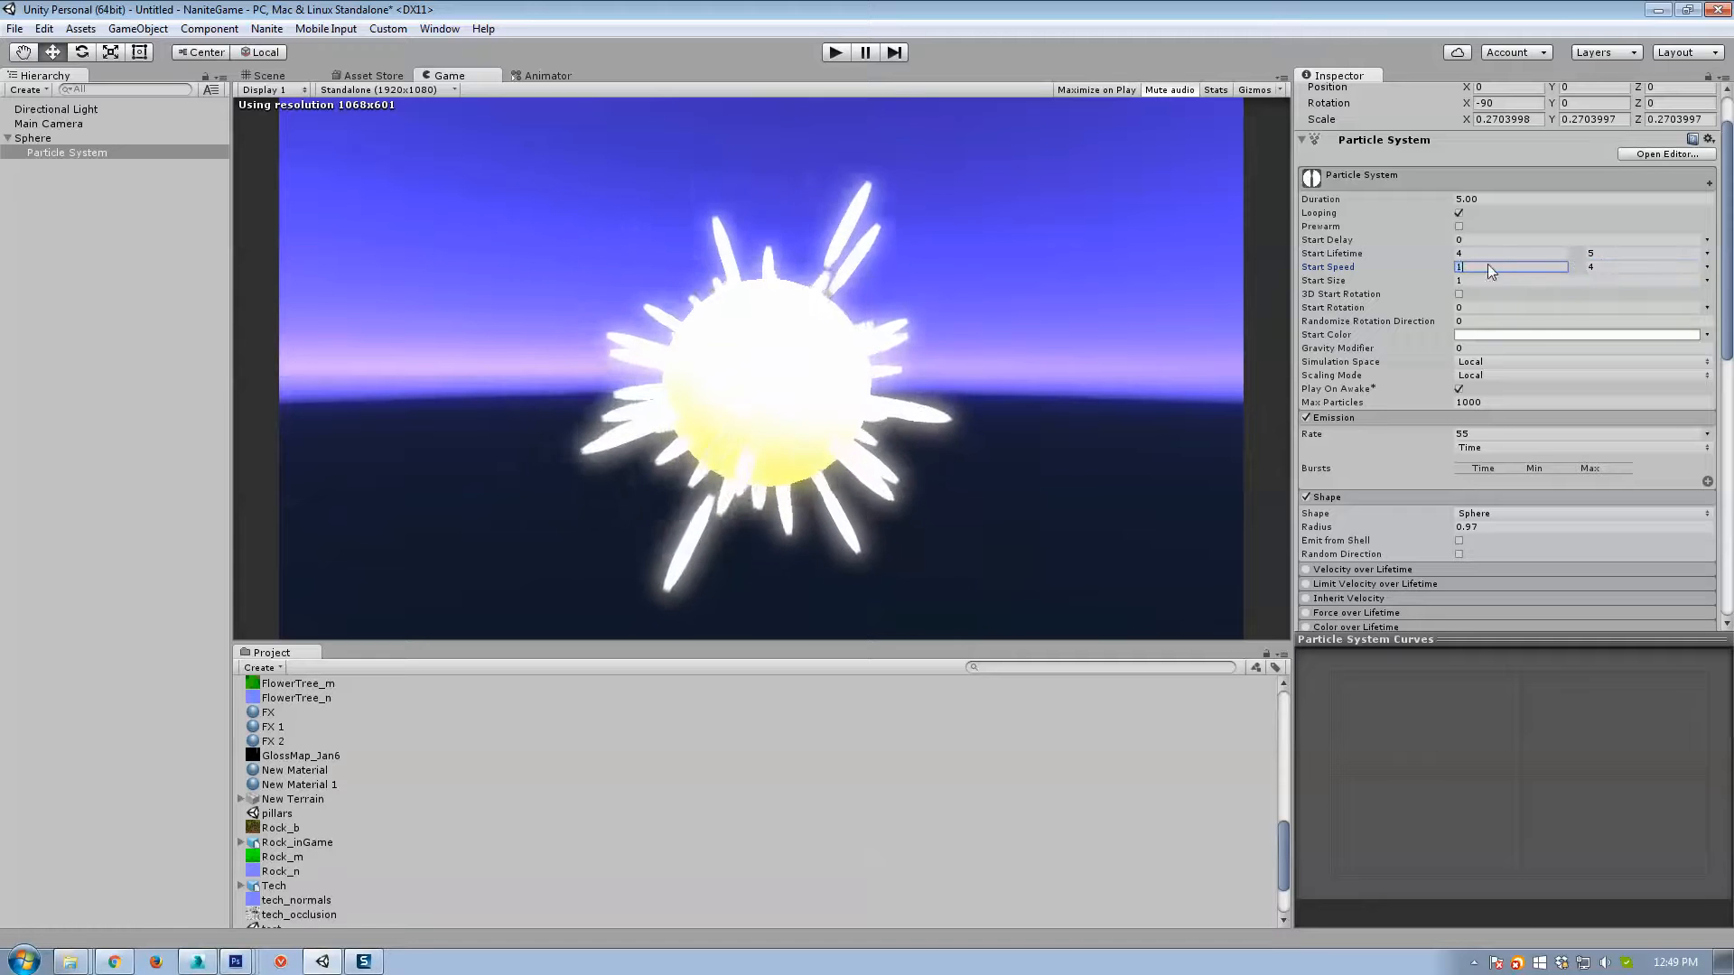
pyautogui.click(1630, 268)
pyautogui.write('2')
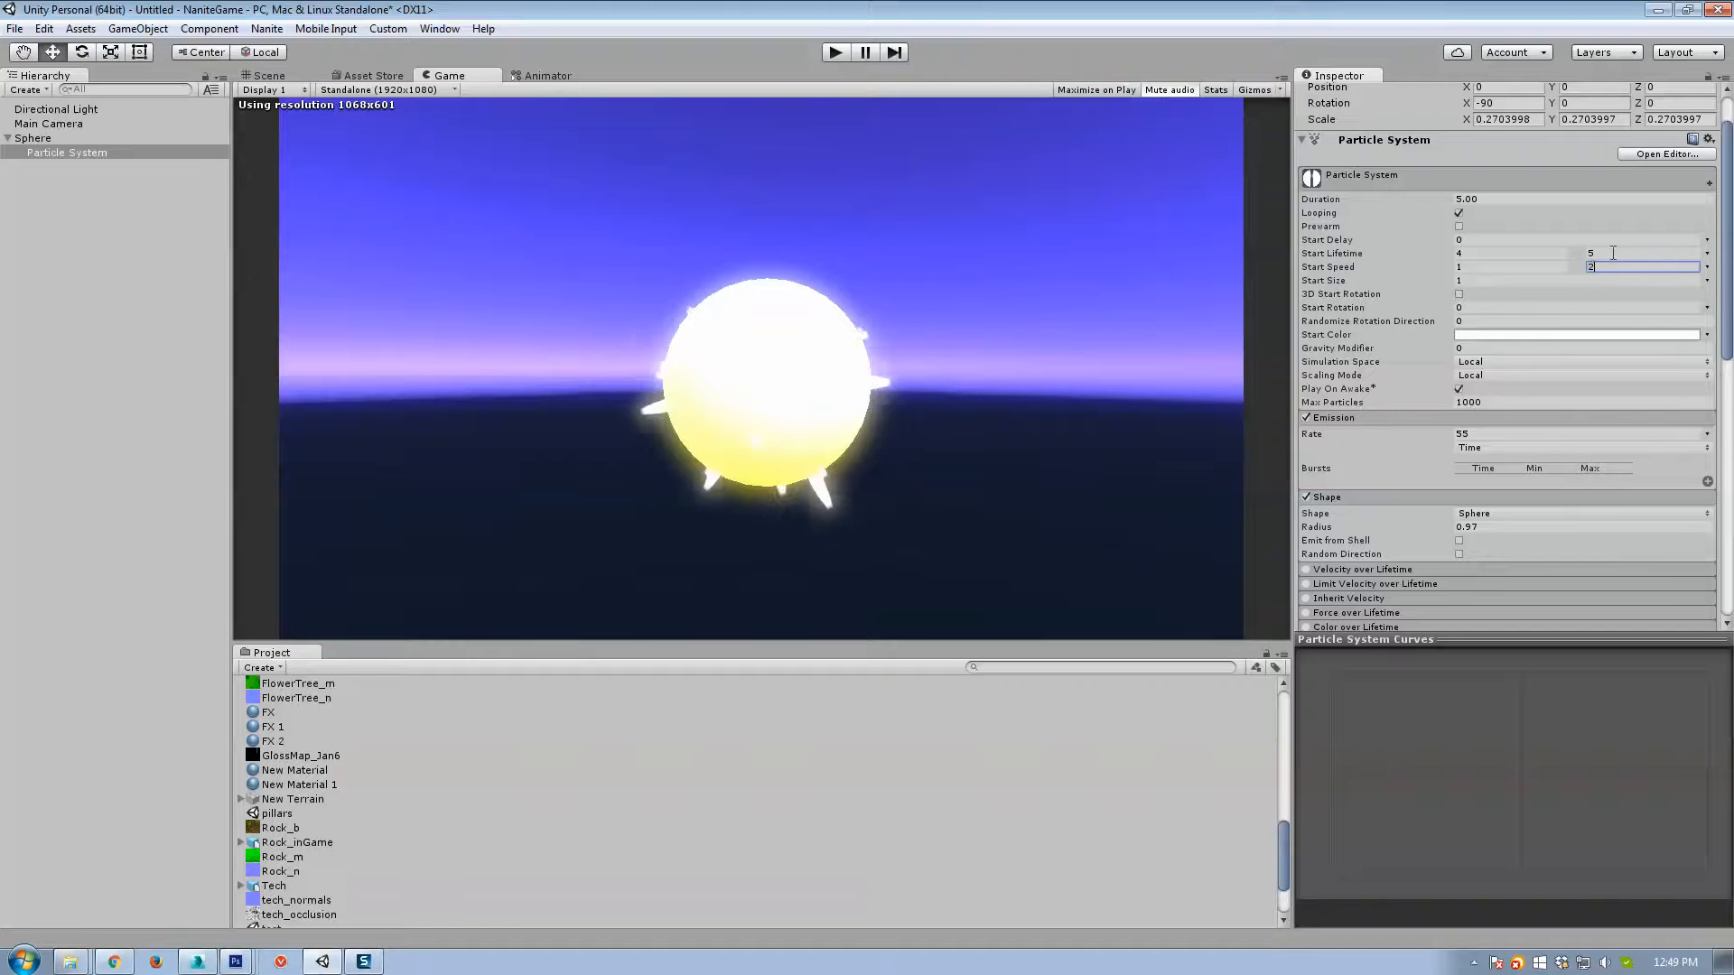
pyautogui.write('3')
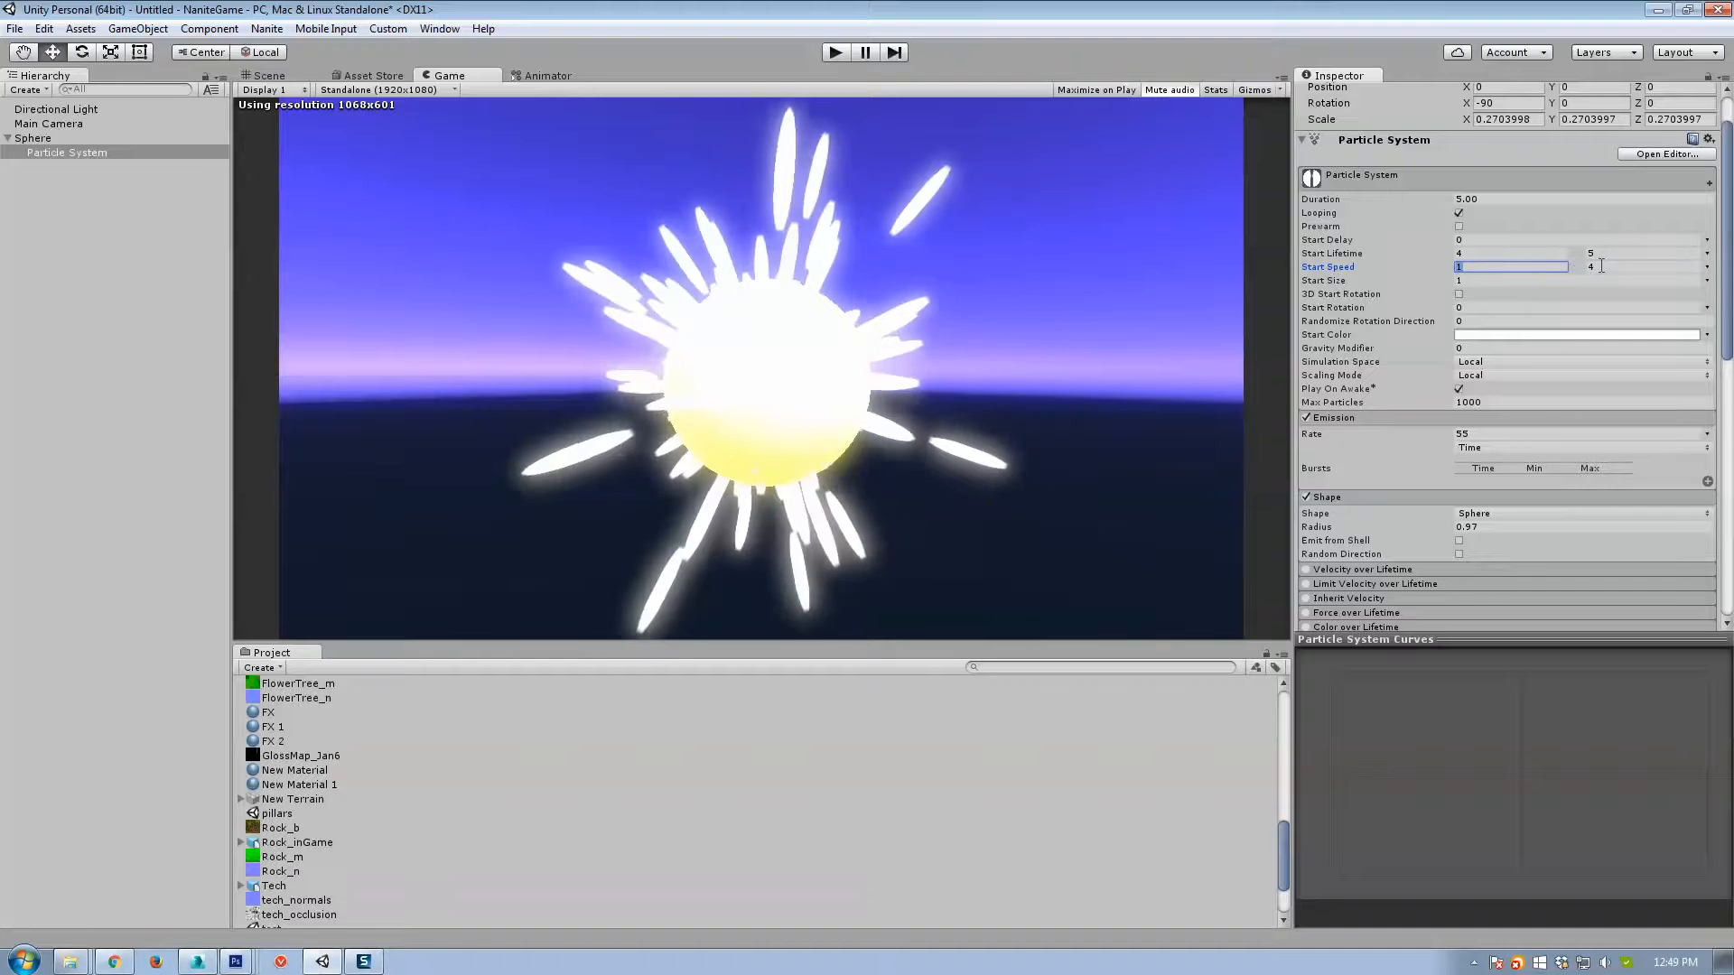
pyautogui.click(1508, 266)
pyautogui.write('2')
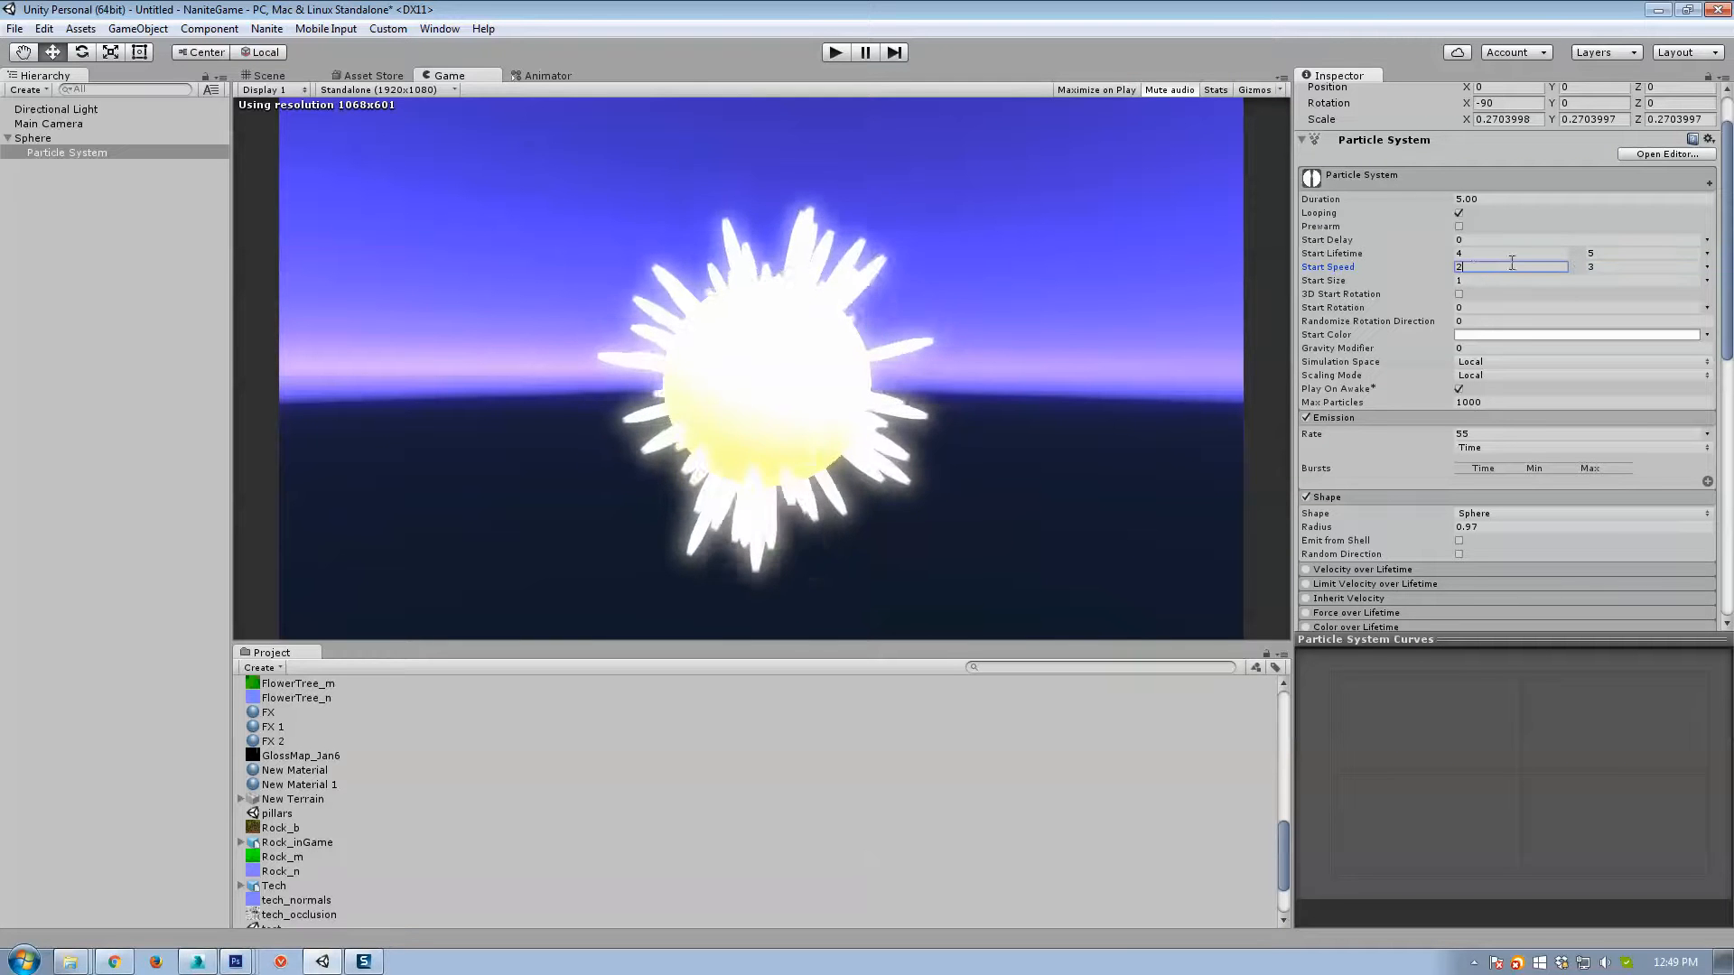
pyautogui.click(1531, 254)
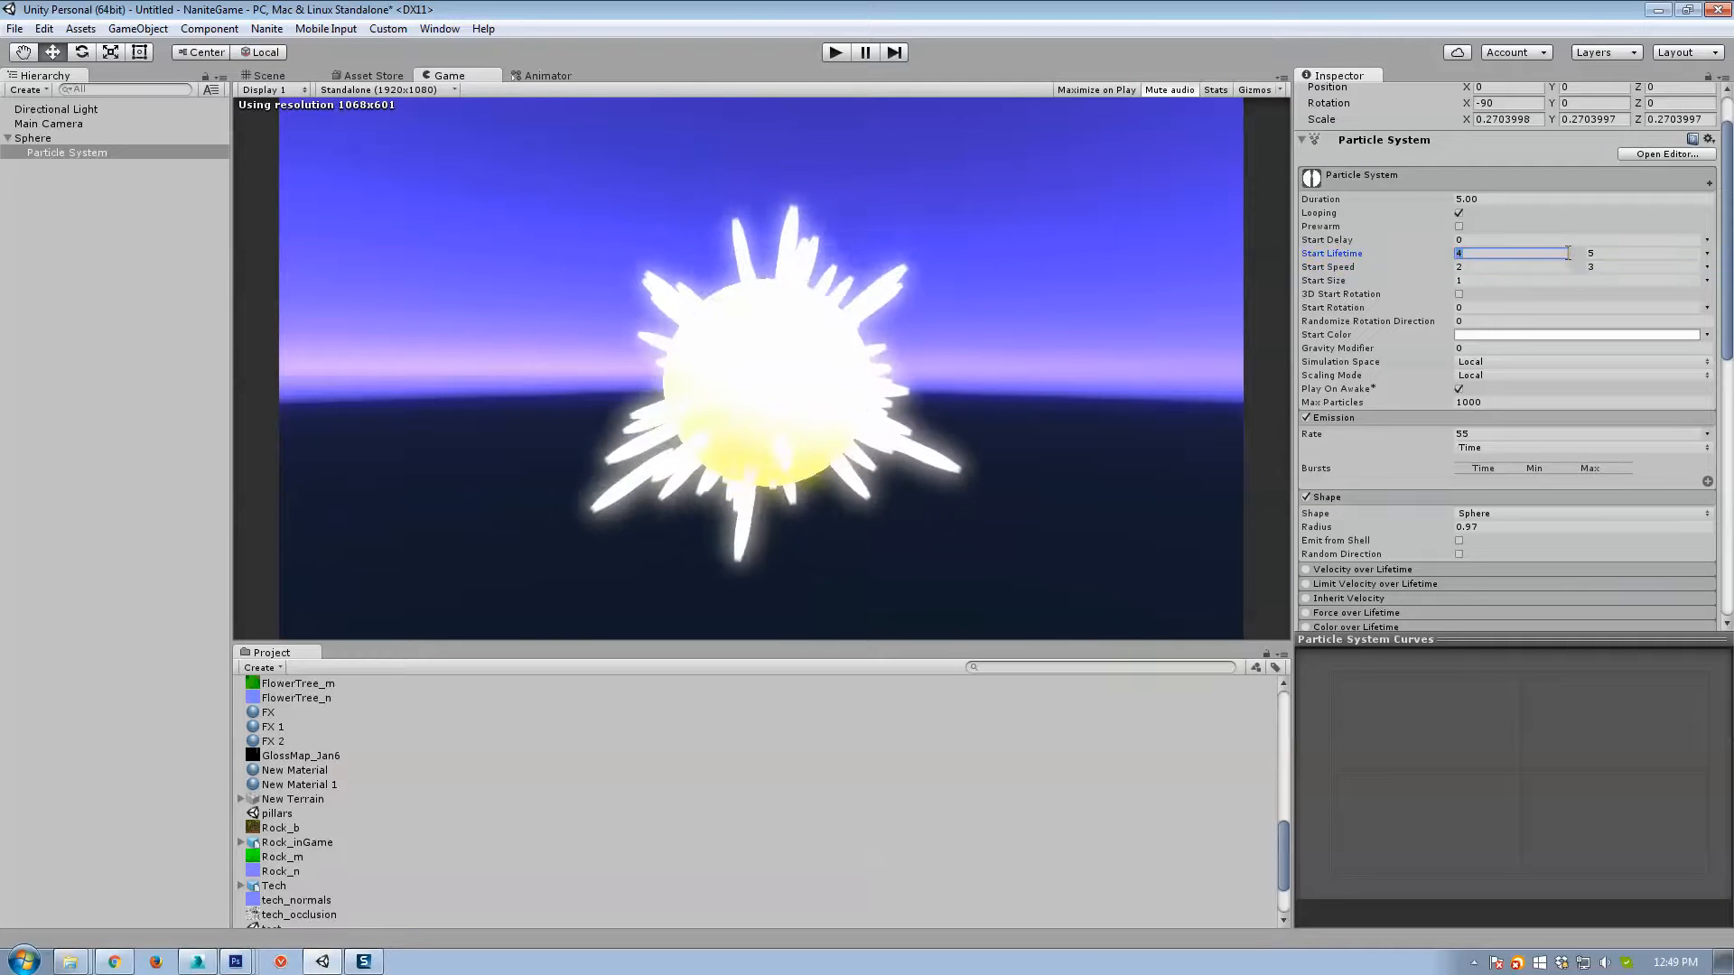
# Make the particles' Start Size random between the constants 0.2 and 0.5.
pyautogui.click(1459, 281)
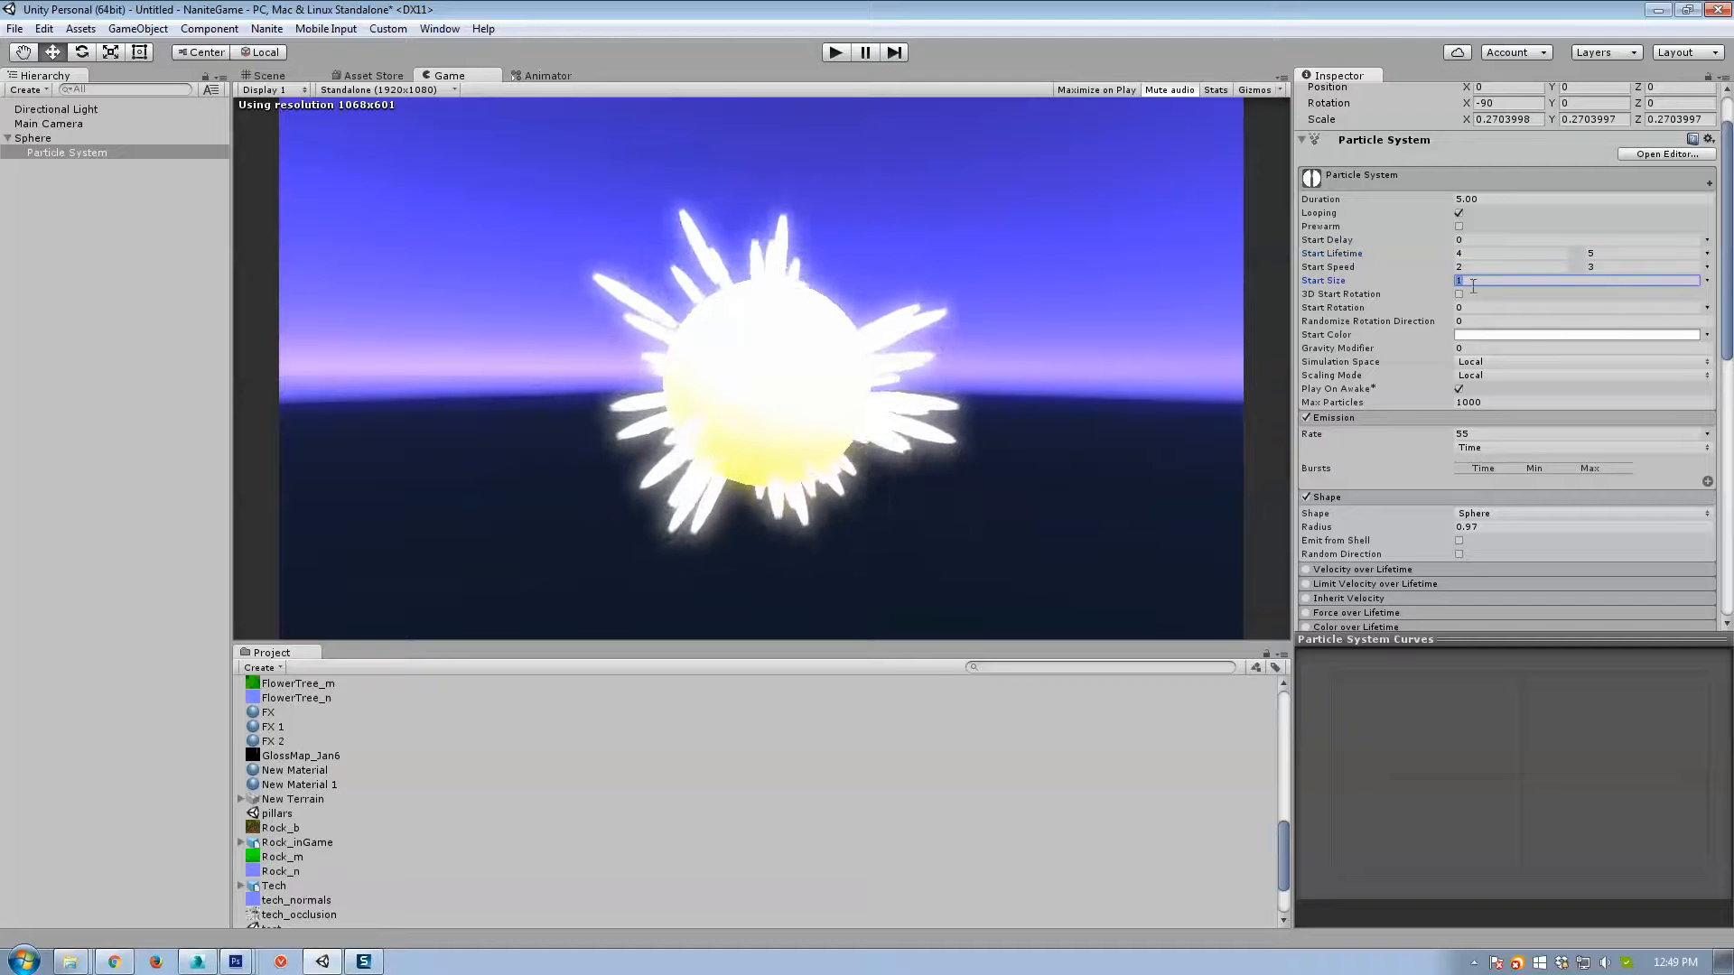
pyautogui.click(1706, 280)
pyautogui.click(1593, 344)
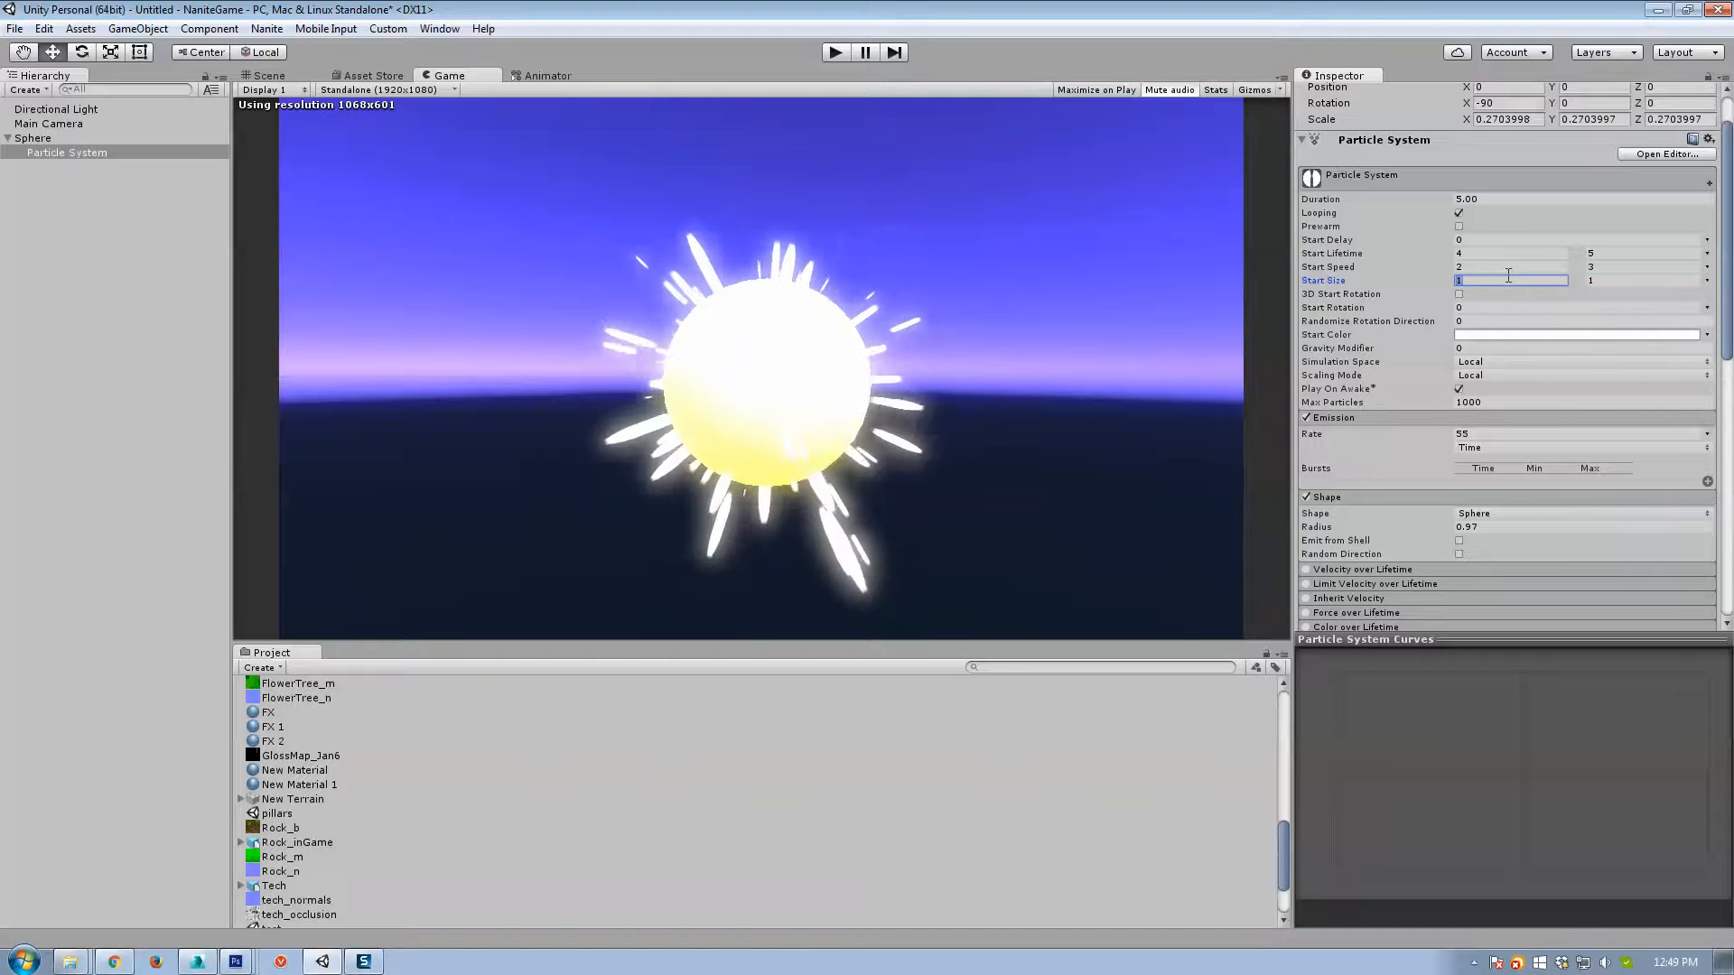
pyautogui.write('.2')
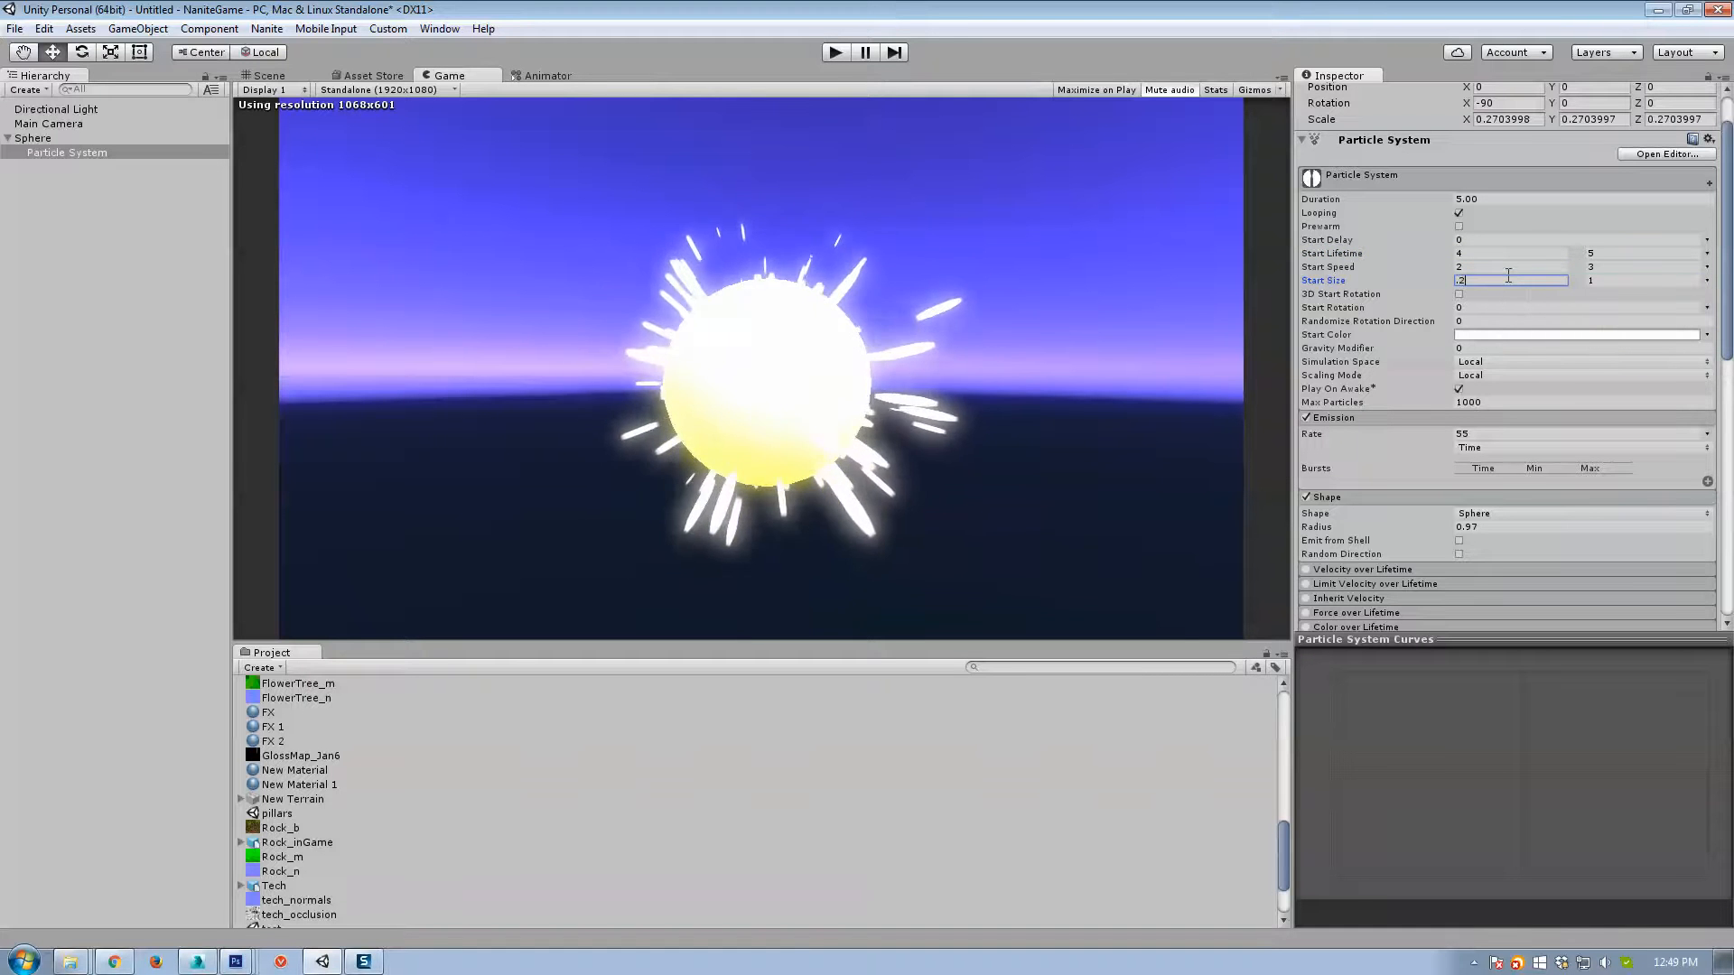
pyautogui.press('Tab')
pyautogui.write('.5')
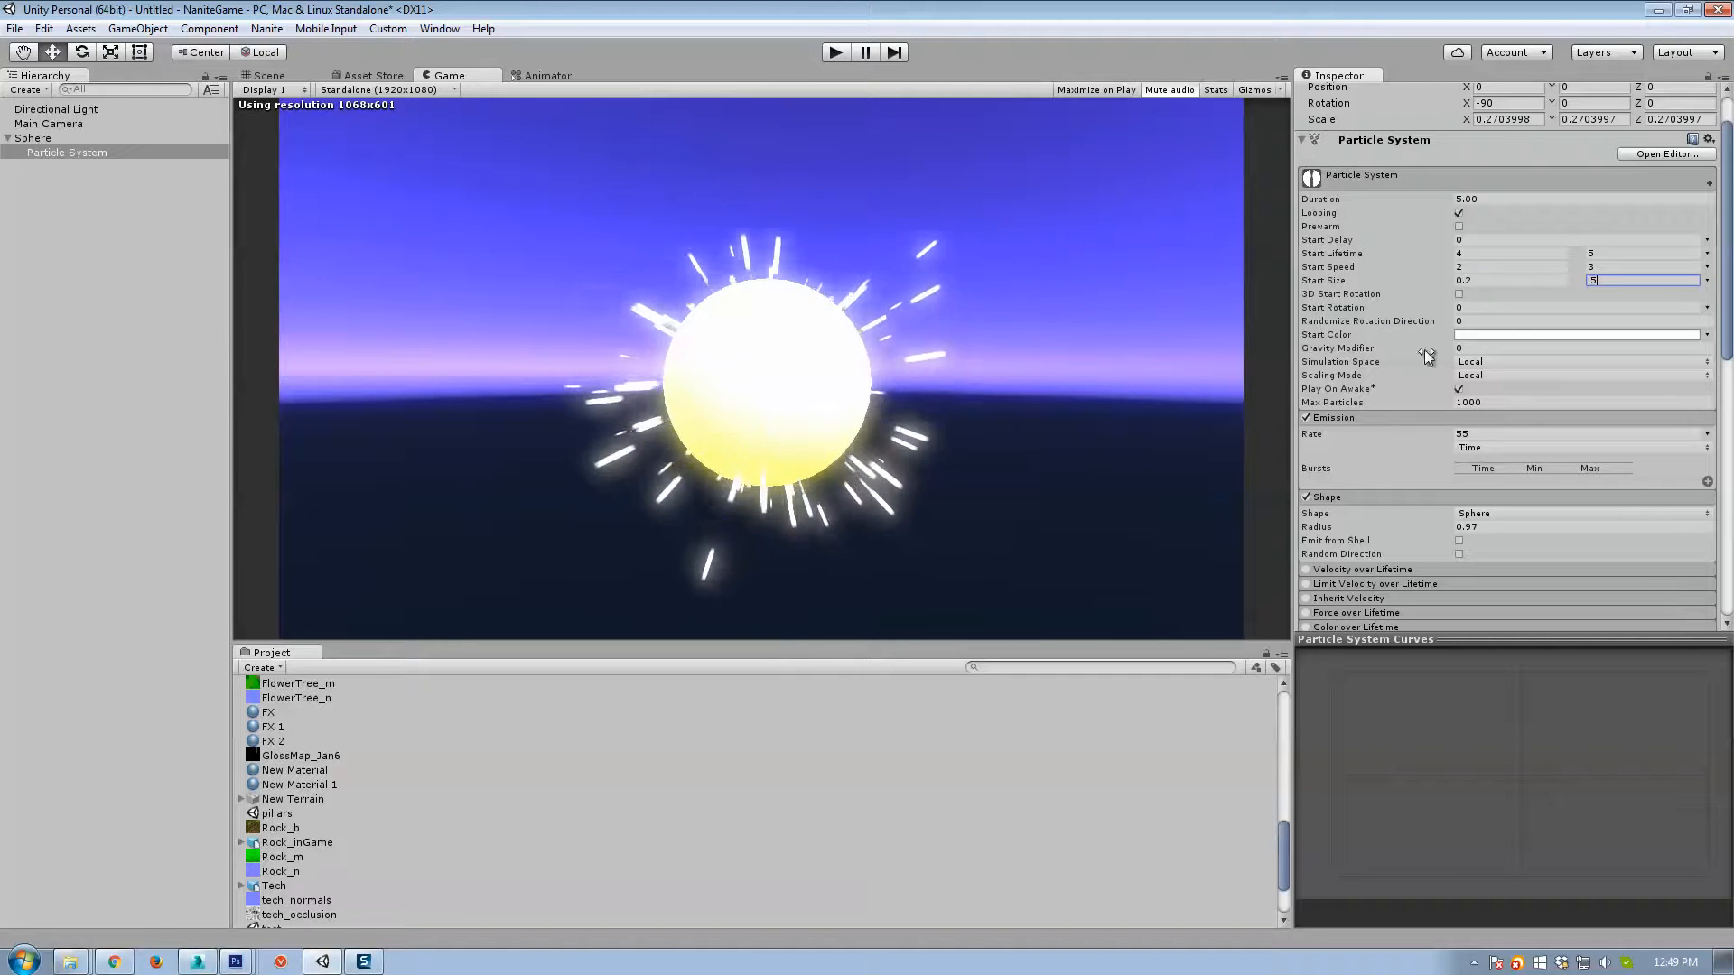
# Enable Color over Lifetime and fade the particles to transparent at the gradient's end, with an alpha 255 key at about 55.6%.
pyautogui.scroll(-2, 1481, 409)
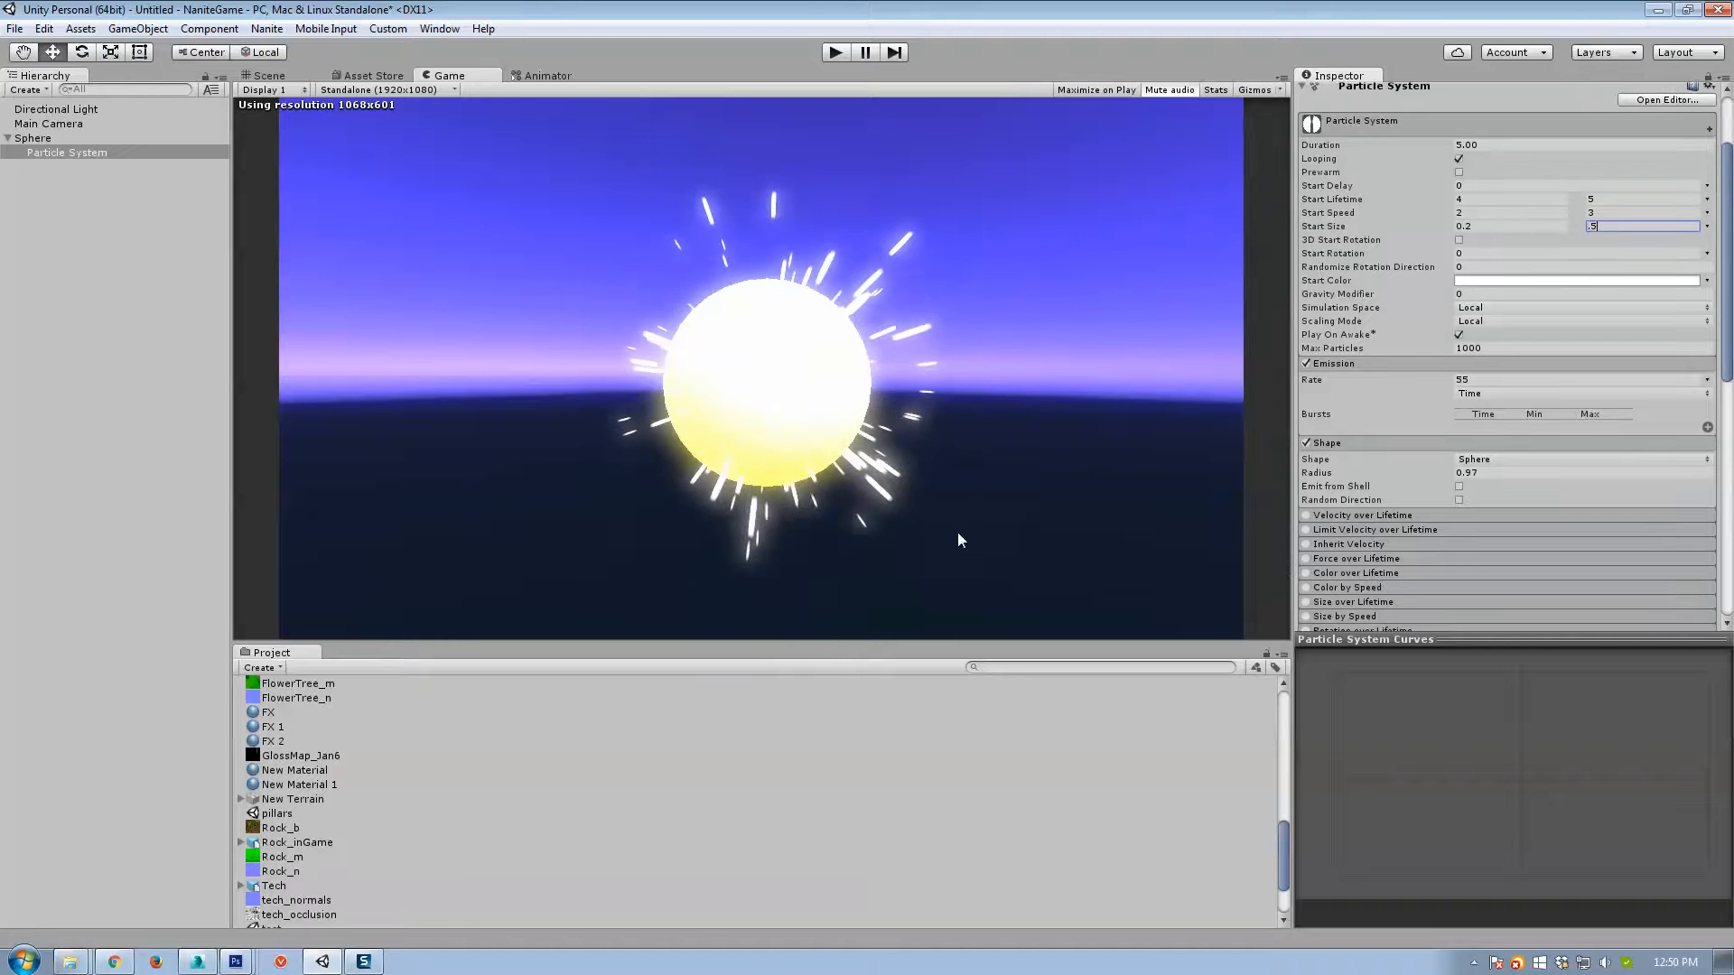
pyautogui.scroll(-6, 1605, 436)
pyautogui.click(1306, 411)
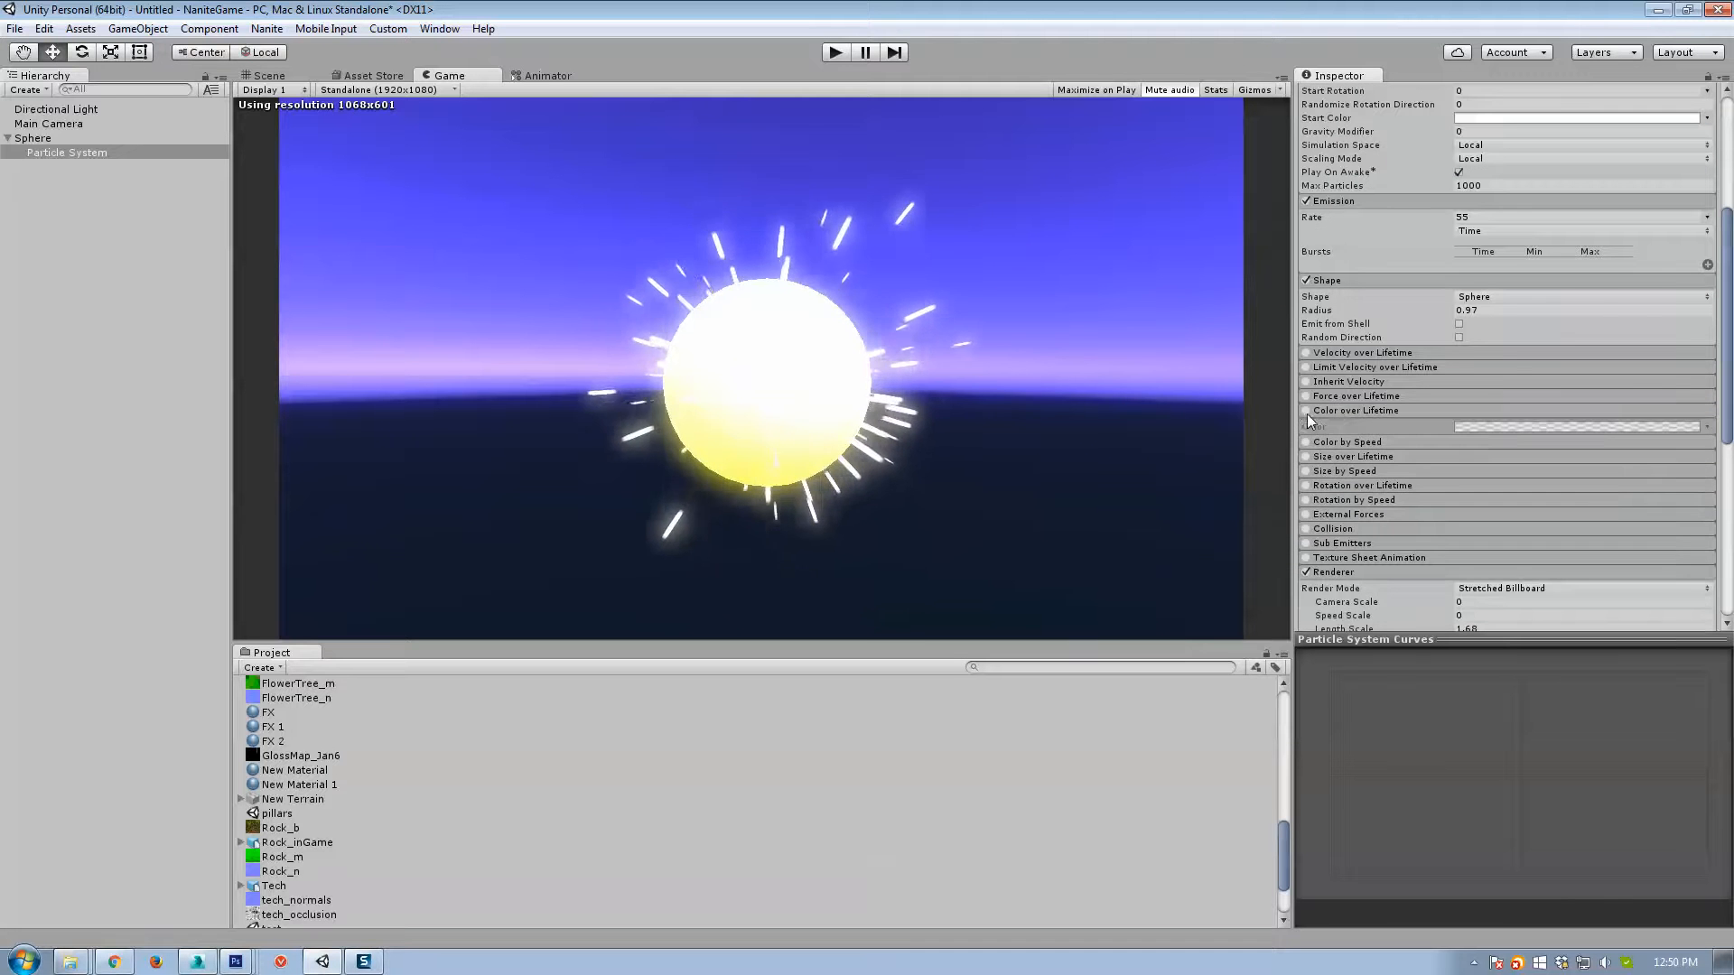
pyautogui.click(1498, 427)
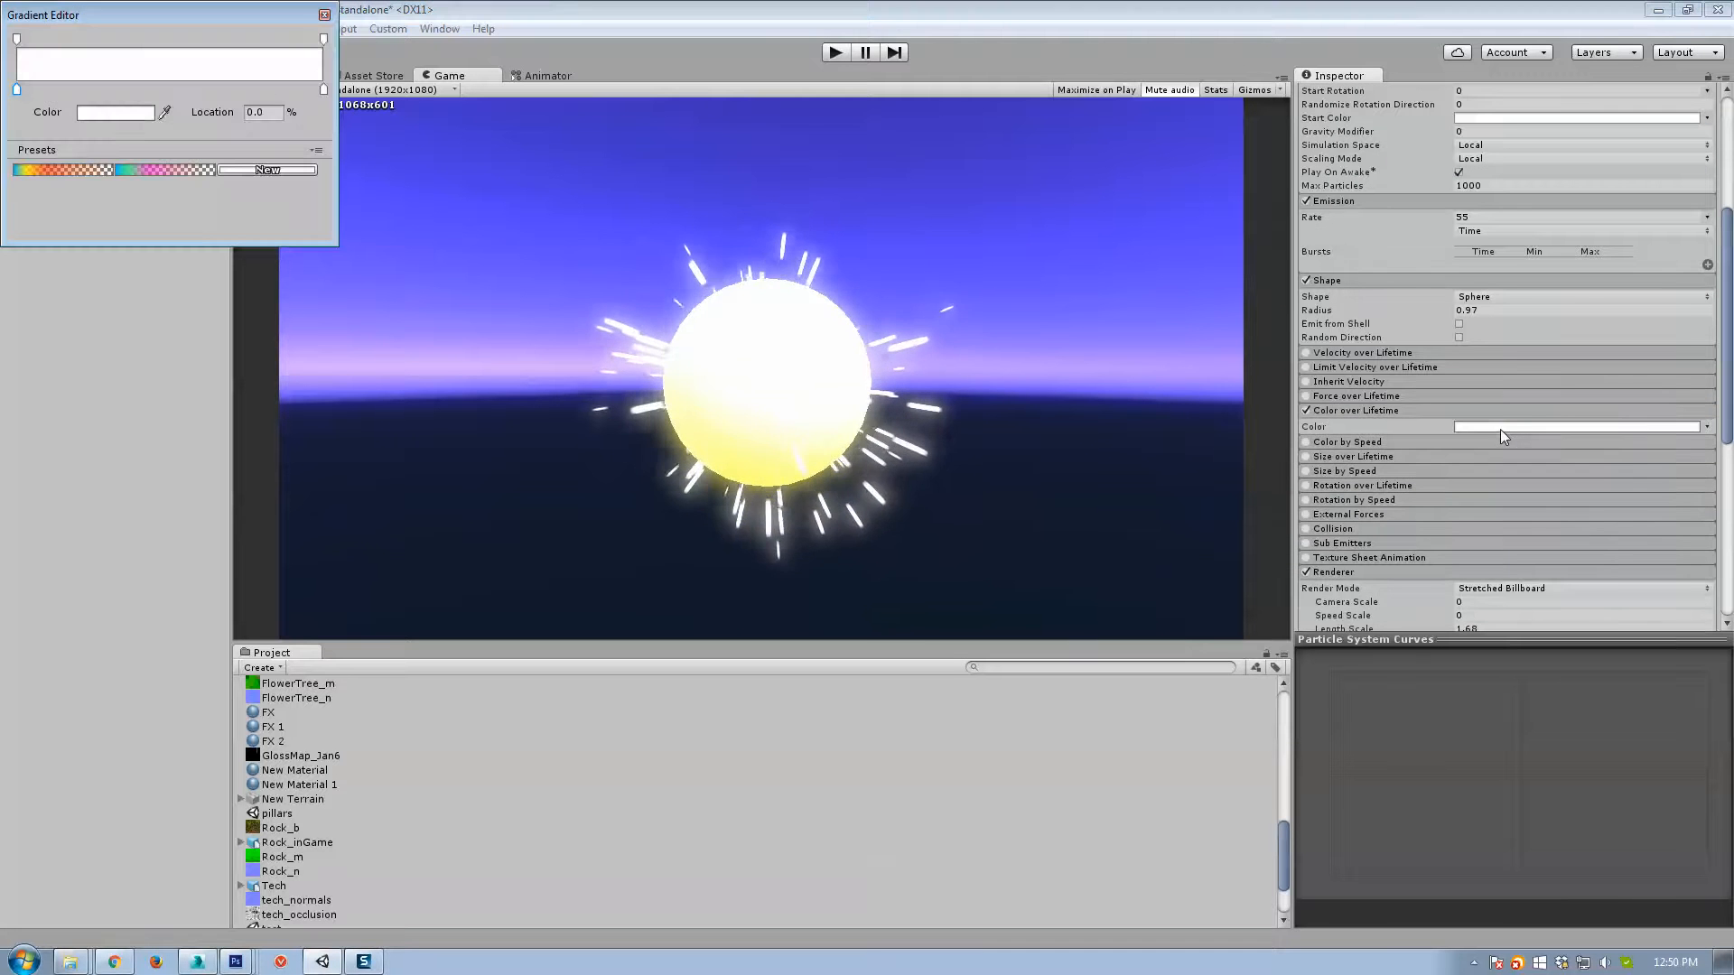
pyautogui.click(322, 40)
pyautogui.moveTo(130, 116); pyautogui.dragTo(77, 111)
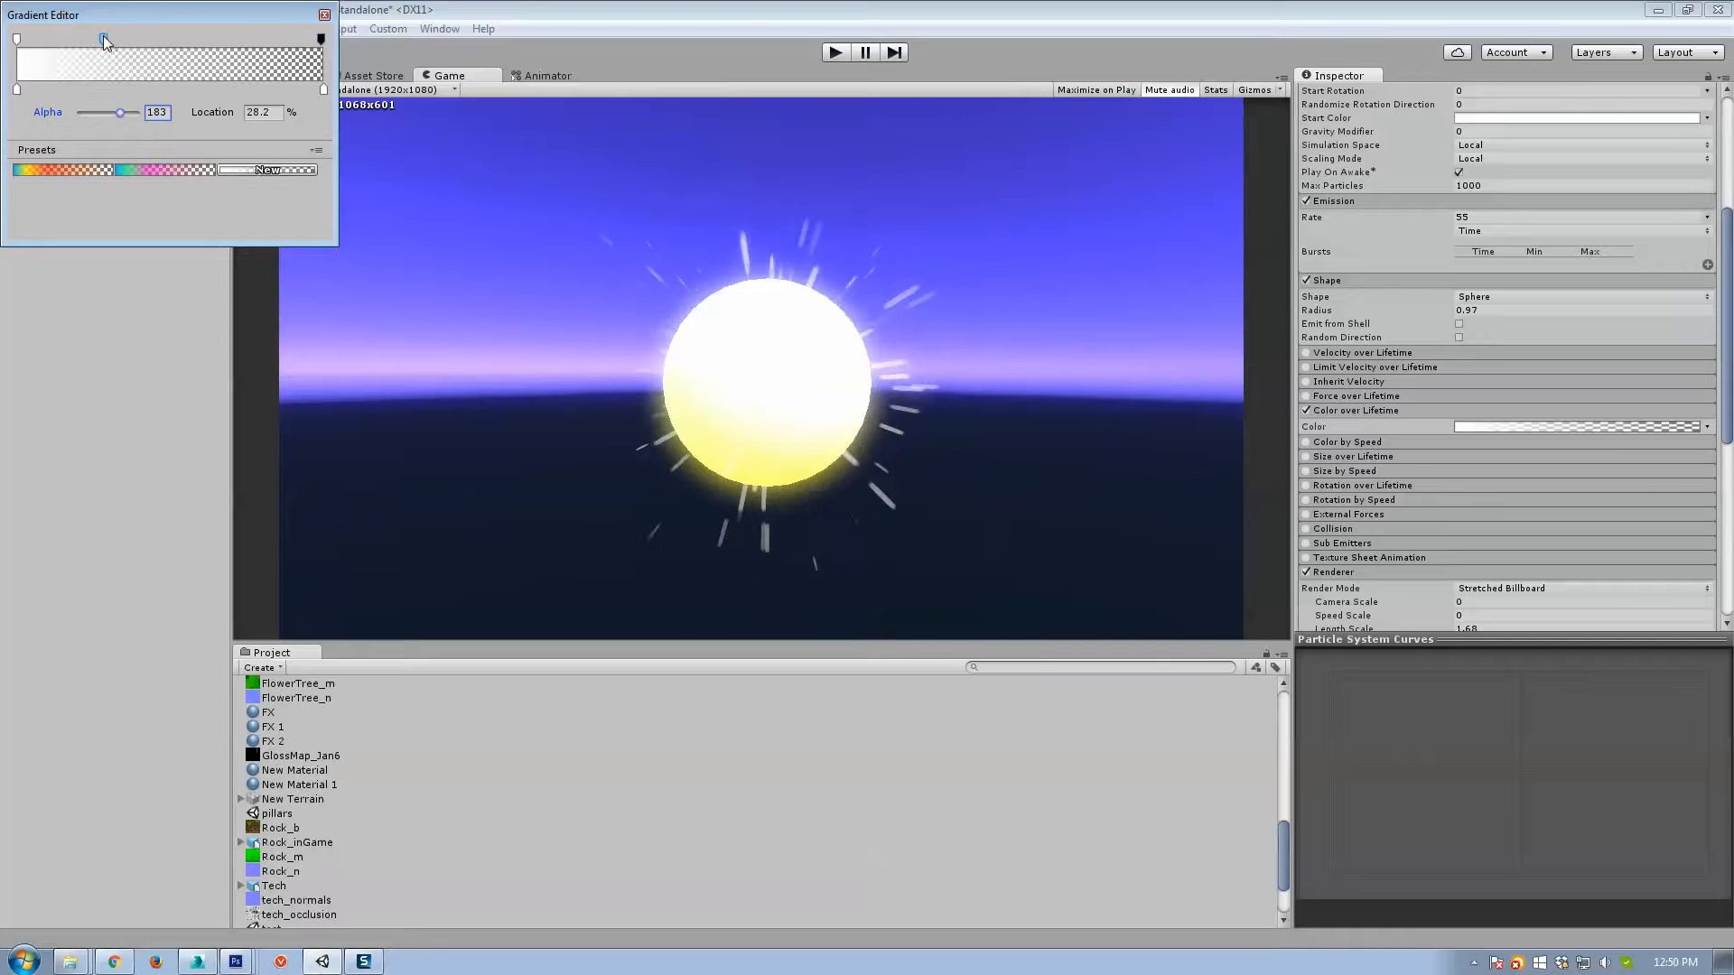
pyautogui.moveTo(103, 38); pyautogui.dragTo(128, 38)
pyautogui.moveTo(118, 113); pyautogui.dragTo(137, 113)
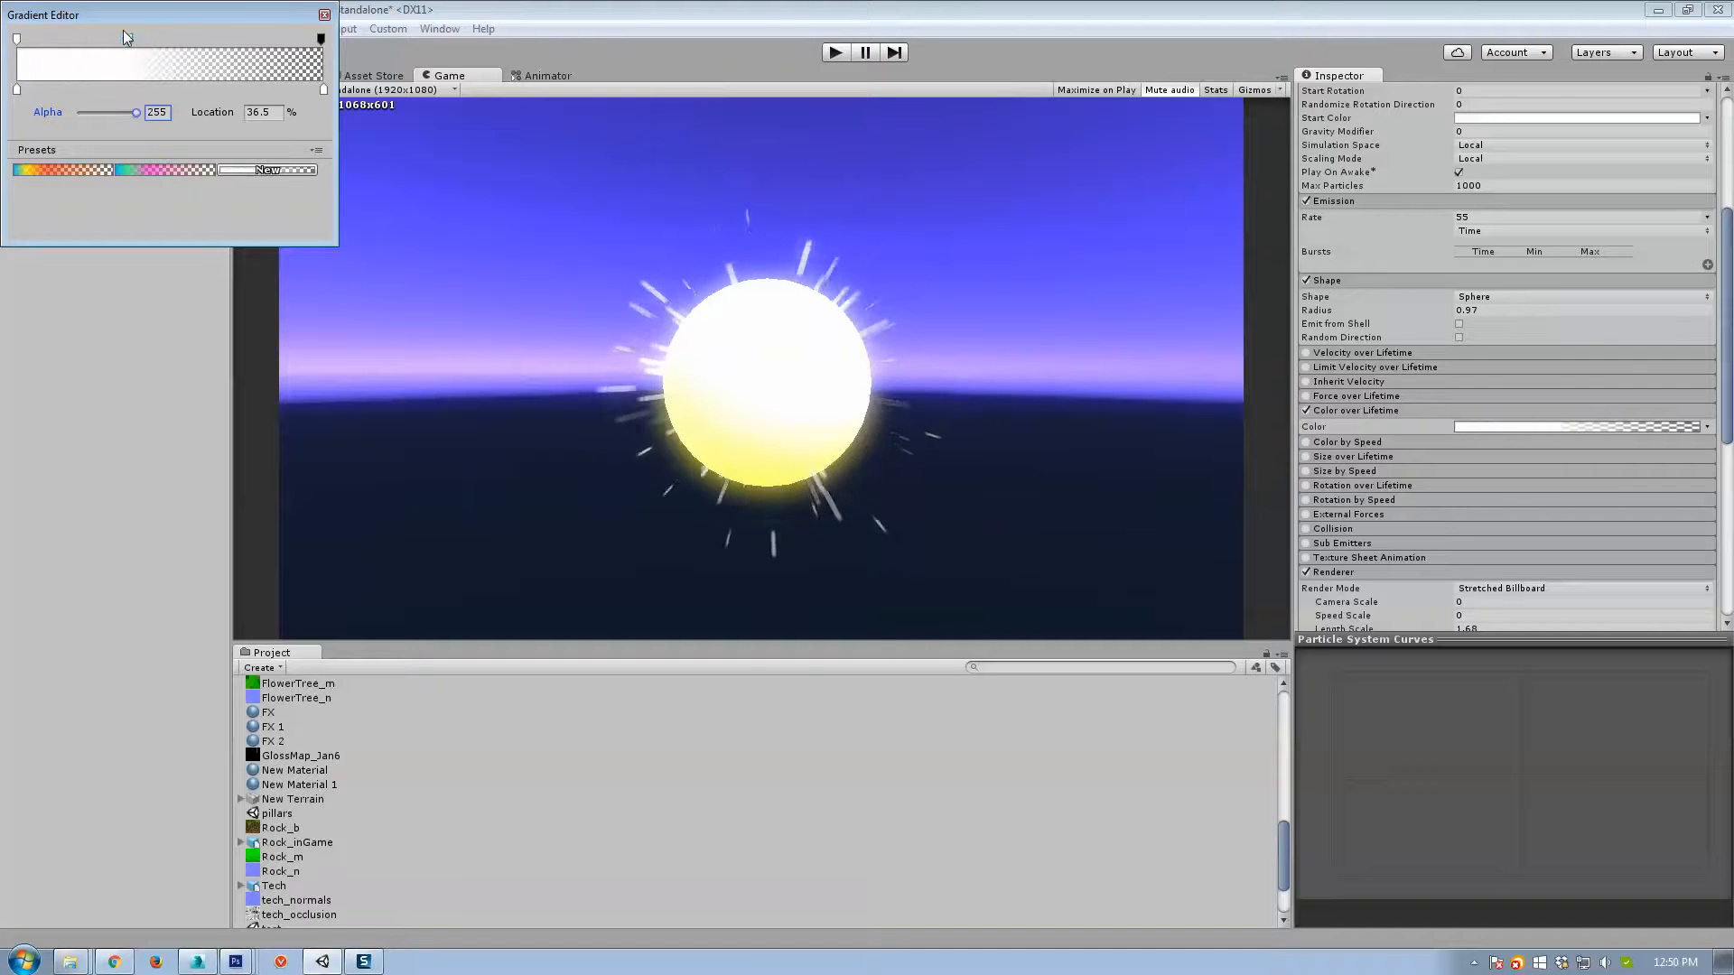
pyautogui.moveTo(128, 38); pyautogui.dragTo(181, 39)
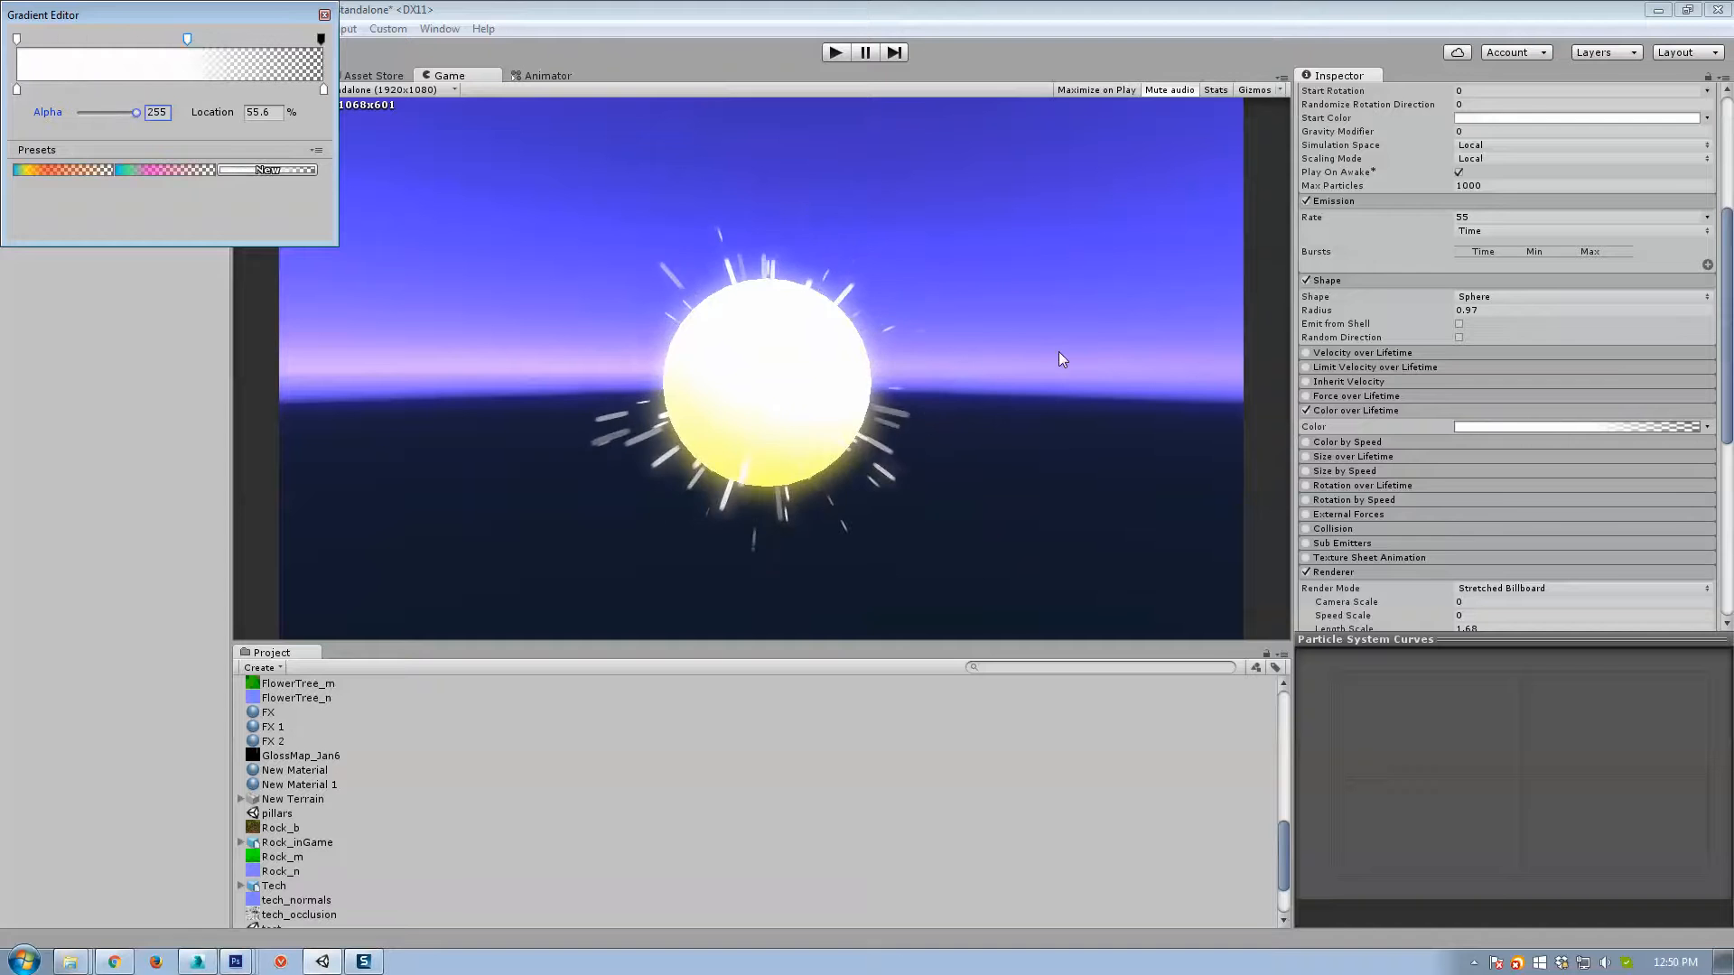
# Try other Particle Textures on the FX 2 material, ending with HexShape, and set the renderer's Length Scale to -3.69.
pyautogui.scroll(-2, 1548, 449)
pyautogui.moveTo(1725, 413); pyautogui.dragTo(1723, 564)
pyautogui.click(1698, 563)
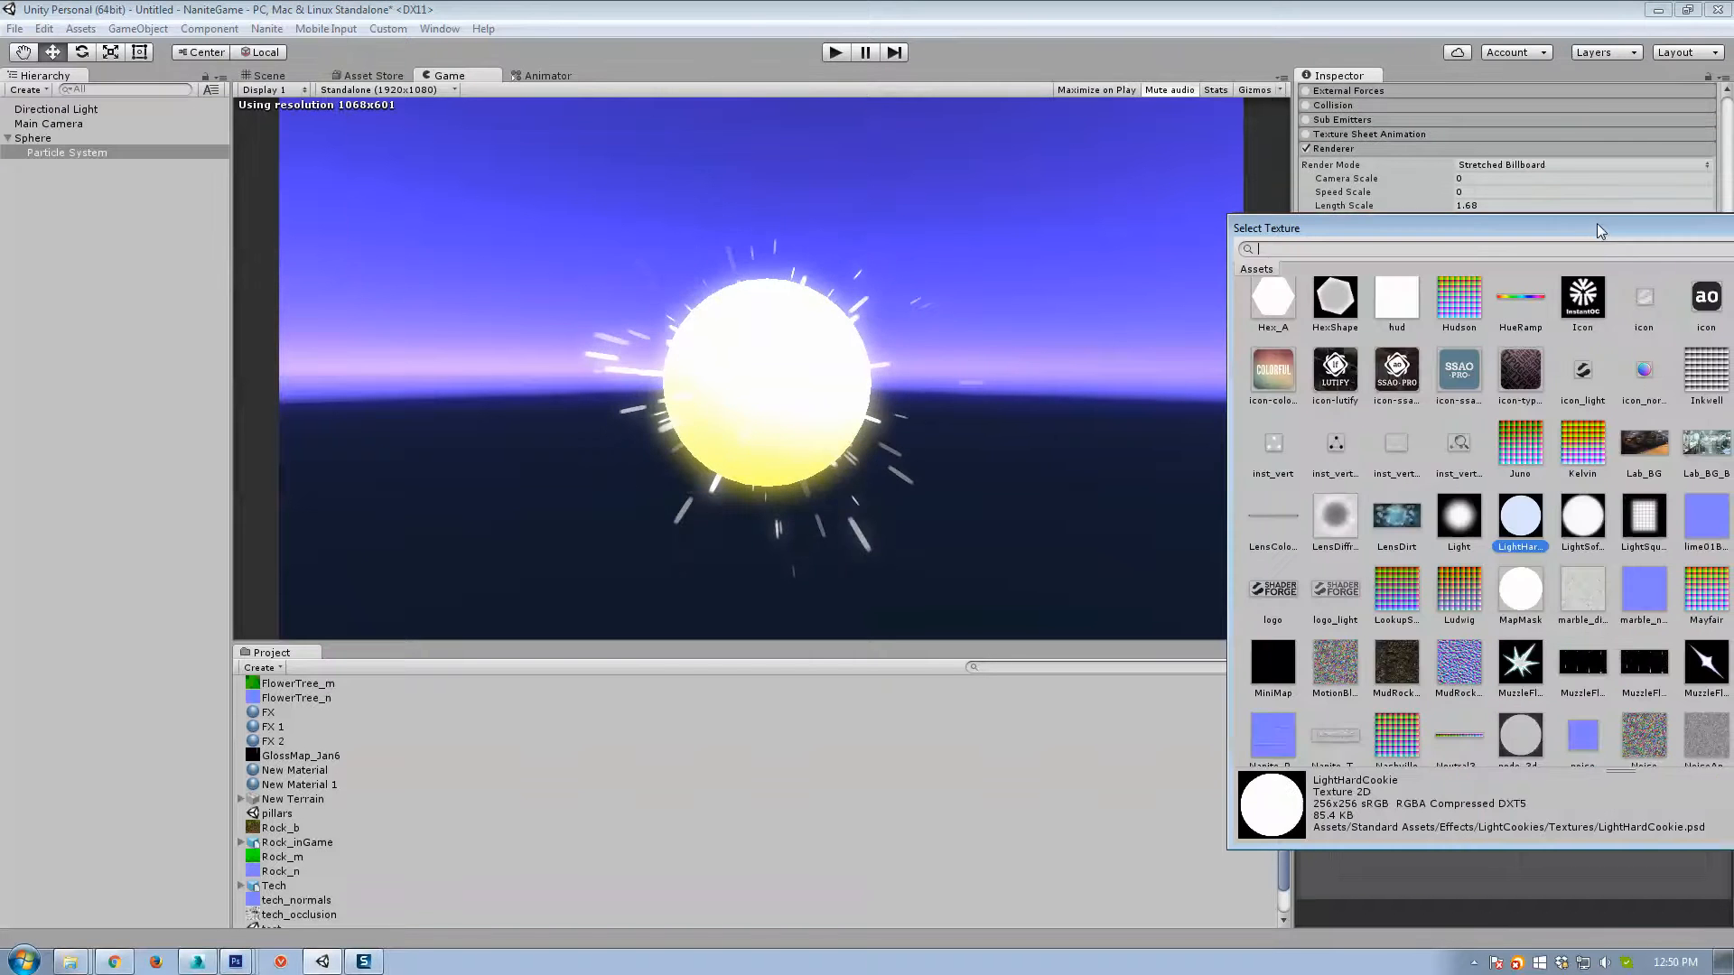
pyautogui.click(1337, 313)
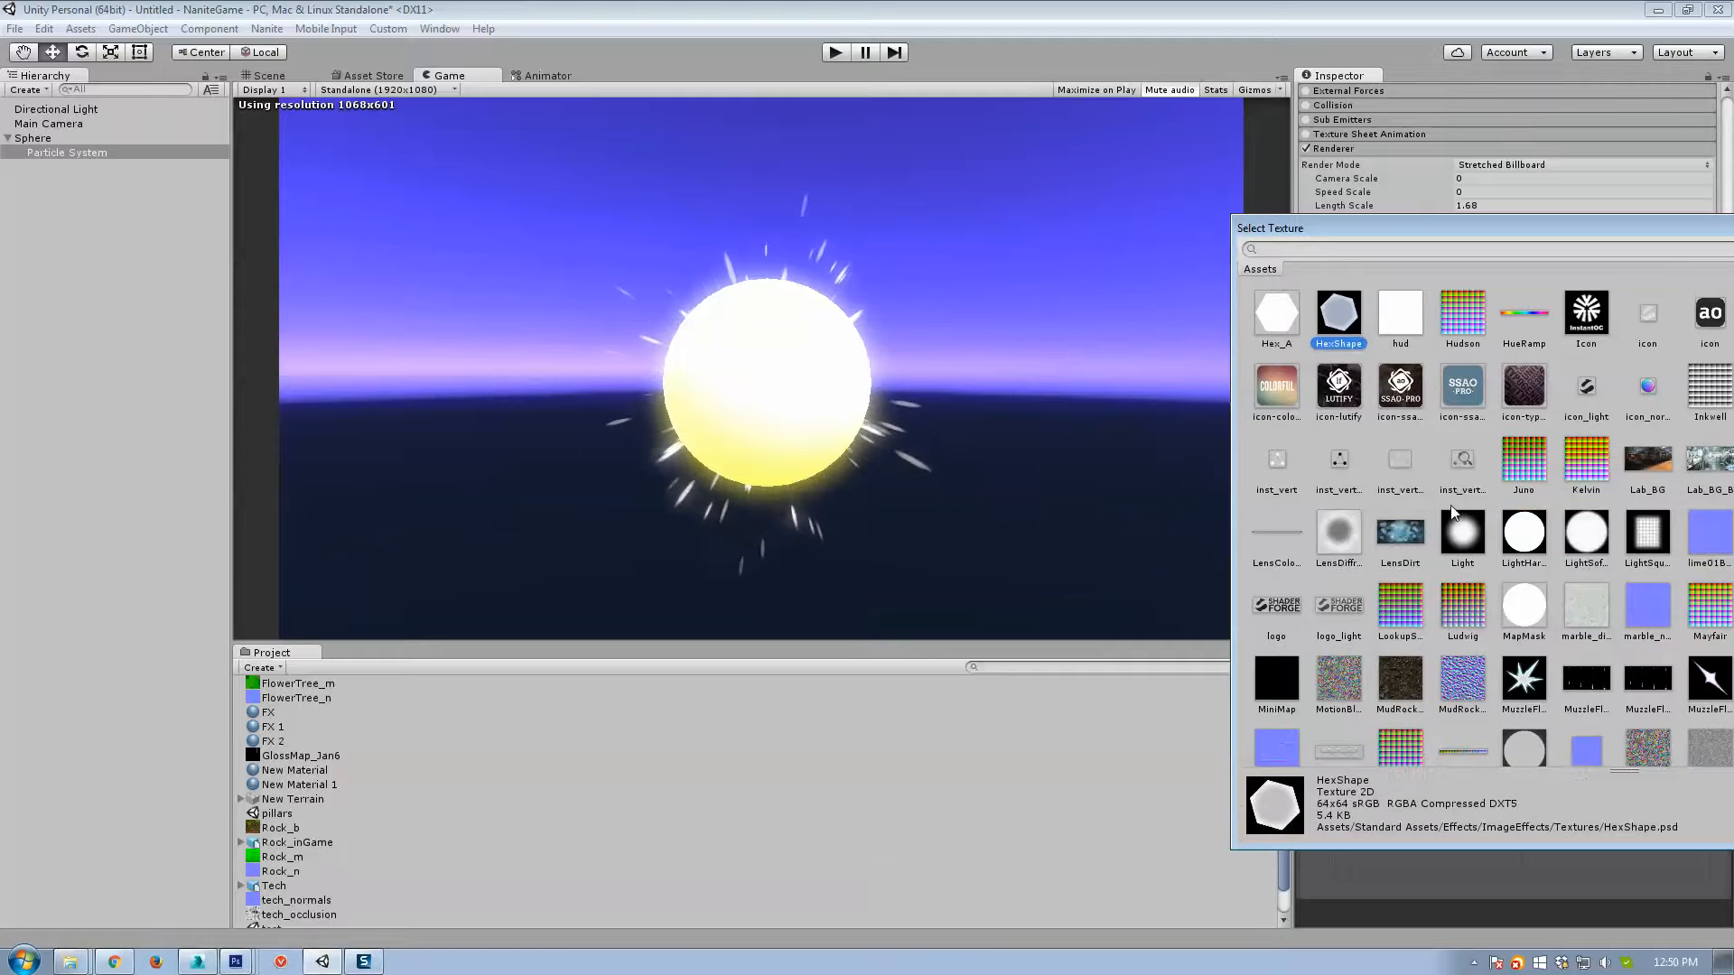
pyautogui.click(1709, 680)
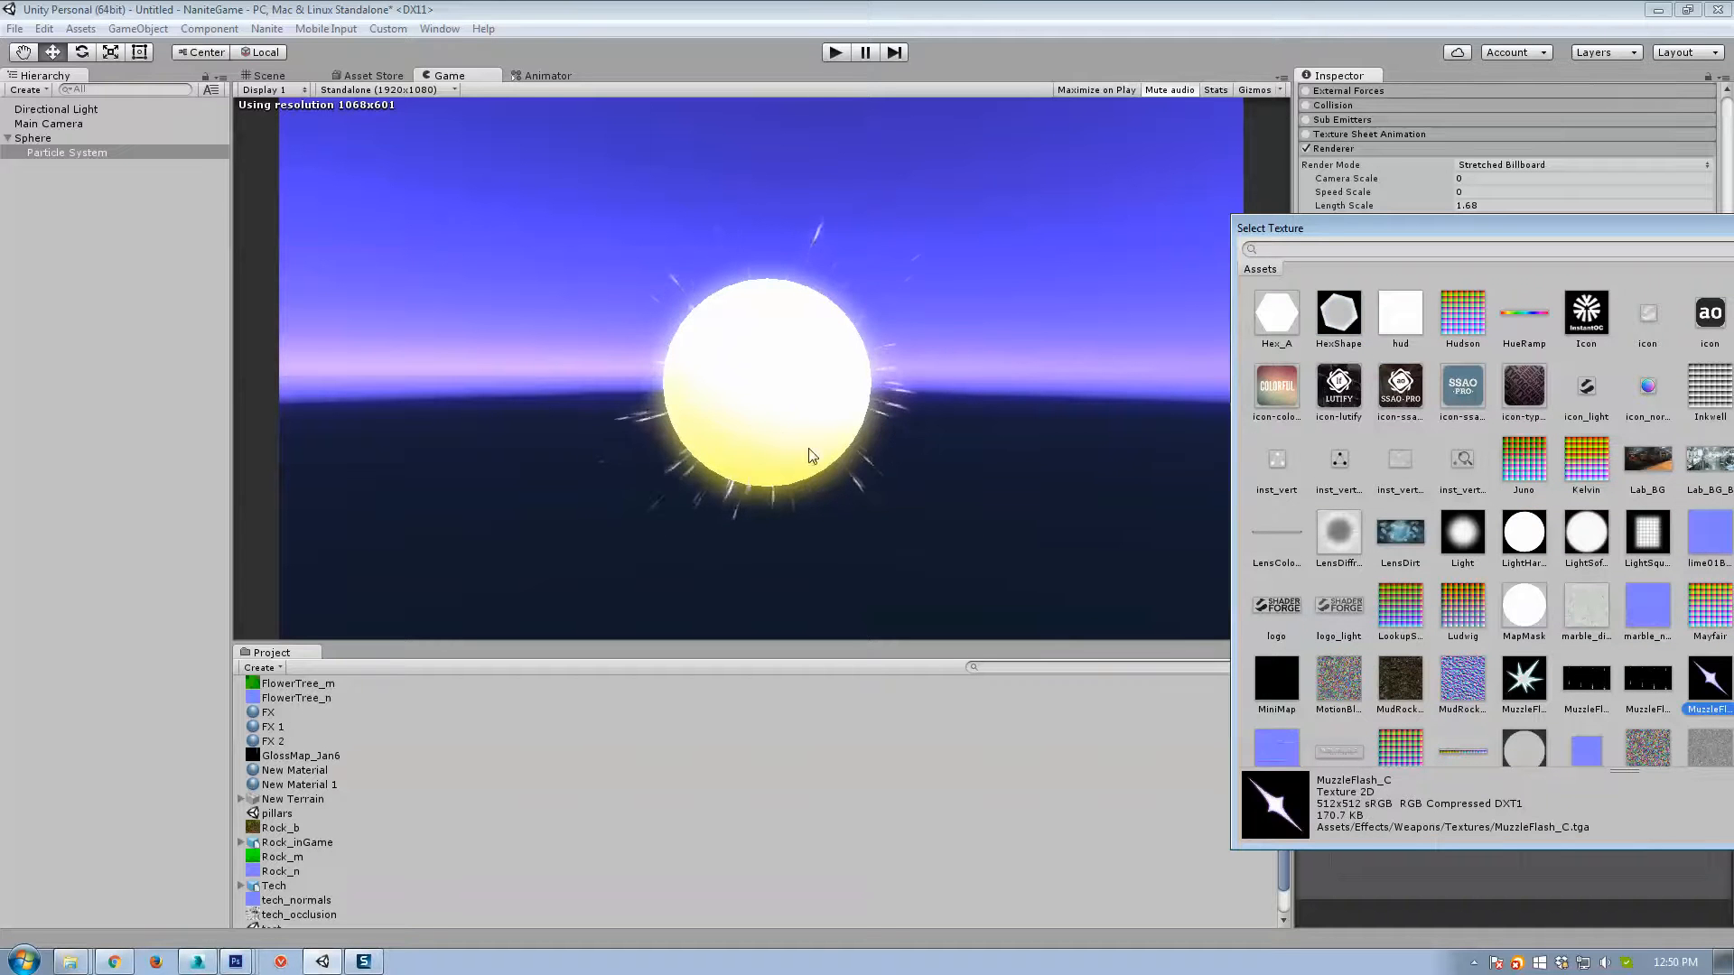
pyautogui.doubleClick(1282, 327)
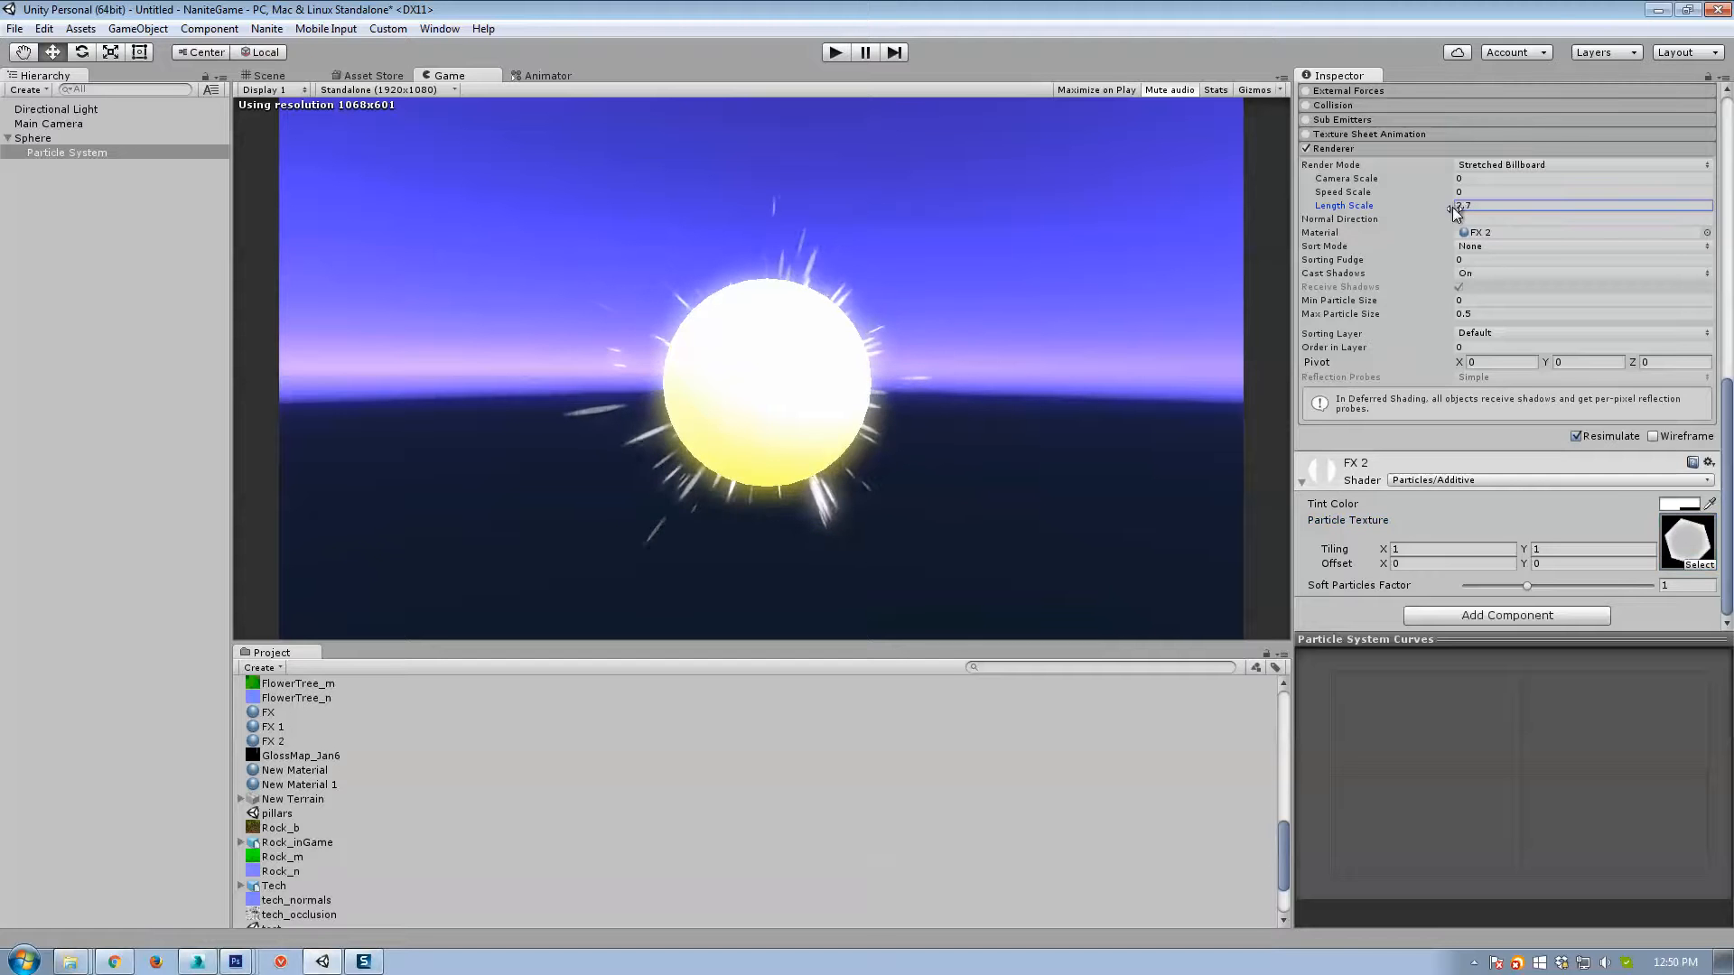
pyautogui.moveTo(1525, 212)
pyautogui.mouseDown()
pyautogui.moveTo(1275, 198)
pyautogui.moveTo(1363, 201)
pyautogui.moveTo(1318, 193)
pyautogui.mouseUp()
# Set the particles' Start Speed range to a minimum of 1 and a maximum of 1.5.
pyautogui.scroll(15, 1553, 318)
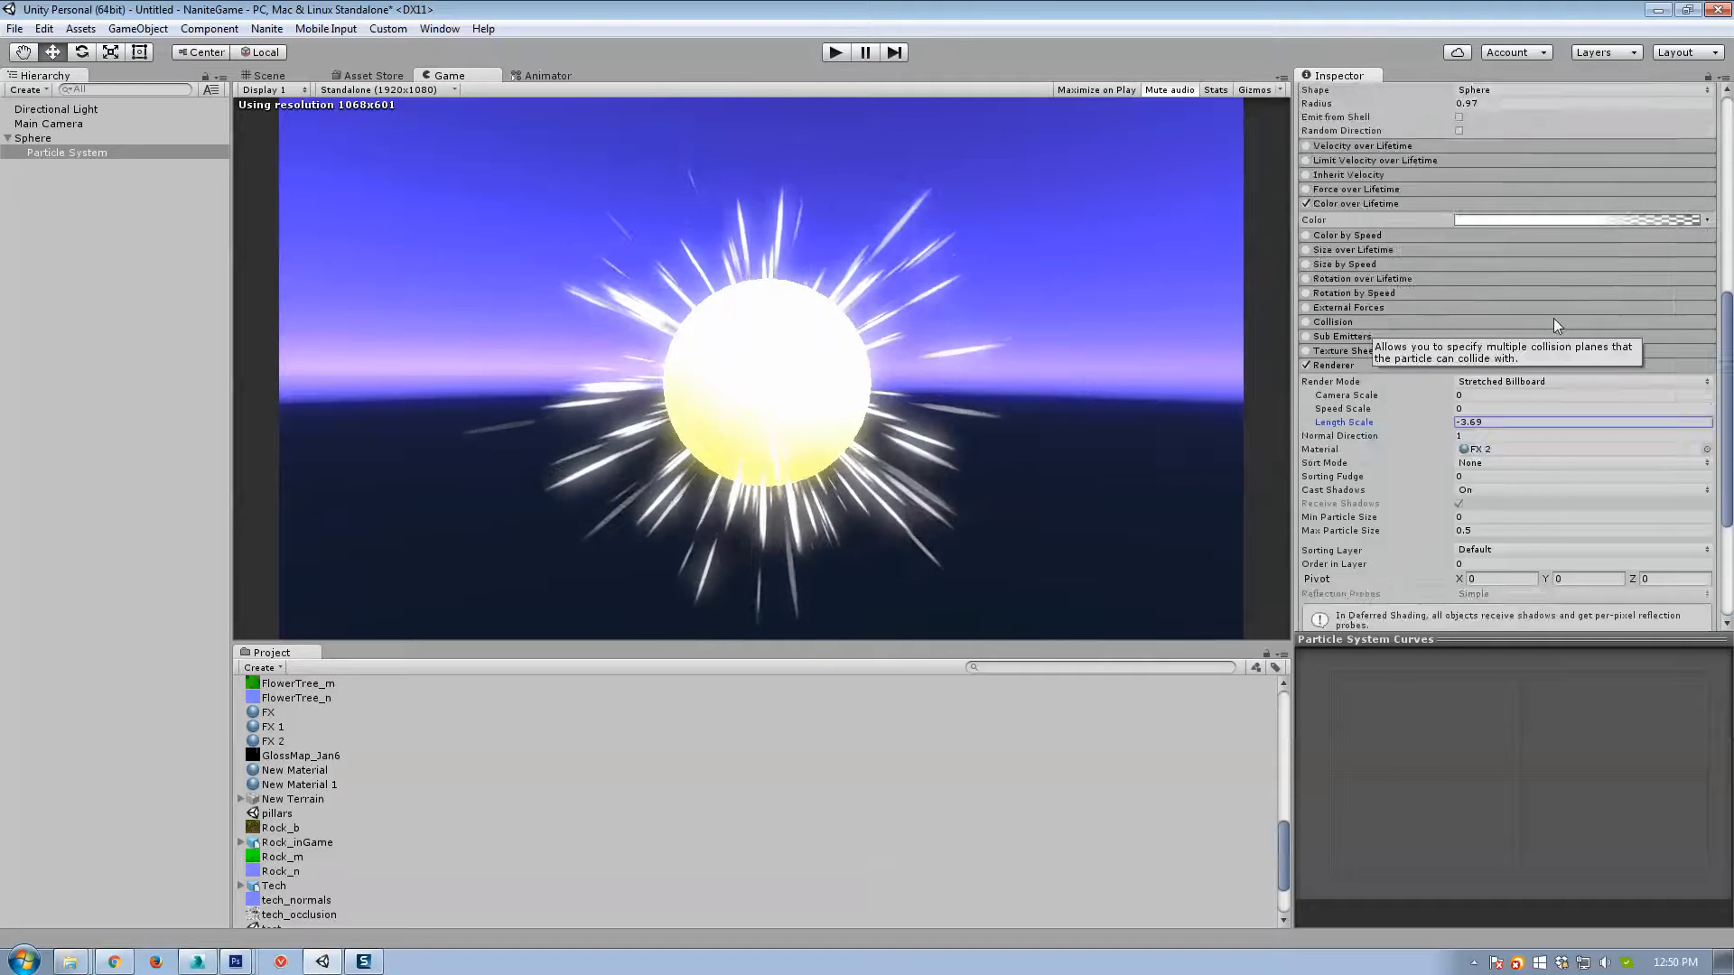
pyautogui.click(1480, 324)
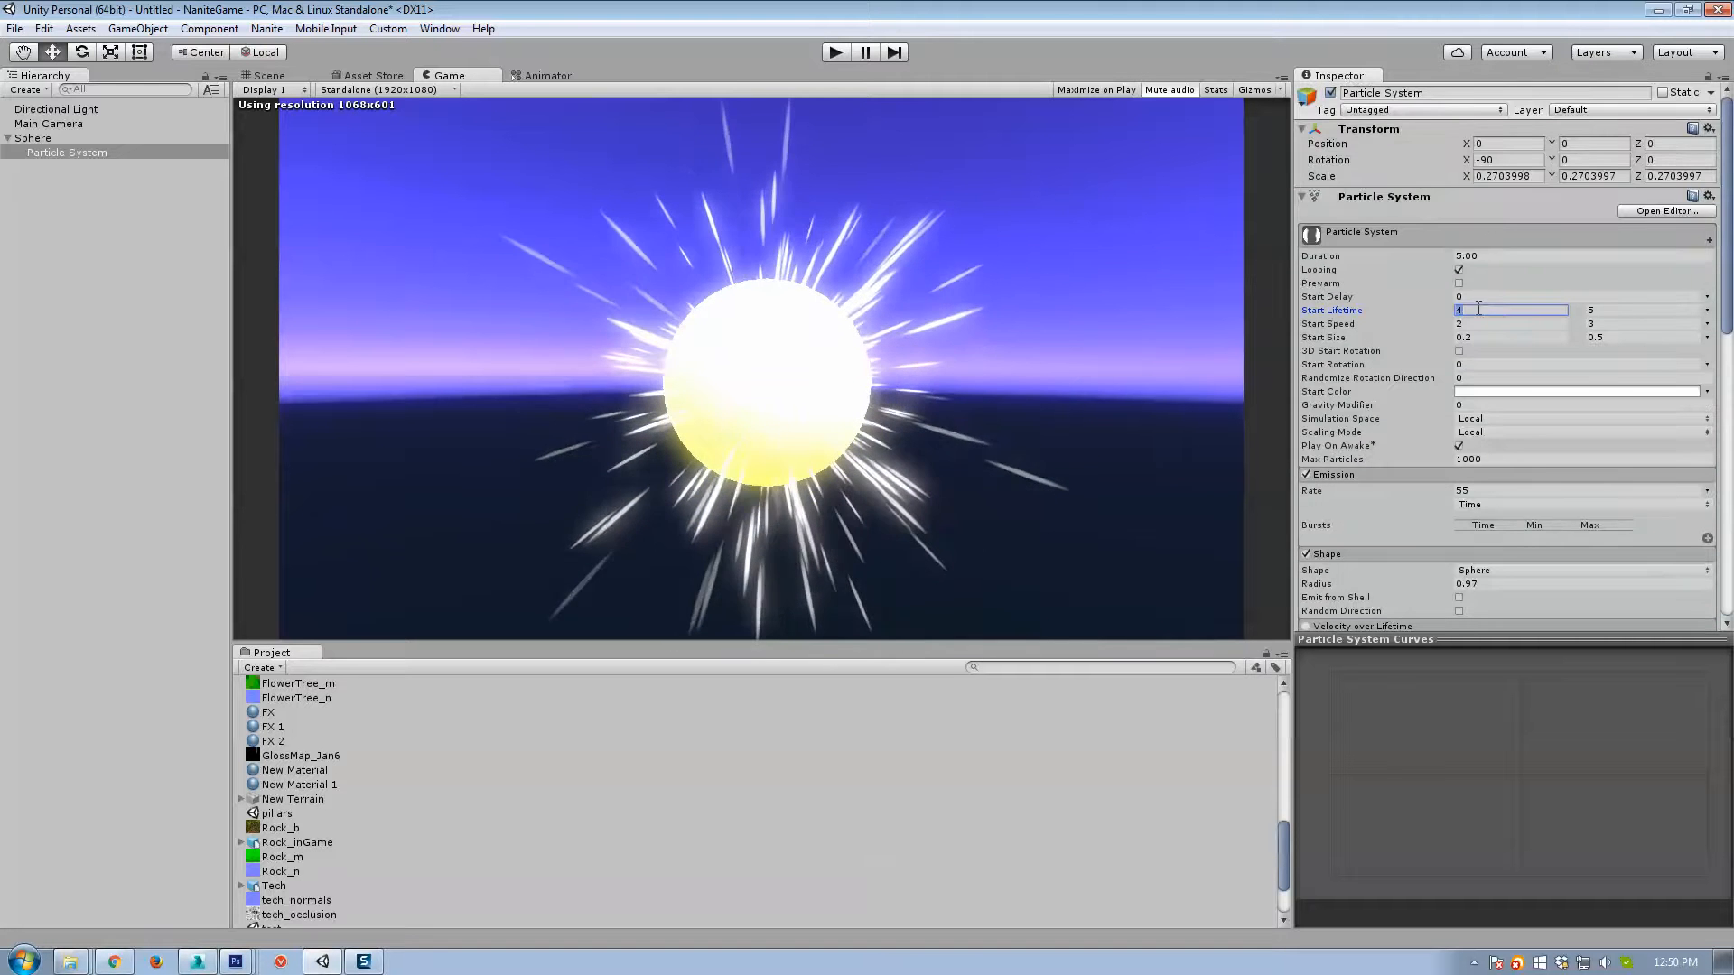
pyautogui.write('1')
pyautogui.click(1604, 323)
pyautogui.write('2')
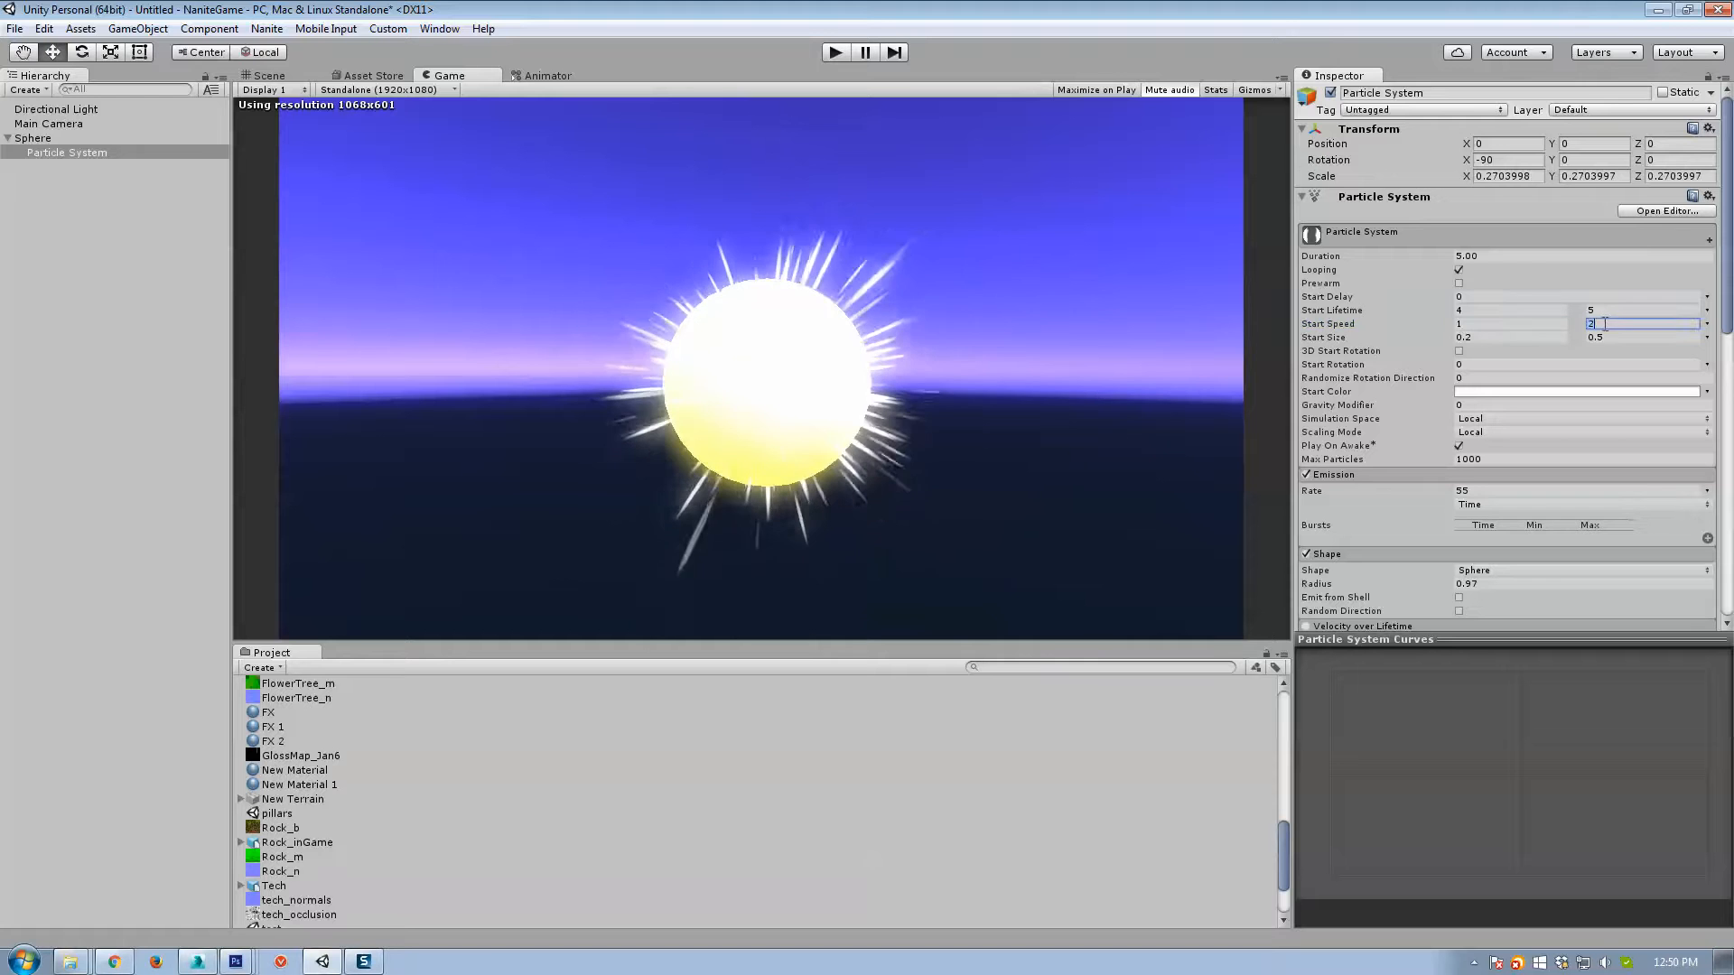
pyautogui.write('1')
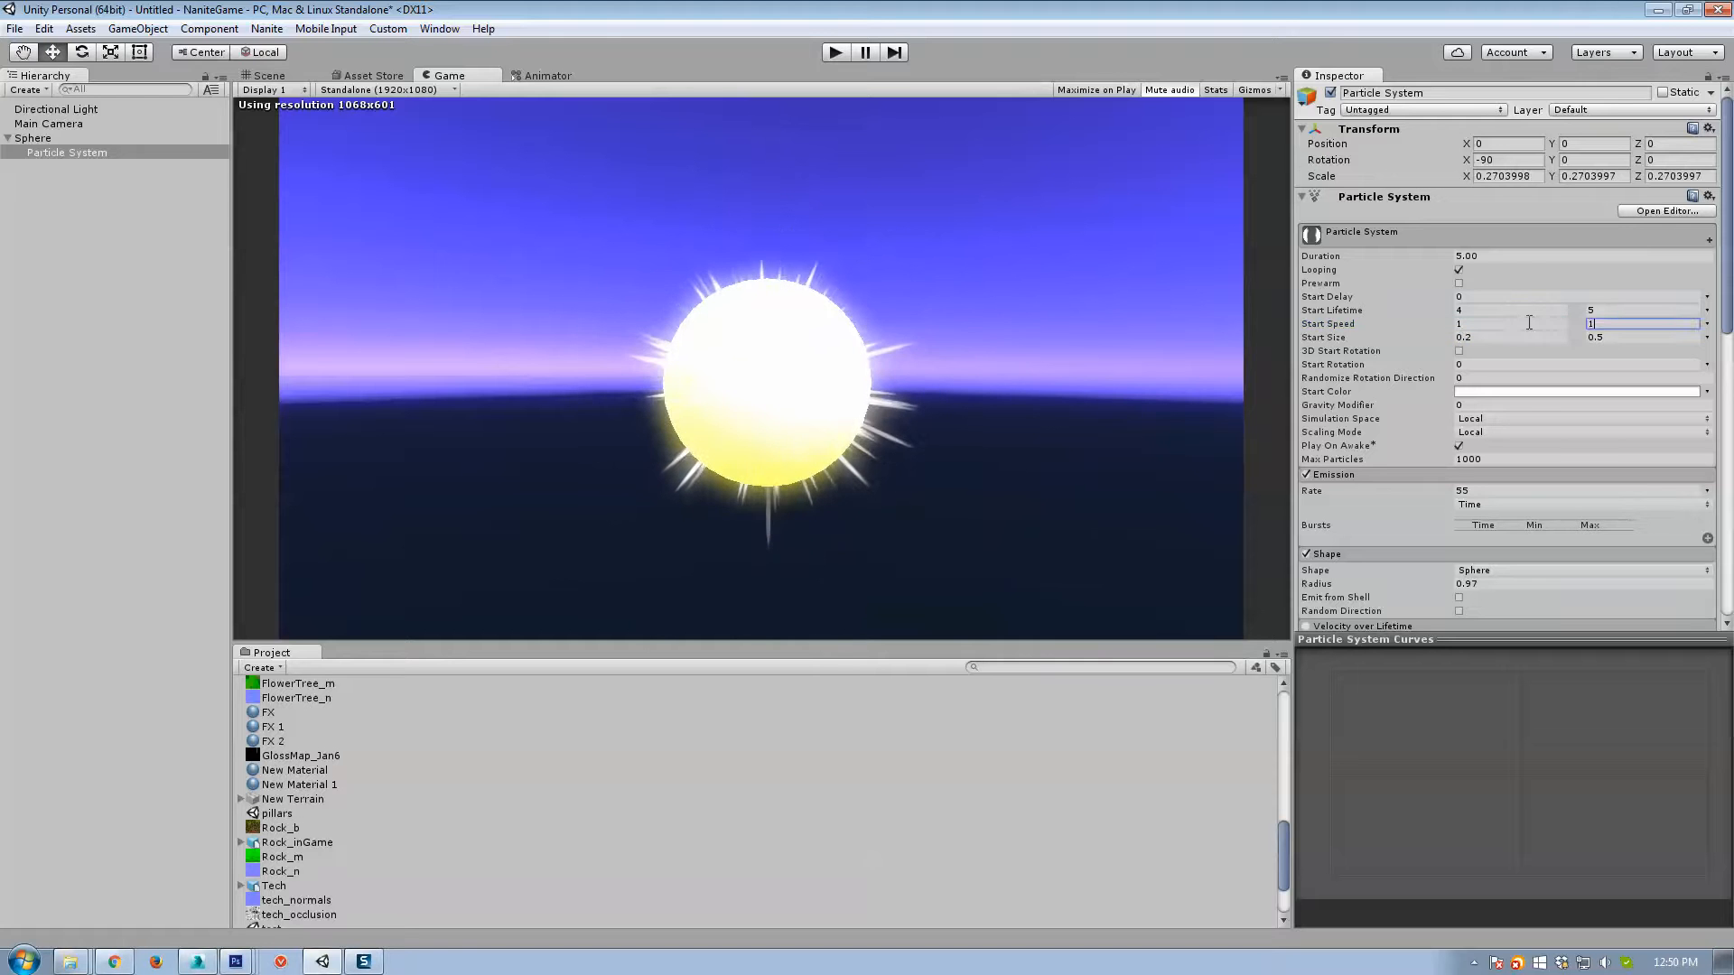
pyautogui.write('.5')
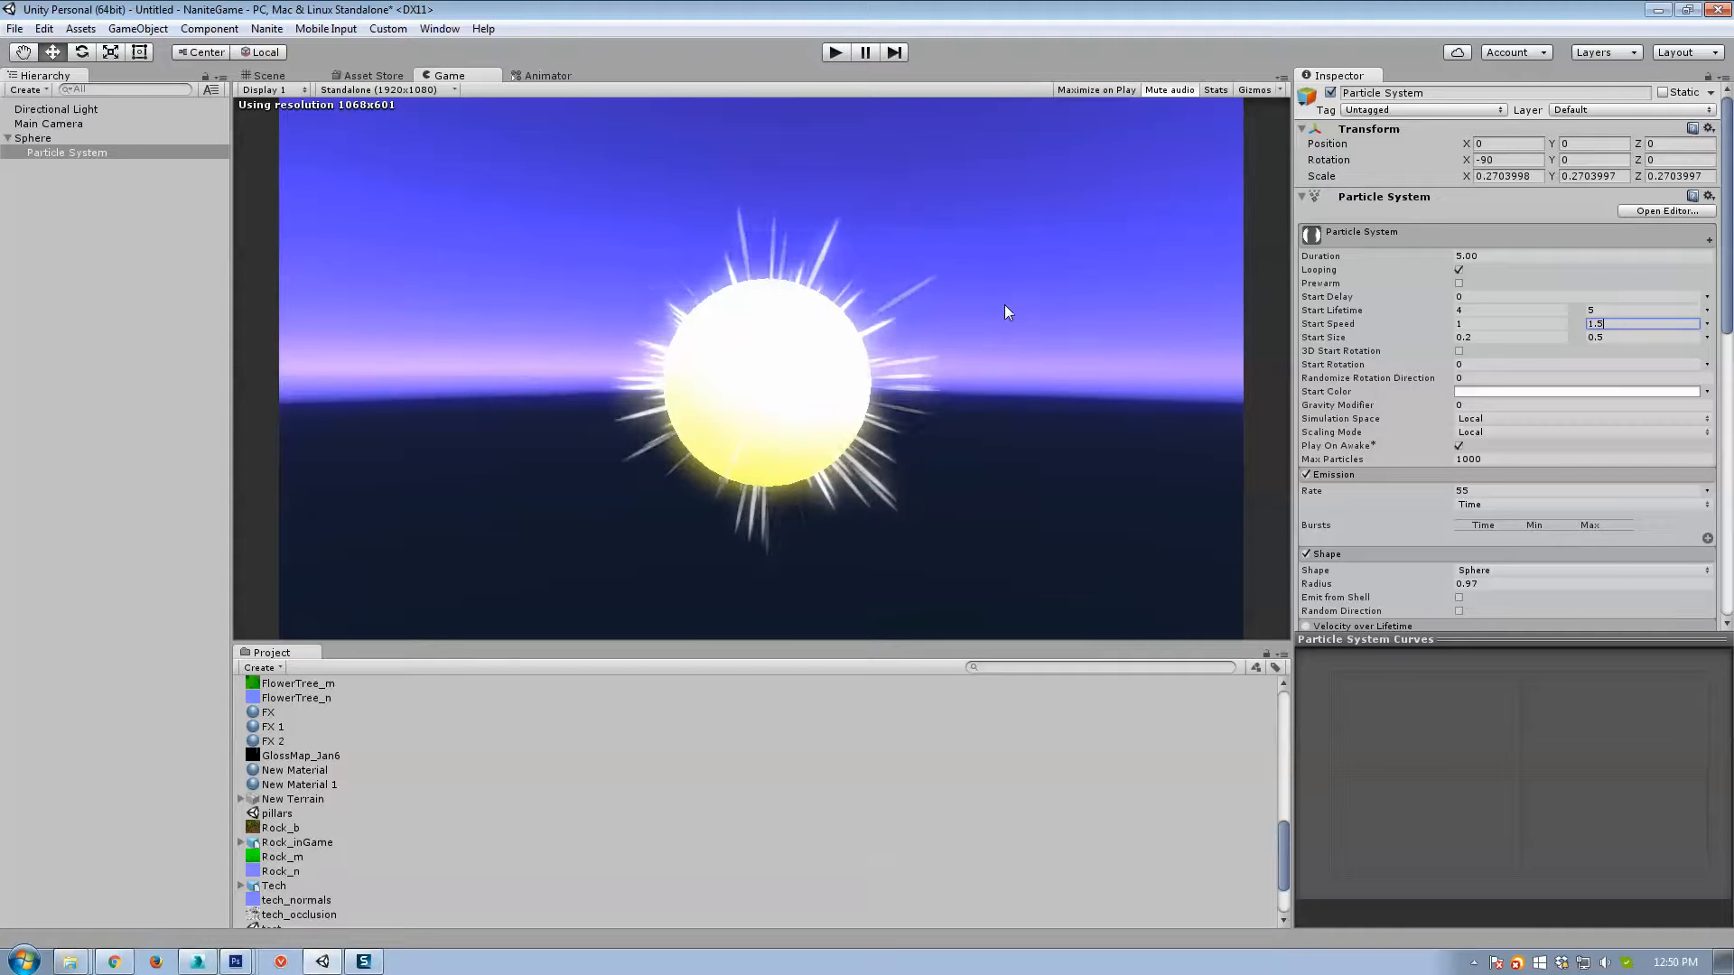
# Make Start Color random between two colors, keeping white and setting the second to orange FF9D34FF.
pyautogui.click(1705, 391)
pyautogui.click(1589, 445)
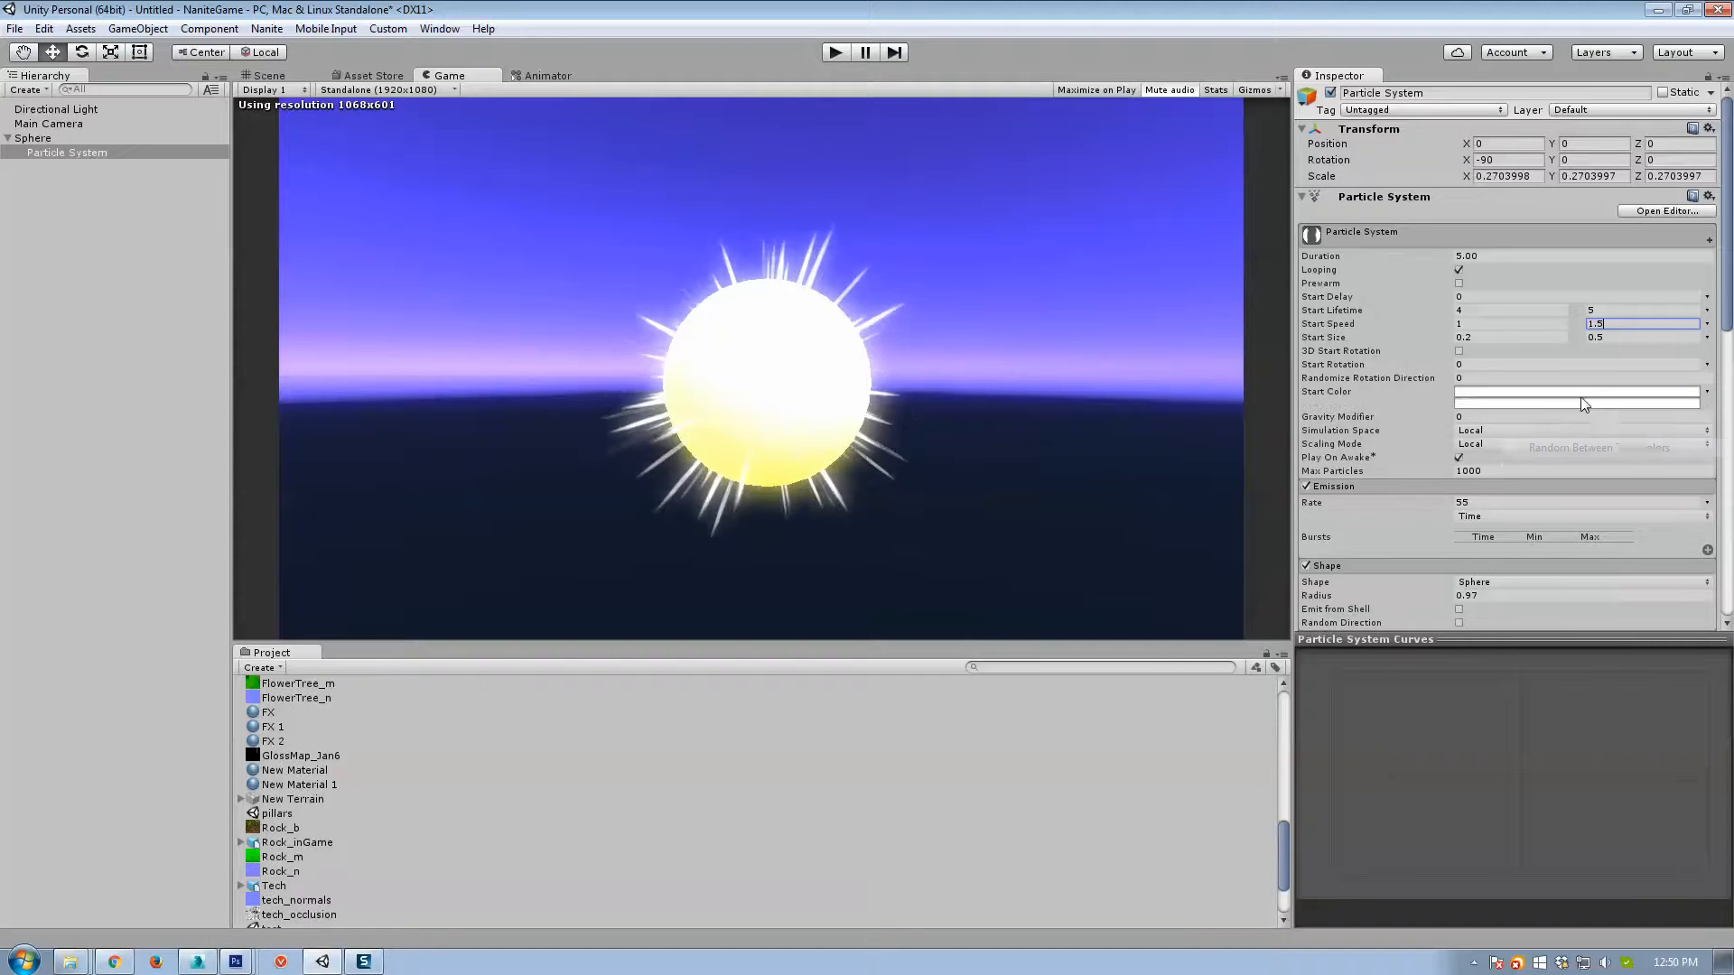
pyautogui.click(1578, 403)
pyautogui.click(303, 415)
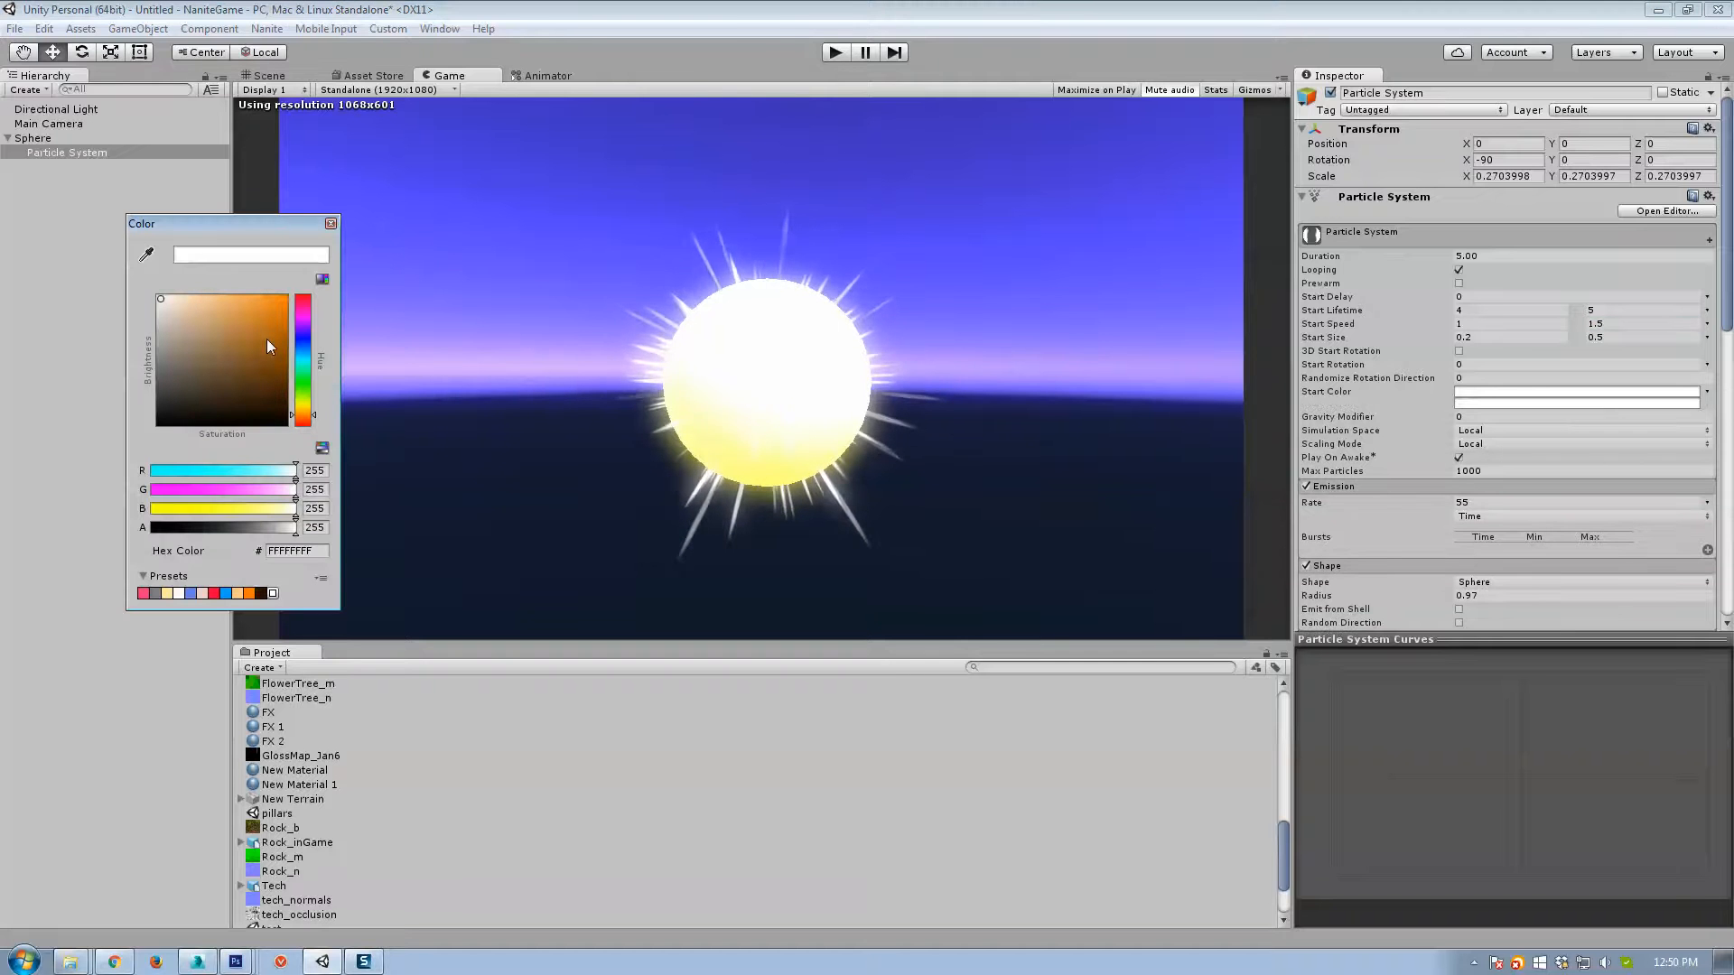
pyautogui.moveTo(268, 341); pyautogui.dragTo(259, 299)
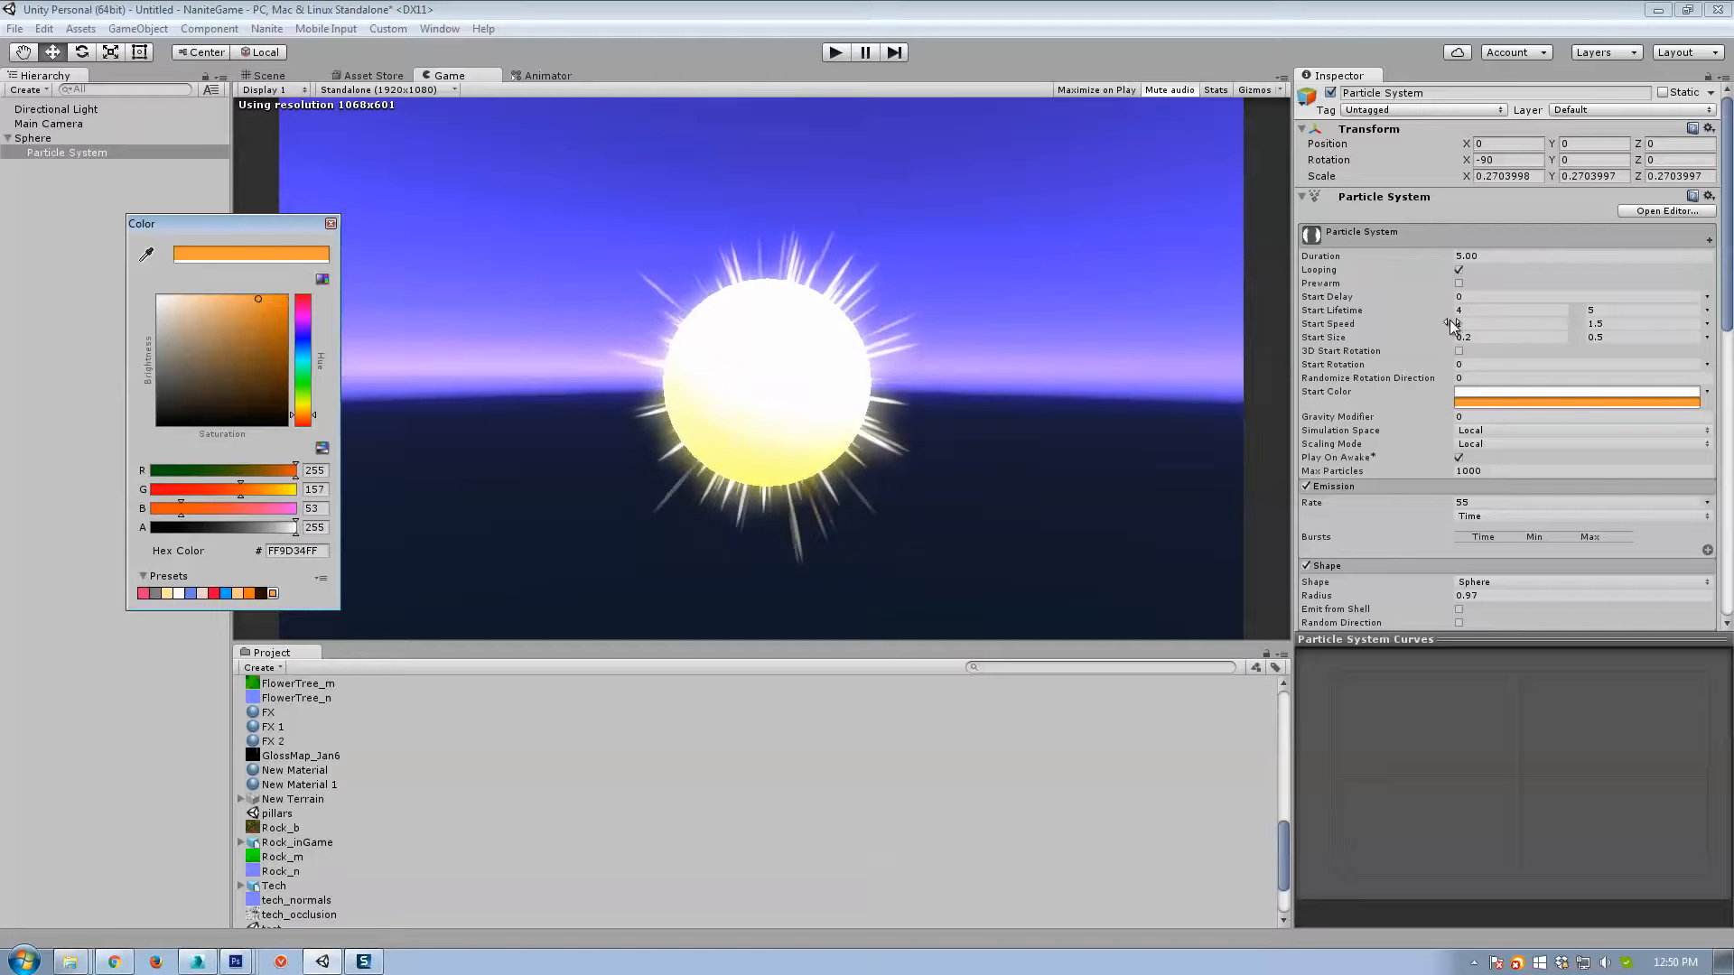
# Enable Size over Lifetime for the particles and expand the module to show its size curve.
pyautogui.scroll(-5, 1648, 486)
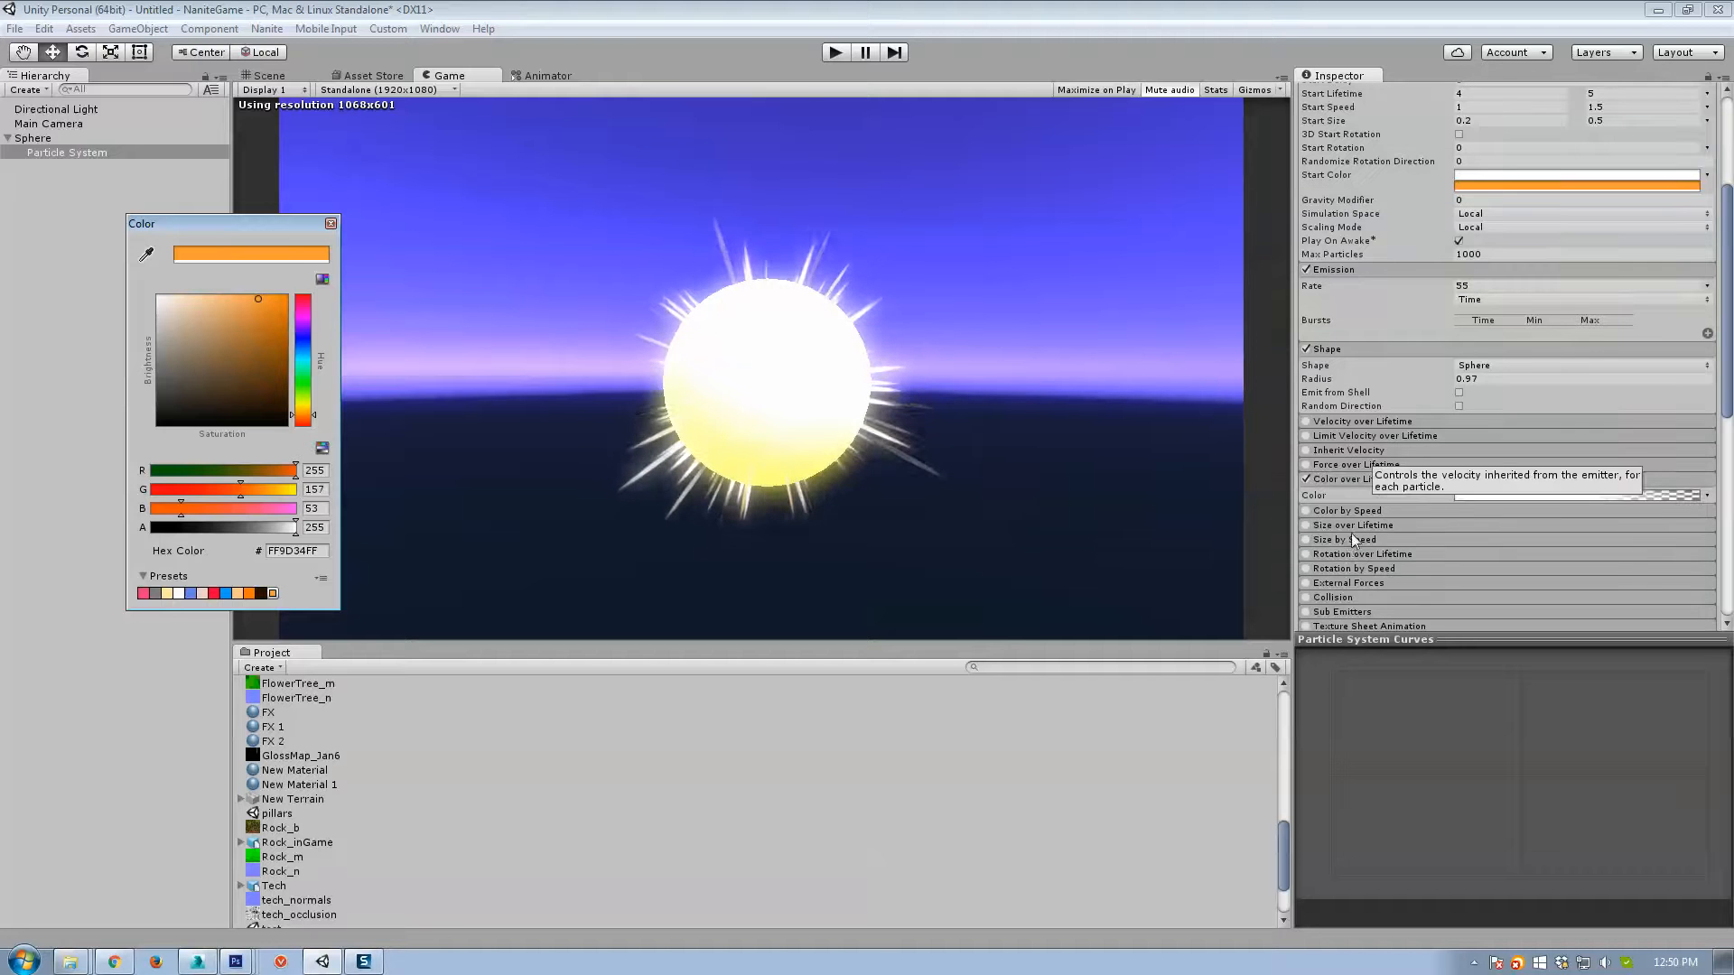
pyautogui.click(1306, 525)
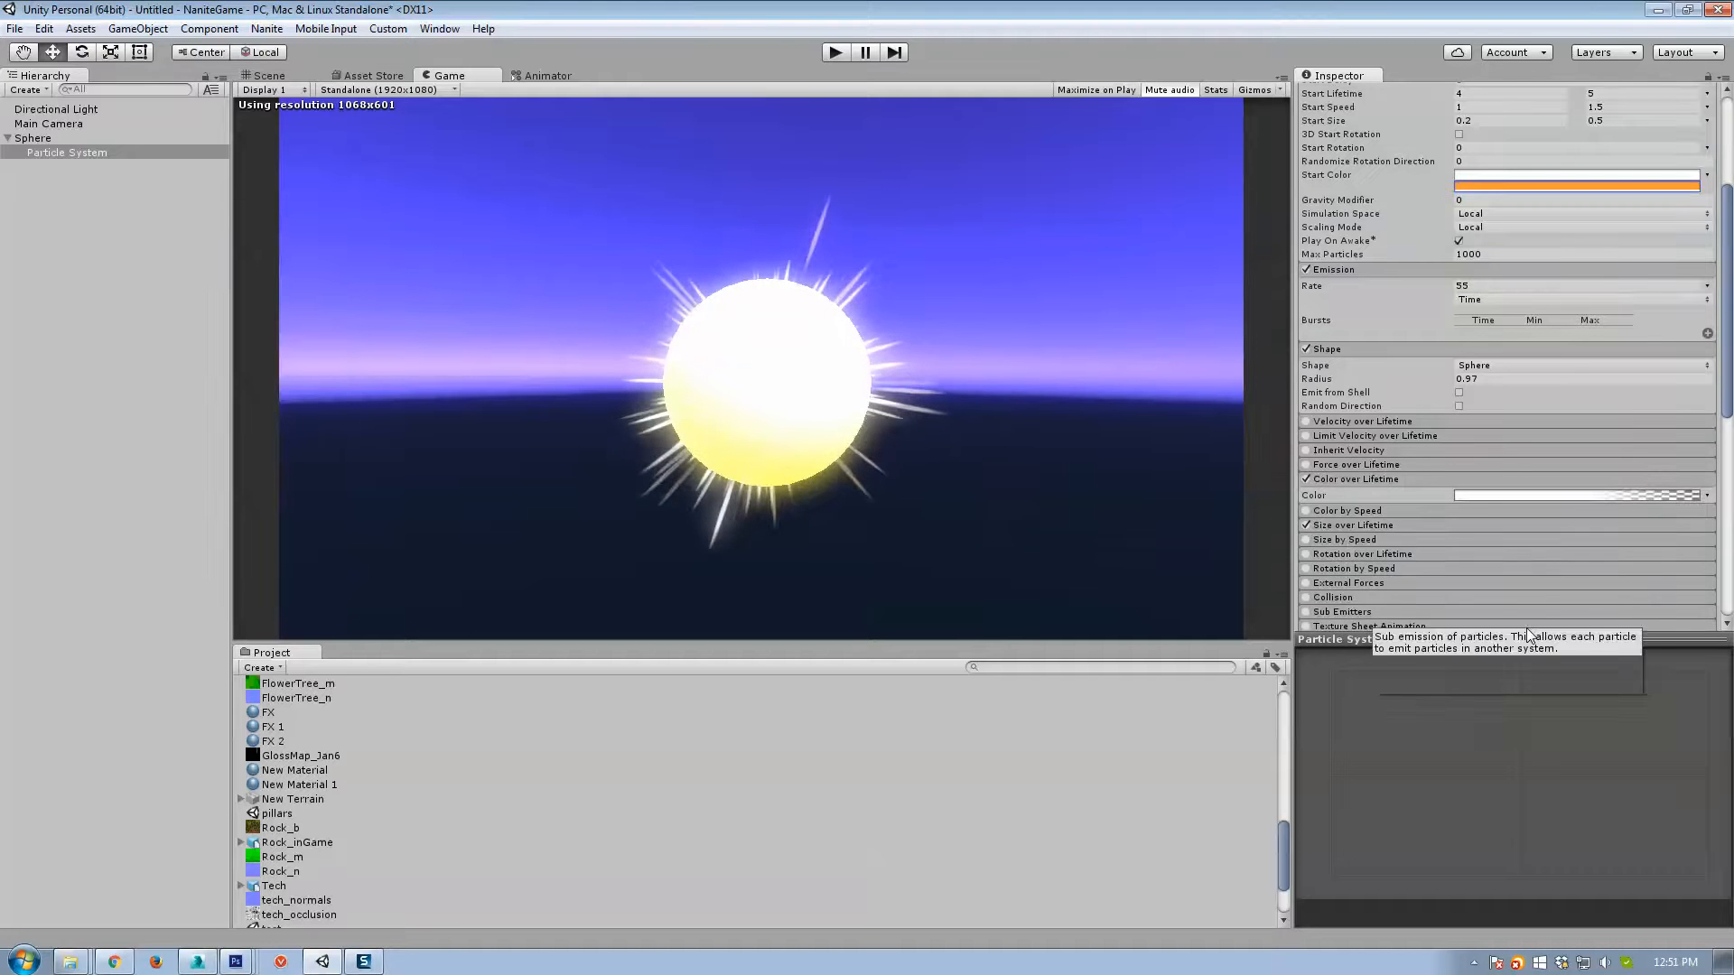
pyautogui.click(1480, 496)
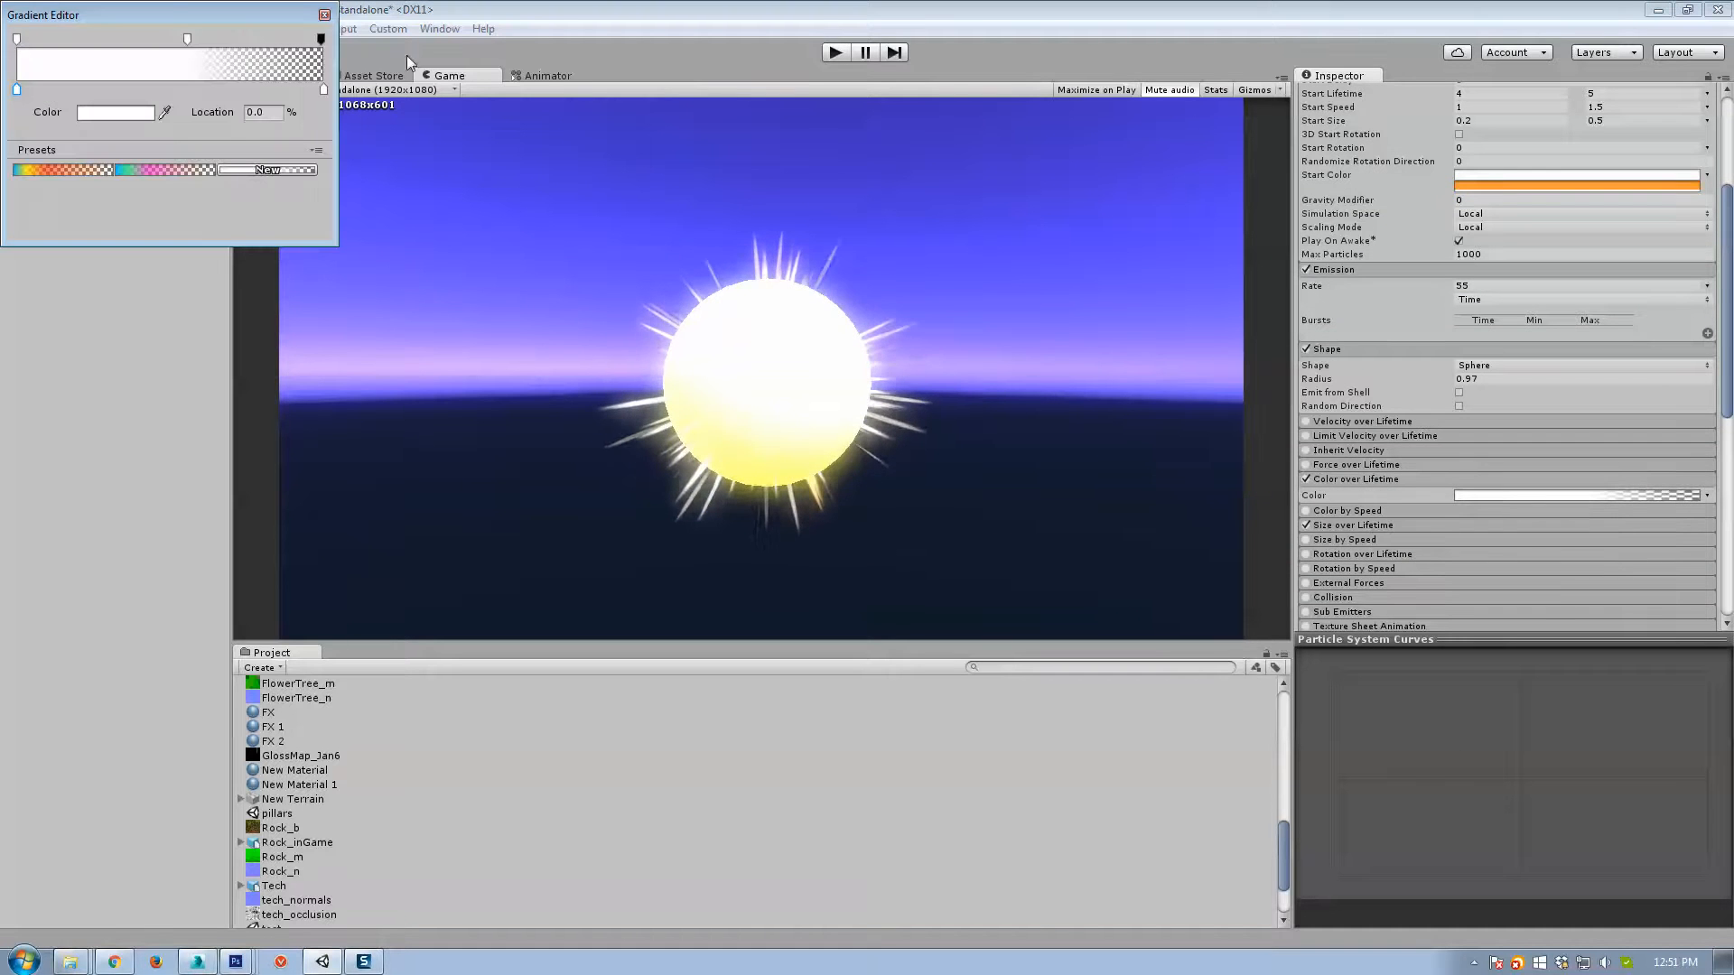
pyautogui.click(324, 15)
pyautogui.click(1374, 510)
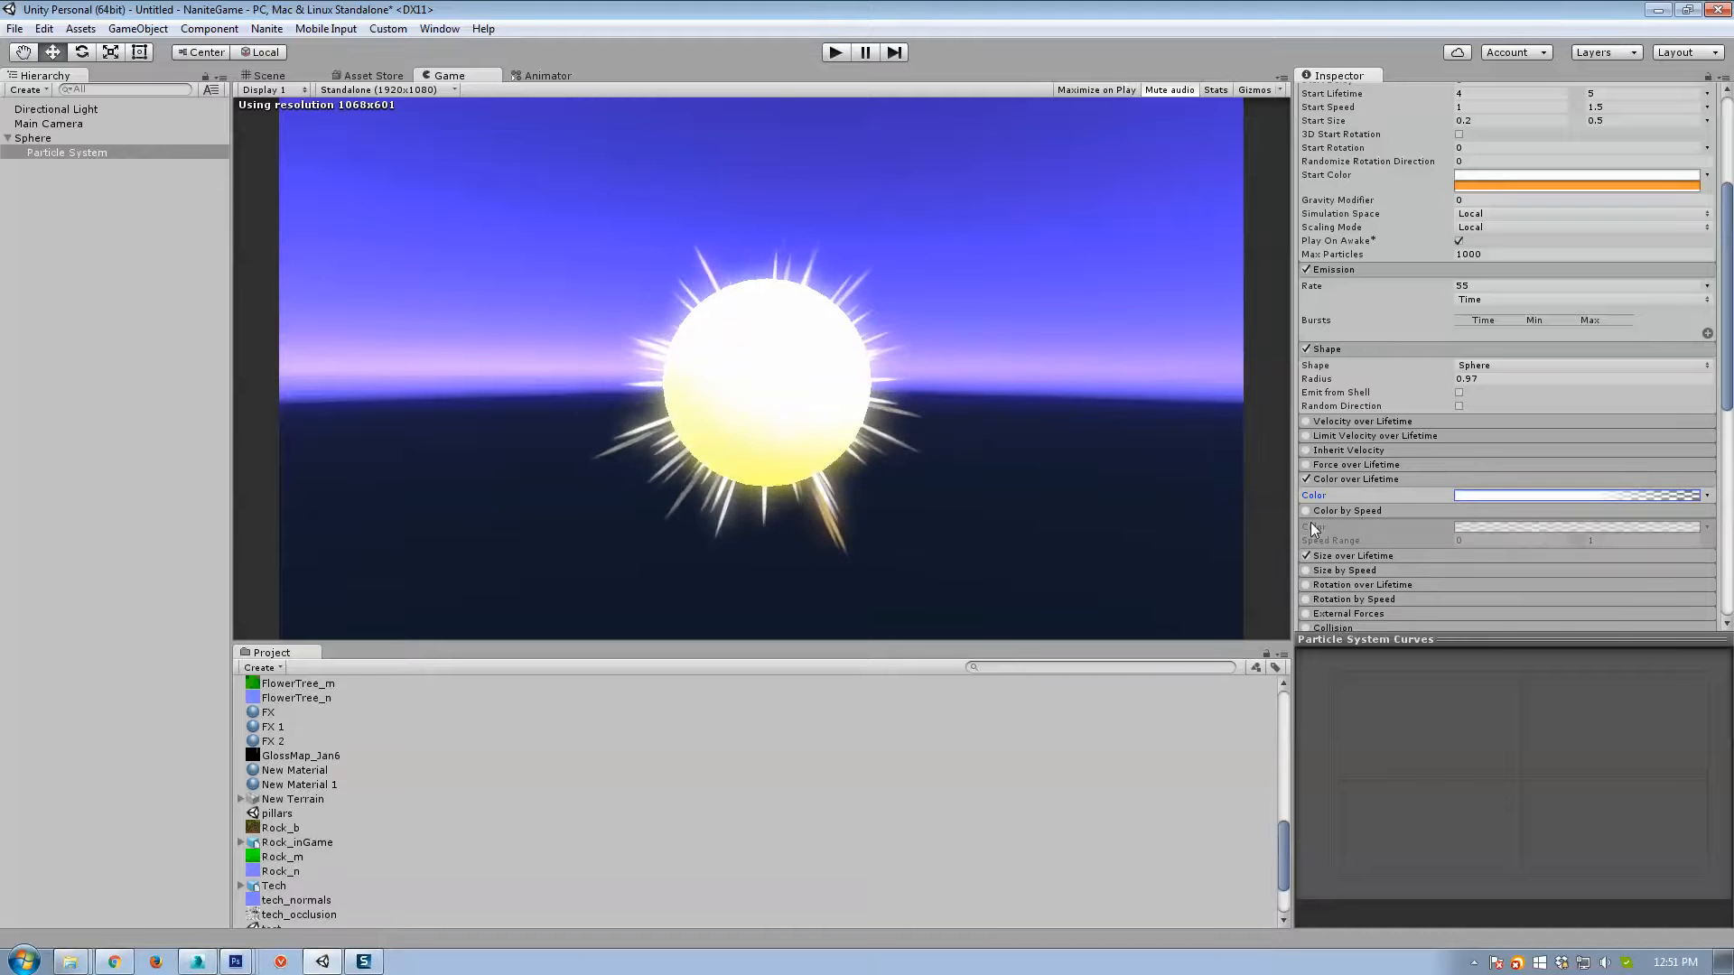
pyautogui.click(1350, 557)
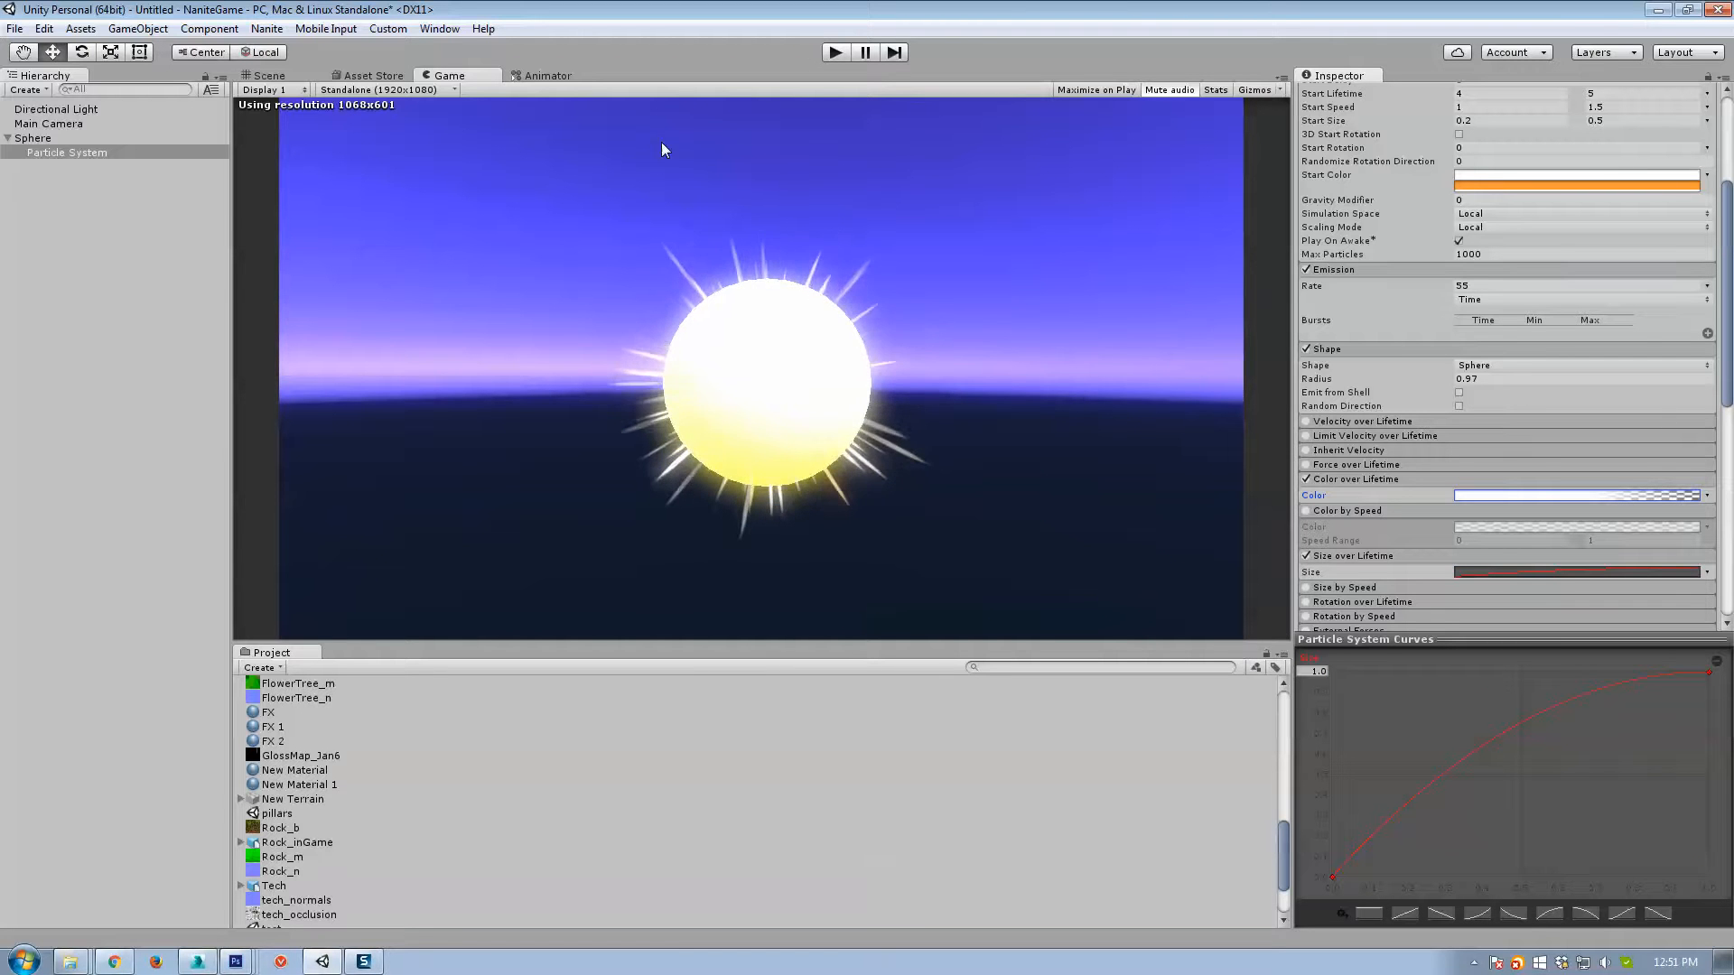
# Inspect the glowing sphere and its particles in the Scene view, focusing on the effect, and return to the Game view.
pyautogui.click(281, 76)
pyautogui.keyDown('alt'); pyautogui.moveTo(537, 307); pyautogui.dragTo(925, 395); pyautogui.keyUp('alt')
pyautogui.press('f')
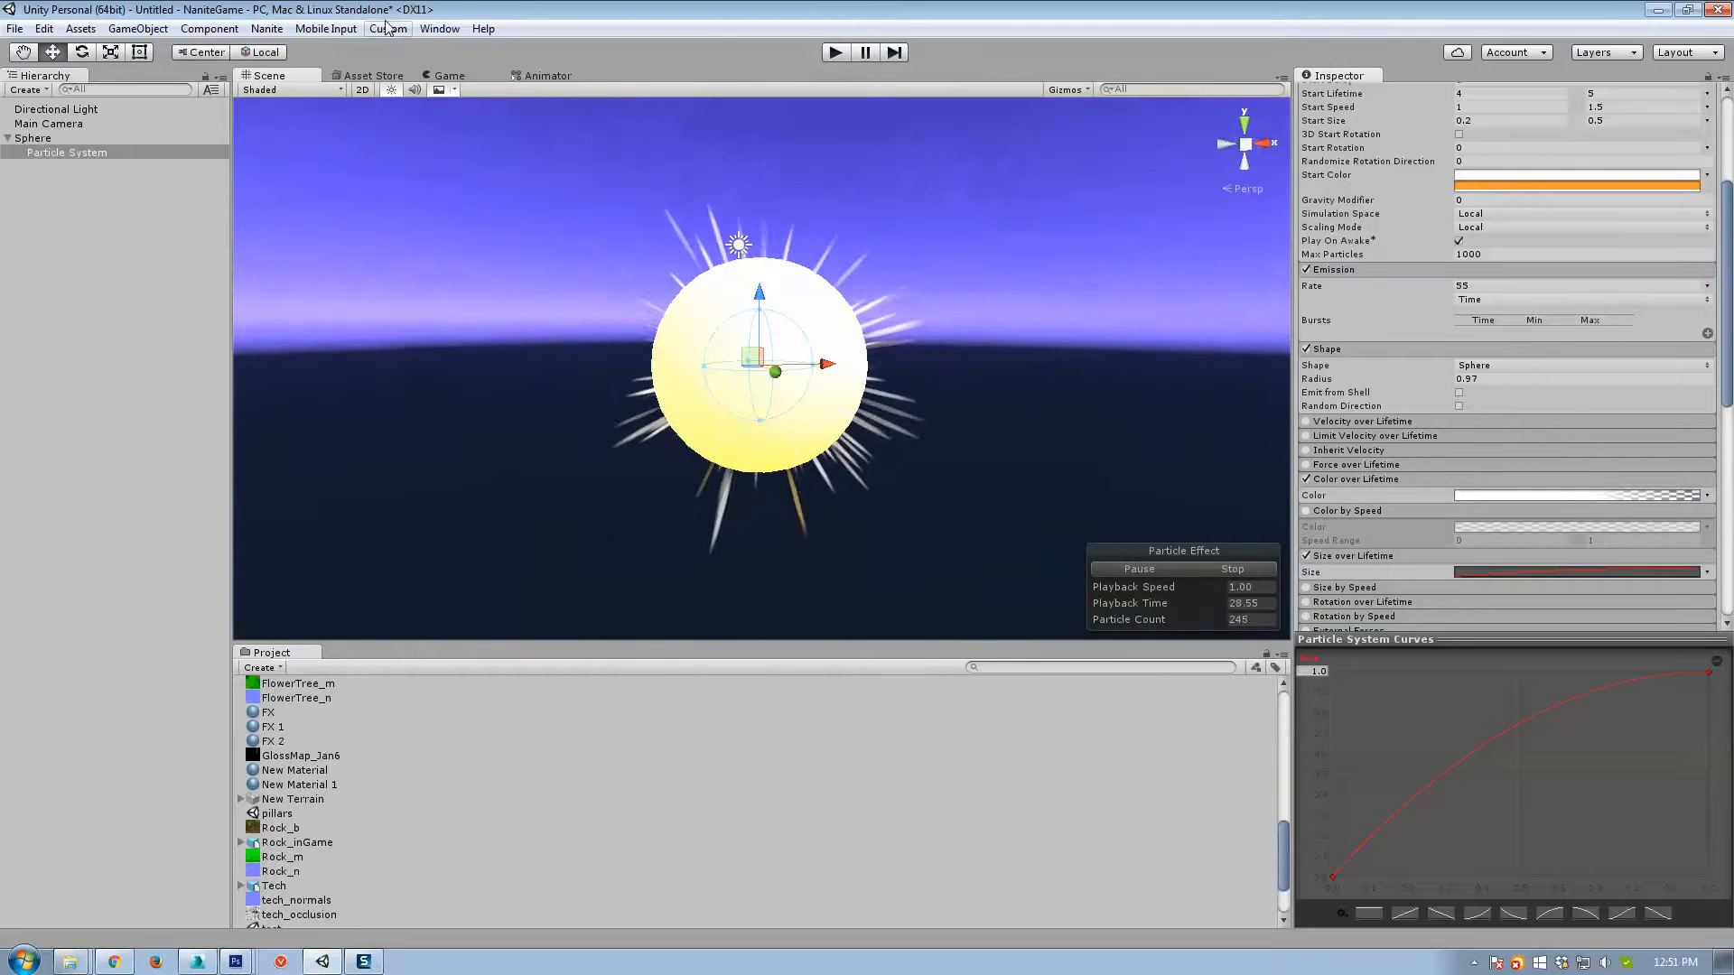
pyautogui.click(449, 76)
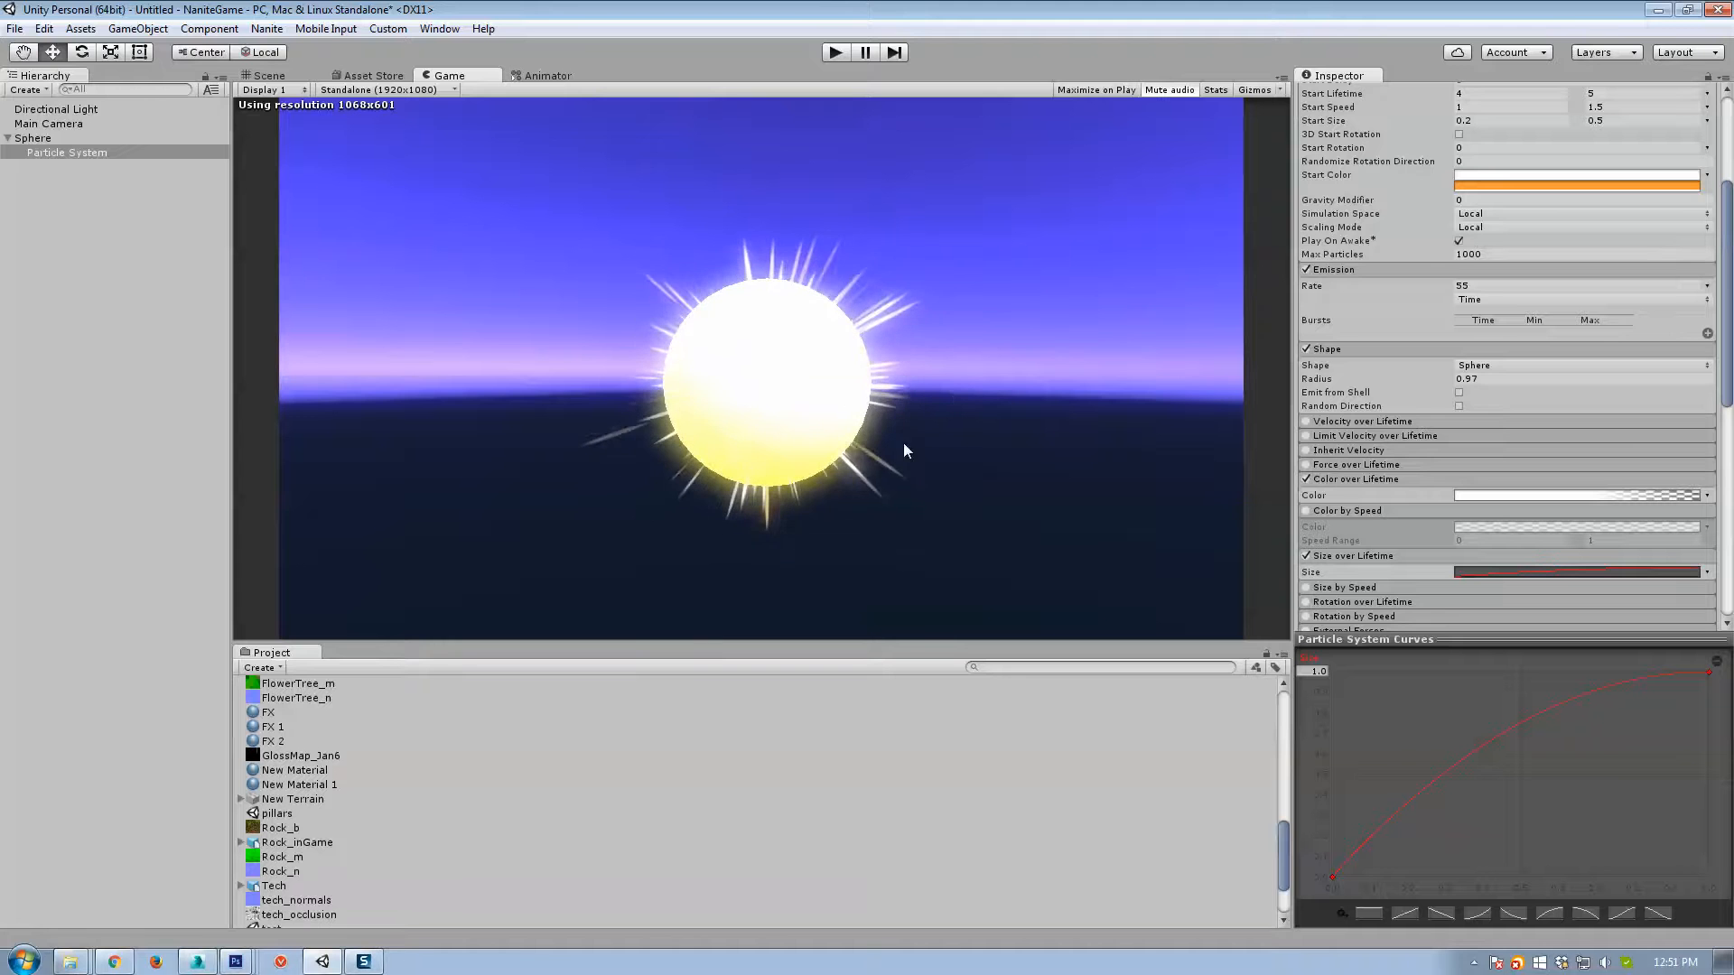
# Duplicate the Particle System under the Sphere.
pyautogui.click(40, 138)
pyautogui.click(45, 155)
pyautogui.hotkey('ctrl', 'd')
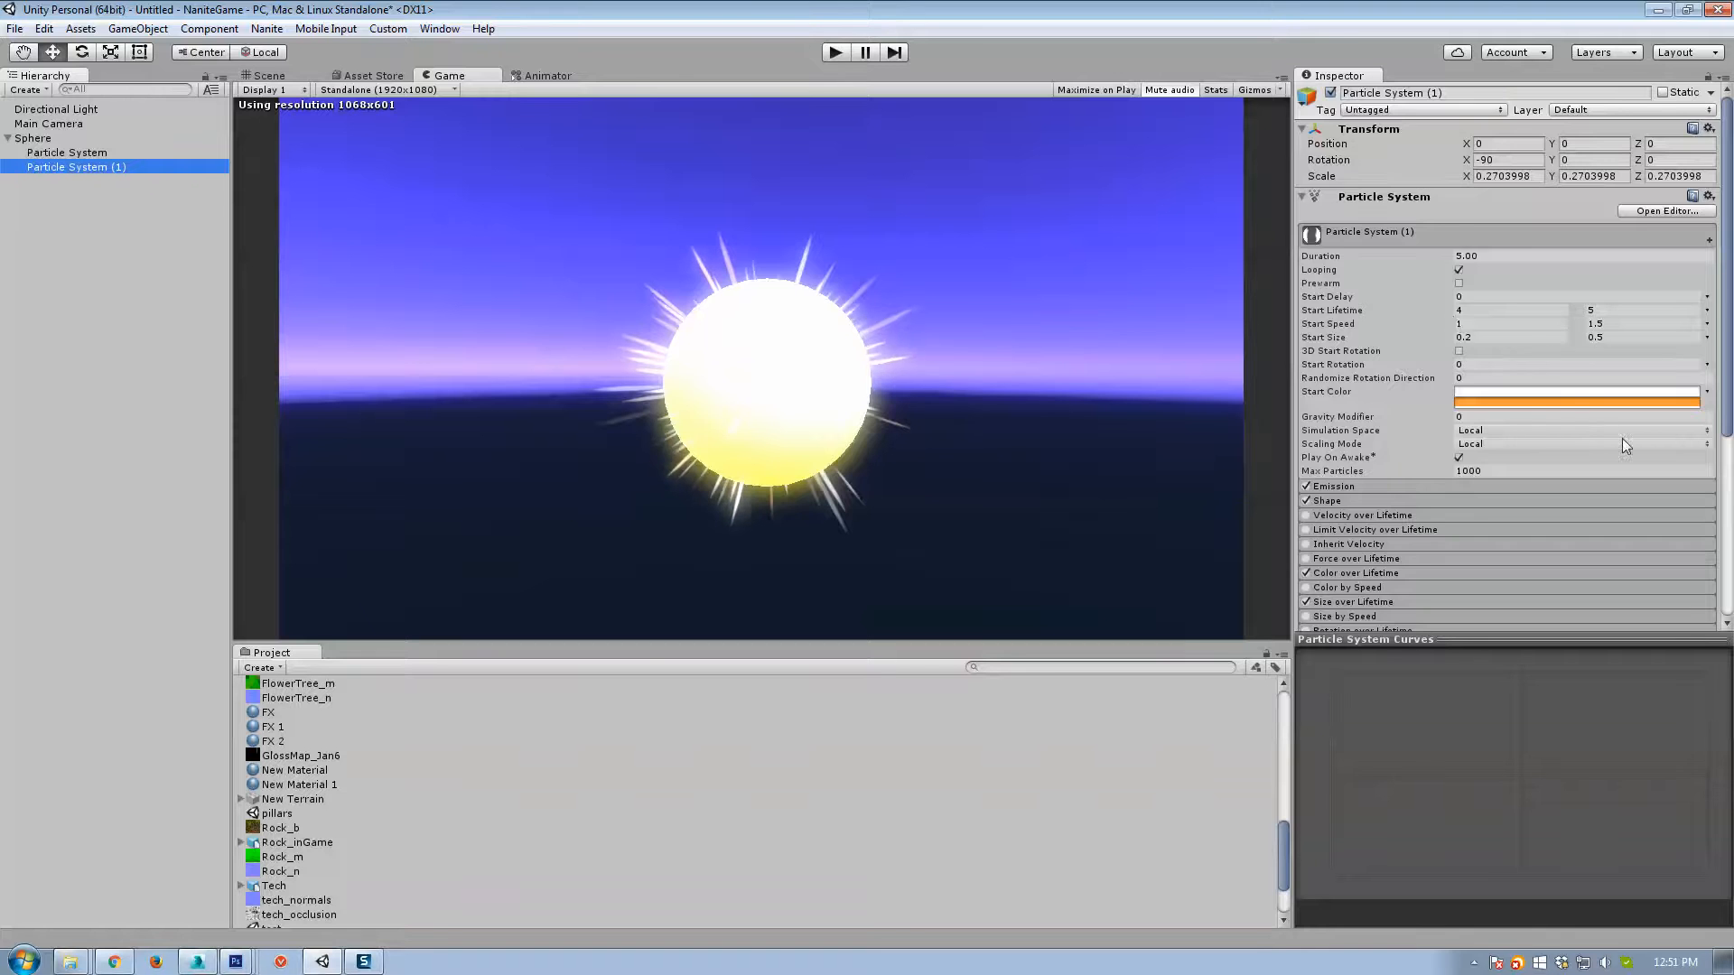
# Change the duplicated particle system's Render Mode from stretched to plain Billboard in its Renderer module.
pyautogui.scroll(-5, 1622, 437)
pyautogui.click(1363, 433)
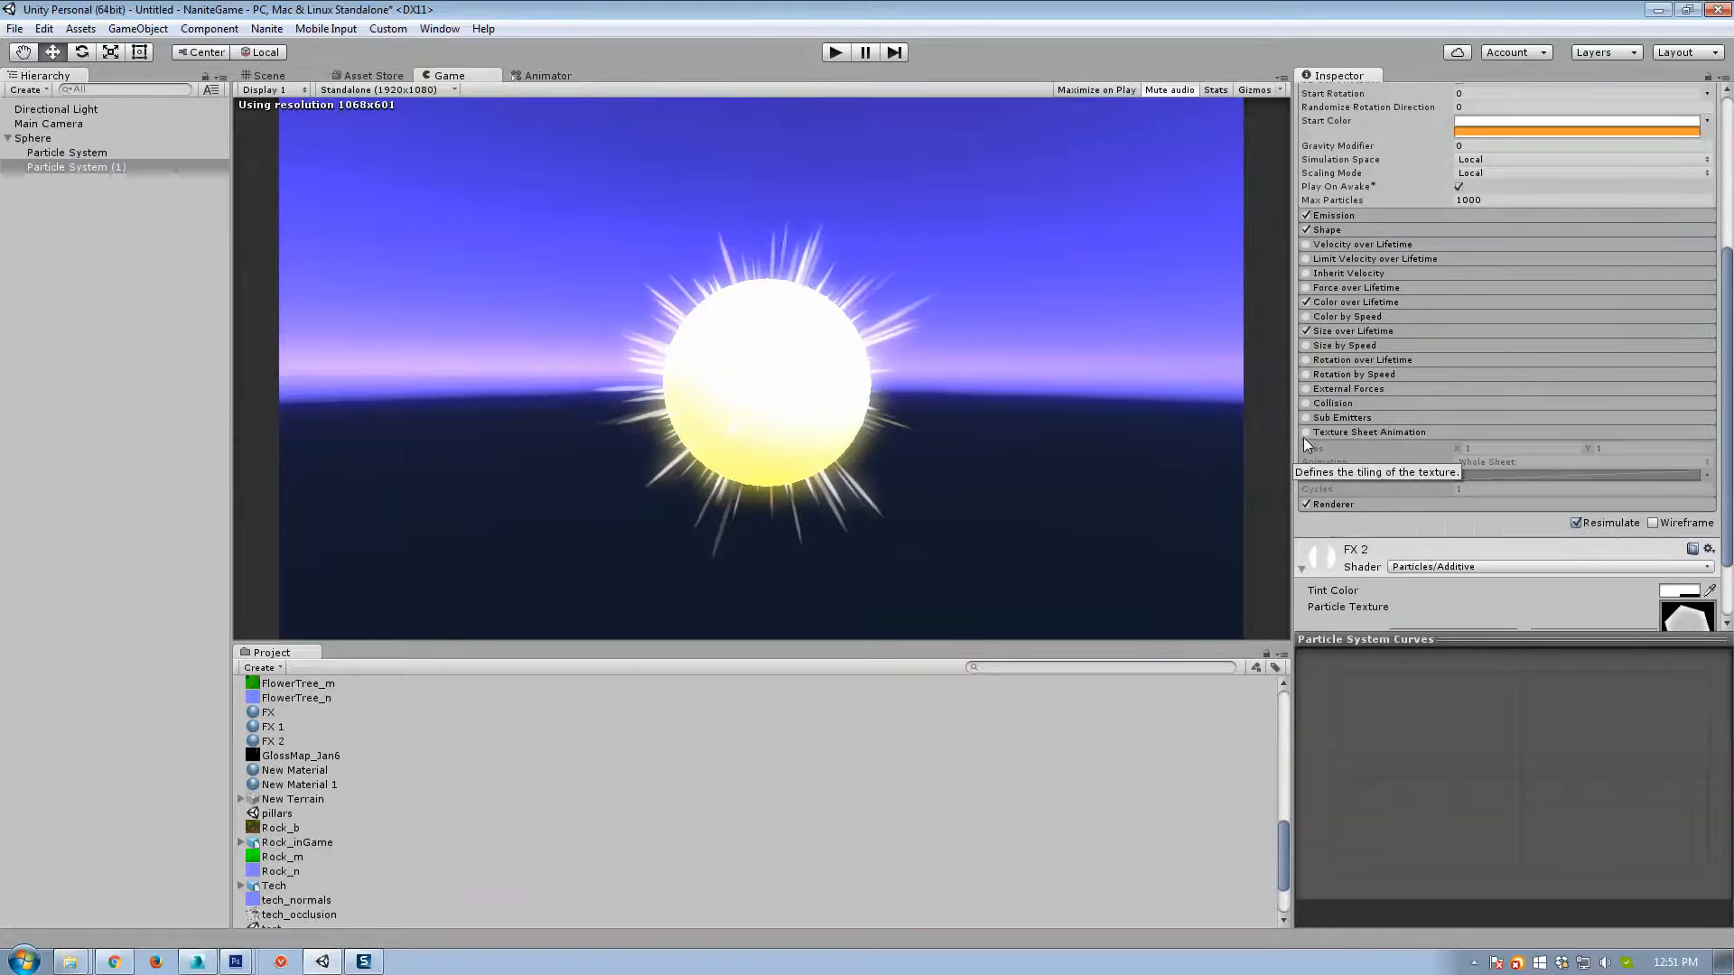
pyautogui.click(1323, 433)
pyautogui.click(1363, 446)
pyautogui.click(1504, 462)
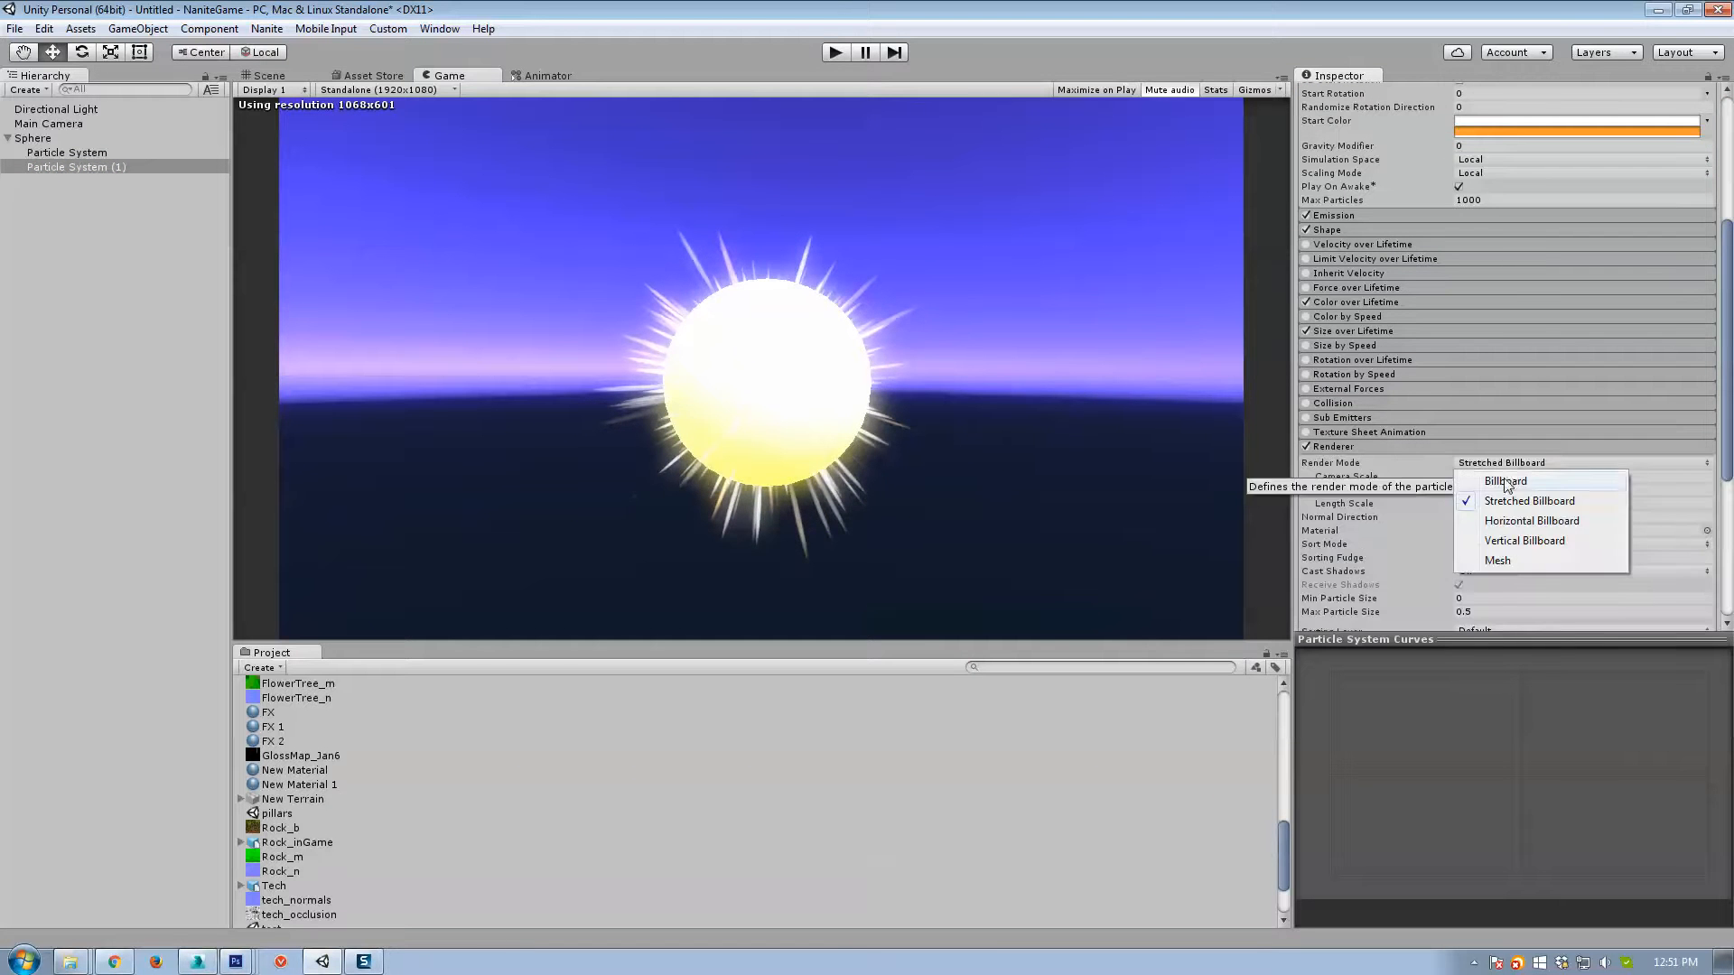
pyautogui.click(1506, 482)
# Set the duplicated particle system's Start Speed range to a minimum of 2 and a maximum of 3.
pyautogui.scroll(5, 1533, 371)
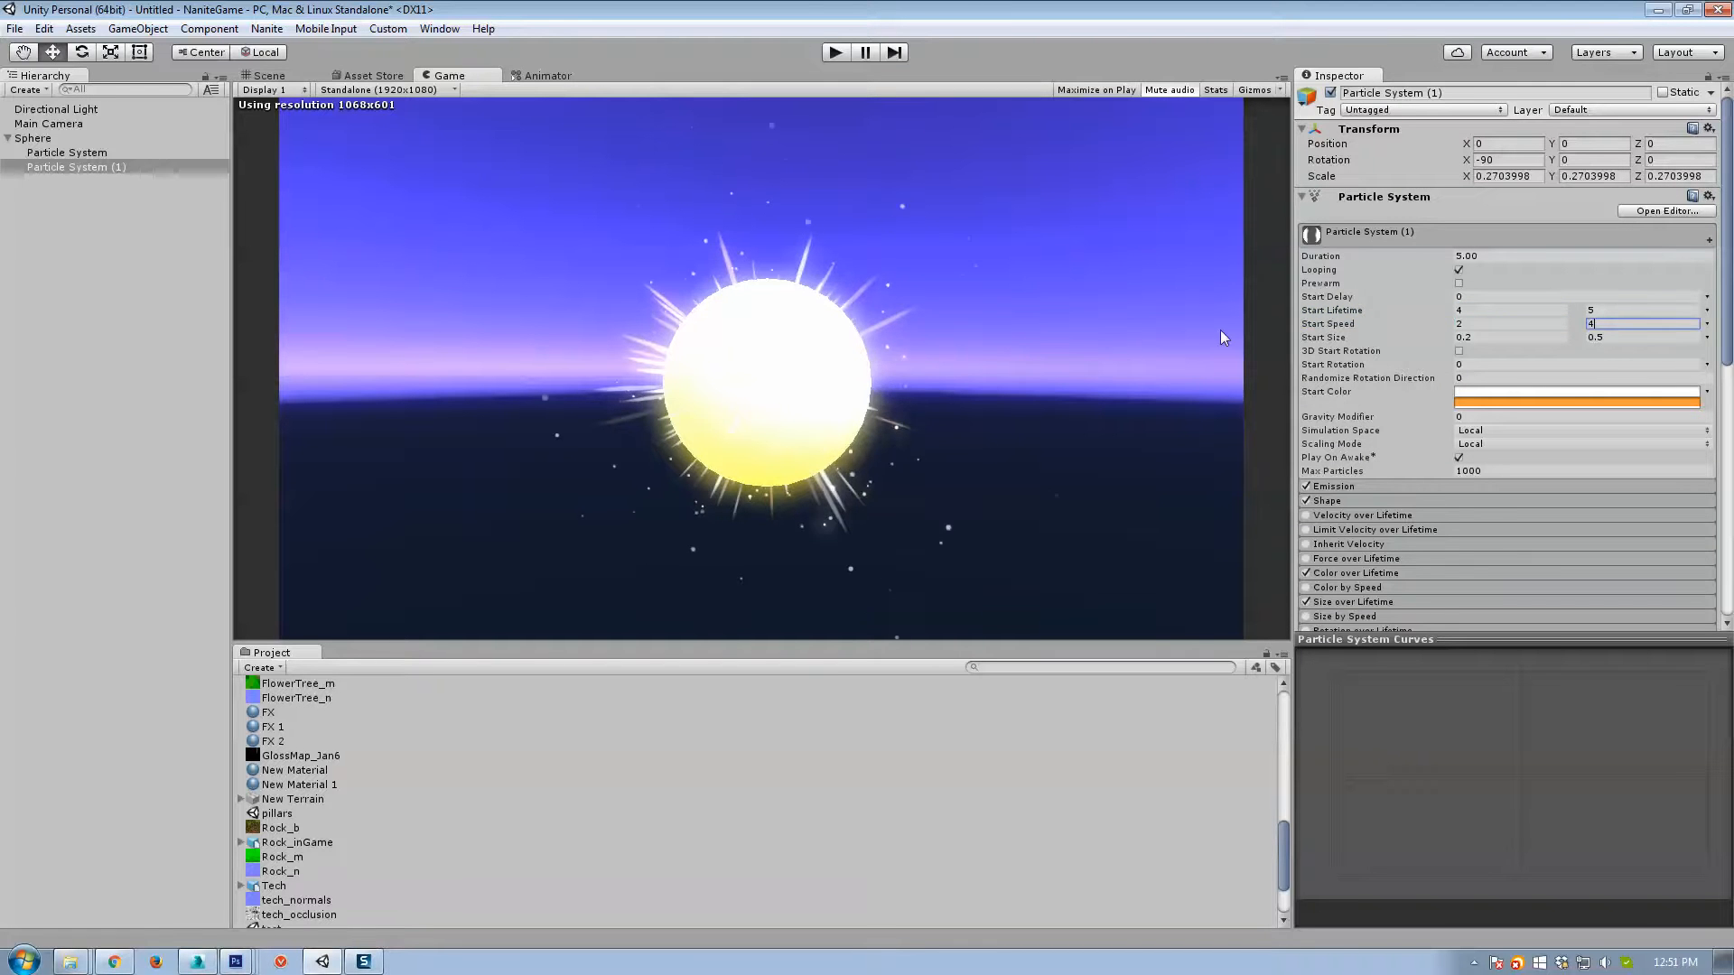
pyautogui.press('Return')
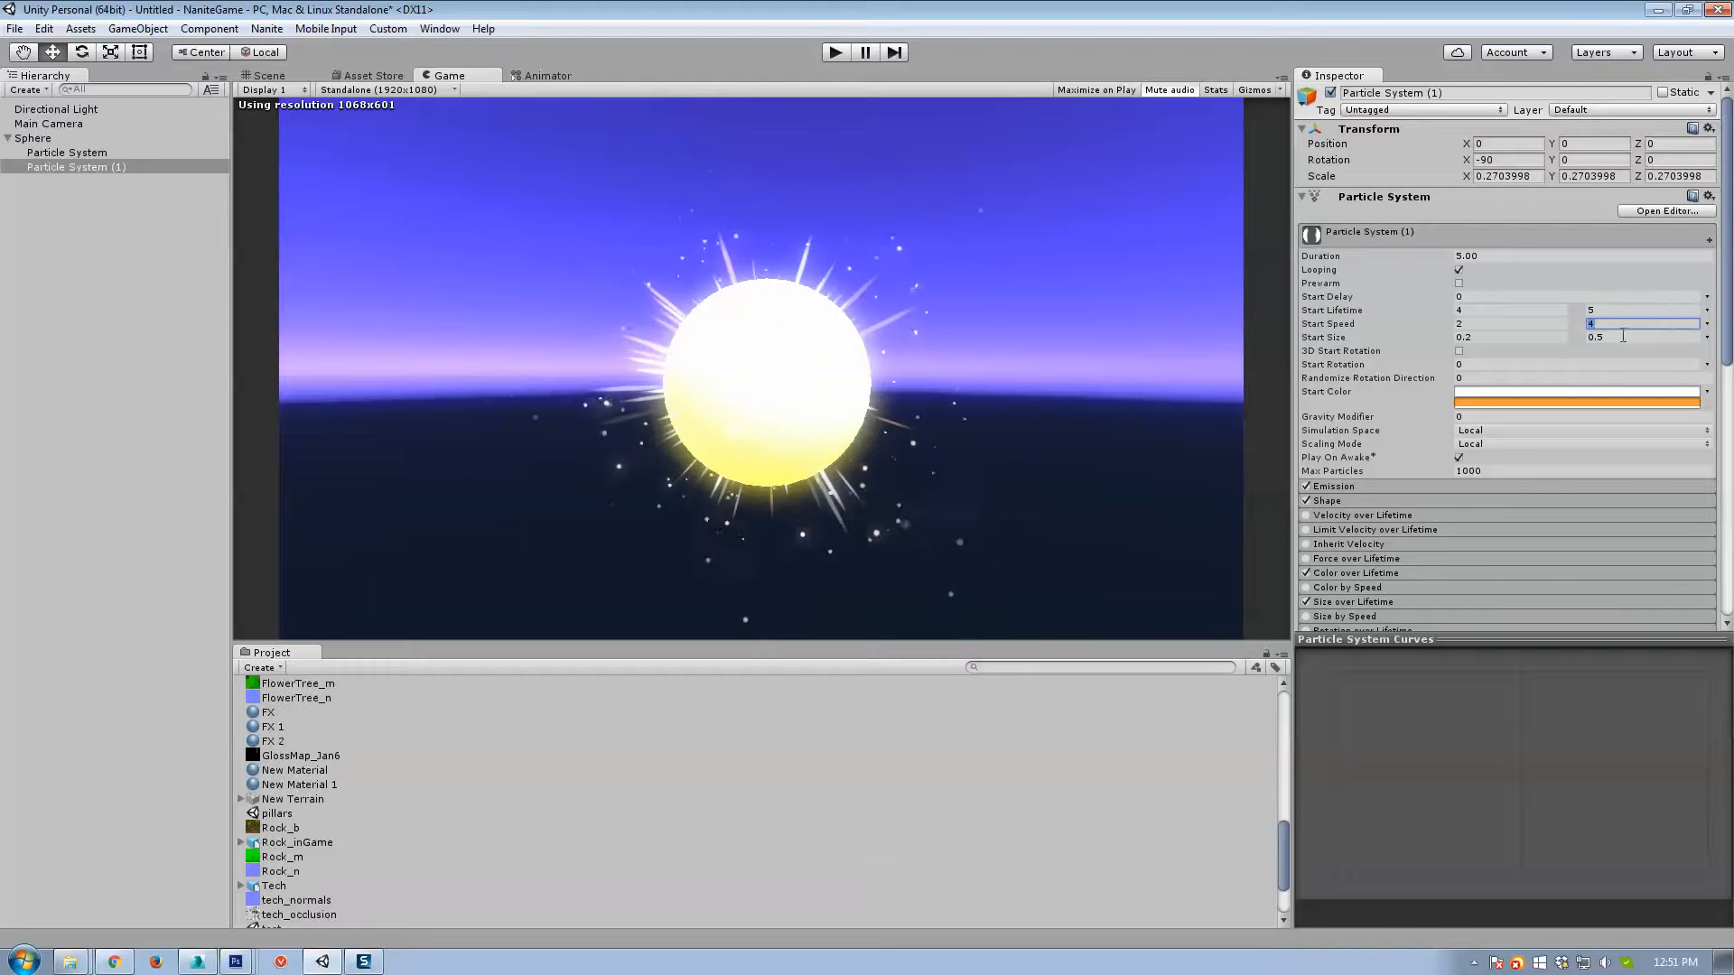
pyautogui.click(1504, 323)
pyautogui.write('1')
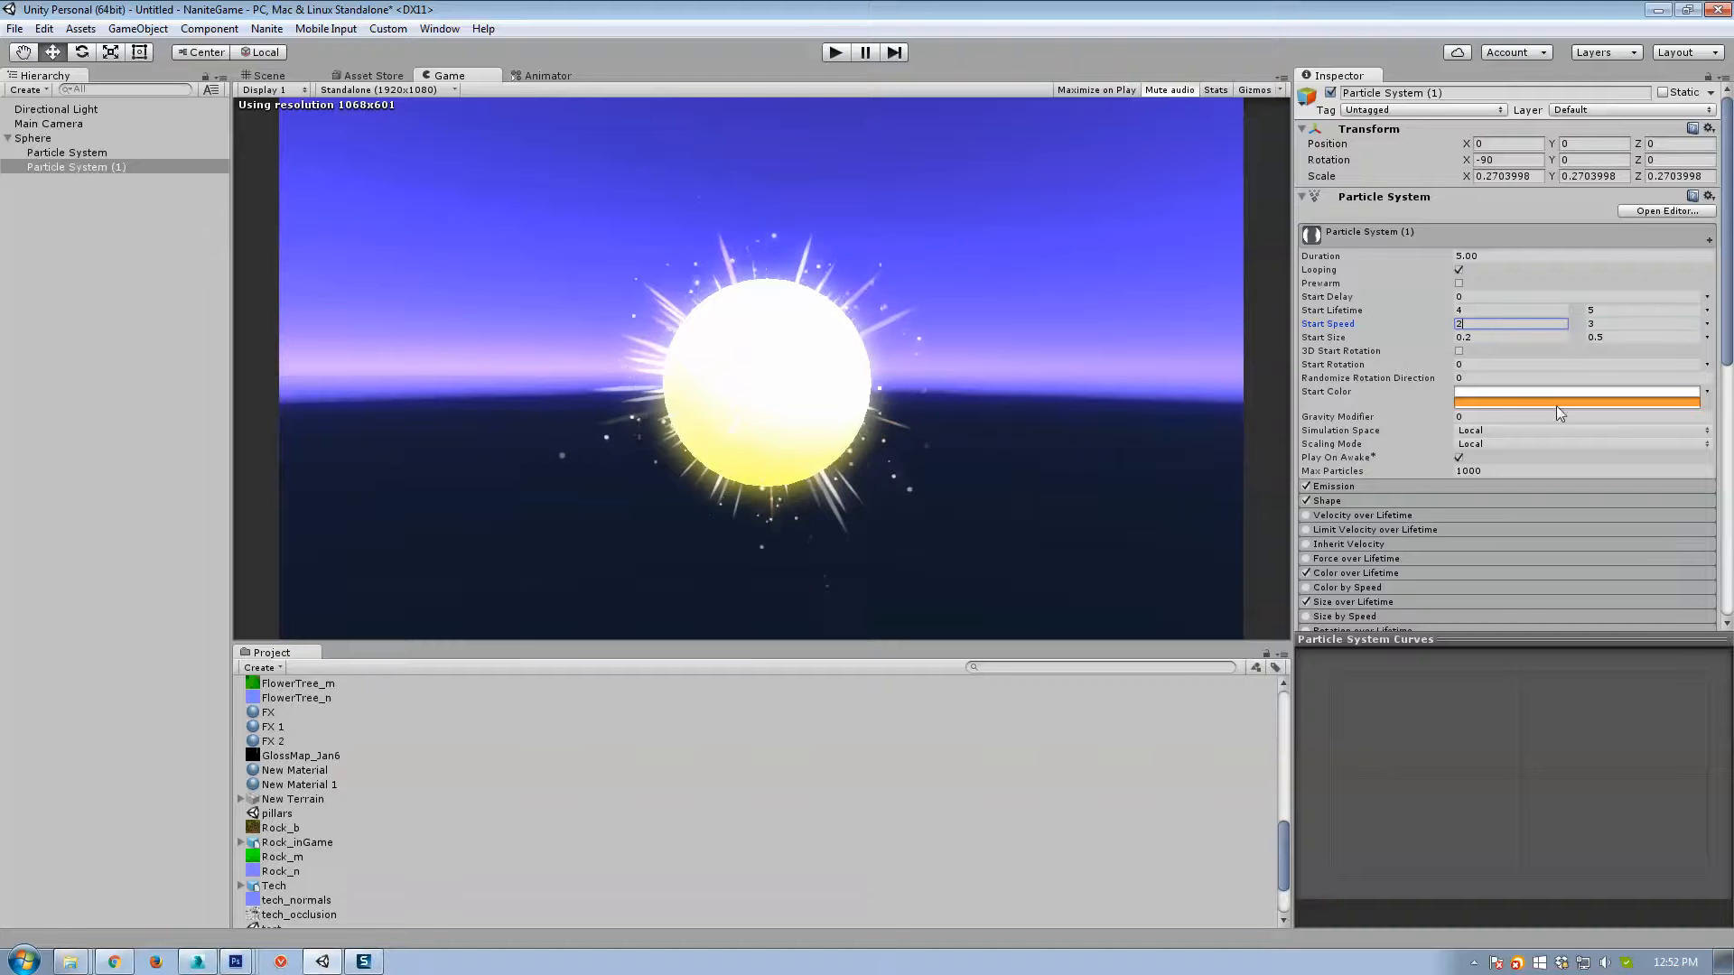
# Enable Limit Velocity over Lifetime on the duplicated particles, with Speed 1.62 and Dampen 0.12.
pyautogui.click(1326, 529)
pyautogui.click(1306, 529)
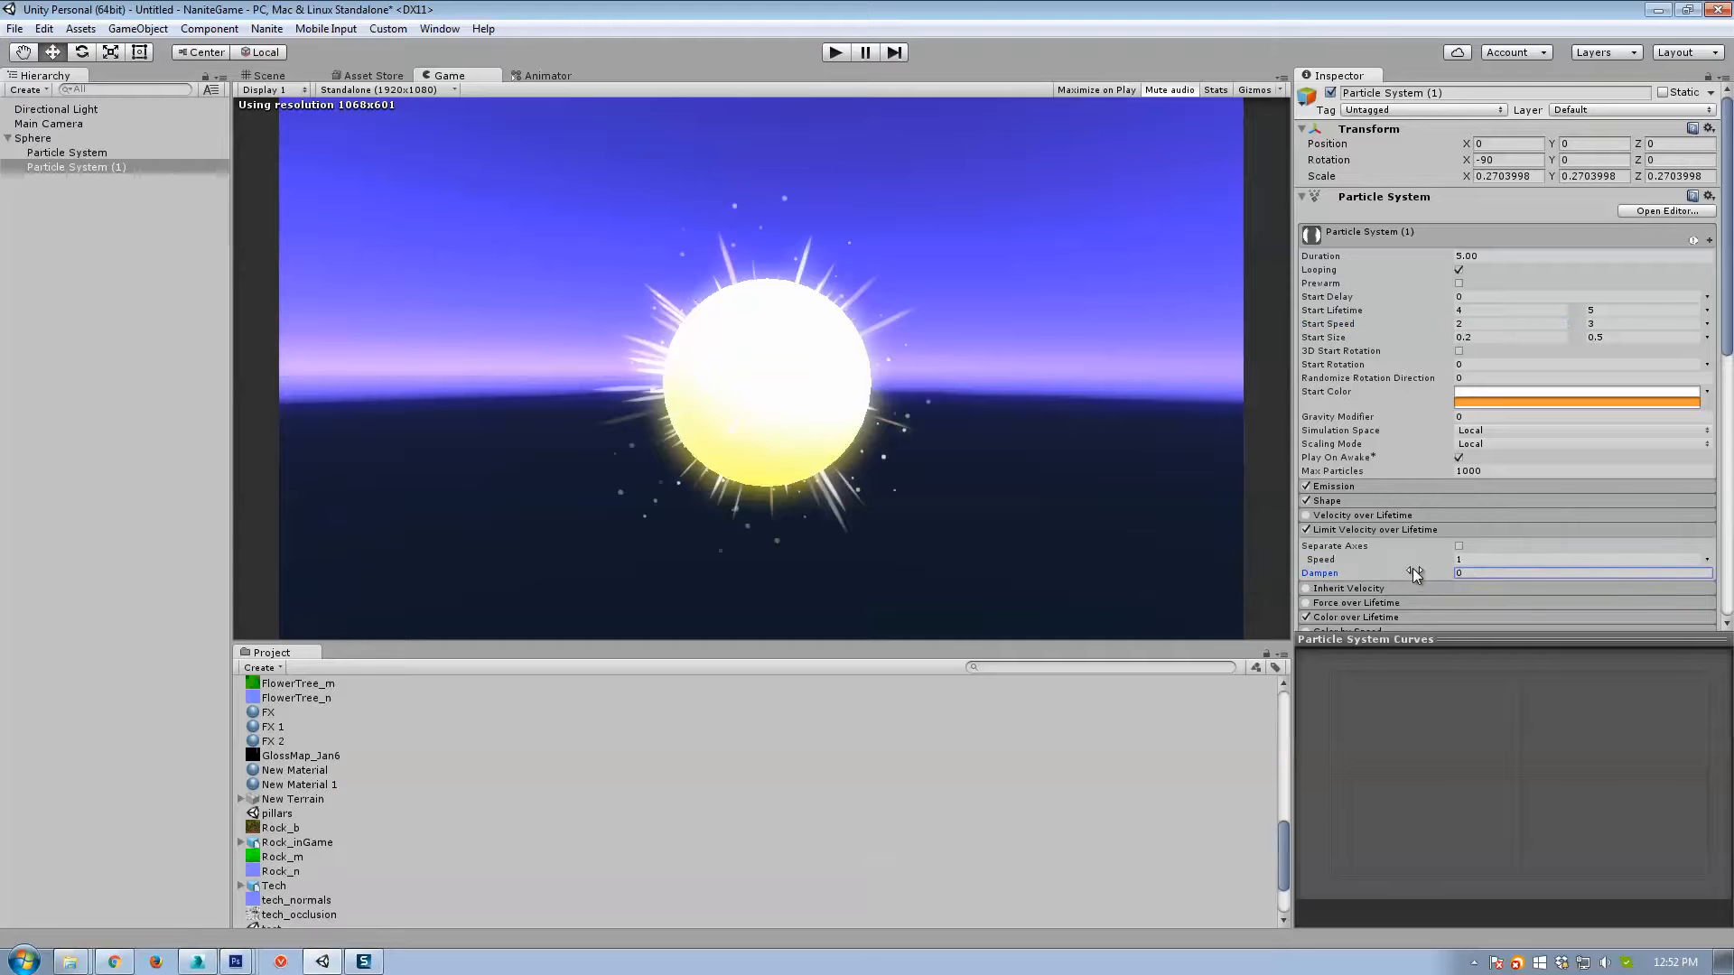
pyautogui.moveTo(1415, 567); pyautogui.dragTo(1472, 556)
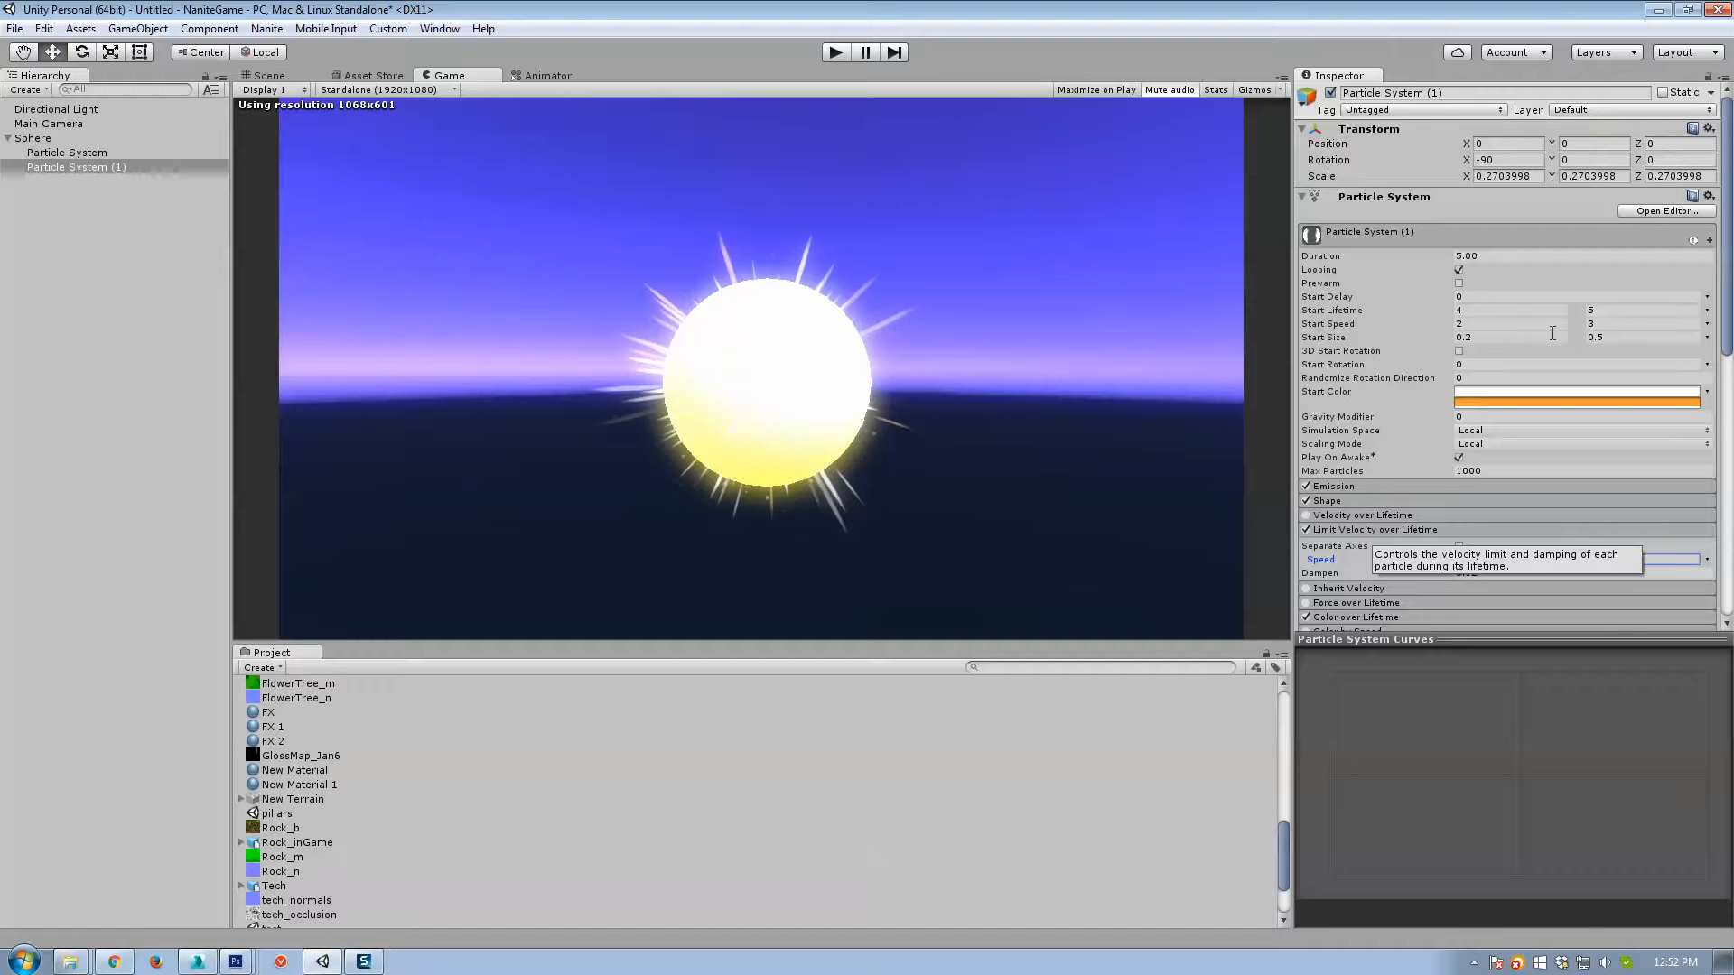
# Set the duplicated particles' Start Lifetime range to 6 and 8 and their Start Speed range to 1 and 2.
pyautogui.click(1491, 311)
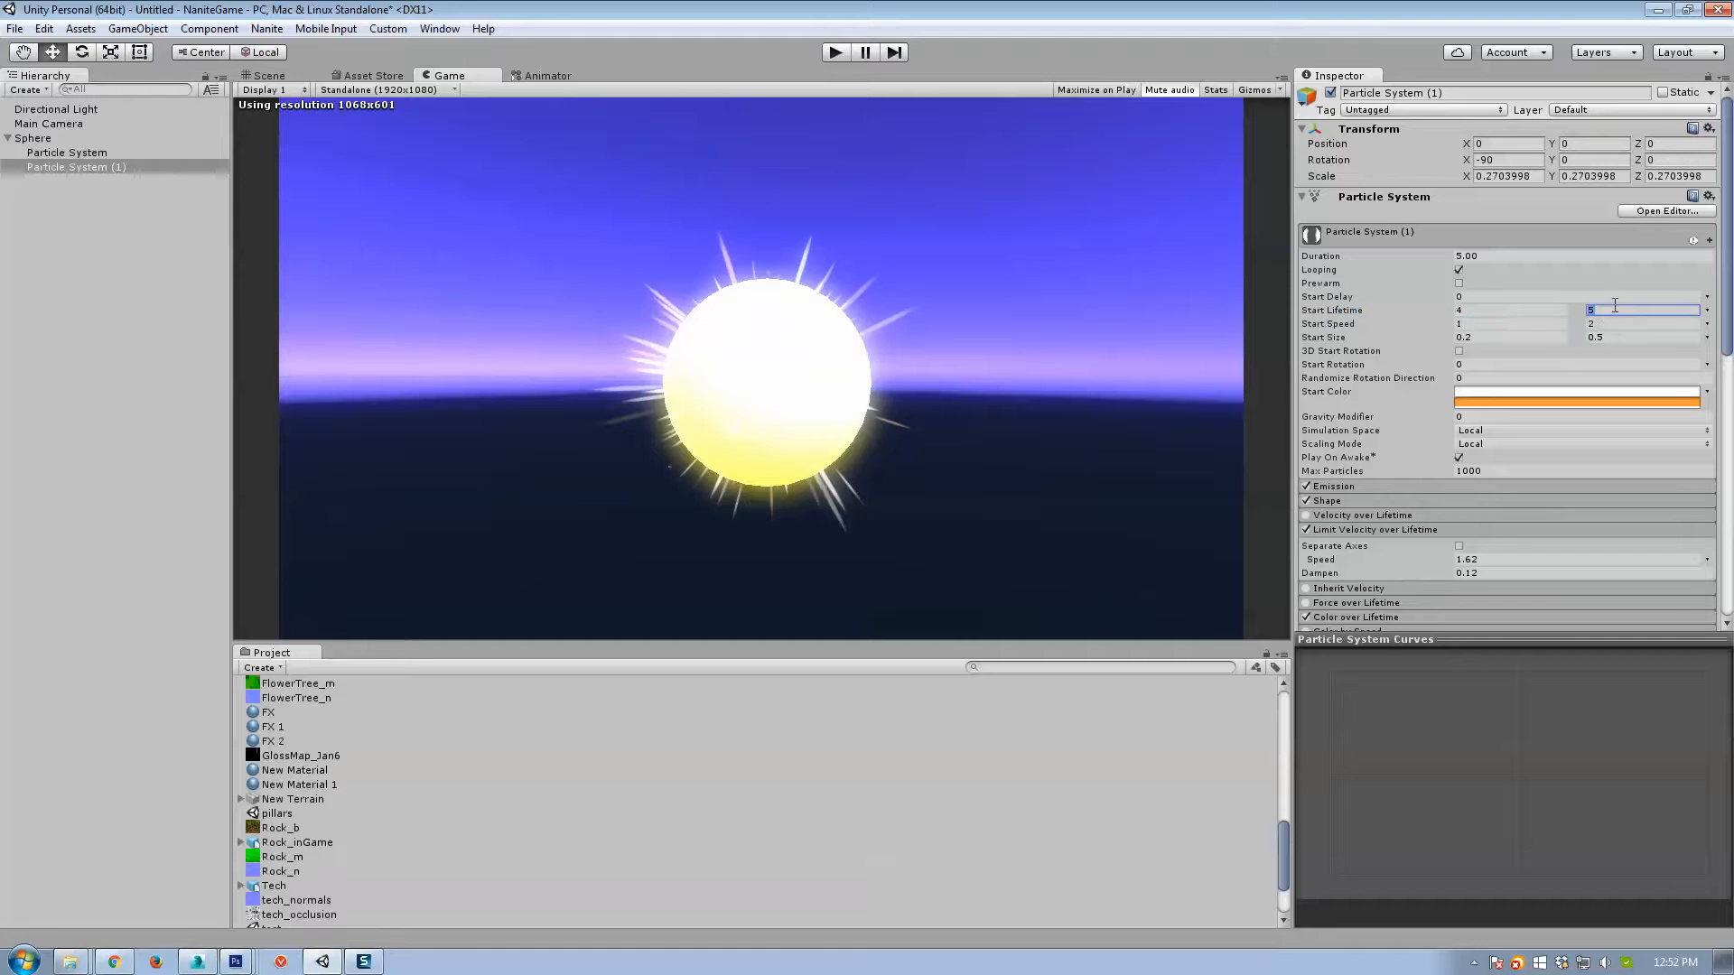
pyautogui.click(1528, 311)
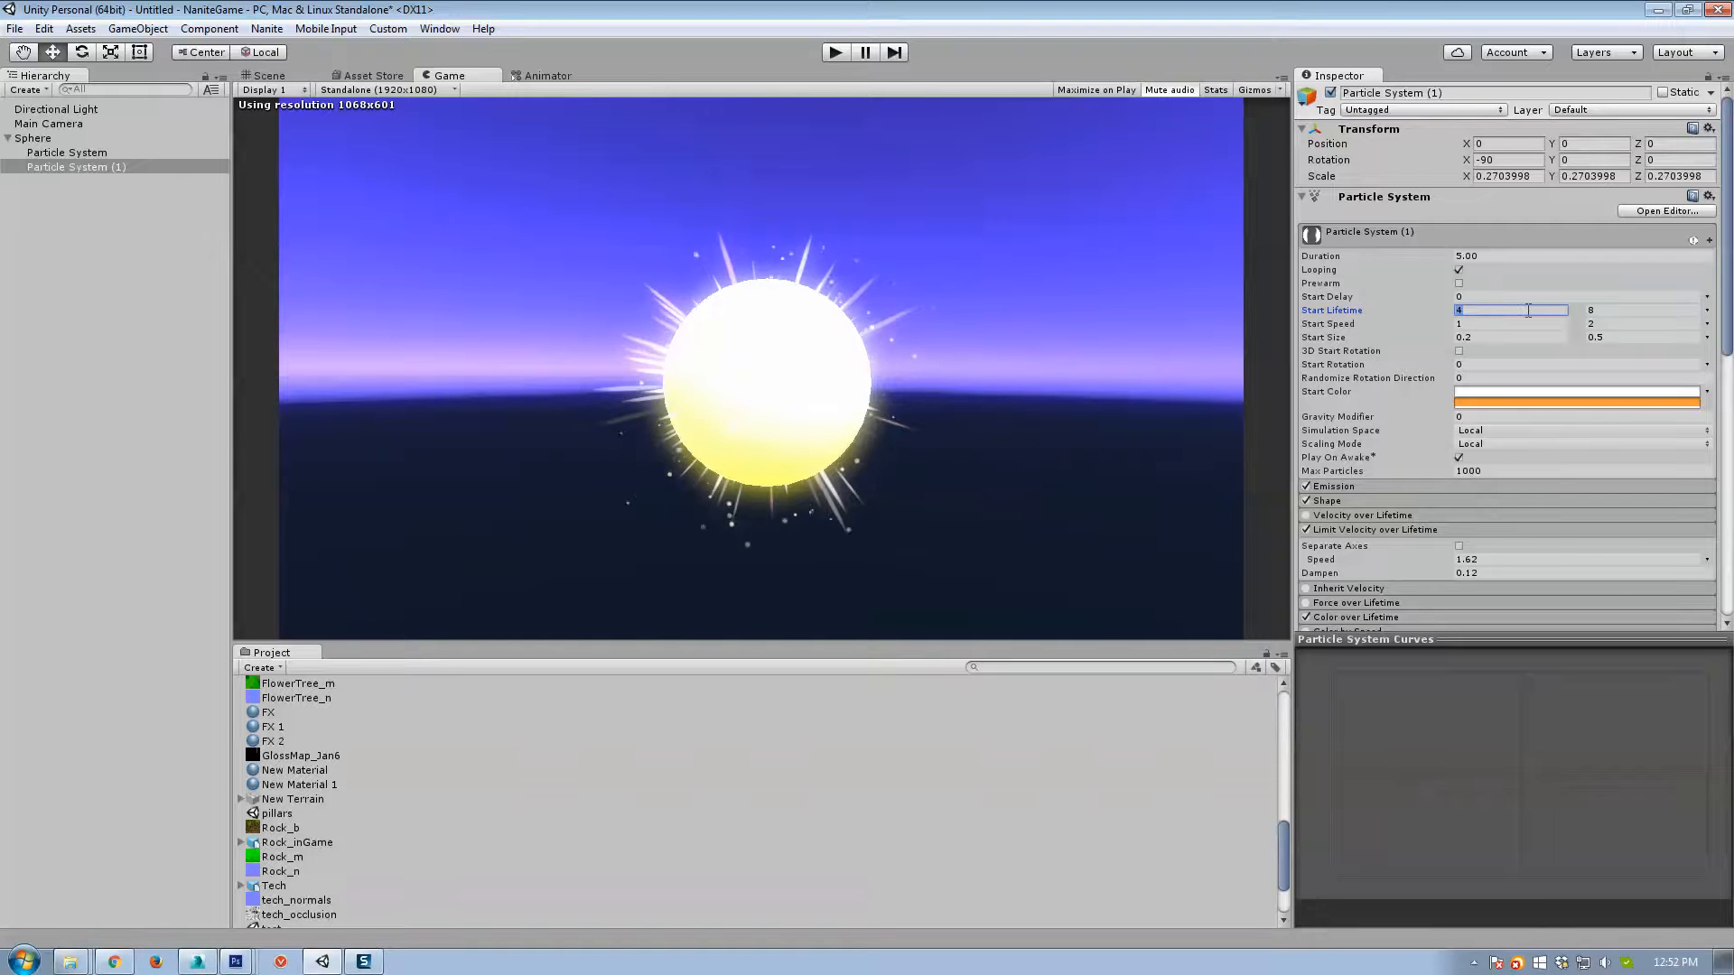
pyautogui.click(1508, 323)
pyautogui.click(1496, 559)
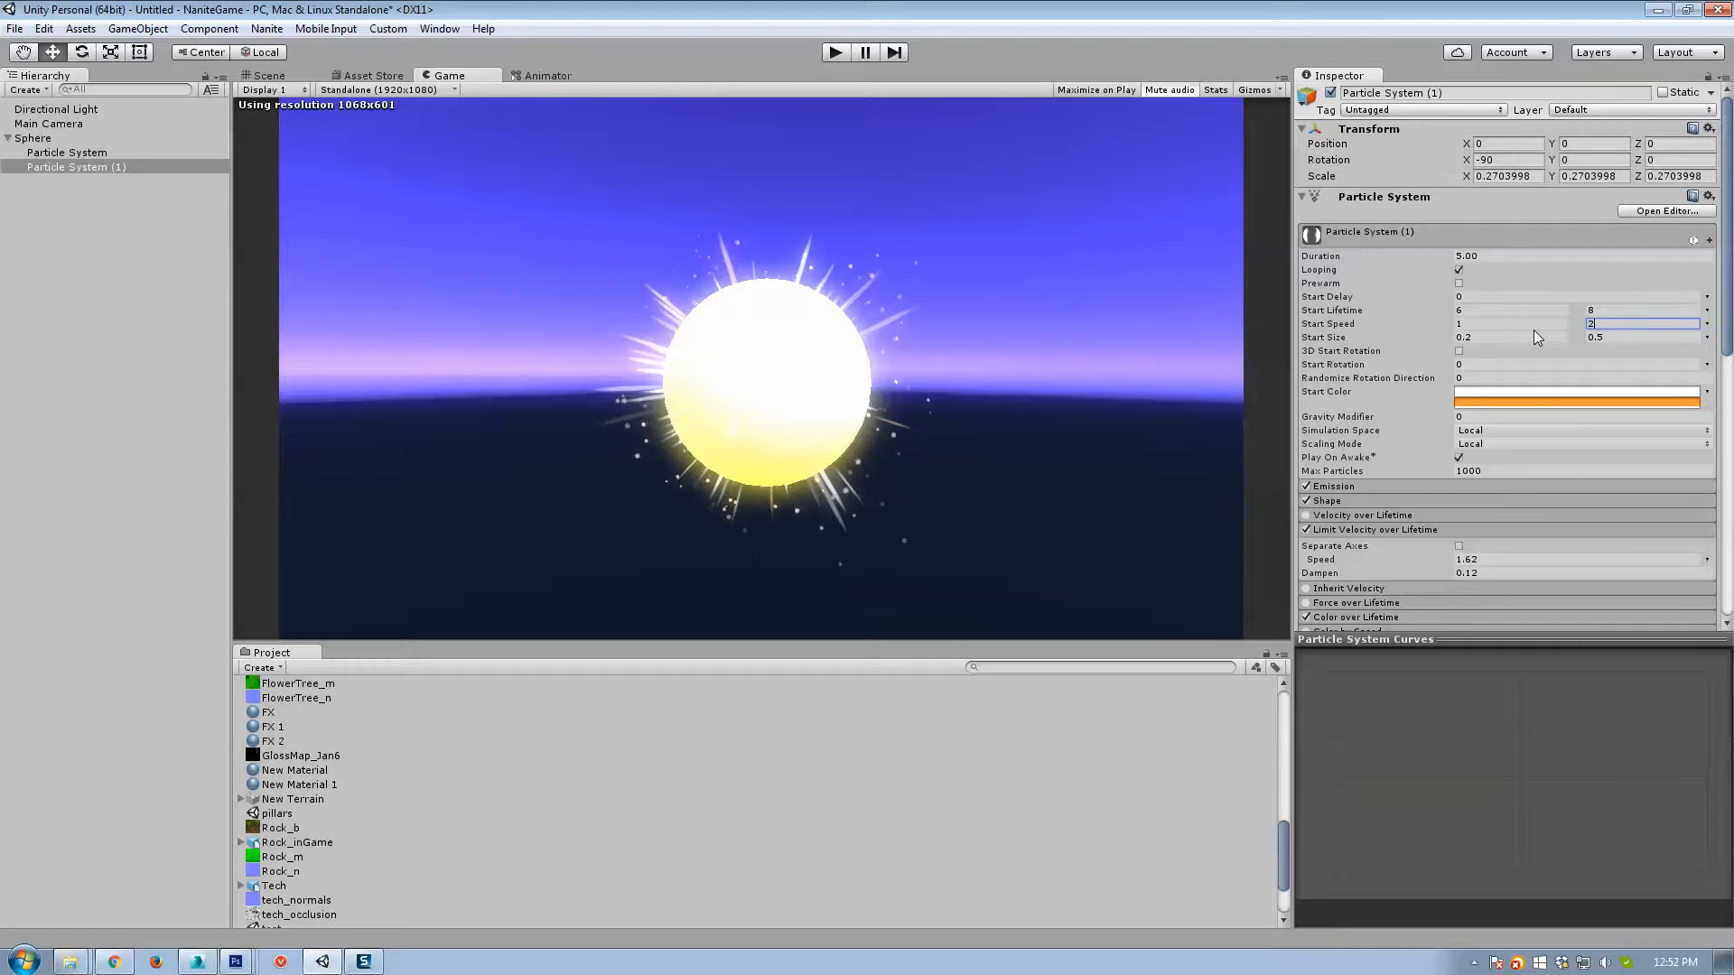
# Reduce the duplicated particles' Start Speed range to a minimum of 0.5 and a maximum of 1.
pyautogui.click(1521, 323)
pyautogui.click(1596, 324)
pyautogui.write('1')
pyautogui.click(1515, 322)
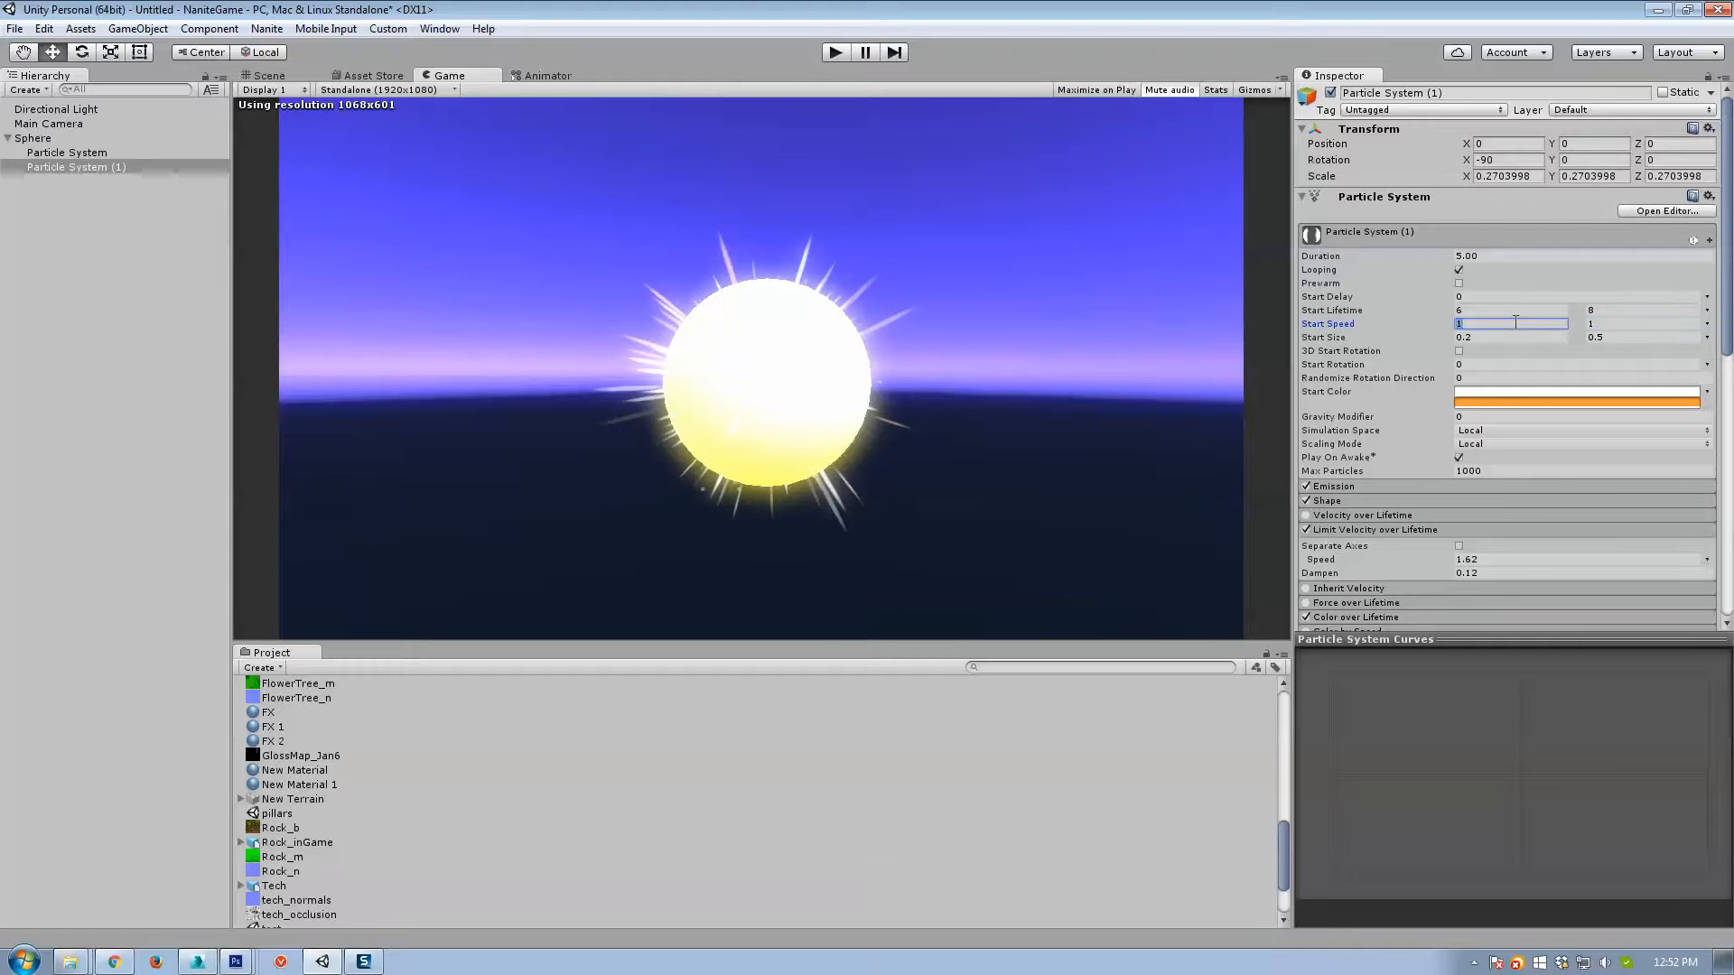
# Set the duplicated particle system's Duration to 22 and its Start Lifetime range to 8 and 12.
pyautogui.click(1612, 313)
pyautogui.write('22')
pyautogui.click(1490, 255)
pyautogui.write('22')
pyautogui.click(1620, 309)
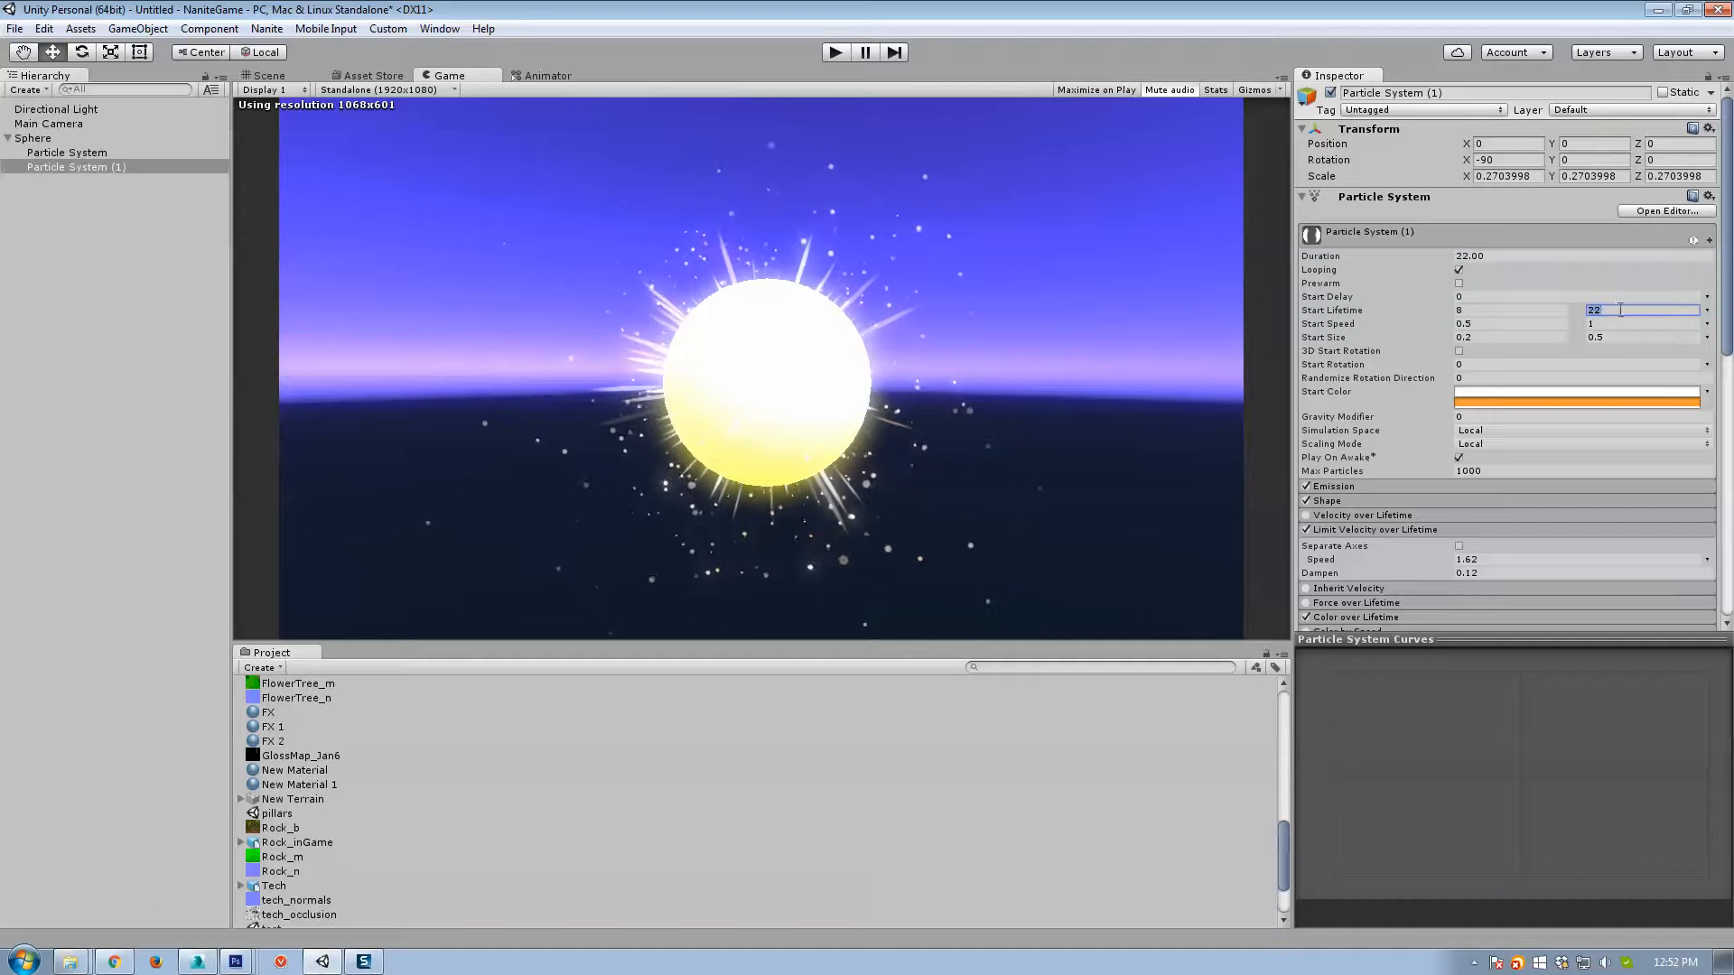
pyautogui.write('12')
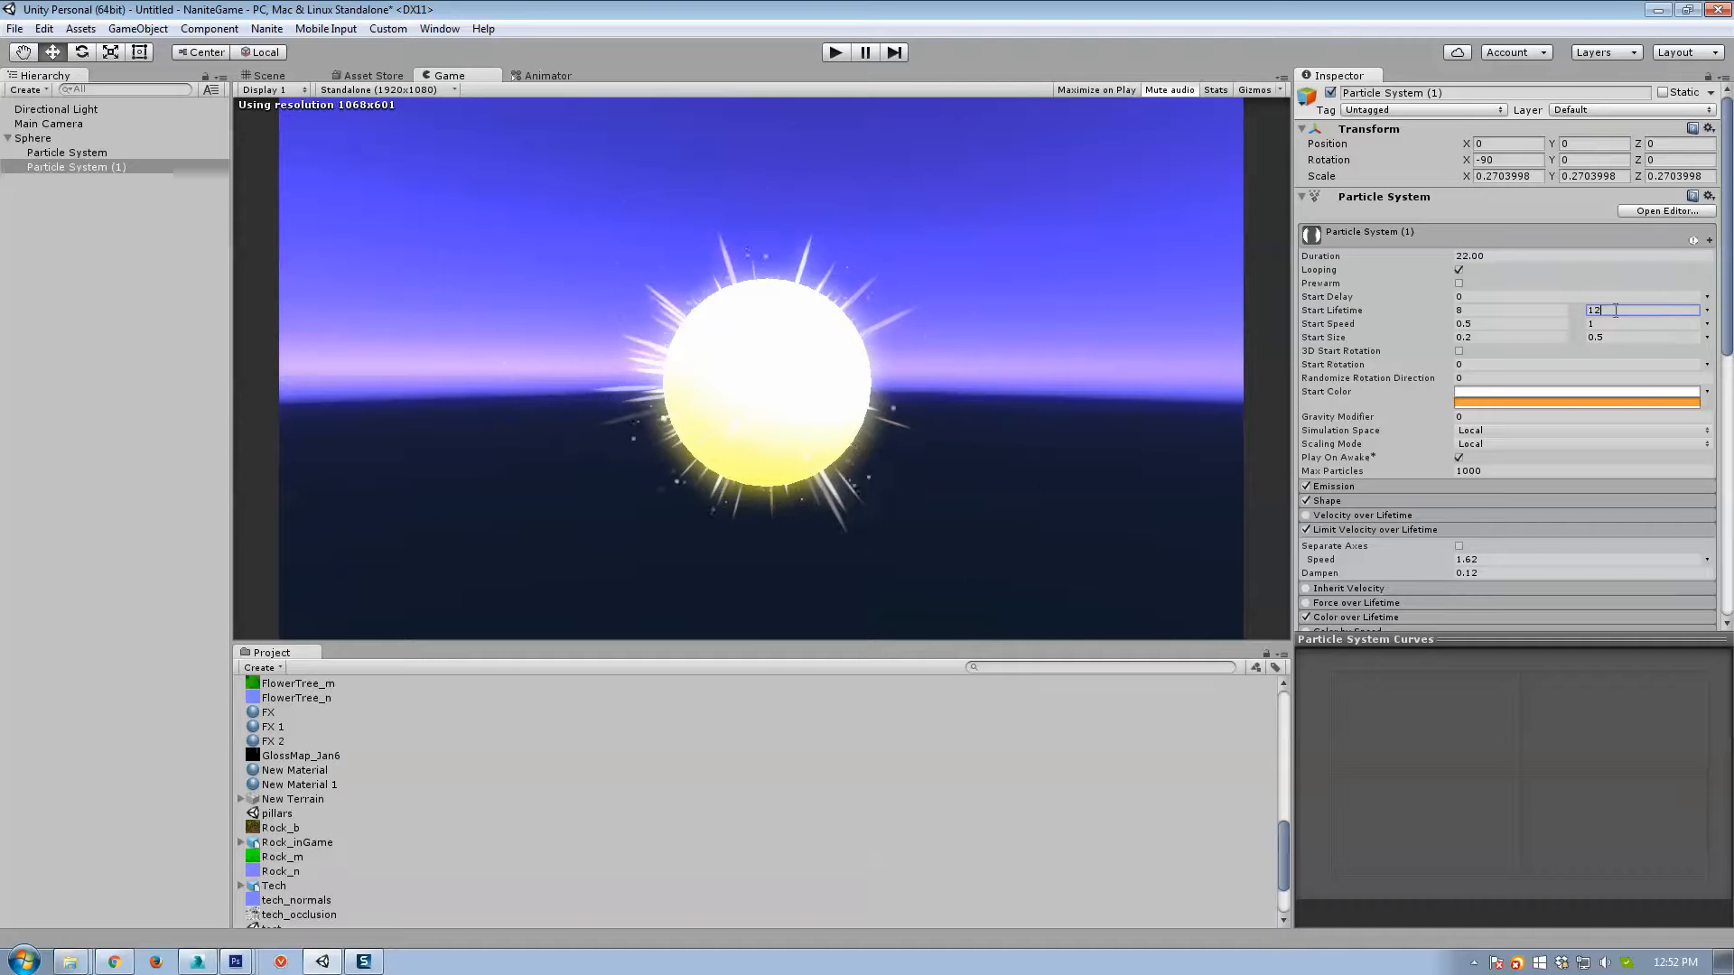
# Set the velocity limit's Speed to 0.8 and Dampen to 0.24, and the Start Size range to 0.1 and 0.3.
pyautogui.click(1503, 563)
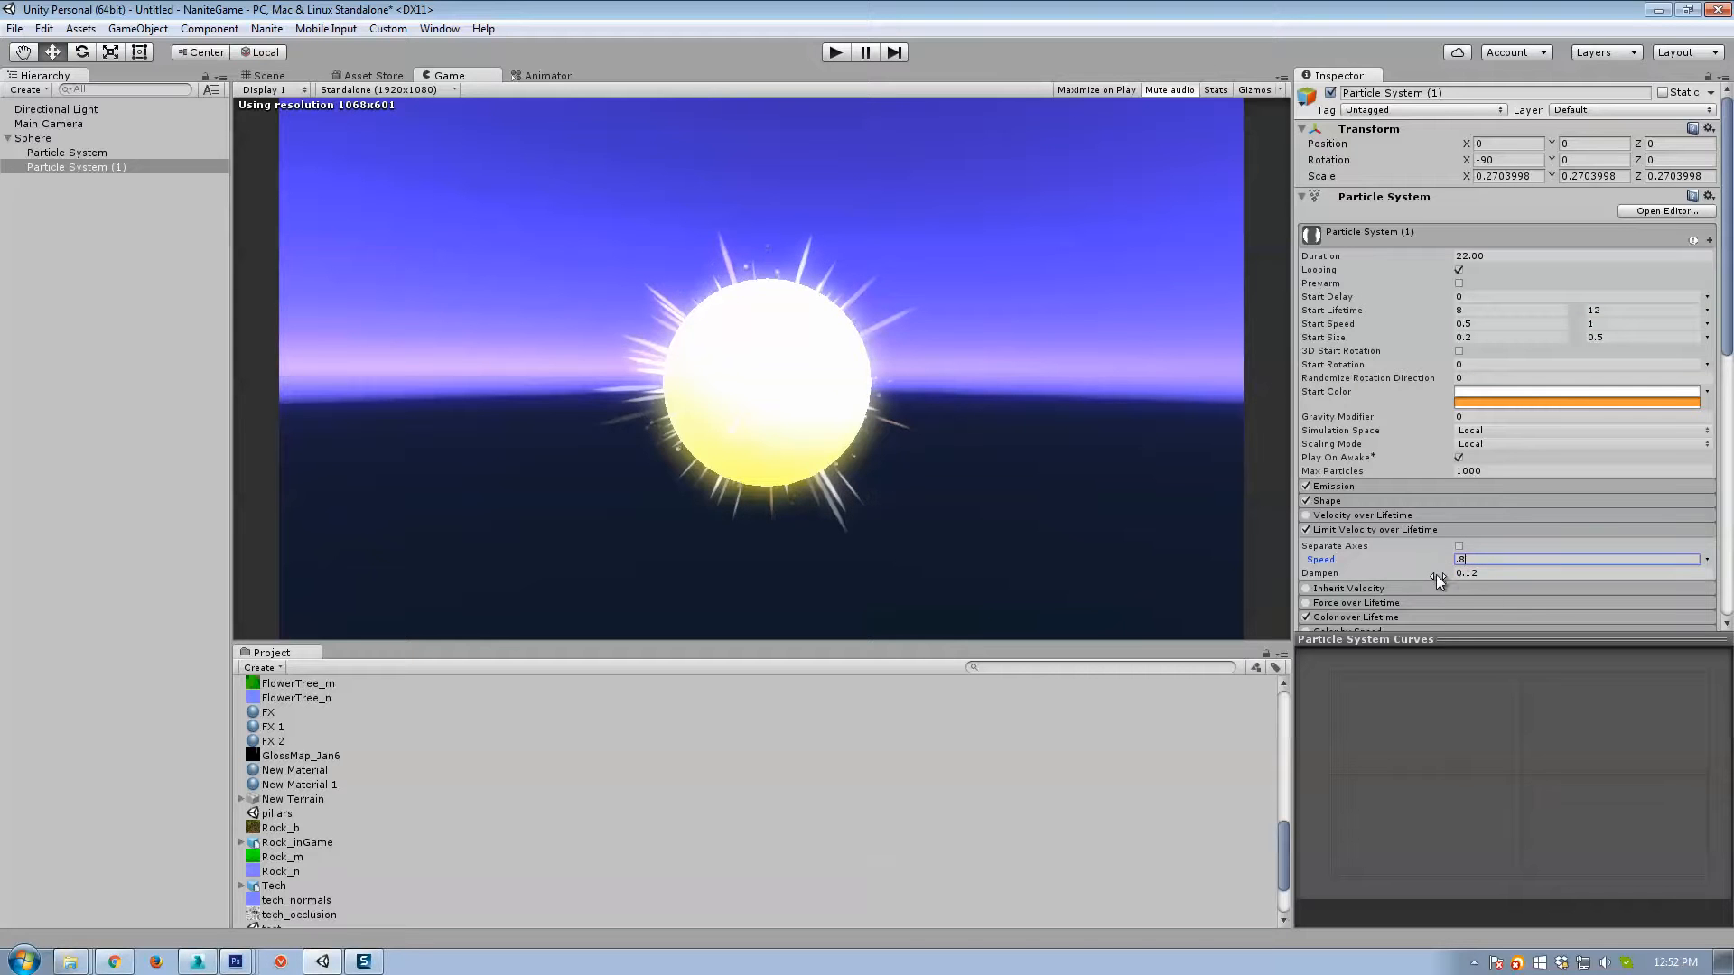
pyautogui.moveTo(1435, 574); pyautogui.dragTo(1444, 575)
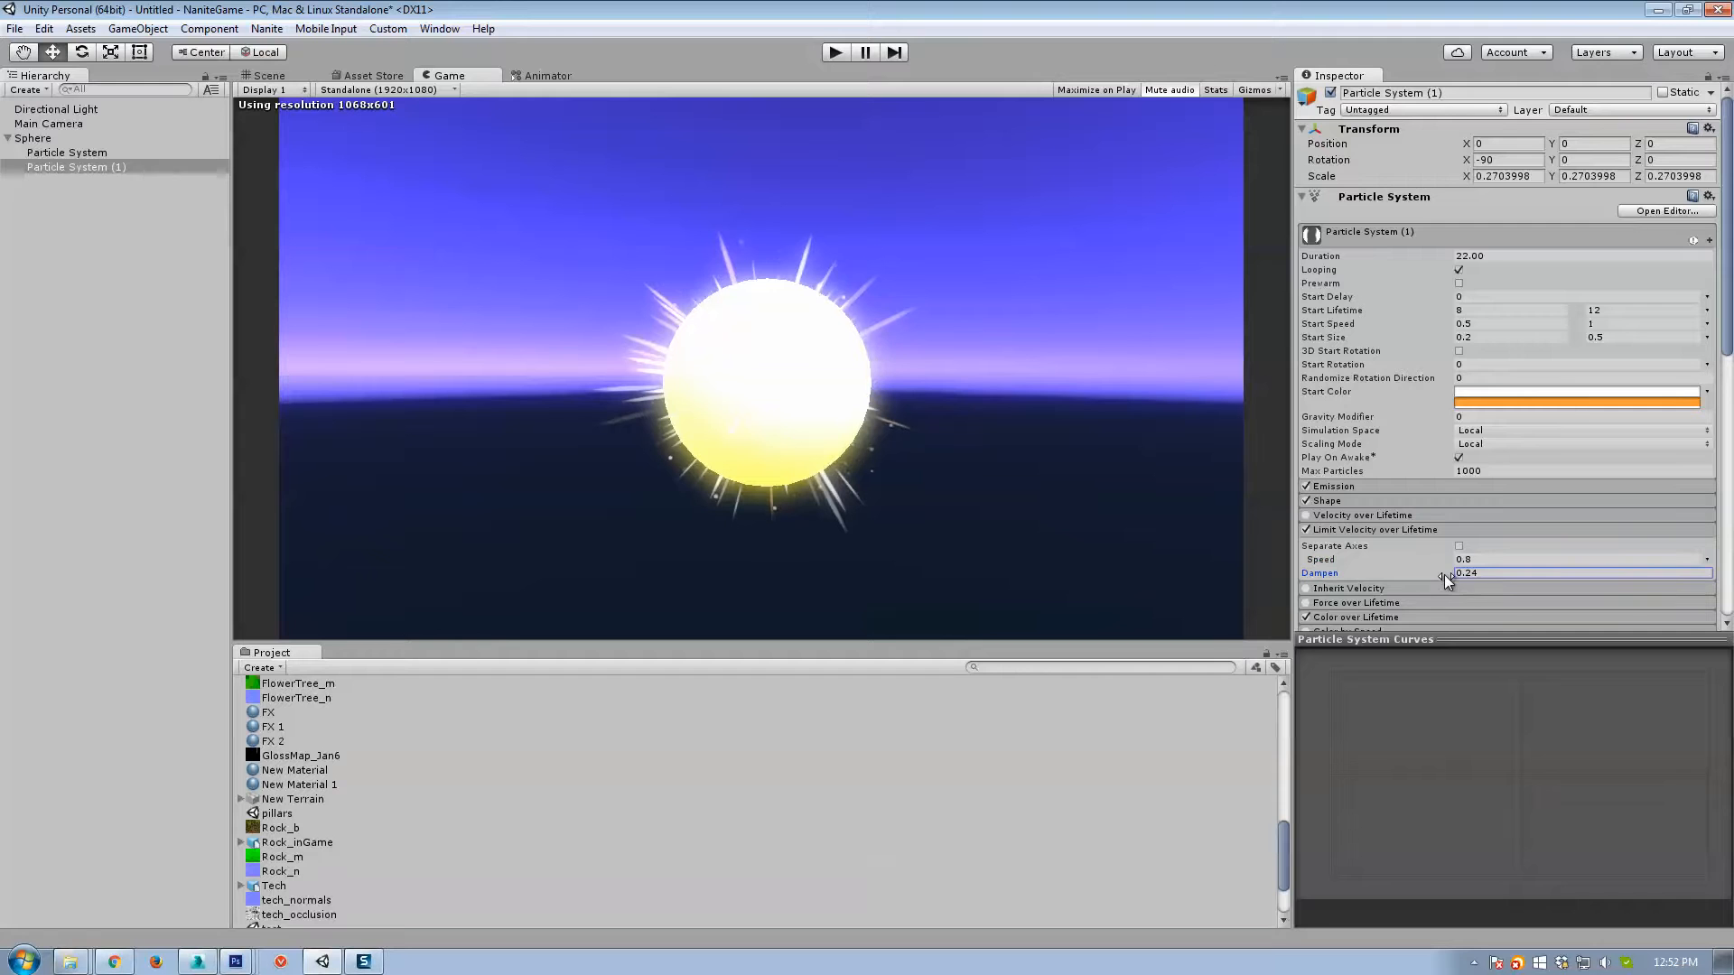
pyautogui.click(1490, 338)
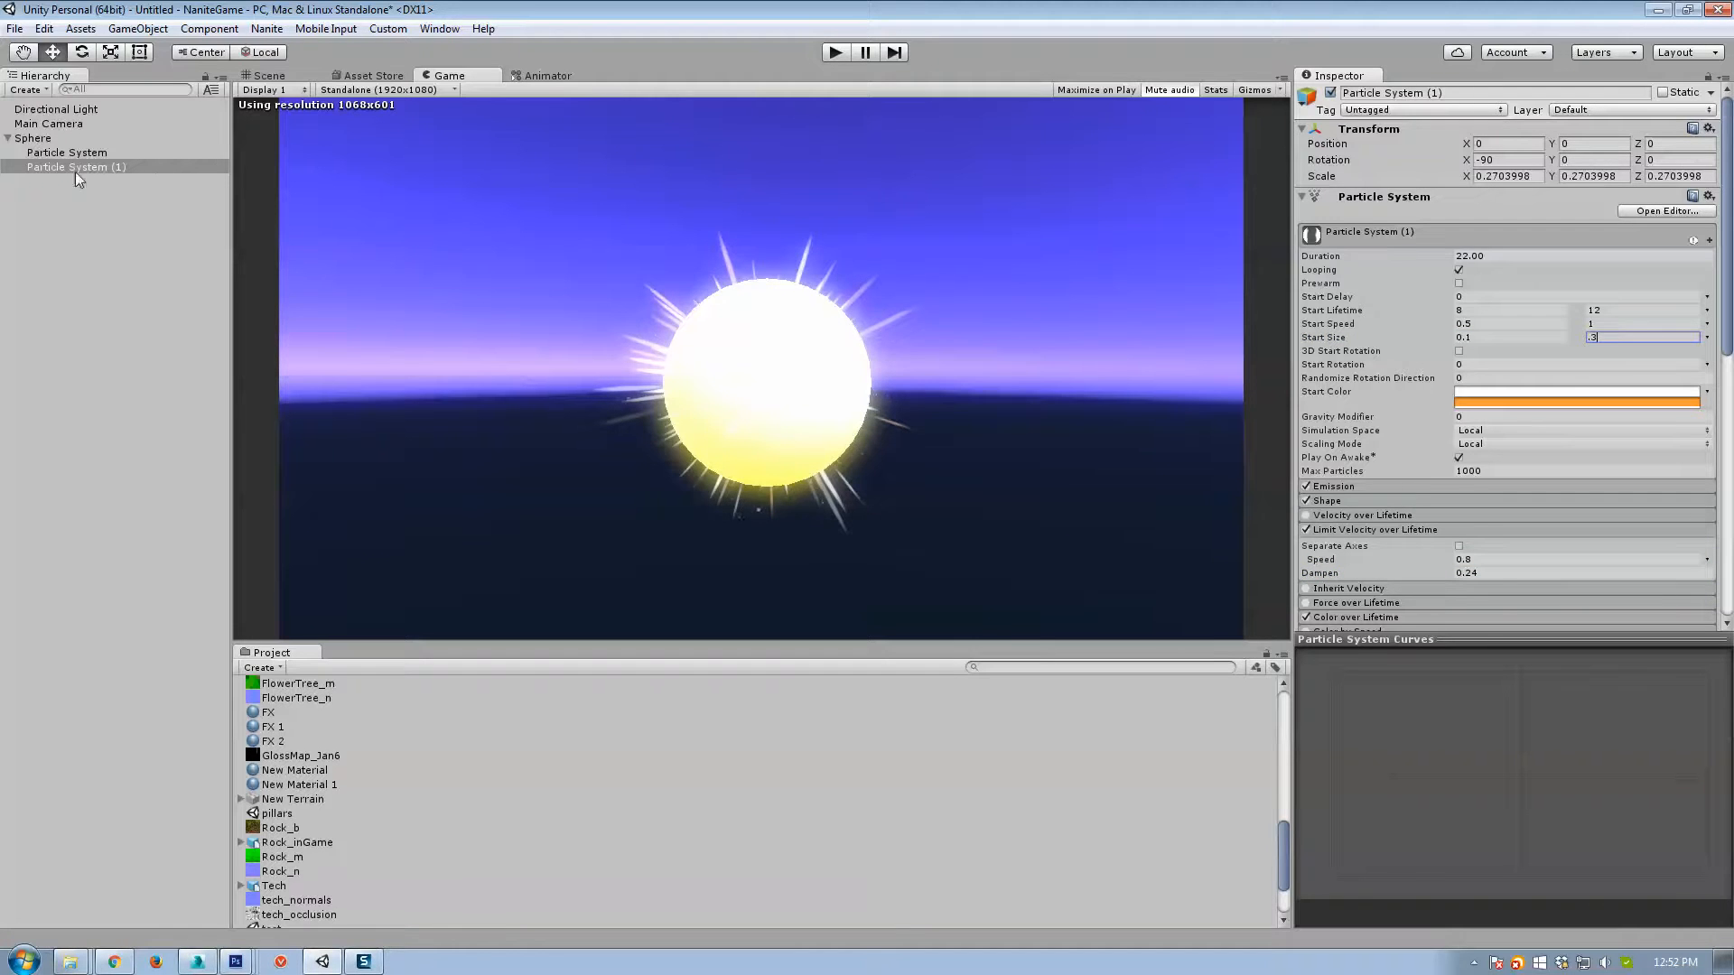
# Make Particle System (1) a child of the original Particle System and view the combined effect in the enlarged Game view.
pyautogui.click(40, 139)
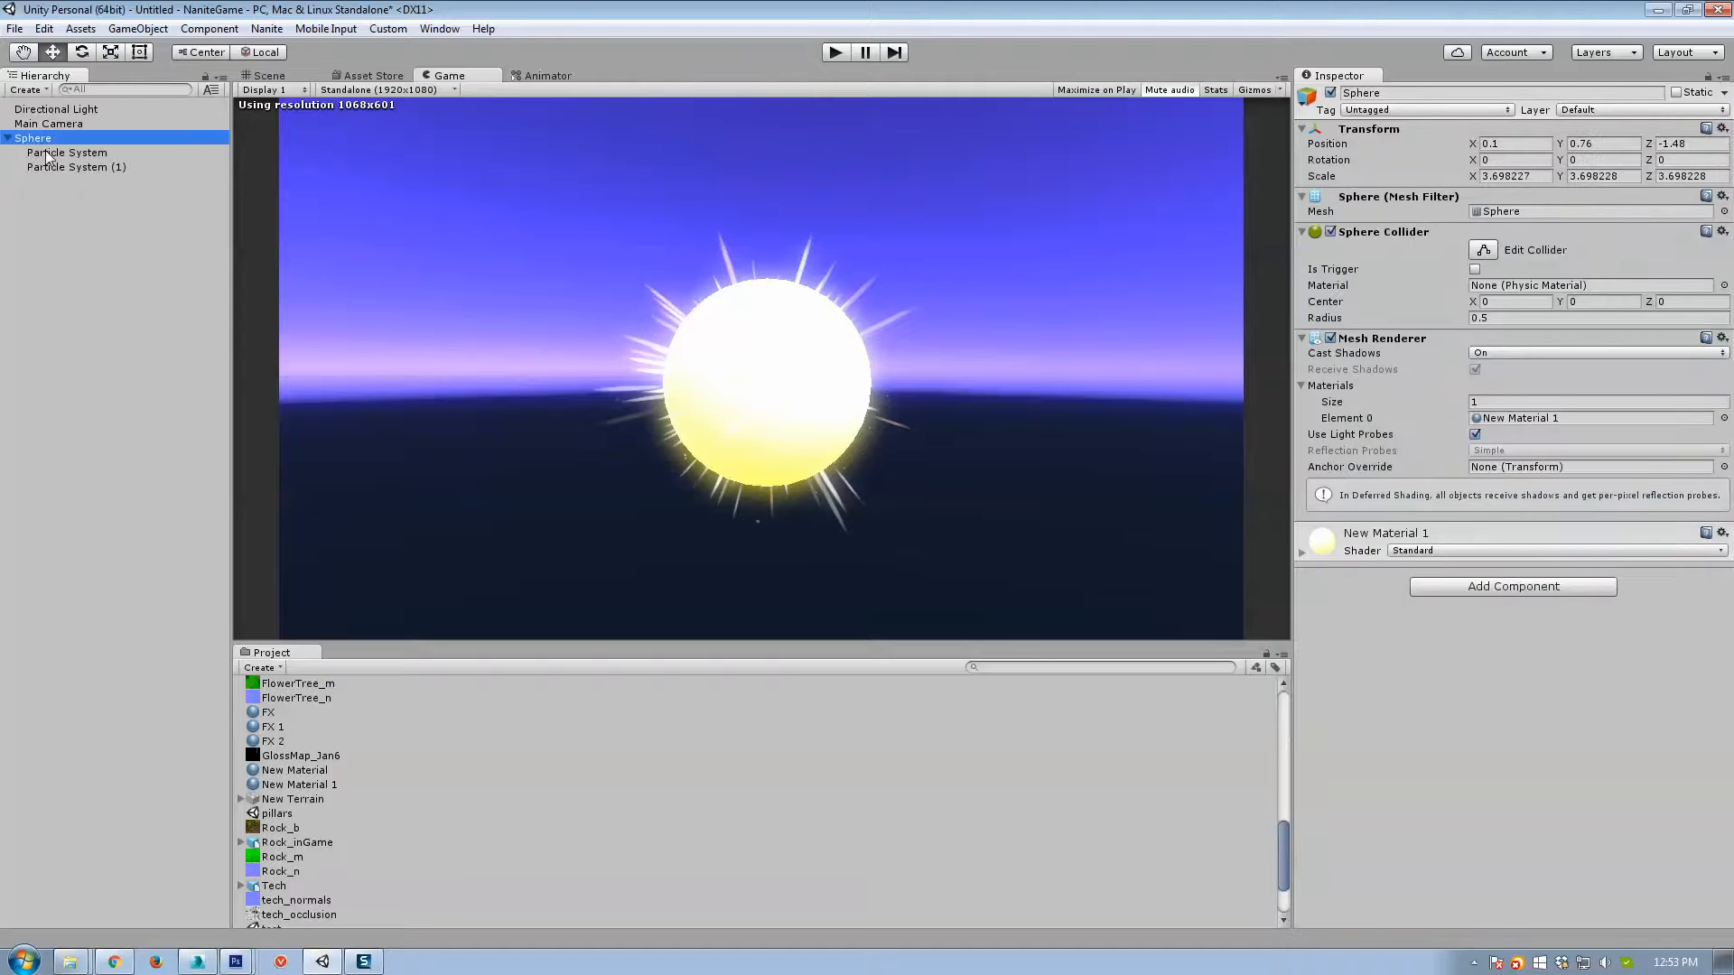
pyautogui.click(271, 75)
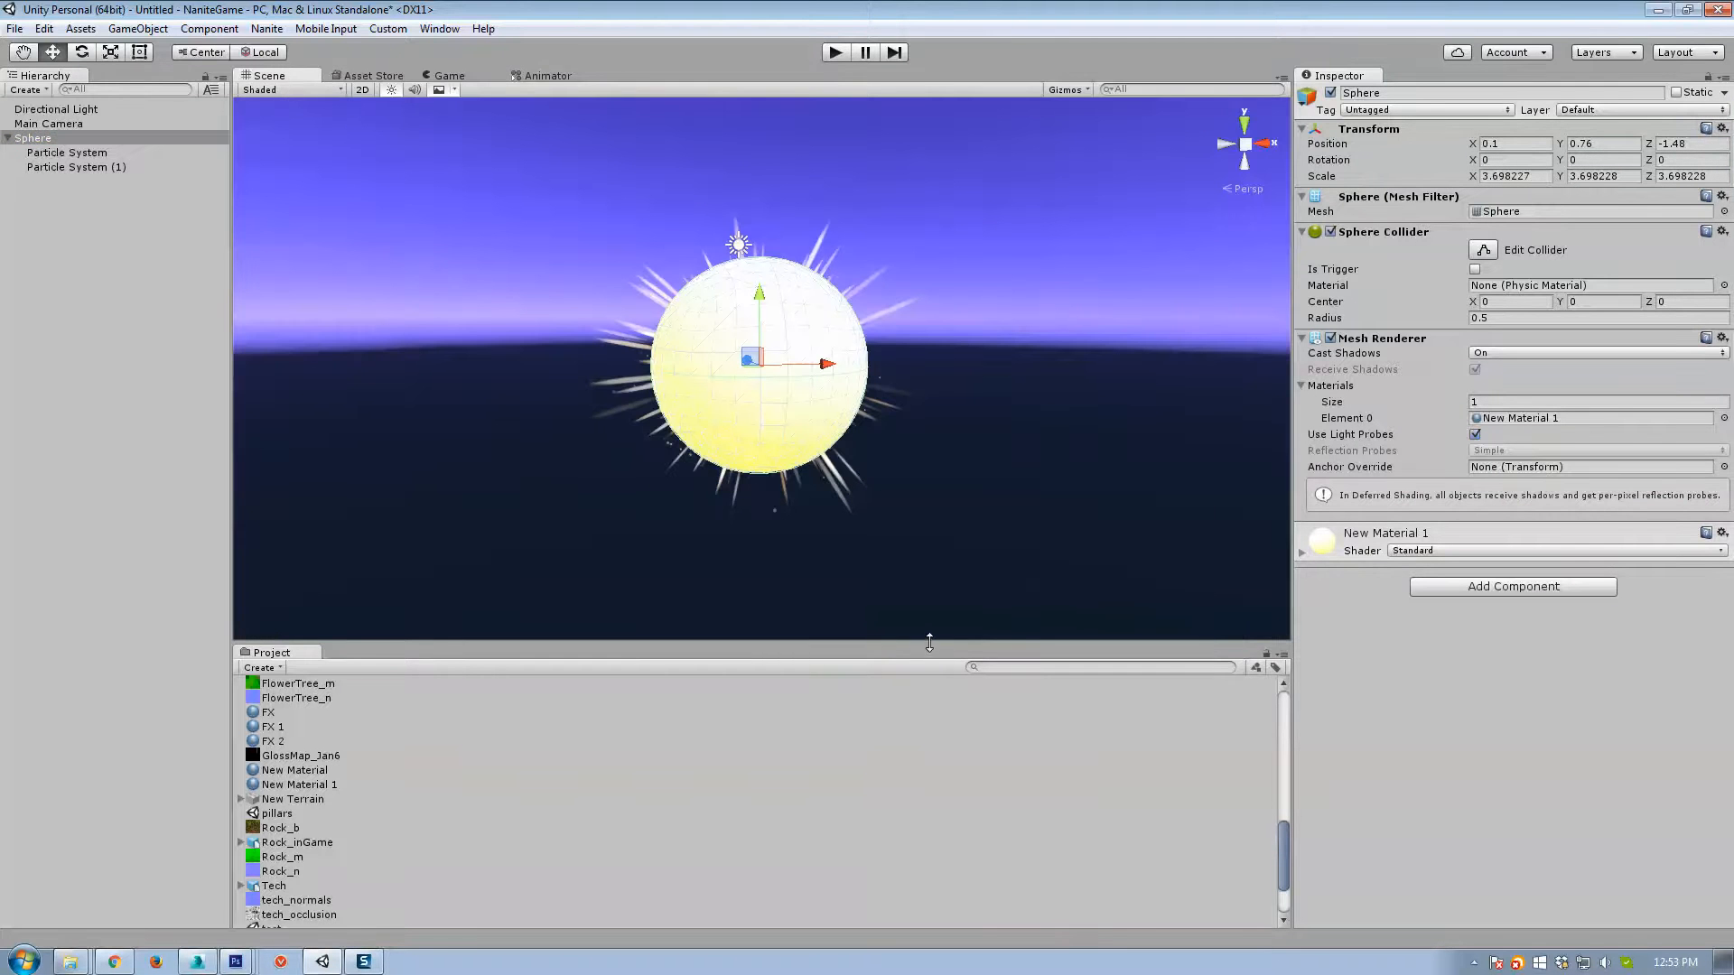
pyautogui.moveTo(929, 643); pyautogui.dragTo(929, 686)
pyautogui.click(66, 154)
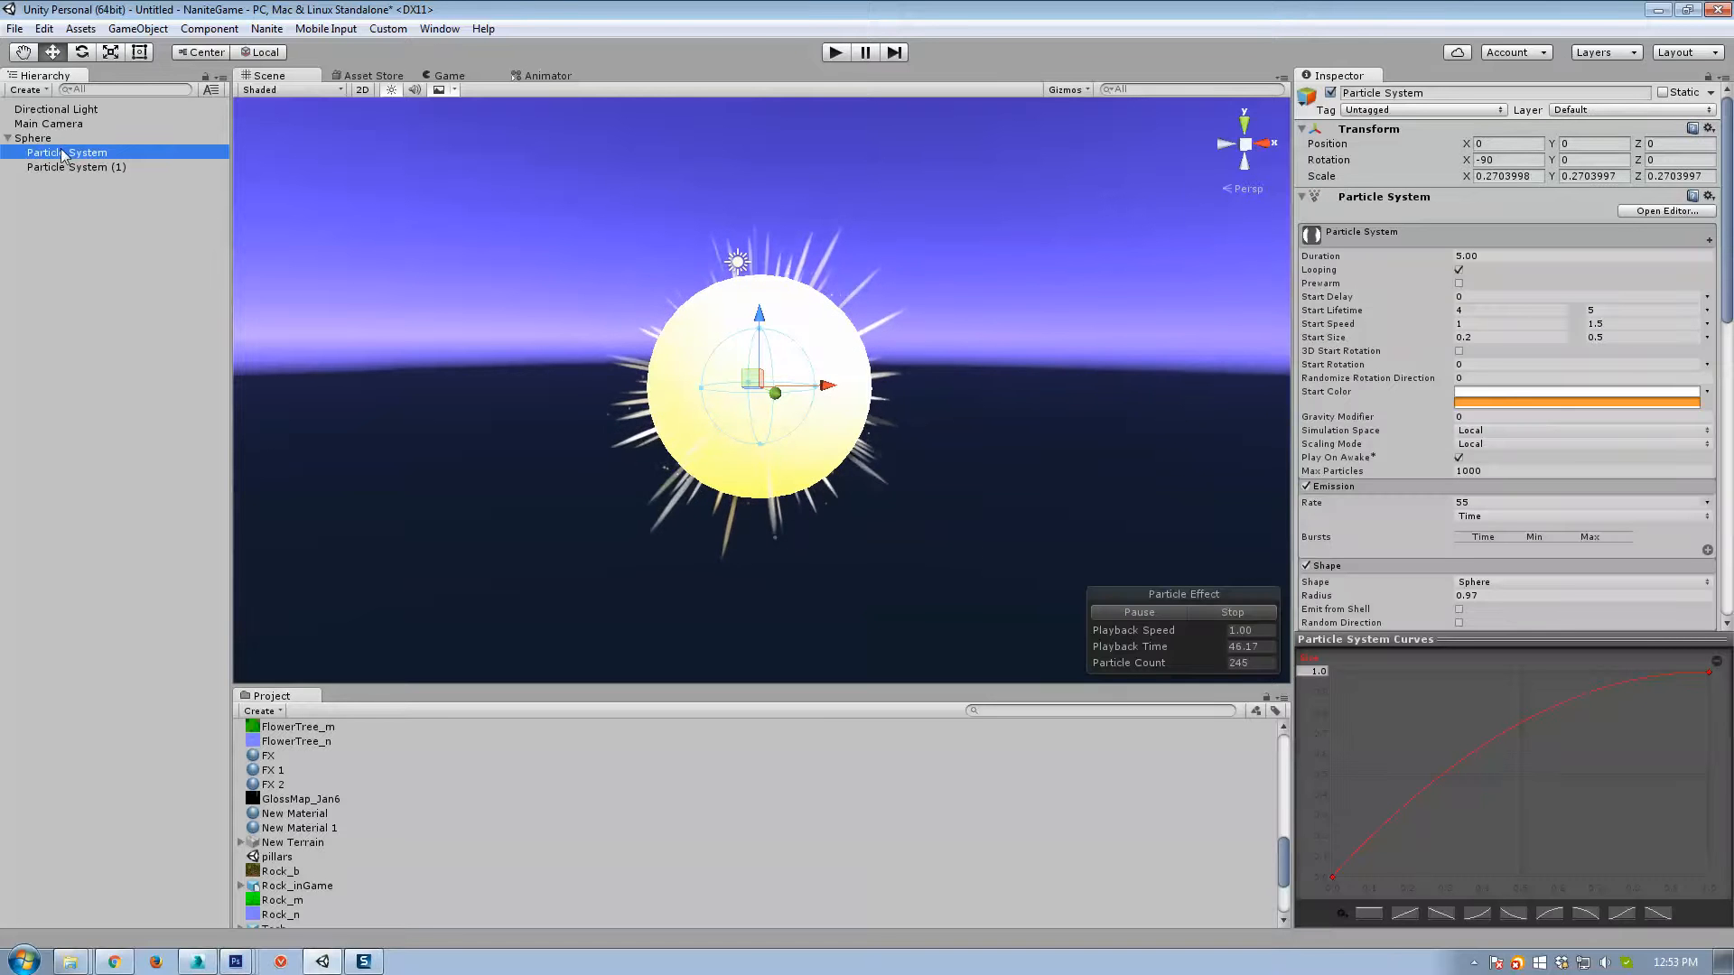
pyautogui.moveTo(60, 166)
pyautogui.mouseDown()
pyautogui.moveTo(75, 173)
pyautogui.moveTo(72, 153)
pyautogui.mouseUp()
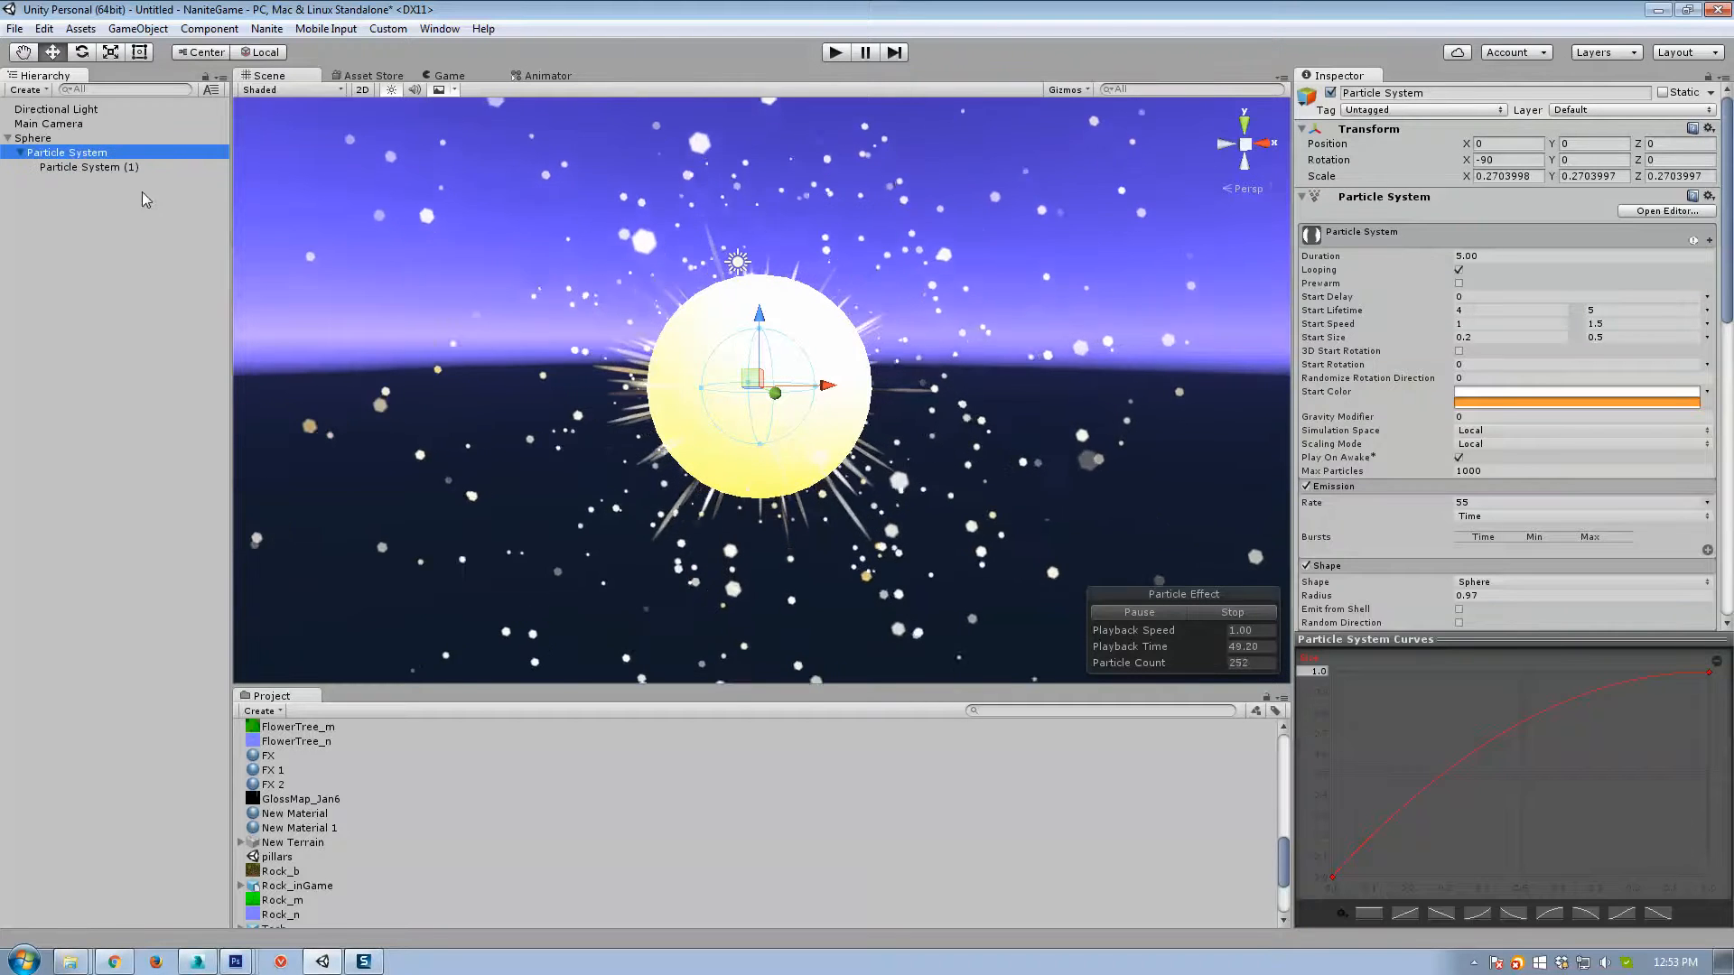
pyautogui.click(92, 167)
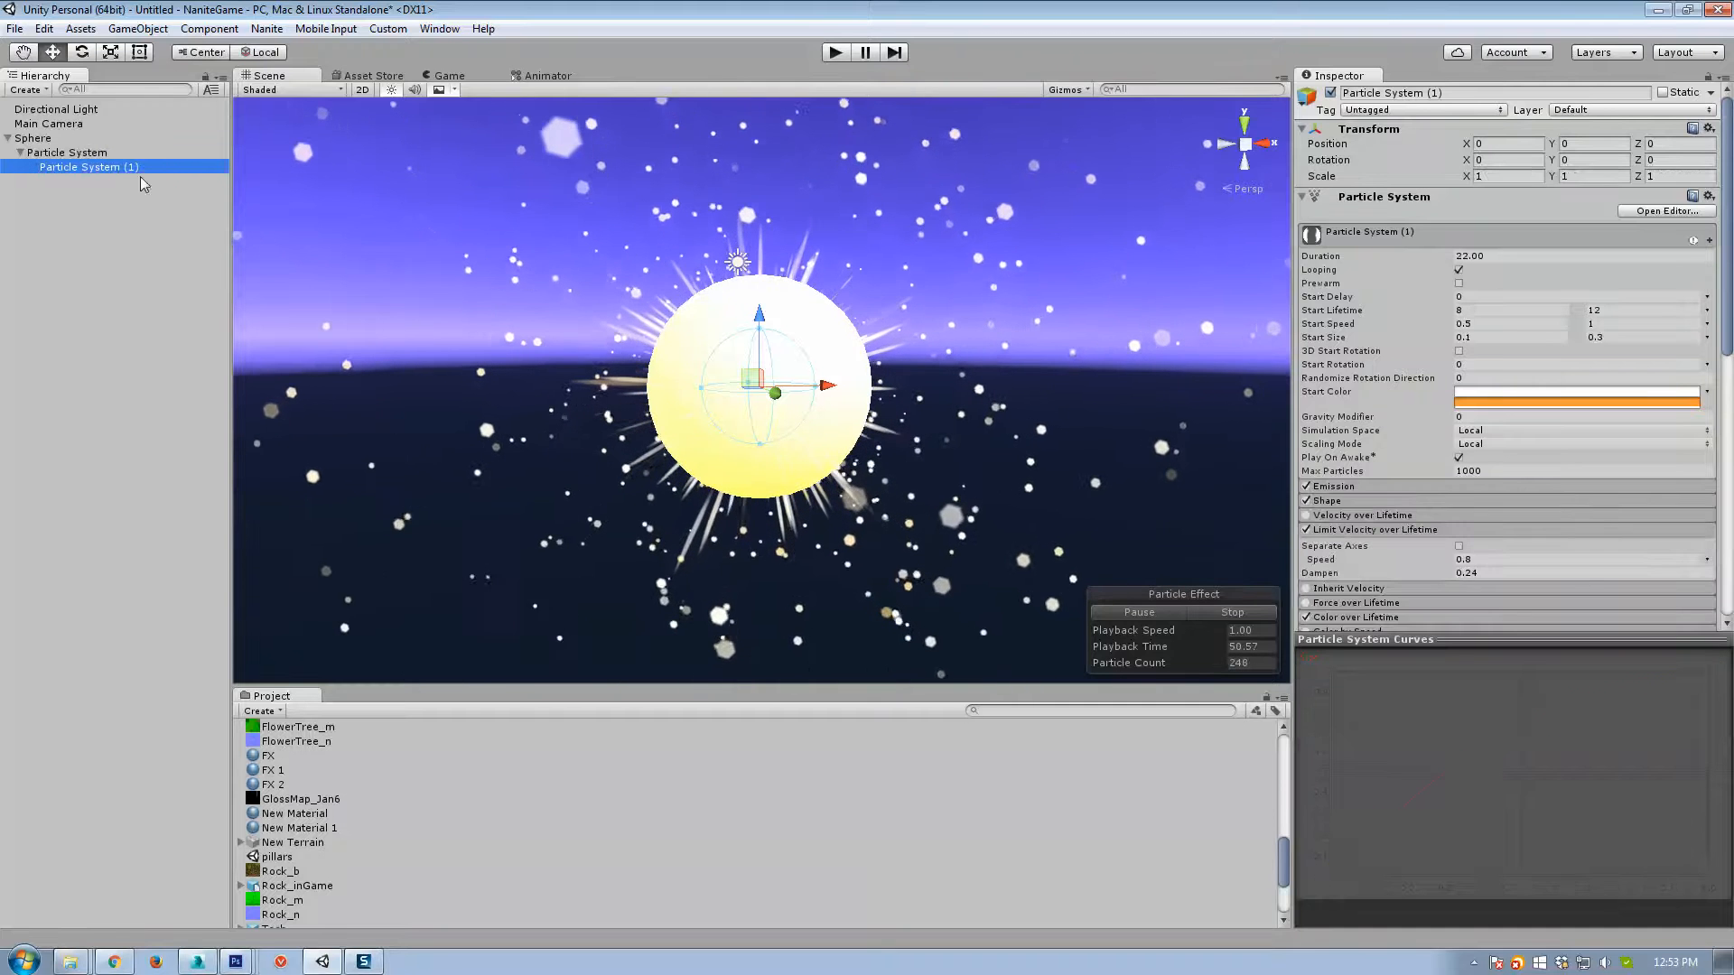
pyautogui.click(68, 153)
pyautogui.click(449, 75)
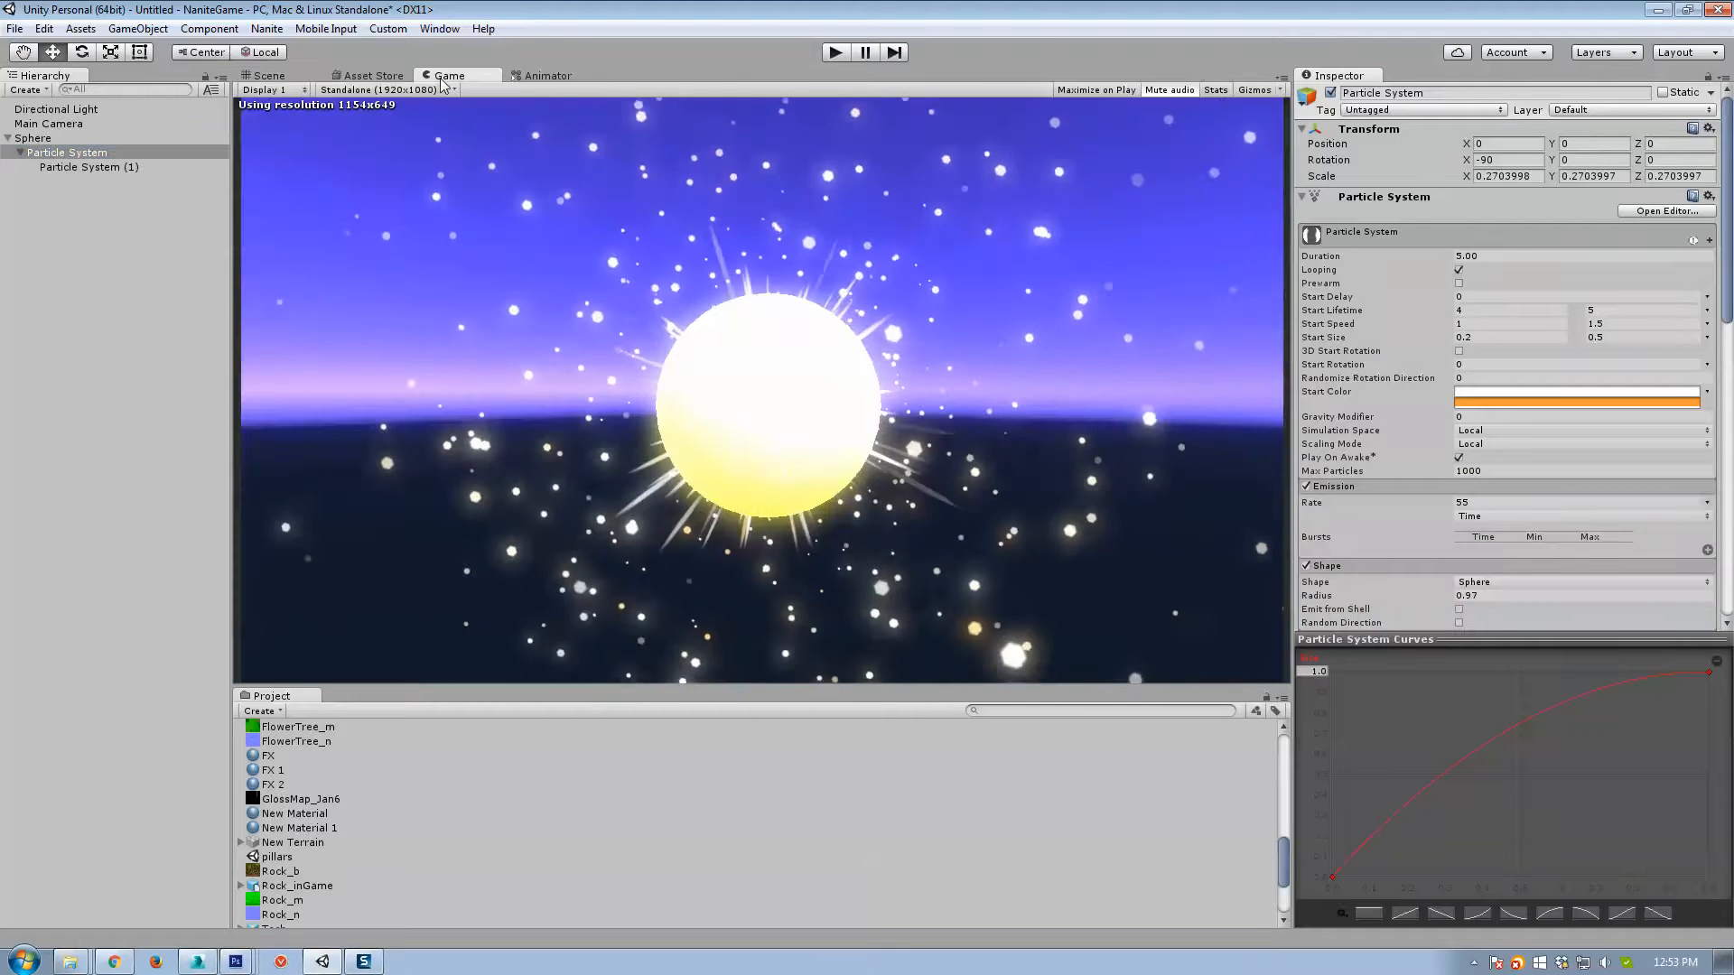
# Set the child particle system's Start Lifetime range to a minimum of 4 and a maximum of 5.
pyautogui.click(81, 167)
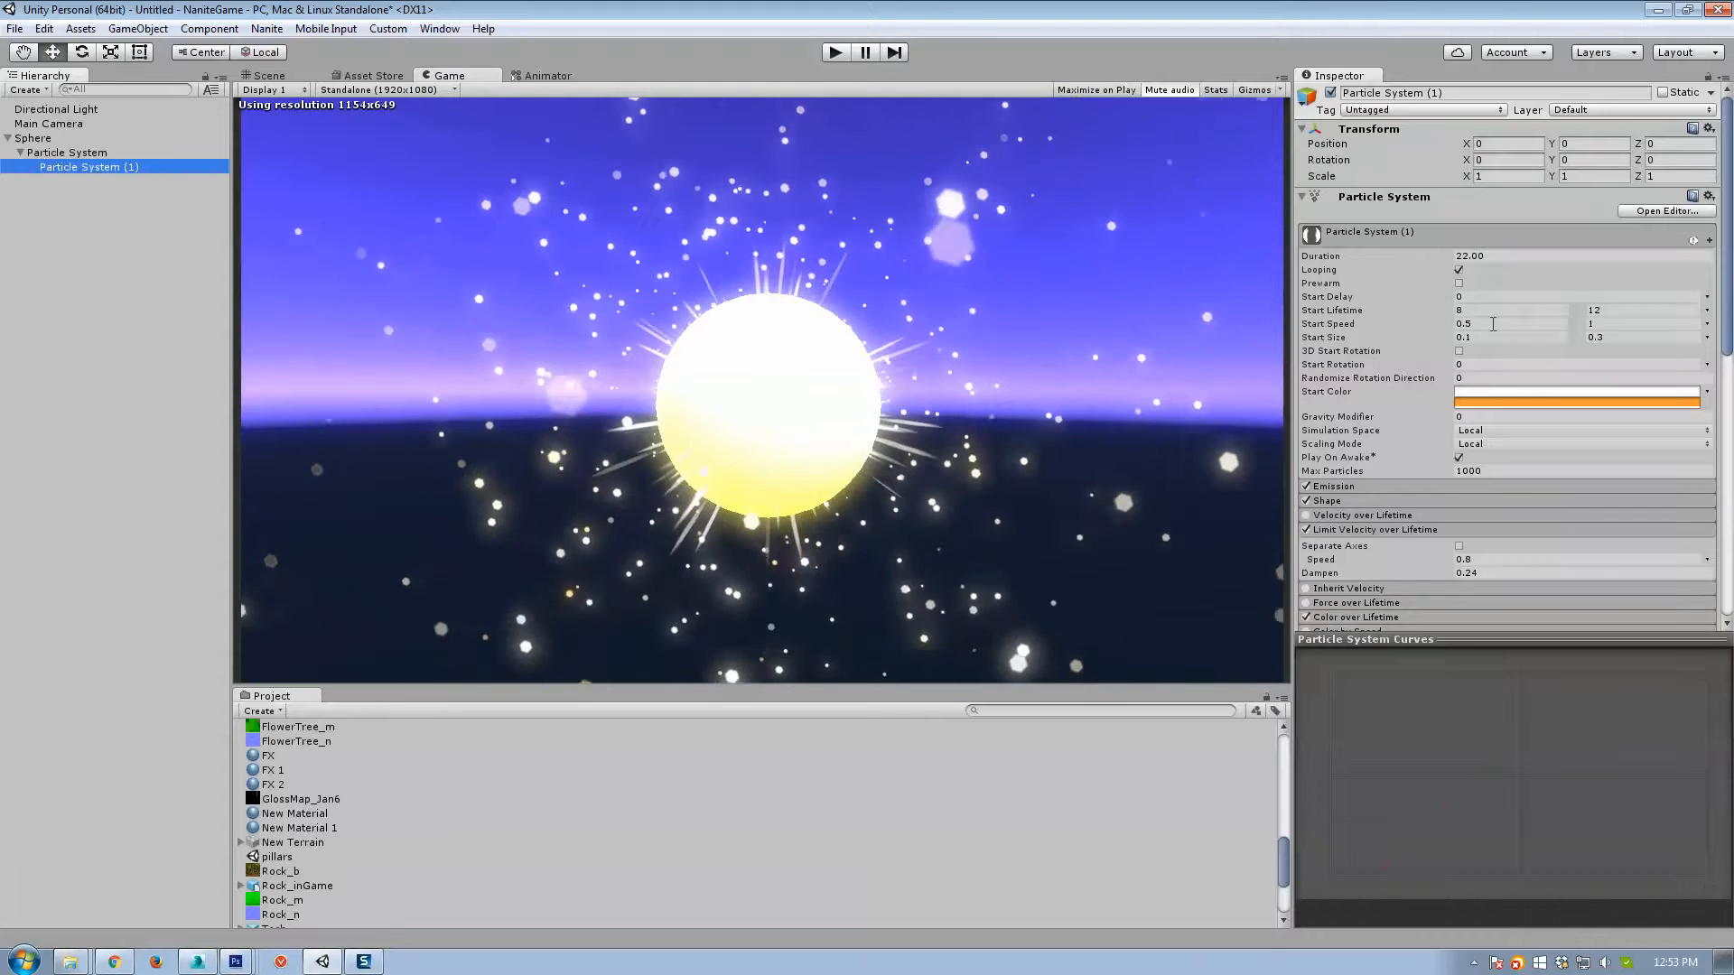
pyautogui.click(83, 153)
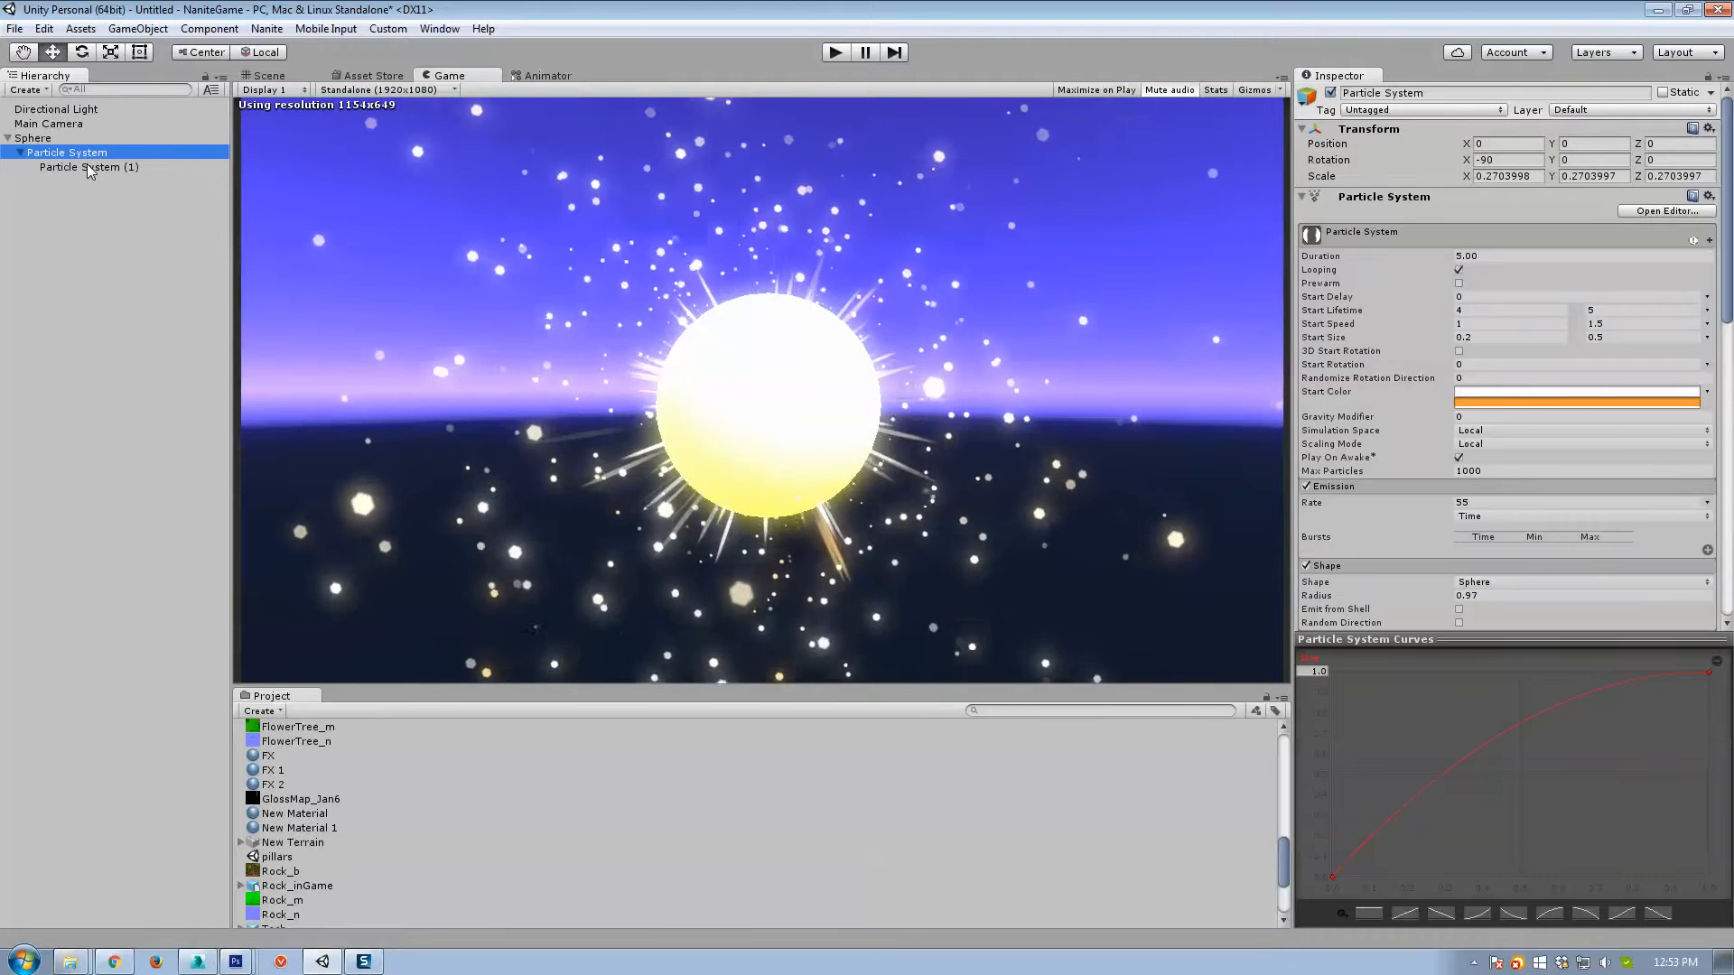
pyautogui.click(88, 166)
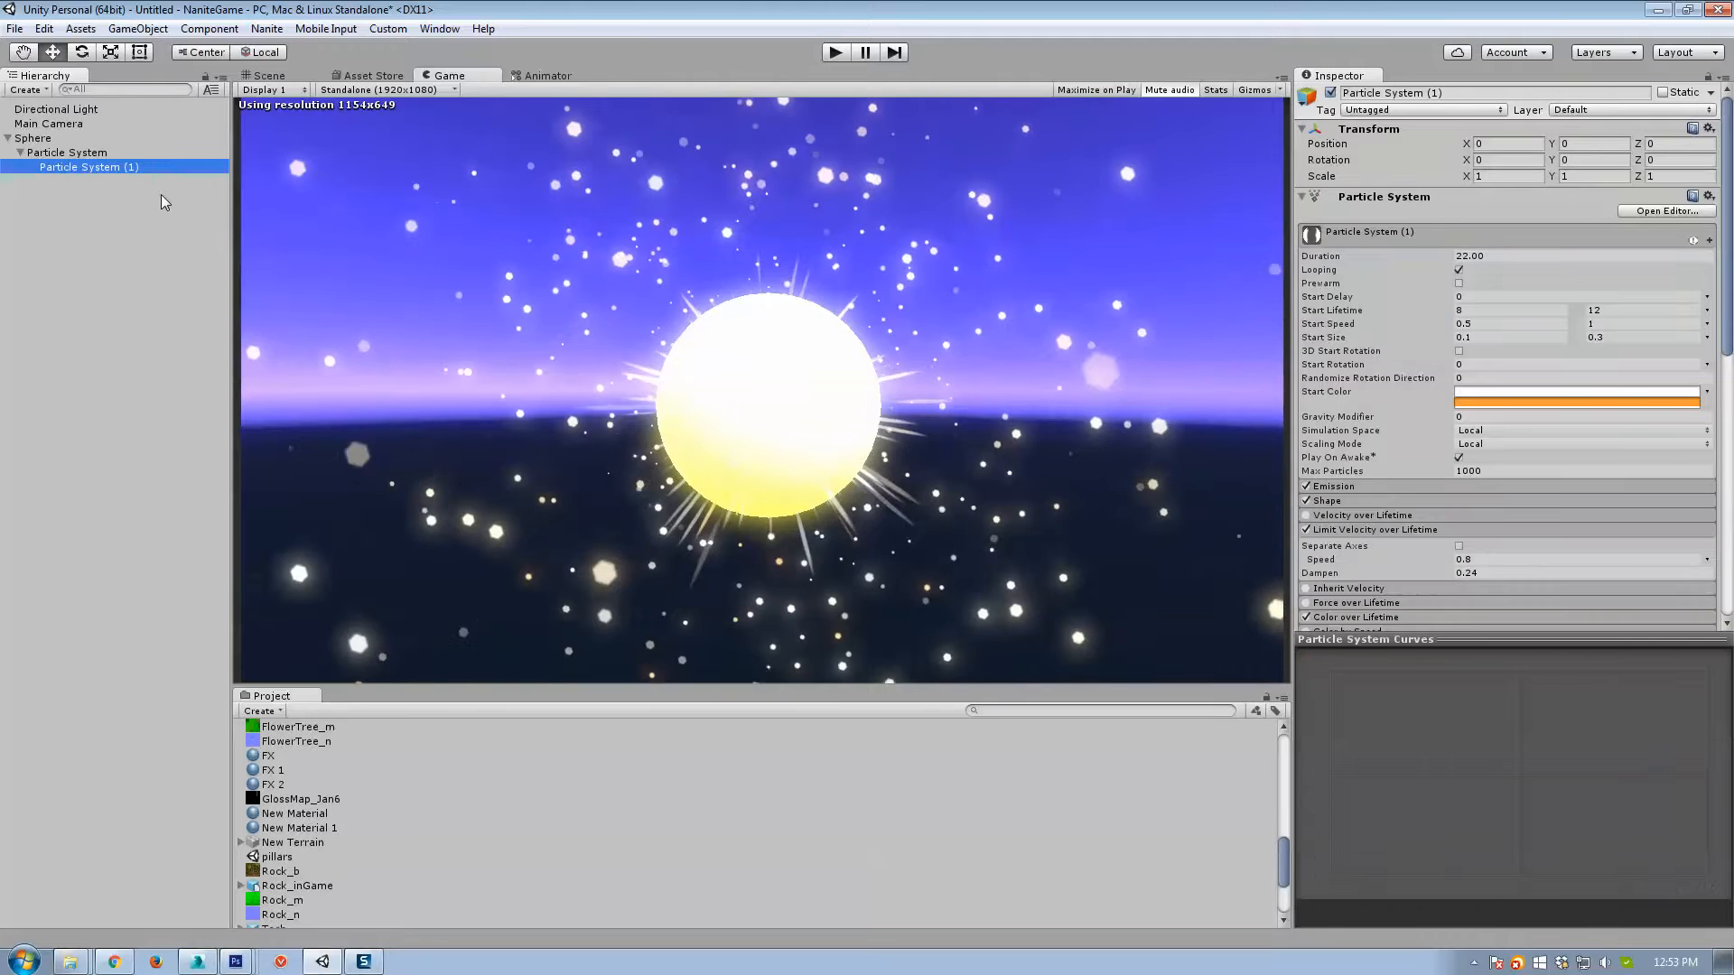
pyautogui.click(1477, 340)
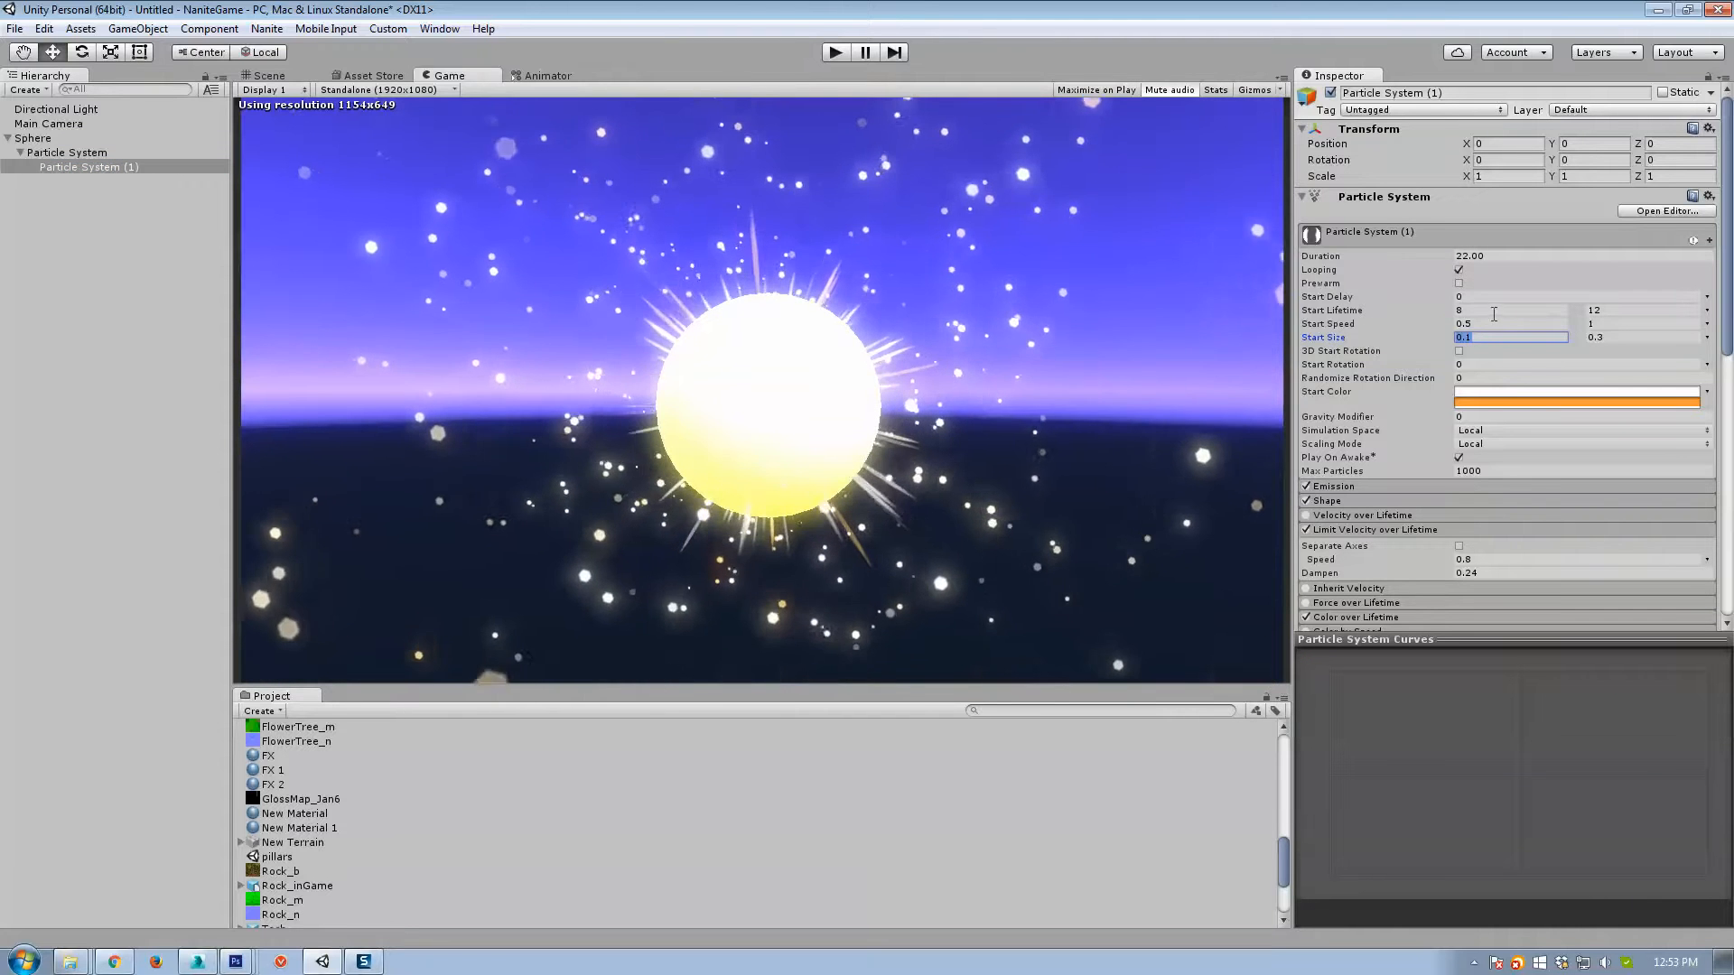
pyautogui.click(1463, 309)
pyautogui.write('4')
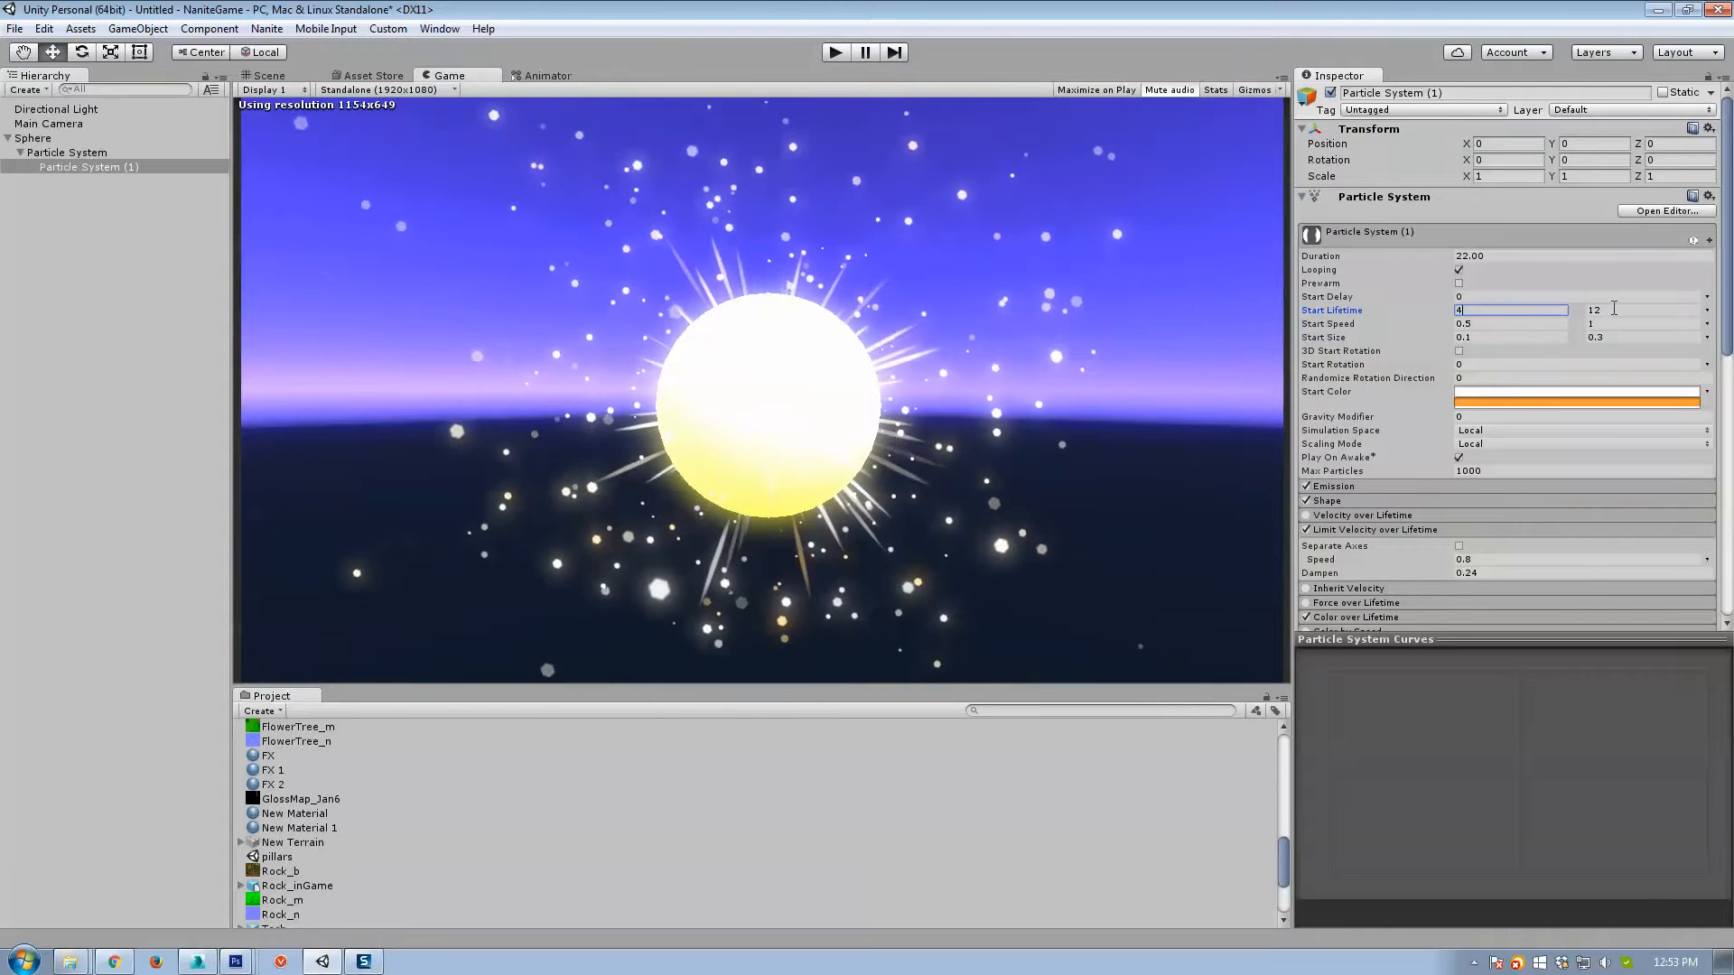
pyautogui.click(1613, 311)
pyautogui.write('5')
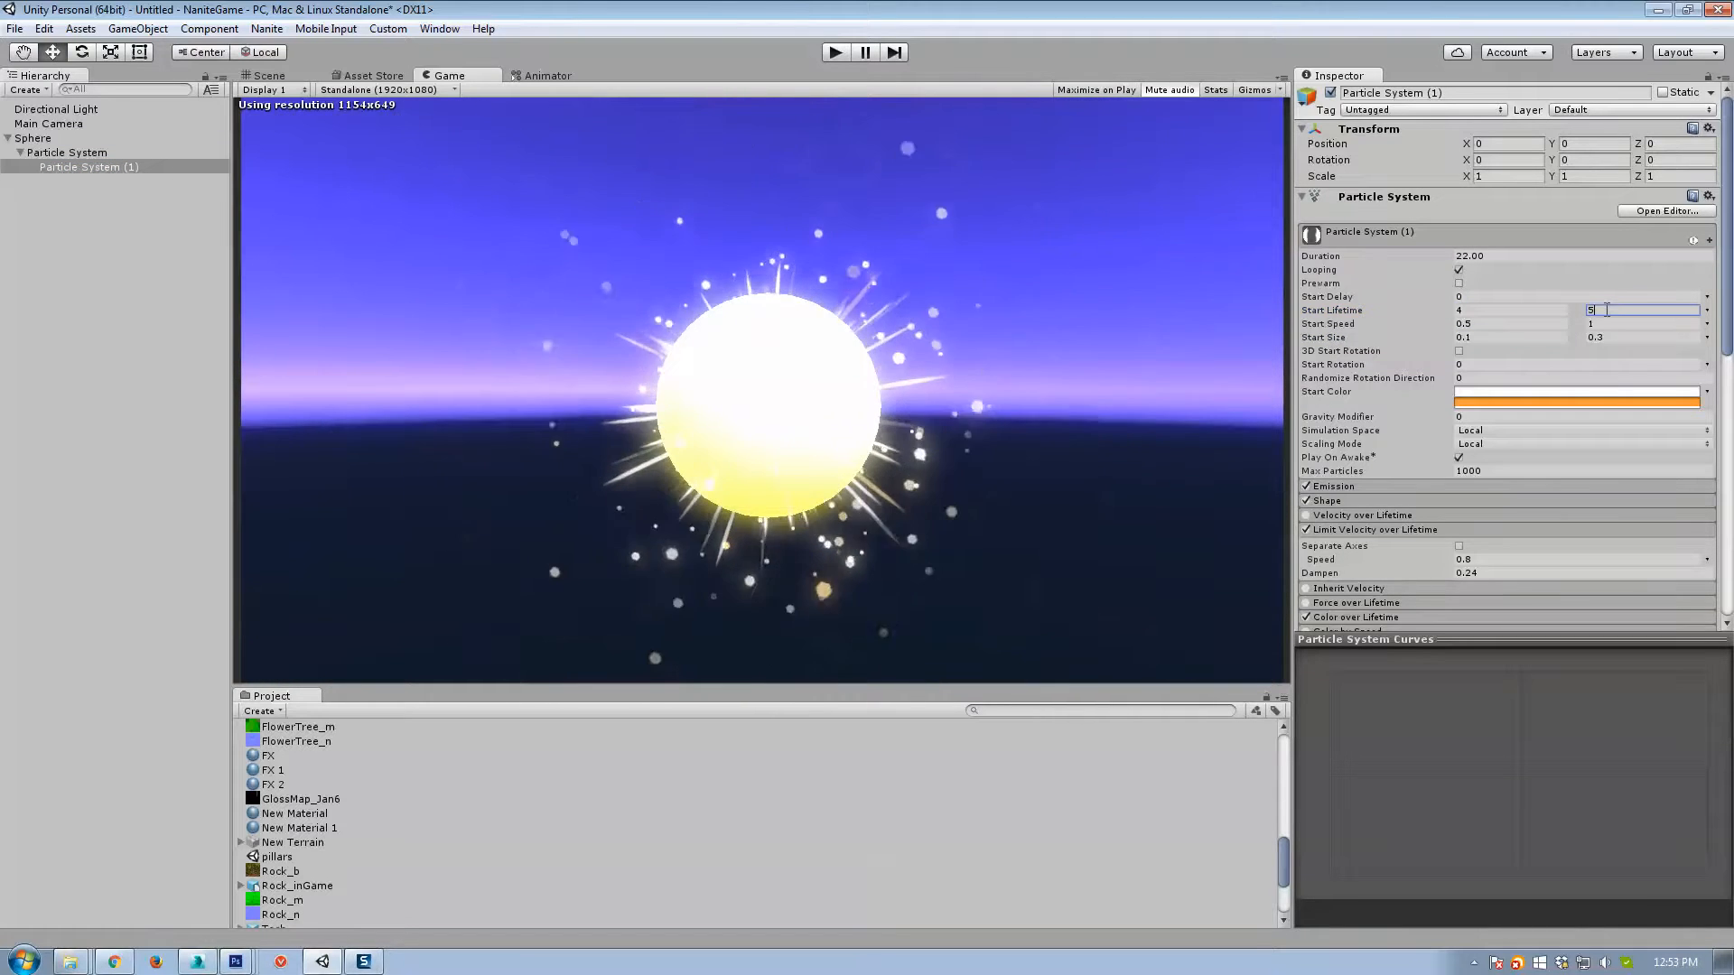
# Set the child particles' Start Size range to 0.02 and 0.05 and their maximum Start Lifetime to 8.
pyautogui.click(1479, 338)
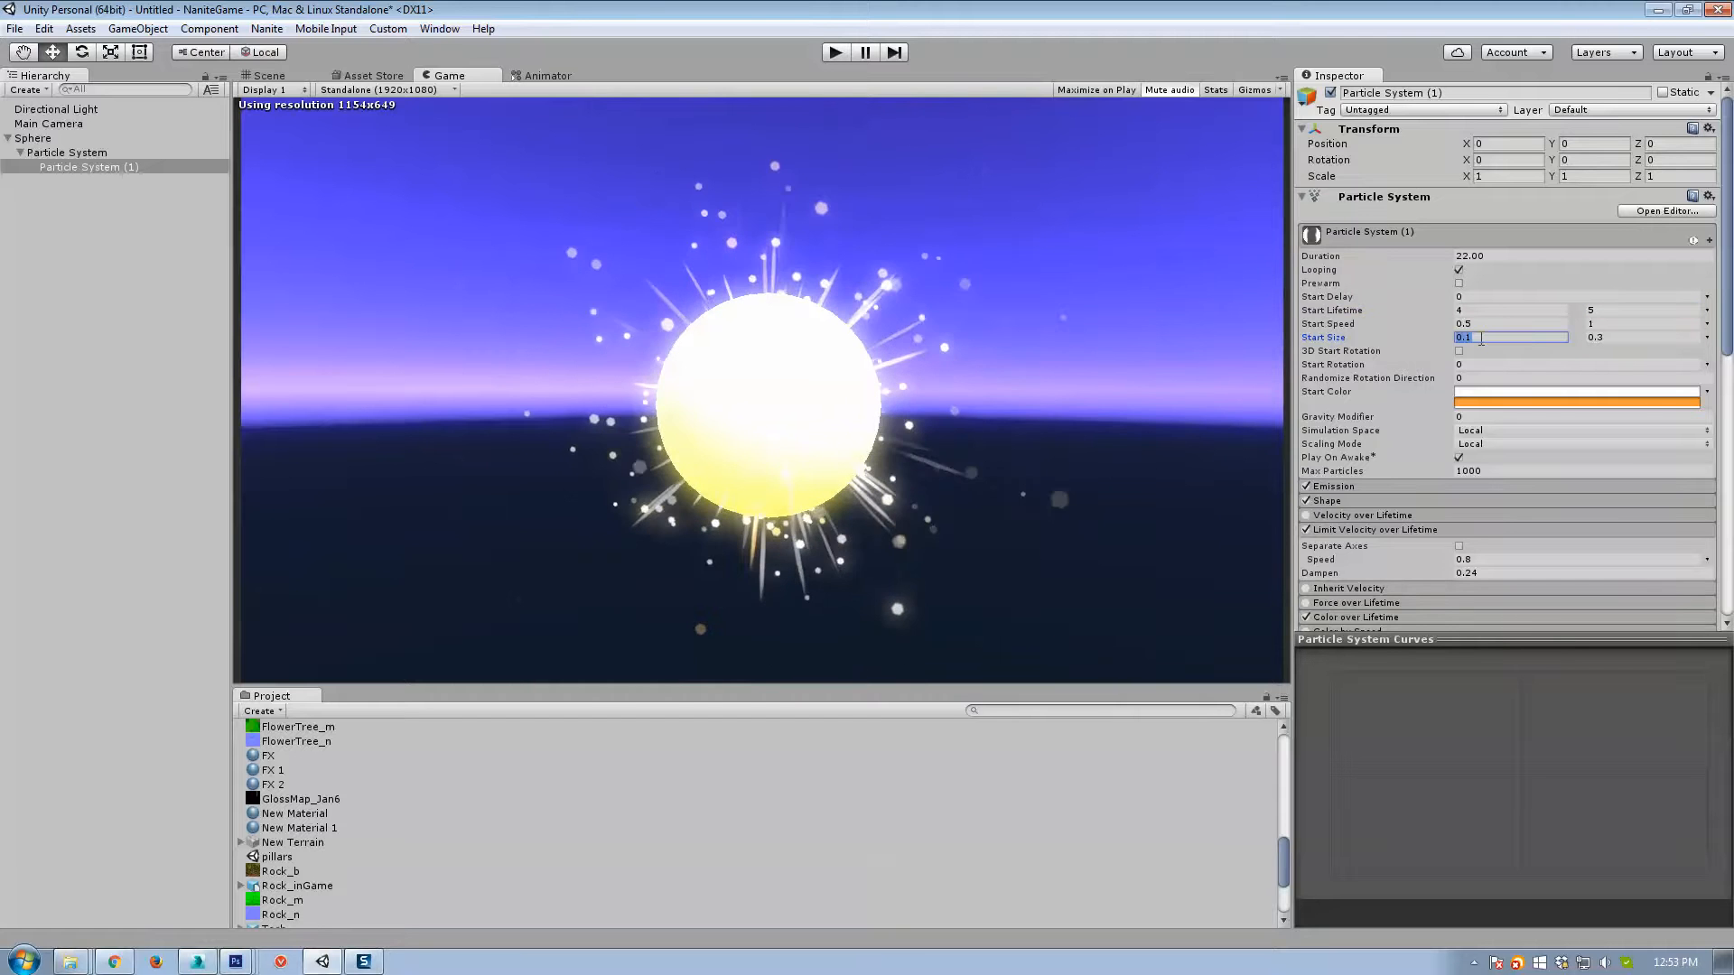
pyautogui.write('.02')
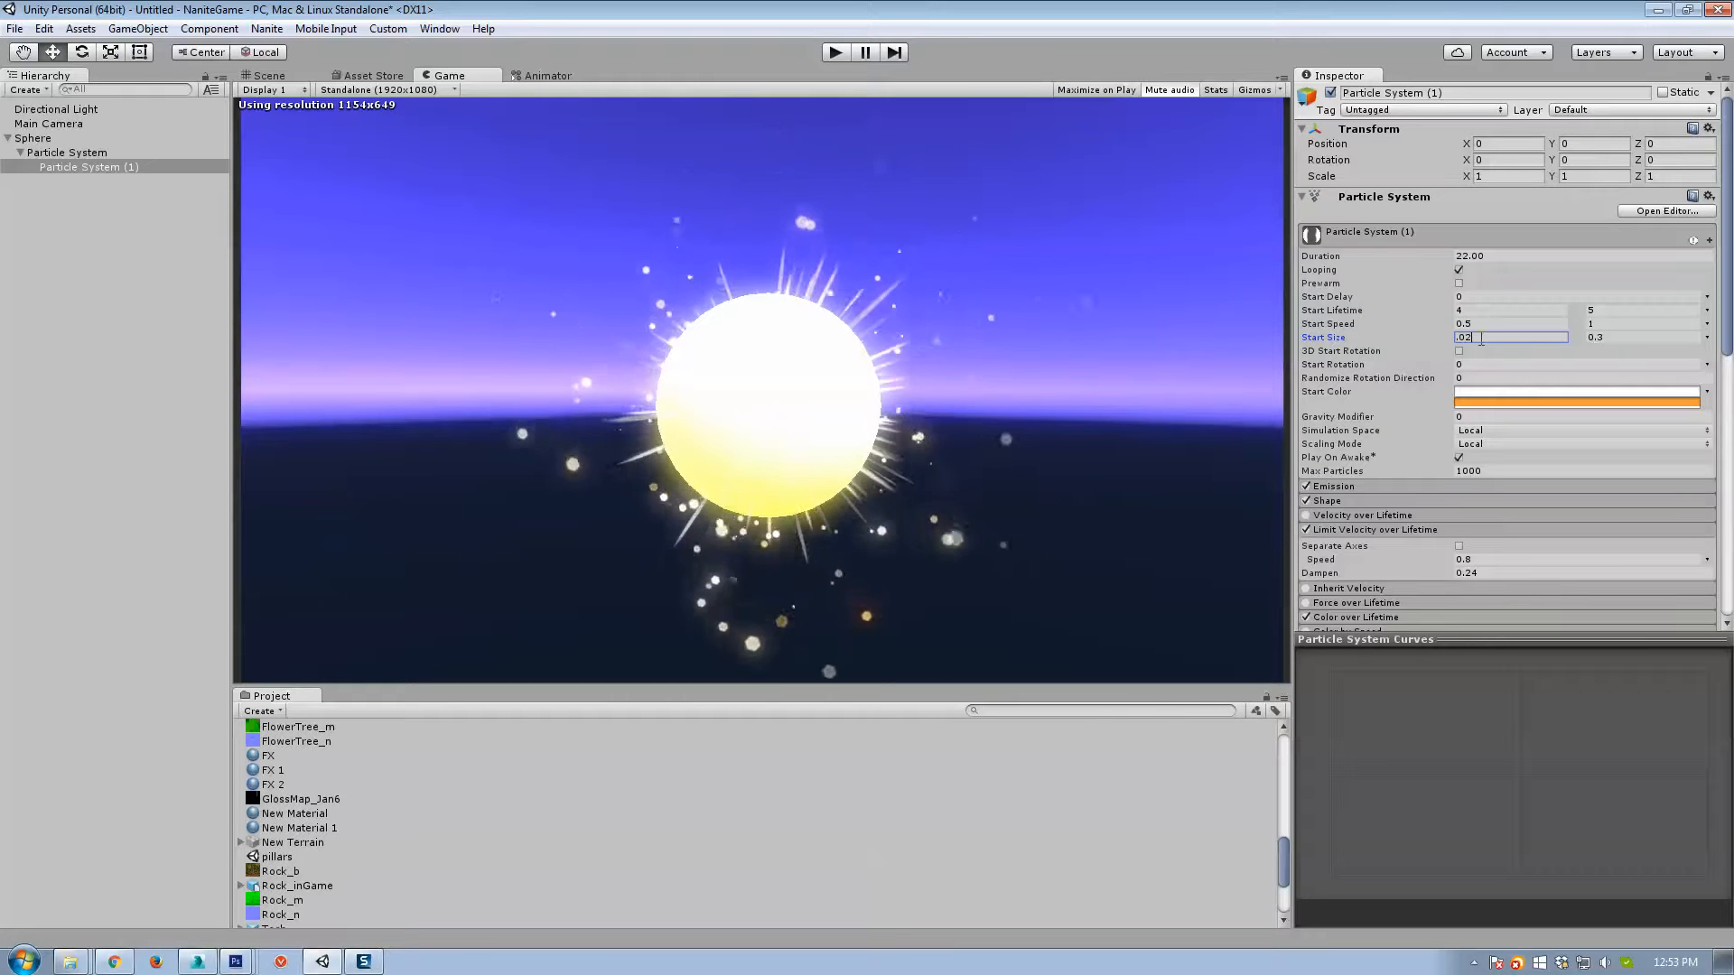
pyautogui.click(1610, 338)
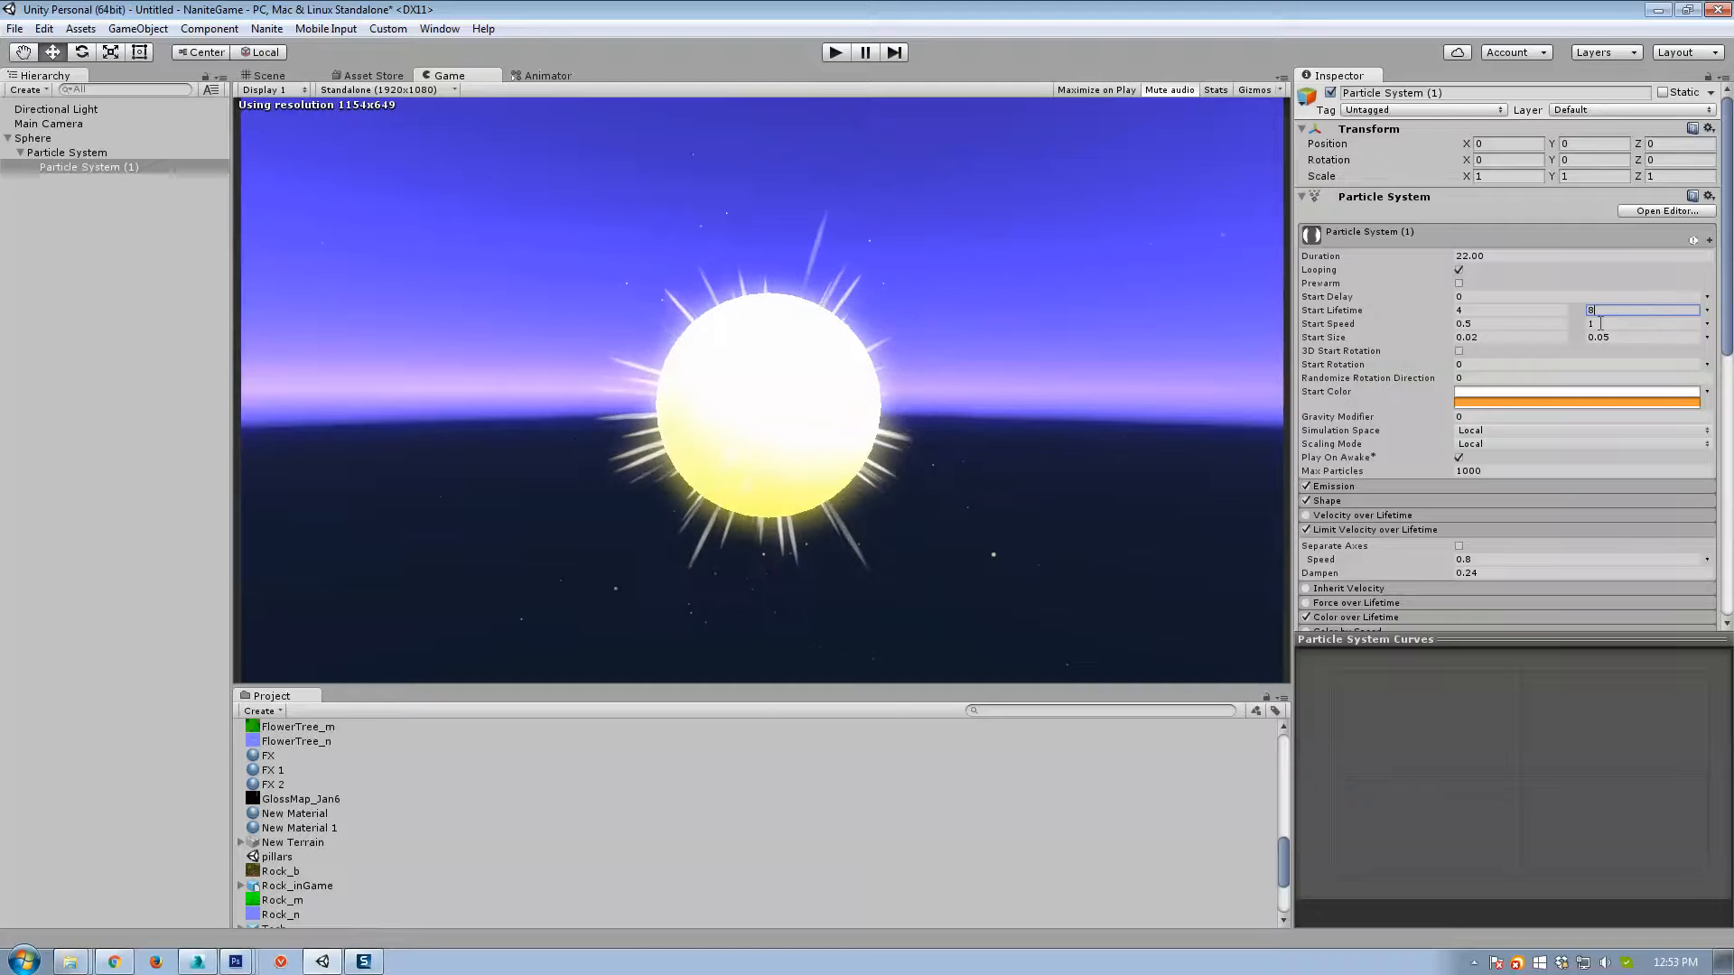
pyautogui.write('8')
# Set the child particles' Start Speed range to 0.2 and 0.5 and the velocity limit's Dampen to 1.
pyautogui.click(1600, 324)
pyautogui.write('0.5')
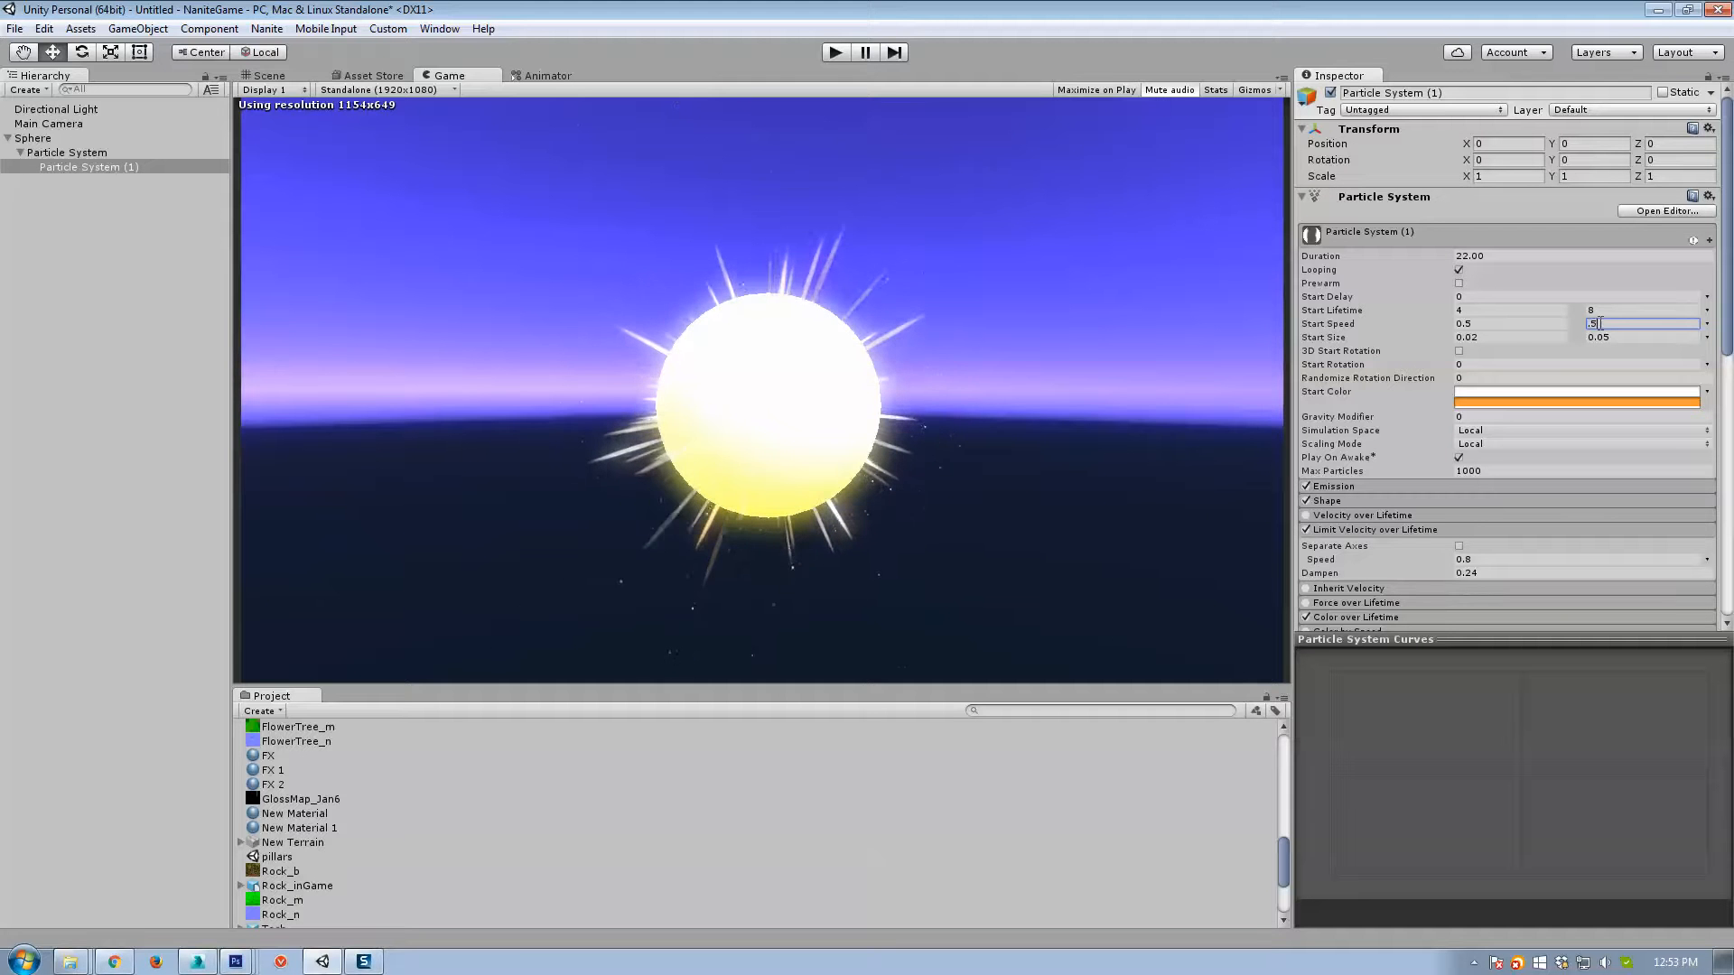
pyautogui.click(1504, 323)
pyautogui.write('0.2')
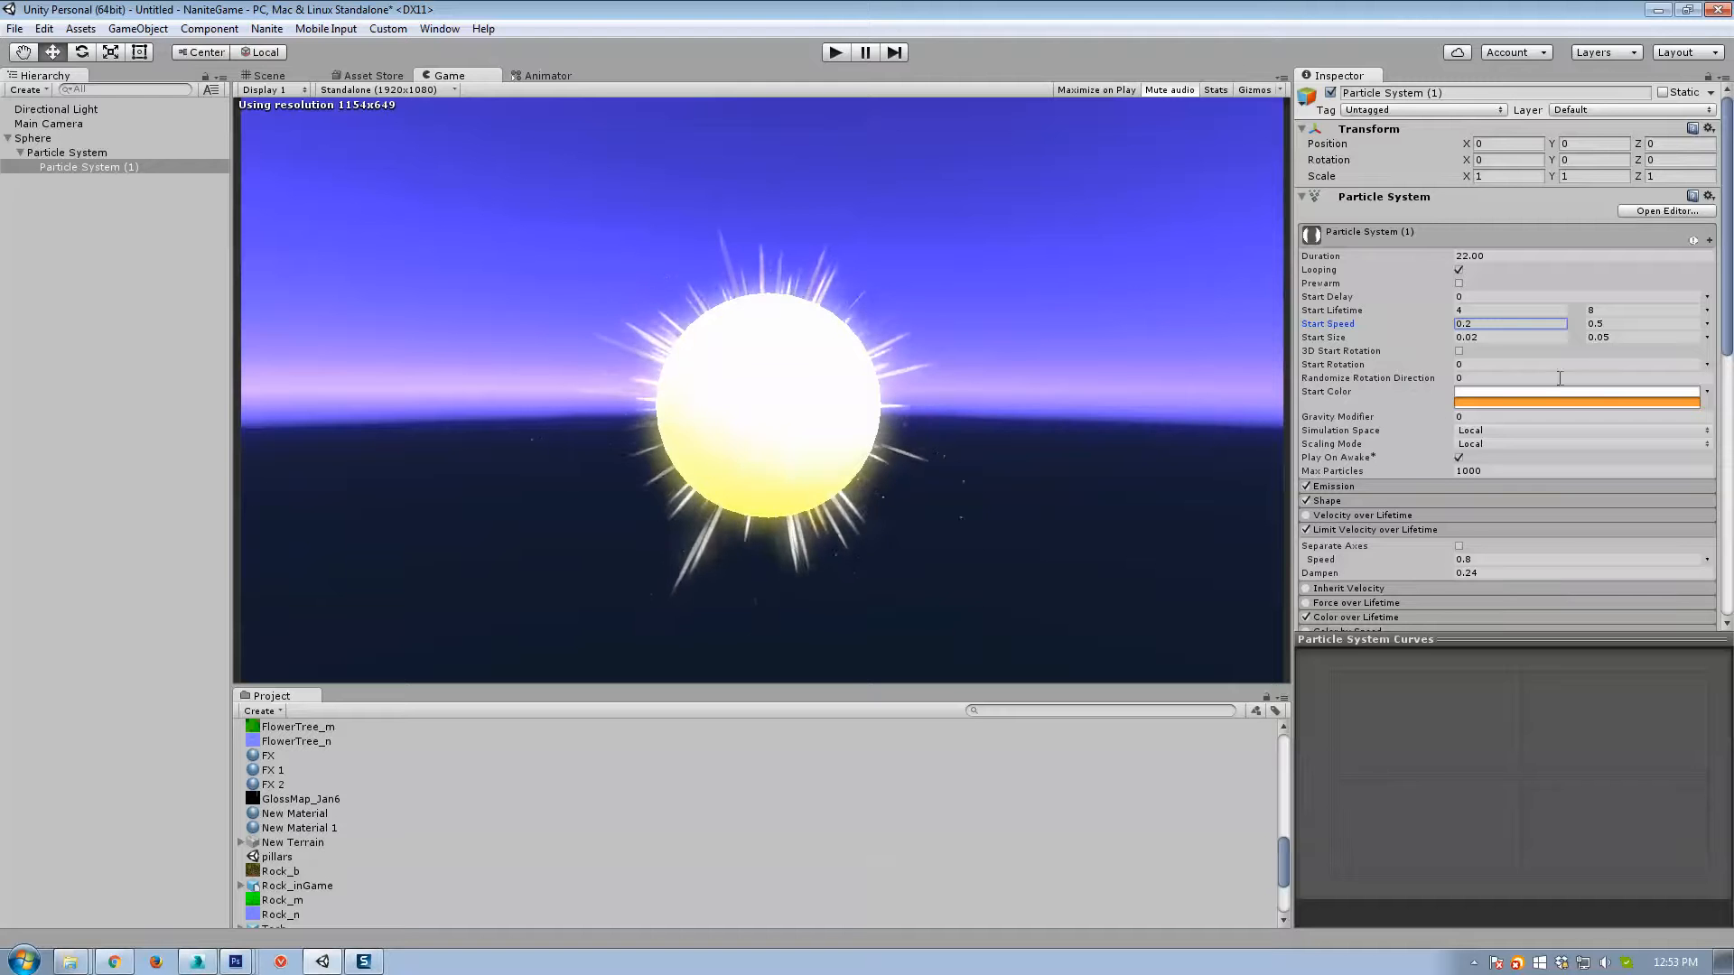
pyautogui.moveTo(1427, 573); pyautogui.dragTo(1457, 576)
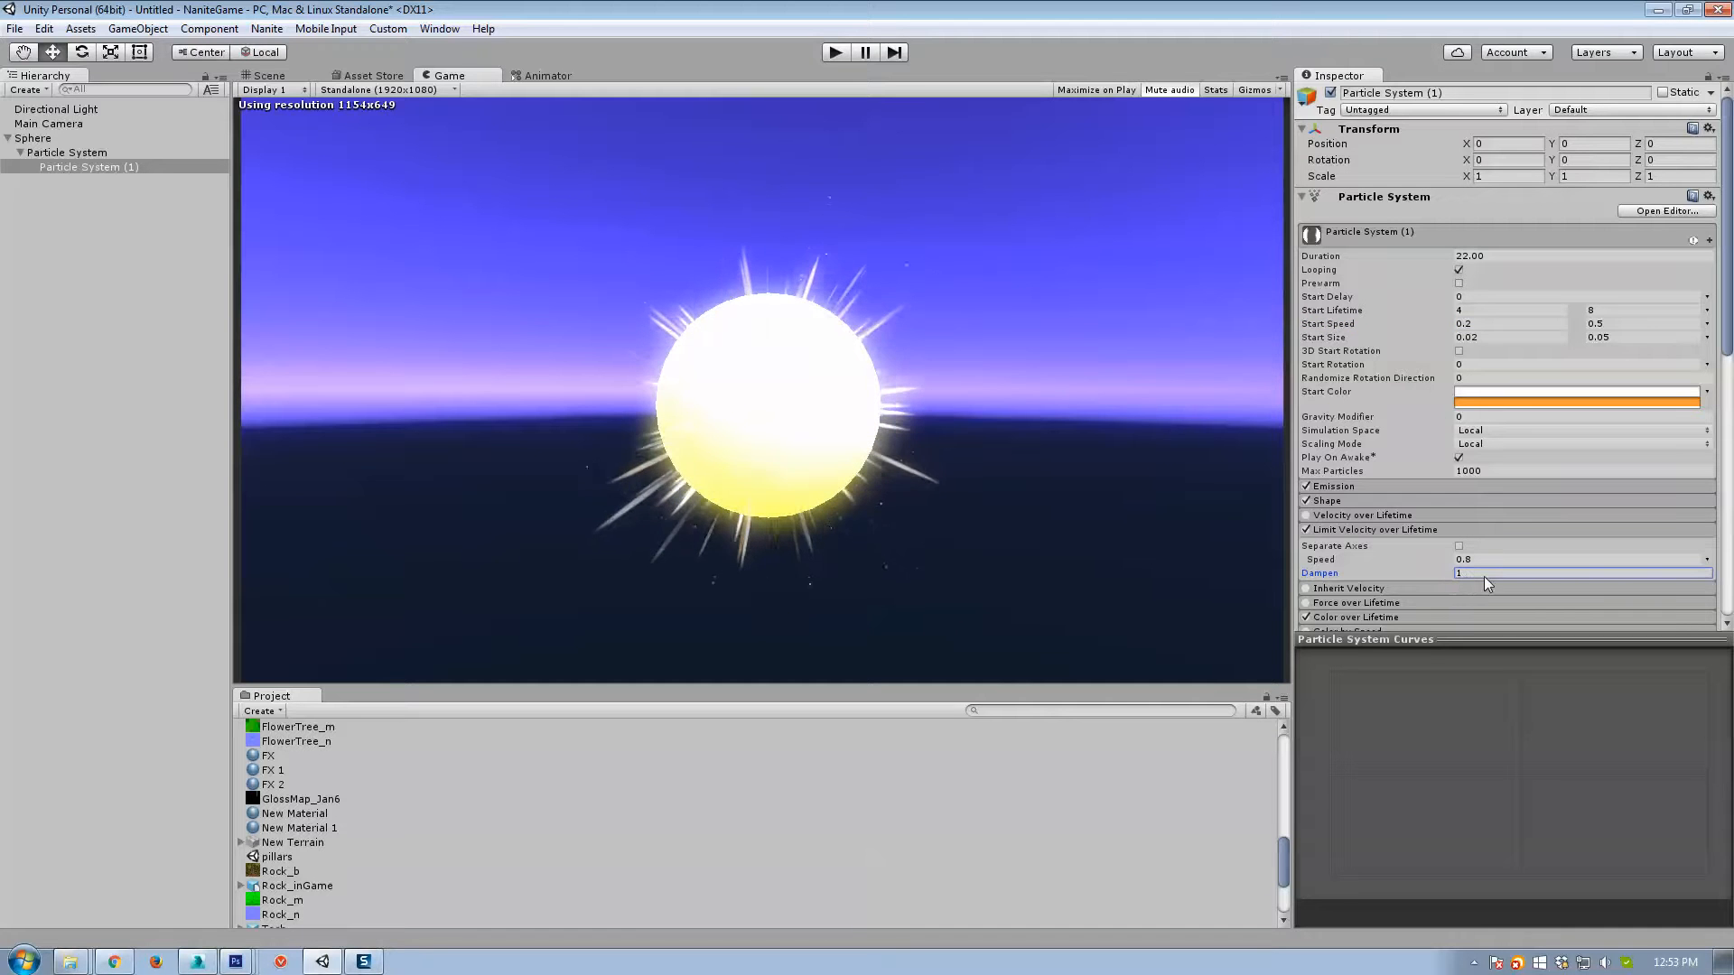
# Set the child particles' velocity limit Speed to 0.3, its Dampen to 0.52, and their maximum Start Size to 0.1.
pyautogui.moveTo(1434, 565)
pyautogui.mouseDown()
pyautogui.moveTo(1417, 556)
pyautogui.moveTo(1423, 571)
pyautogui.mouseUp()
pyautogui.click(1438, 571)
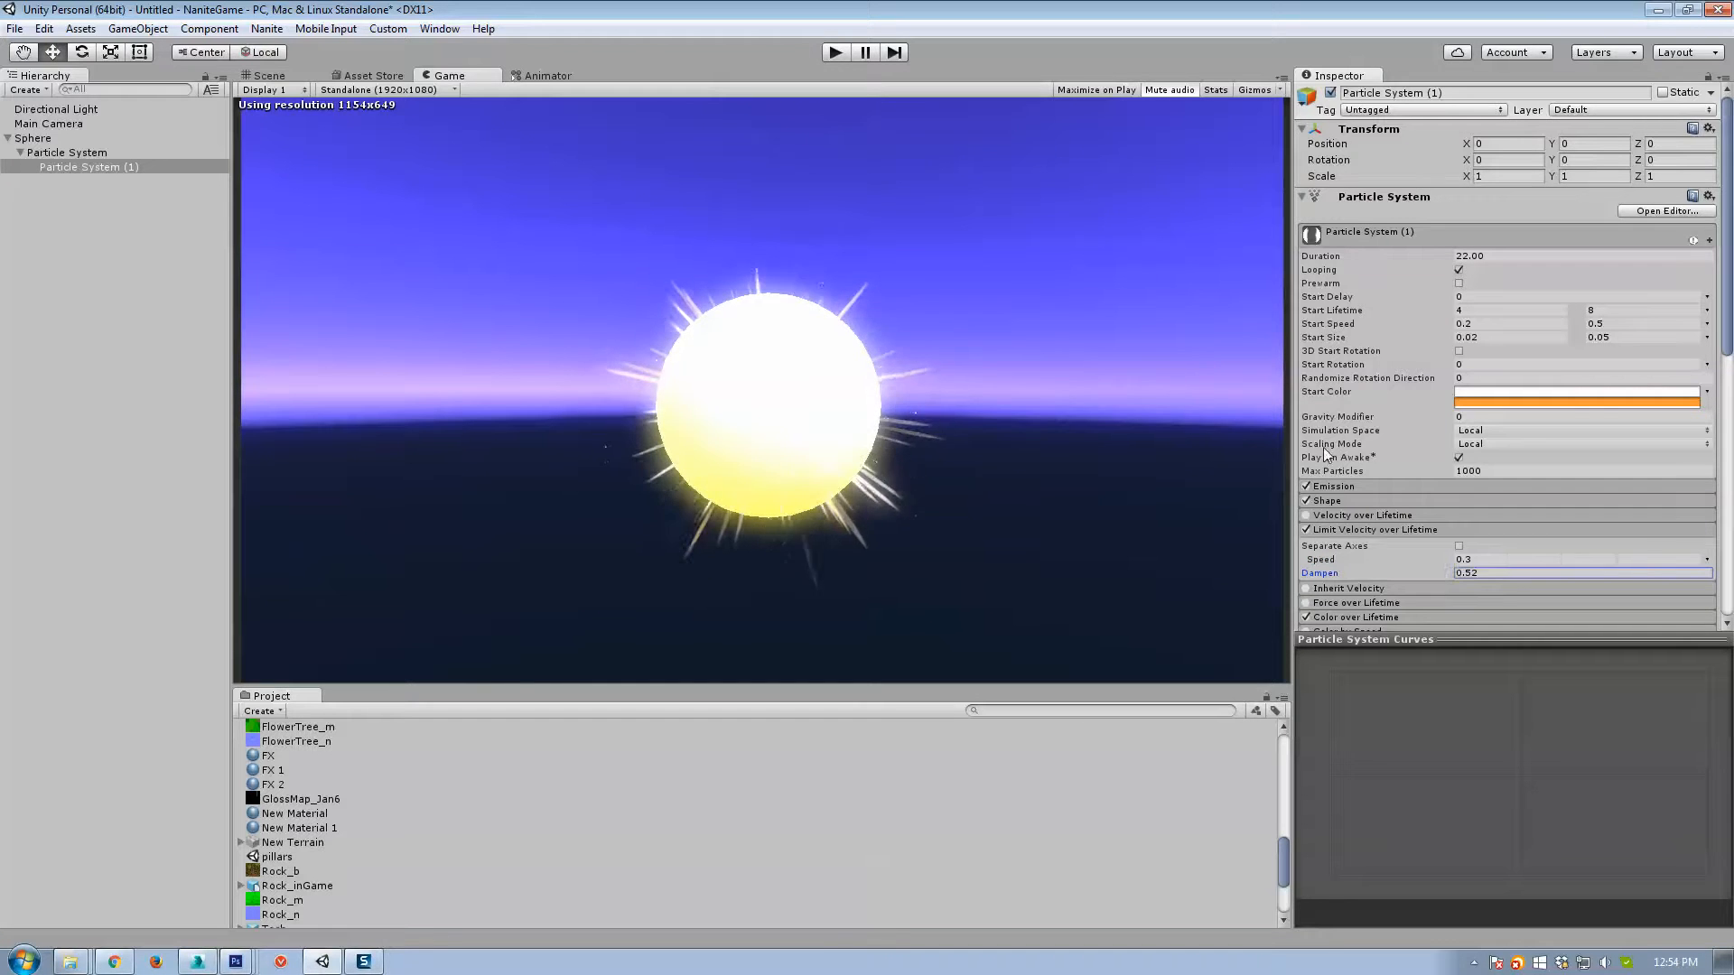
pyautogui.click(1616, 337)
pyautogui.write('.1')
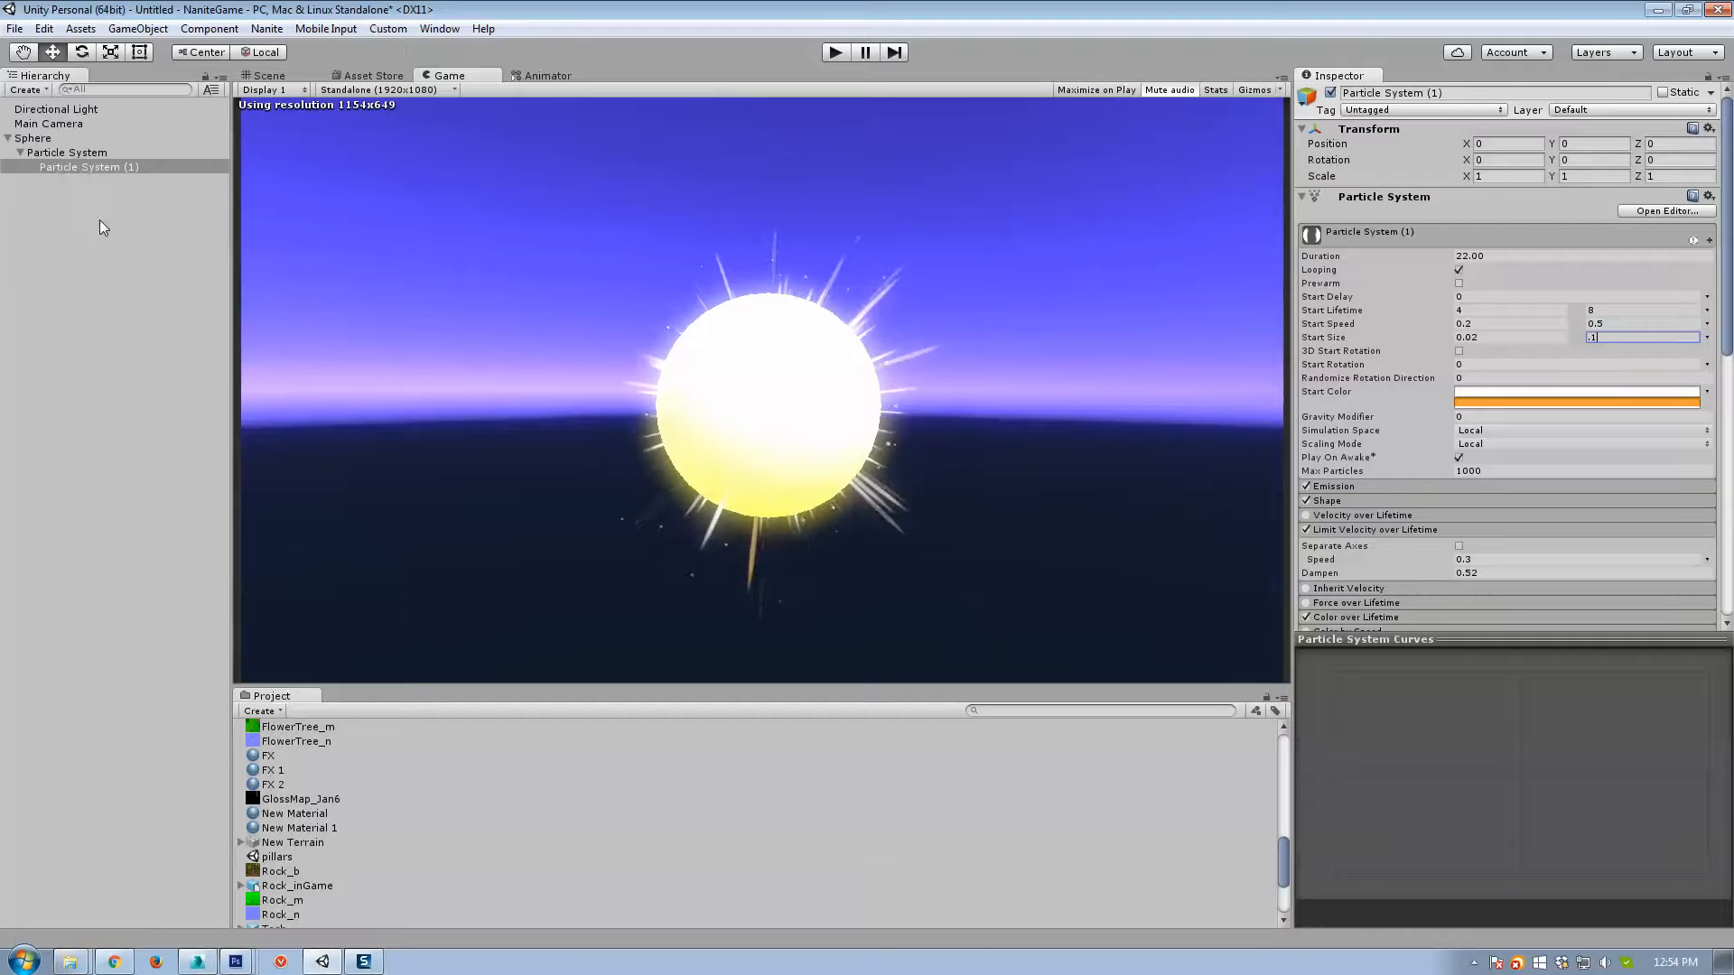
# Set the parent Particle System's Start Speed range to 0.5 and 0.8.
pyautogui.click(60, 154)
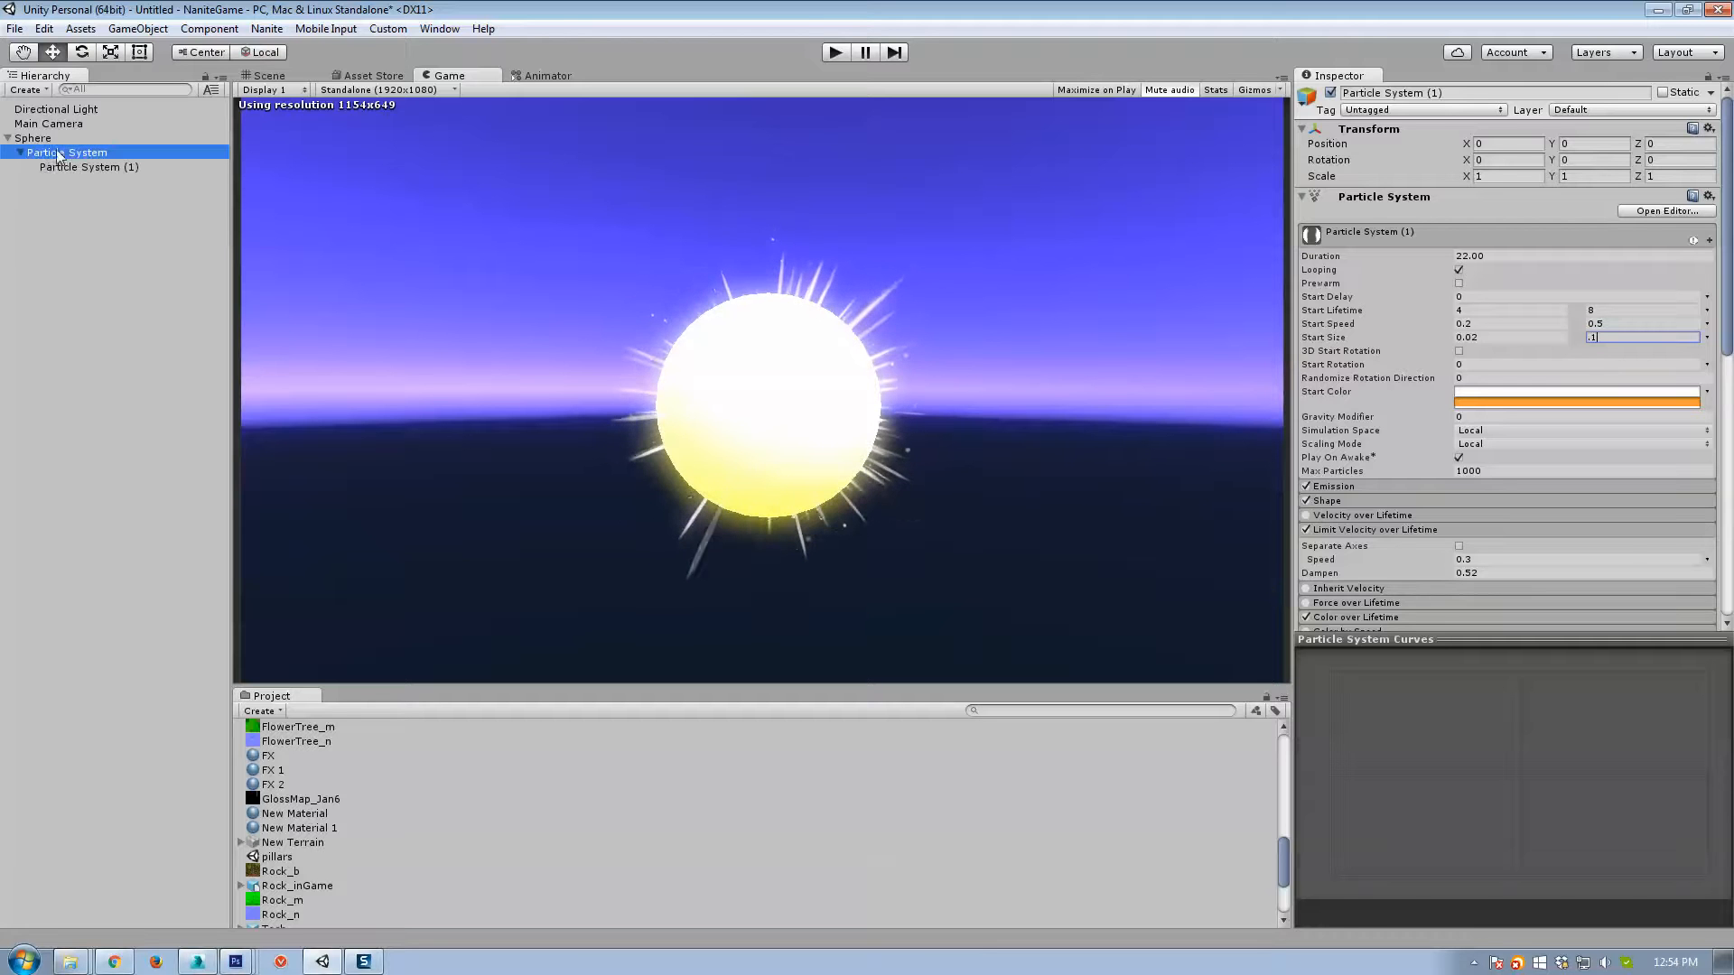
pyautogui.click(1495, 324)
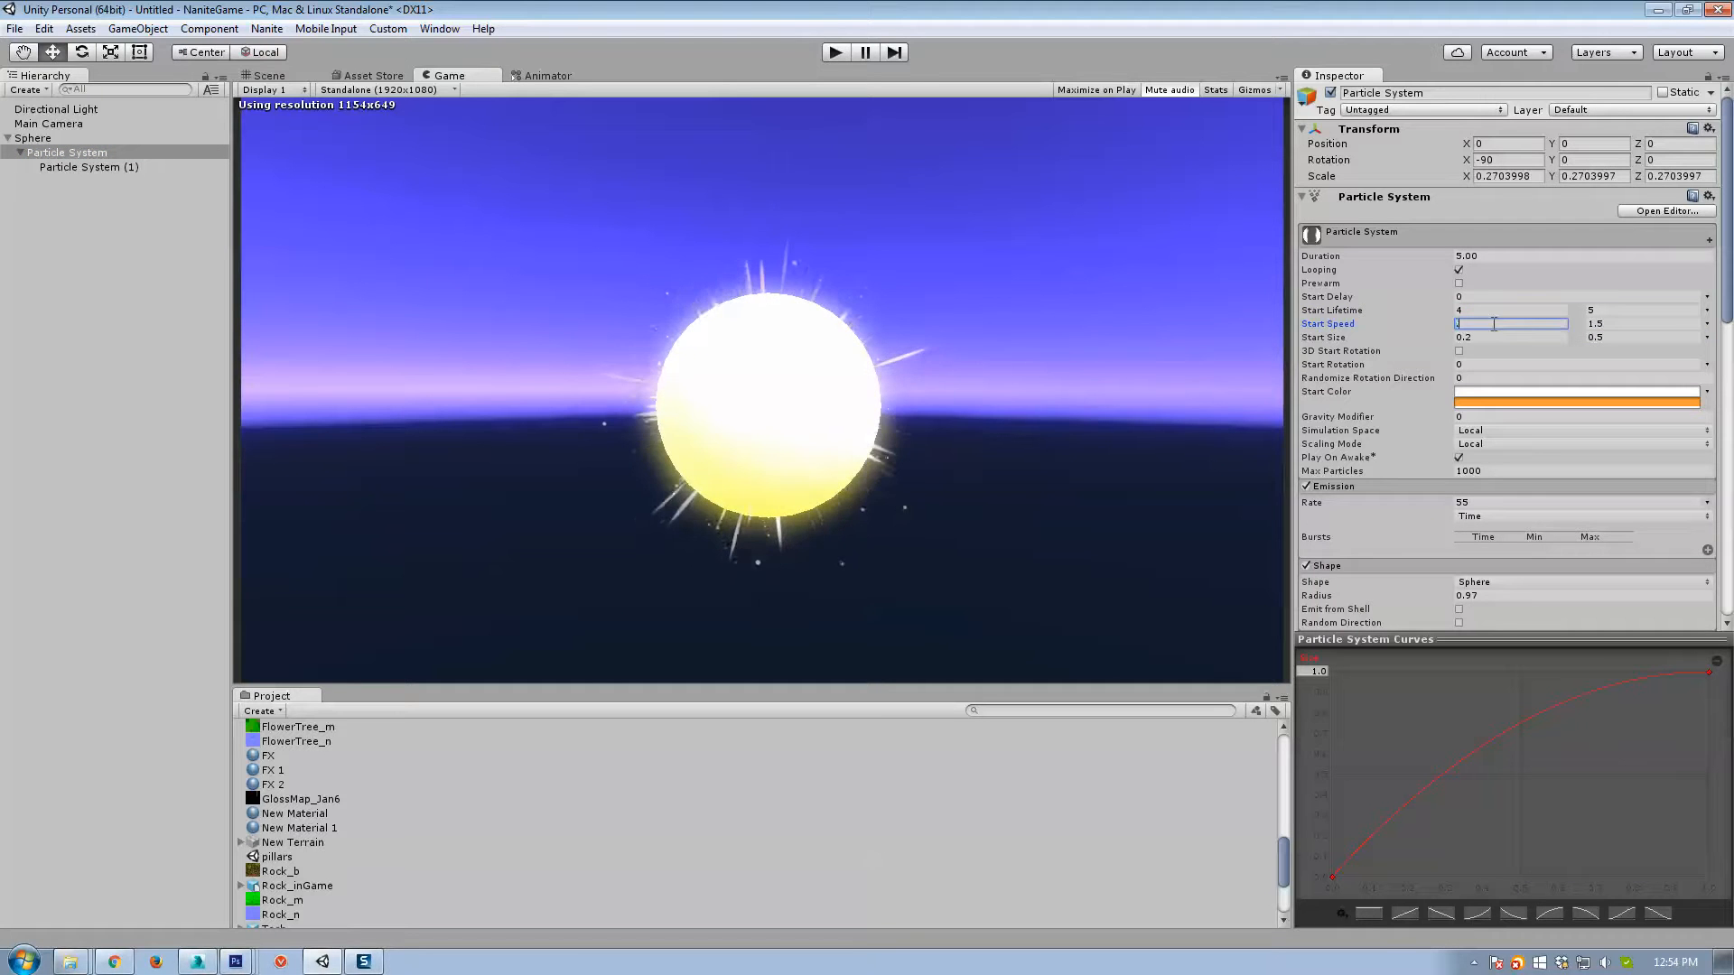
pyautogui.write('0.5')
pyautogui.press('Tab')
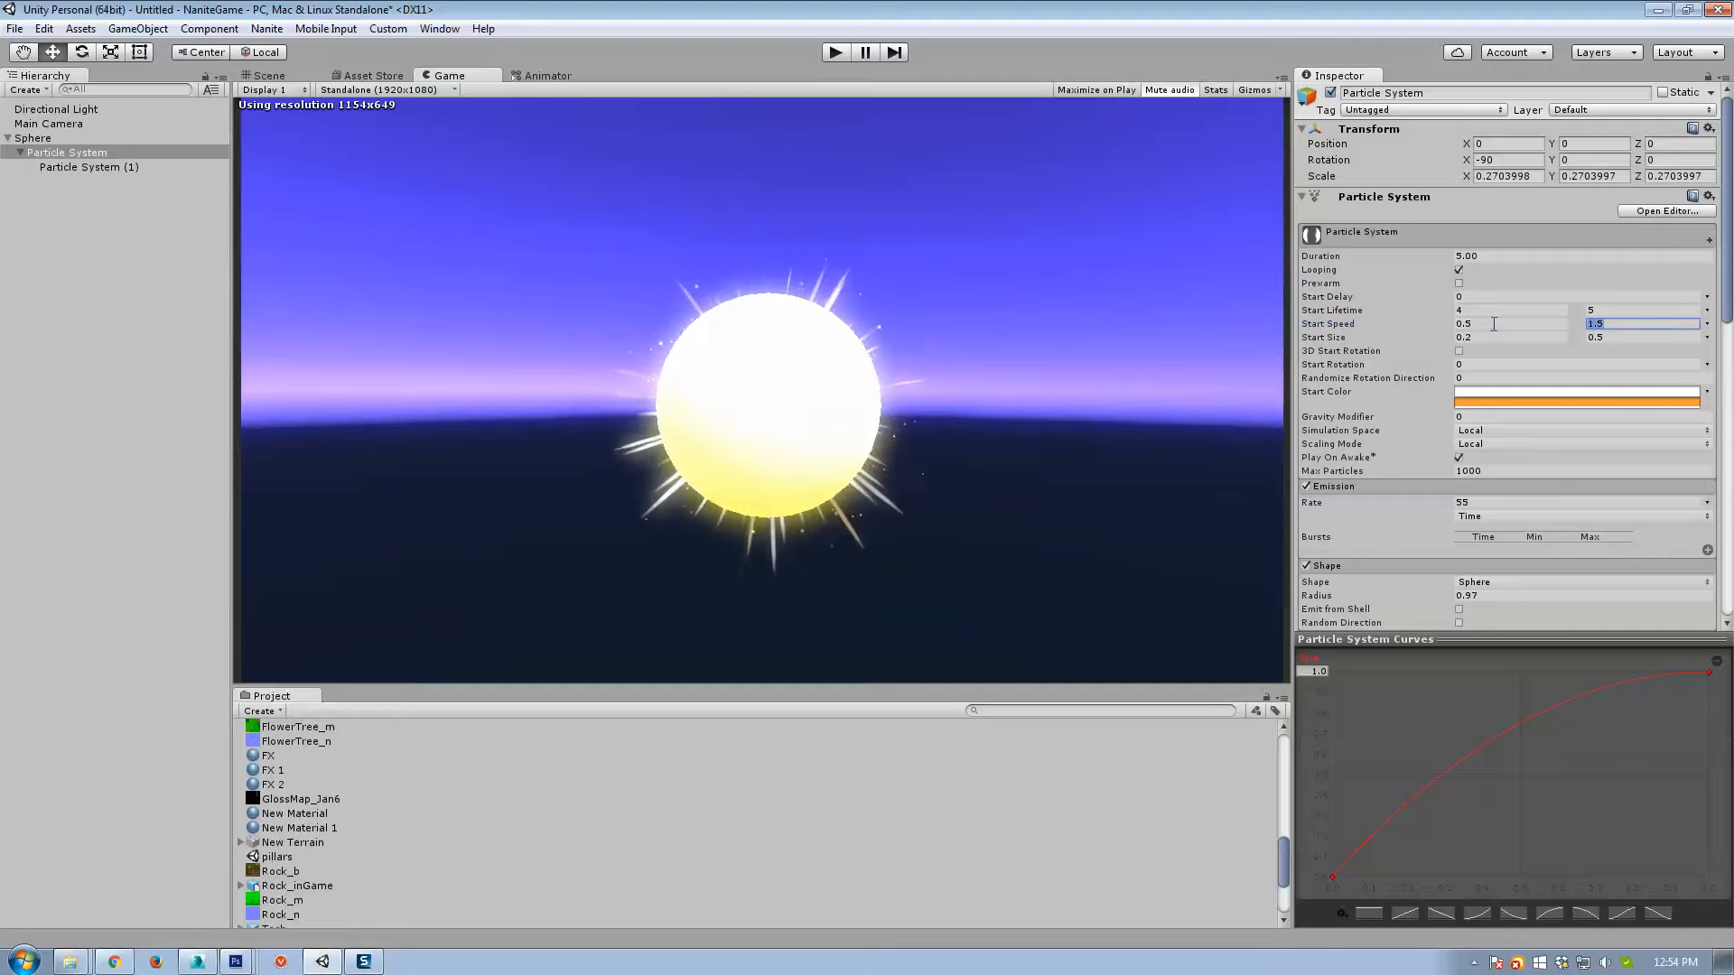
pyautogui.write('.8')
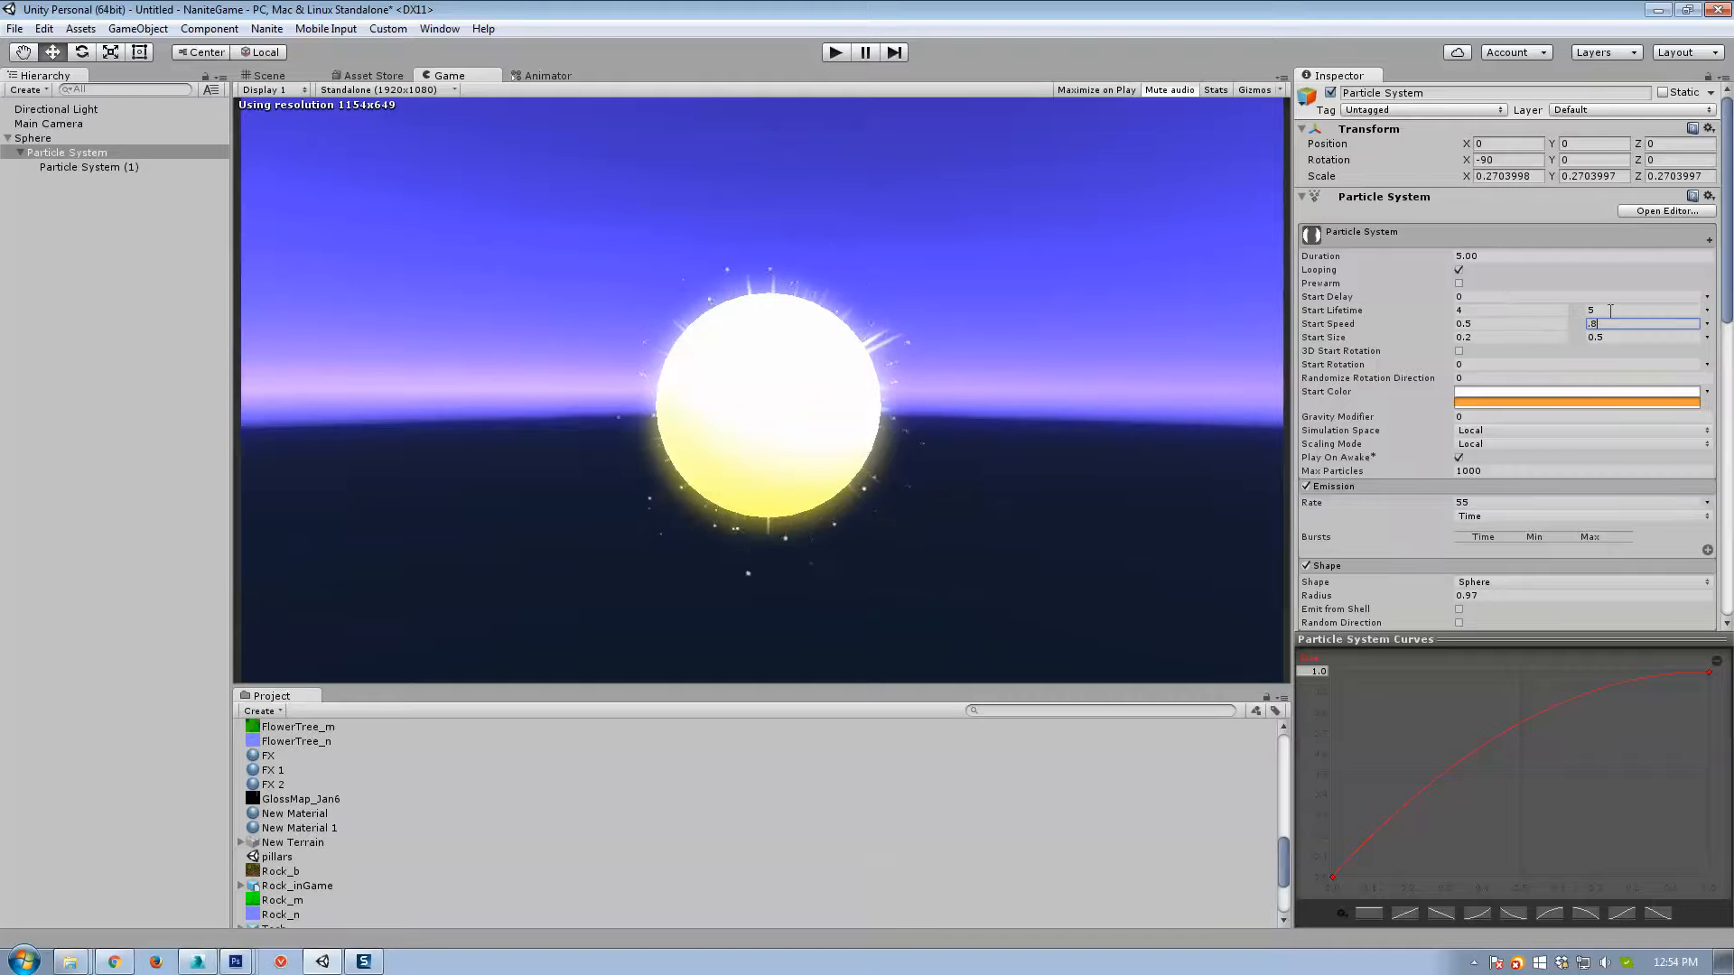
# Set the parent particle system's Start Lifetime range to a minimum of 8 and a maximum of 12.
pyautogui.click(1610, 310)
pyautogui.write('12')
pyautogui.hotkey('shift', 'Tab')
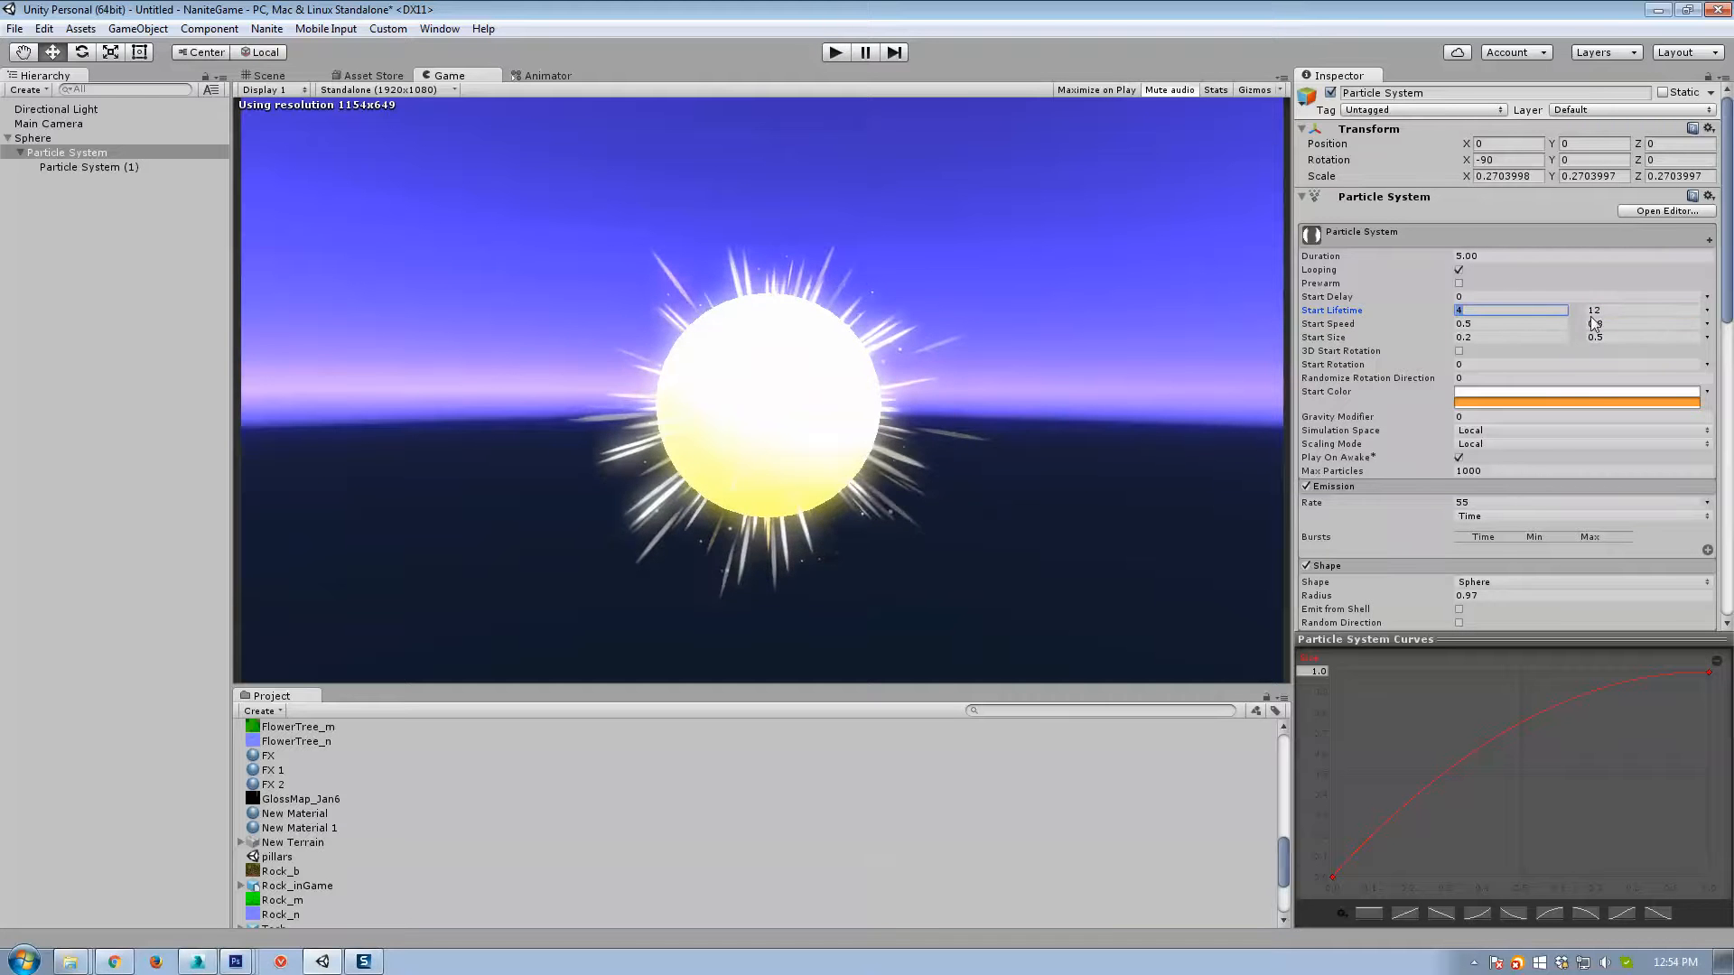
pyautogui.write('8')
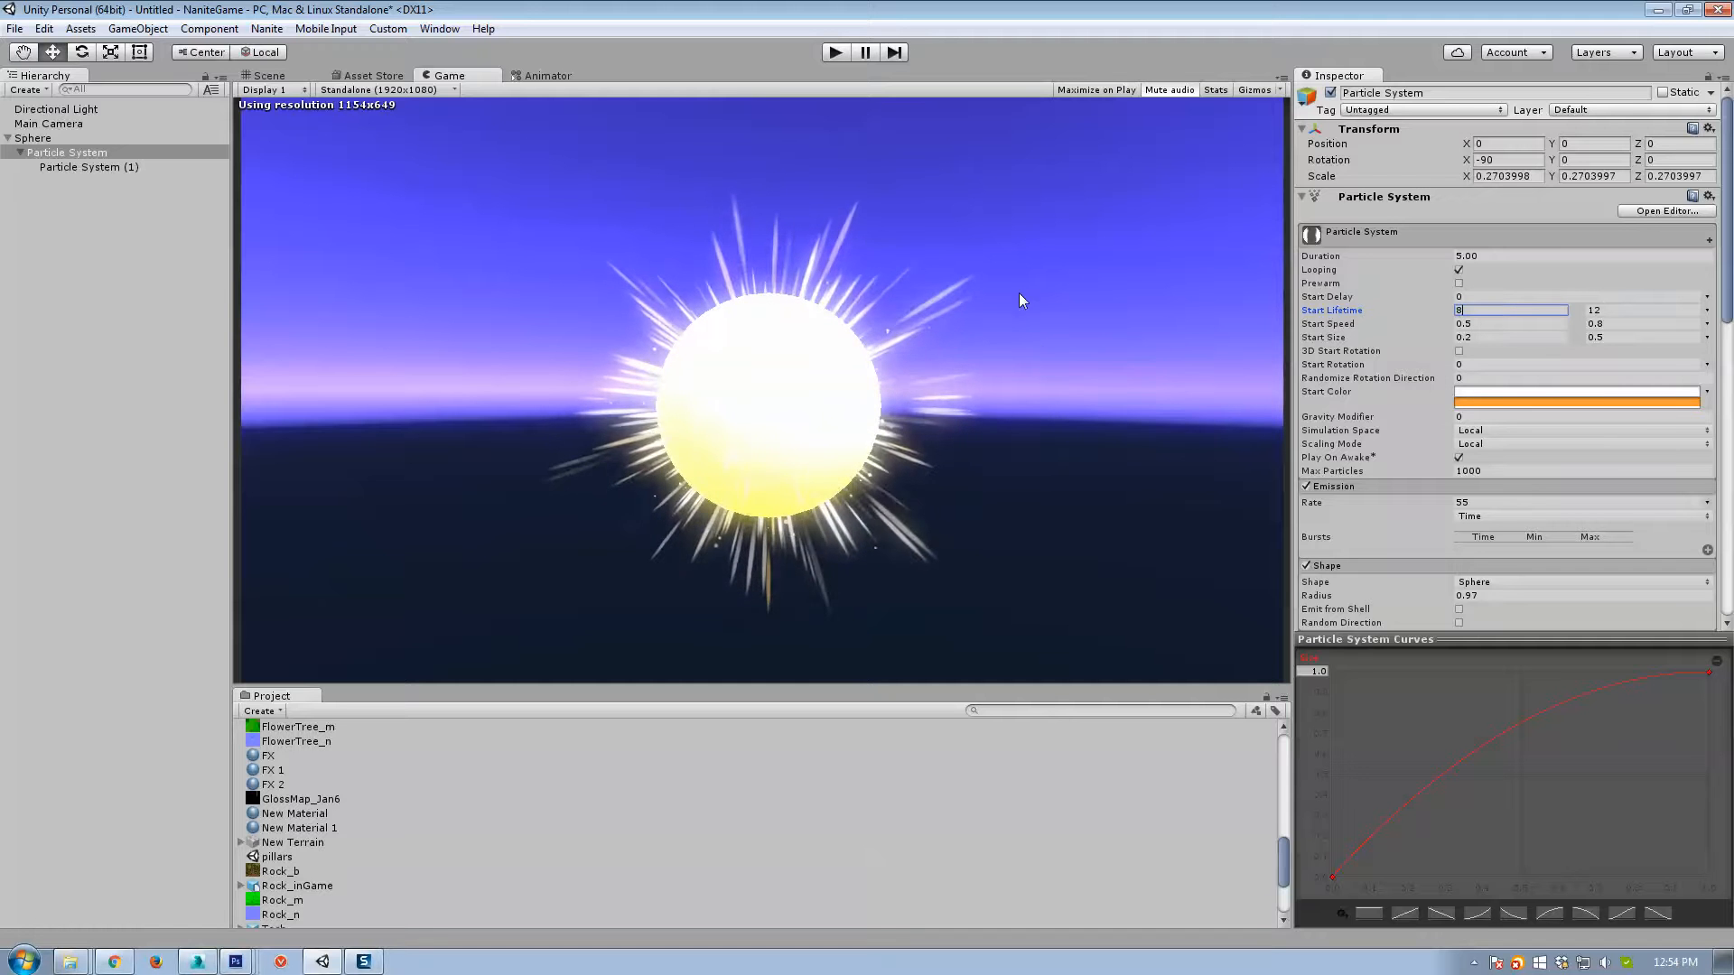
# Try emission rates of 20 and 10 on the parent particle system and settle on a Rate of 25.
pyautogui.scroll(-2, 1472, 479)
pyautogui.click(1474, 448)
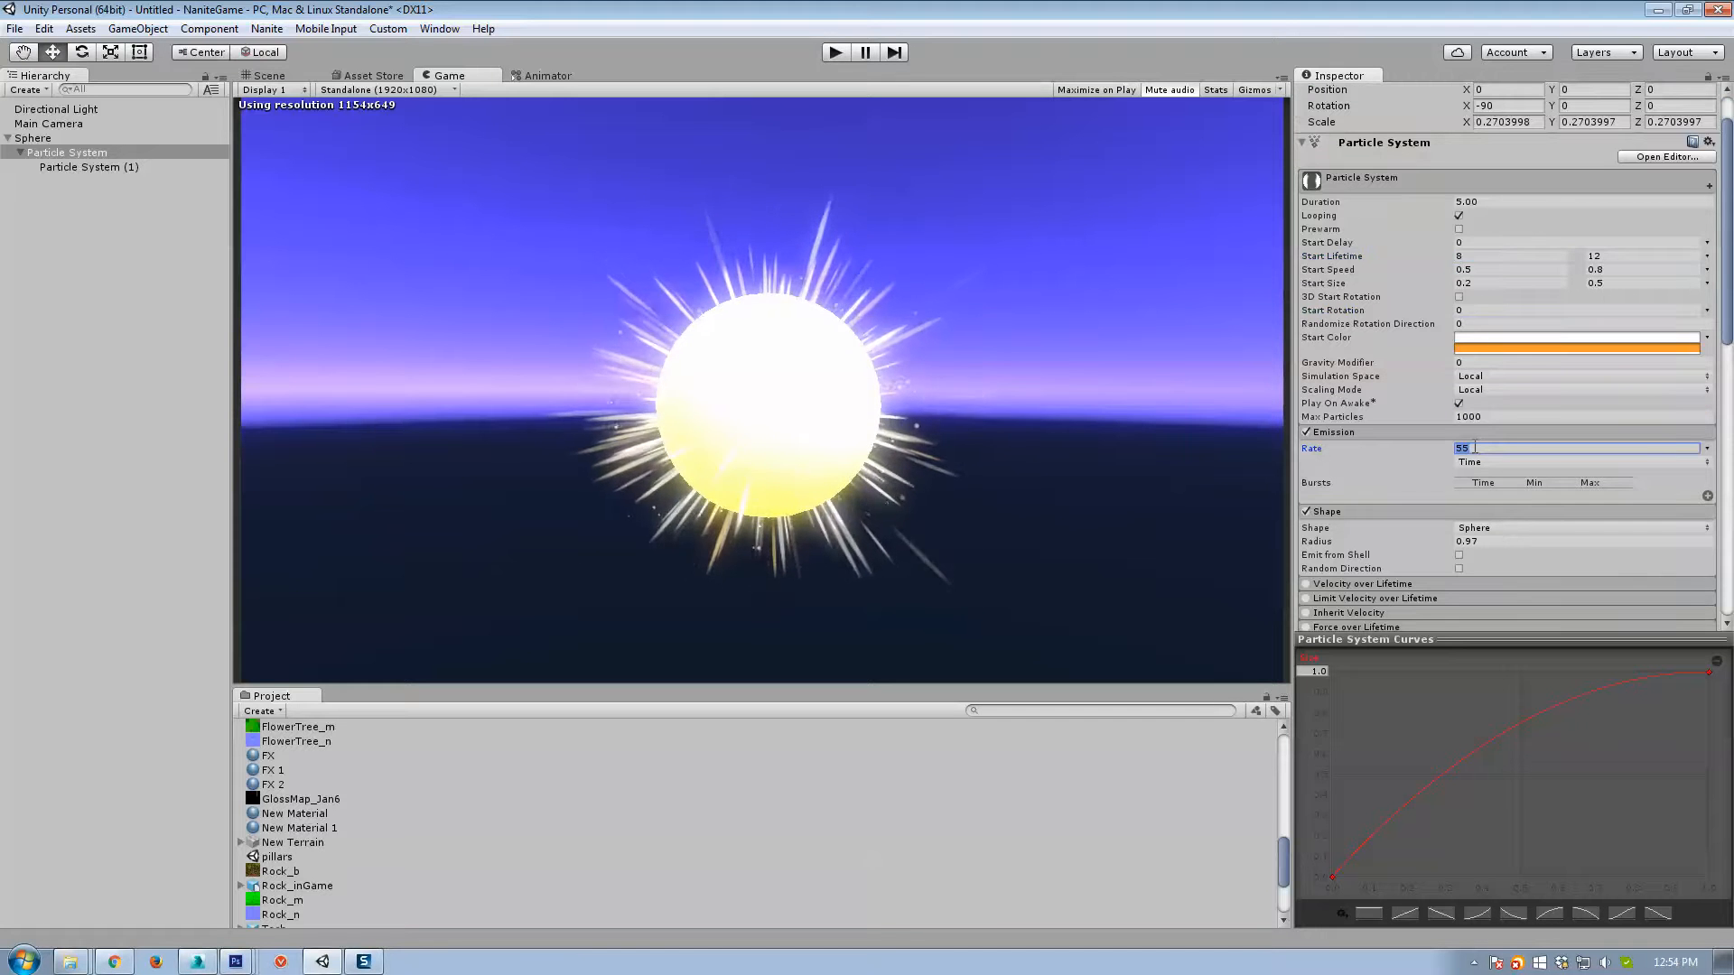
pyautogui.write('20')
pyautogui.doubleClick(1480, 448)
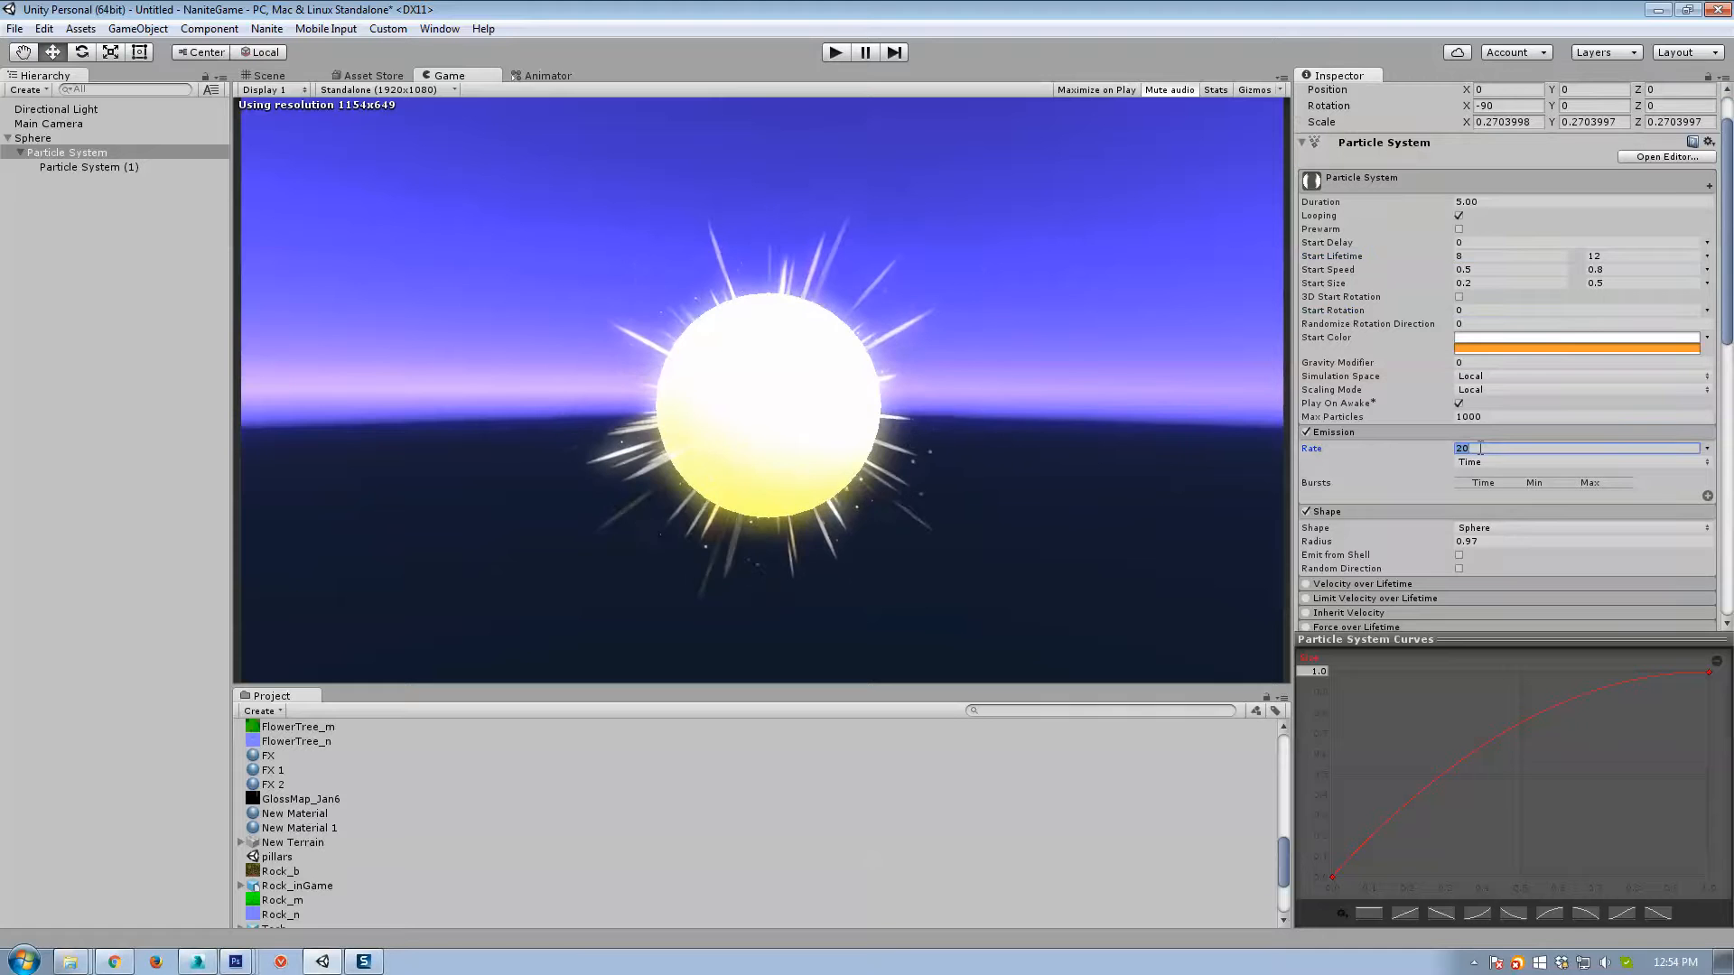
pyautogui.write('10')
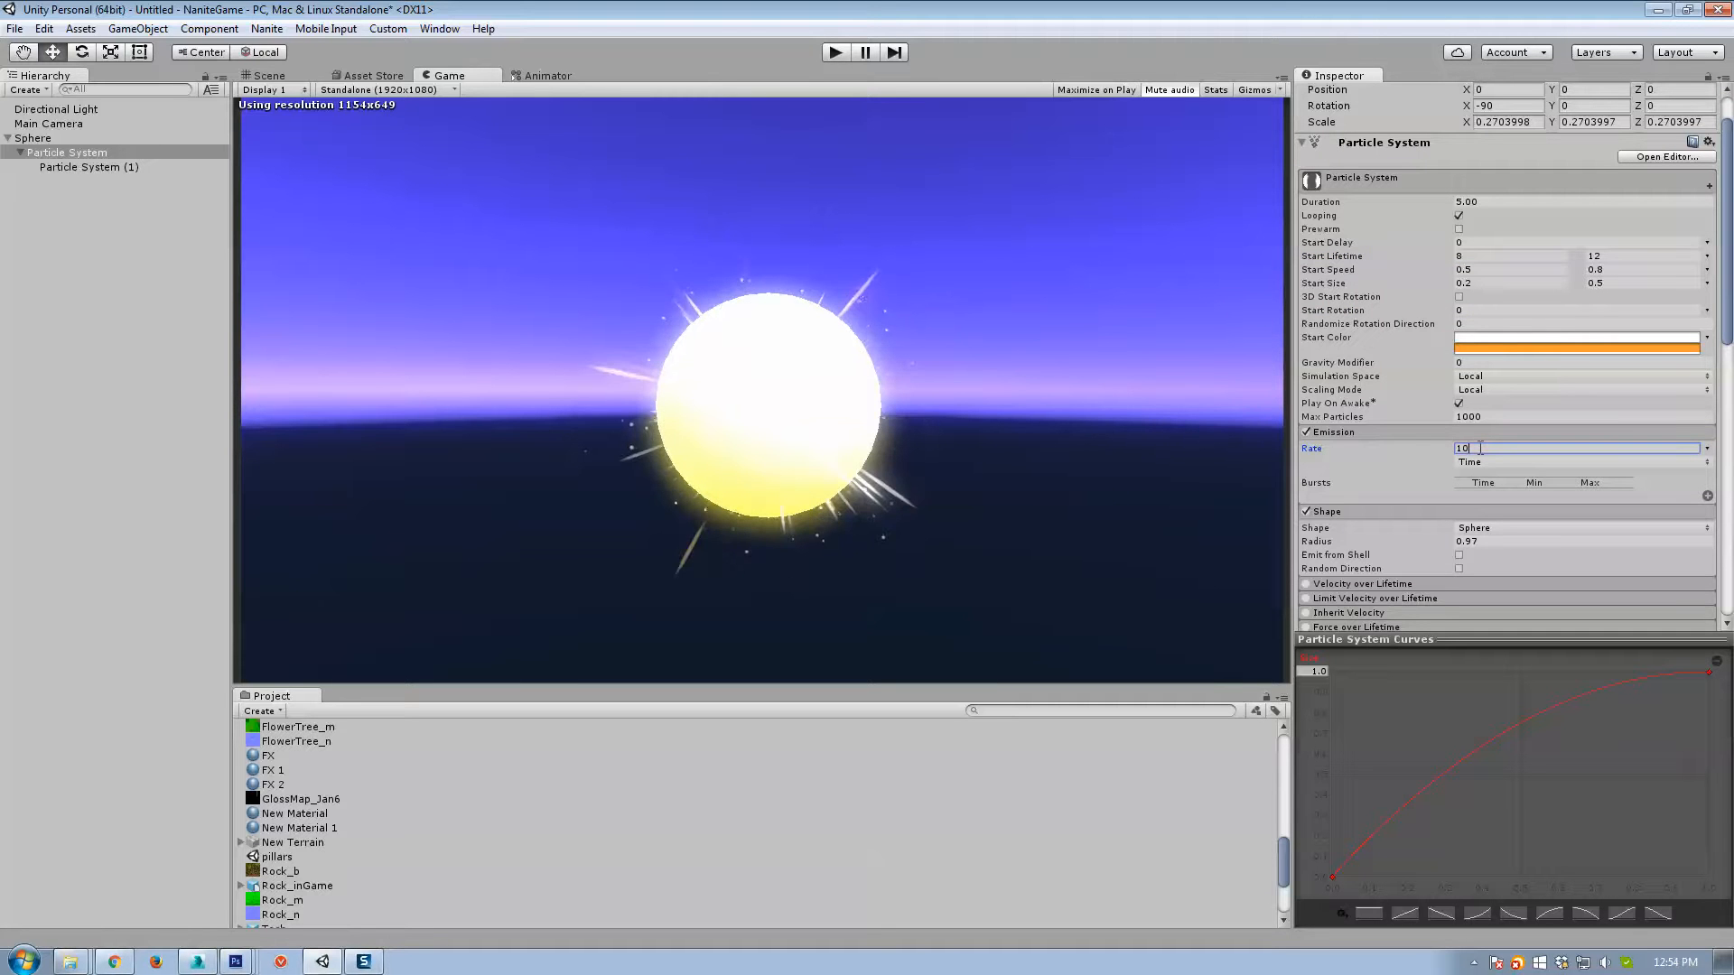
pyautogui.moveTo(1475, 445); pyautogui.dragTo(1415, 451)
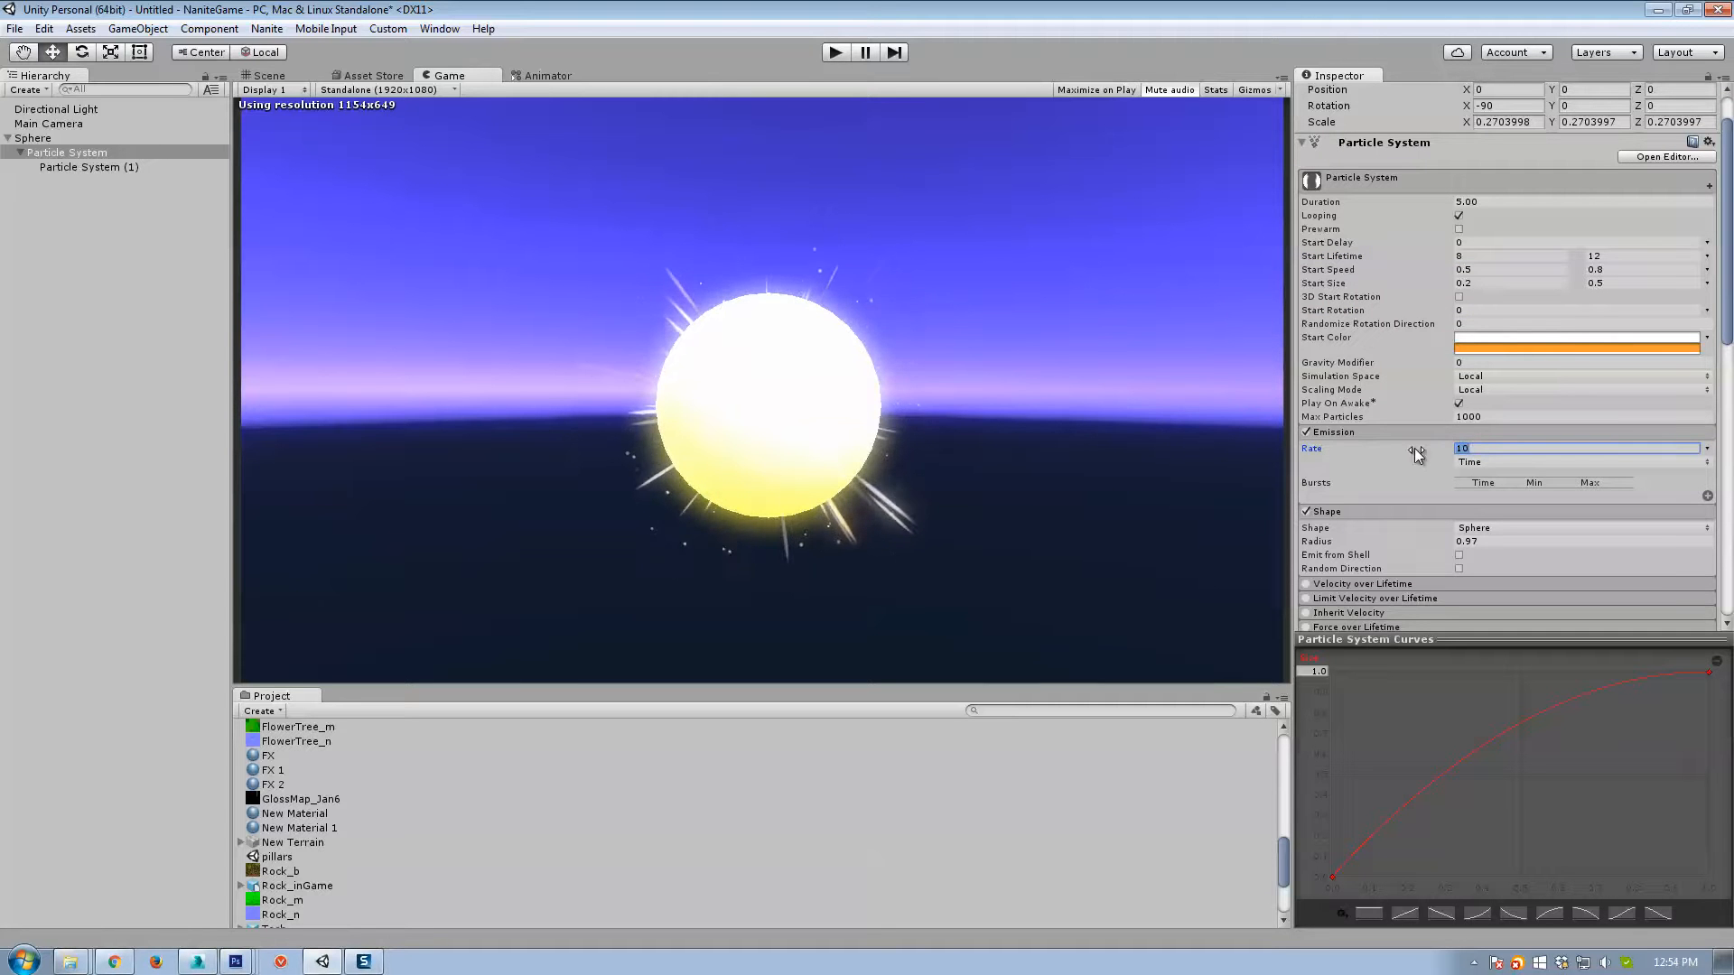
pyautogui.write('25')
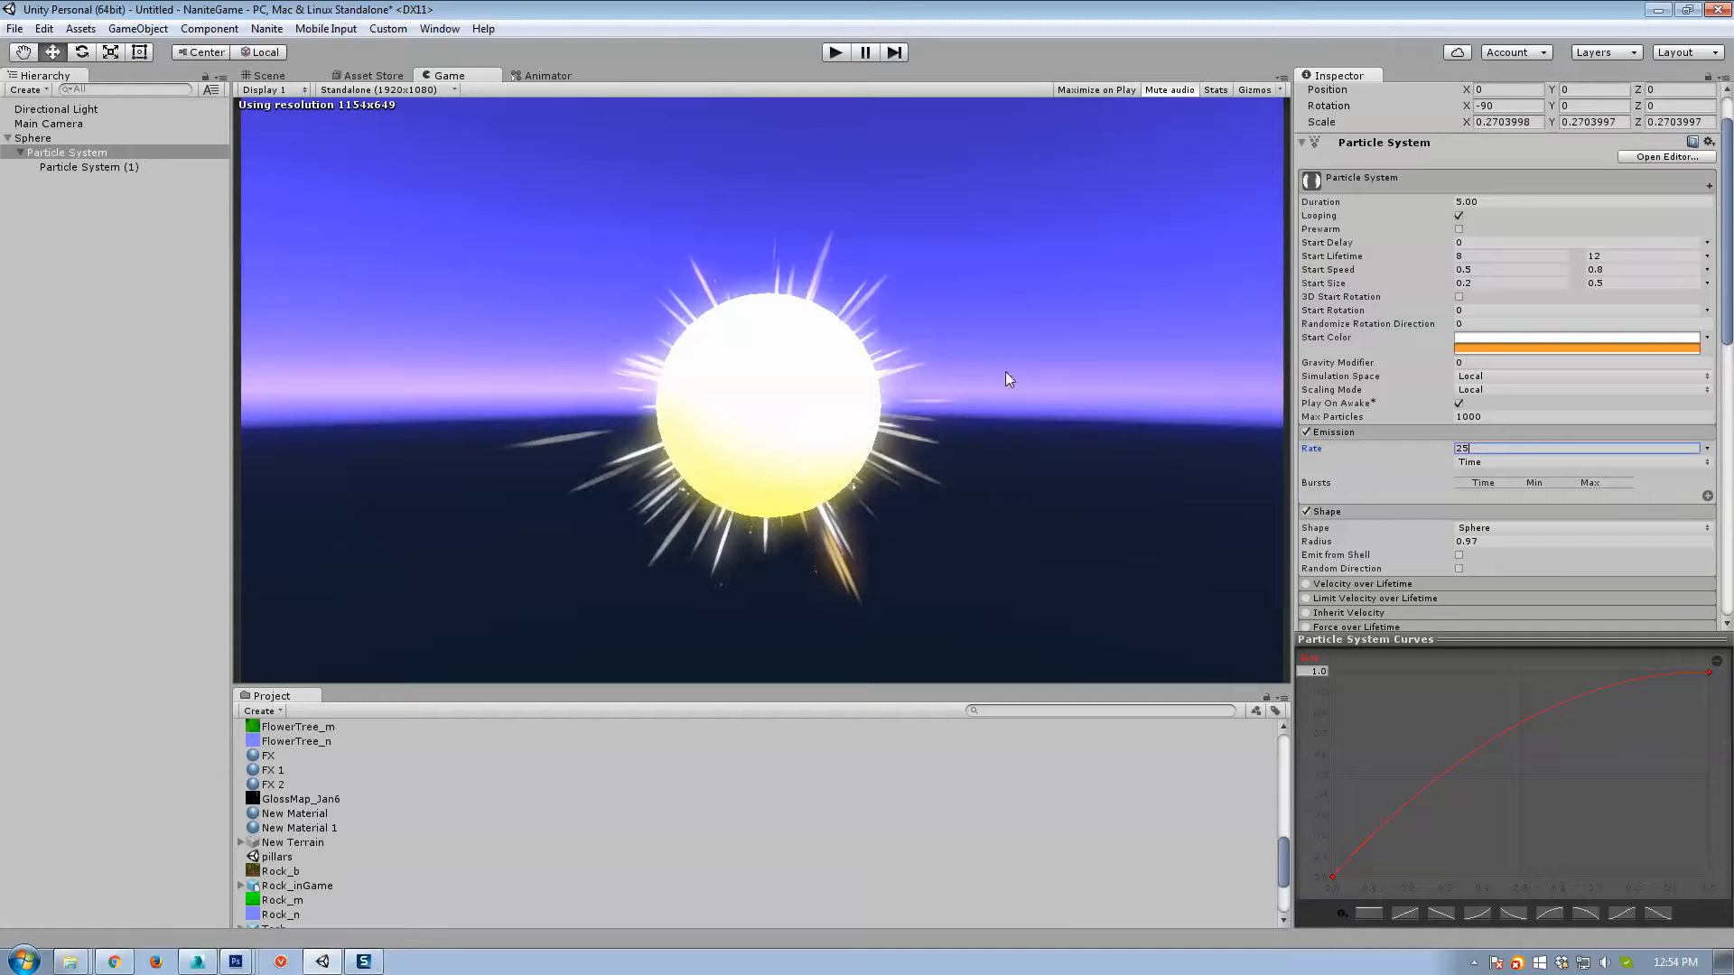
# Set the parent particles' maximum Start Lifetime to 9 and their maximum Start Size to 0.75.
pyautogui.click(1467, 257)
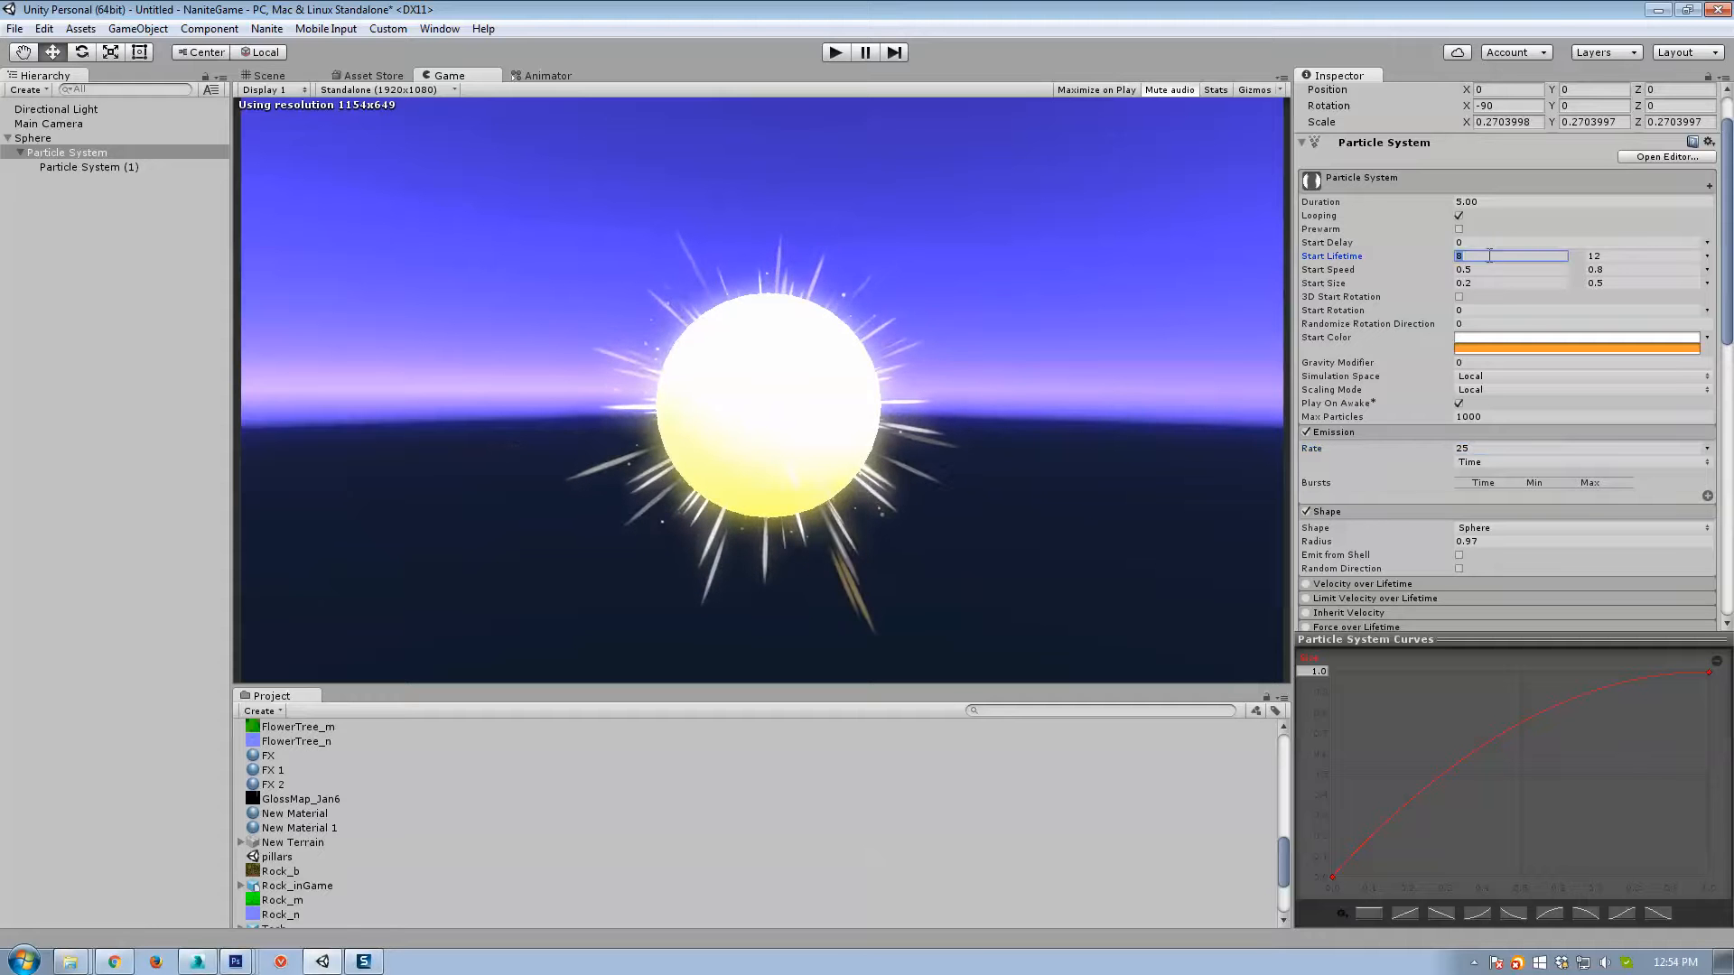
pyautogui.click(1612, 255)
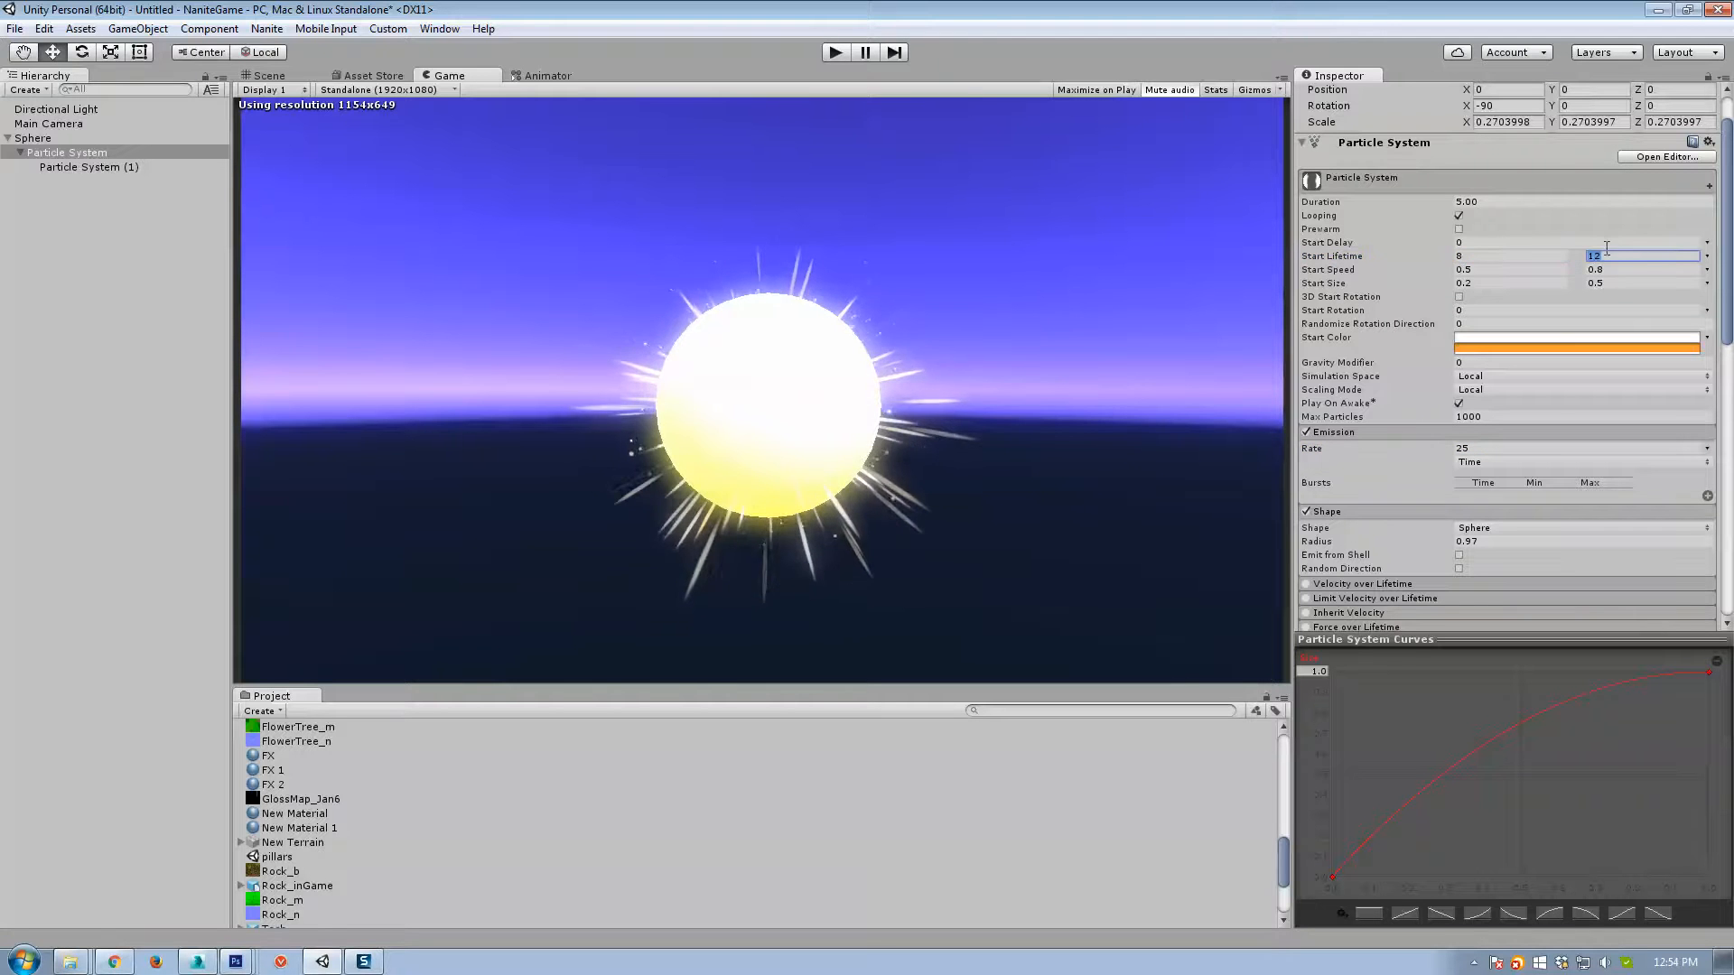
pyautogui.write('9')
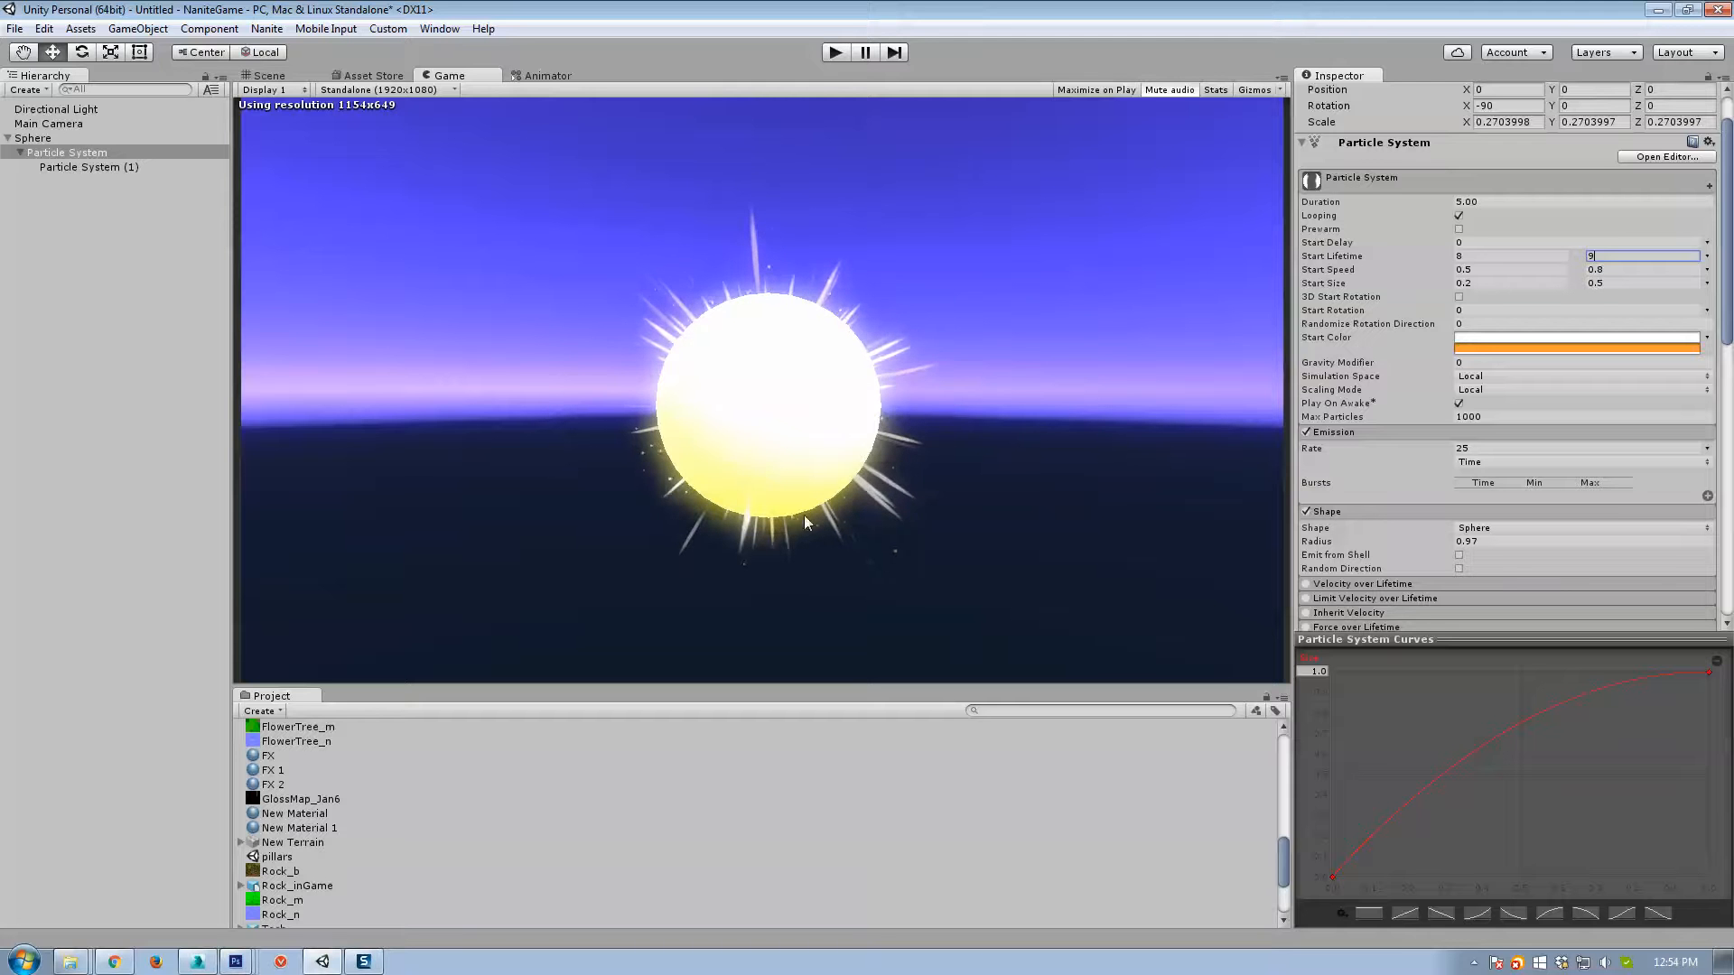
pyautogui.click(1617, 281)
pyautogui.write('2')
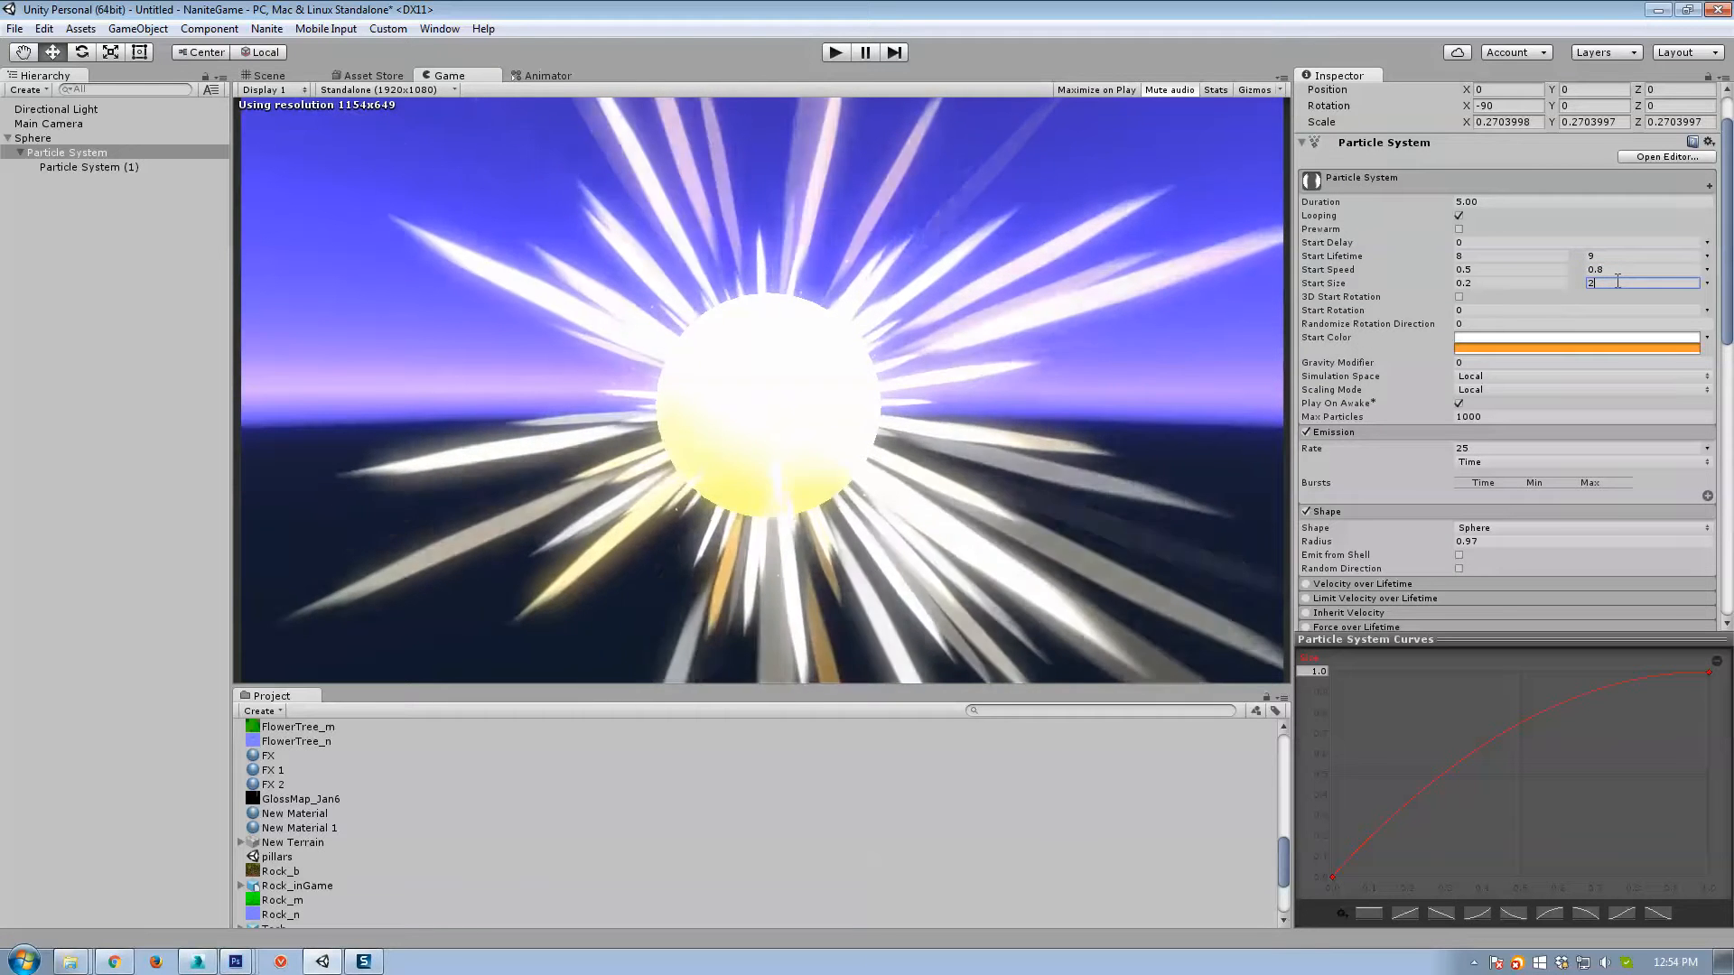
pyautogui.press('BackSpace')
pyautogui.write('1')
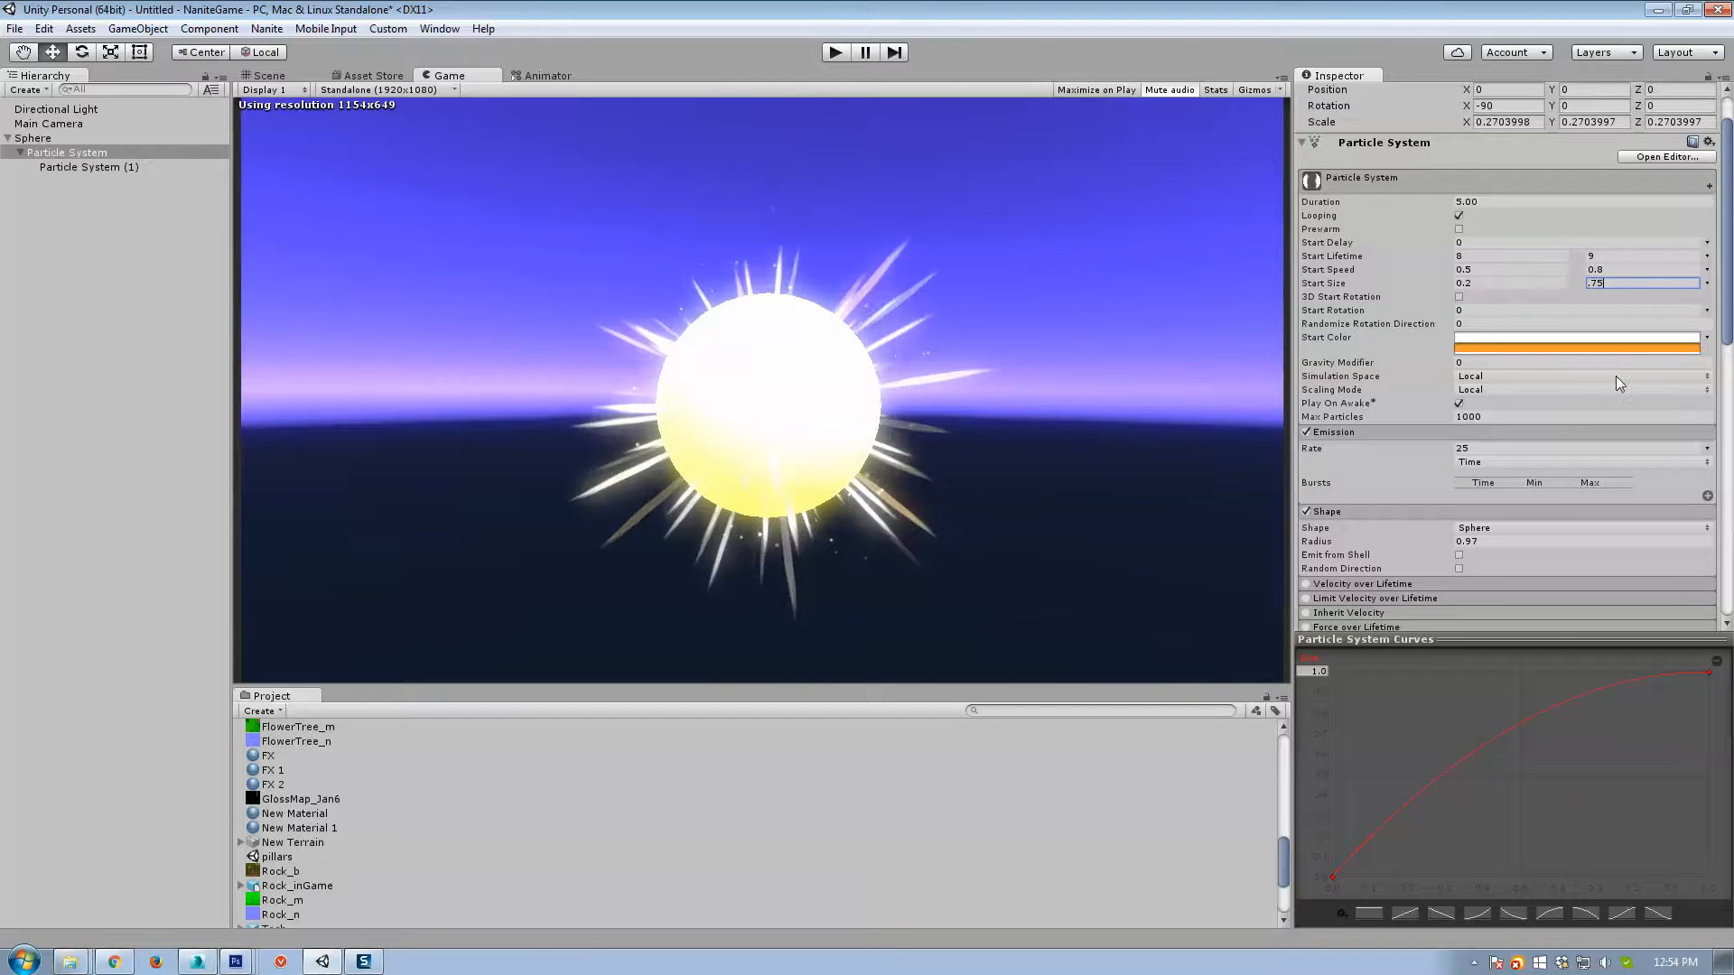
# Try much longer rays by setting the parent system's Renderer Length Scale to -14.03.
pyautogui.scroll(-10, 1617, 383)
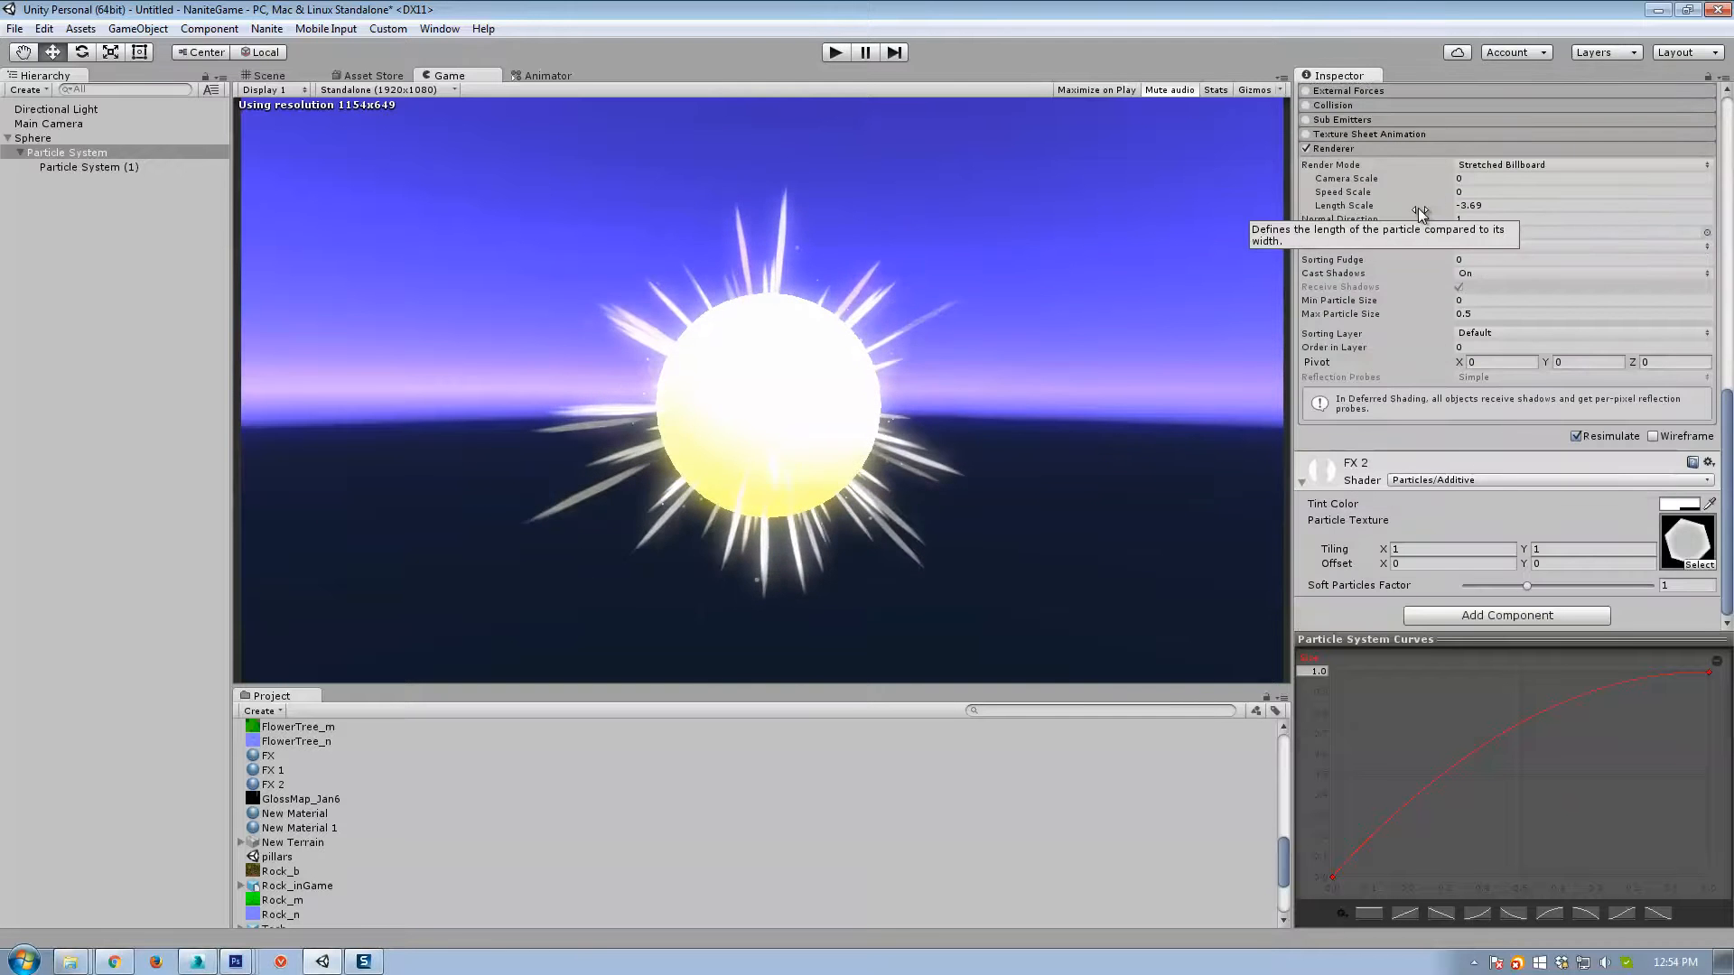
pyautogui.moveTo(1420, 213); pyautogui.dragTo(1309, 321)
pyautogui.scroll(15, 1309, 321)
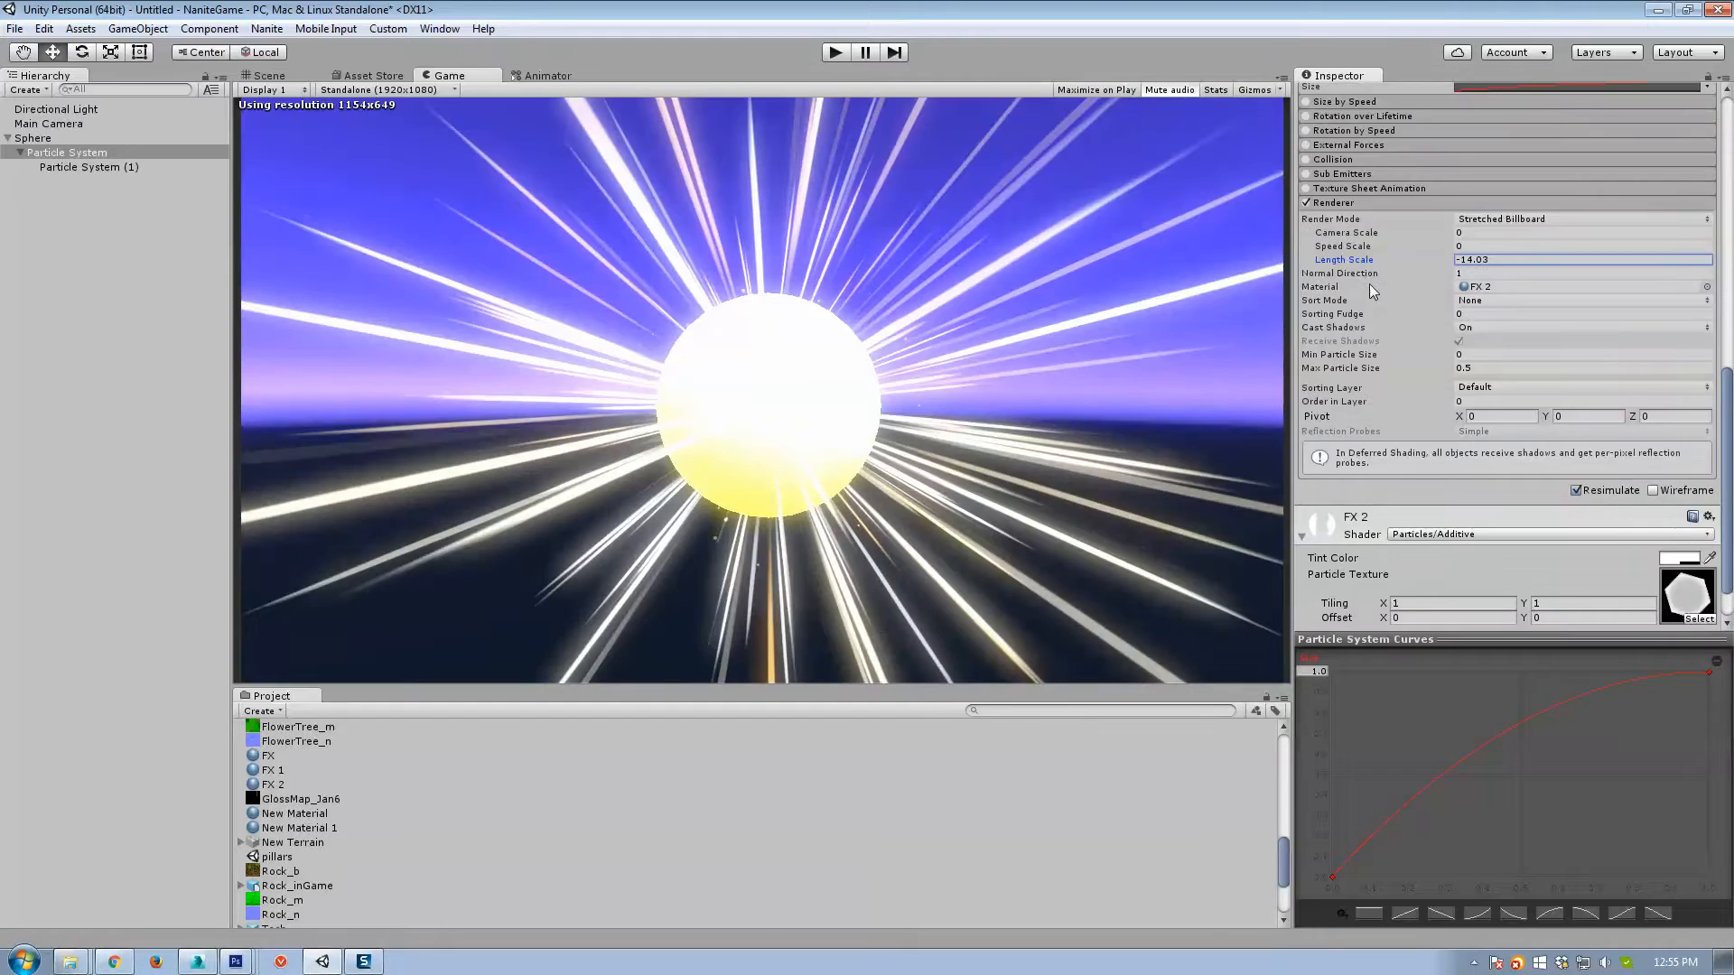
# Try a longer Start Lifetime range of 12 to 22 on the parent particle system.
pyautogui.scroll(-5, 1490, 298)
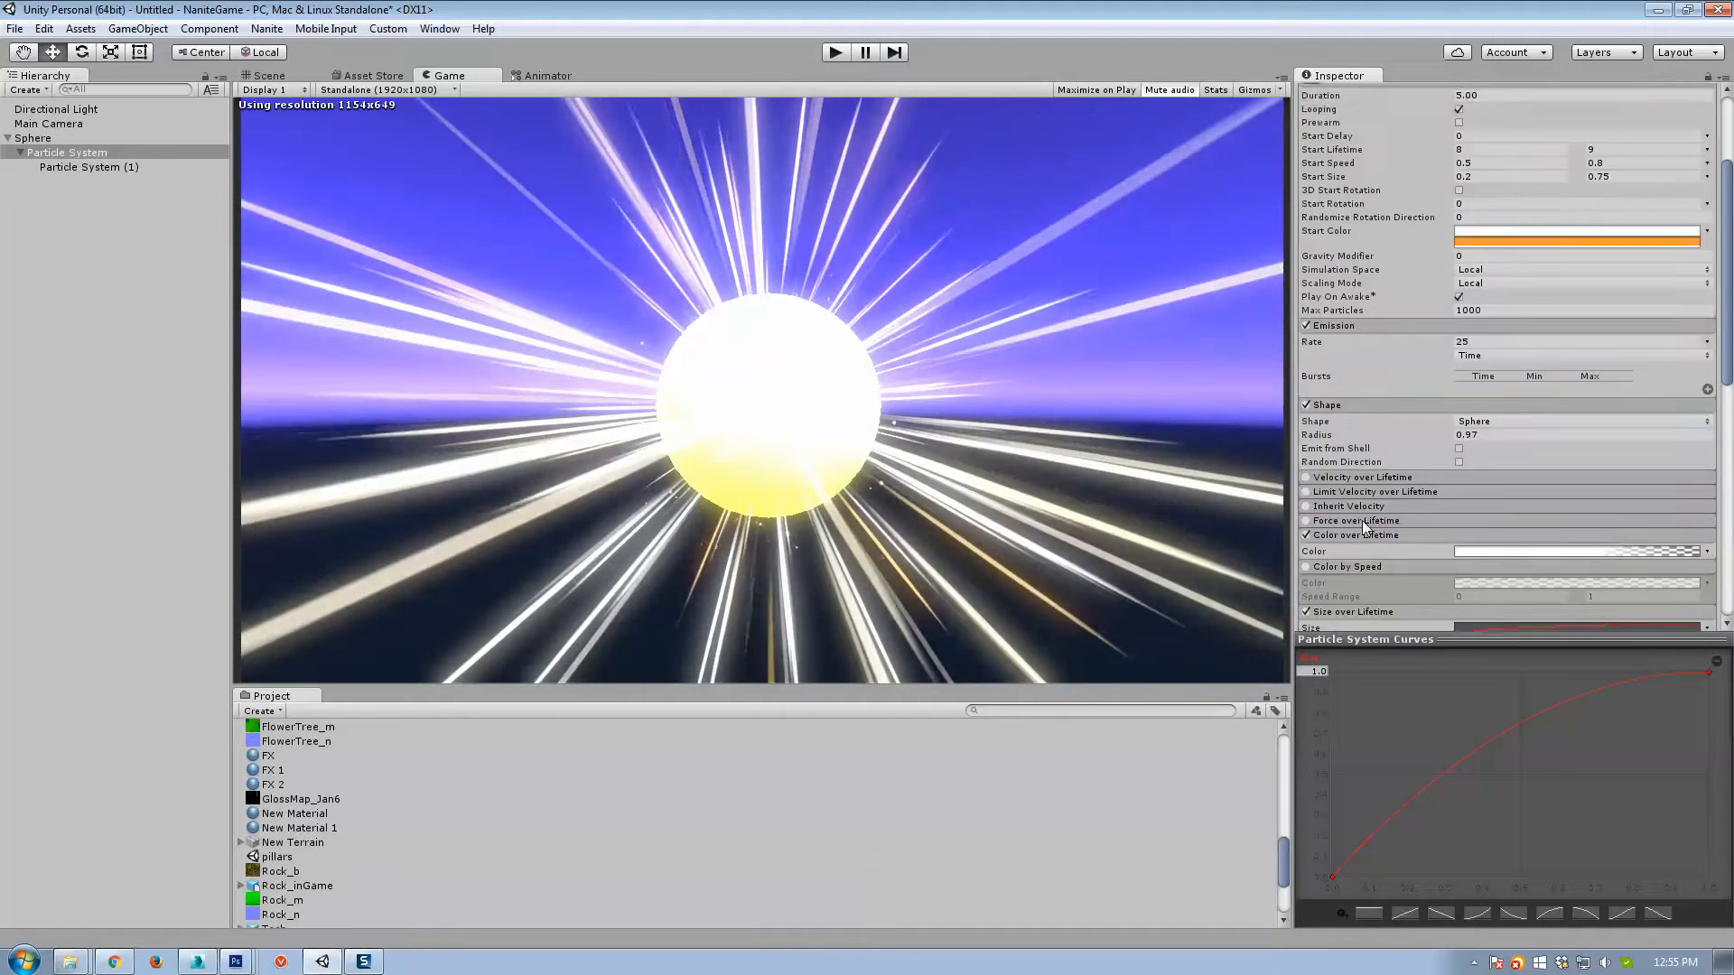
pyautogui.scroll(2, 1571, 291)
pyautogui.scroll(2, 1571, 291)
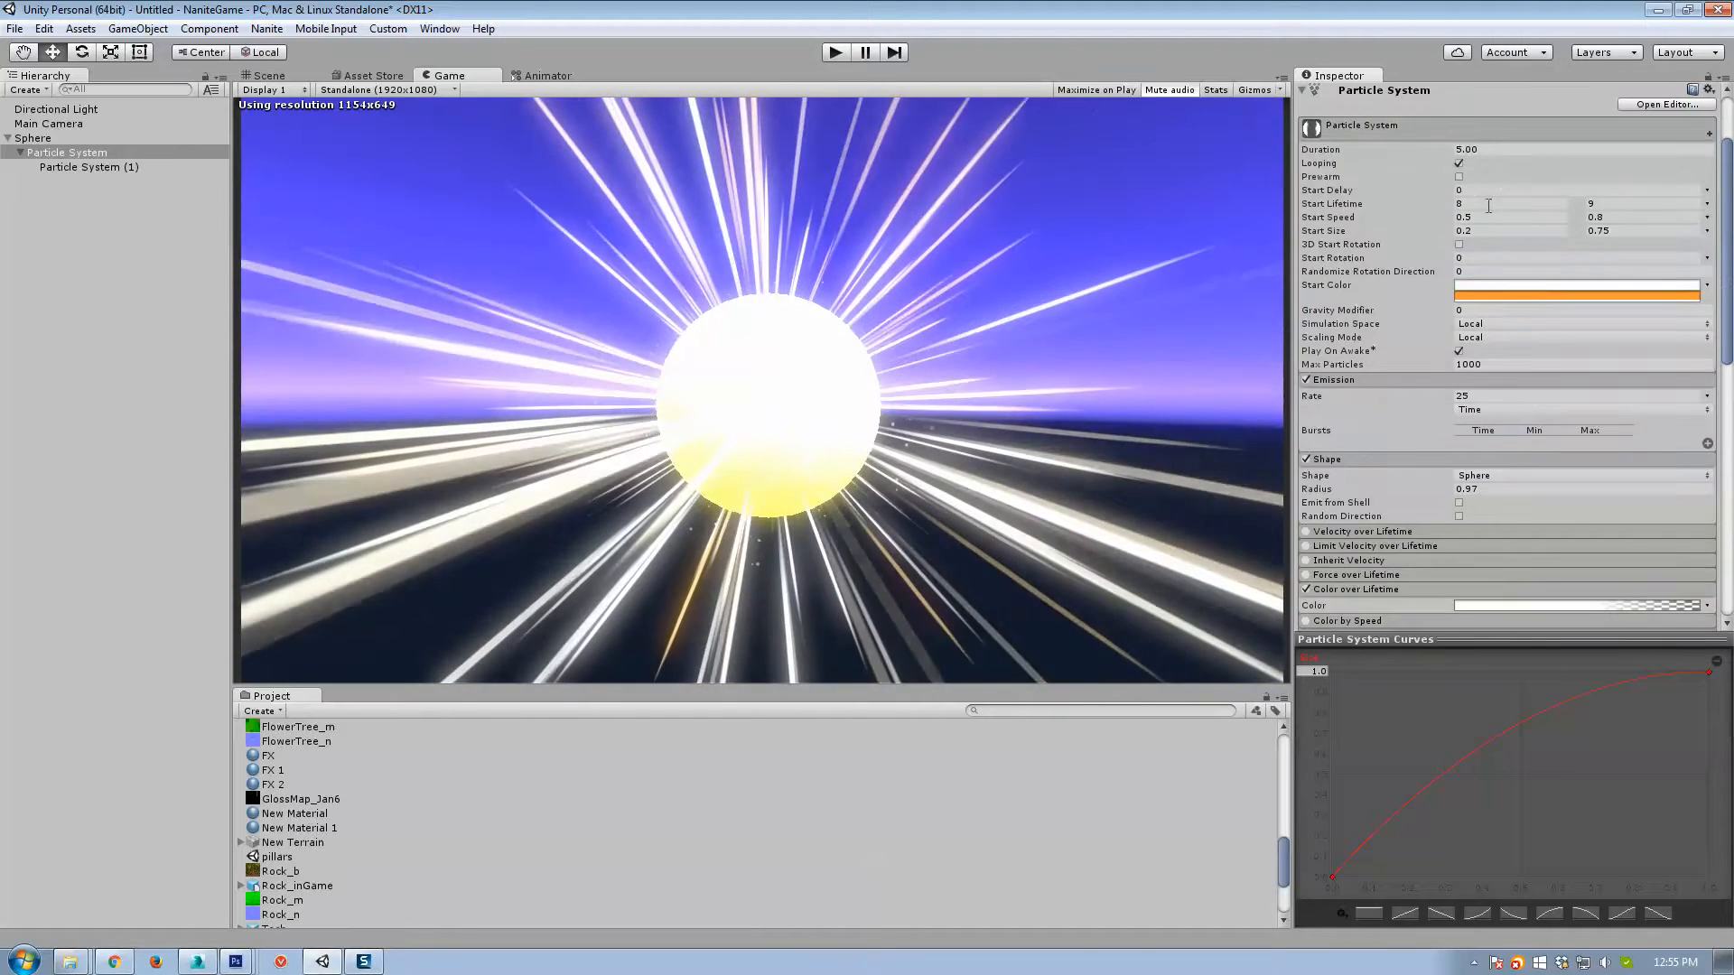
pyautogui.click(1477, 204)
pyautogui.write('12')
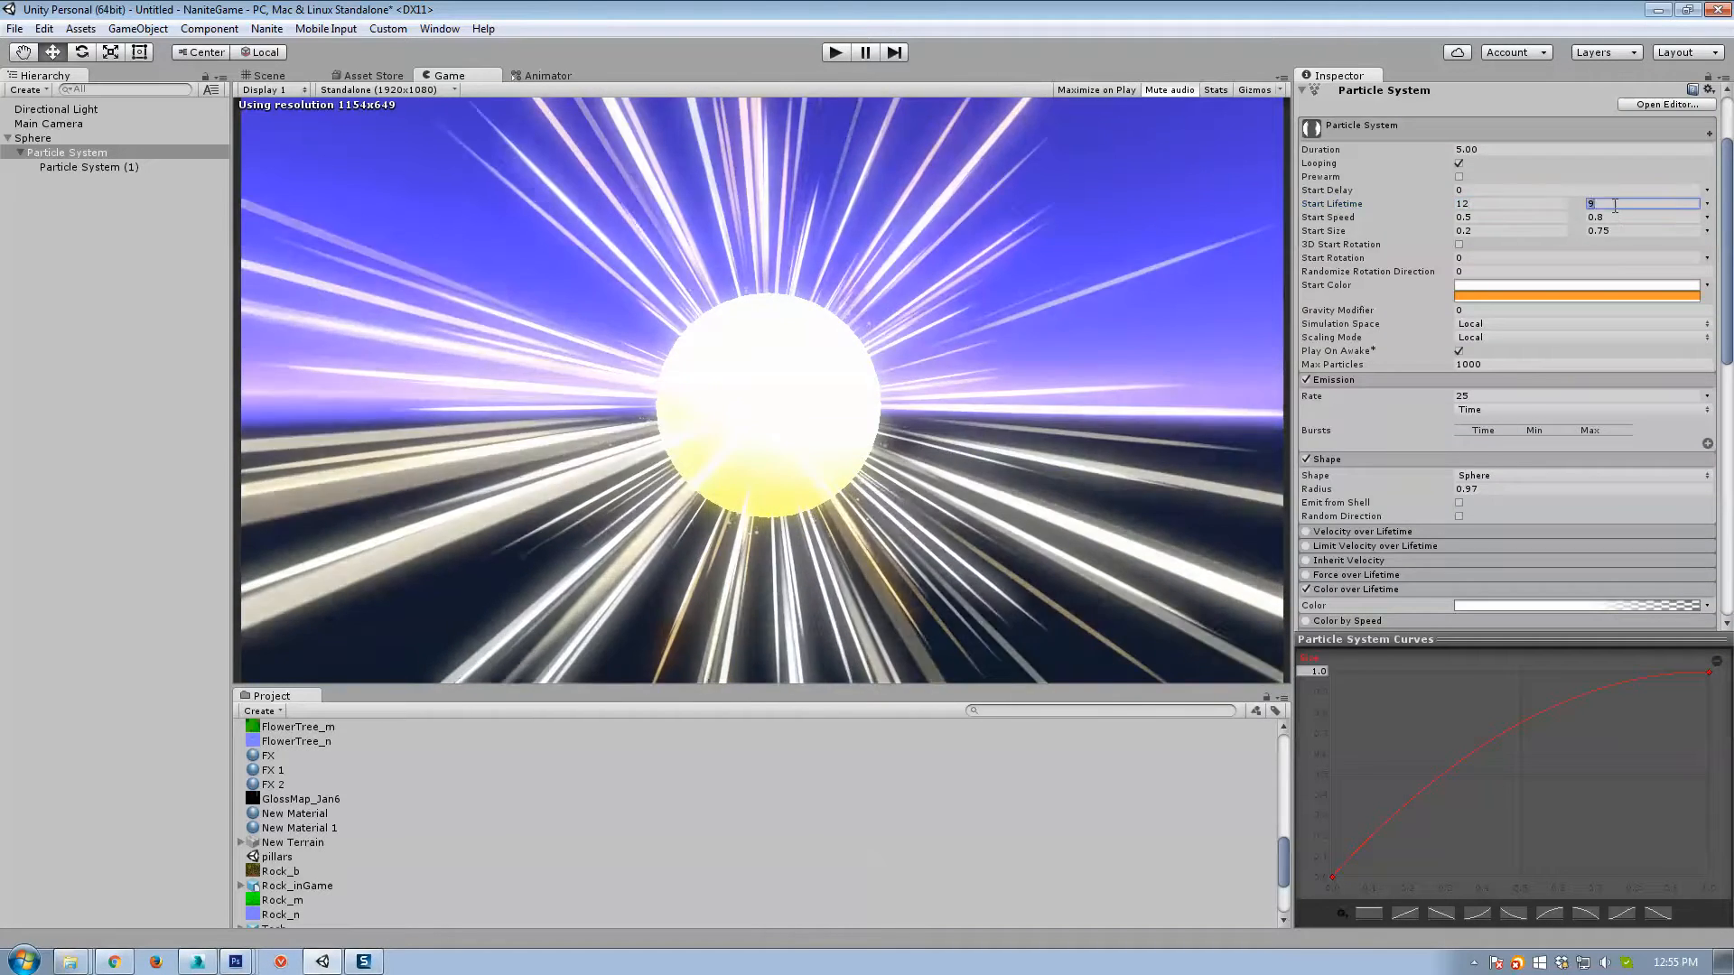
pyautogui.click(1614, 204)
pyautogui.write('22')
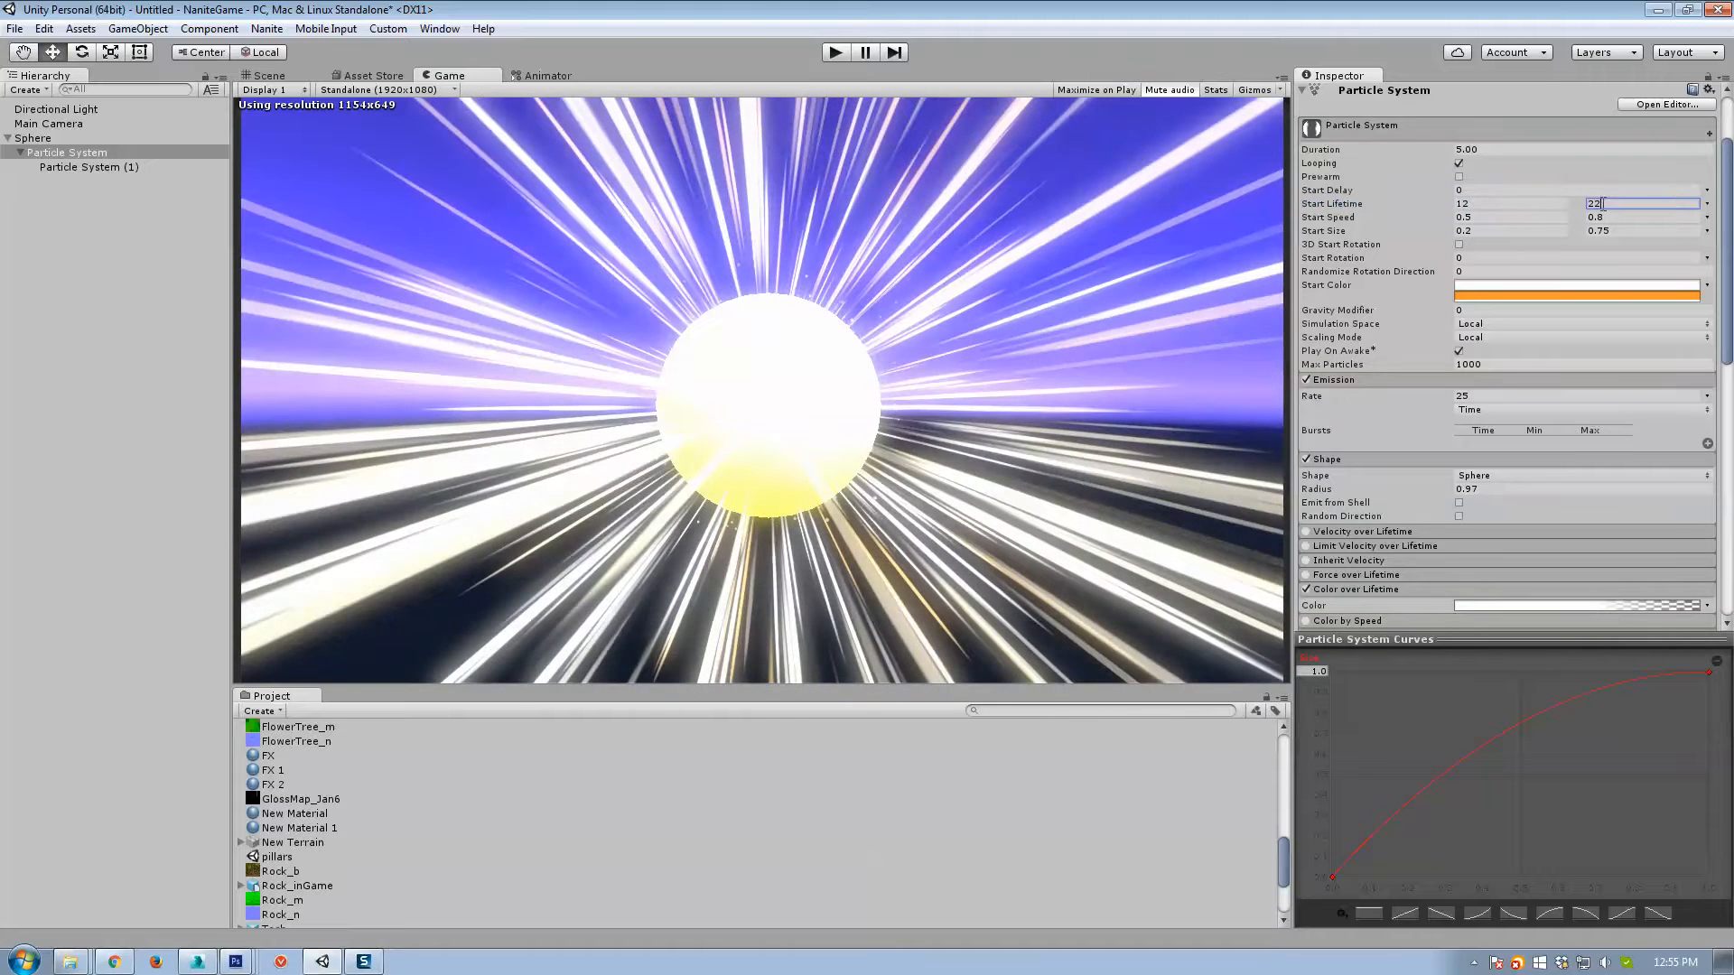
# Try a fast Start Speed range of 12 to 22 on the parent particle system.
pyautogui.click(1610, 216)
pyautogui.write('22')
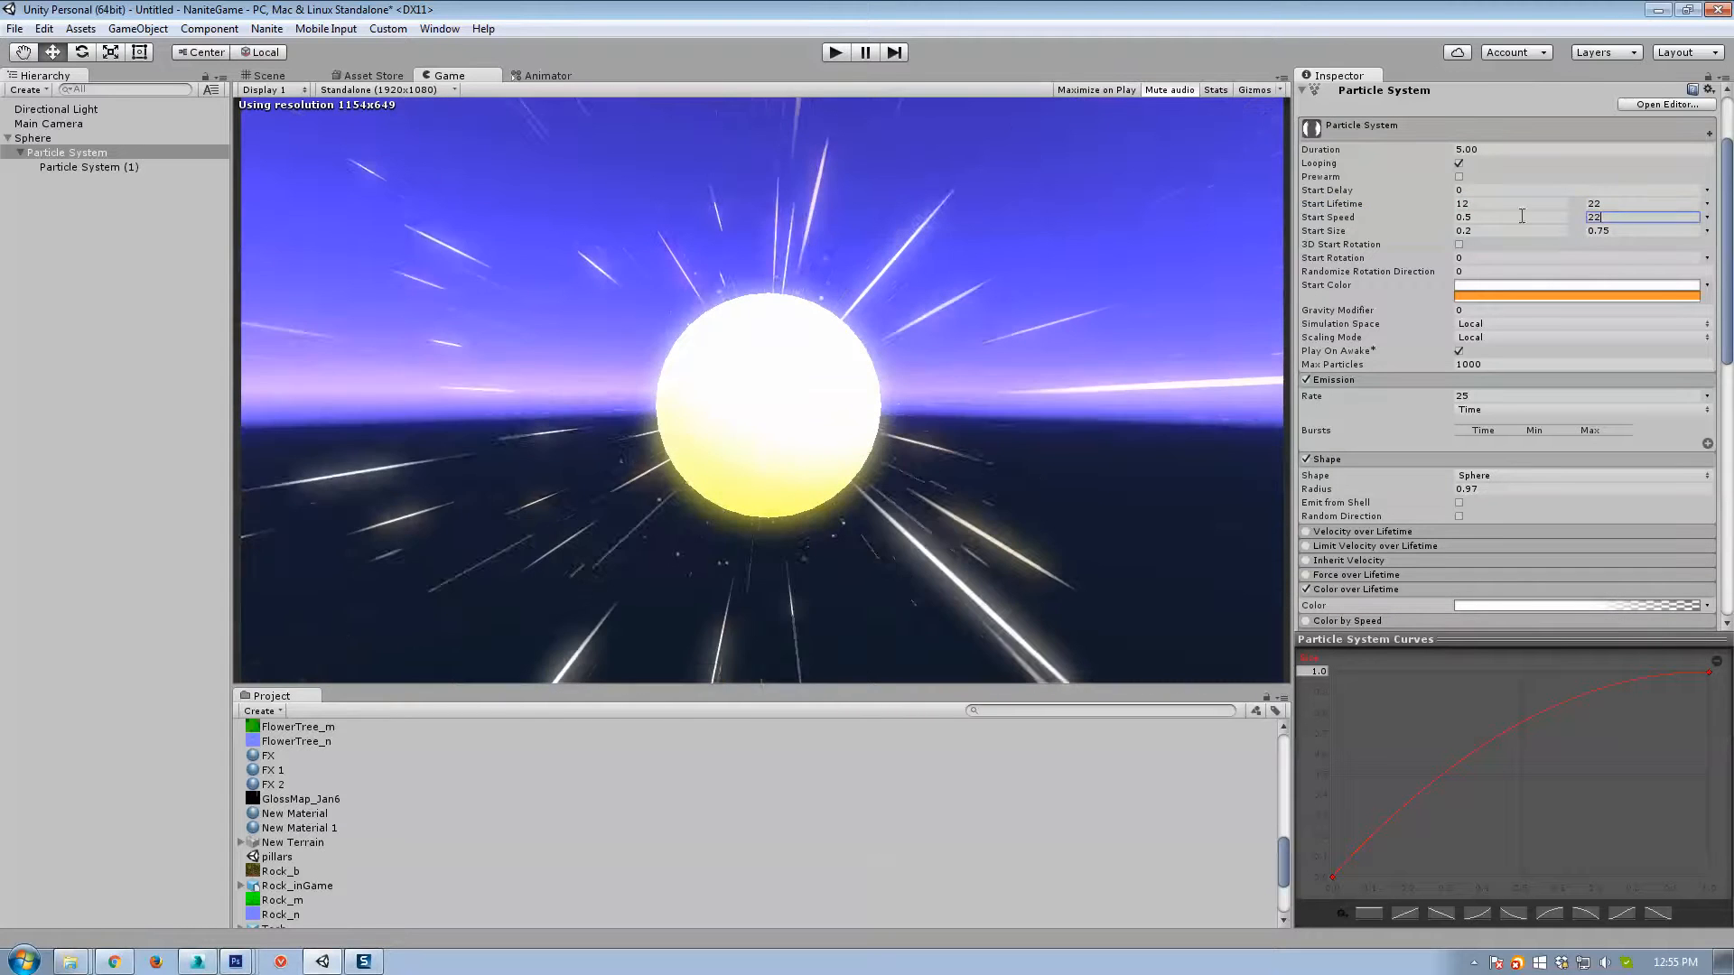
pyautogui.click(1528, 218)
pyautogui.write('12')
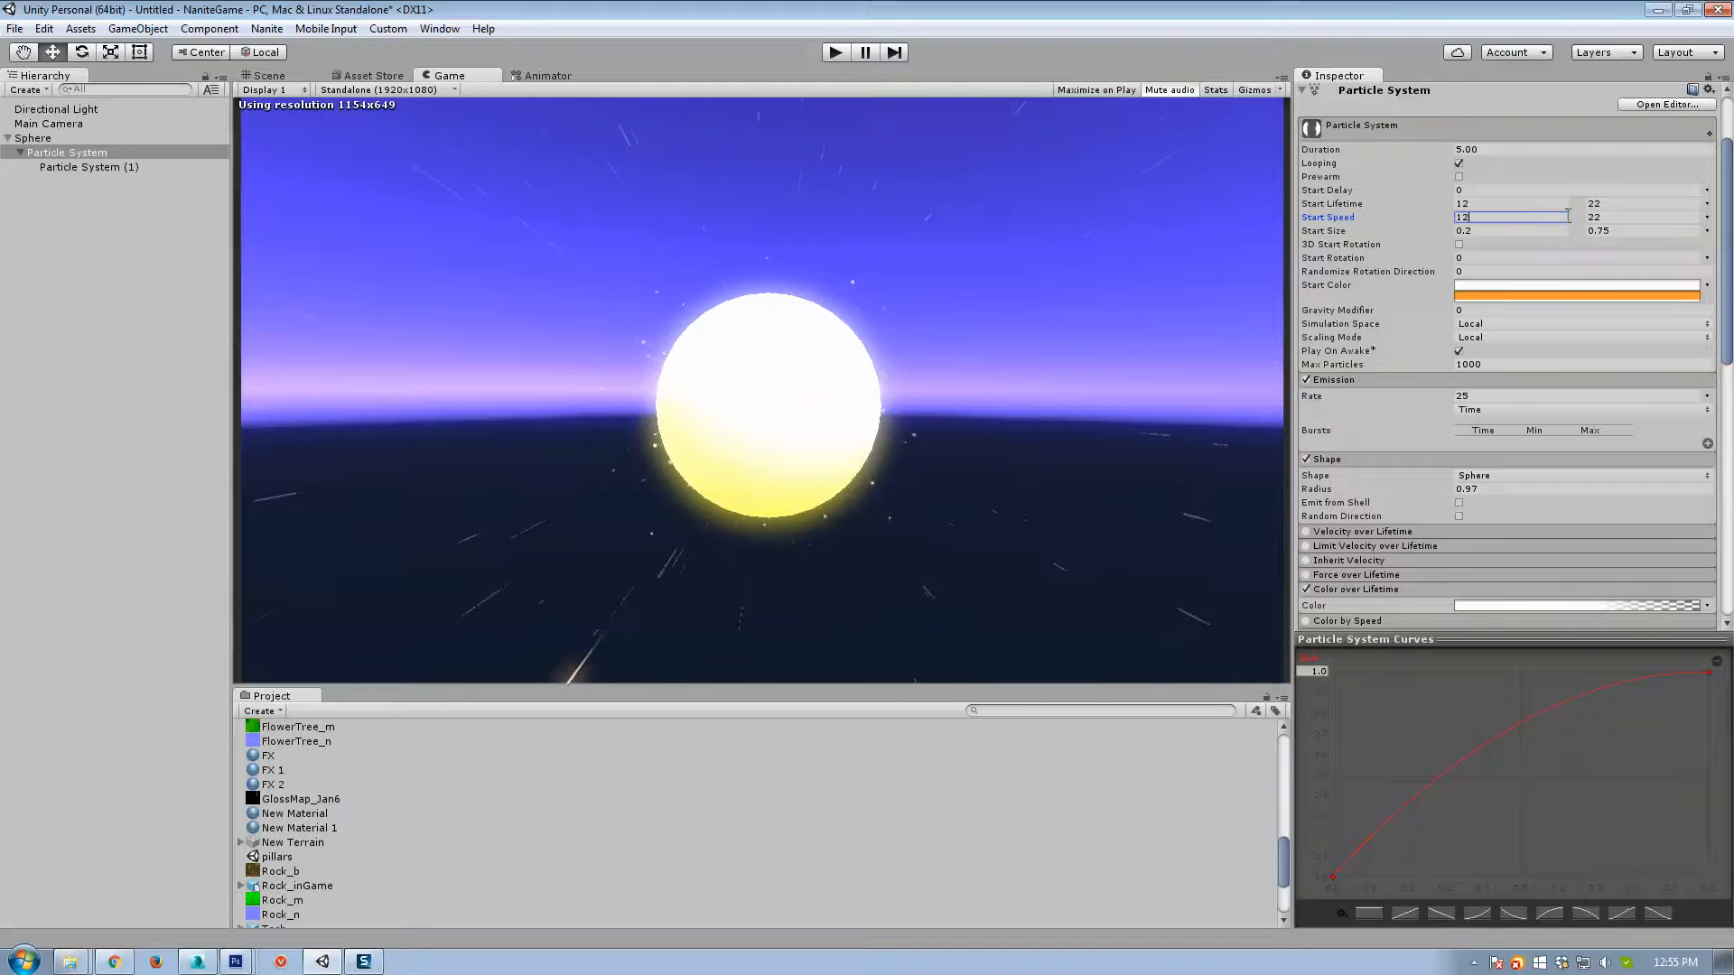
# Try a Start Lifetime range of 2 to 3 and an emission Rate of 200 for a warp-like burst.
pyautogui.write('2')
pyautogui.click(1628, 204)
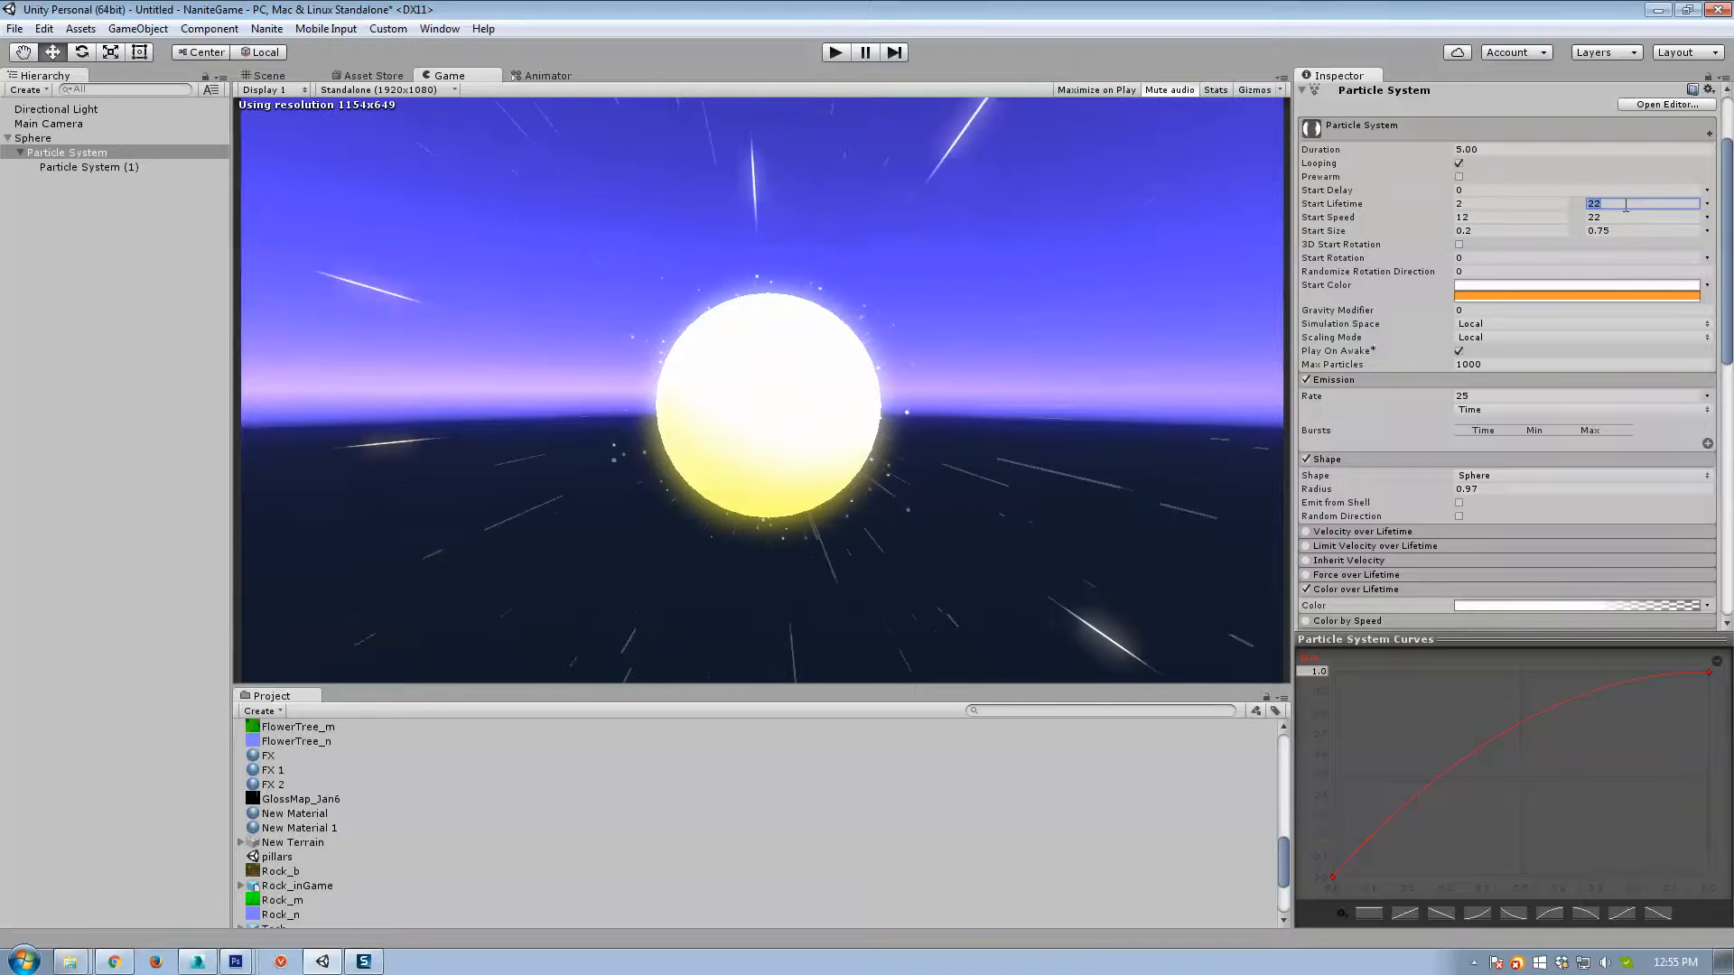
pyautogui.write('3')
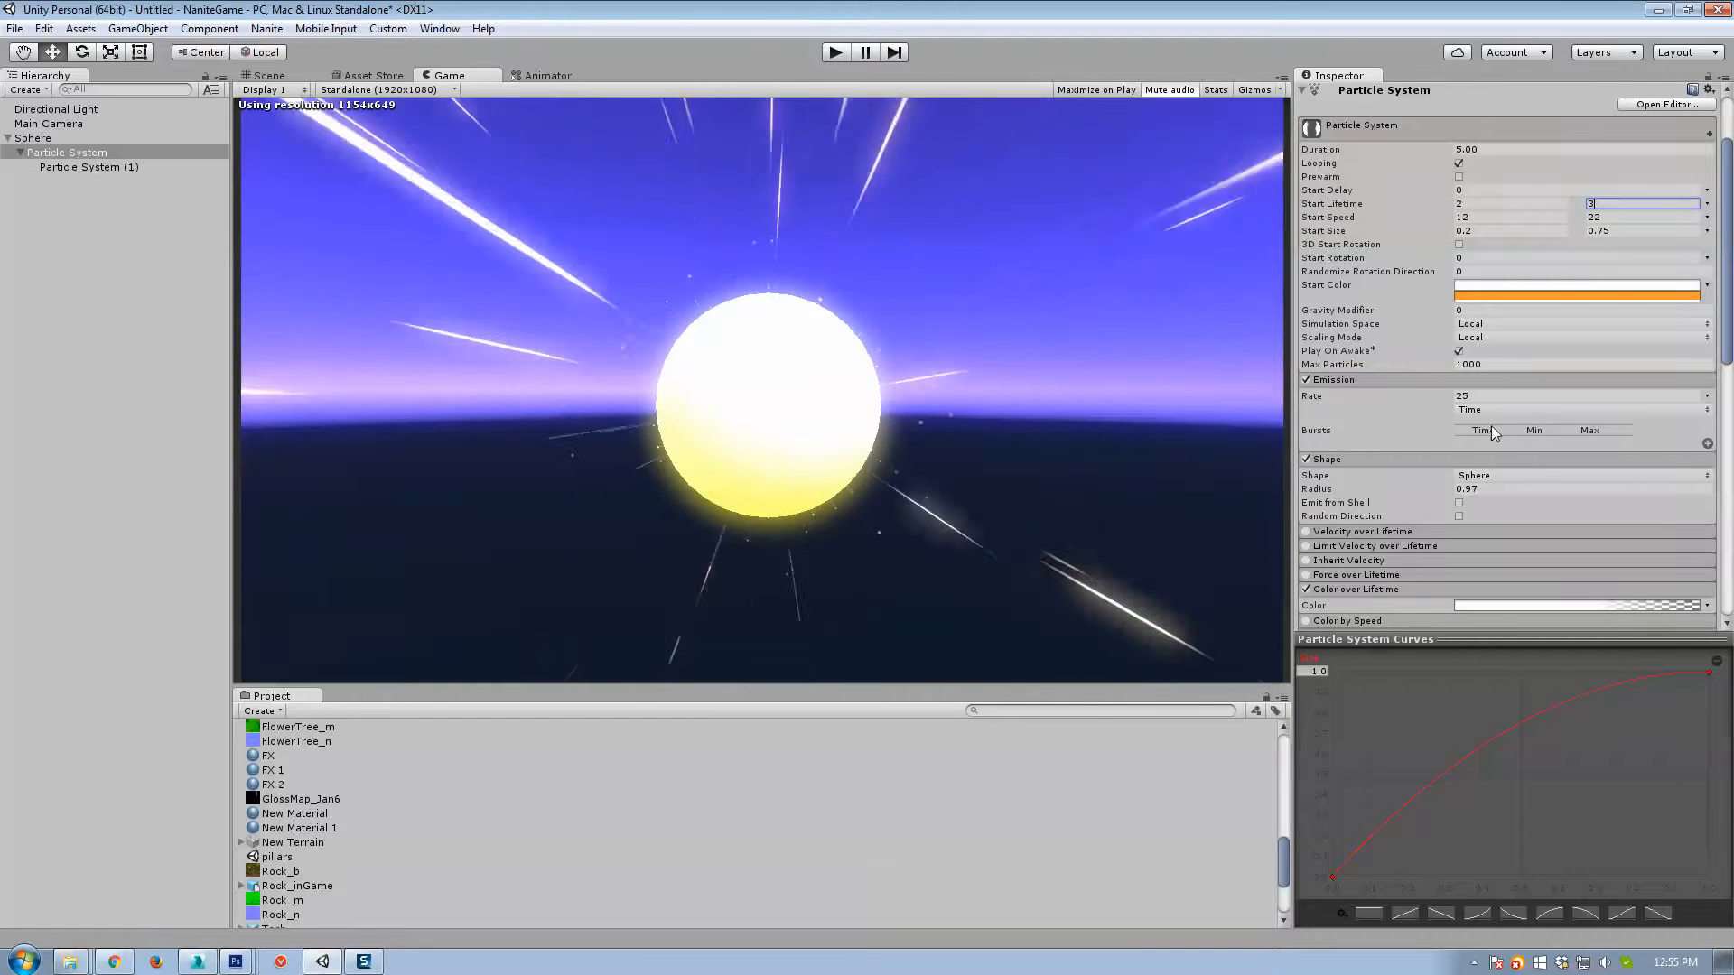
pyautogui.click(1489, 396)
pyautogui.write('200')
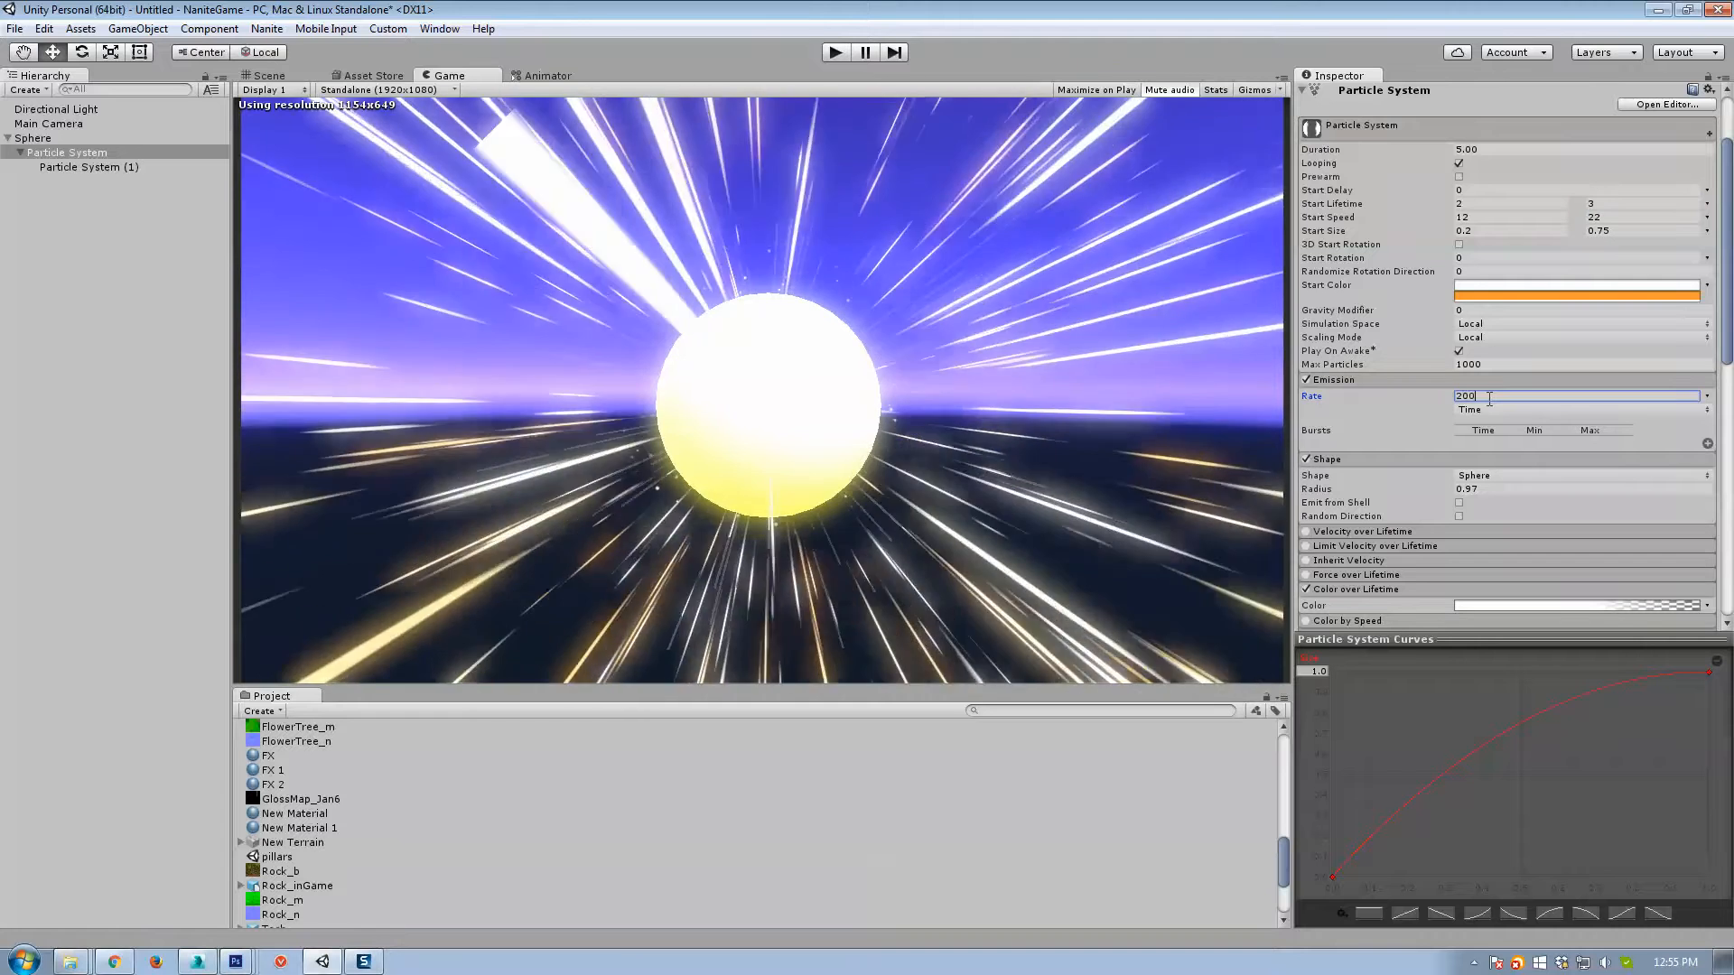
# Undo the experimental emission rate, lifetime, speed and Length Scale changes on the parent particle system.
pyautogui.hotkey('ctrl', 'z')
pyautogui.hotkey('ctrl', 'z')
pyautogui.hotkey('ctrl', 'z')
pyautogui.hotkey('ctrl', 'z')
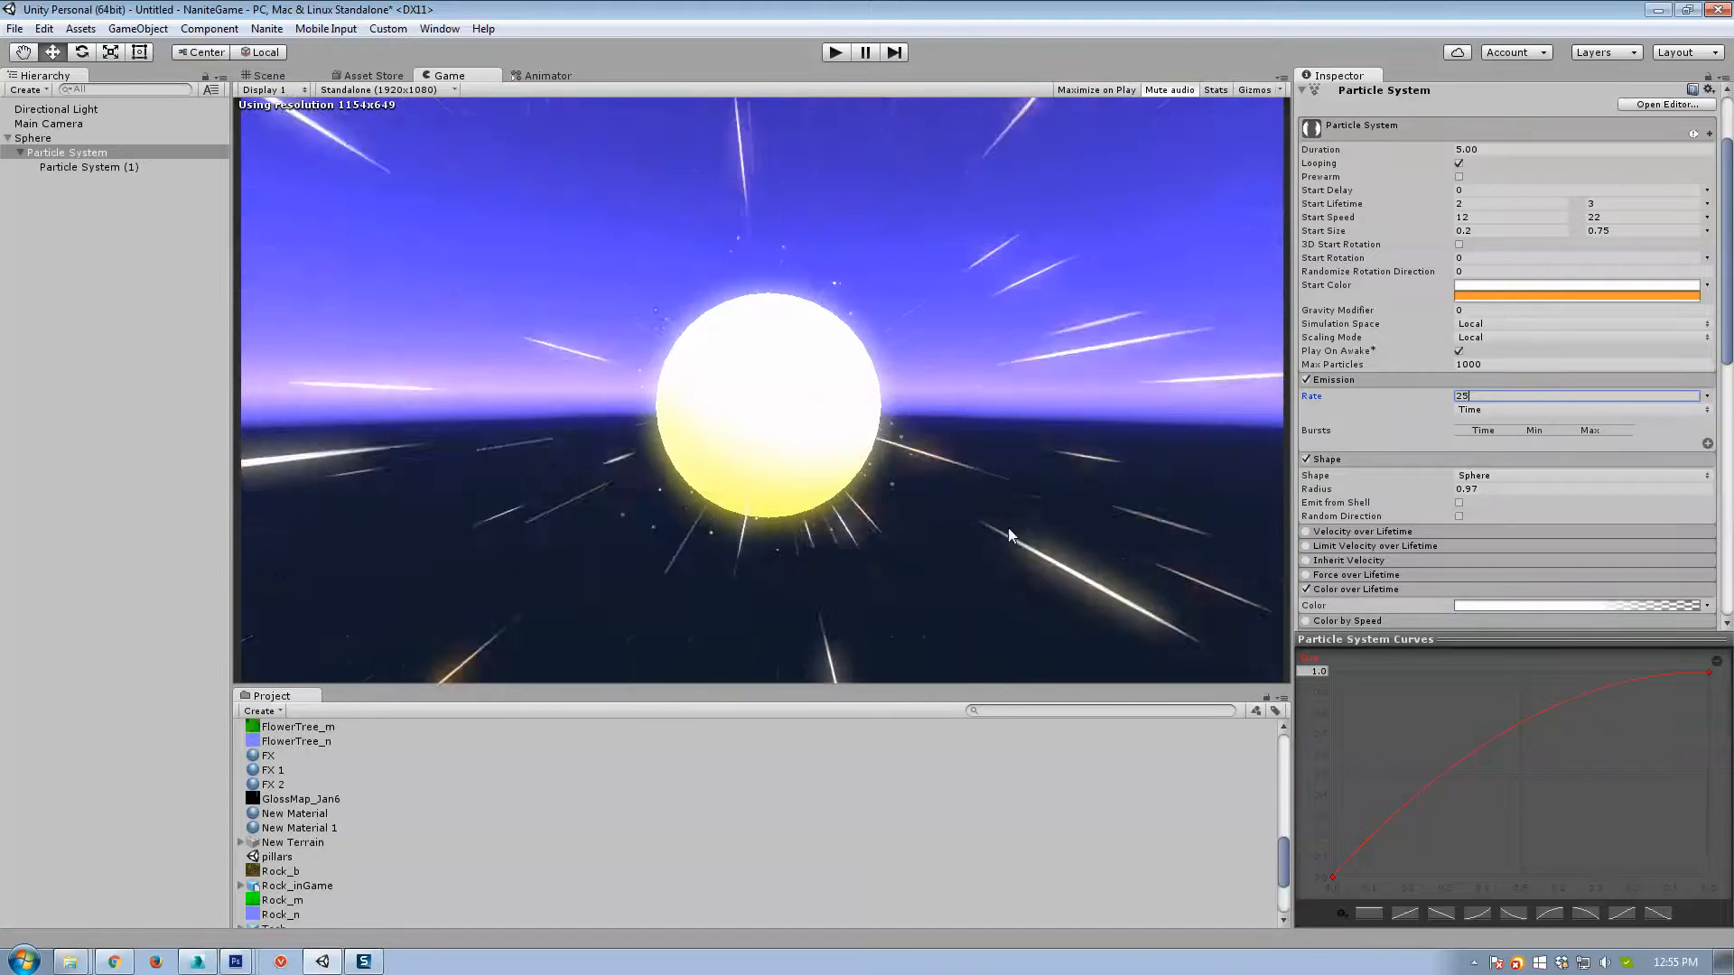
pyautogui.hotkey('ctrl', 'z')
pyautogui.hotkey('ctrl', 'z')
pyautogui.hotkey('ctrl', 'z')
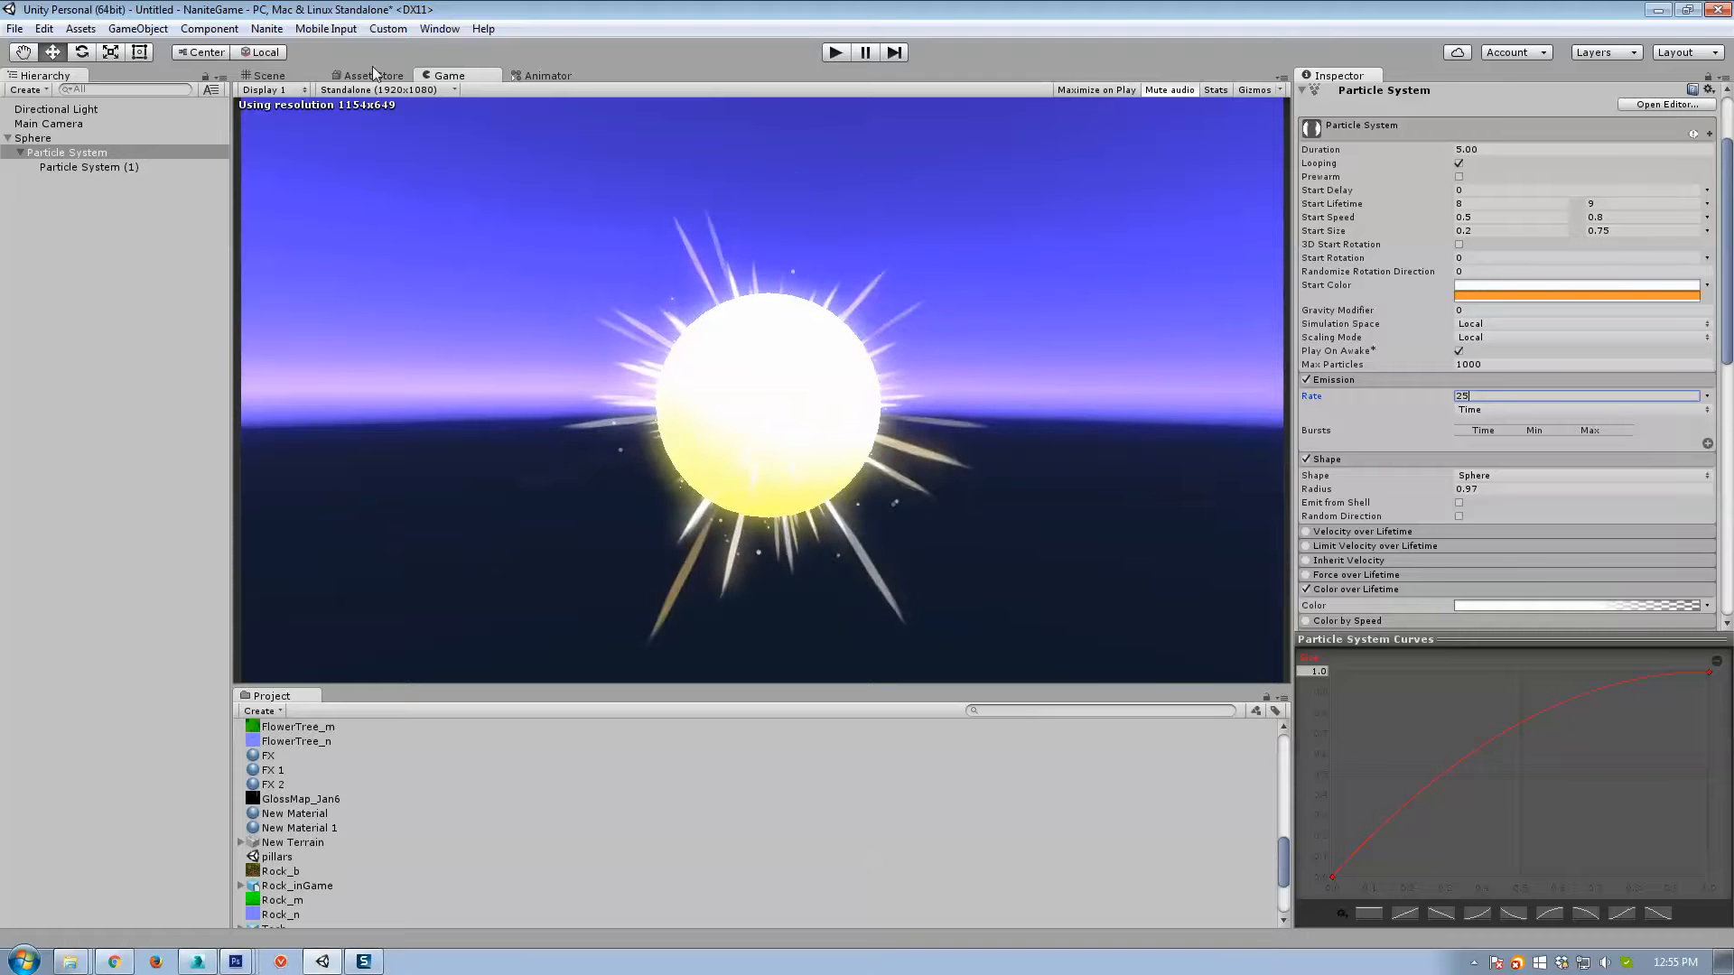
# Check the effect in the Scene view, return to the Game view, and set the Main Camera's Bloom Intensity to 0.96 and Threshold to 0.14.
pyautogui.click(289, 77)
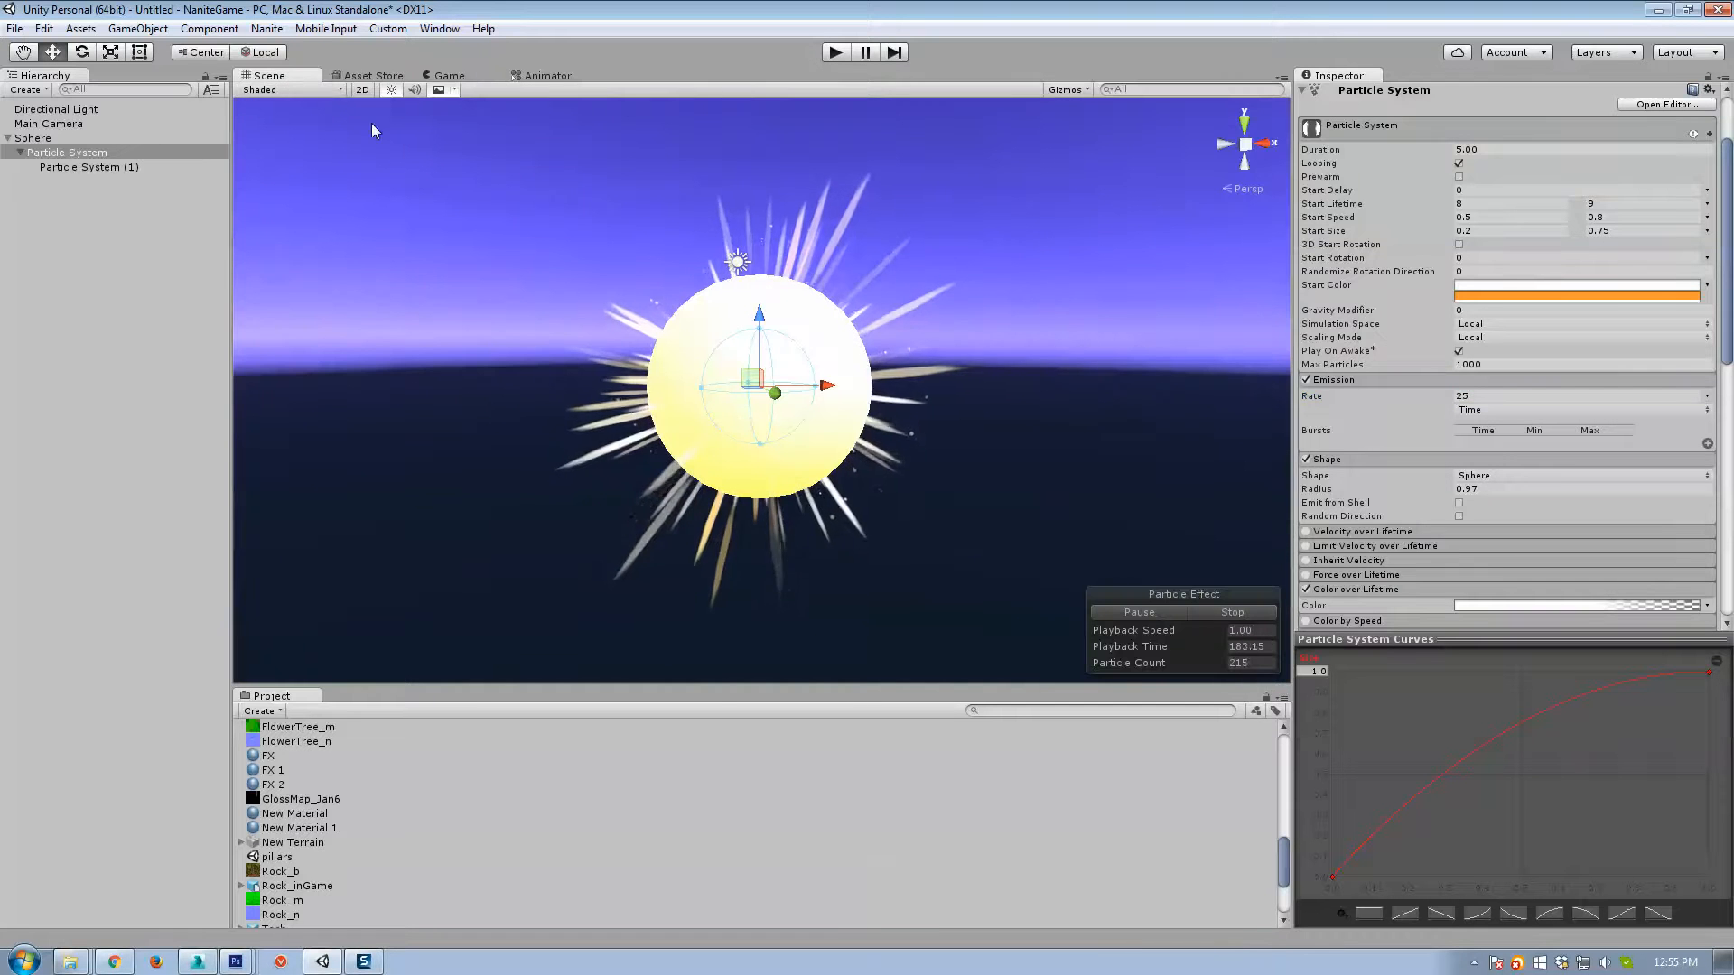
pyautogui.click(449, 75)
pyautogui.click(48, 124)
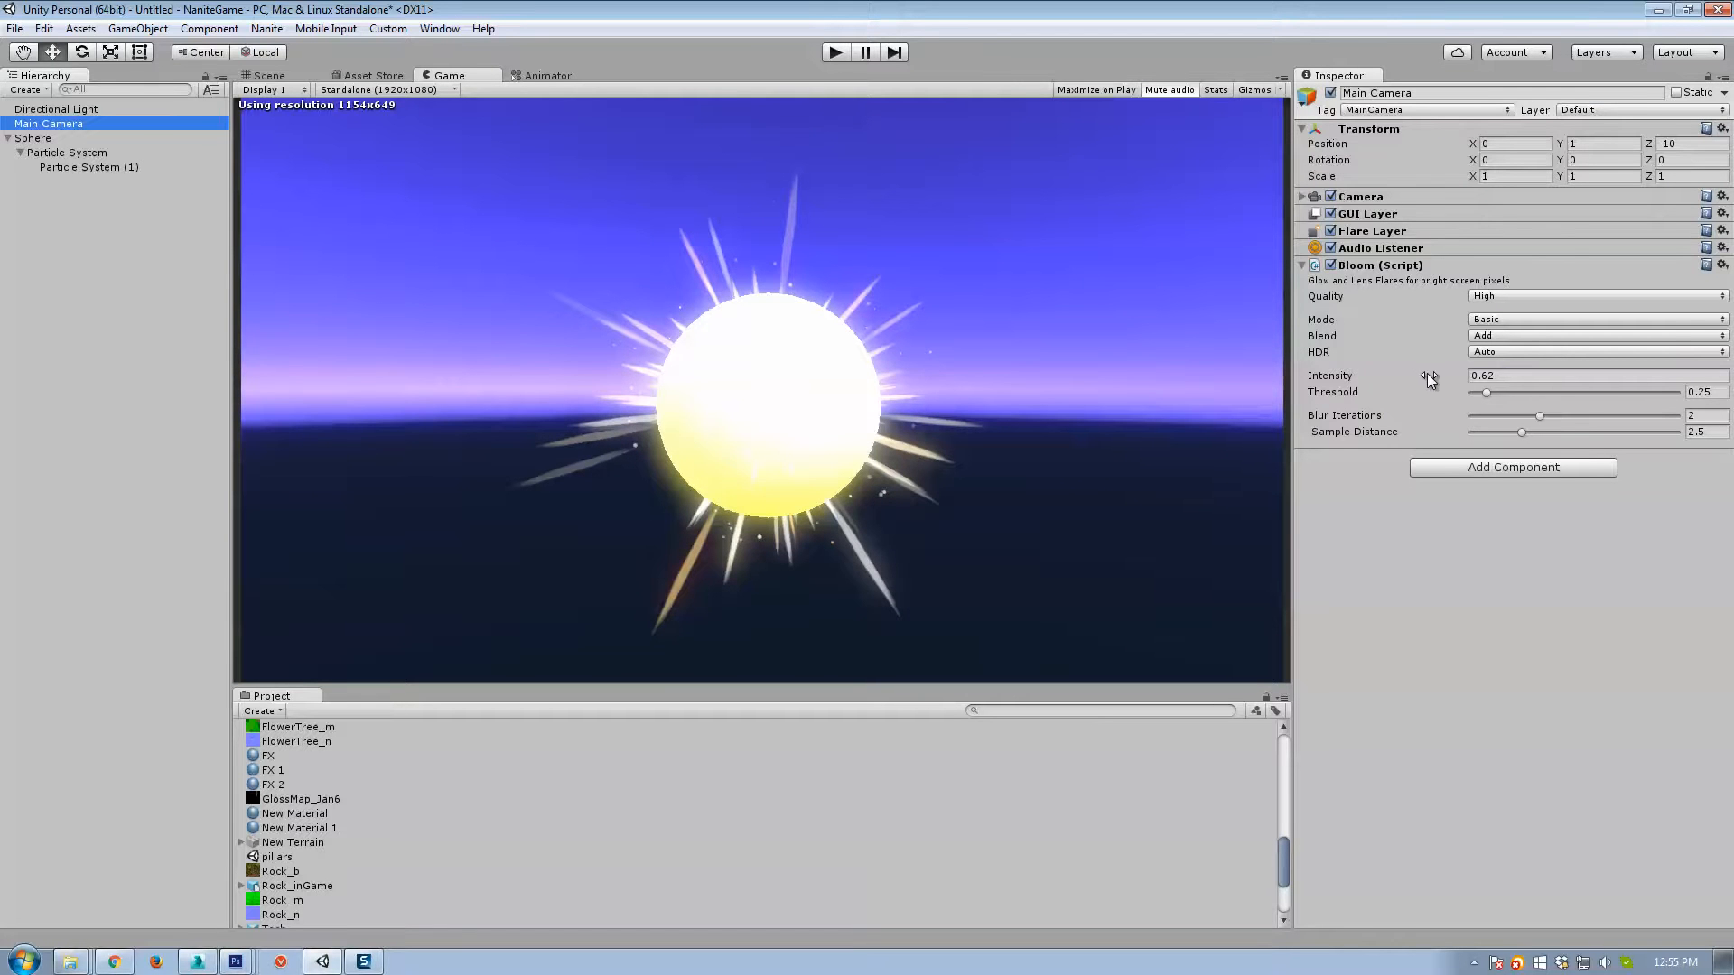
pyautogui.moveTo(1426, 372)
pyautogui.mouseDown()
pyautogui.moveTo(1503, 378)
pyautogui.moveTo(1481, 390)
pyautogui.moveTo(1425, 364)
pyautogui.mouseUp()
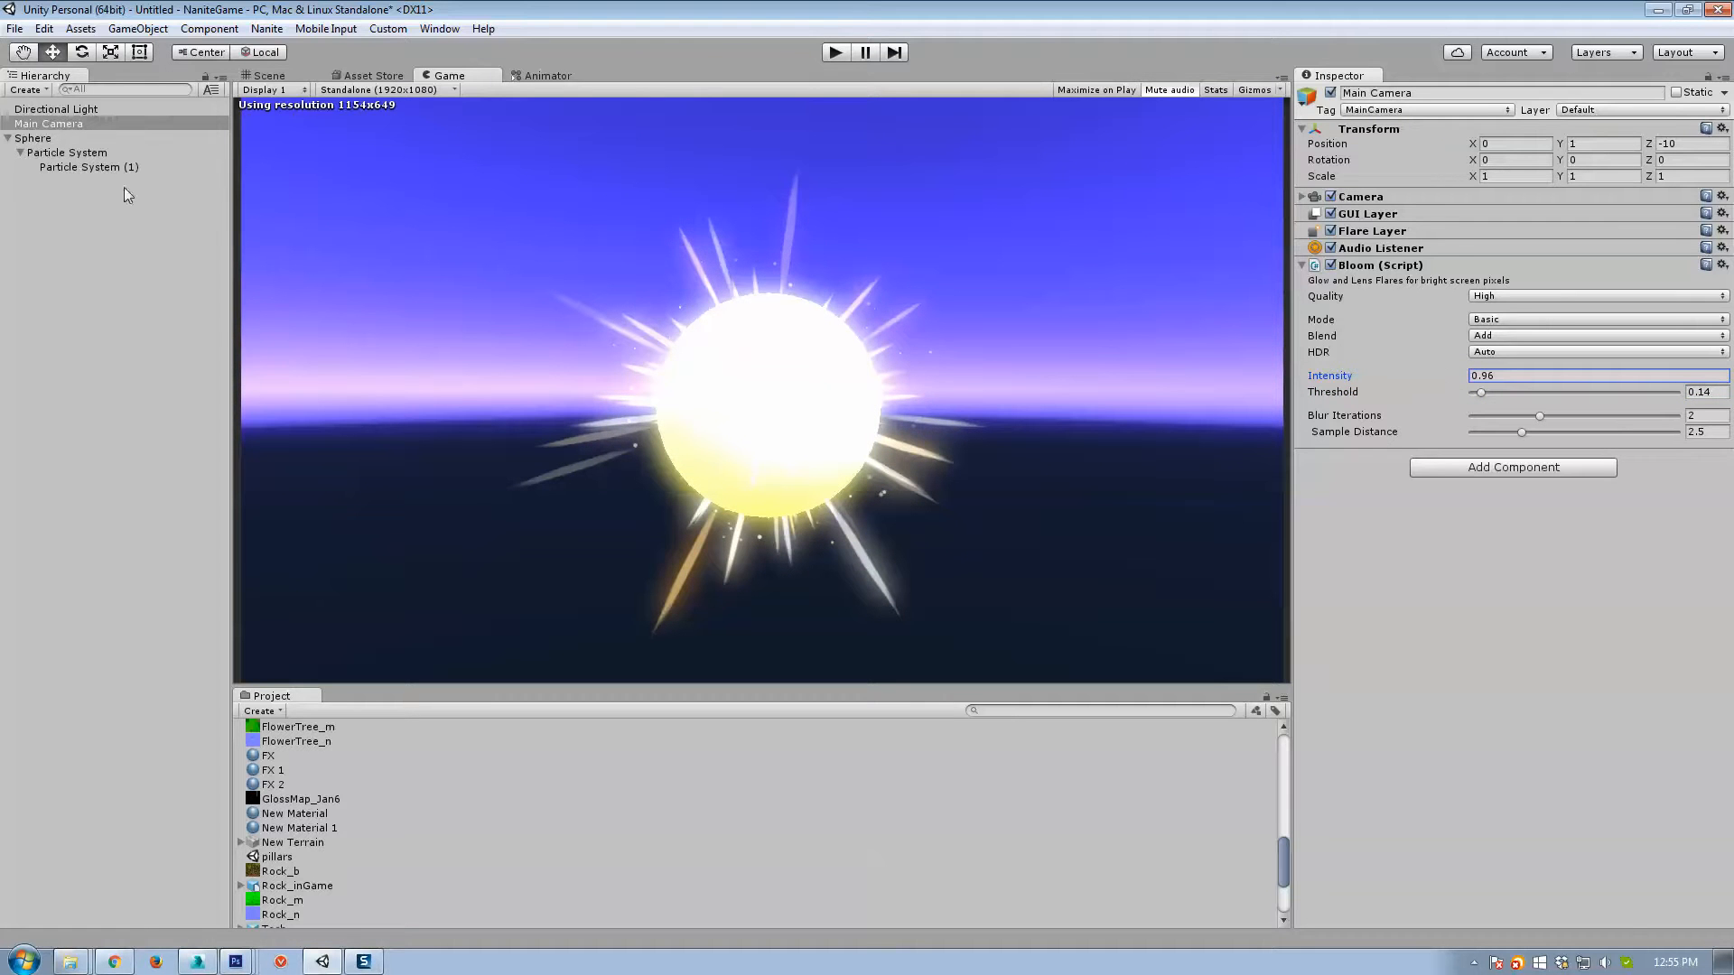
# Create a new sphere nested under the existing glowing sphere, at position 0, 0, 0 with a scale of 1.
pyautogui.click(83, 166)
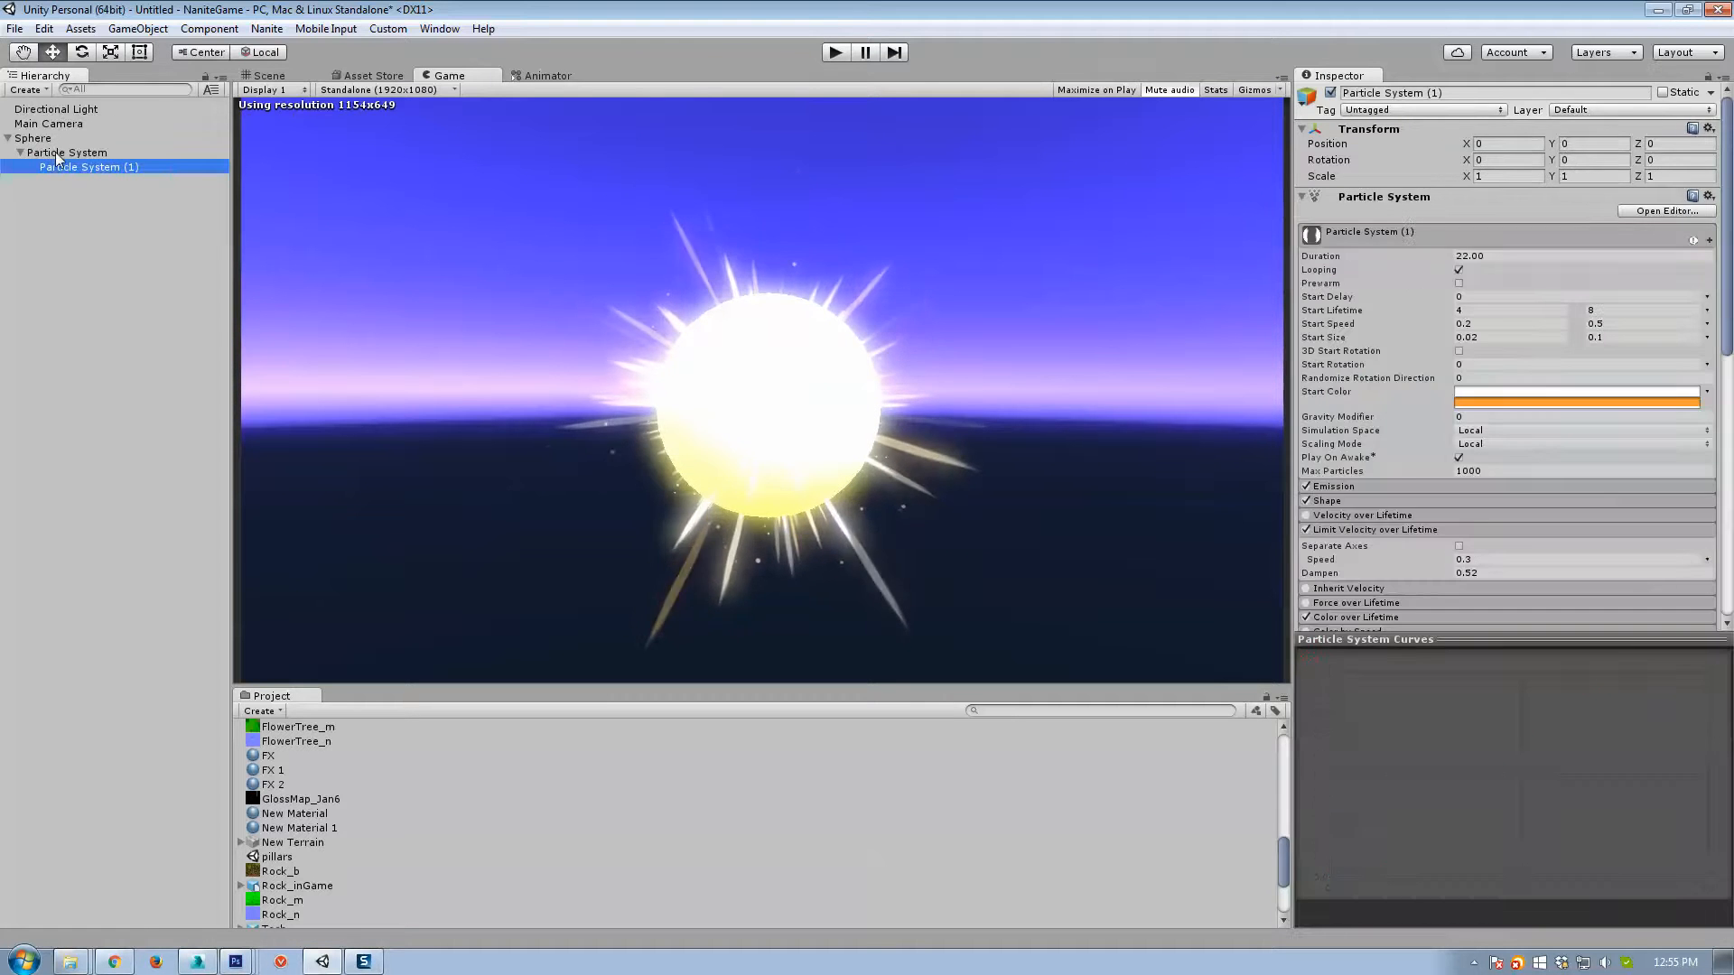
pyautogui.click(45, 153)
pyautogui.click(34, 139)
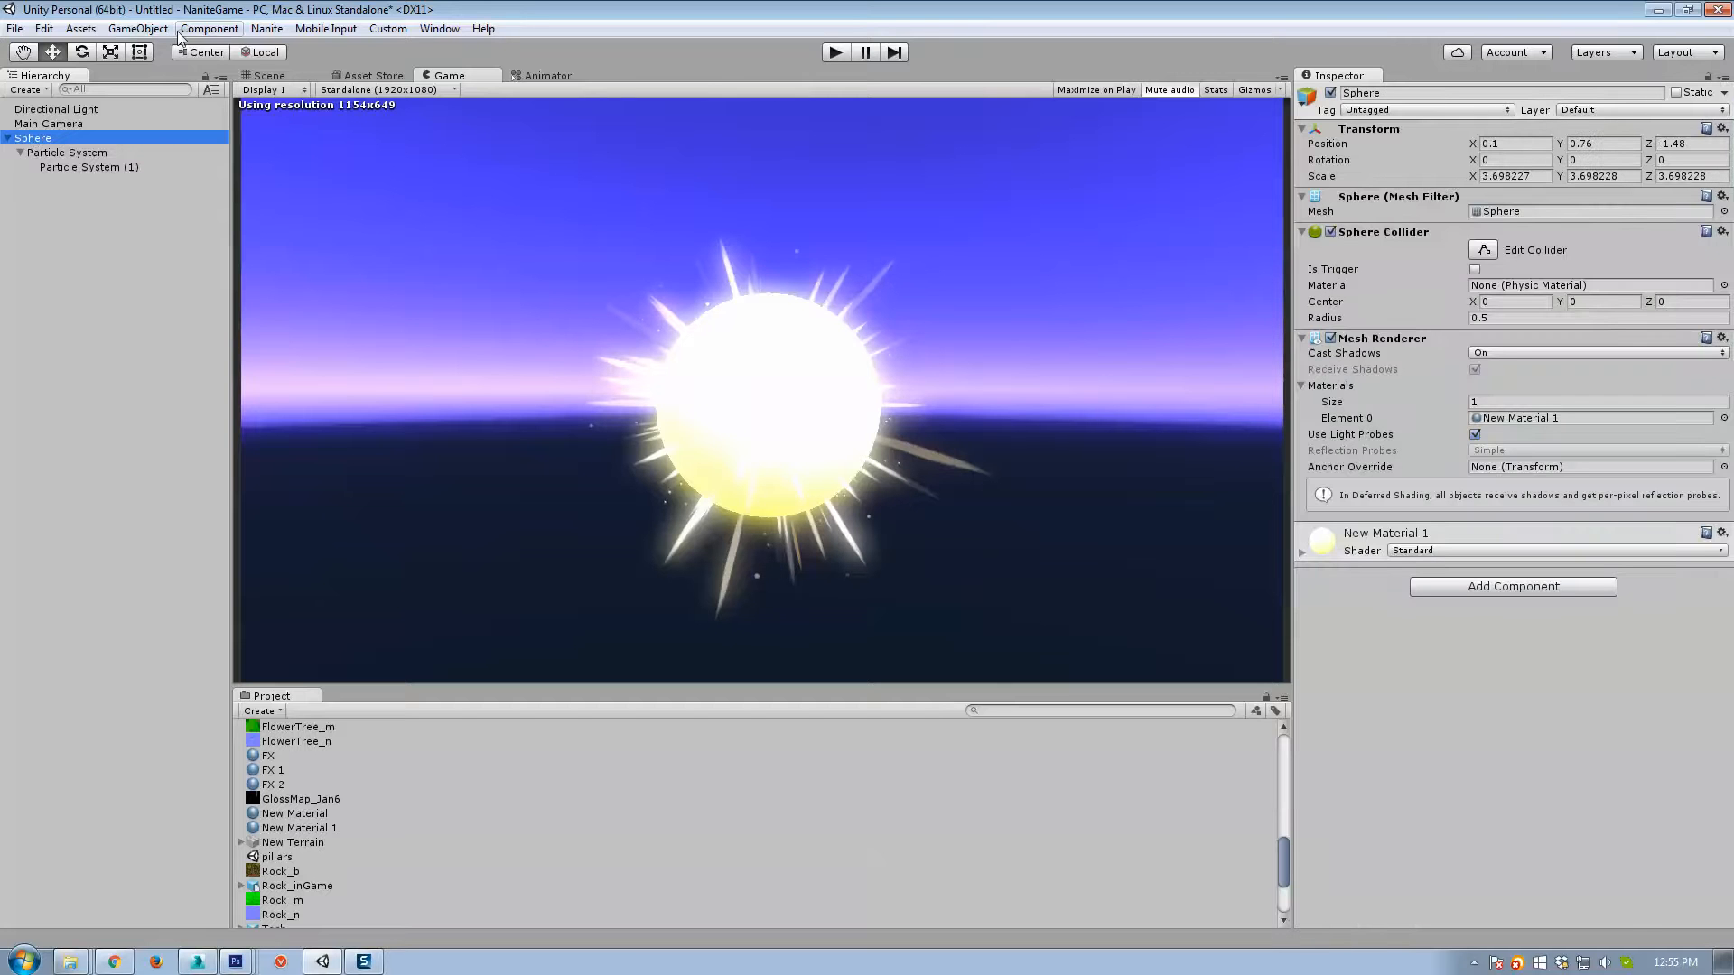
pyautogui.click(144, 29)
pyautogui.moveTo(135, 88)
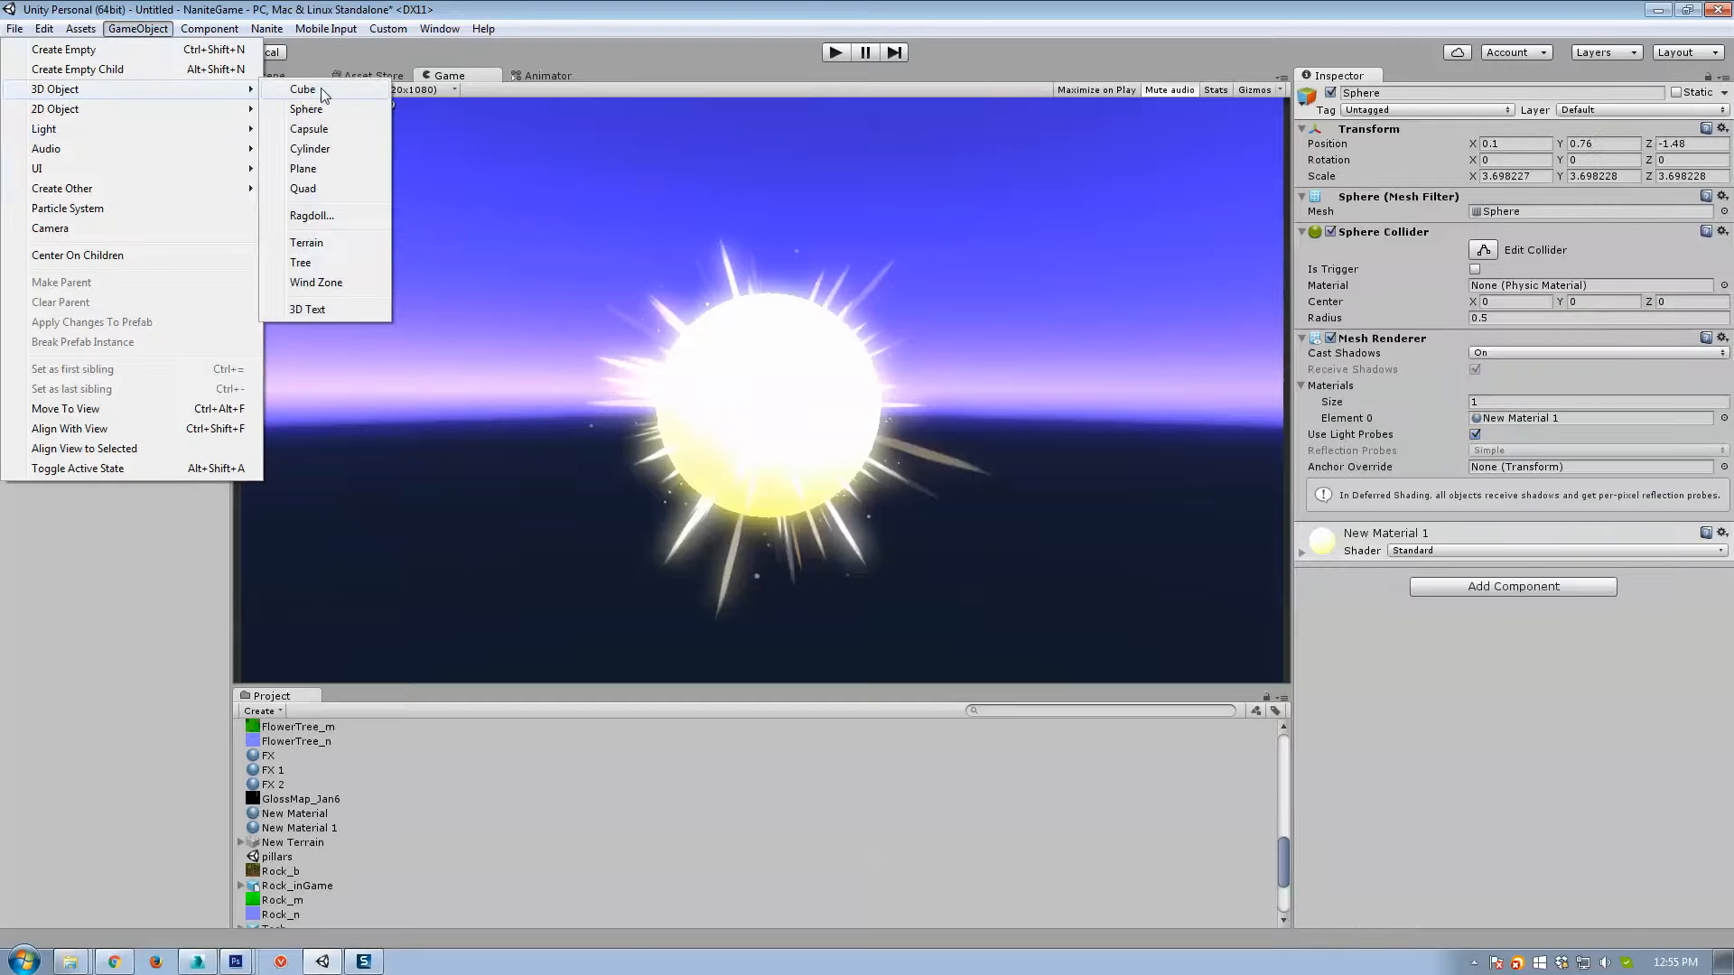
pyautogui.click(305, 109)
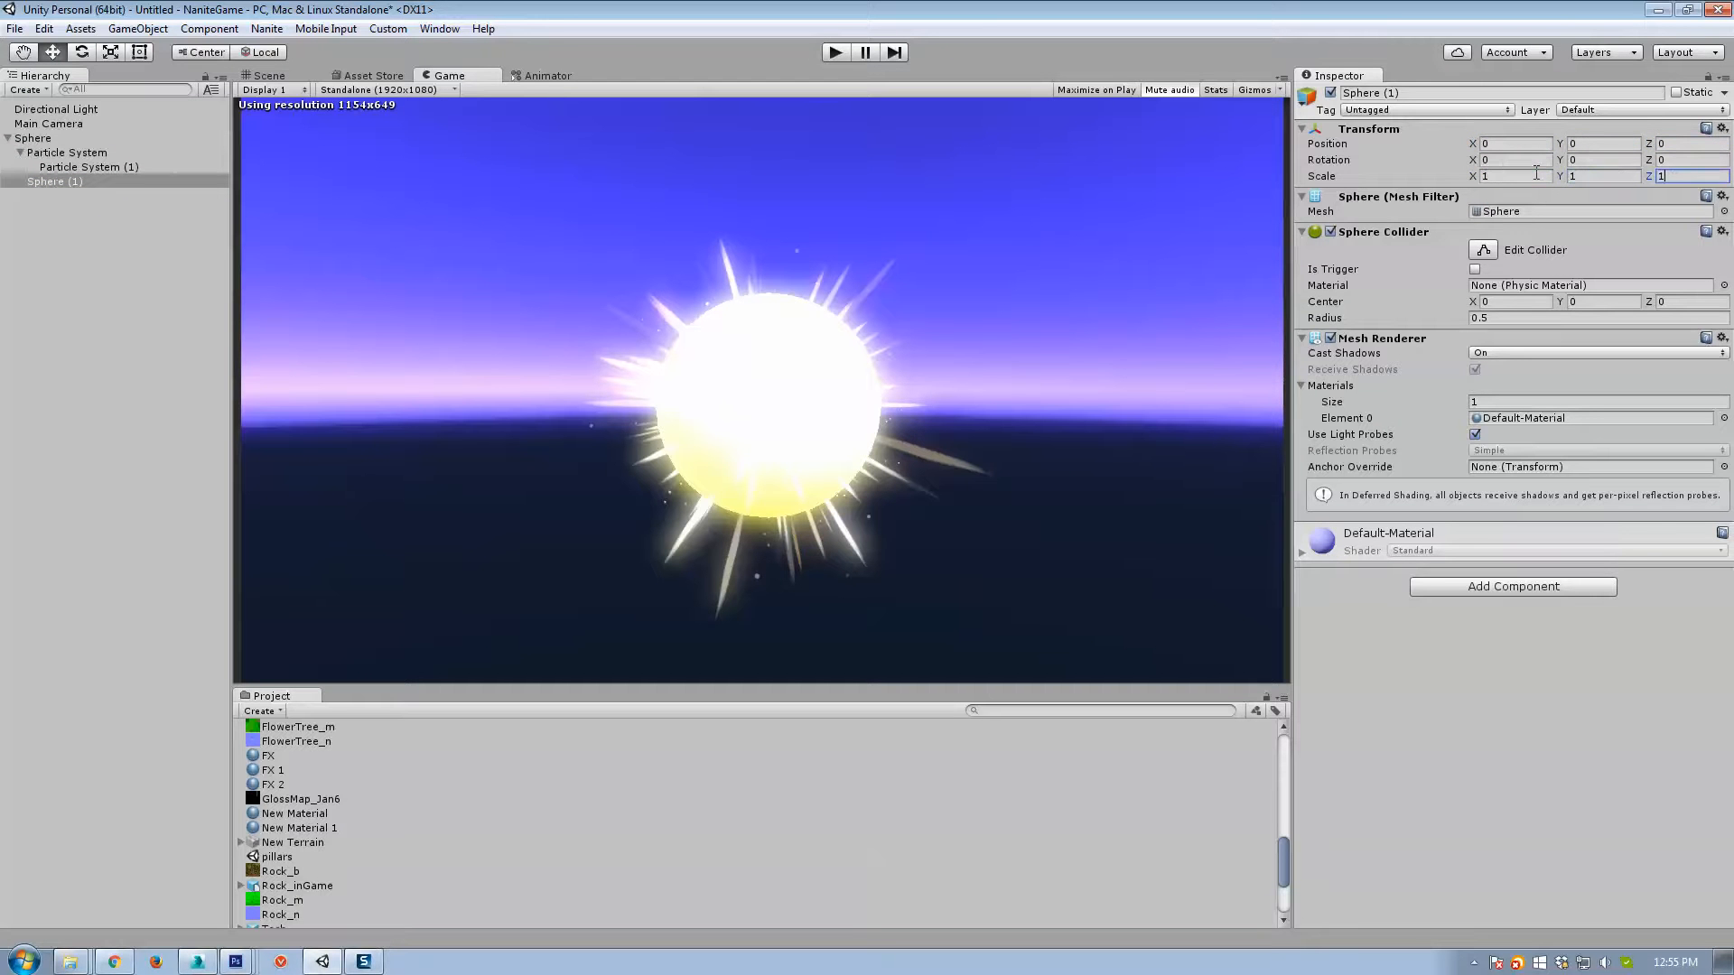
# Duplicate the FX 2 material and apply the copy to the new child sphere in the Scene view.
pyautogui.click(298, 78)
pyautogui.moveTo(764, 268); pyautogui.dragTo(798, 321, button='right')
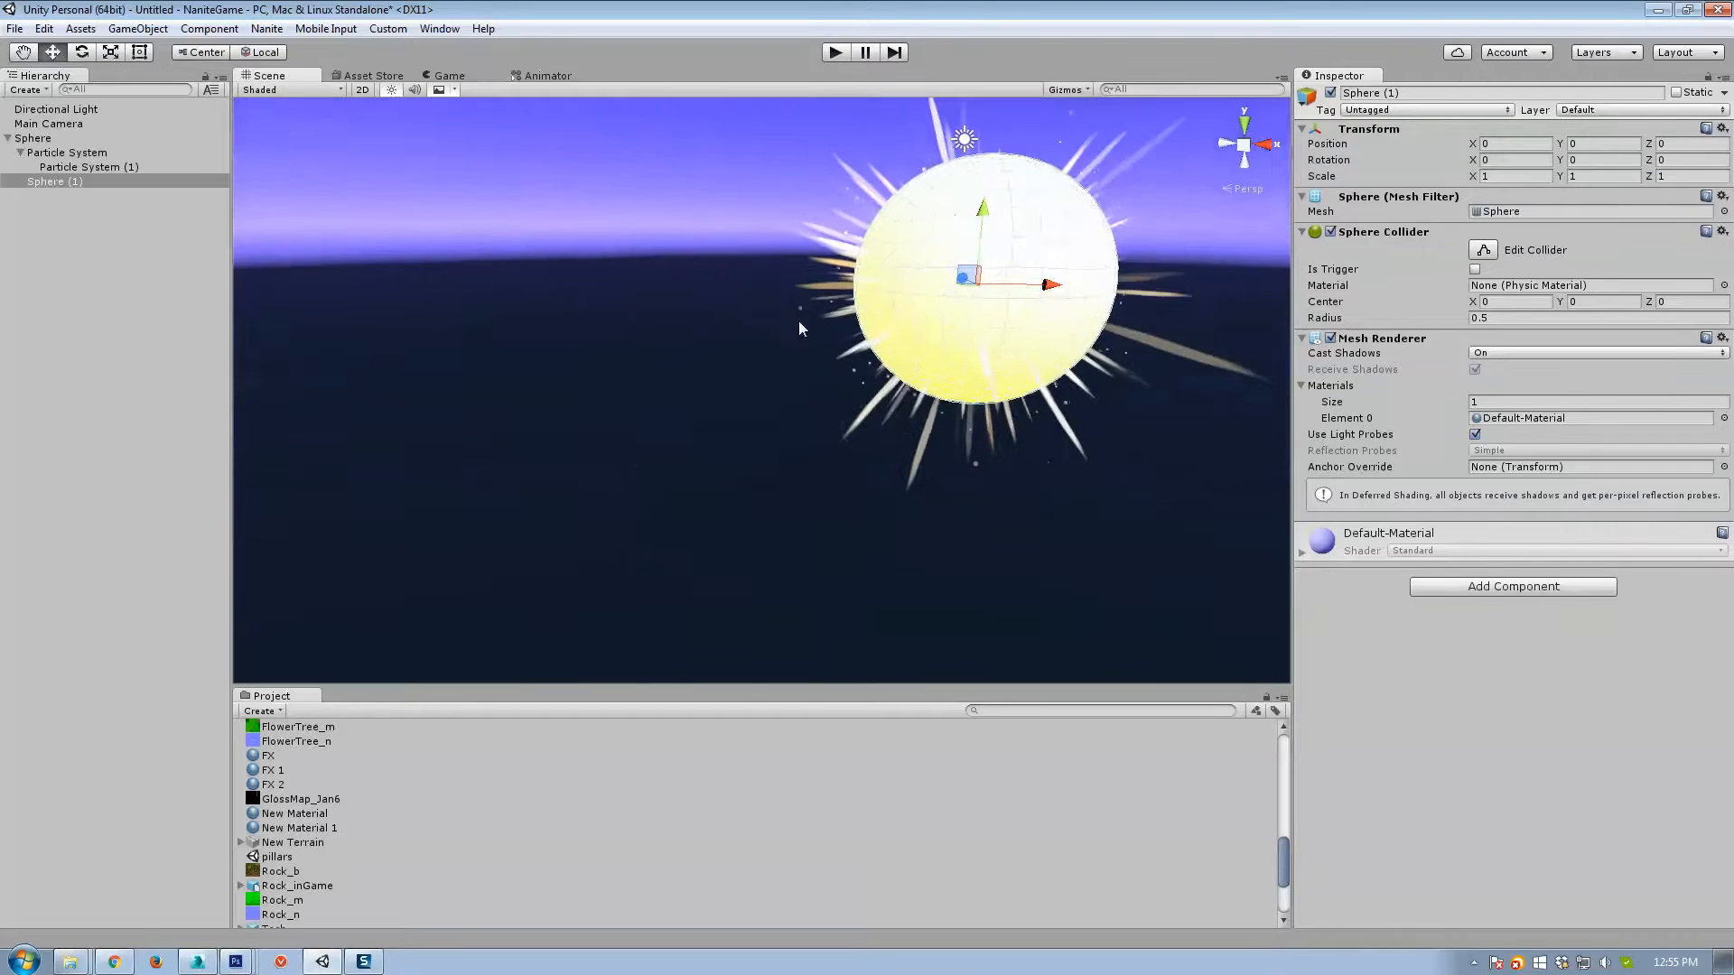
pyautogui.moveTo(992, 288); pyautogui.dragTo(876, 311, button='right')
pyautogui.press('f')
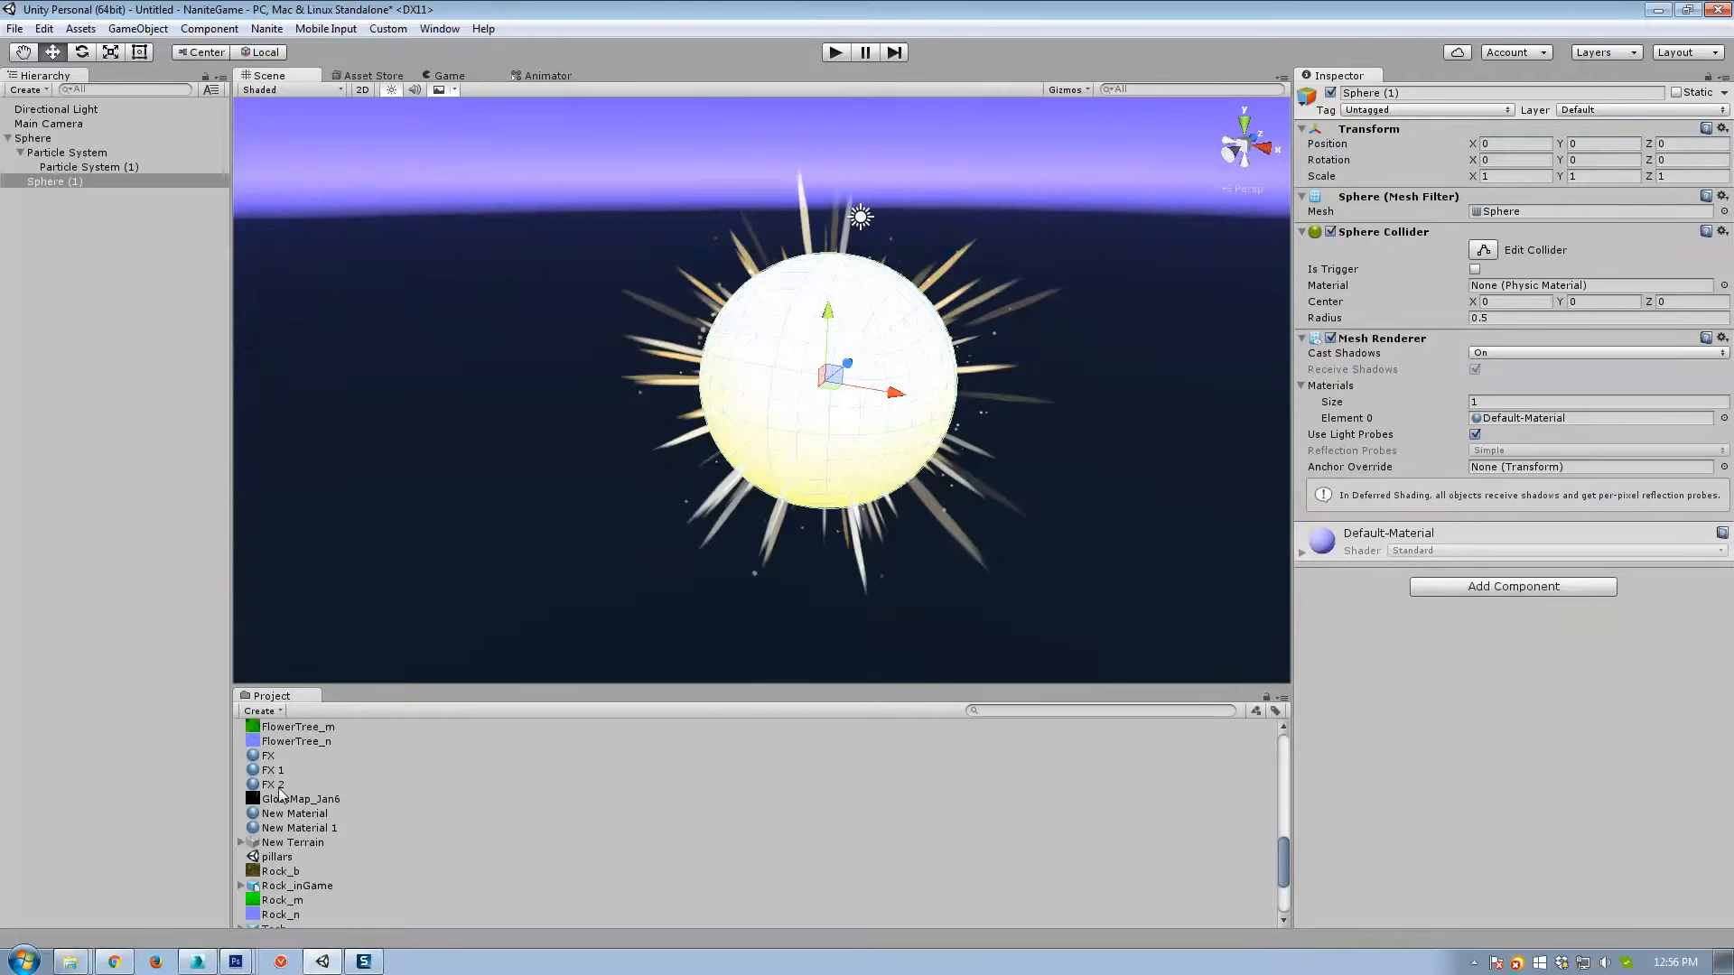
pyautogui.scroll(2, 298, 781)
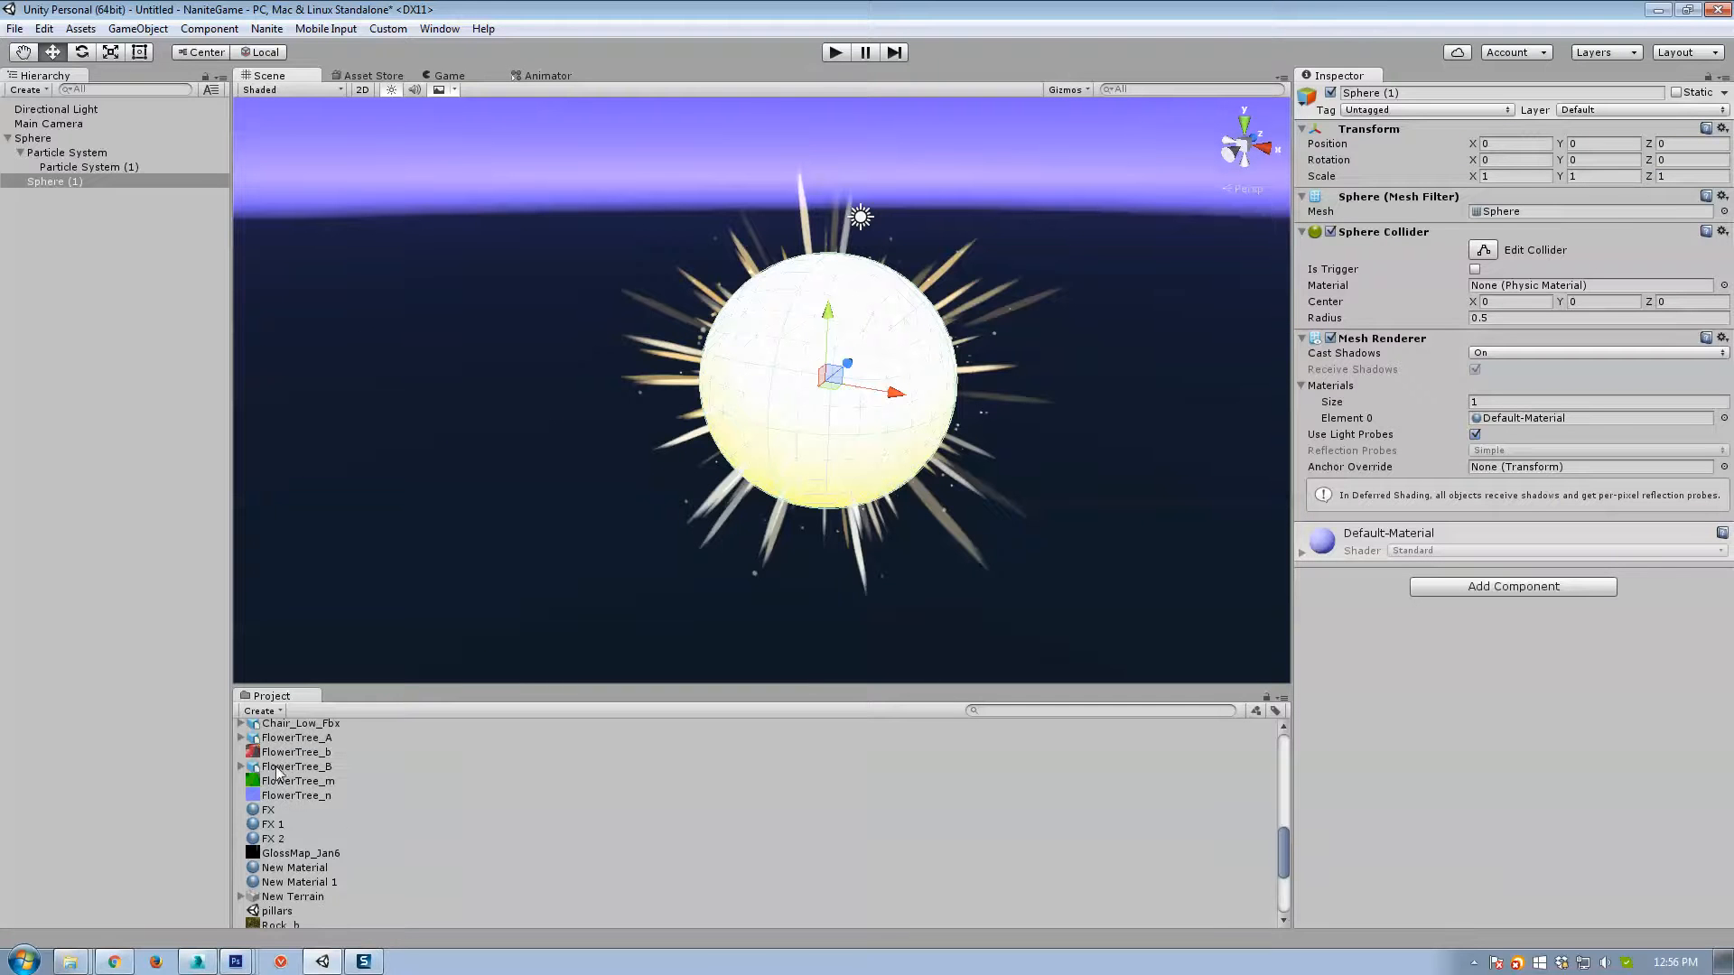
pyautogui.scroll(4, 298, 809)
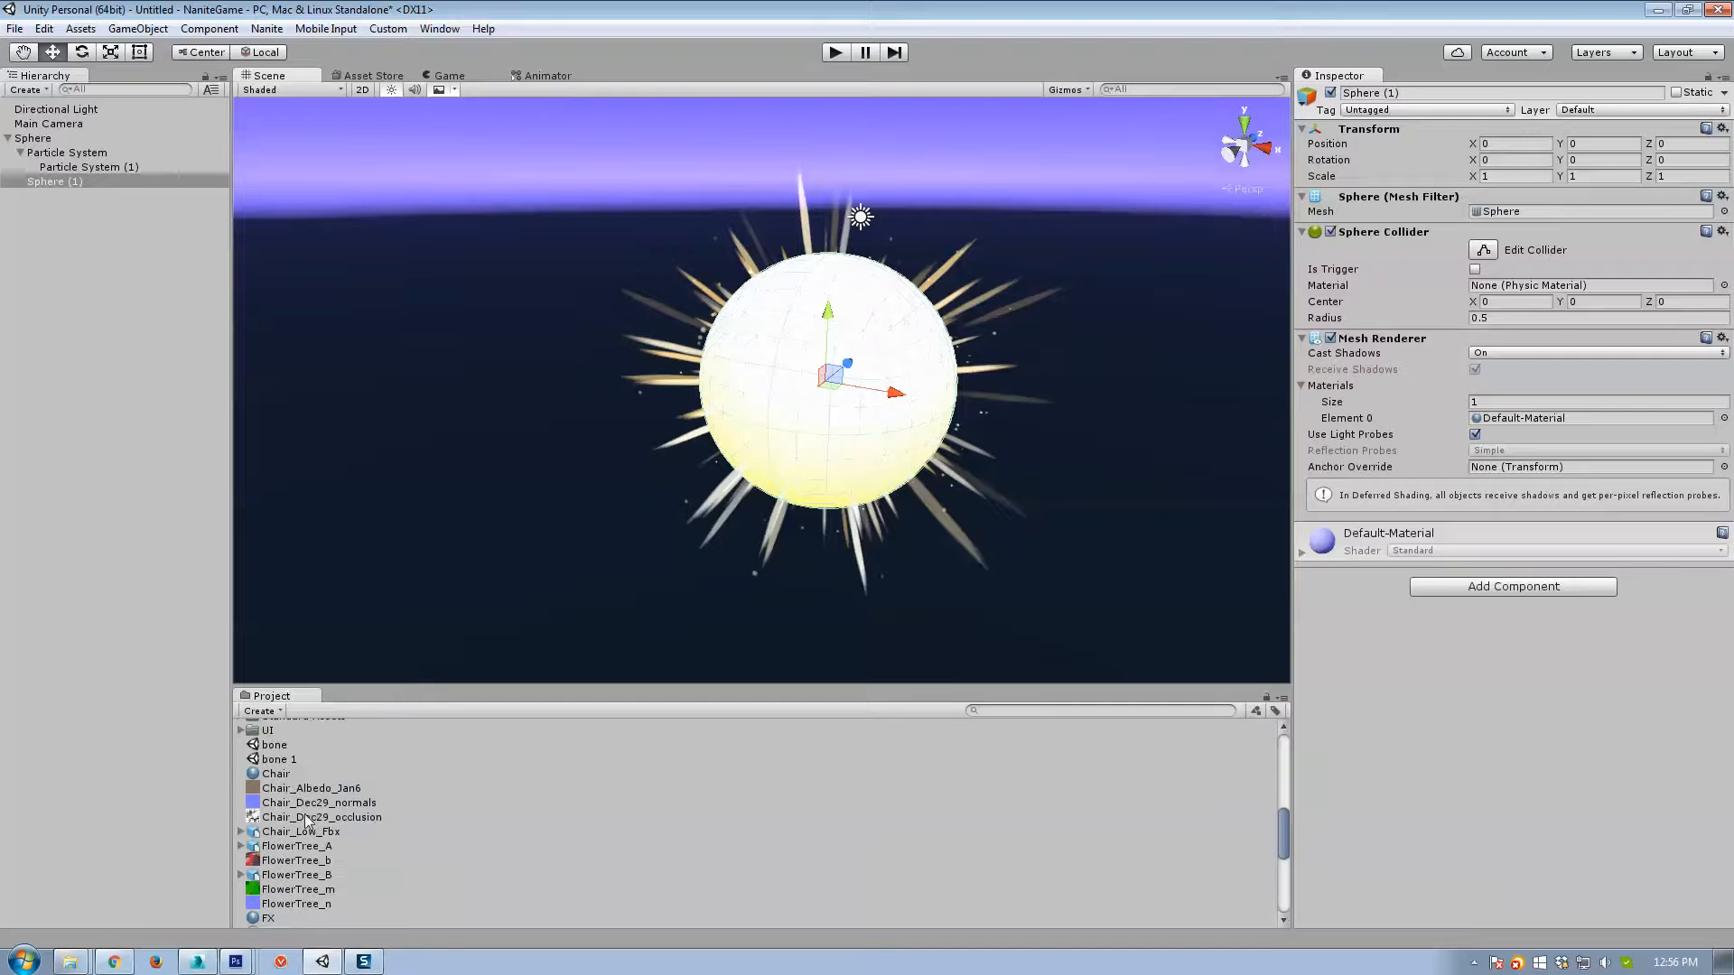
pyautogui.scroll(-4, 306, 819)
pyautogui.click(279, 838)
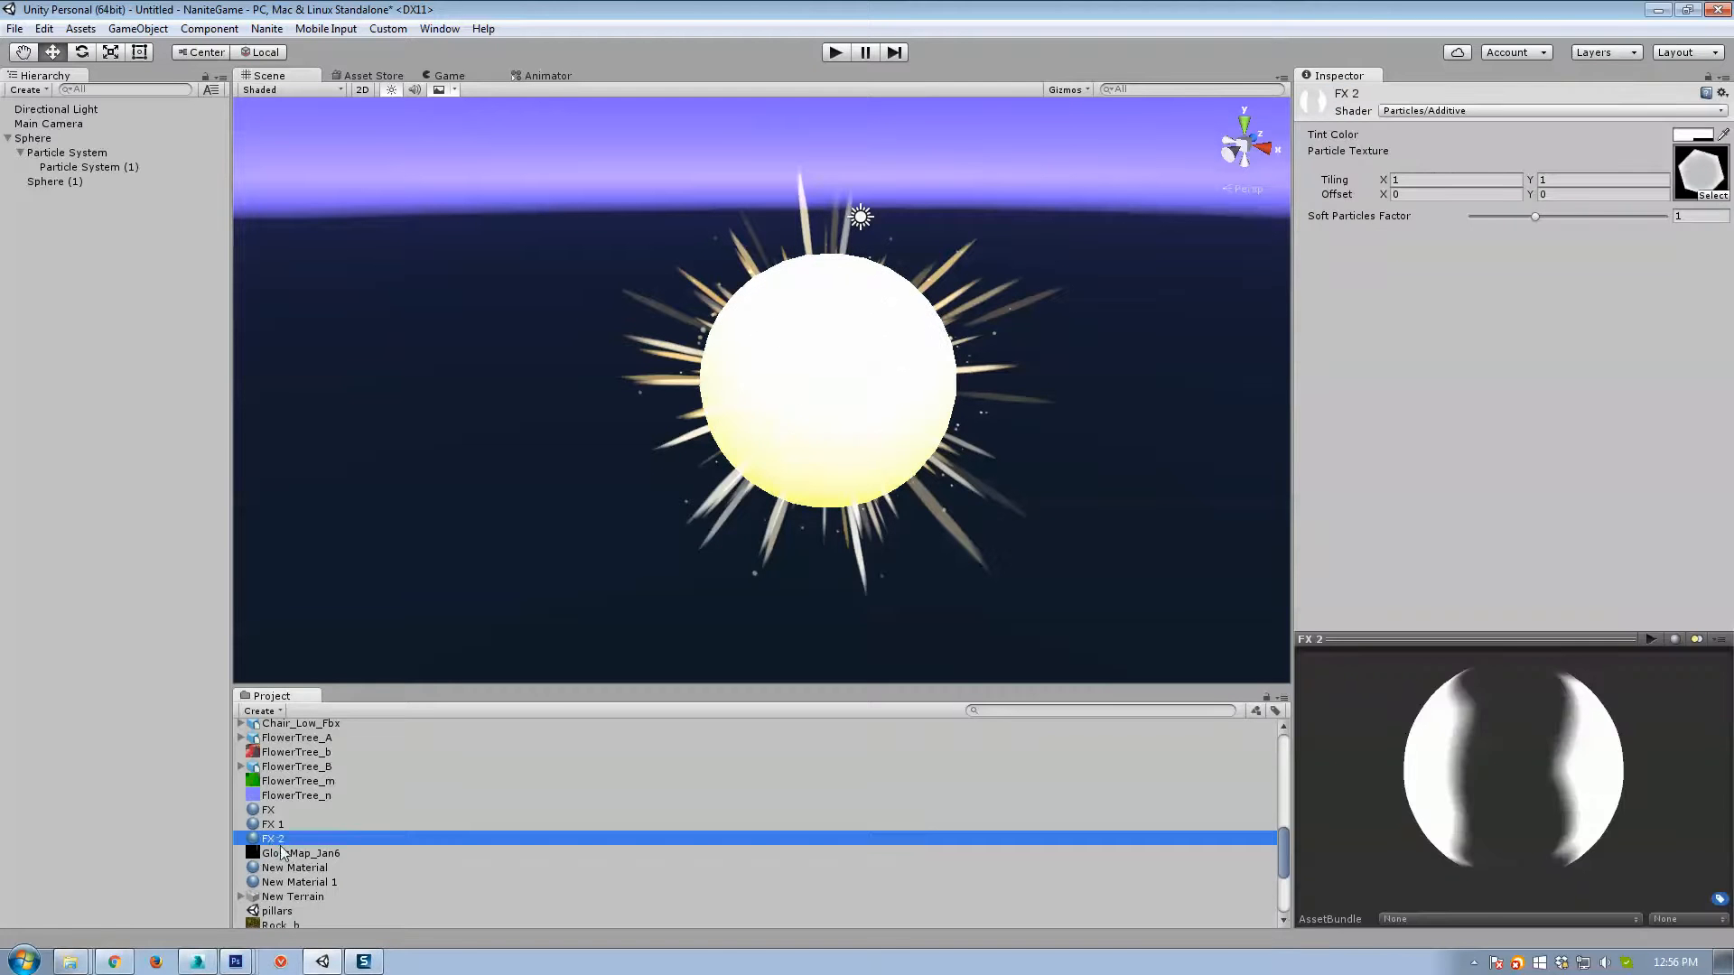
pyautogui.hotkey('ctrl', 'd')
pyautogui.moveTo(280, 853); pyautogui.dragTo(796, 411)
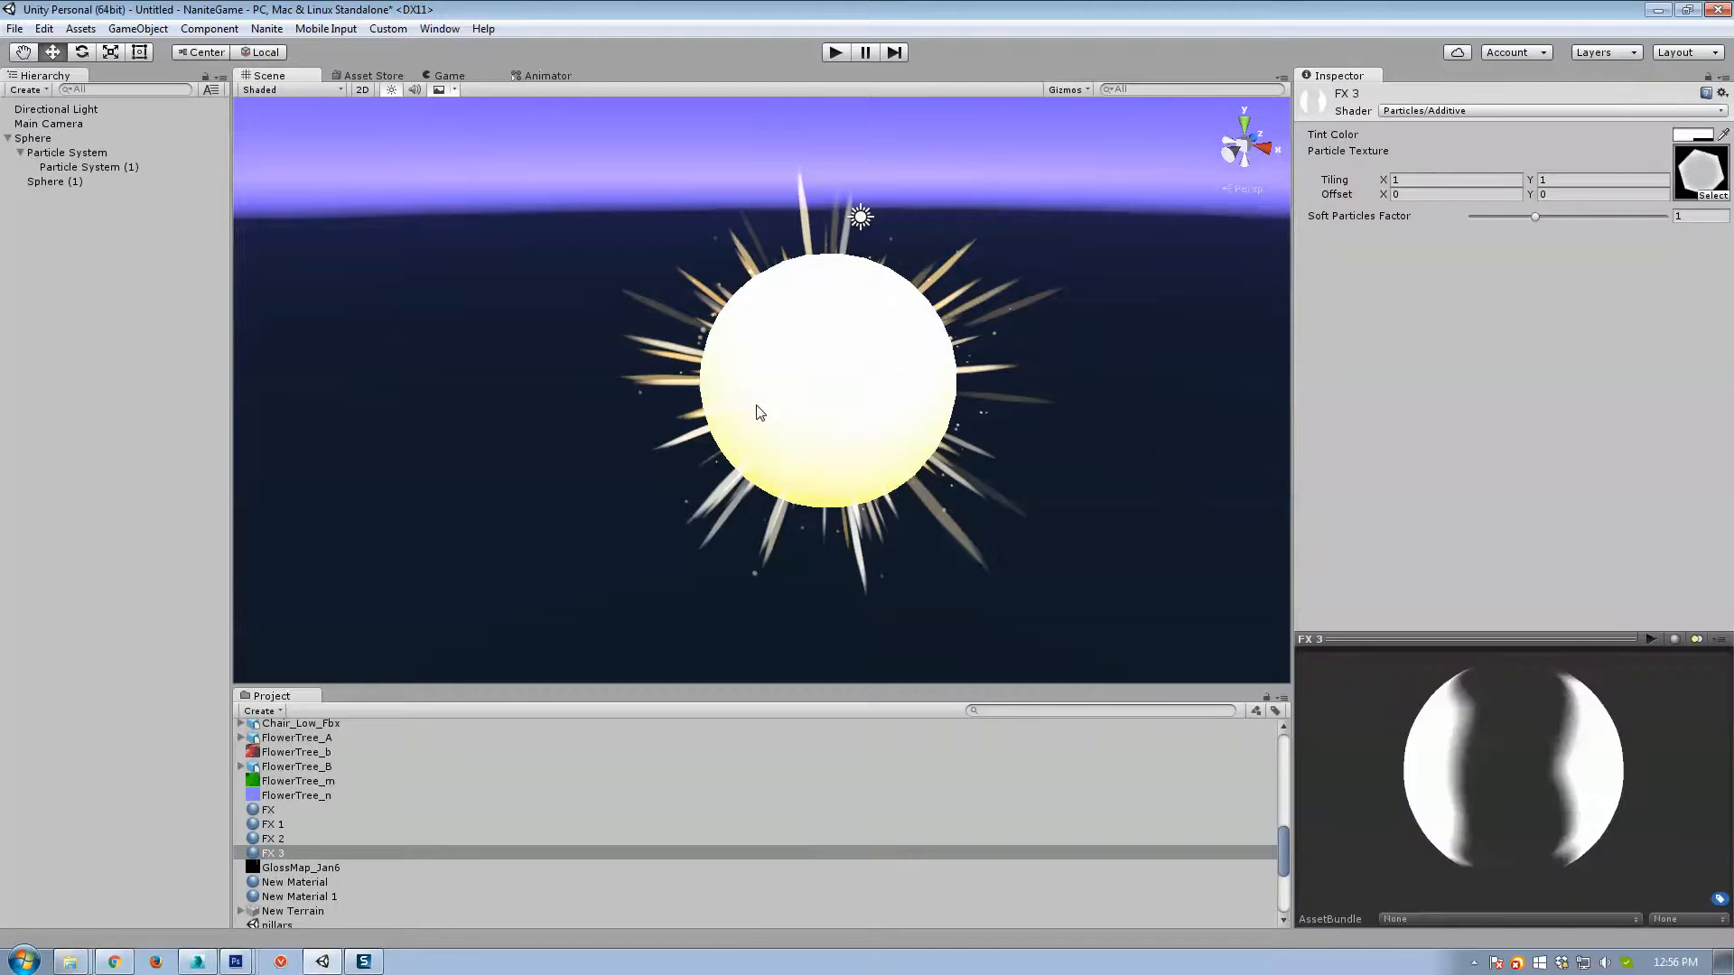
pyautogui.click(57, 180)
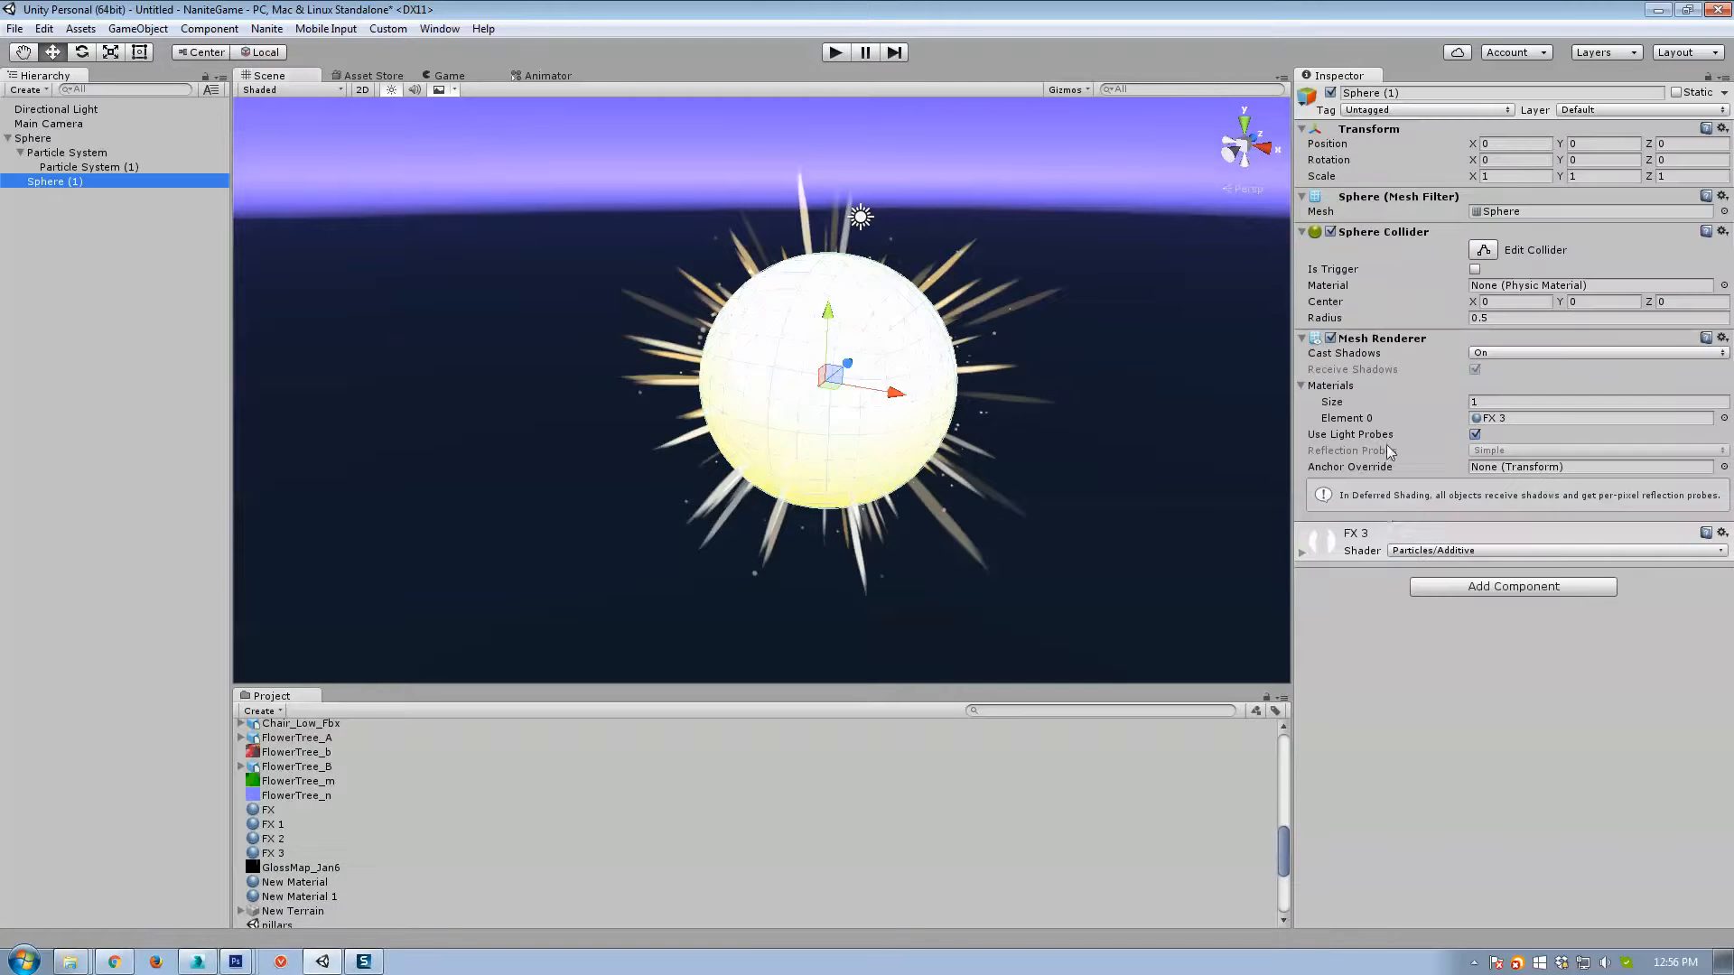
# Scale the child sphere uniformly to about 1.011 and return to the Game view.
pyautogui.click(1421, 540)
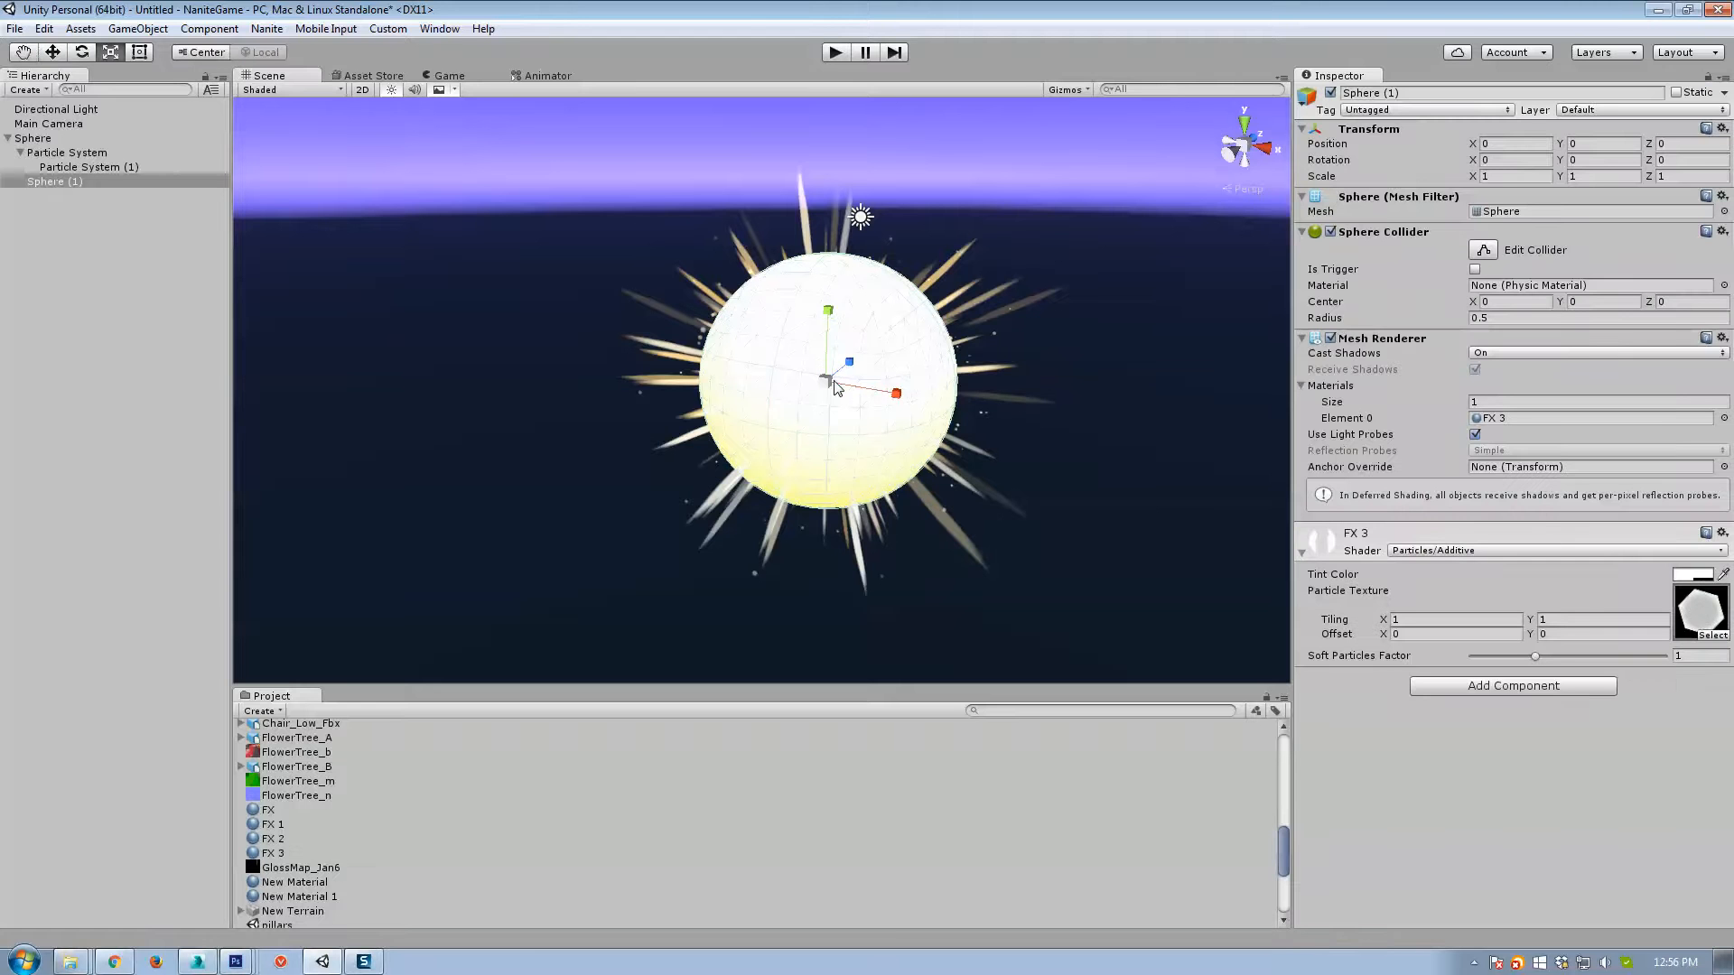
pyautogui.moveTo(825, 381); pyautogui.dragTo(828, 388)
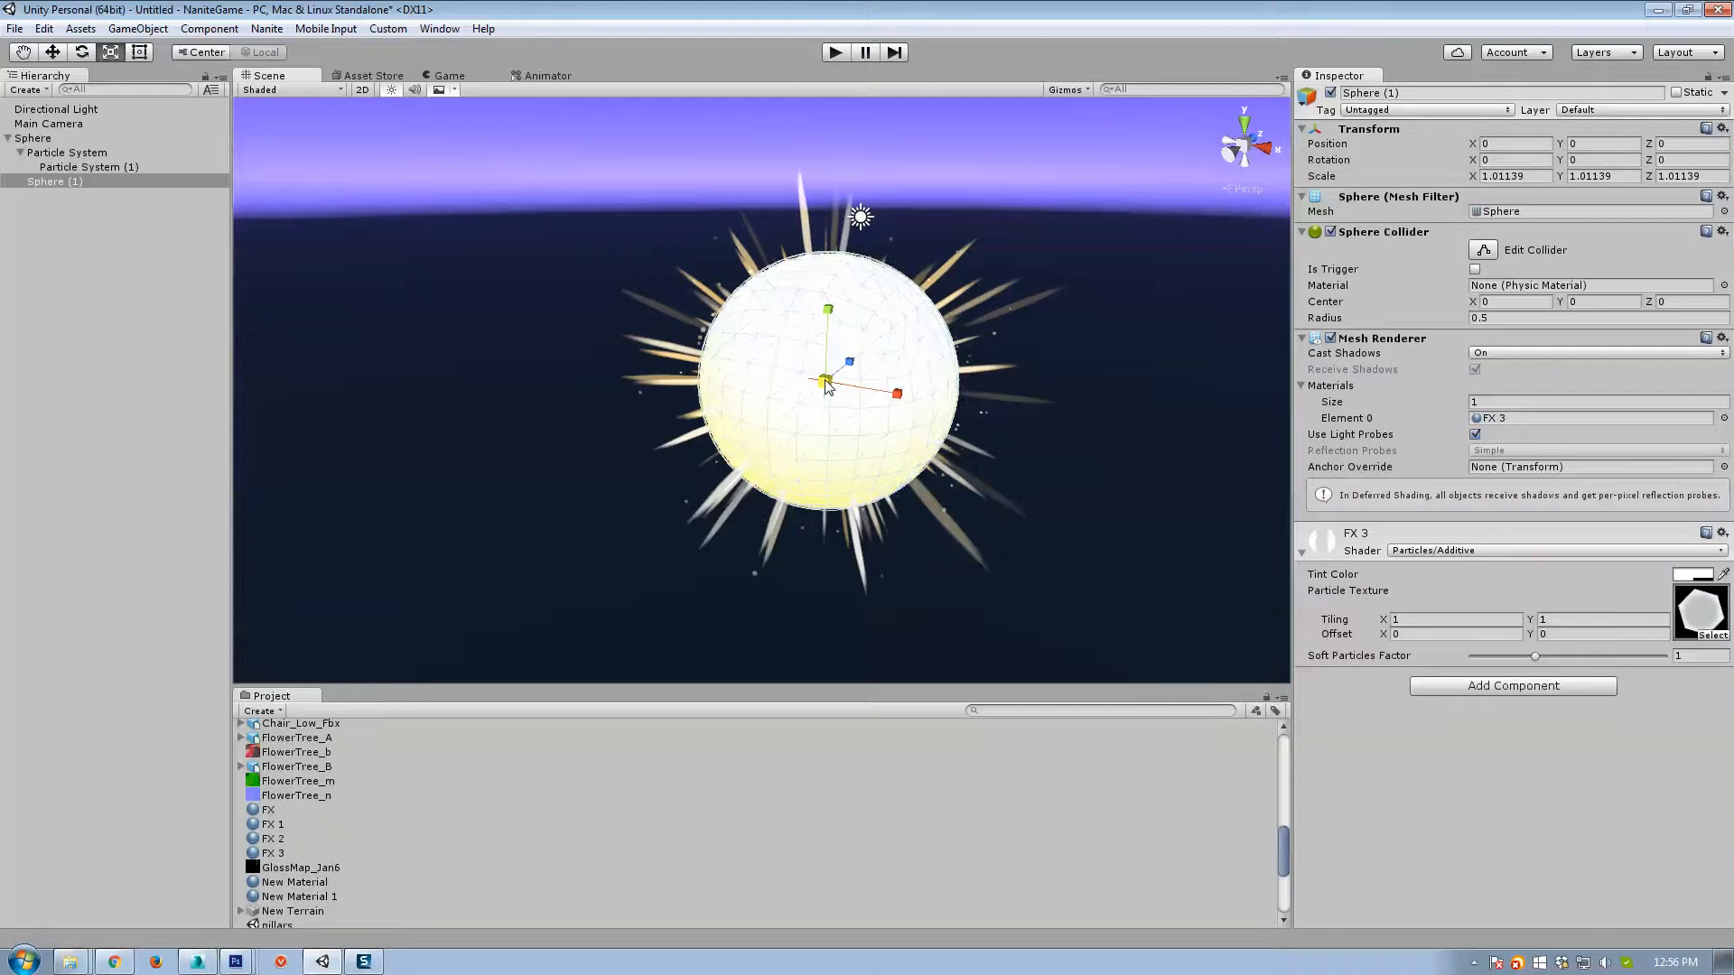
pyautogui.click(445, 77)
# Change the child sphere's material shader to FX/Glass/Stained BumpDistort.
pyautogui.click(1449, 551)
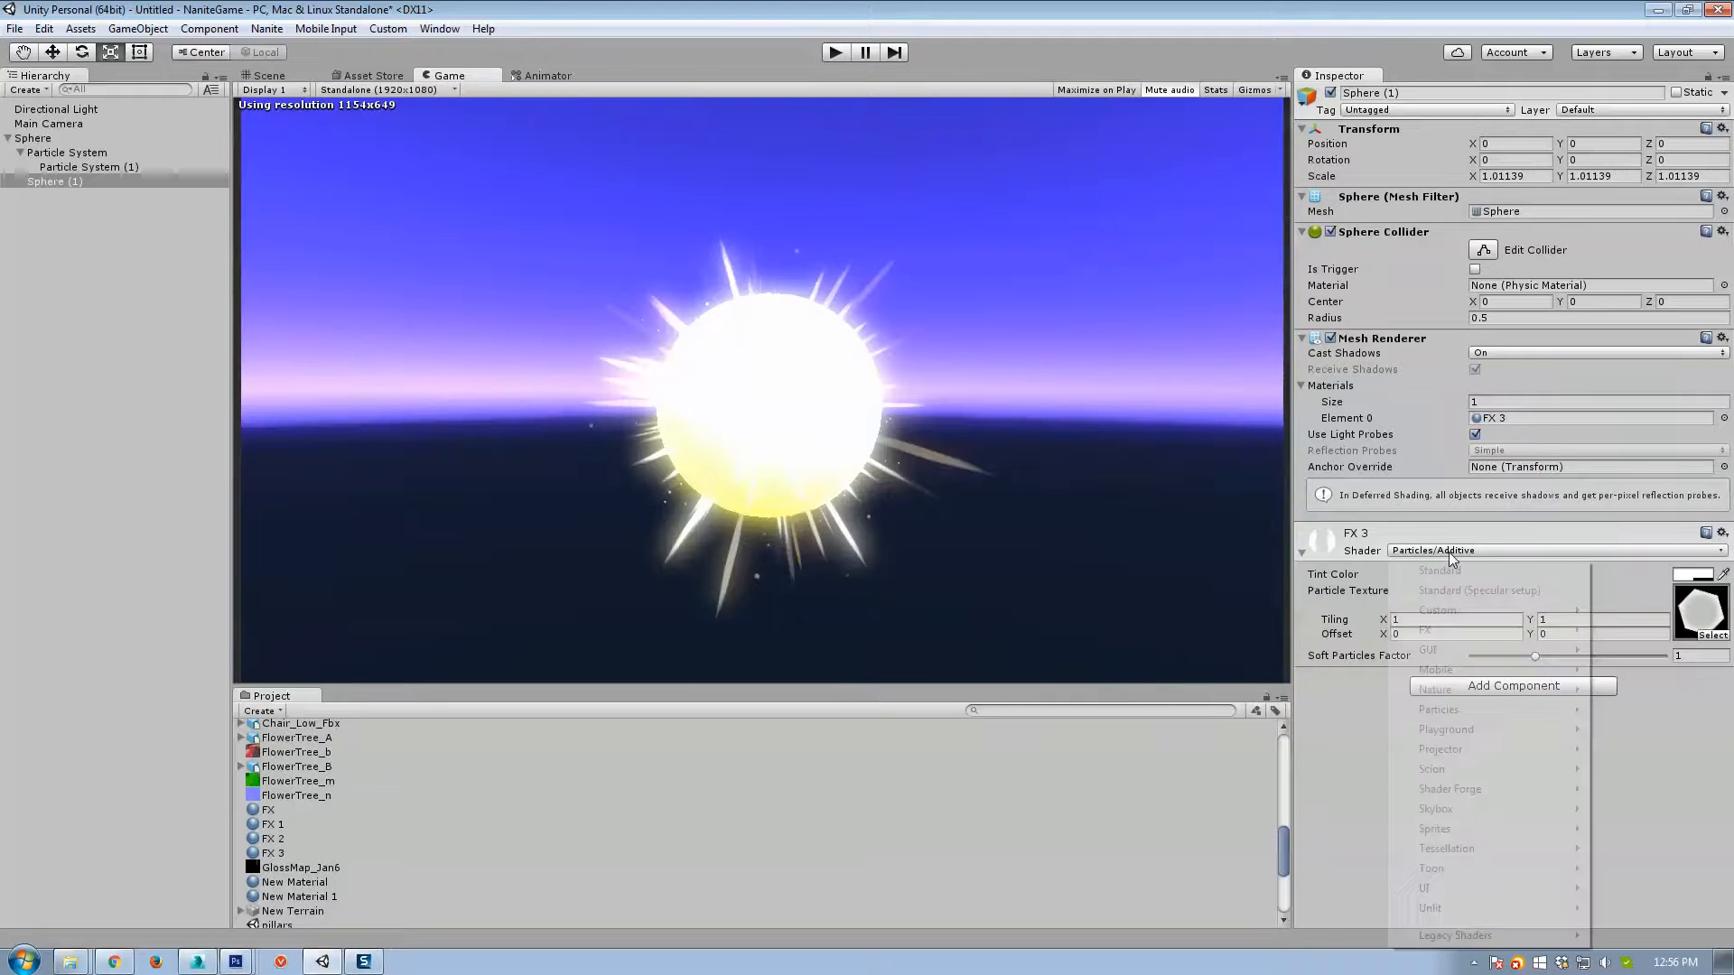
pyautogui.moveTo(1444, 640)
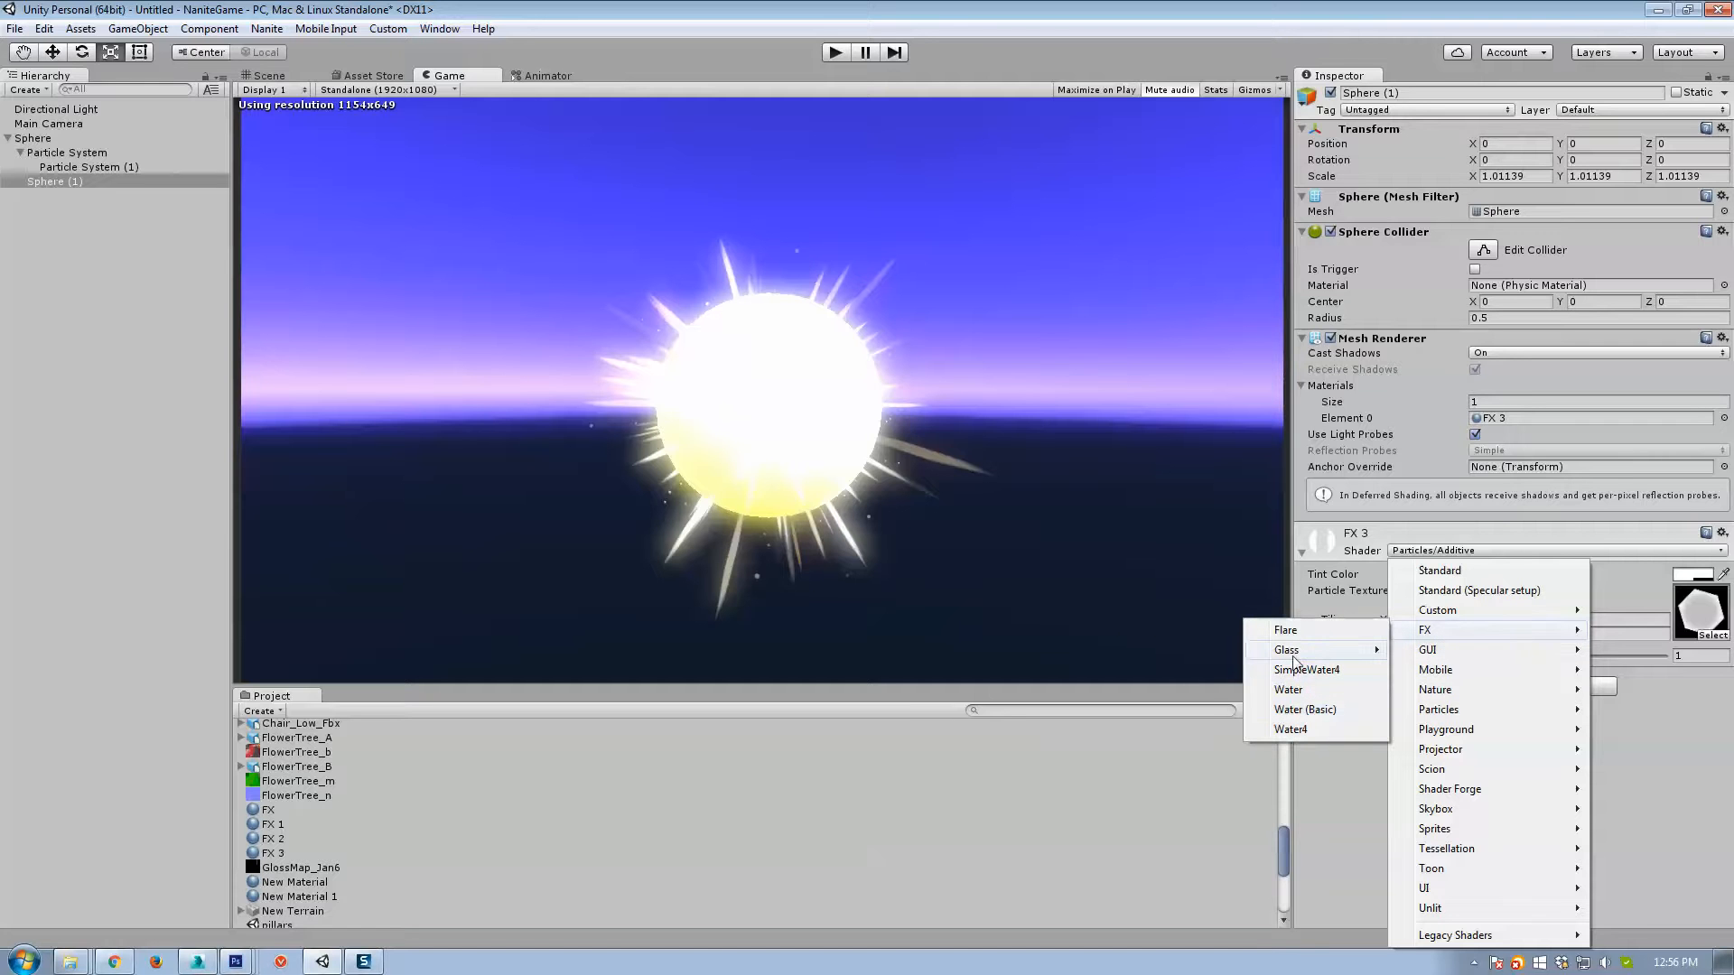
pyautogui.moveTo(1293, 654)
pyautogui.click(1166, 651)
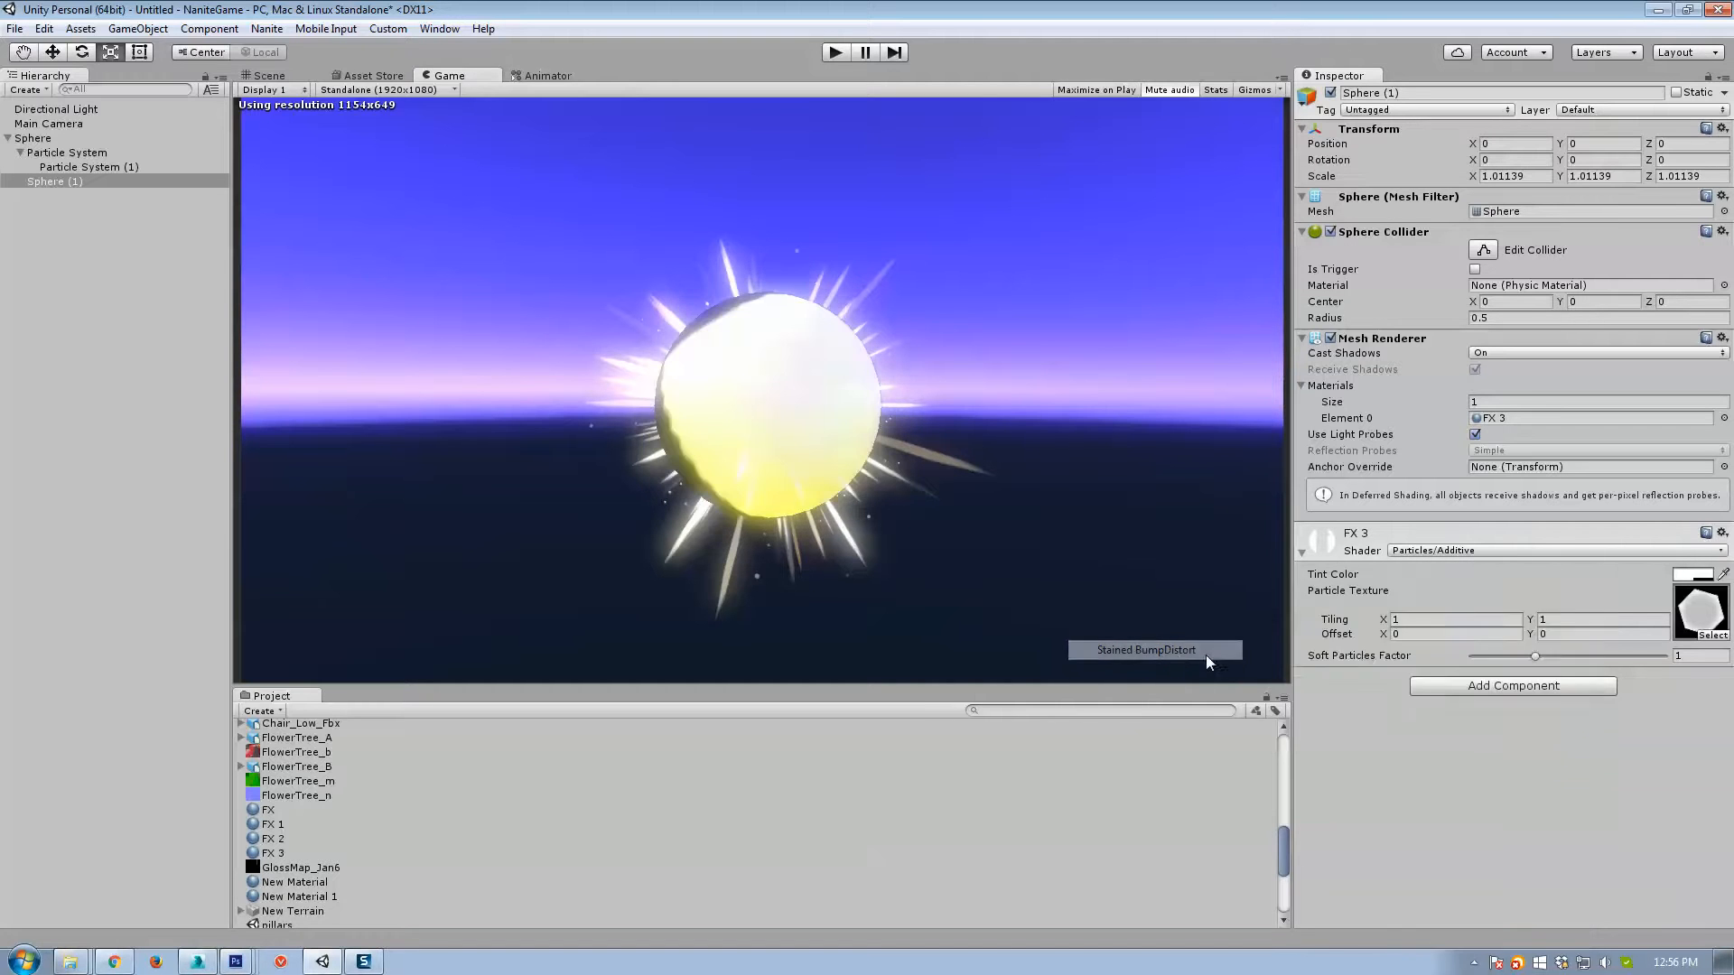
# Clear the Tint Color texture of the glass material by setting it to None.
pyautogui.click(1707, 675)
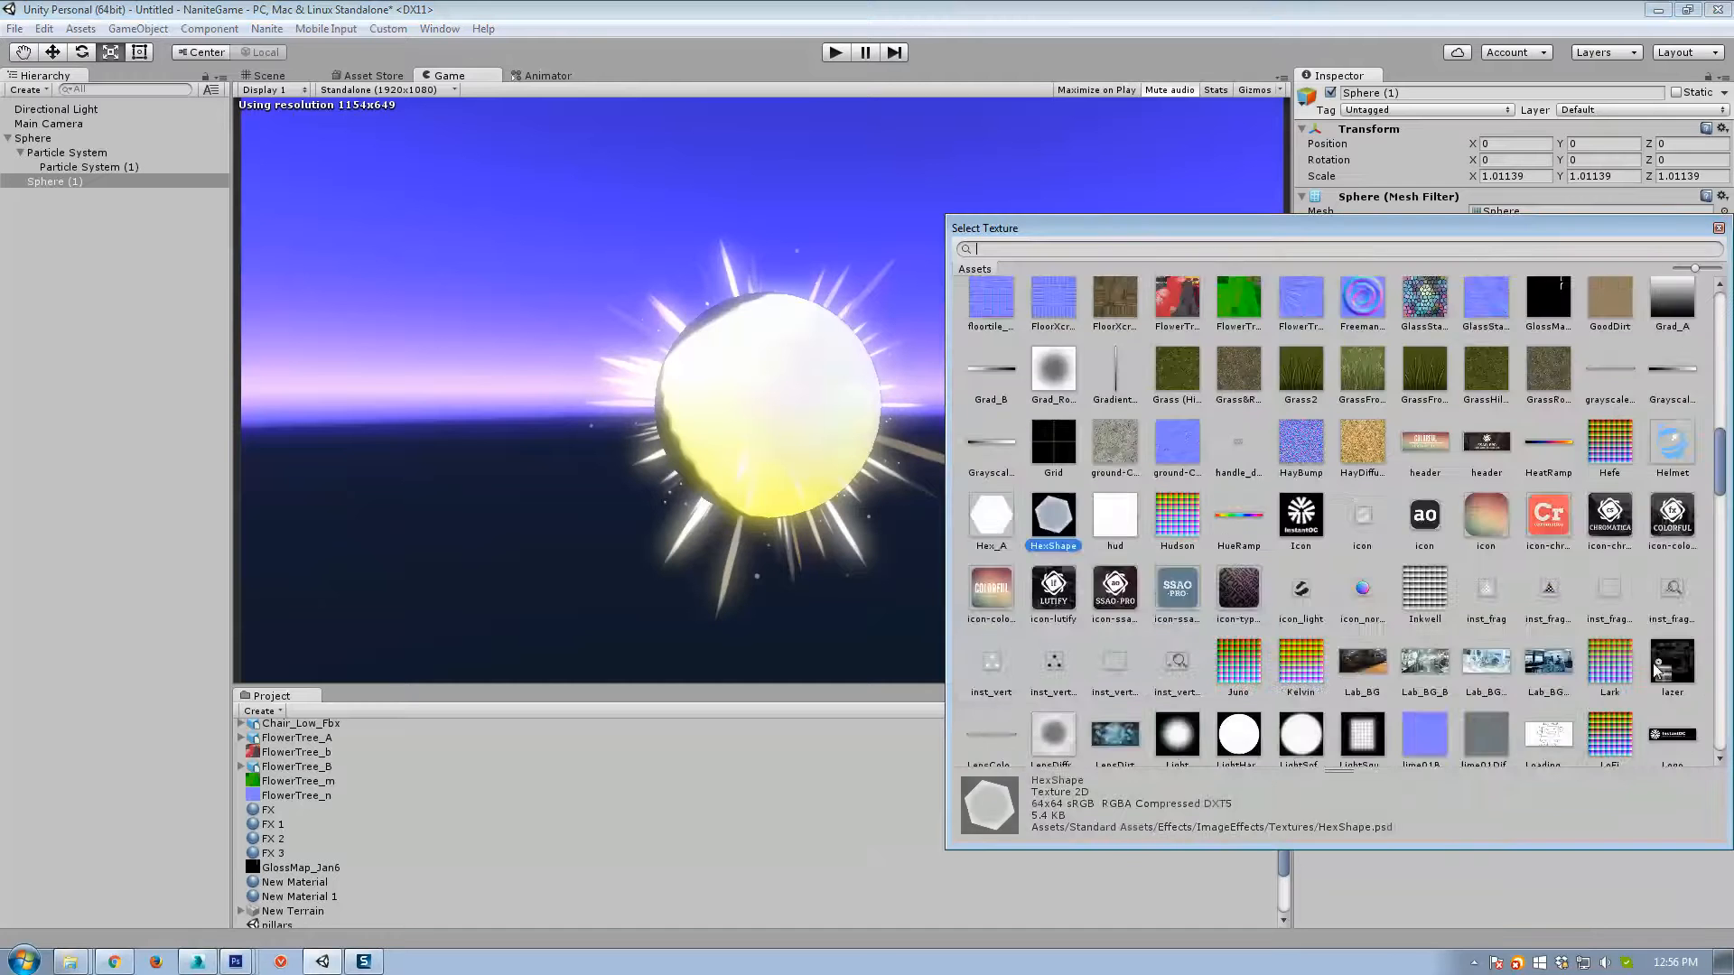
pyautogui.scroll(10, 1025, 359)
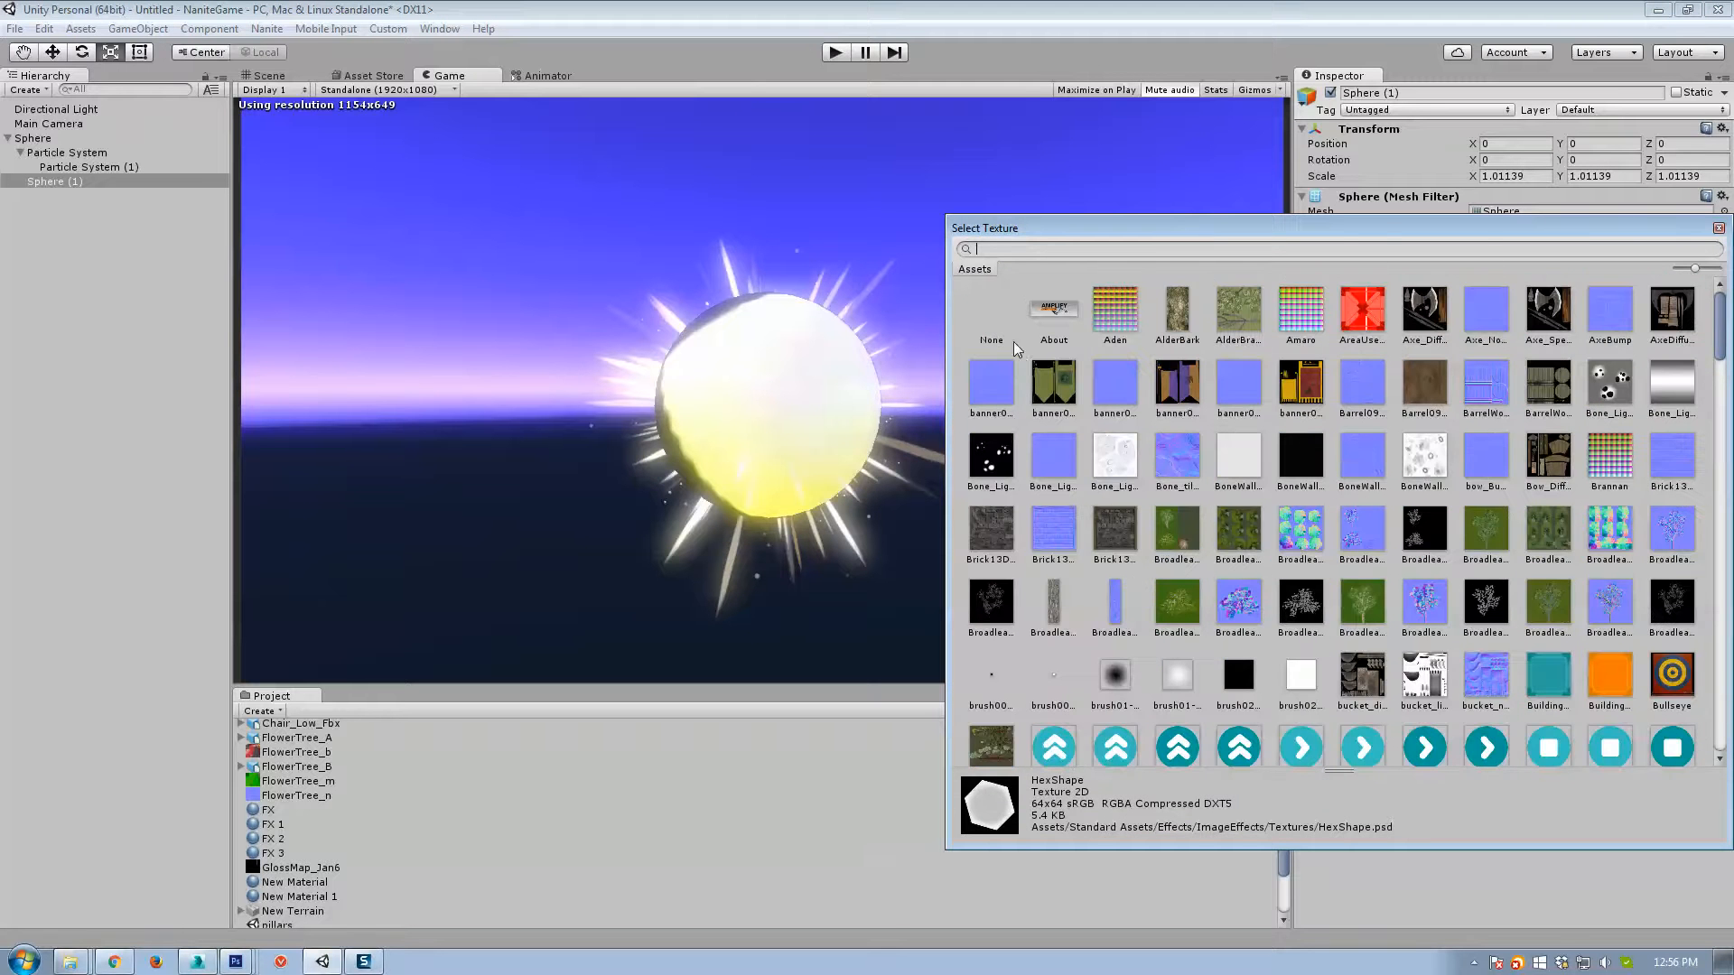
pyautogui.doubleClick(1012, 317)
# Assign Bone_tileable_normal as the glass material's Normalmap and set its Distortion to 25.6.
pyautogui.click(1710, 741)
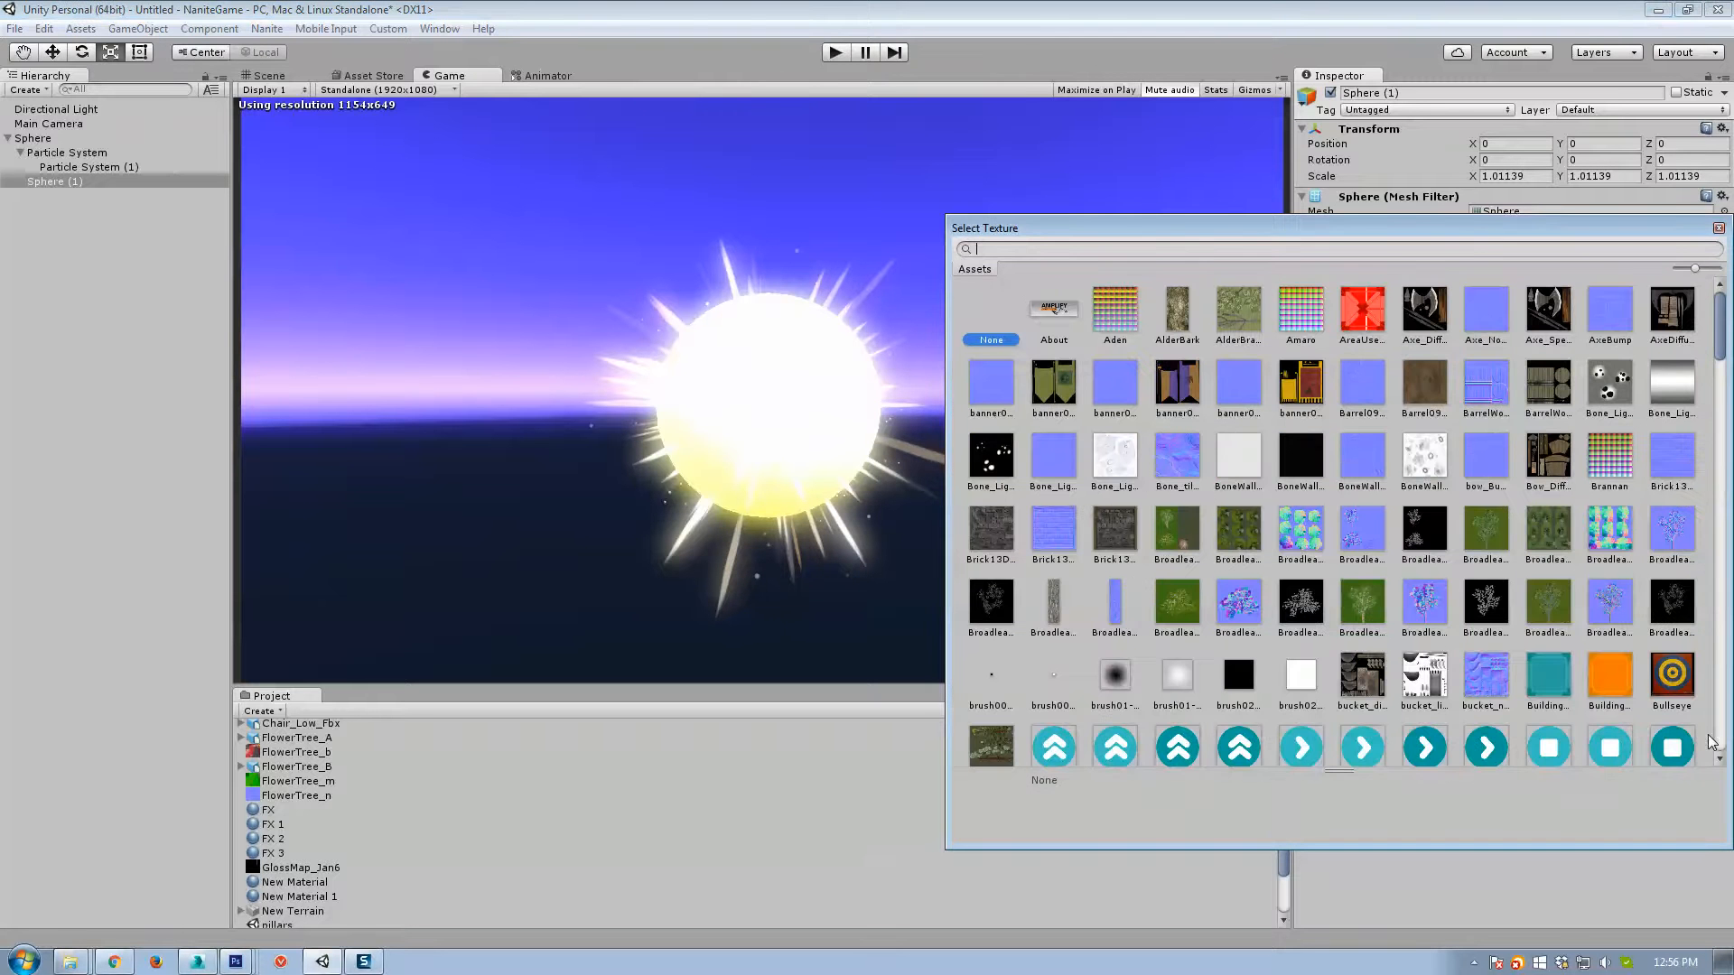
pyautogui.click(1181, 469)
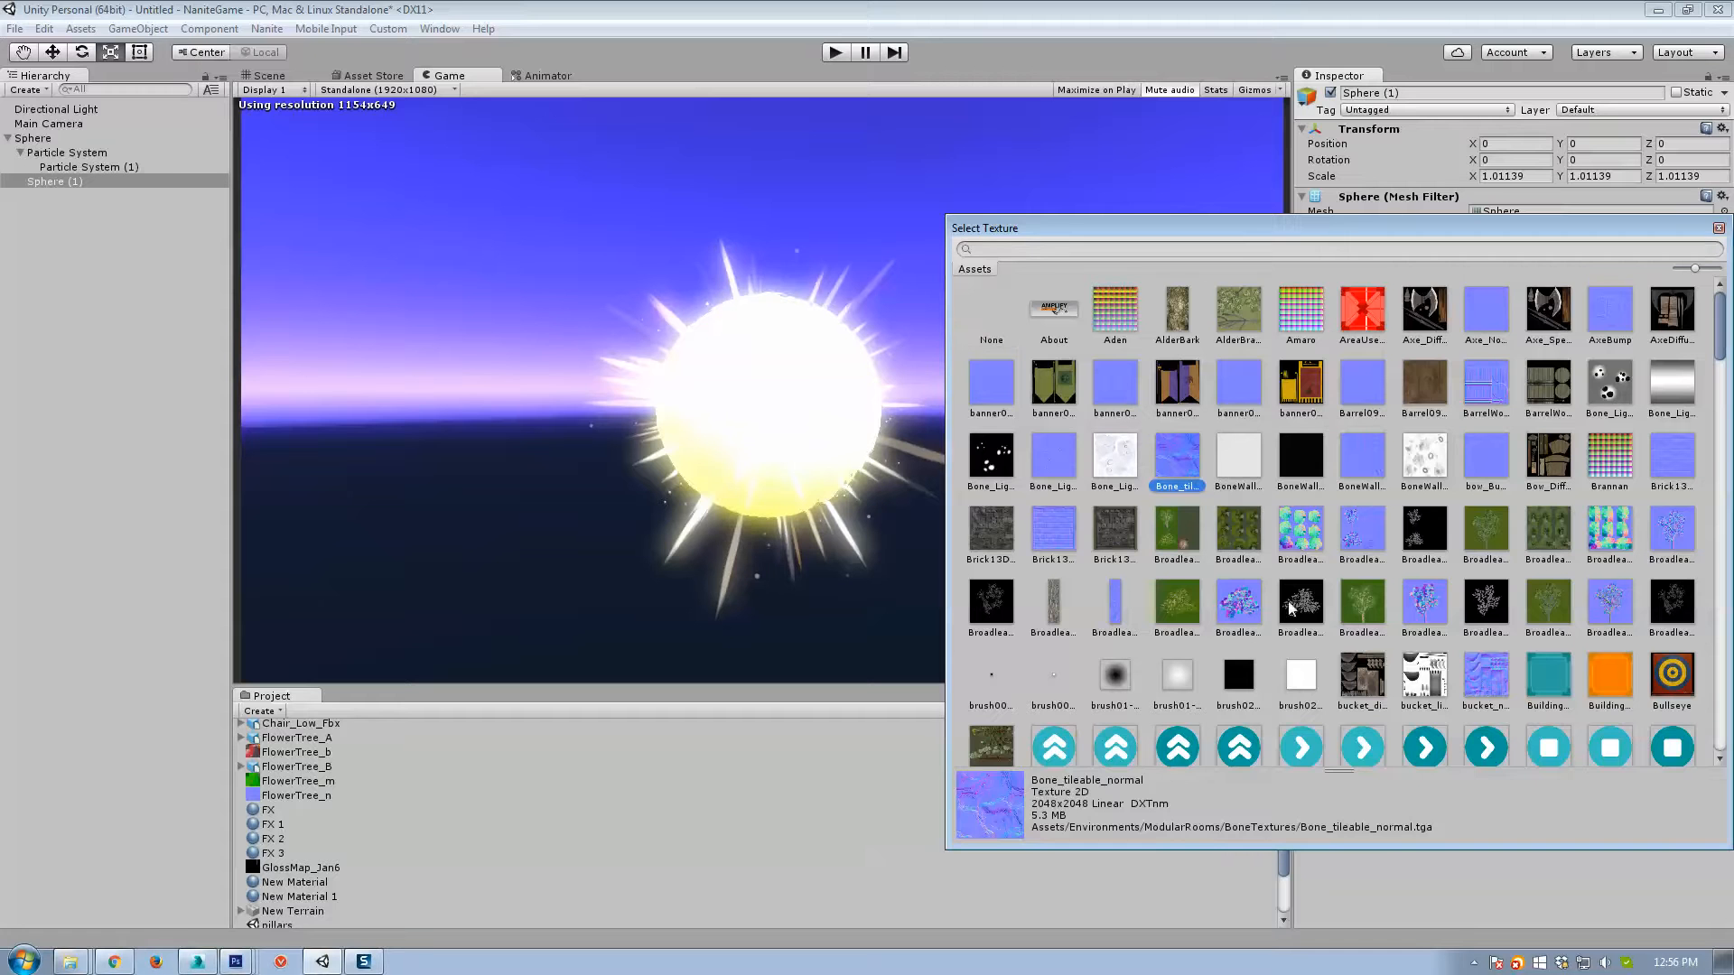
pyautogui.doubleClick(1169, 453)
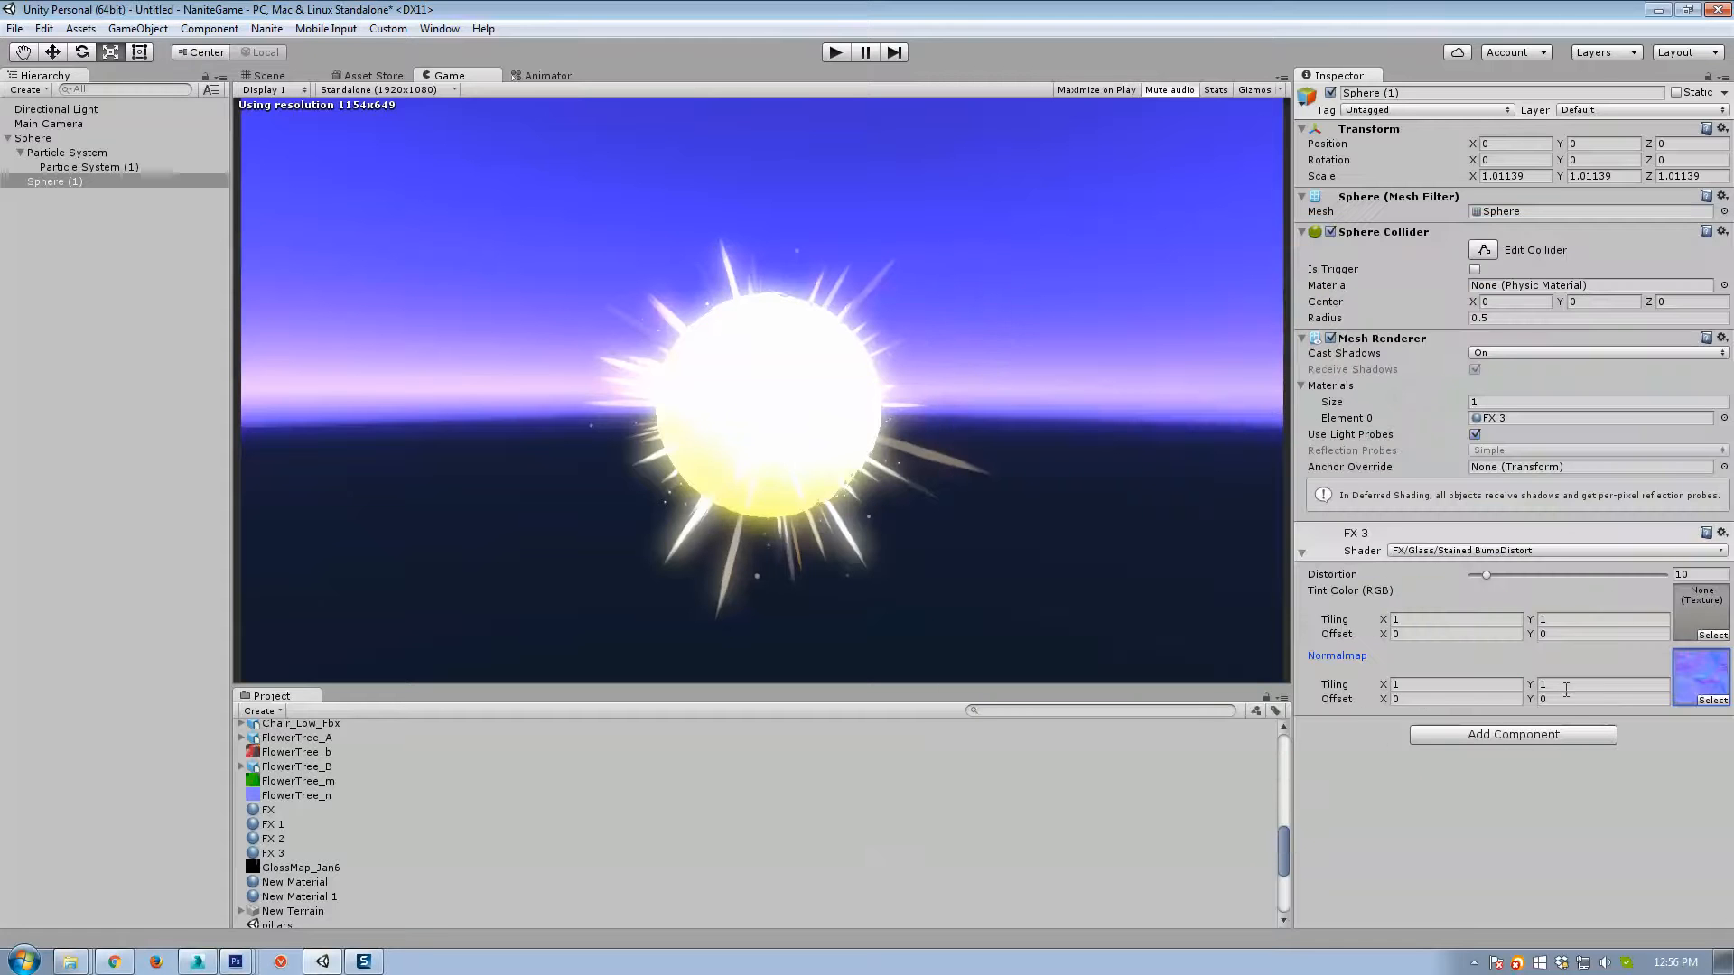
pyautogui.moveTo(1487, 575); pyautogui.dragTo(1709, 591)
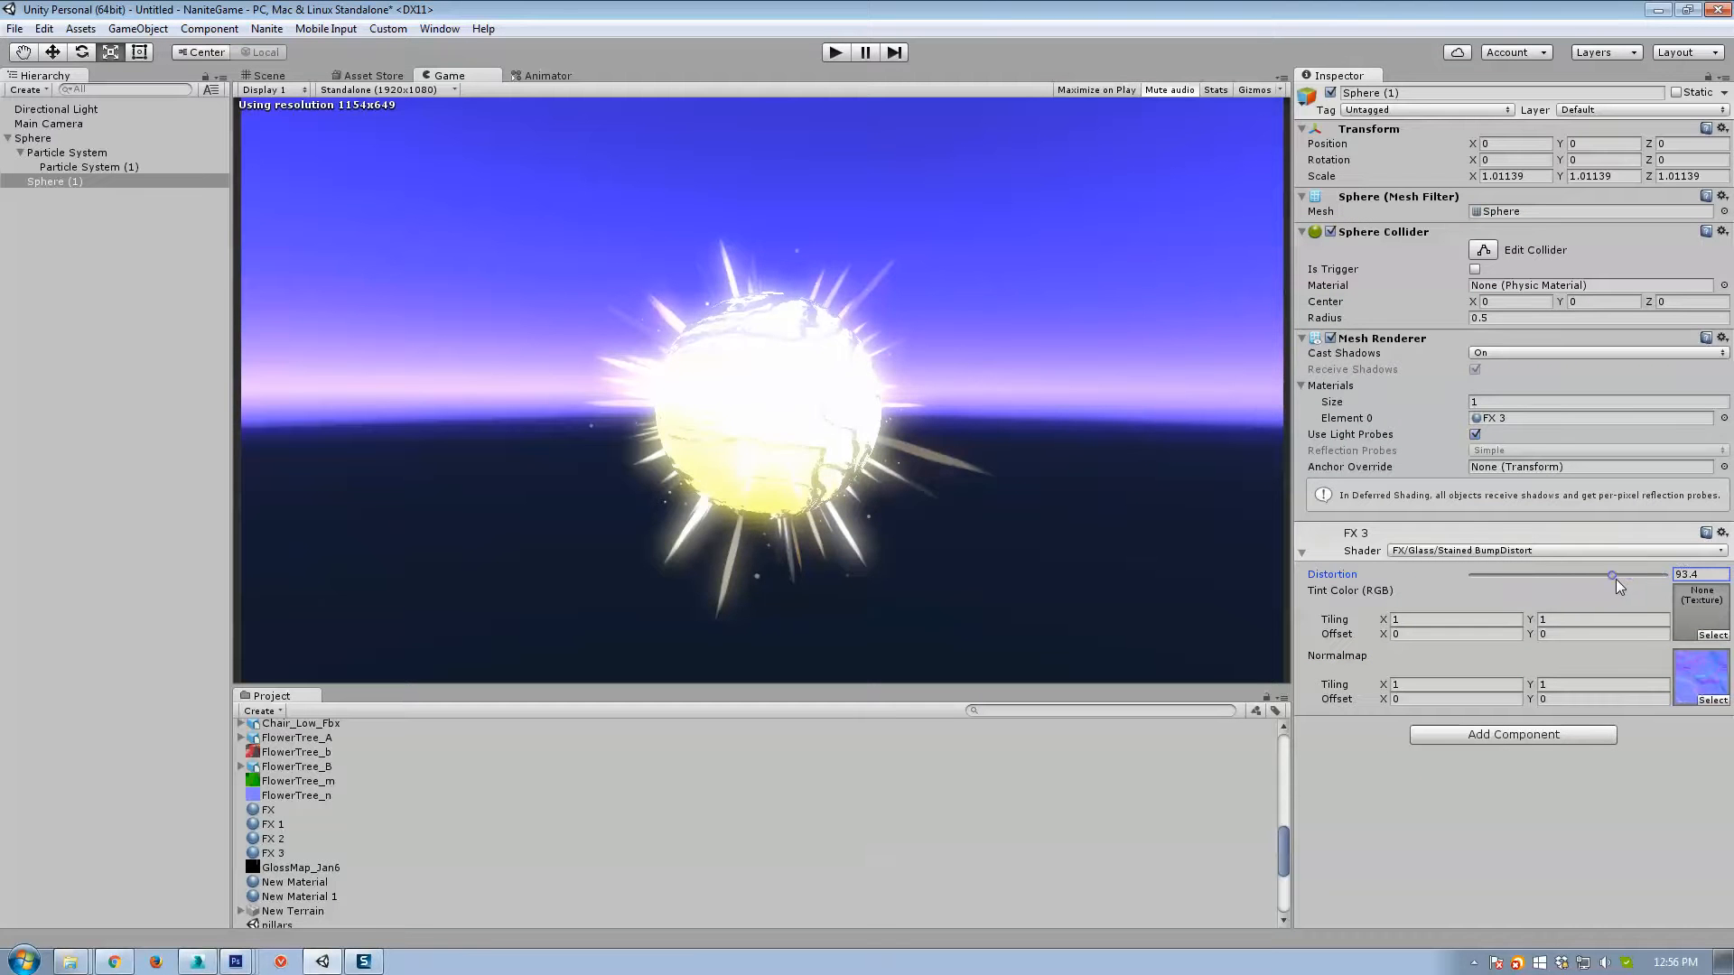
pyautogui.moveTo(1496, 574); pyautogui.dragTo(1513, 574)
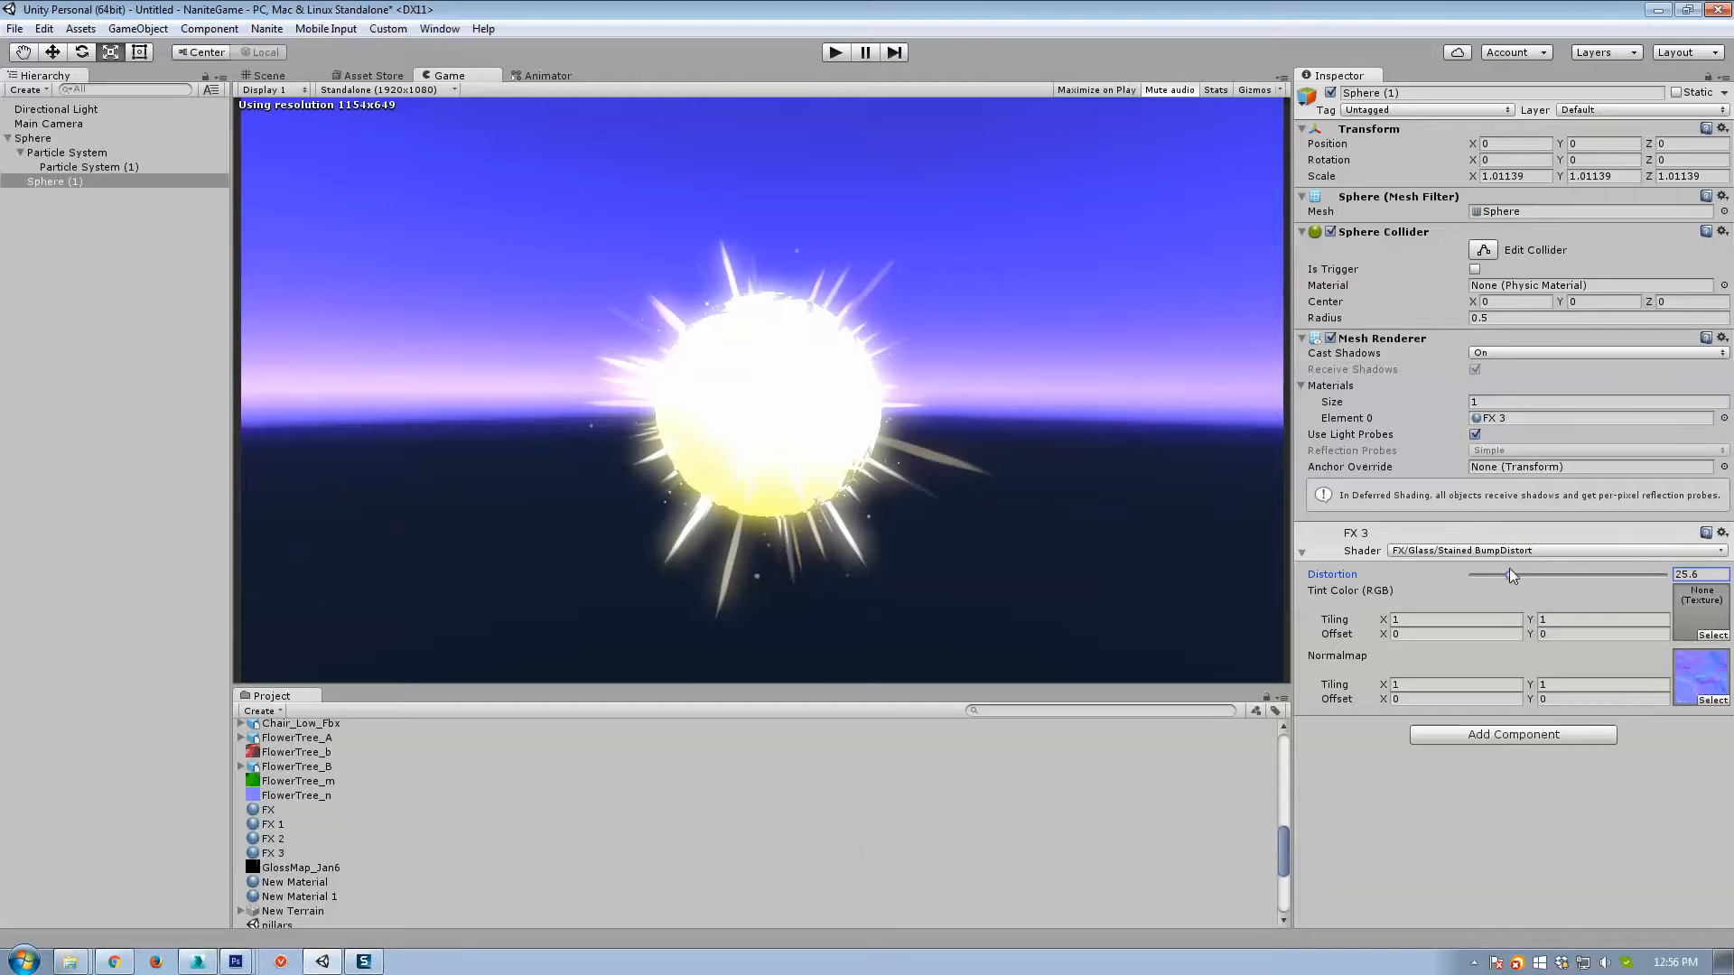
# Add the Rotate_Independant script component to the child sphere.
pyautogui.click(1505, 735)
pyautogui.write('rot')
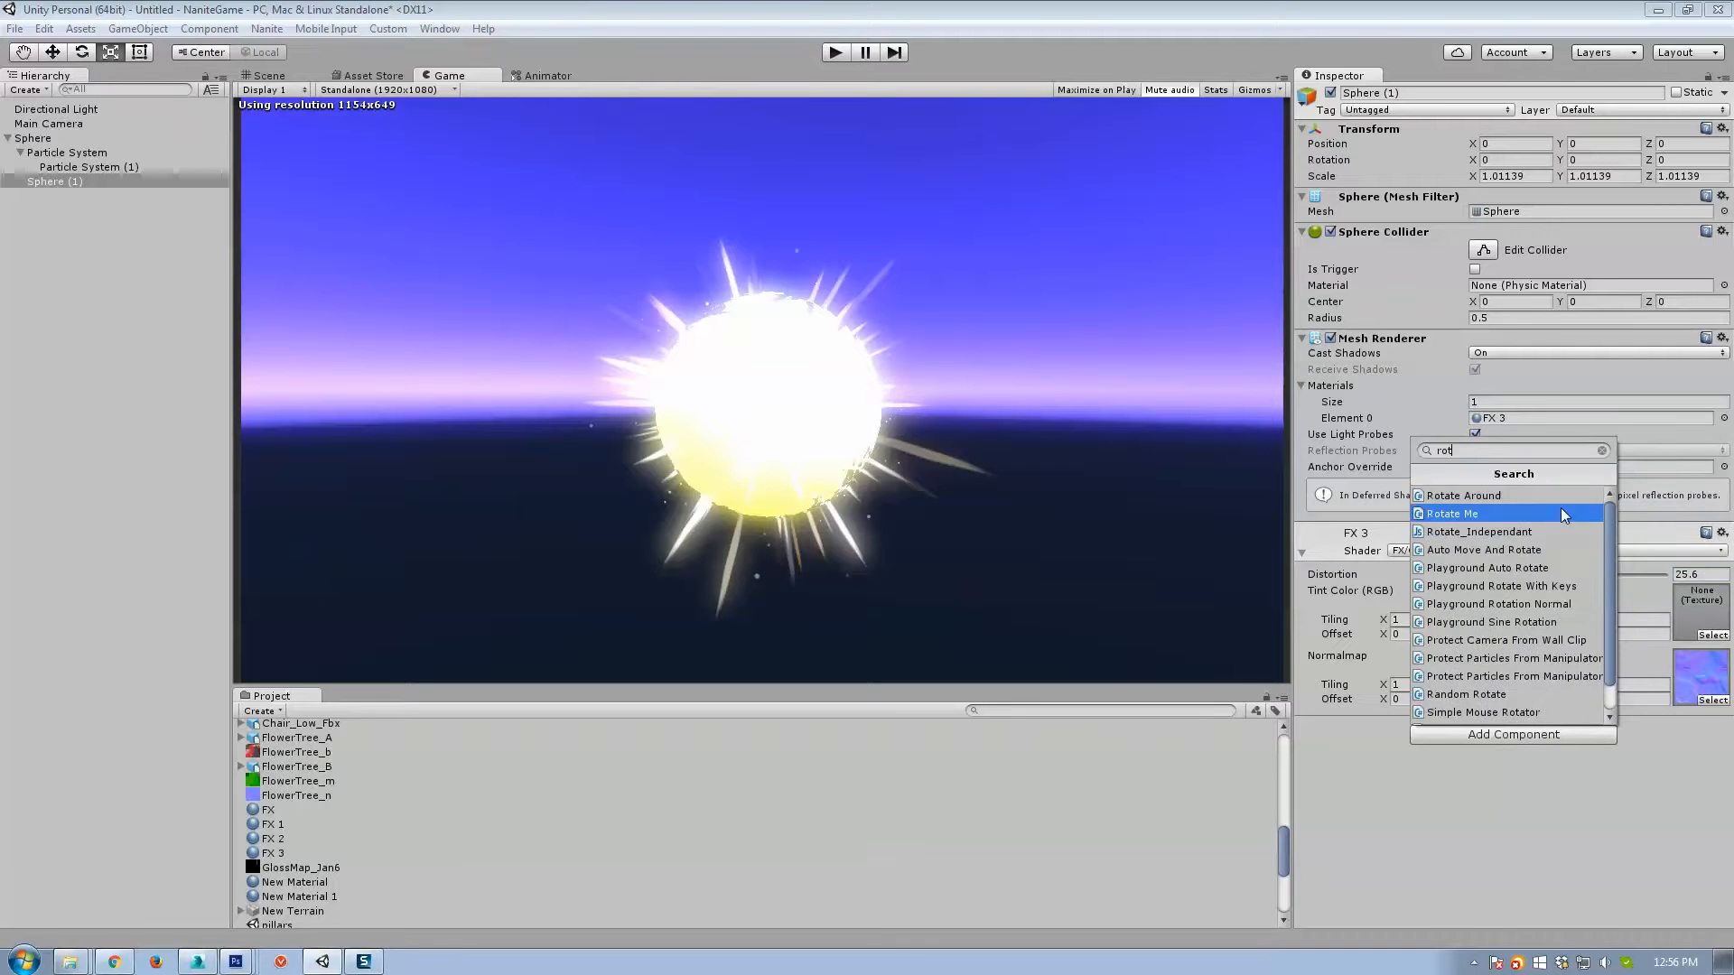
pyautogui.click(1450, 536)
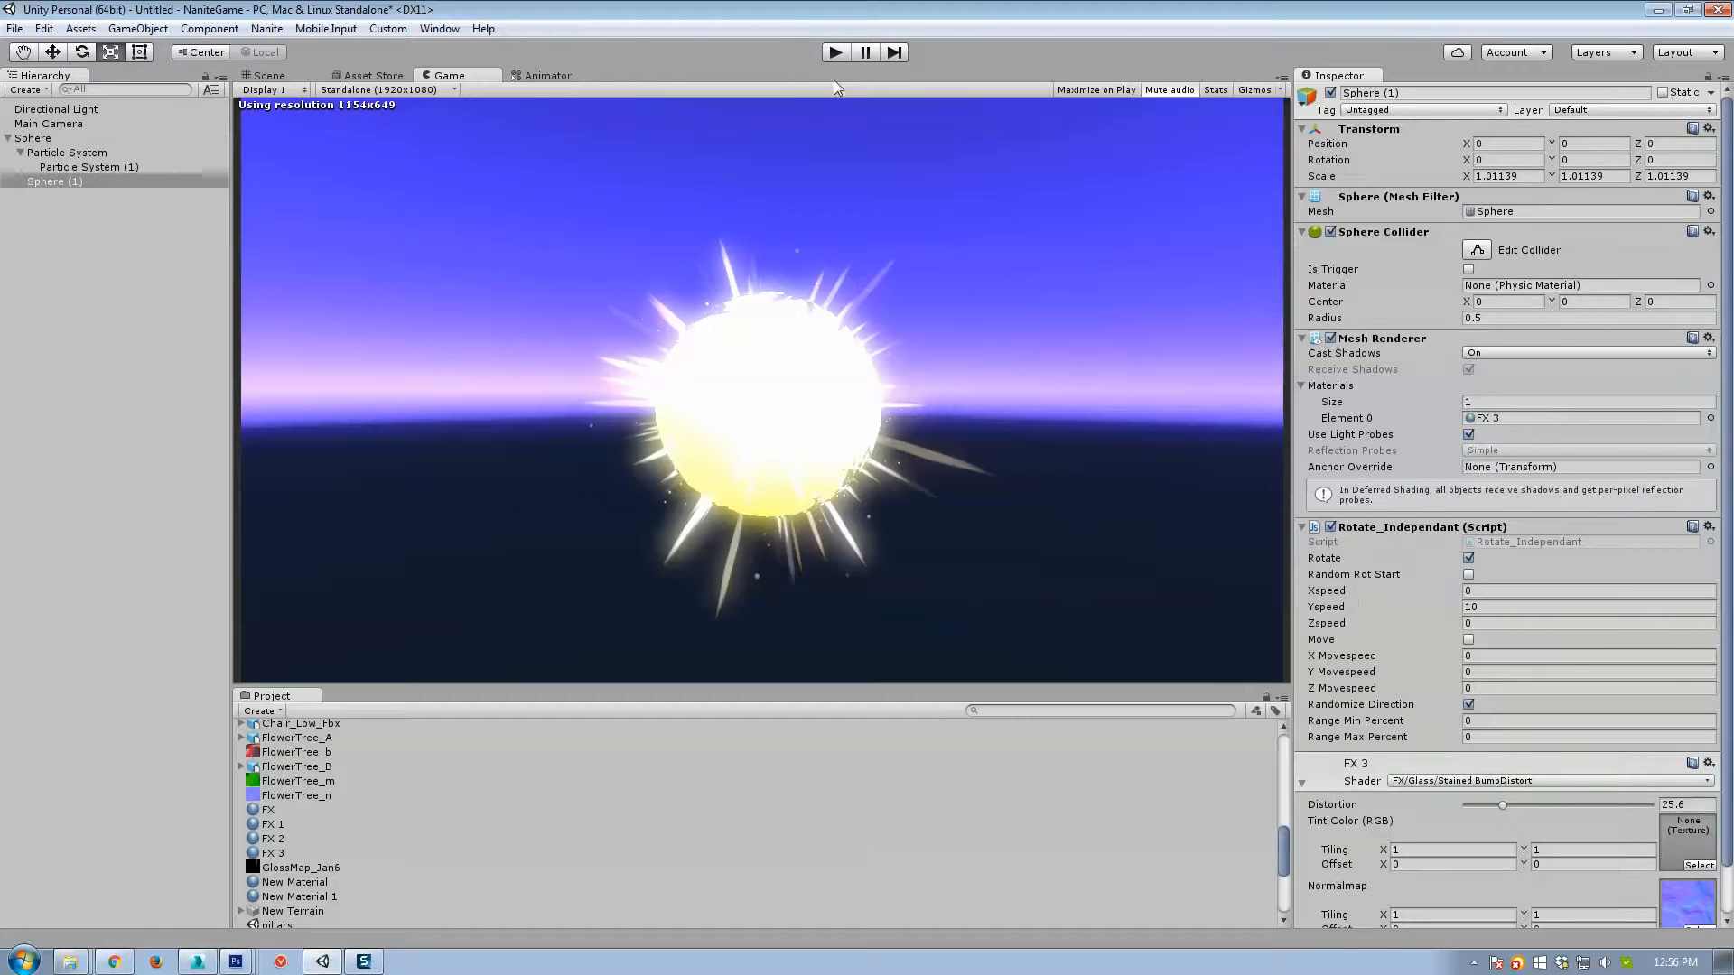
# Play the scene, try a Zspeed of 22 on the child sphere's rotation script, and settle on 10.
pyautogui.click(835, 54)
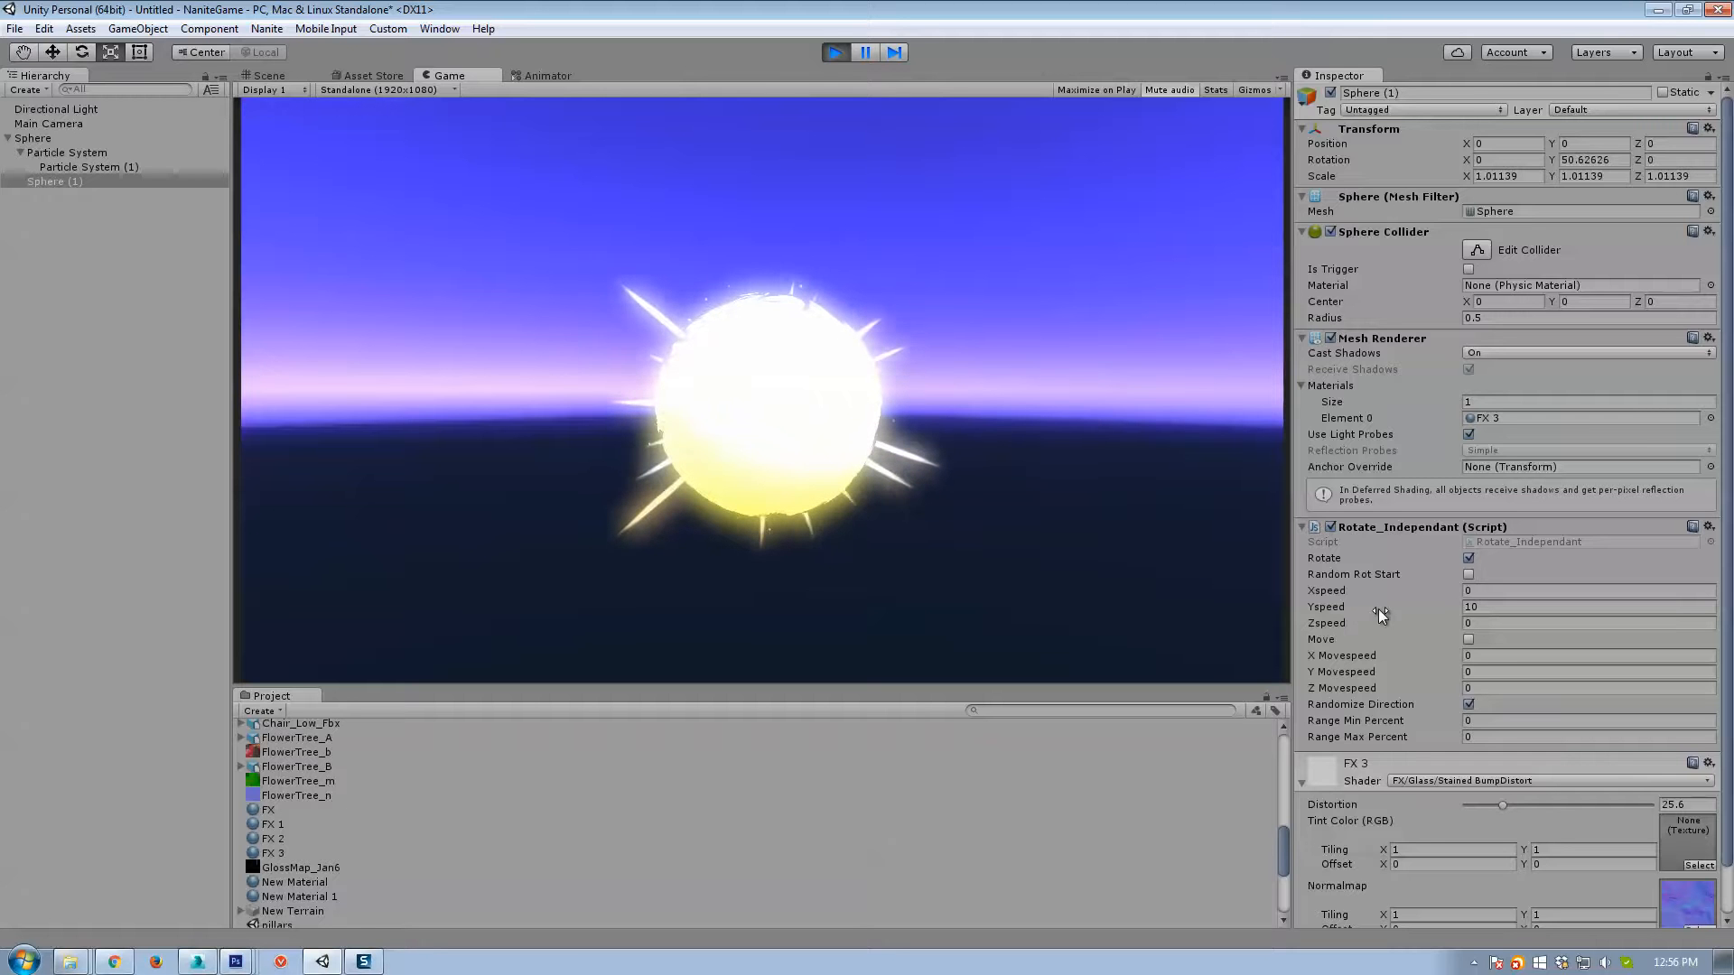
pyautogui.click(1507, 608)
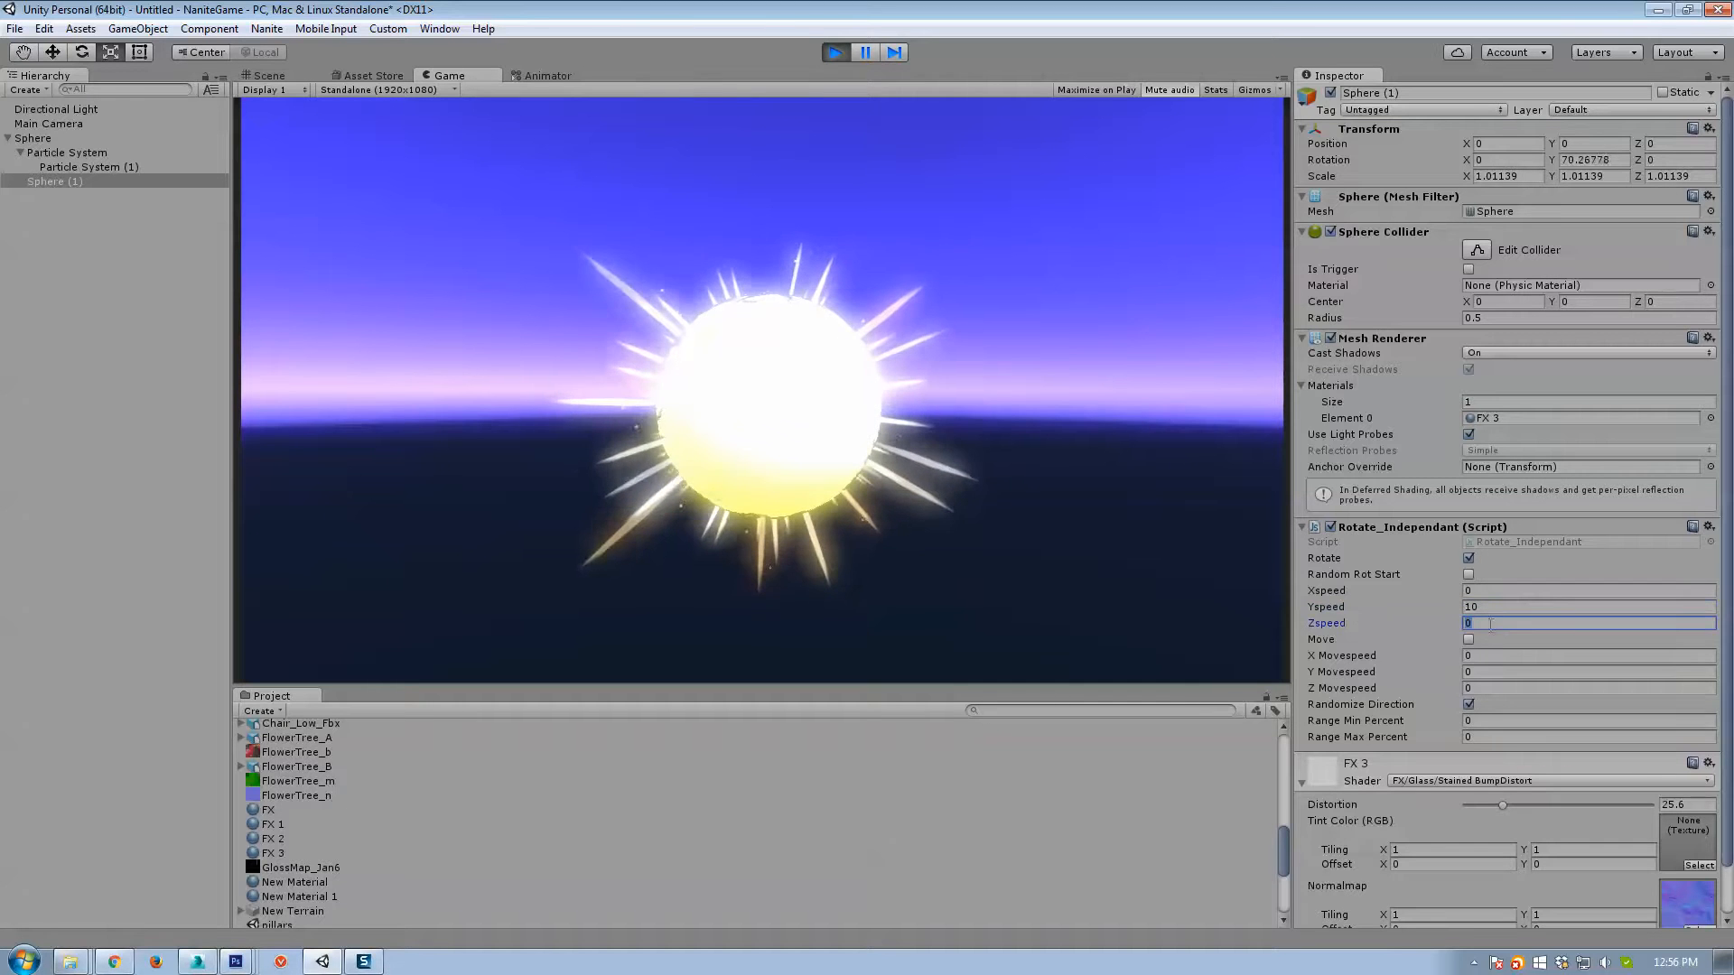
pyautogui.press('Tab')
pyautogui.write('22')
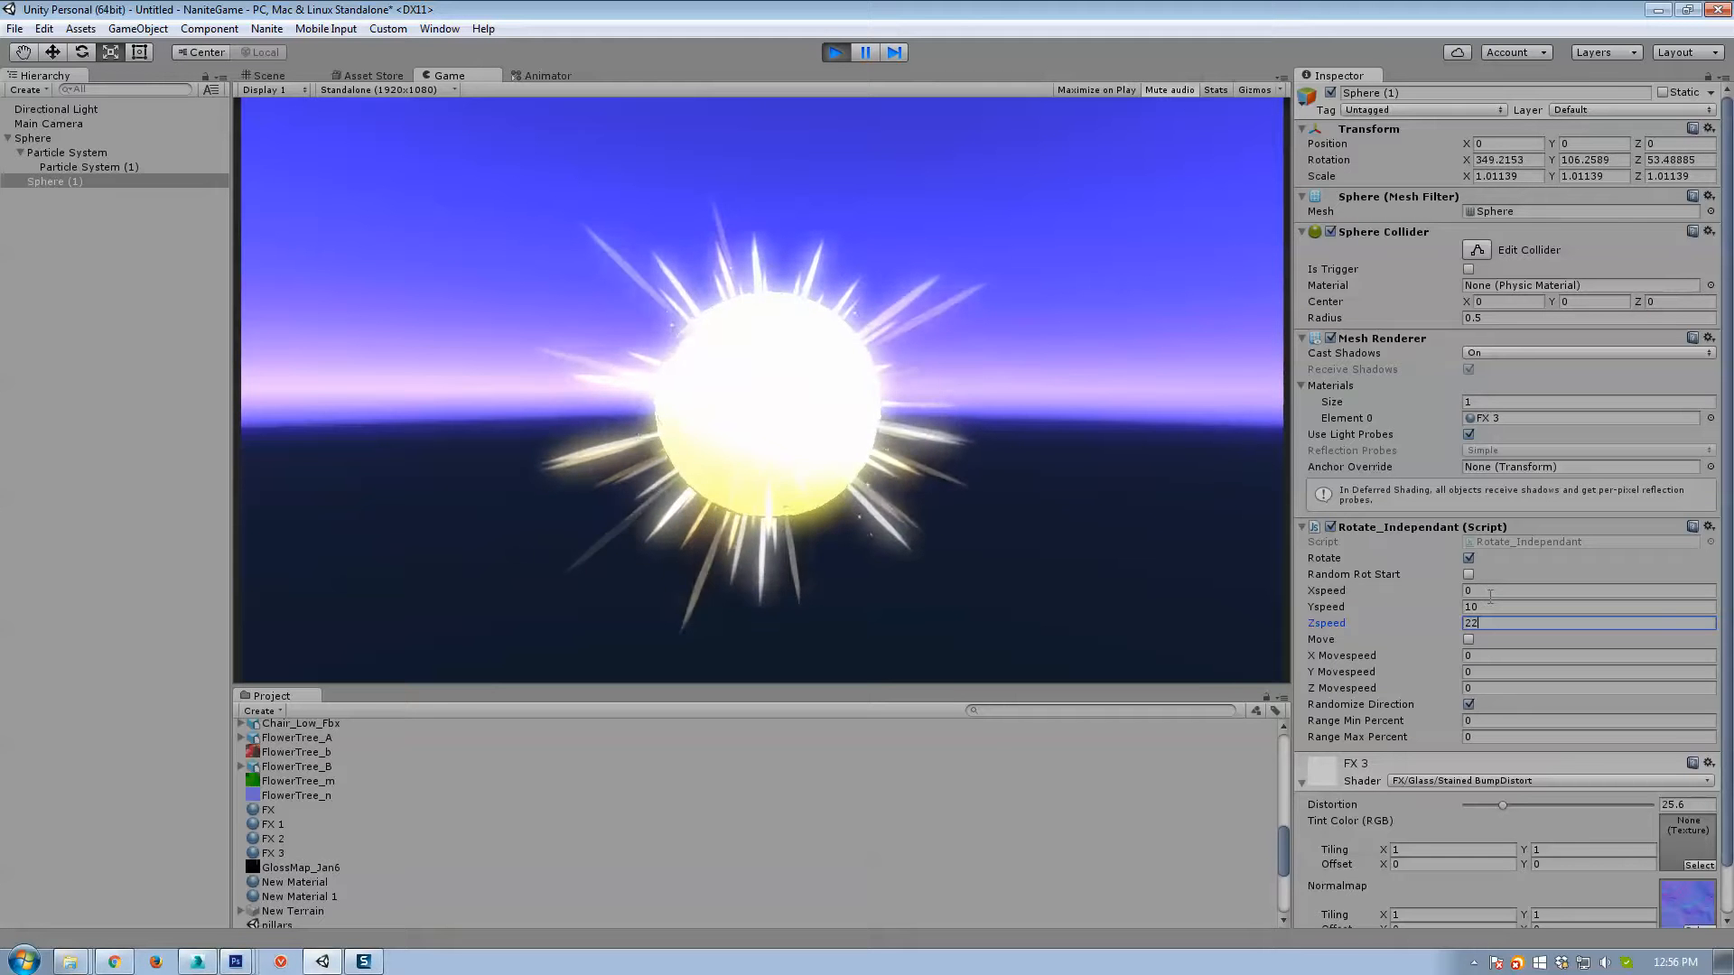
pyautogui.moveTo(1484, 623); pyautogui.dragTo(1444, 620)
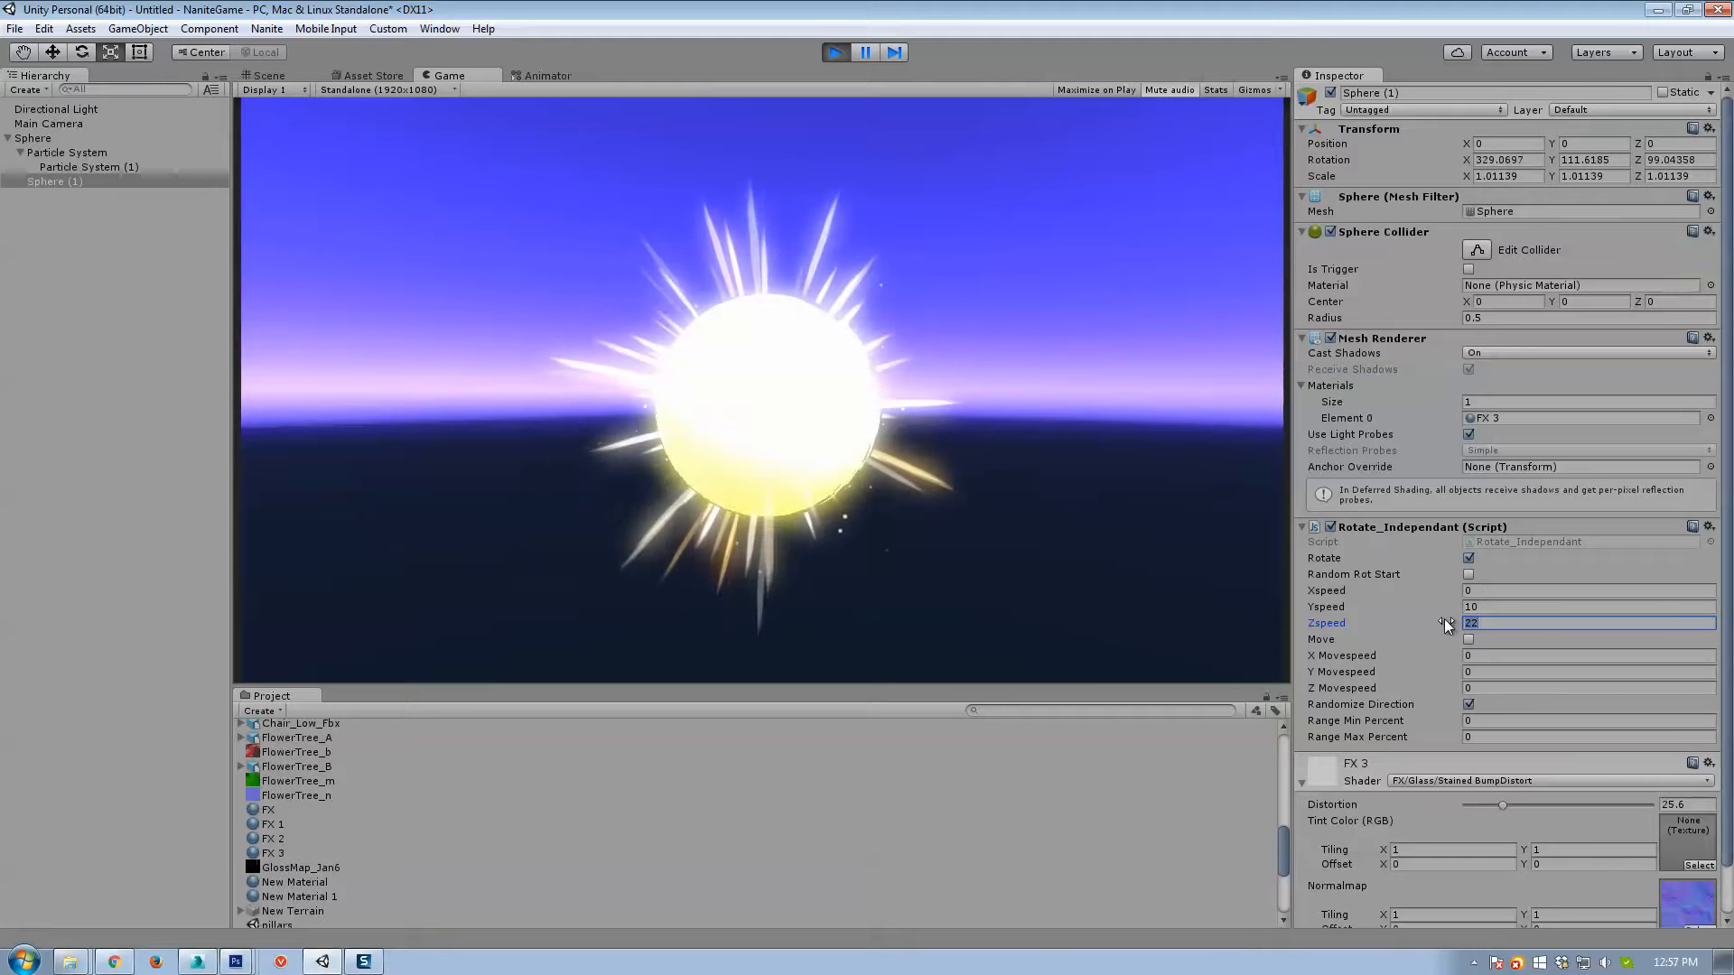
pyautogui.write('10')
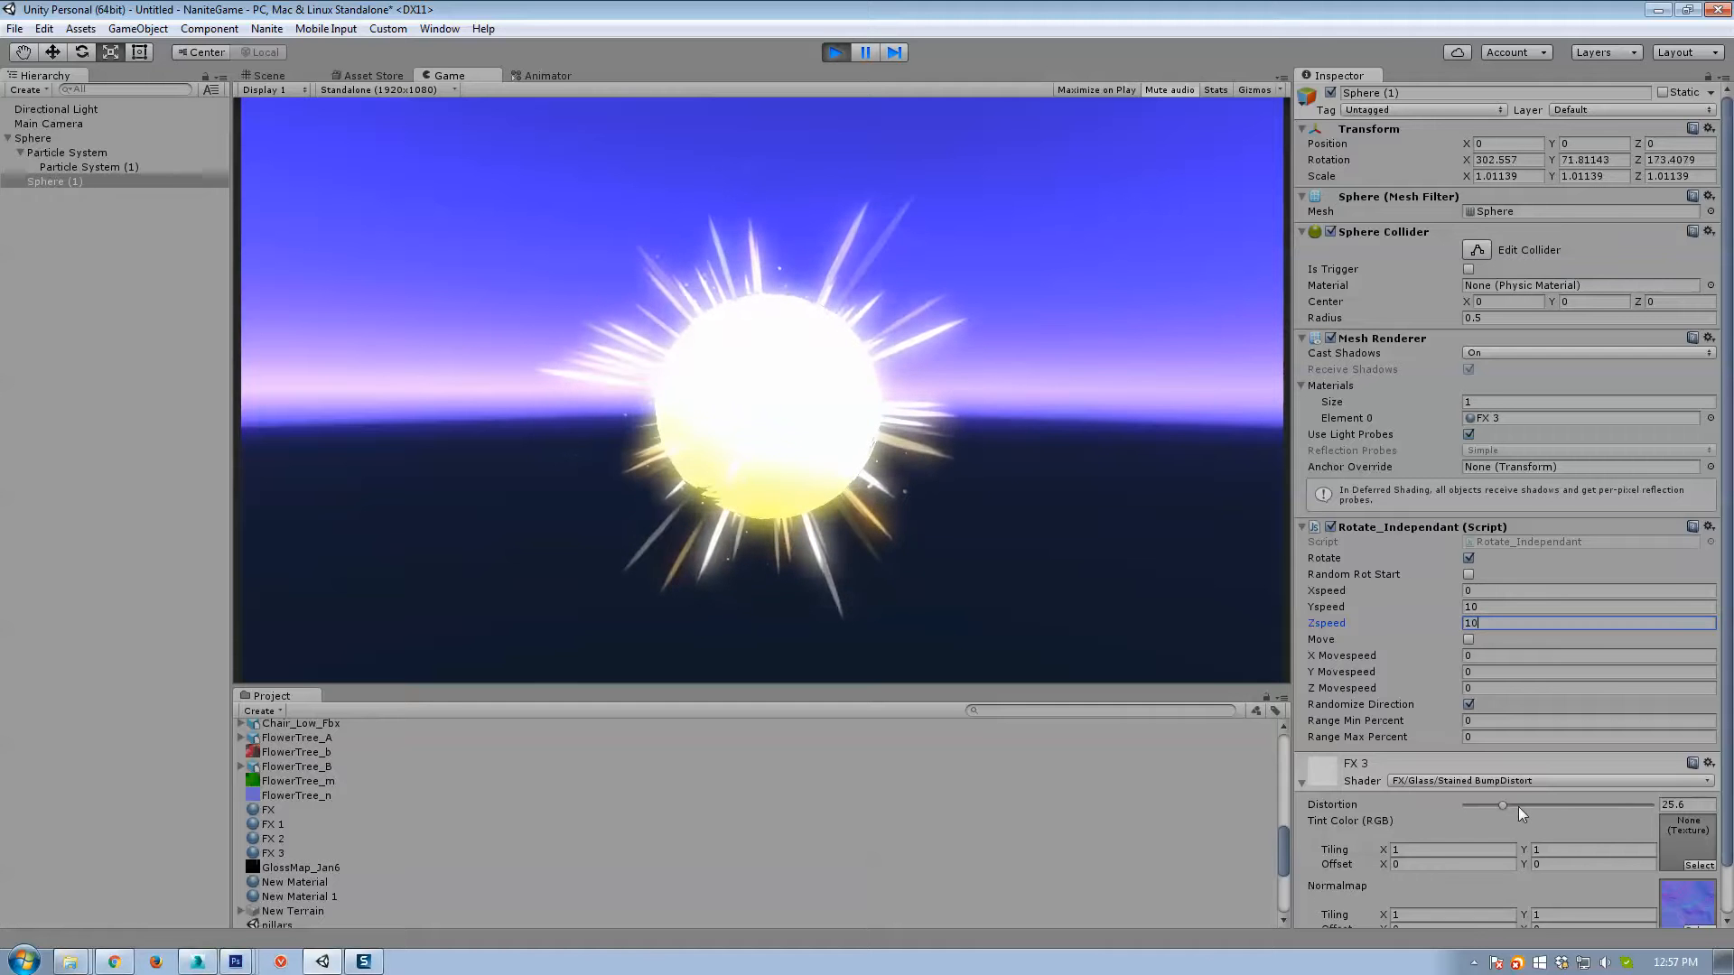
# Set the glass material's Distortion to 68 and its Normalmap tiling to 0.2 in X and, after trying 0.2, 1 in Y.
pyautogui.moveTo(1511, 805); pyautogui.dragTo(1562, 805)
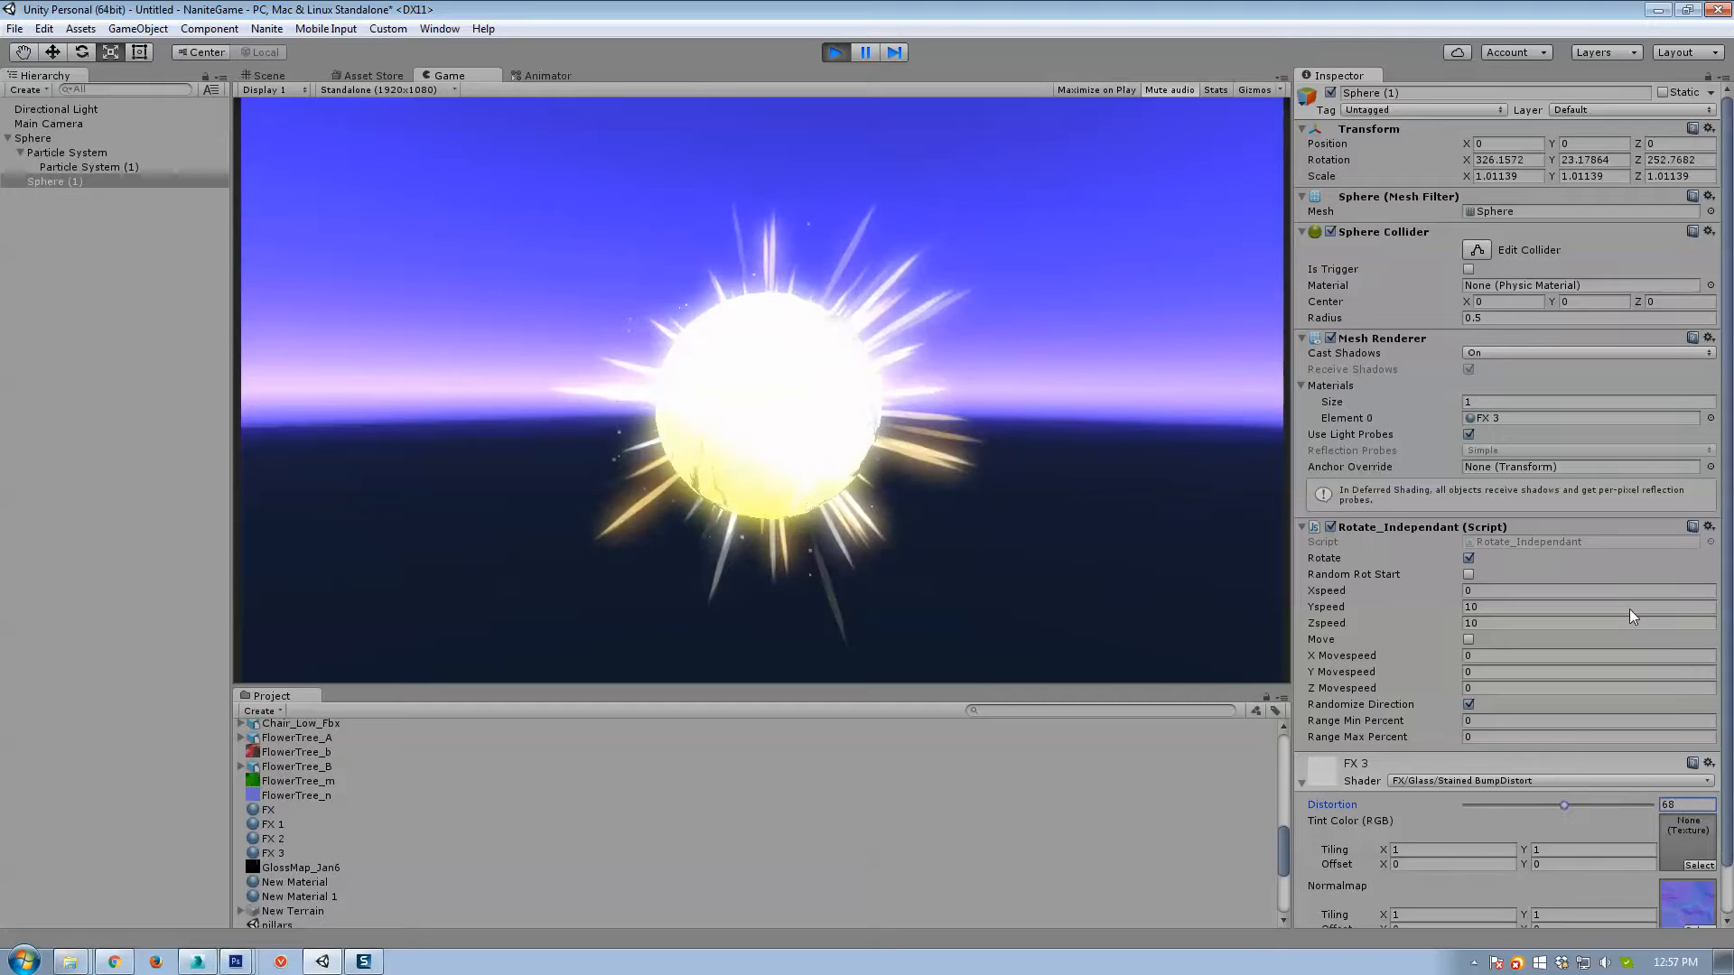
pyautogui.scroll(-2, 1639, 650)
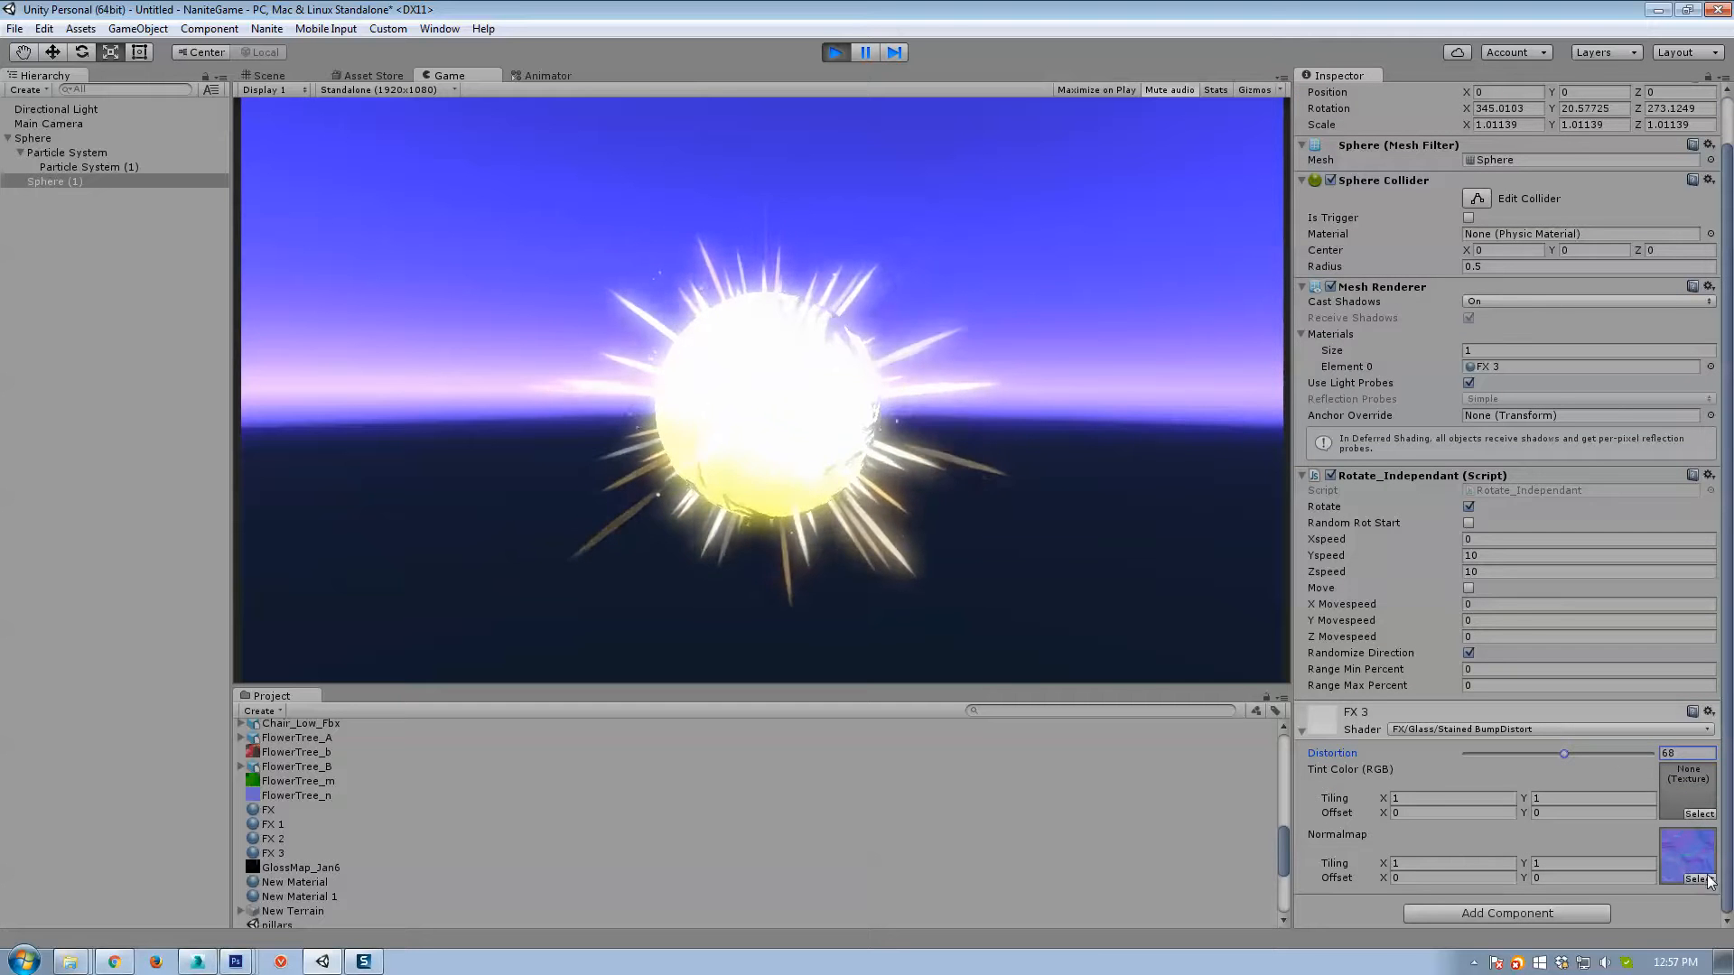
pyautogui.click(1427, 864)
pyautogui.write('0.2')
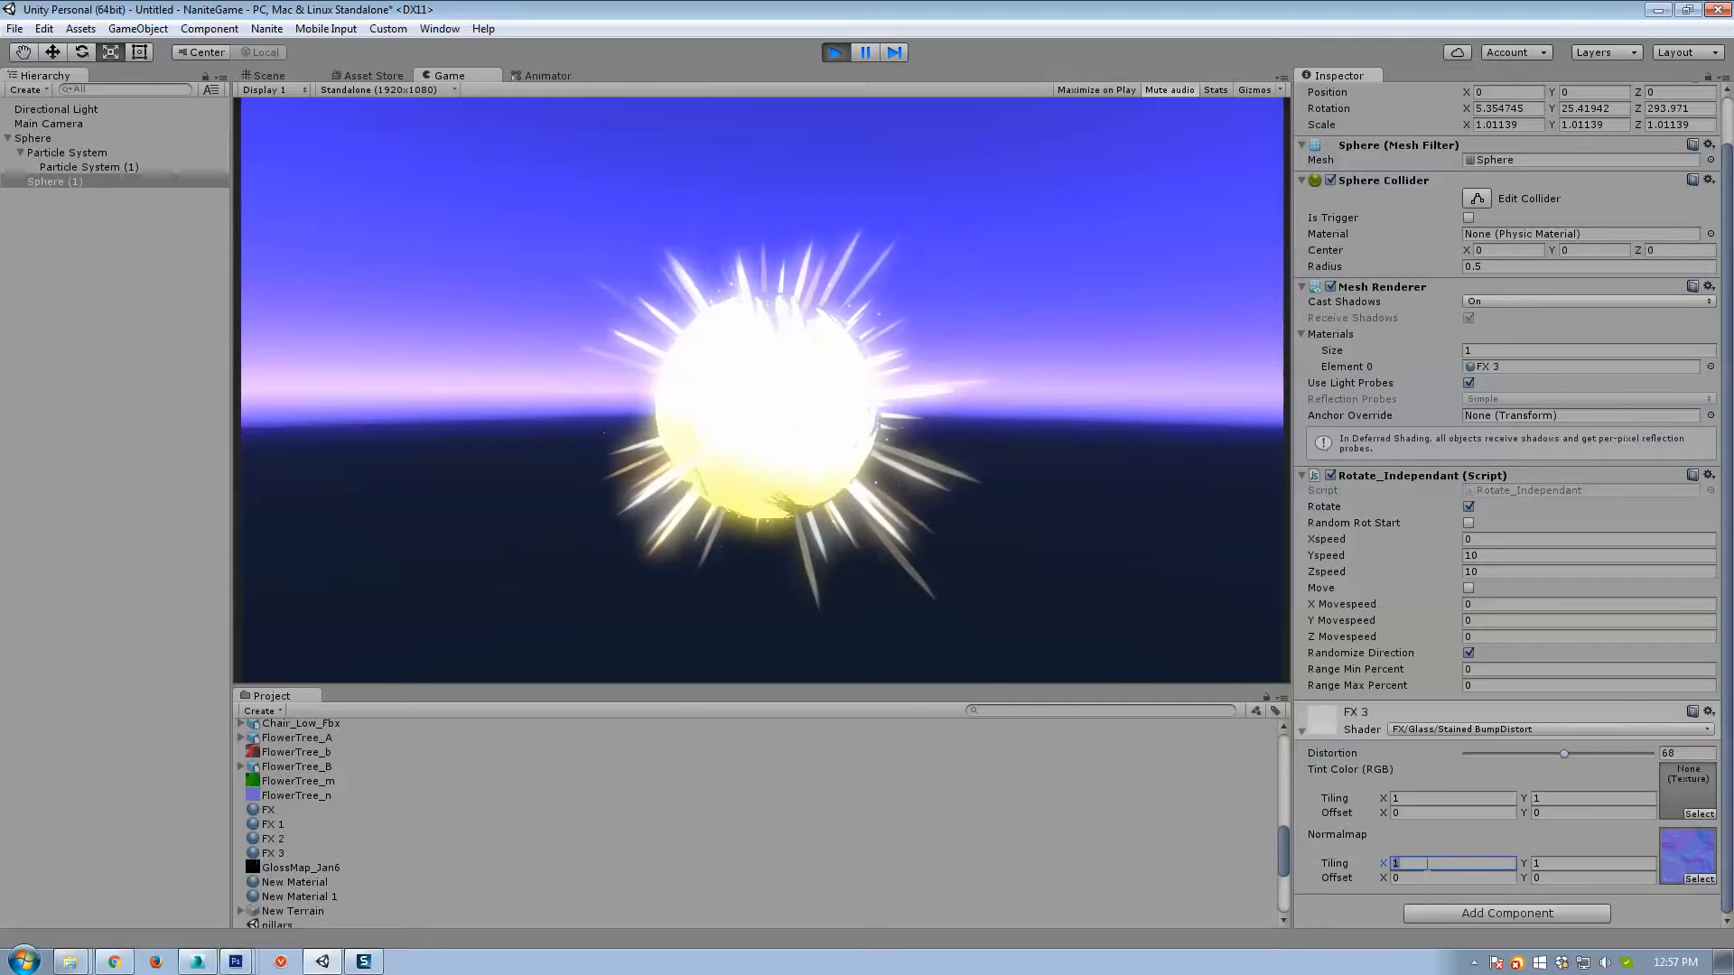
pyautogui.press('Tab')
pyautogui.write('.2')
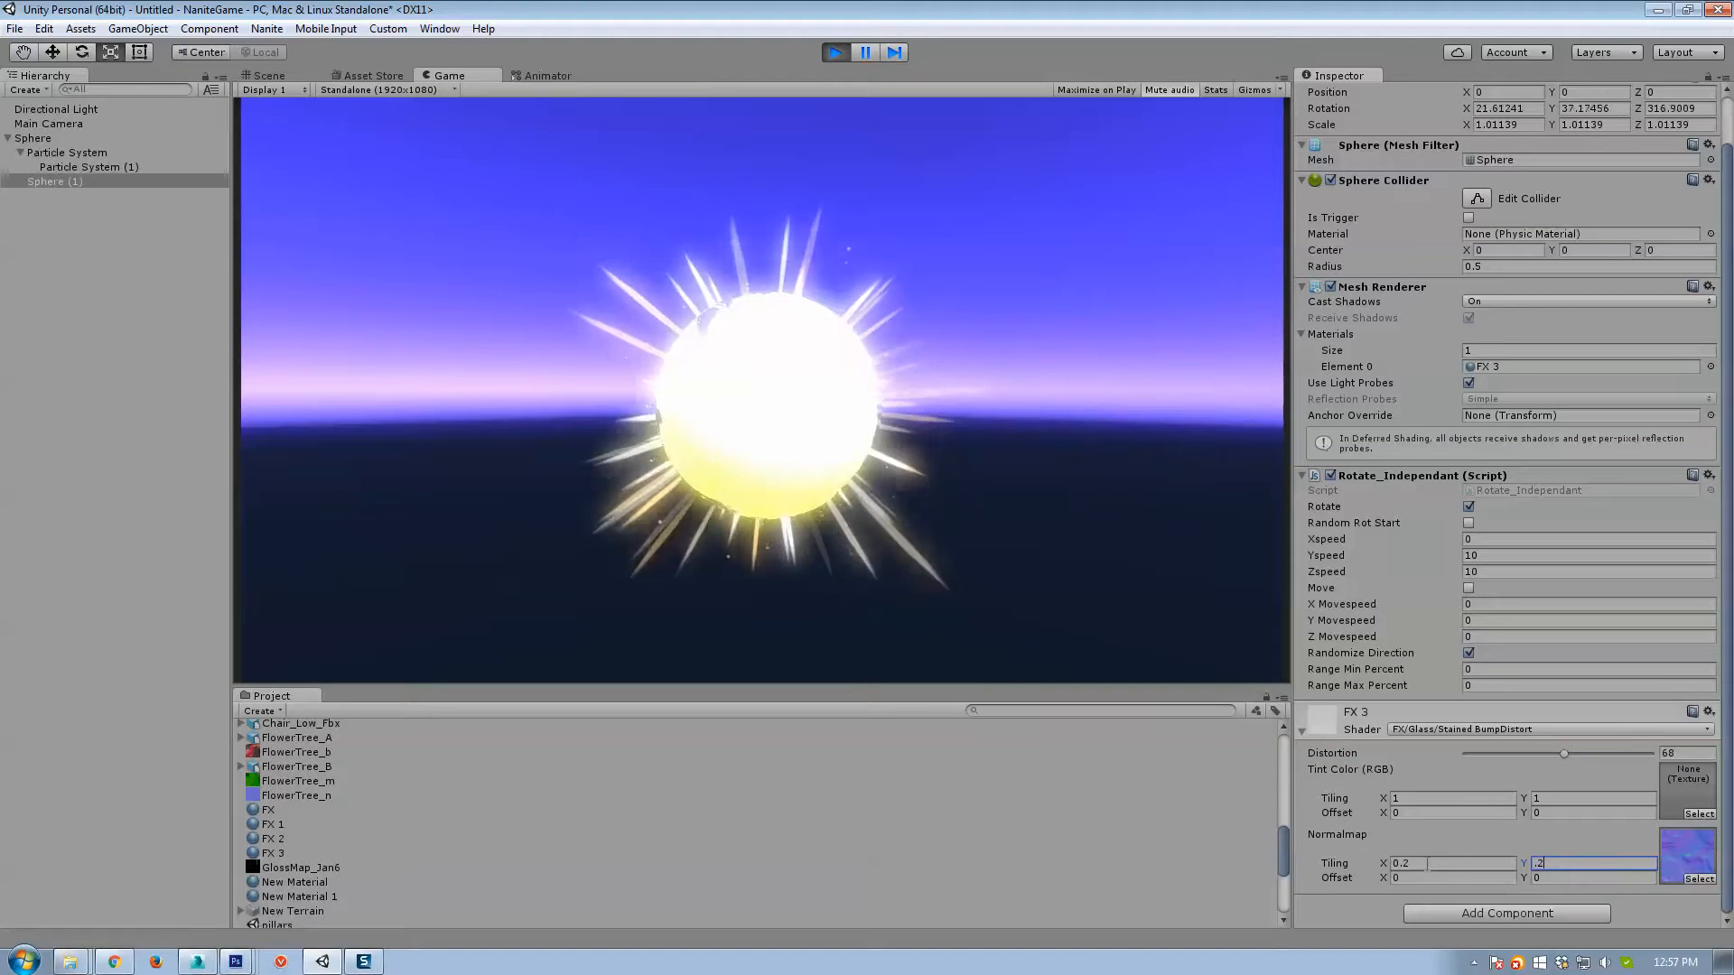
pyautogui.moveTo(1562, 864); pyautogui.dragTo(1528, 864)
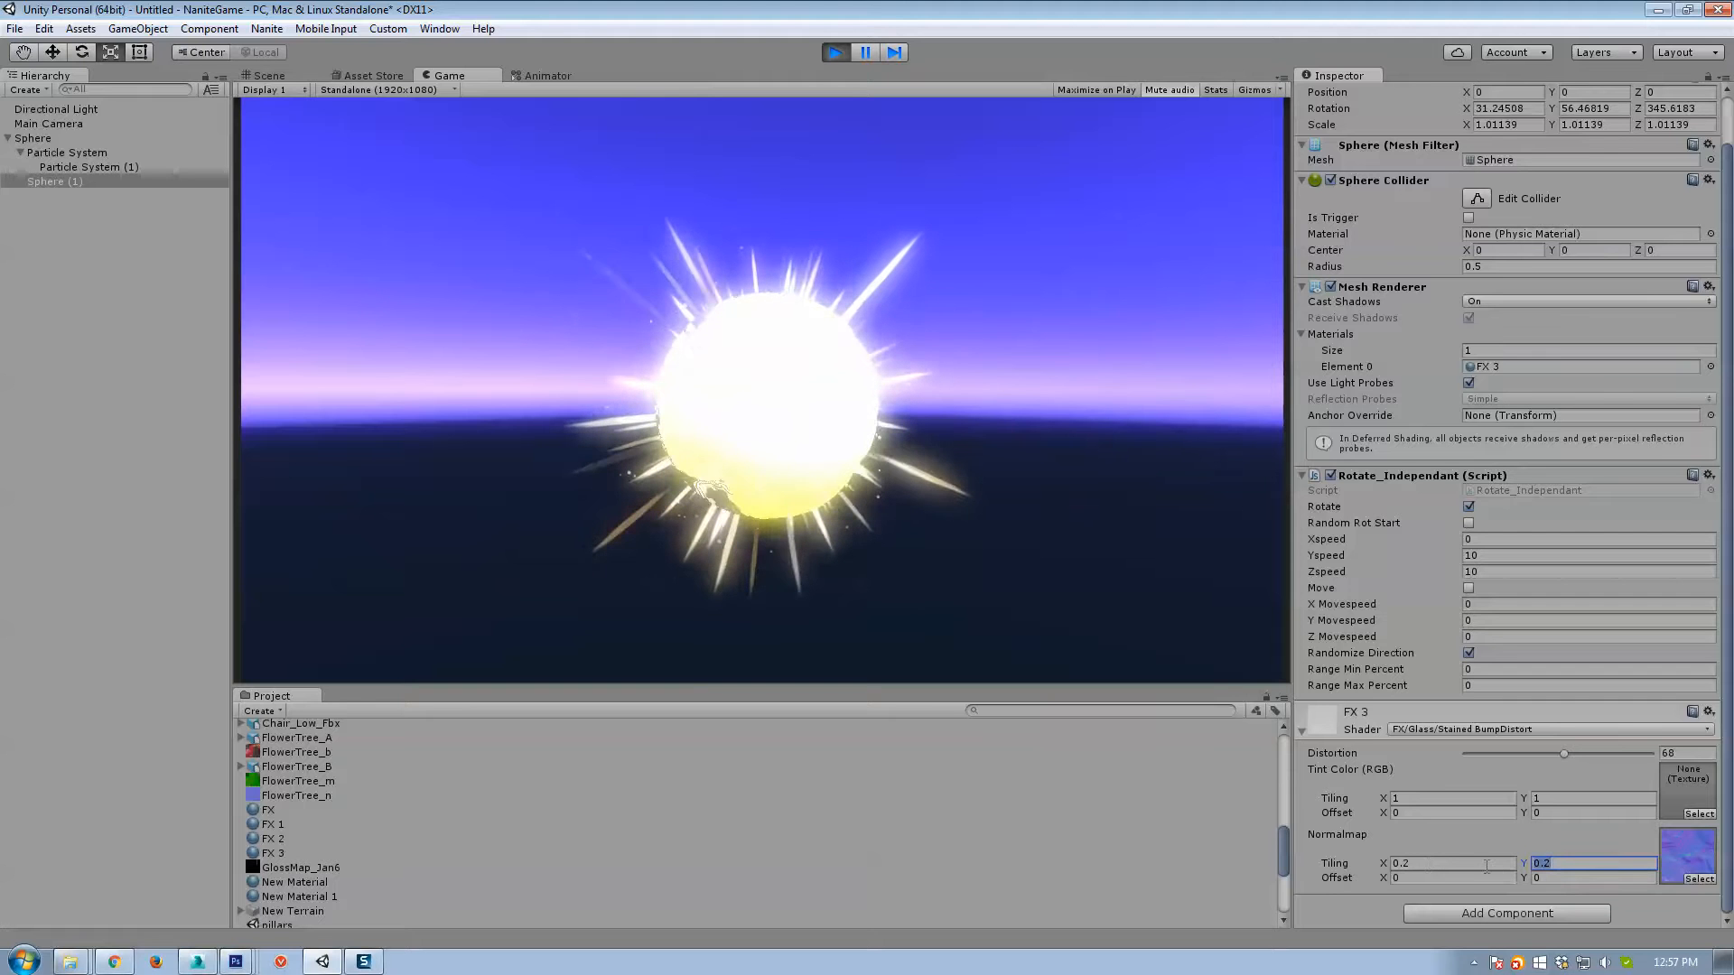
pyautogui.write('1')
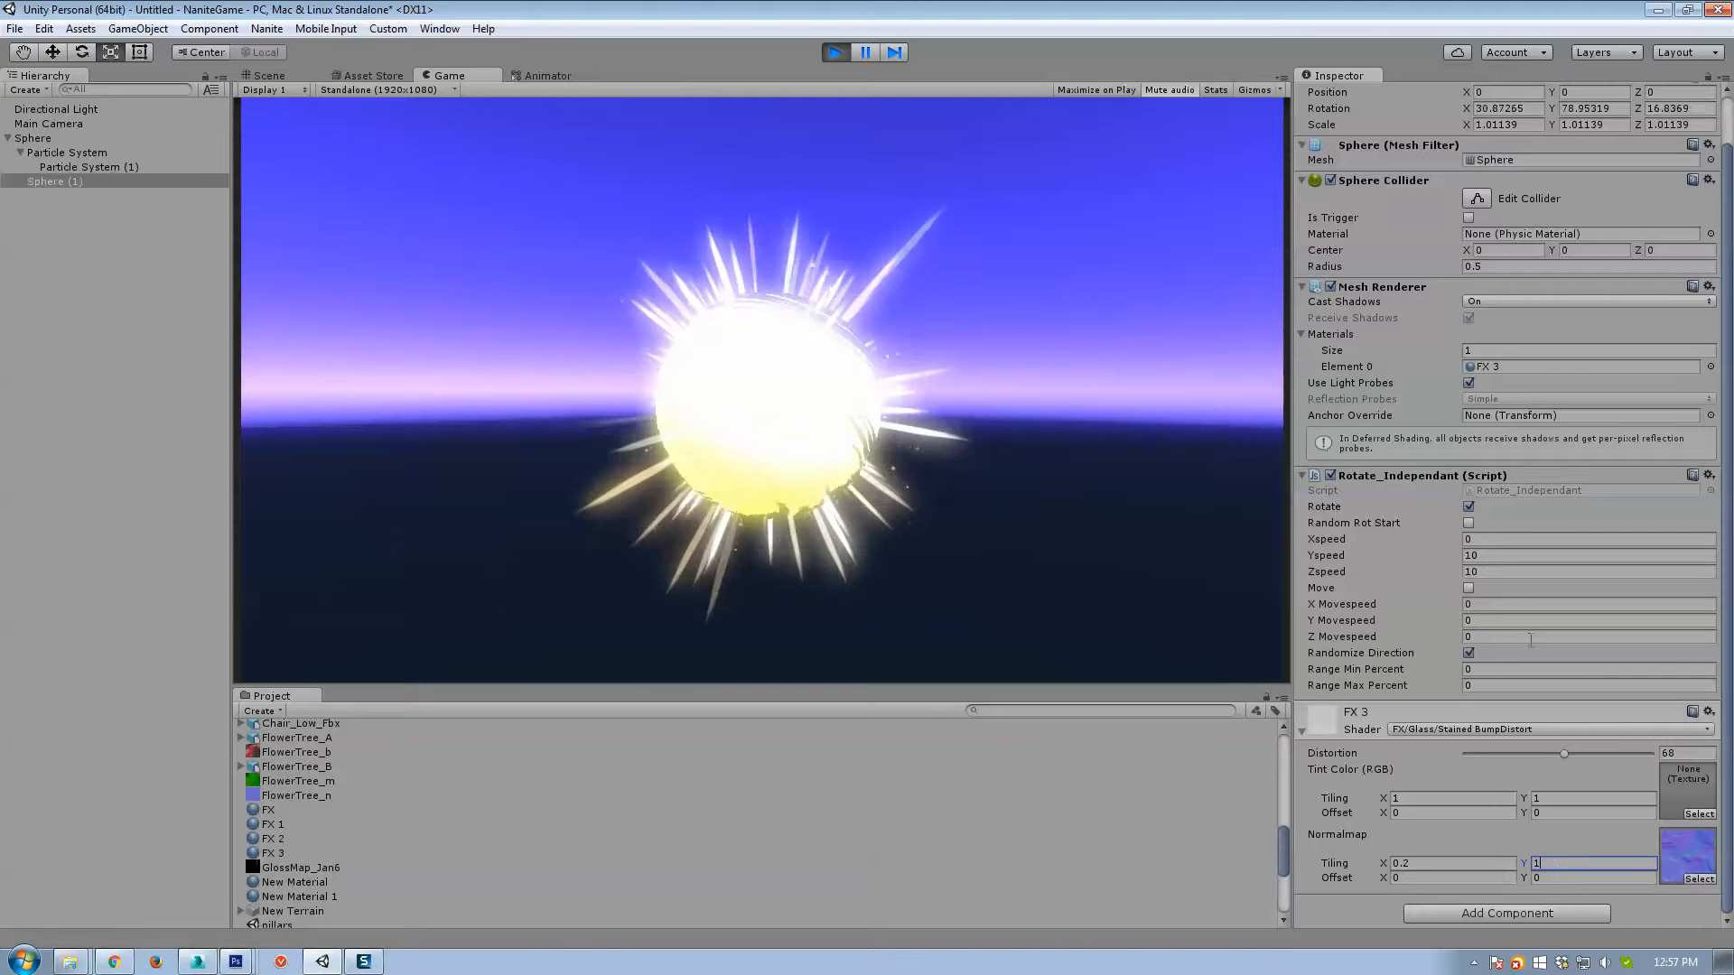
# Try a Zspeed of 0, an Xspeed of 9.01 and a Yspeed of 123.31 on the child sphere during play, and stop playing.
pyautogui.click(1491, 572)
pyautogui.write('0')
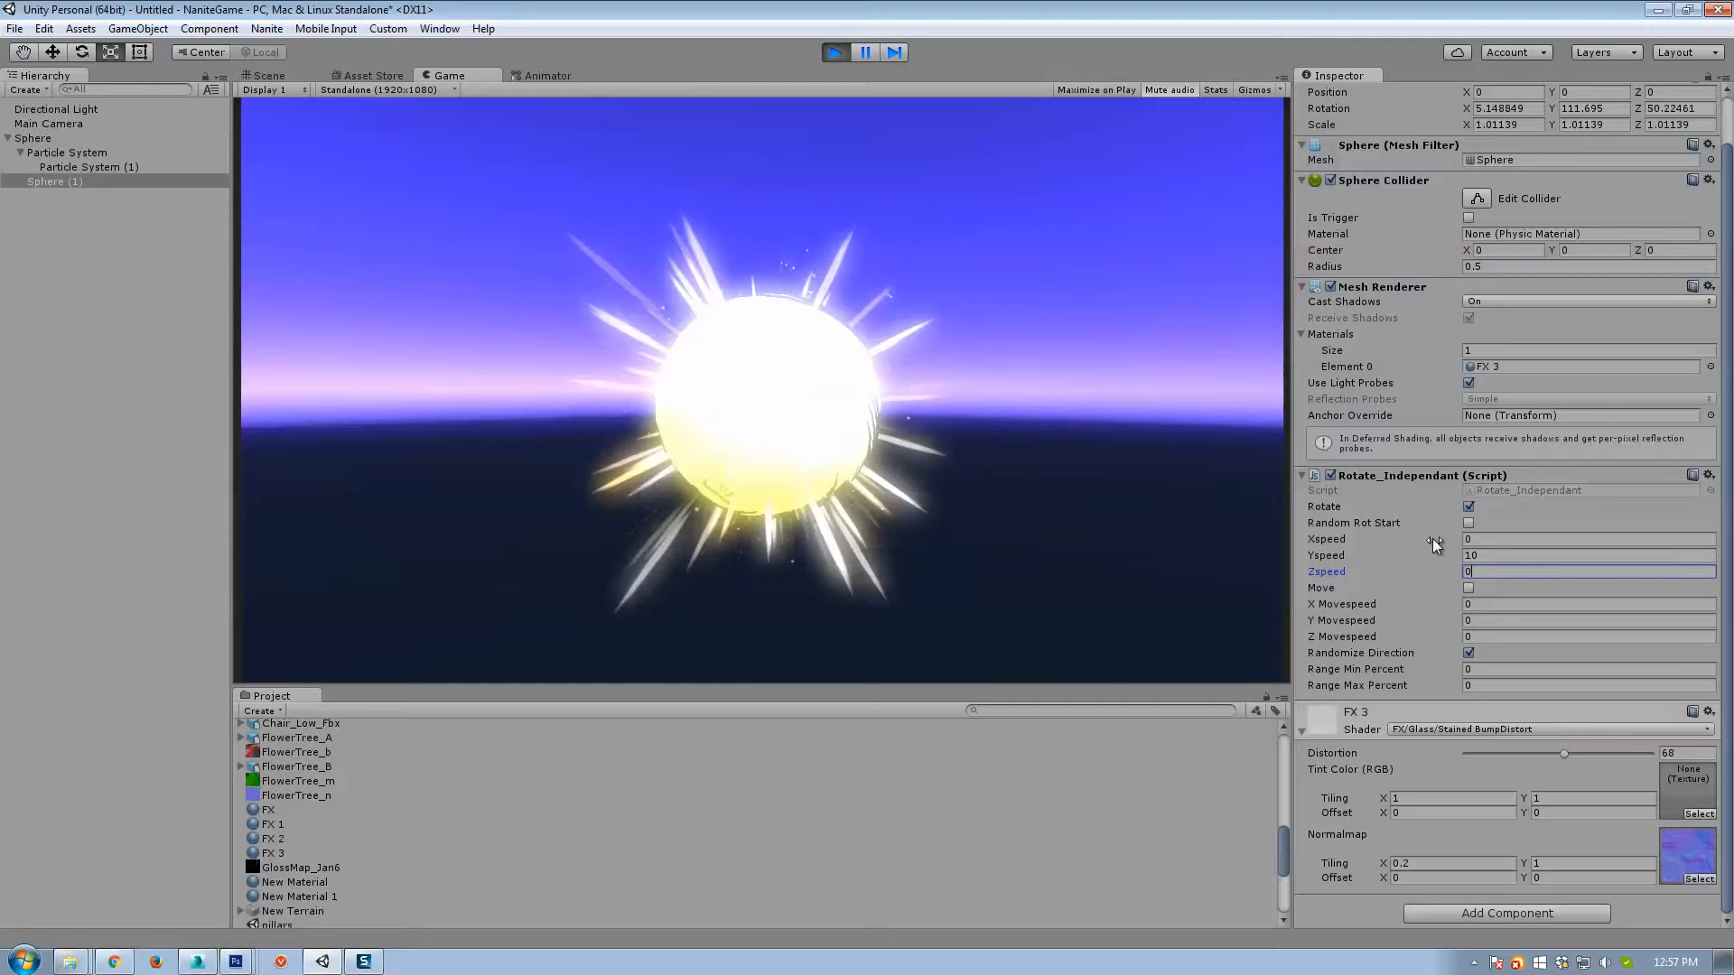
pyautogui.moveTo(1432, 539); pyautogui.dragTo(1716, 555)
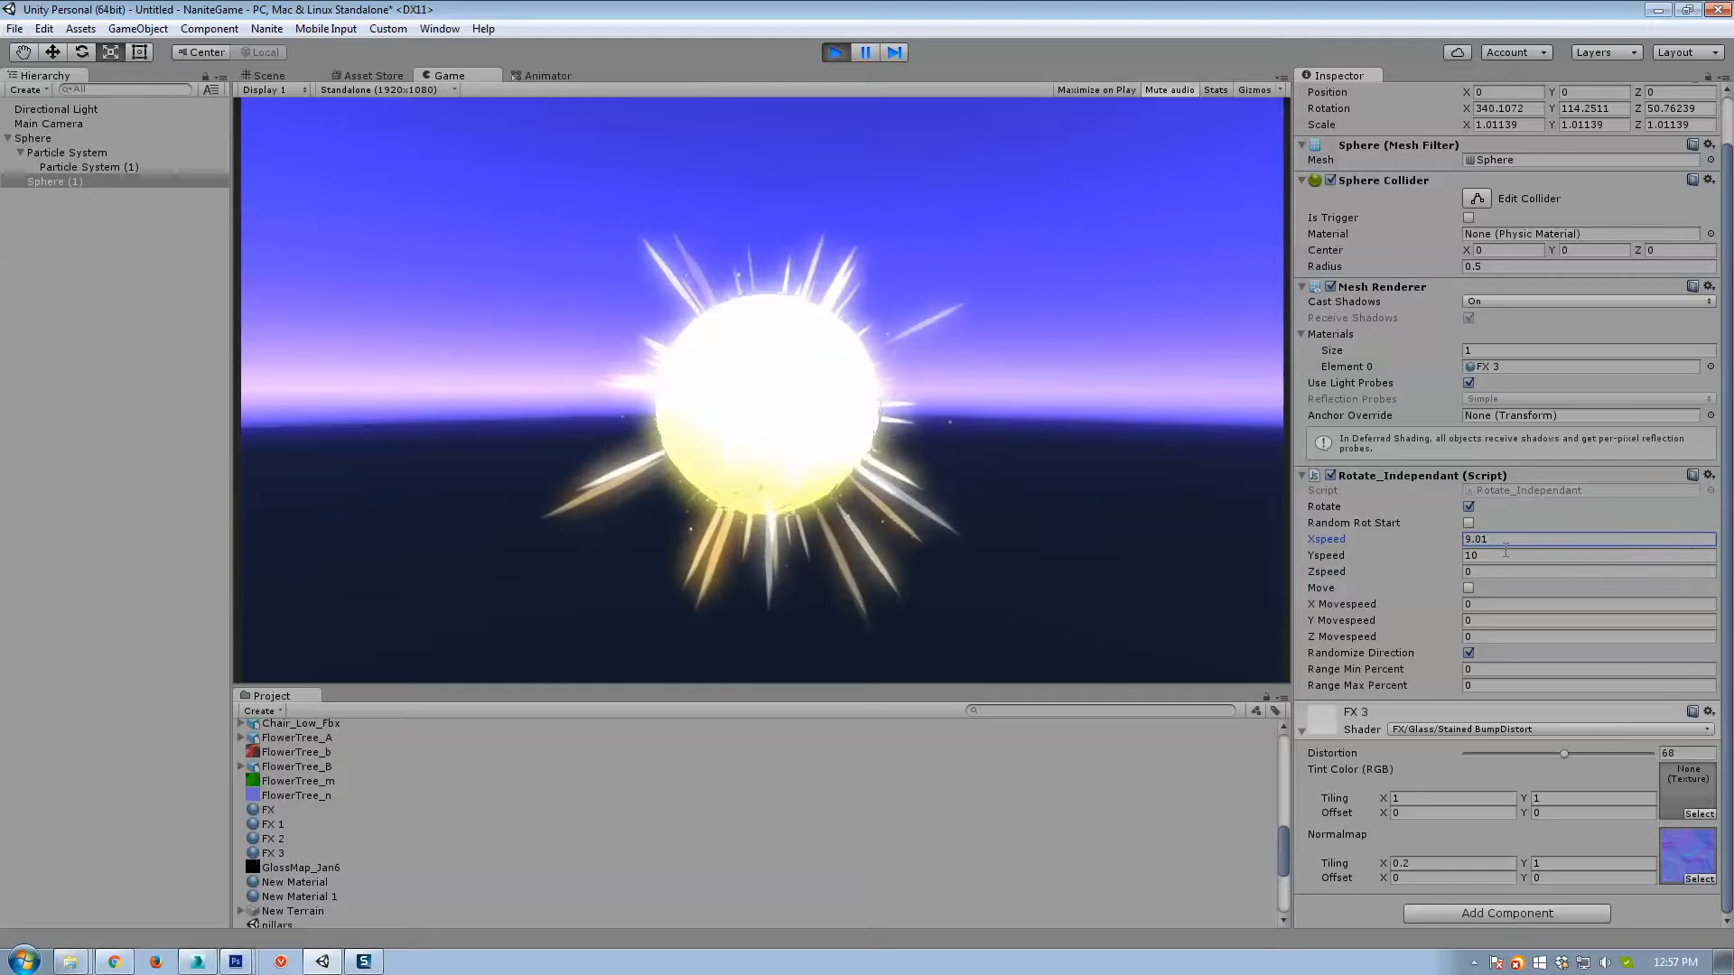
pyautogui.moveTo(1432, 555); pyautogui.dragTo(1414, 587)
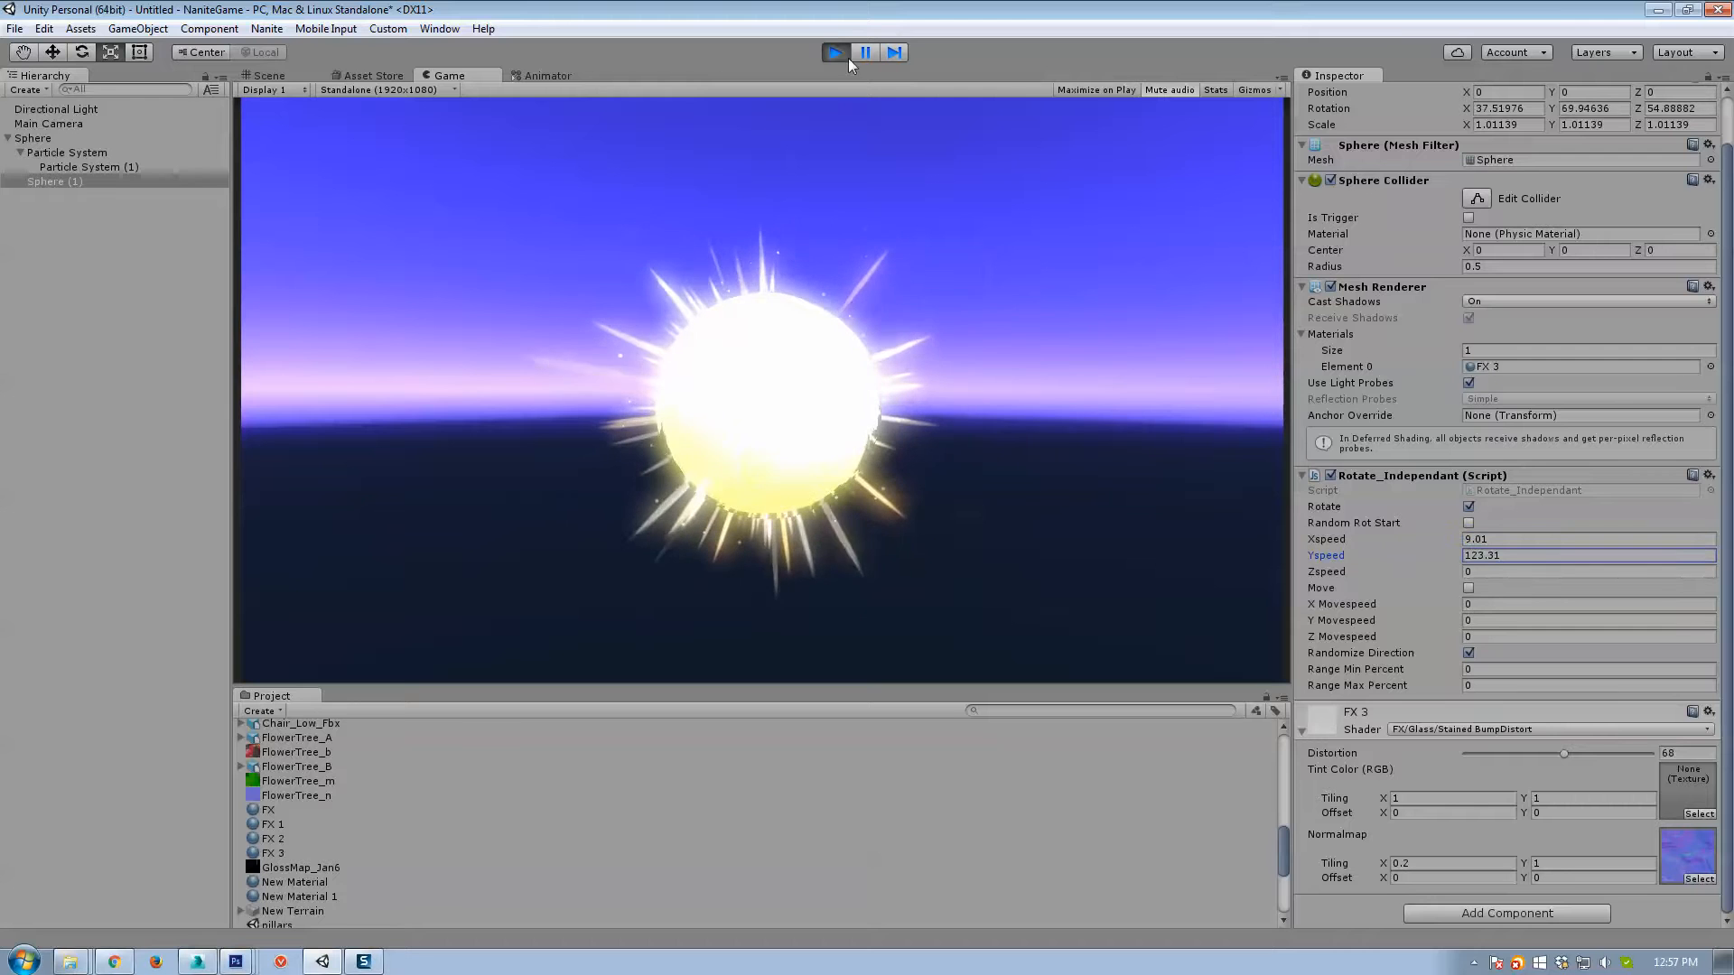
pyautogui.hotkey('ctrl', 'p')
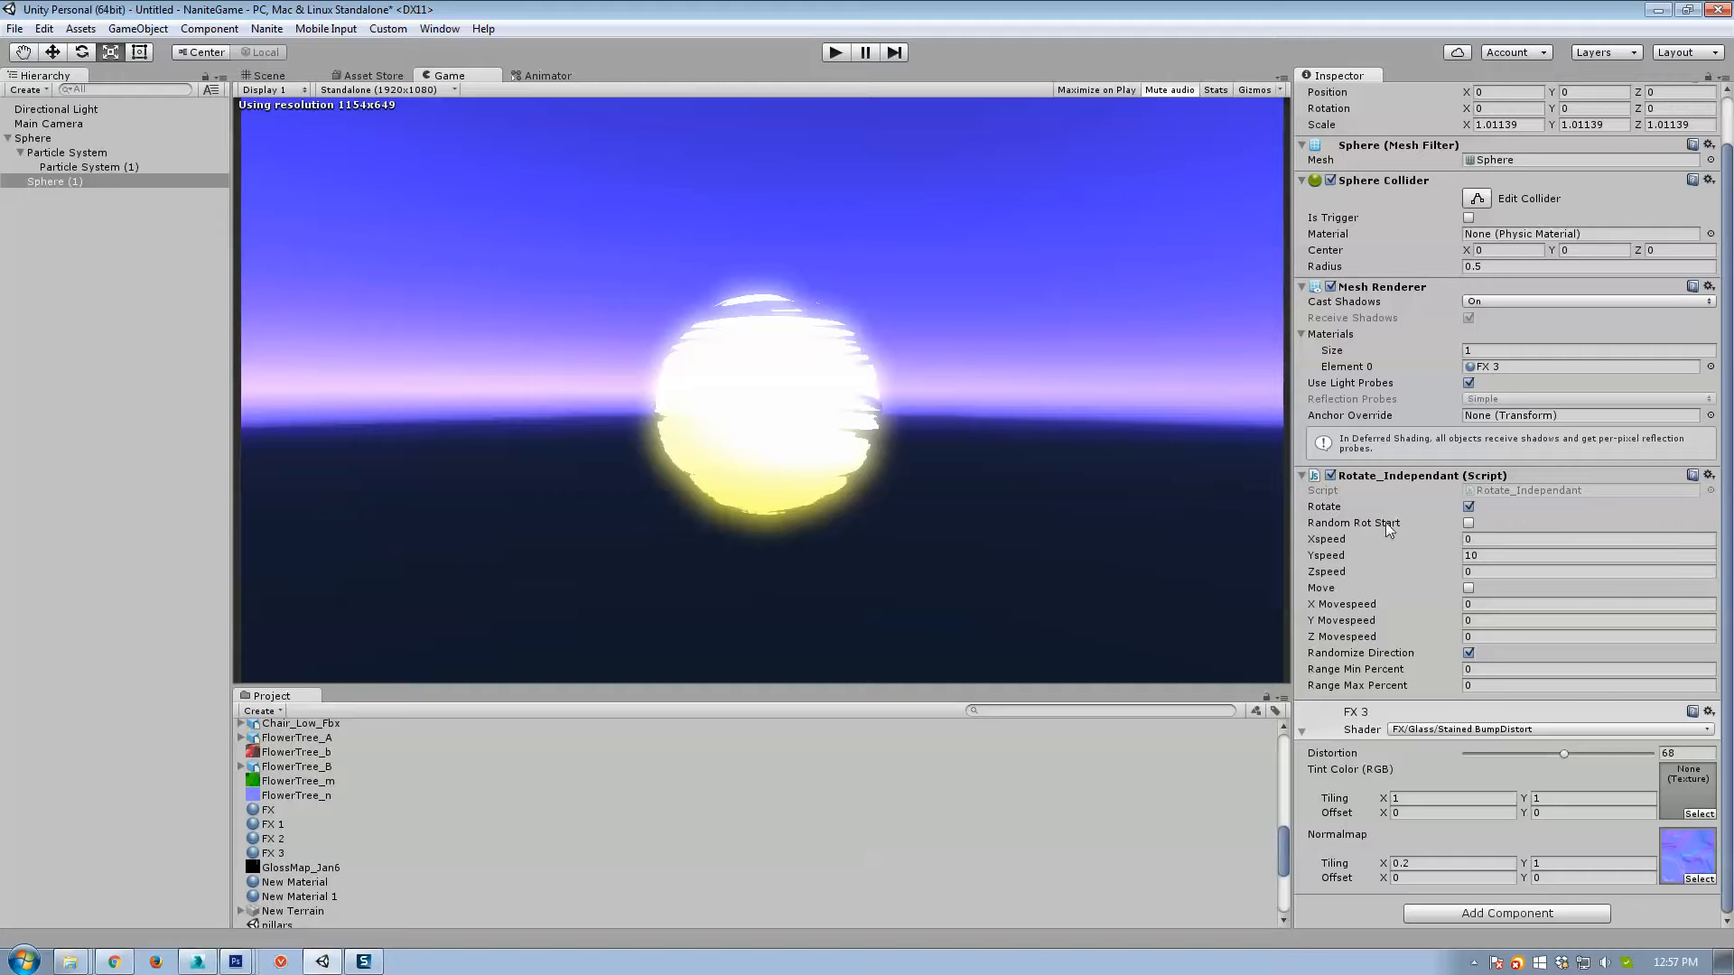
# Set the child sphere's Yspeed to 22 in edit mode and briefly play the scene to preview the rotation.
pyautogui.click(268, 76)
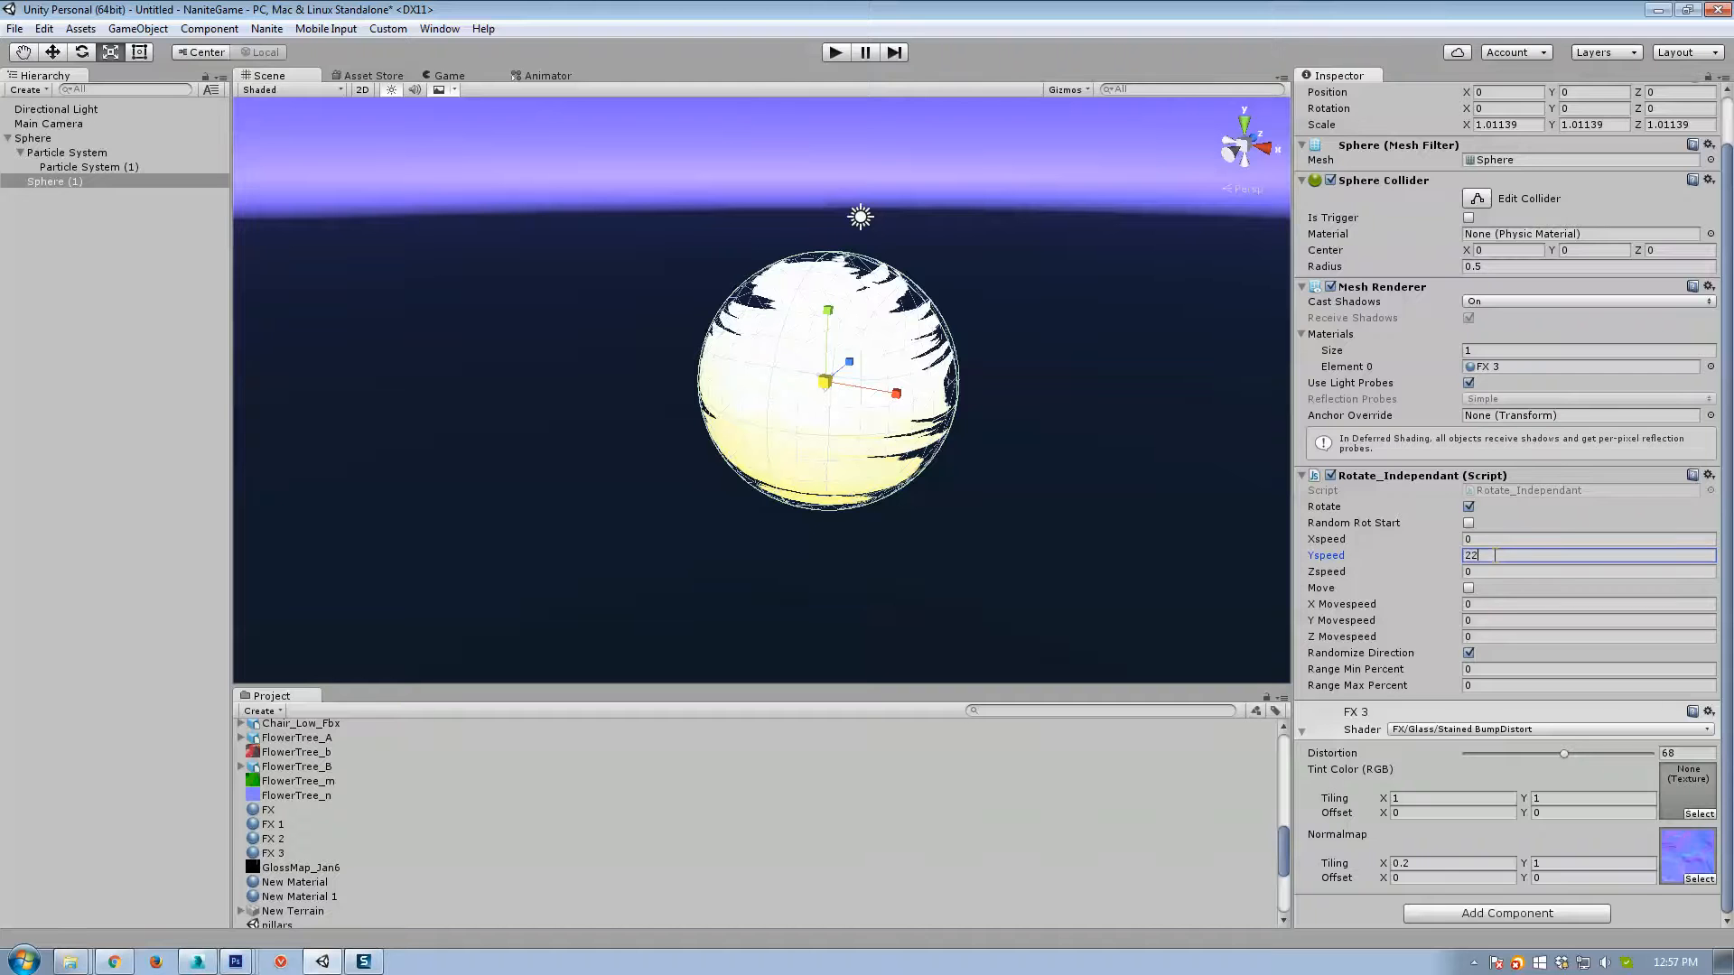
pyautogui.click(832, 56)
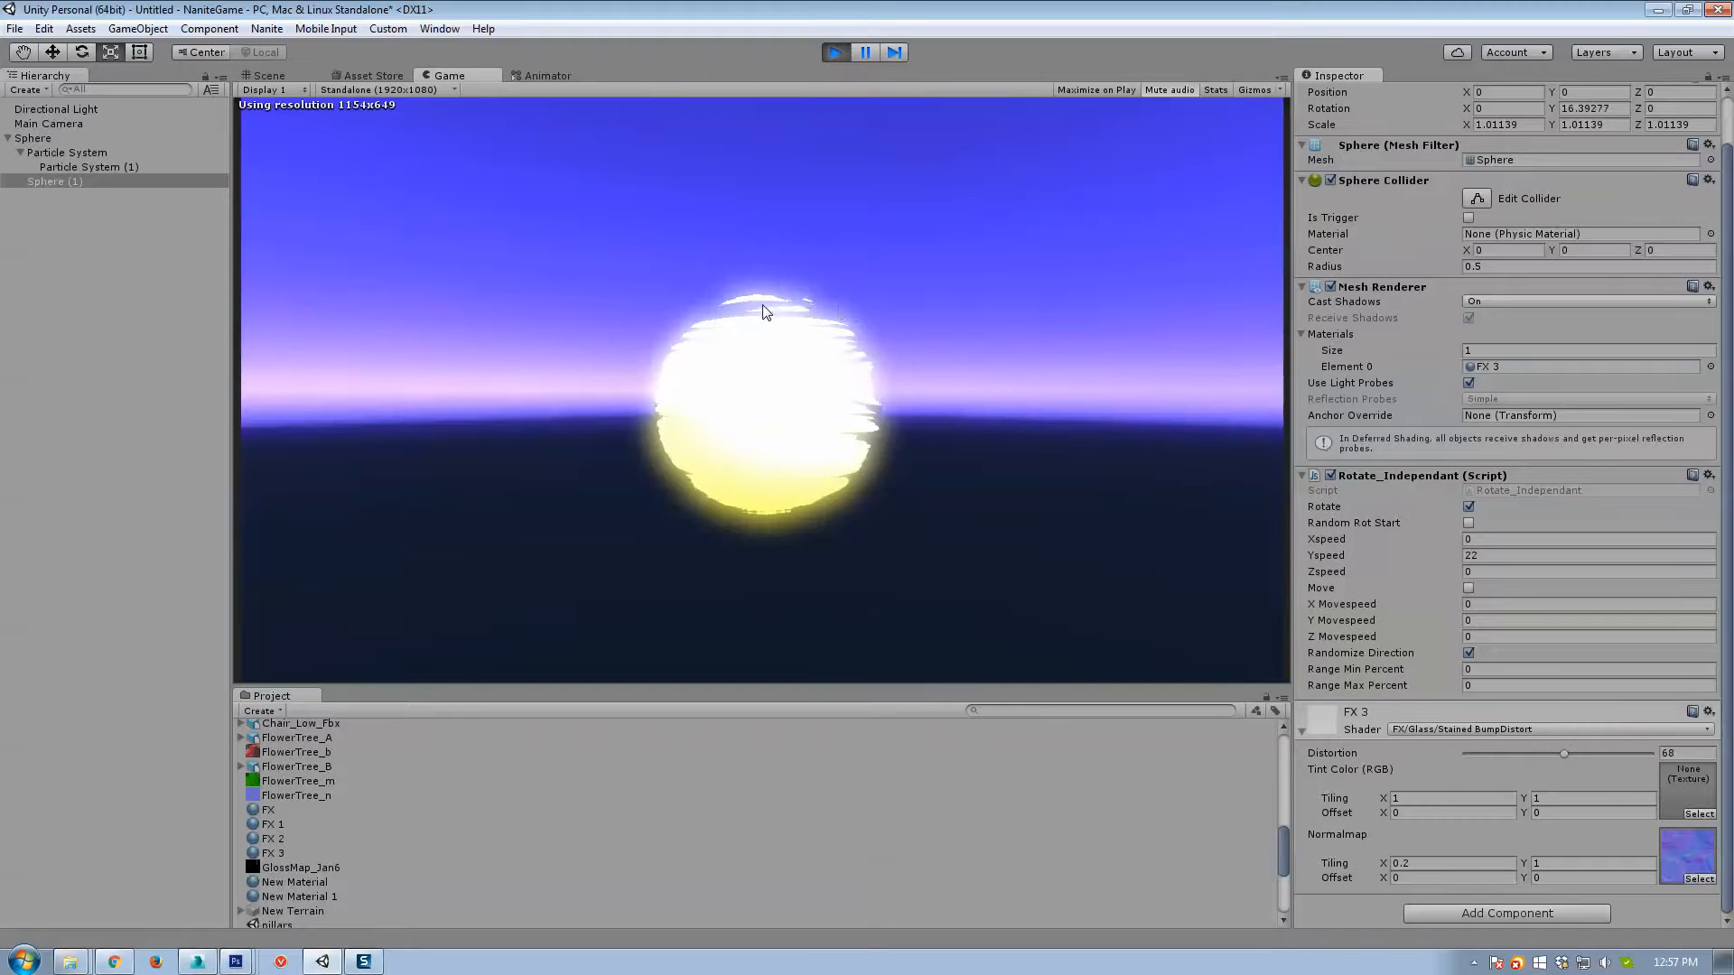
pyautogui.click(837, 51)
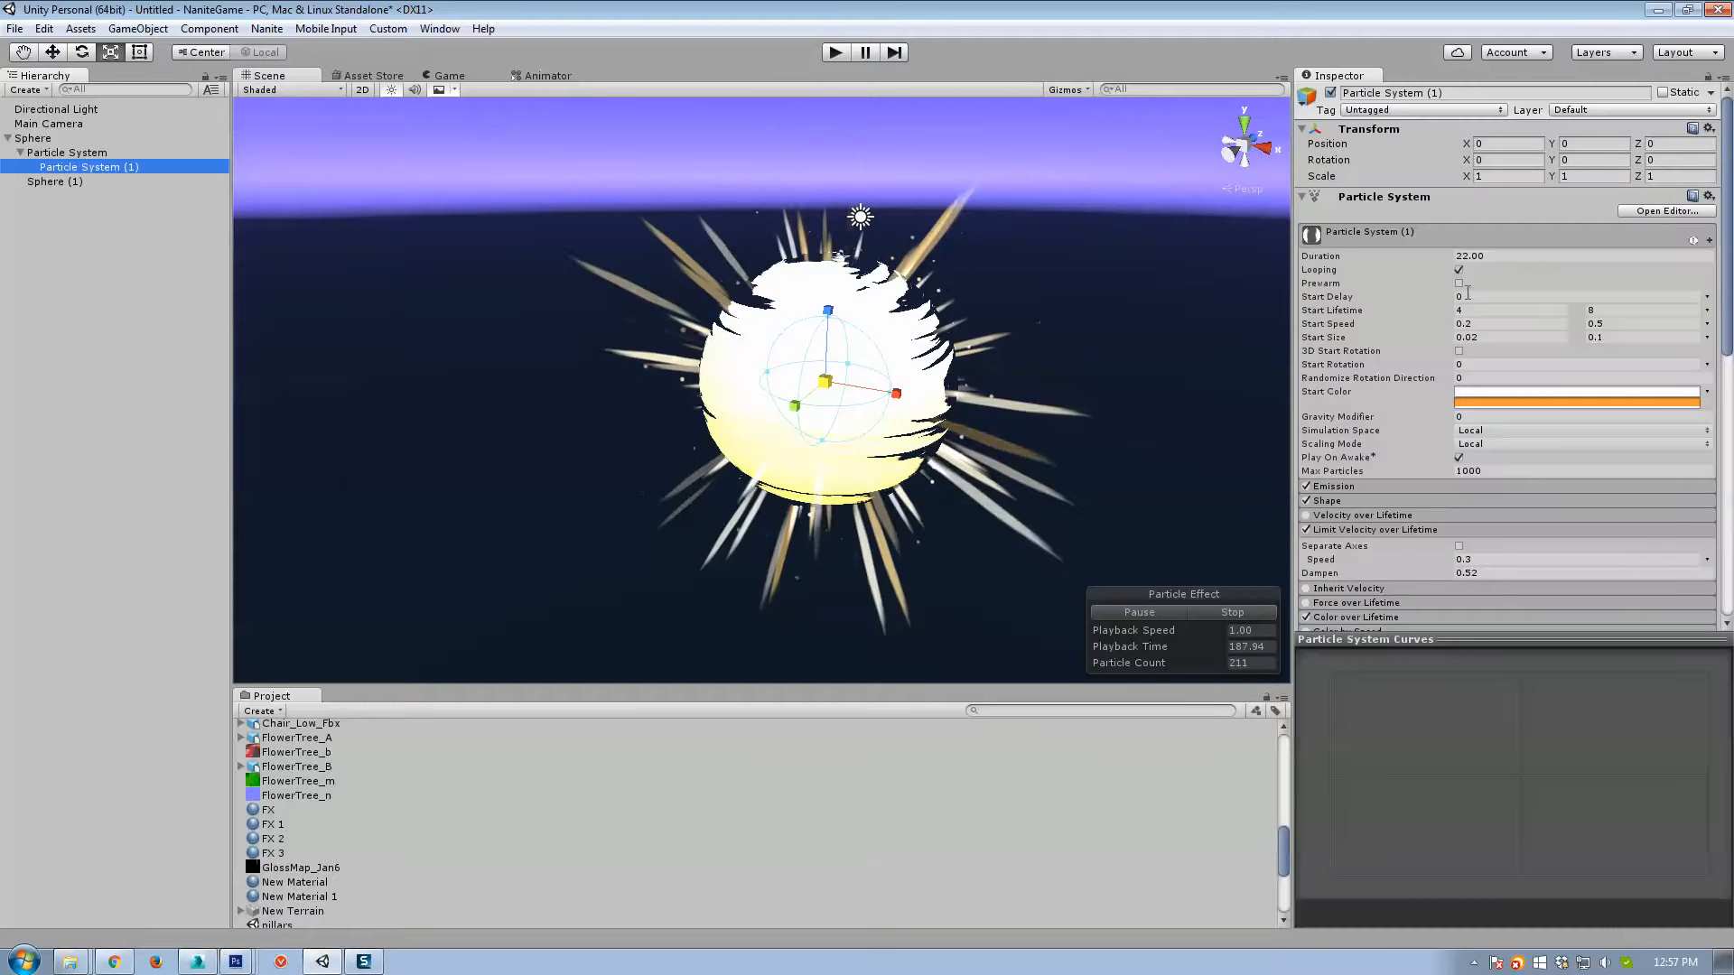
# Enable Prewarm on Particle System (1) and its parent Particle System, and play the scene.
pyautogui.click(1458, 284)
pyautogui.click(56, 151)
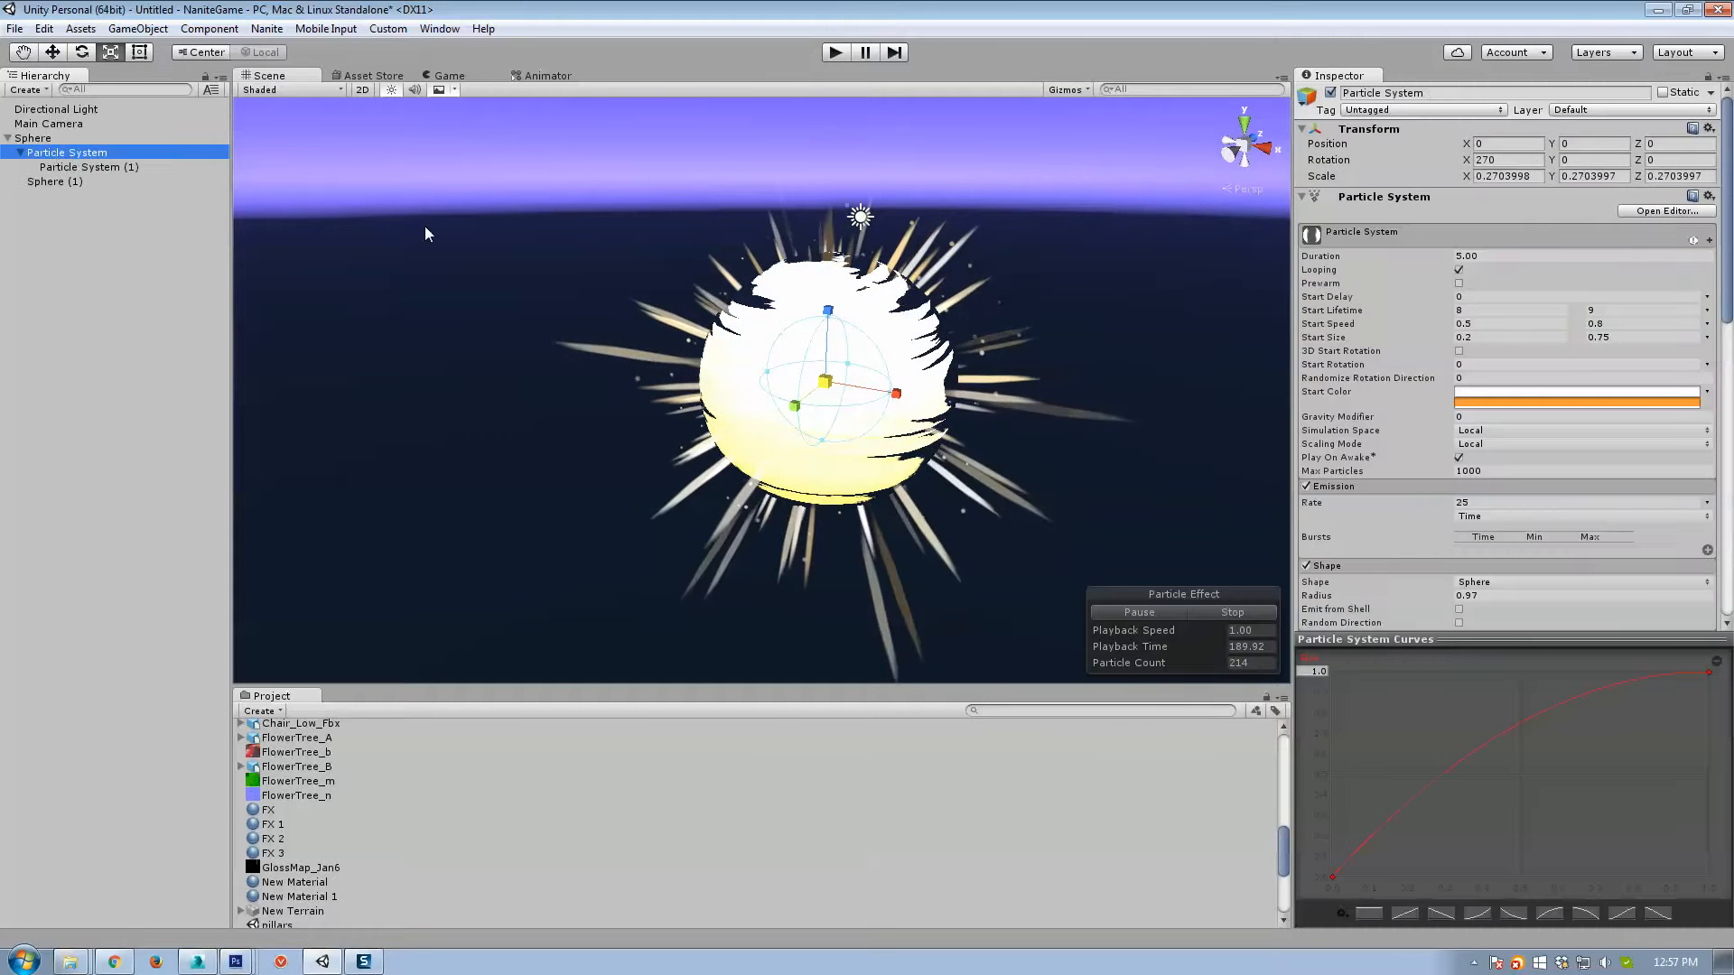
pyautogui.click(1458, 283)
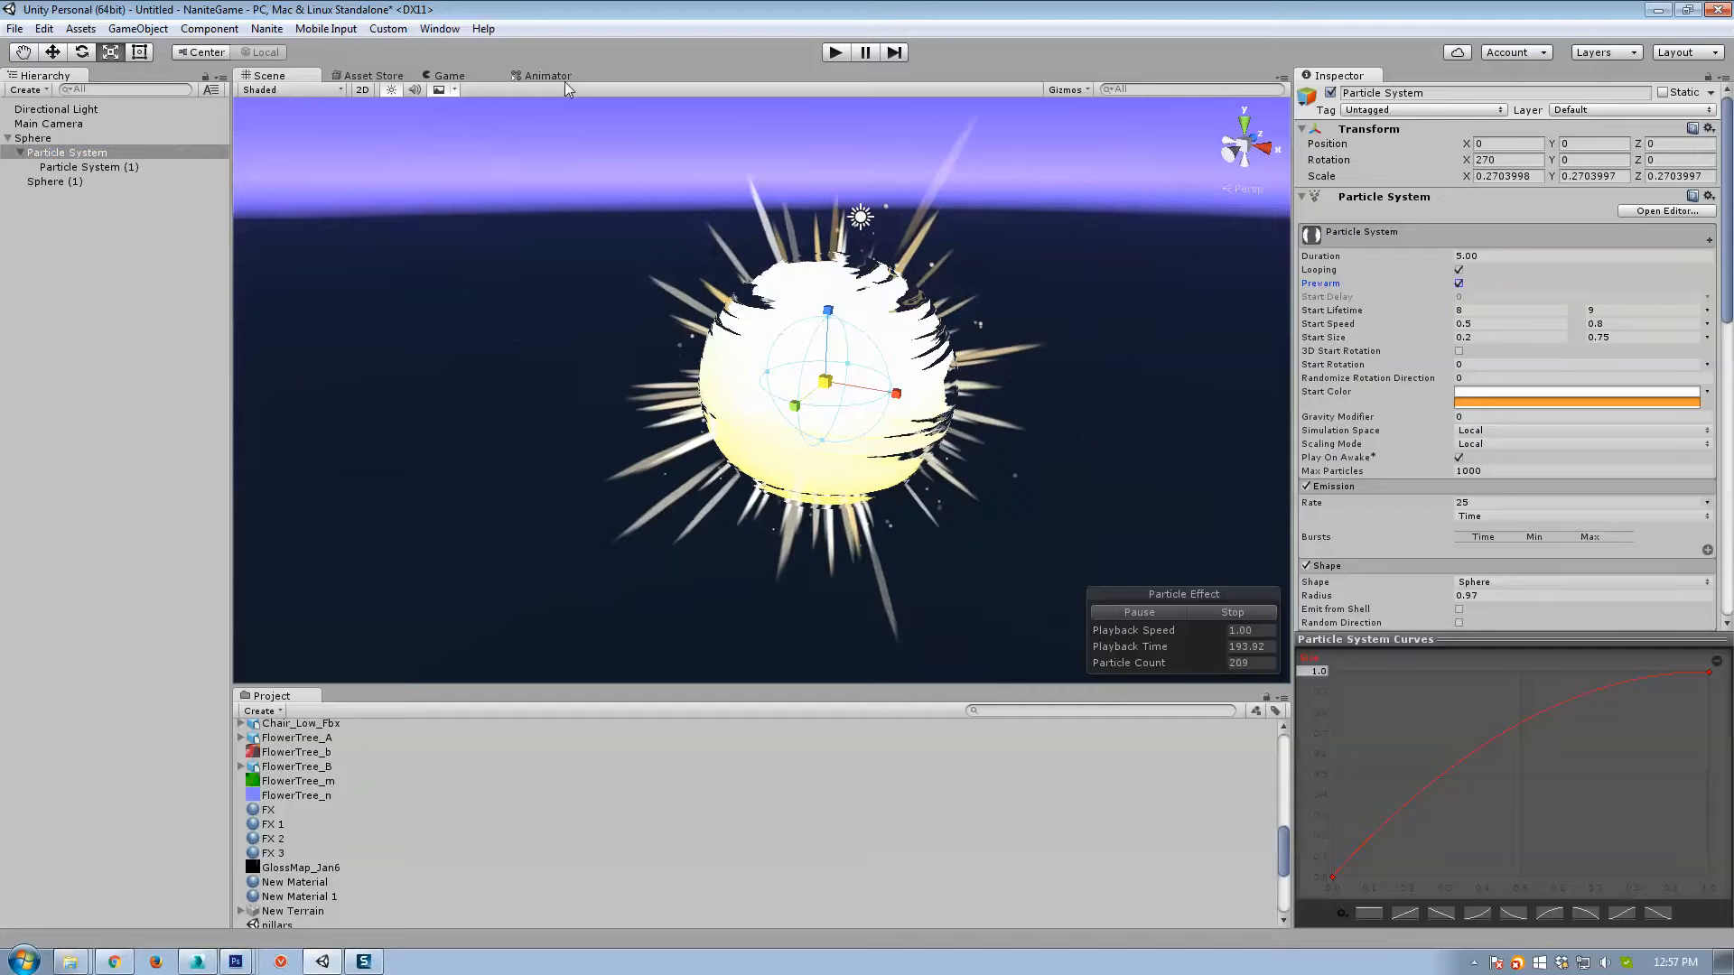
pyautogui.click(835, 53)
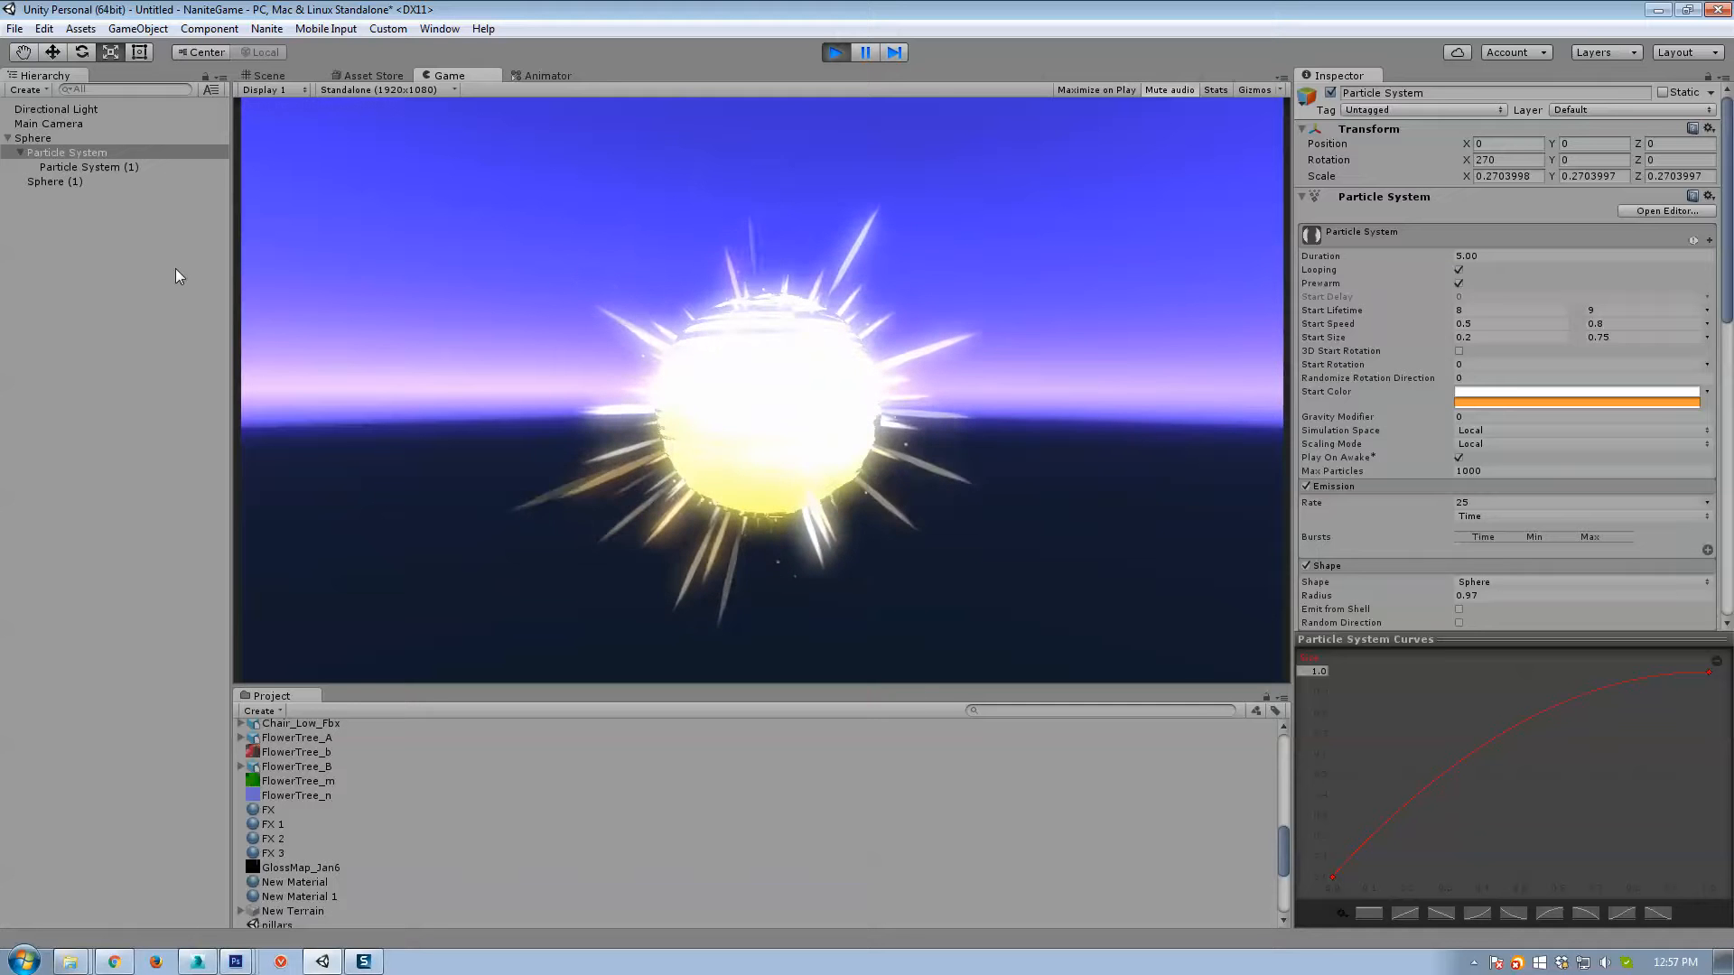
# Duplicate Particle System (1) during play and set the copy's Start Size range to 0.5 and 1.
pyautogui.click(90, 167)
pyautogui.click(58, 181)
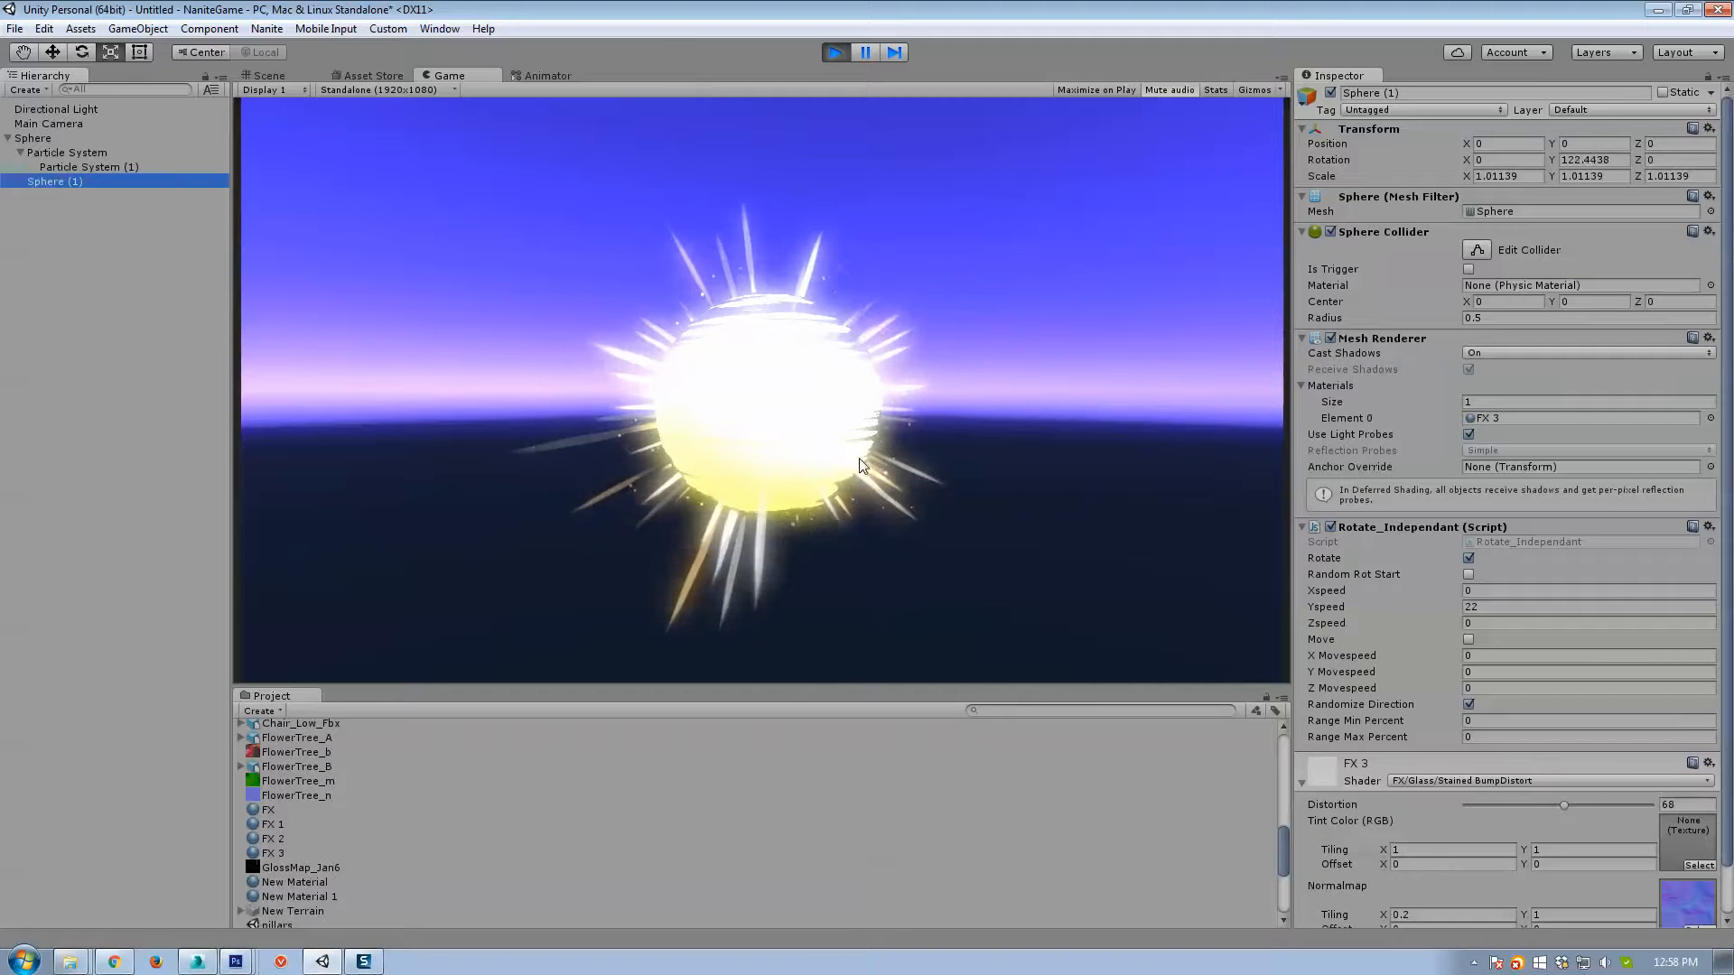
pyautogui.click(99, 166)
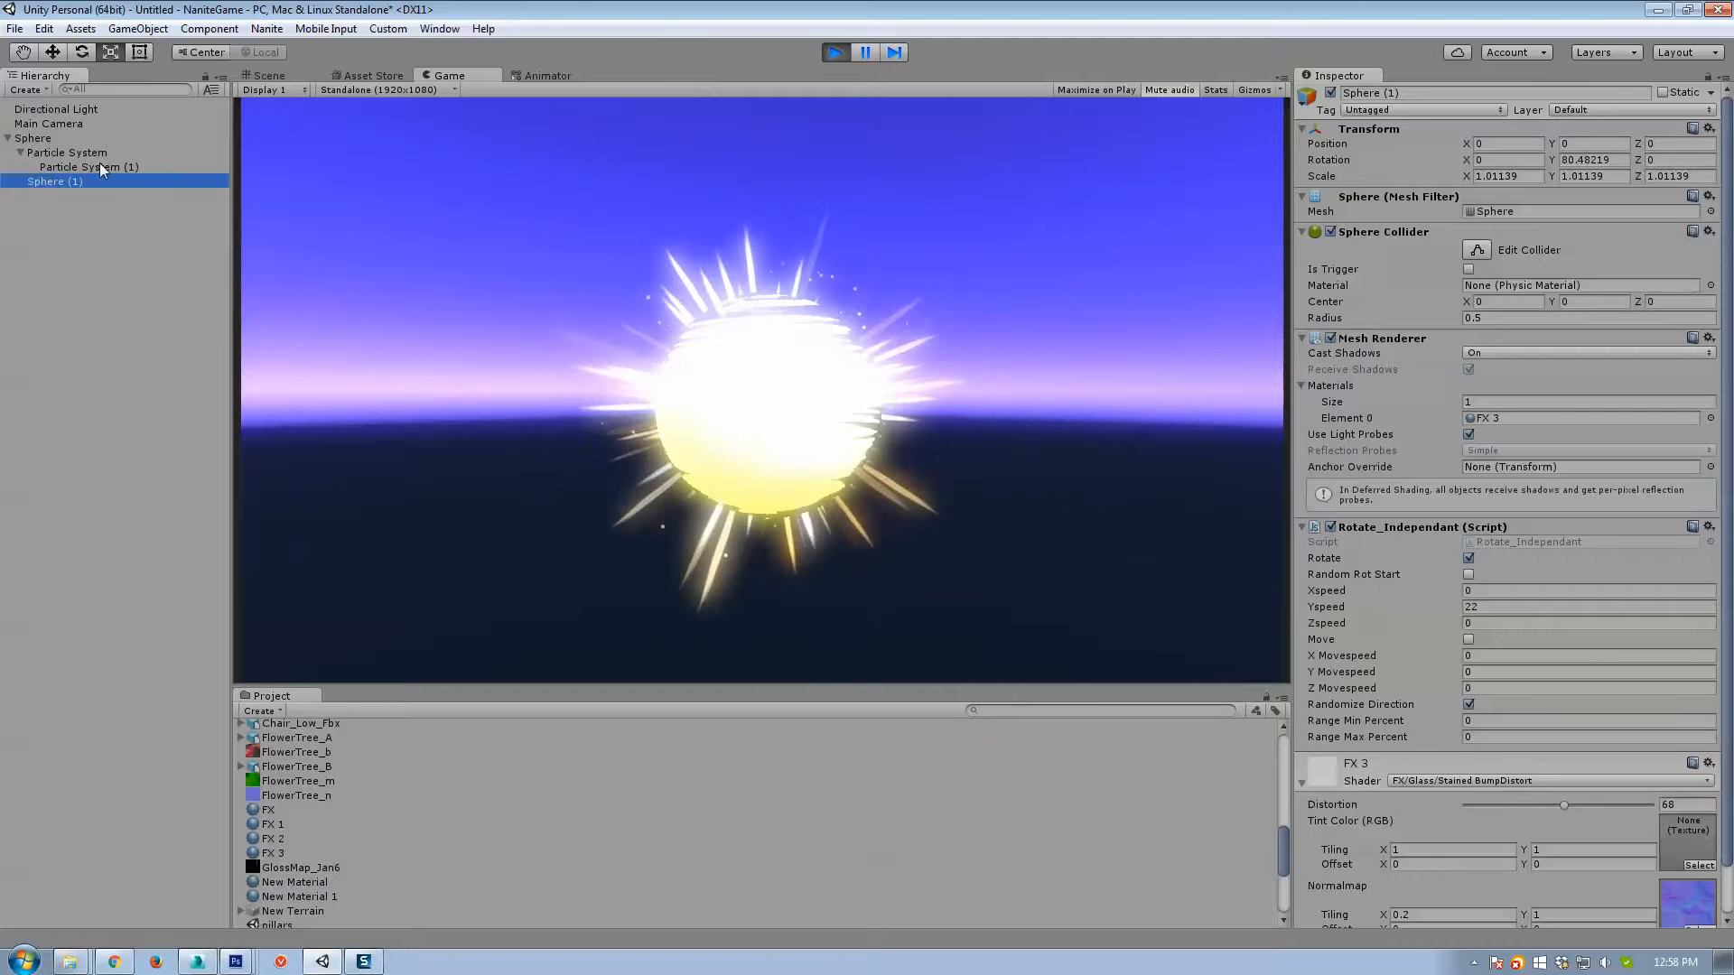
pyautogui.hotkey('ctrl', 'd')
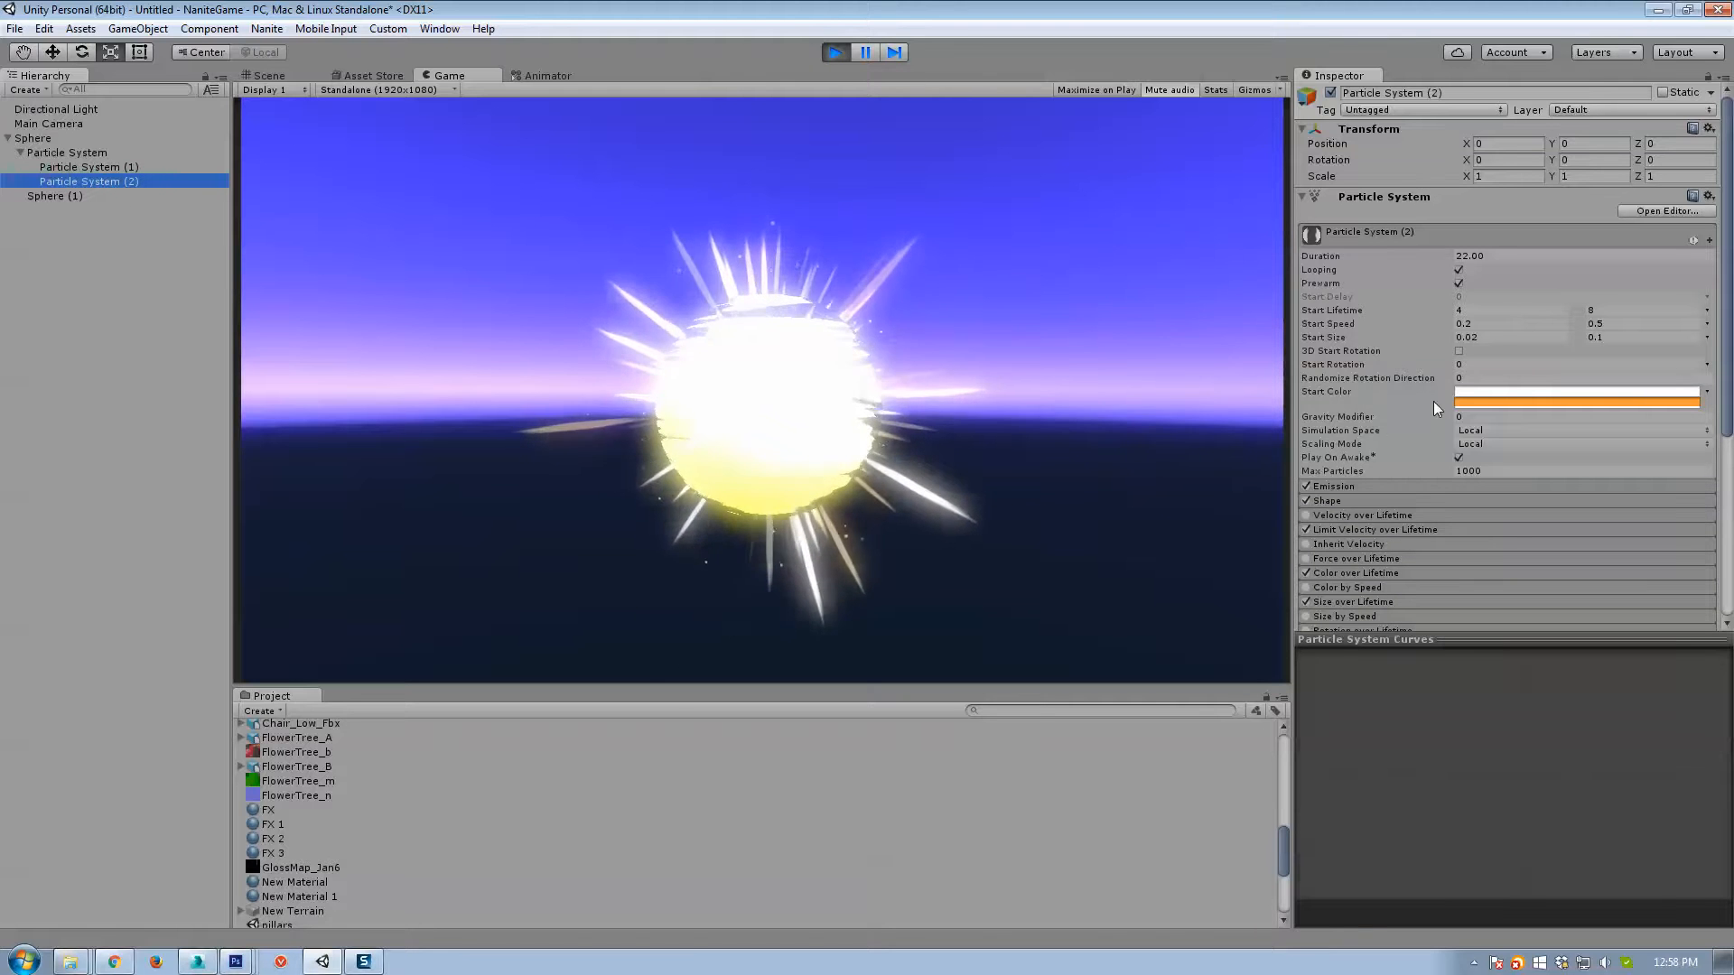
pyautogui.click(1498, 338)
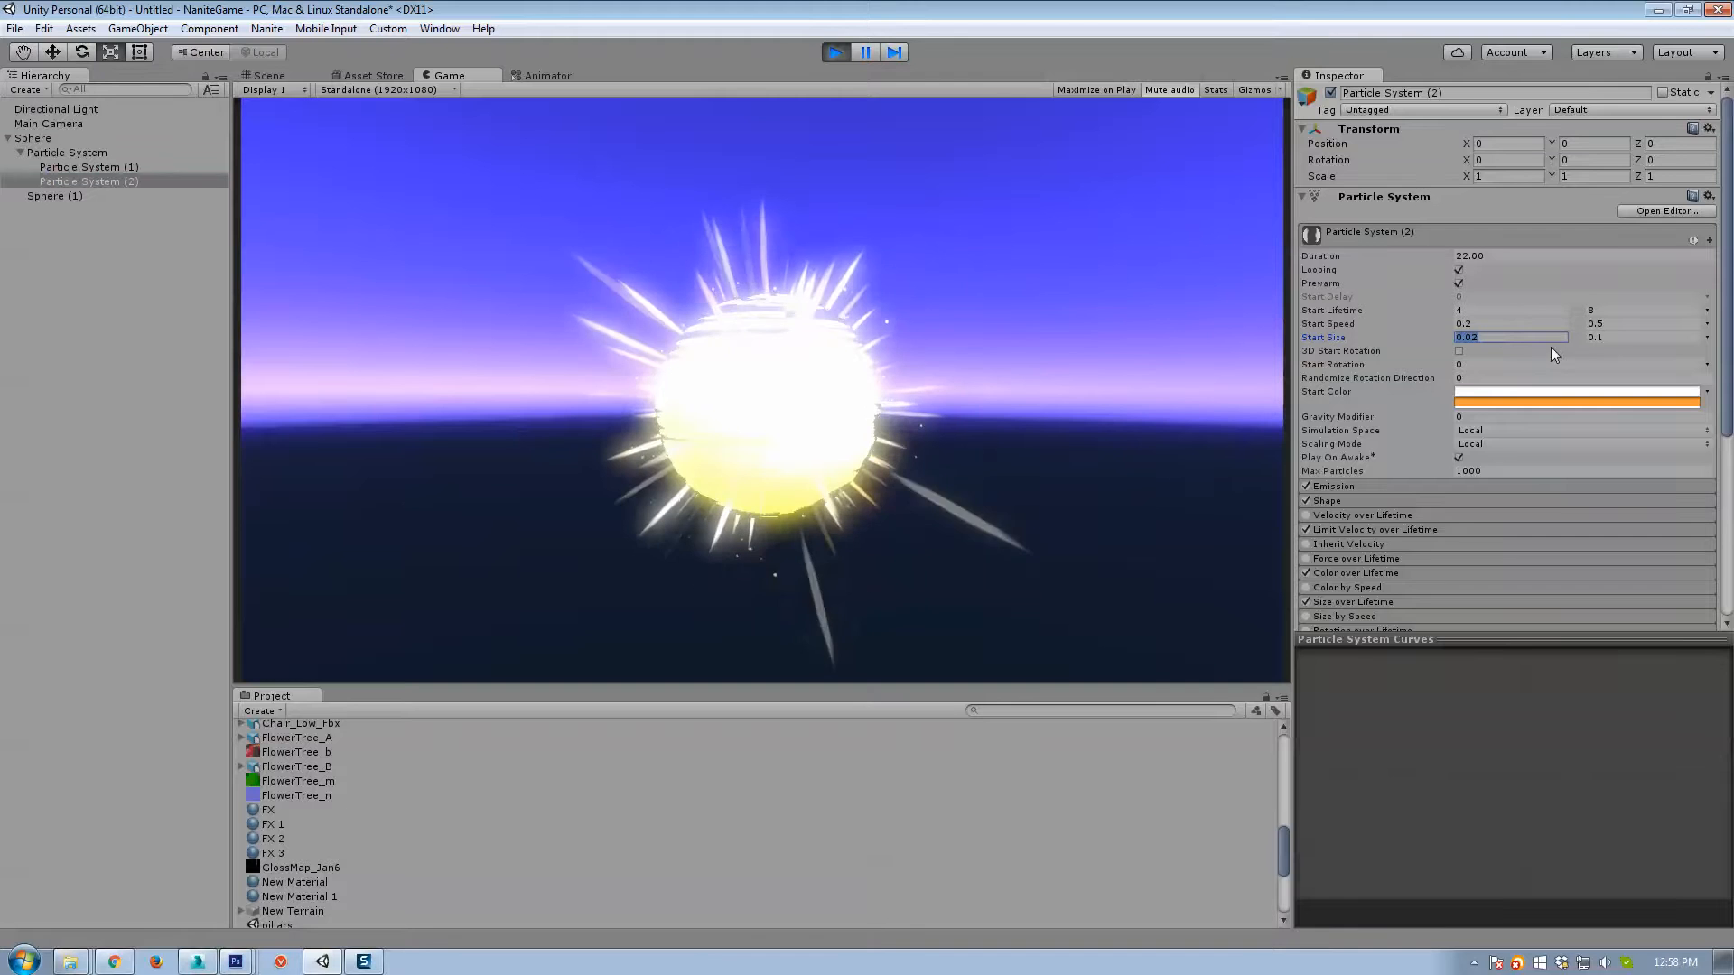
pyautogui.write('.5')
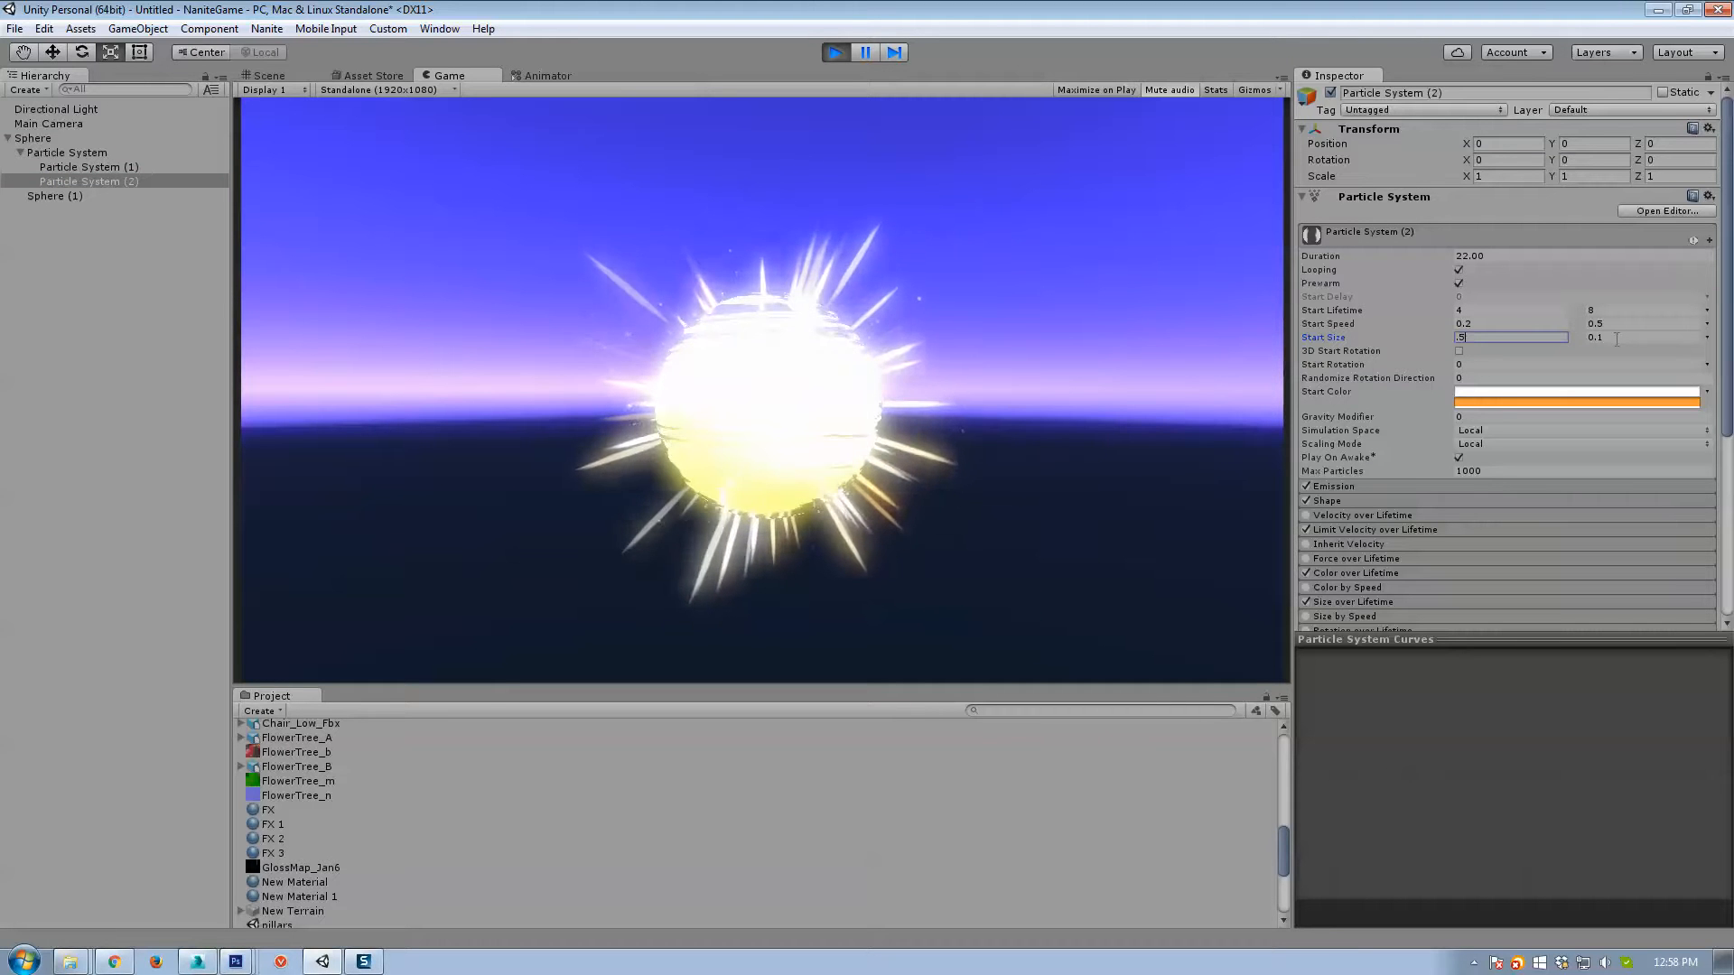
pyautogui.click(1616, 338)
pyautogui.write('1')
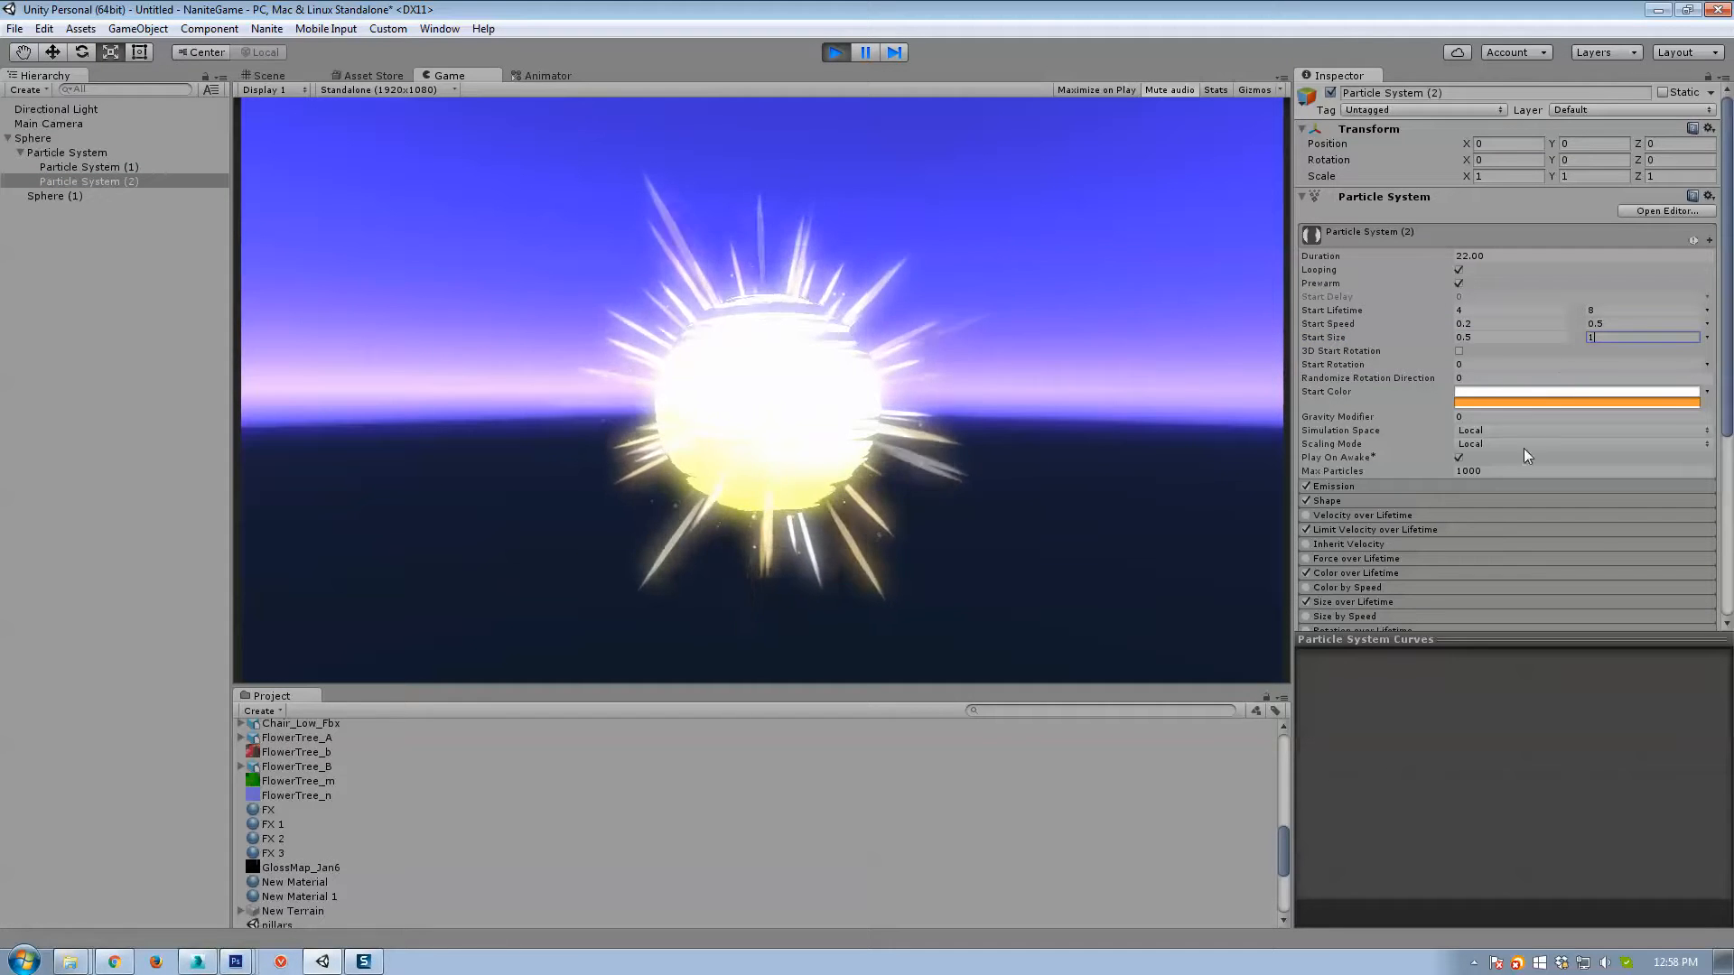
# Set the duplicated particle system's shape Radius to 1.77 and enable Emit from Shell while the scene plays.
pyautogui.click(1345, 486)
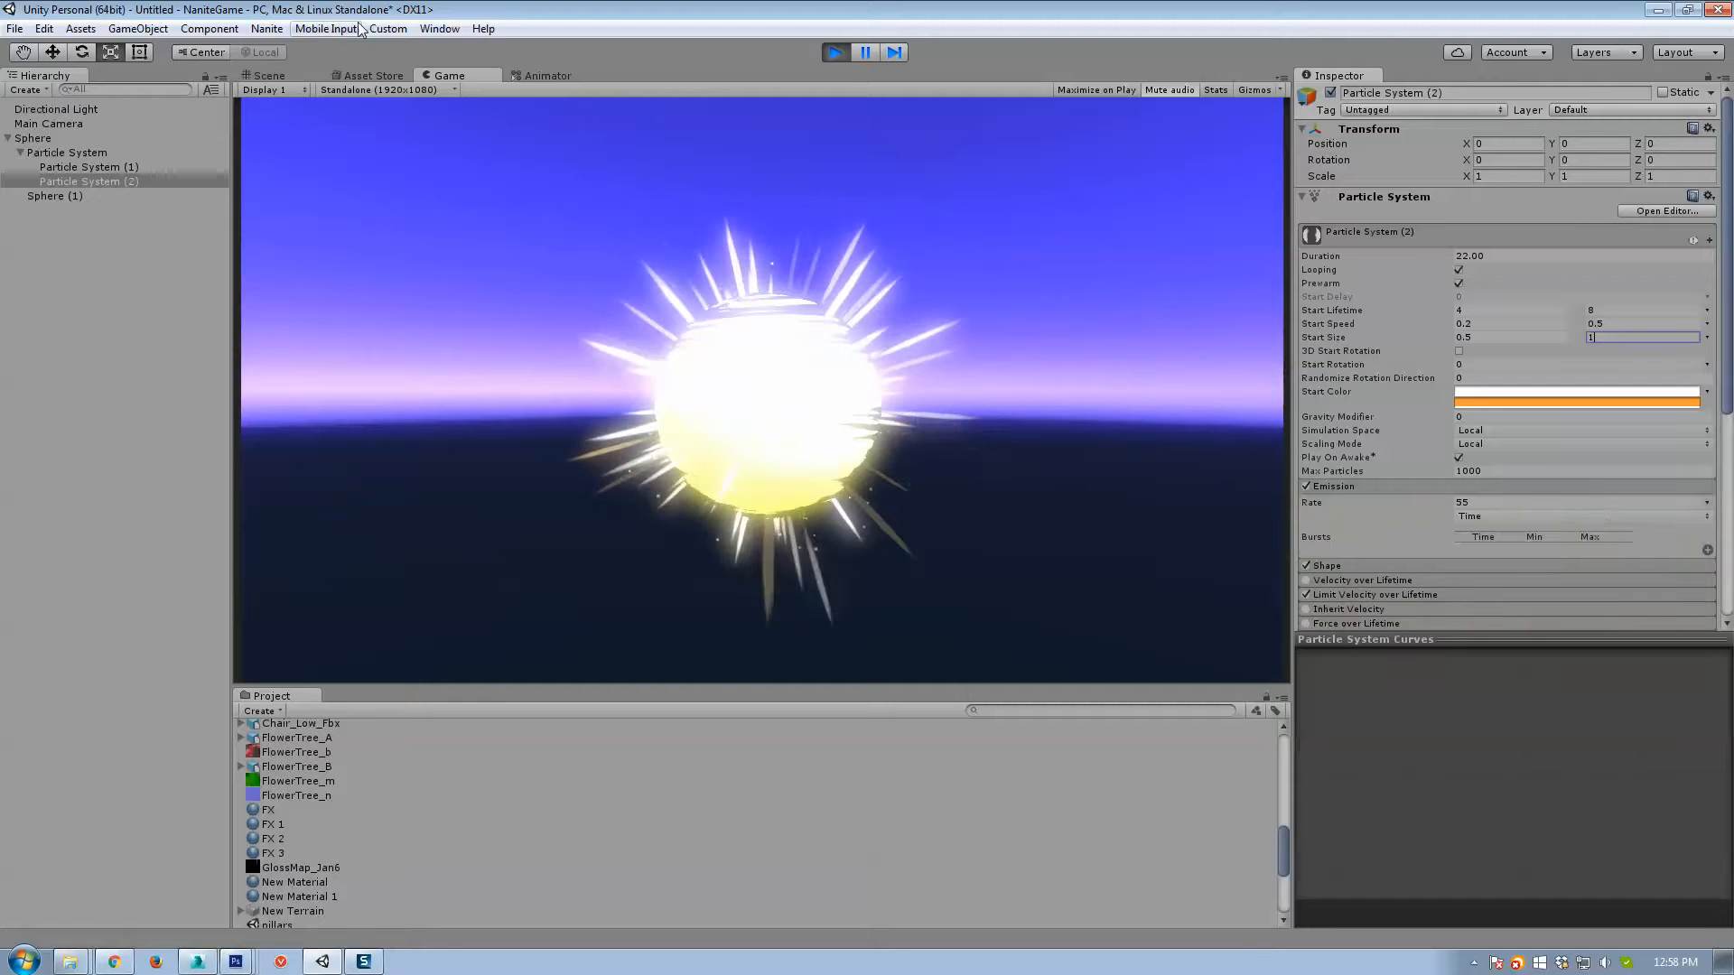
pyautogui.click(298, 76)
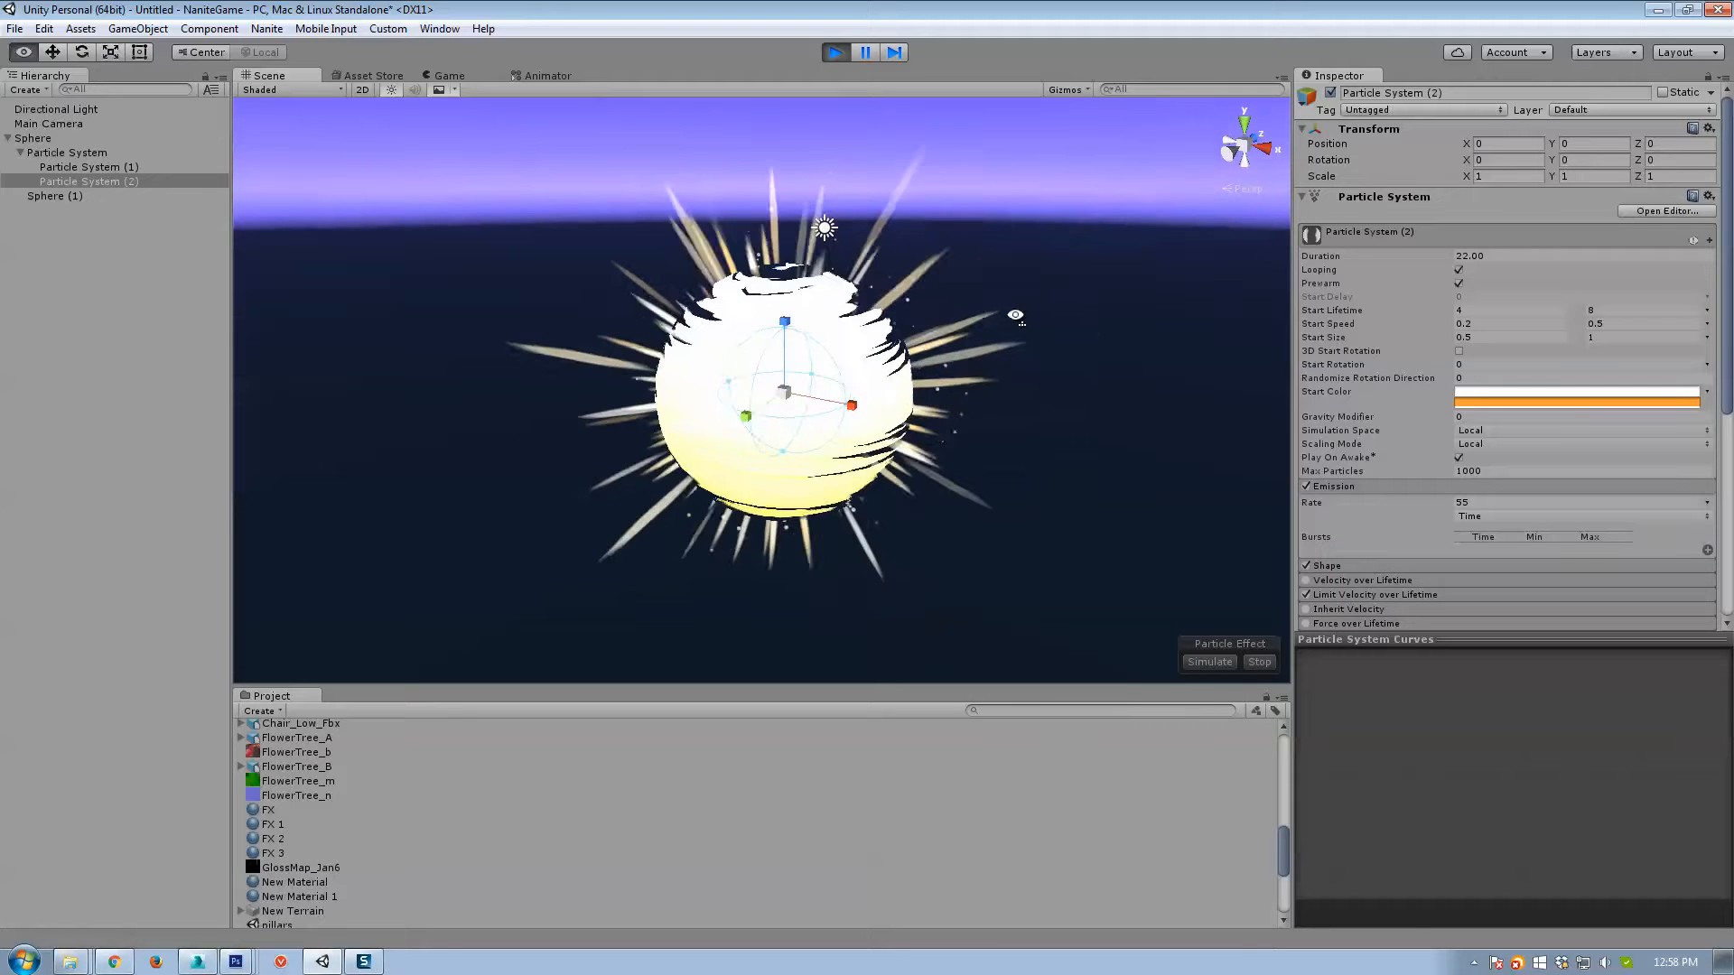
pyautogui.click(1358, 567)
pyautogui.moveTo(1412, 590); pyautogui.dragTo(1443, 587)
pyautogui.scroll(-3, 1443, 582)
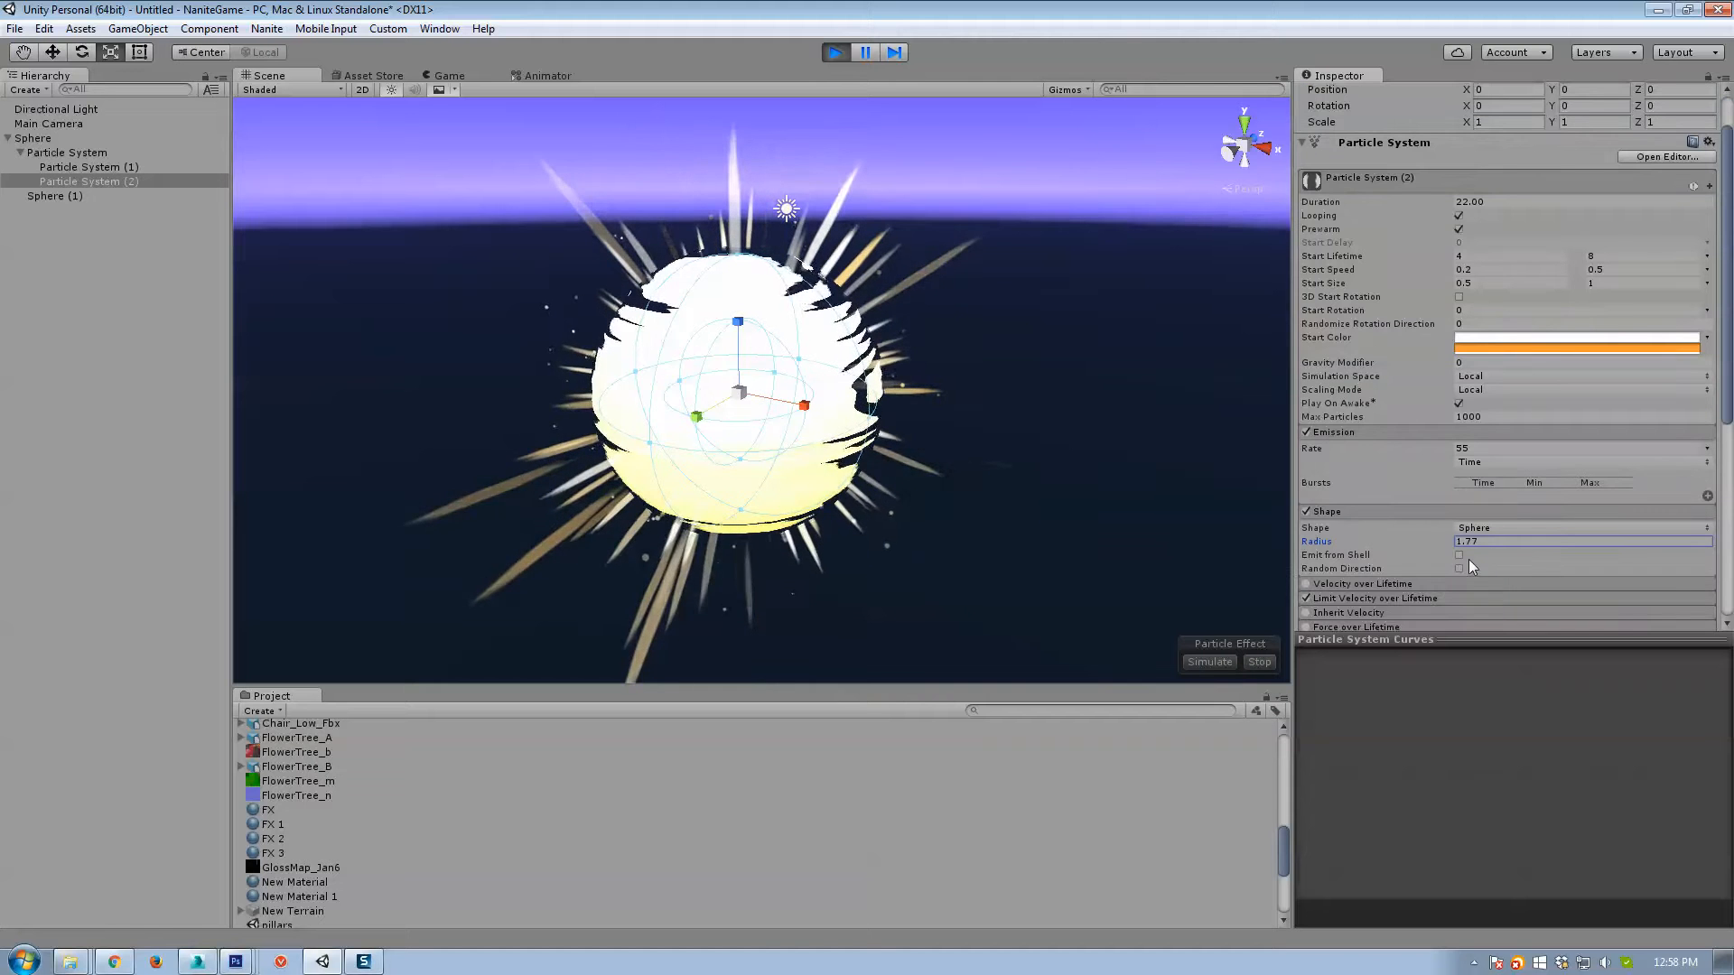
pyautogui.click(1458, 555)
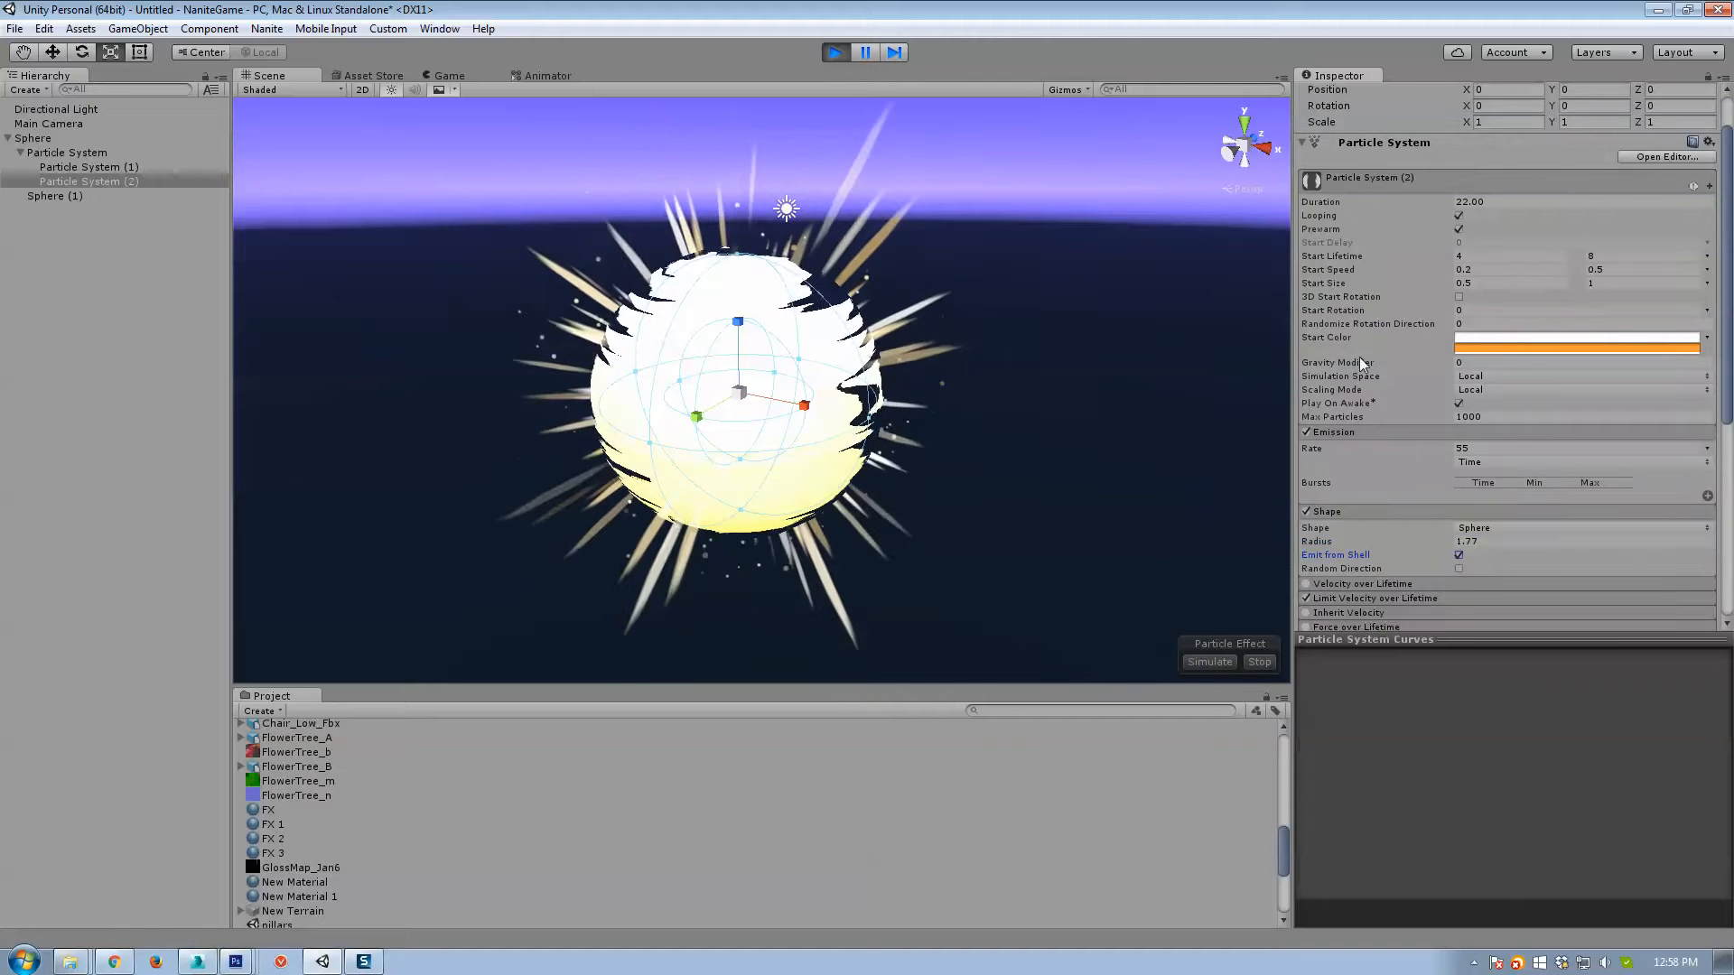
# Try a Start Size of 12 for both bounds of the duplicated particle system in the game view, and stop playing.
pyautogui.click(442, 75)
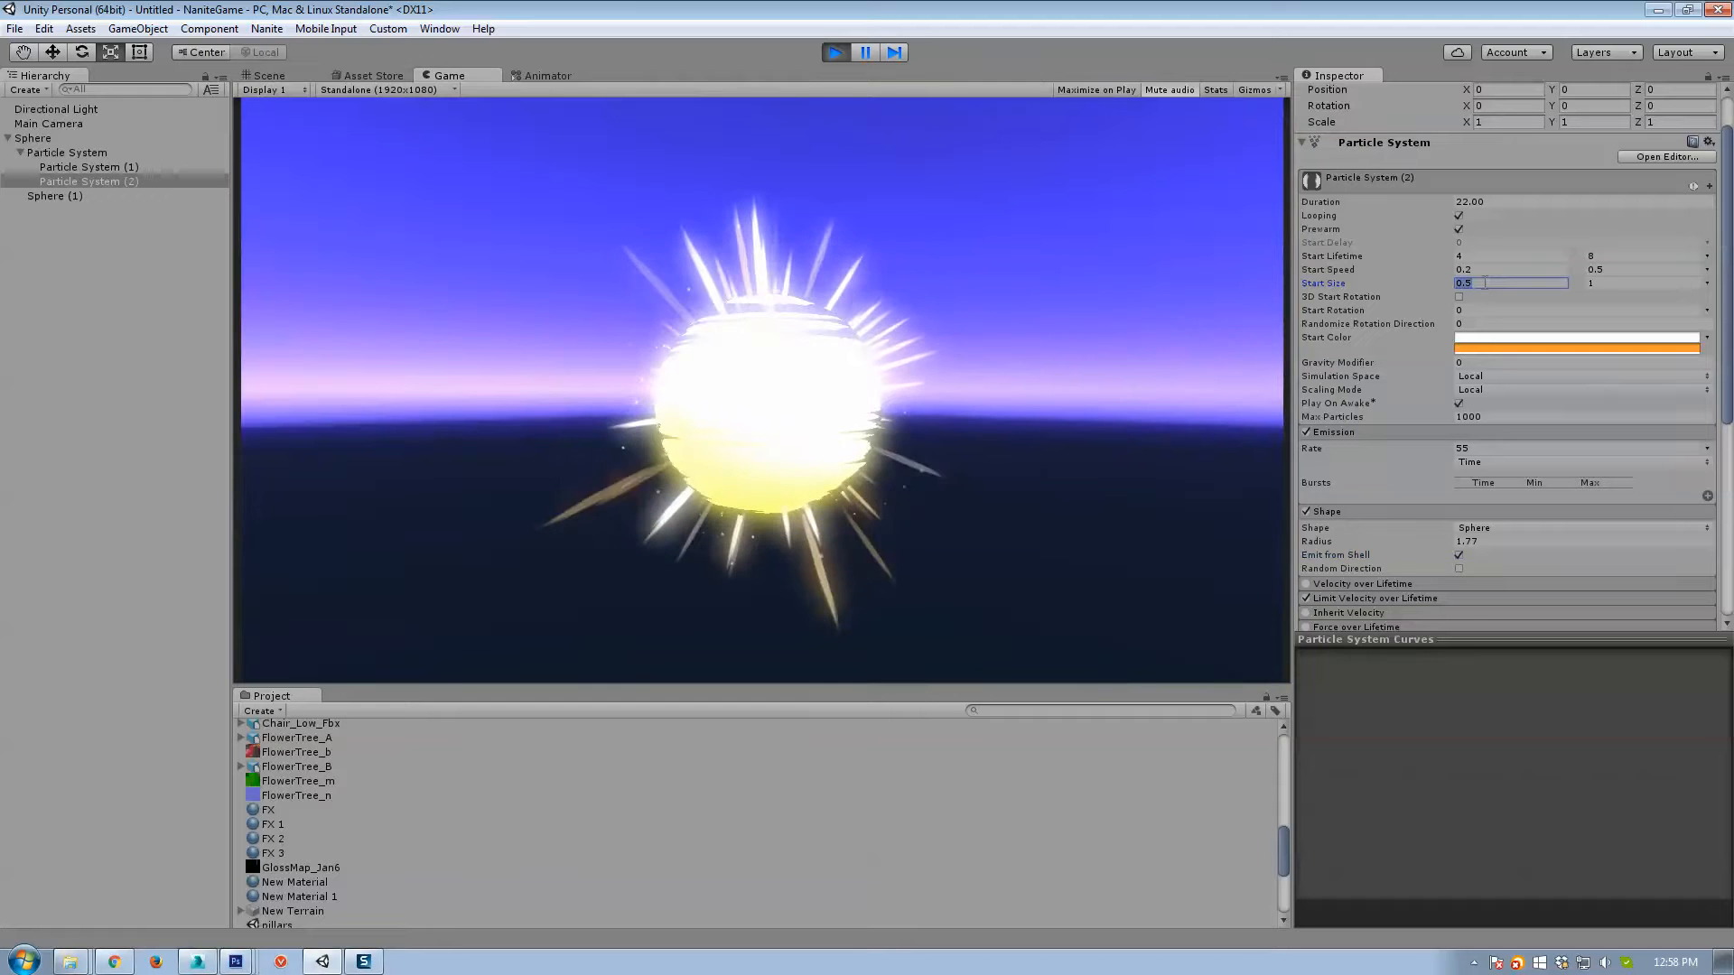
pyautogui.write('1')
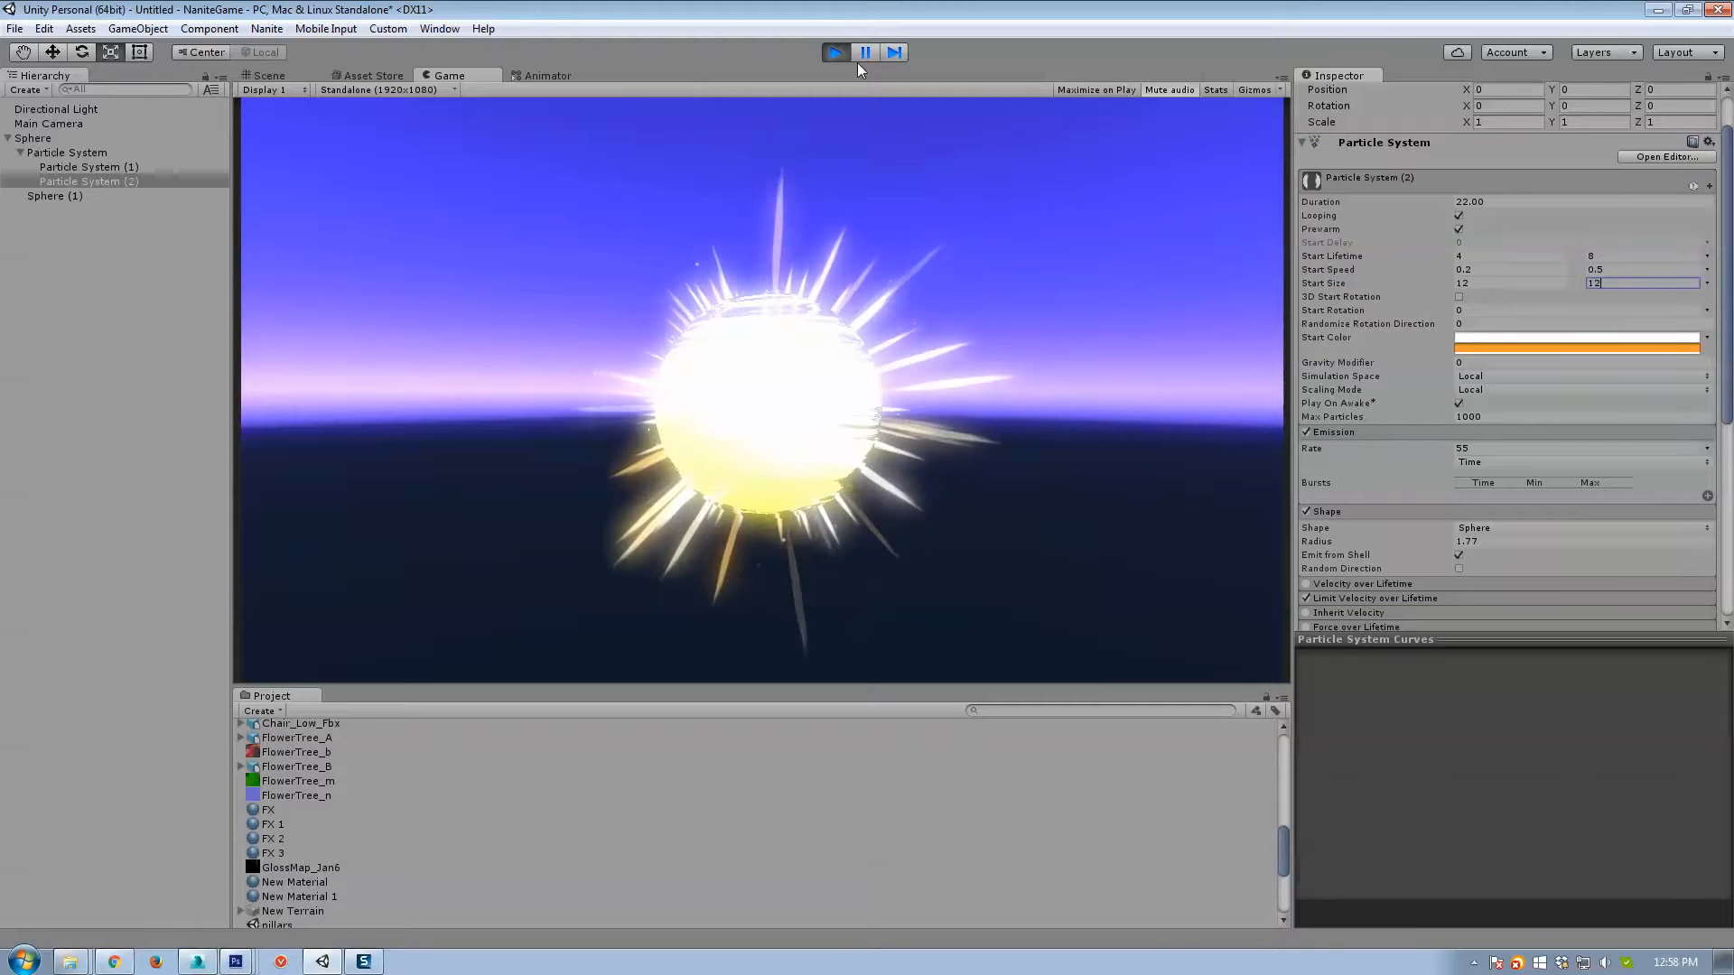
pyautogui.click(836, 52)
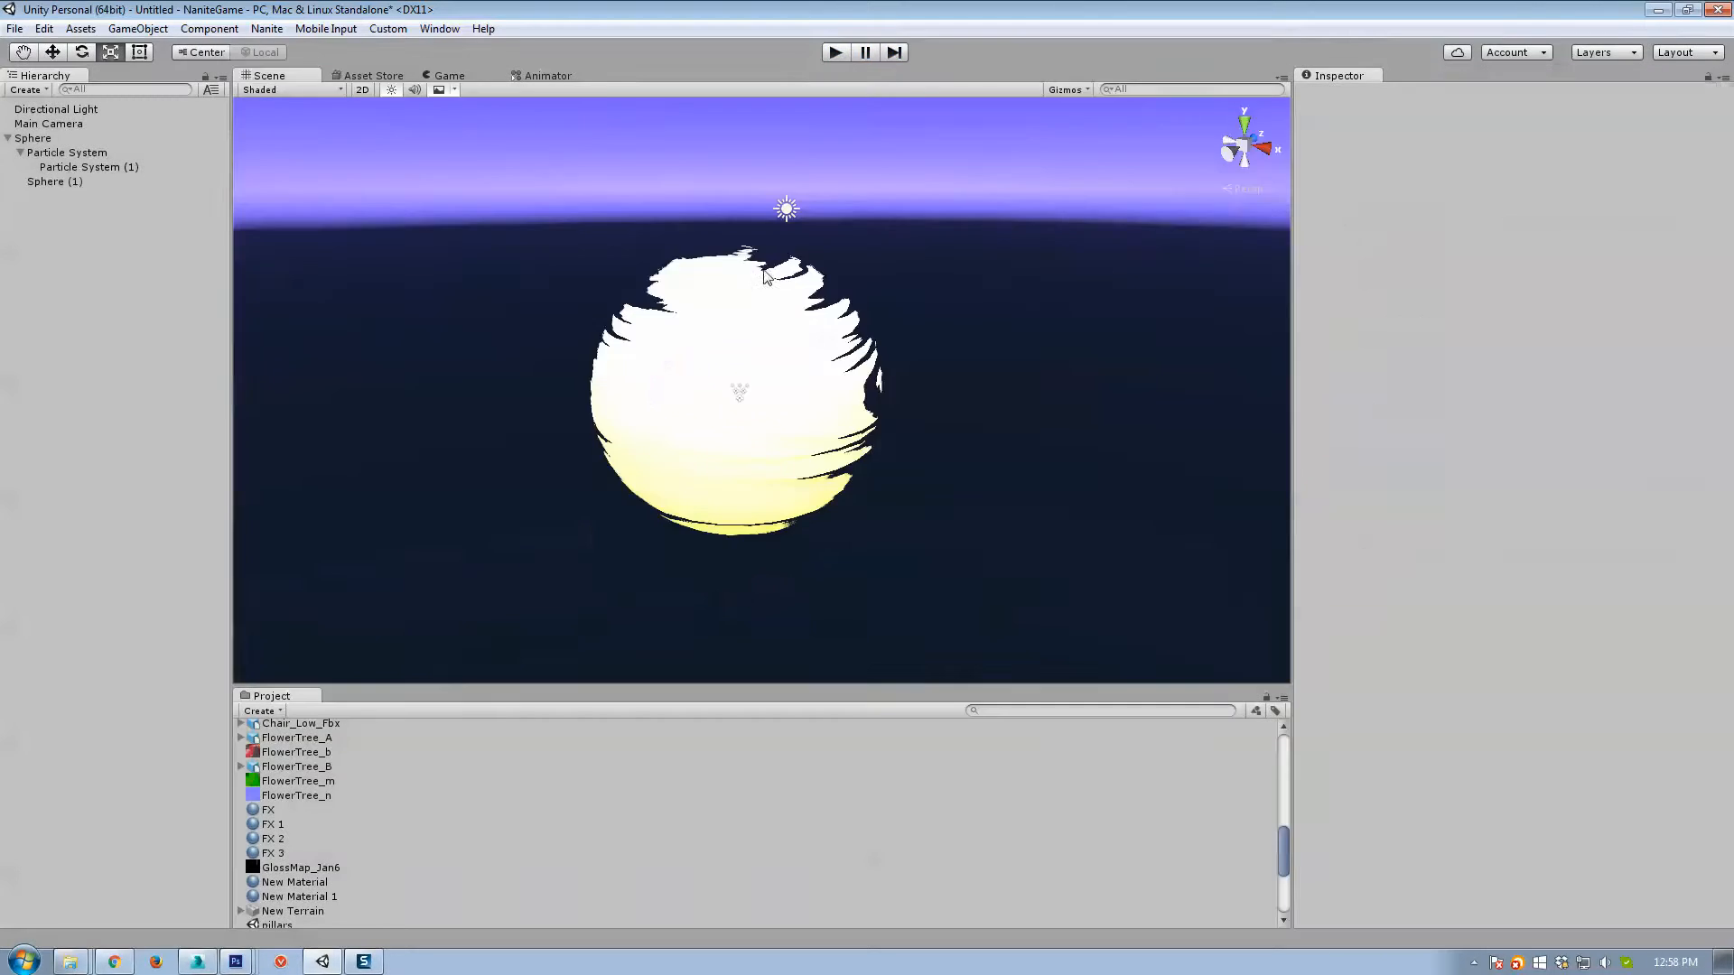
# Duplicate Particle System (1) in edit mode and give the copy a shape Radius of 1.85 with Emit from Shell enabled.
pyautogui.click(74, 165)
pyautogui.hotkey('ctrl', 'd')
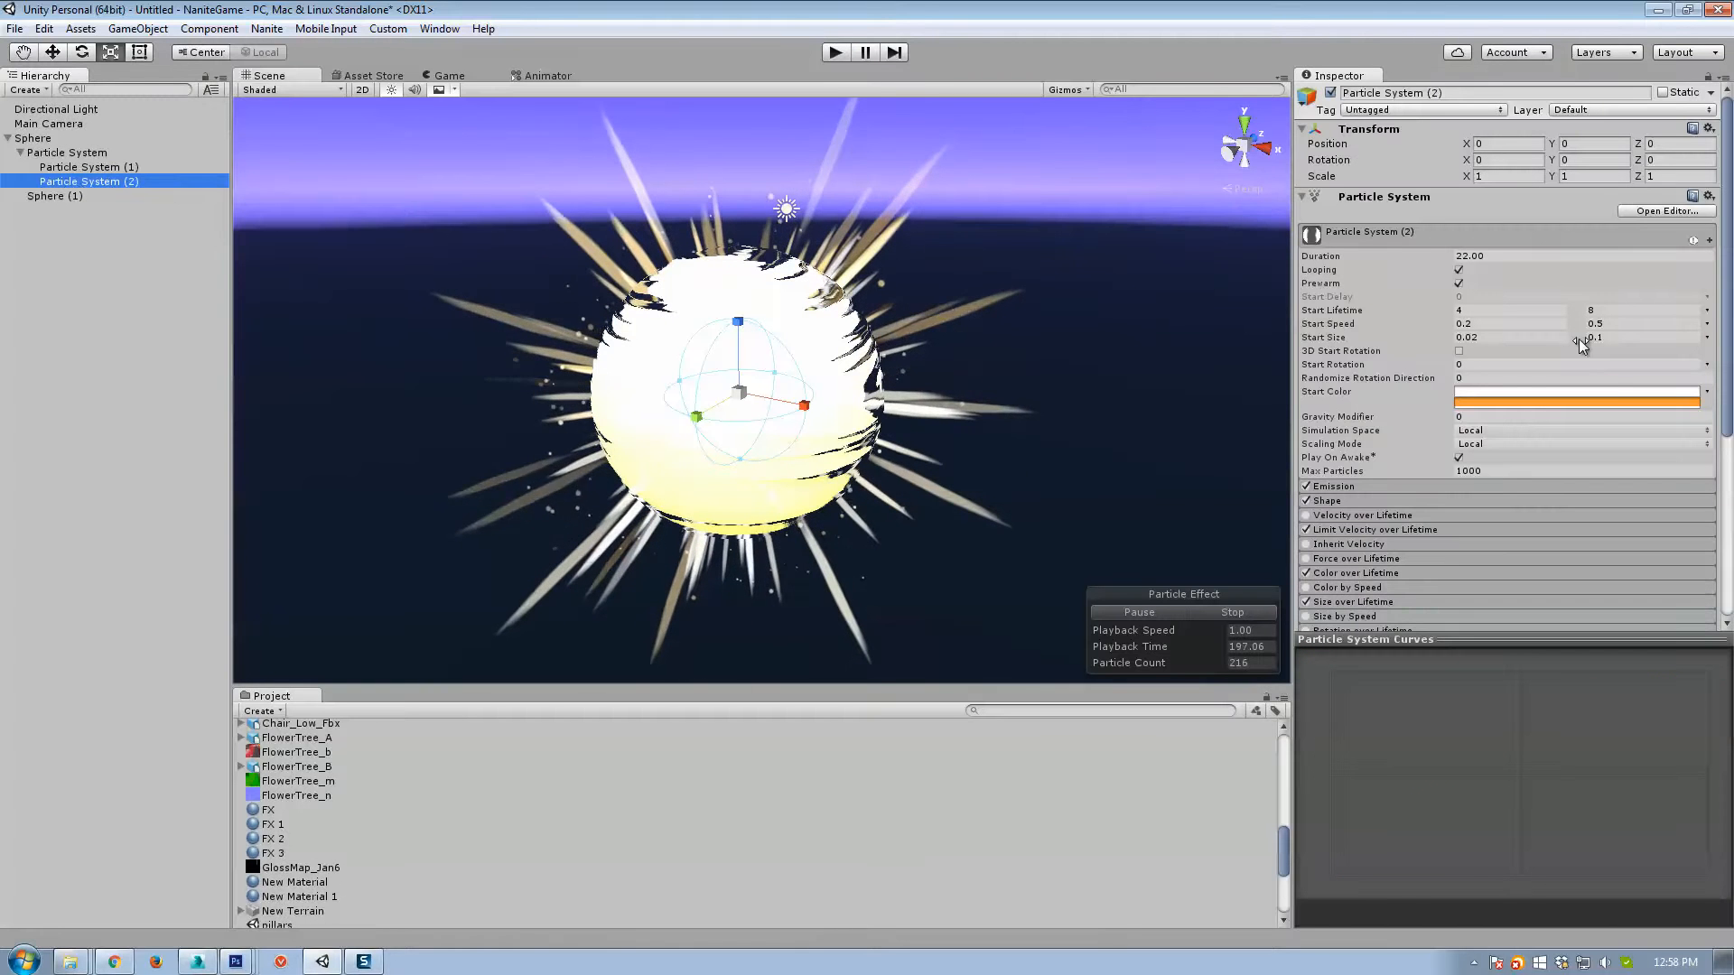
pyautogui.click(1355, 504)
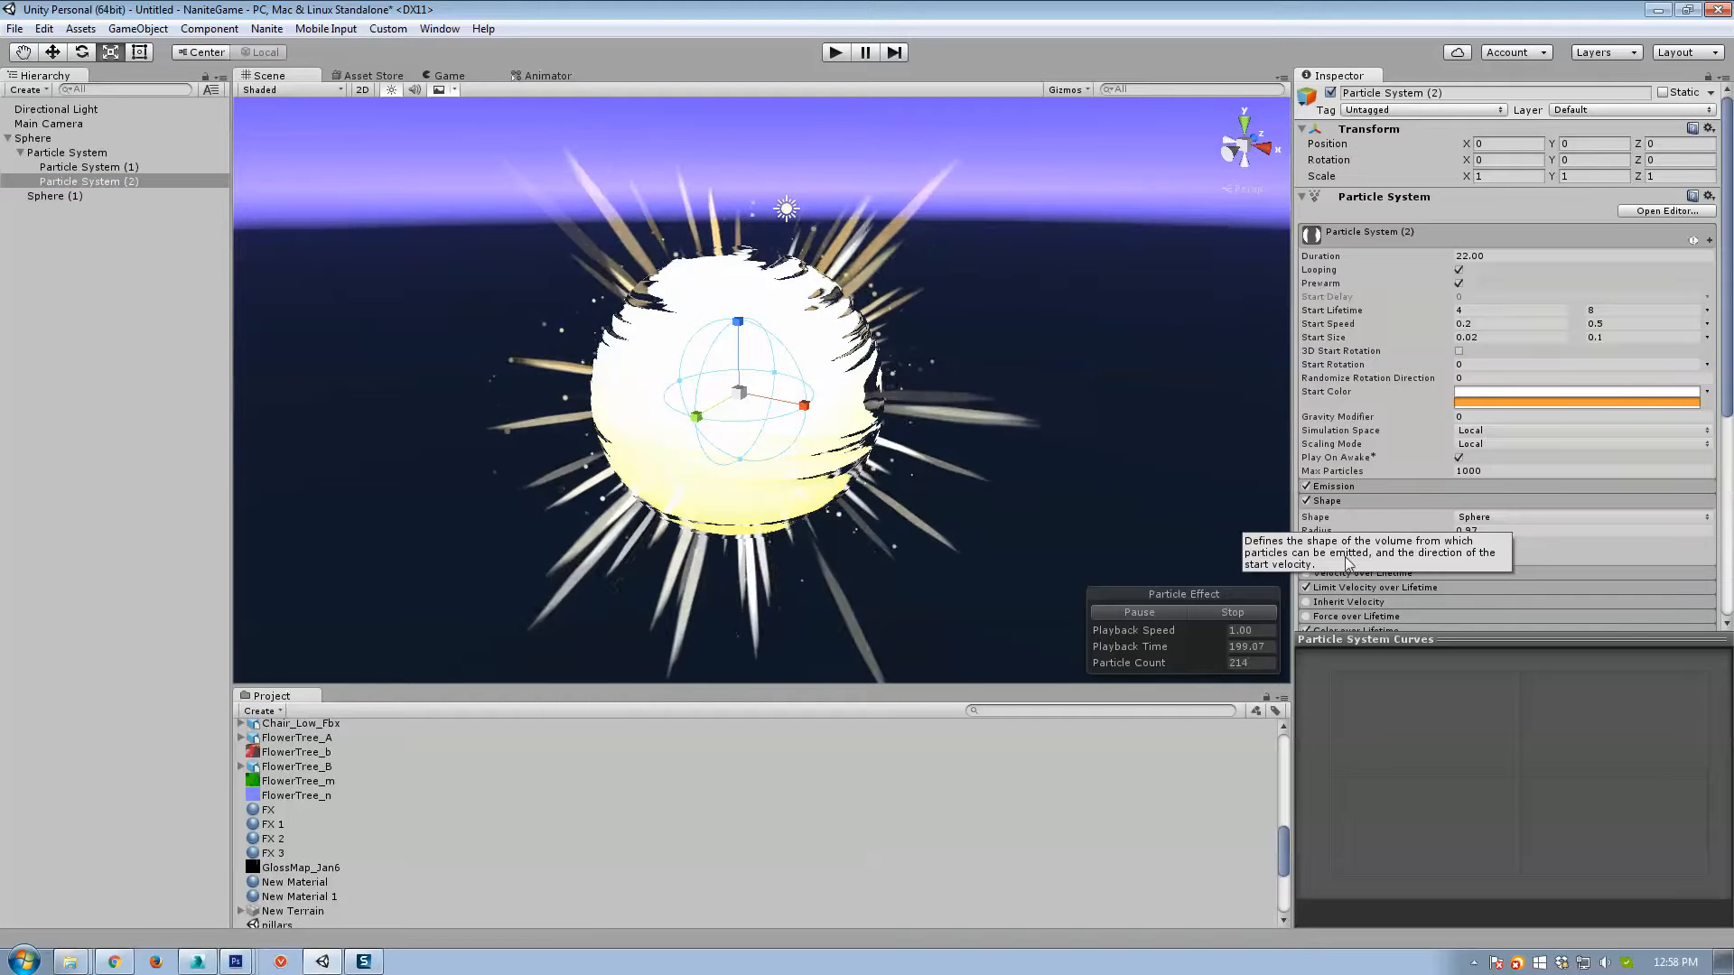
pyautogui.moveTo(1336, 530); pyautogui.dragTo(1421, 520)
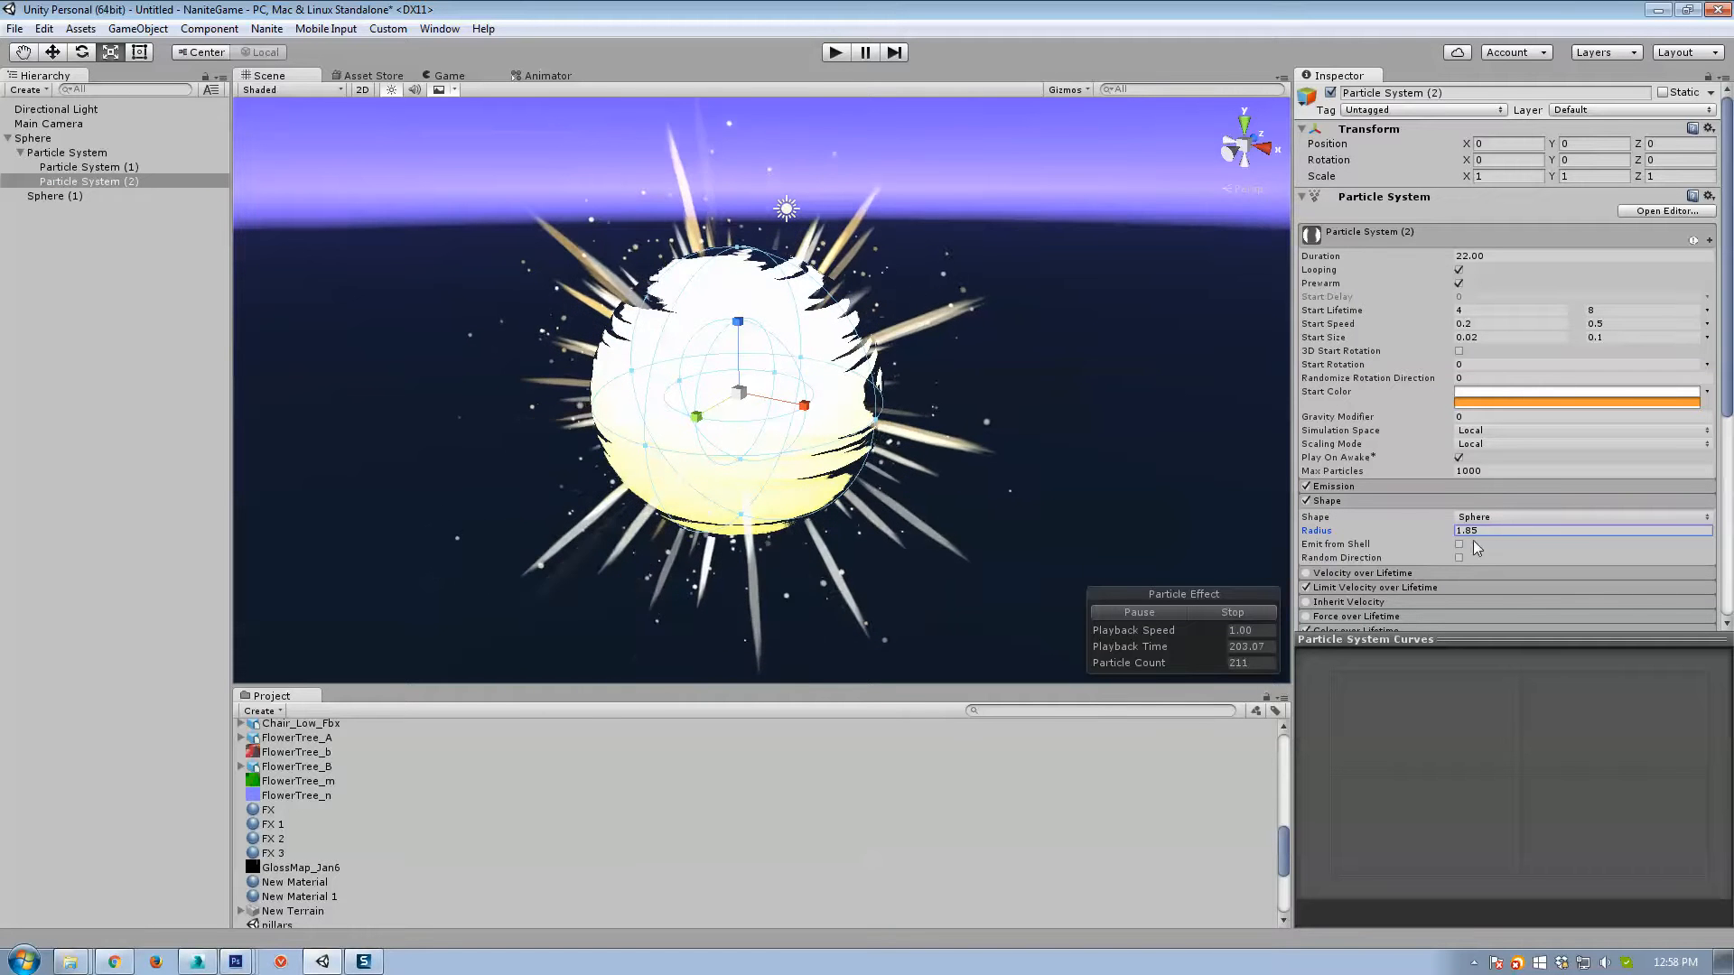
pyautogui.click(1458, 544)
# Set the Start Size range of Particle System (2) to 0.5 and 1.
pyautogui.click(1478, 338)
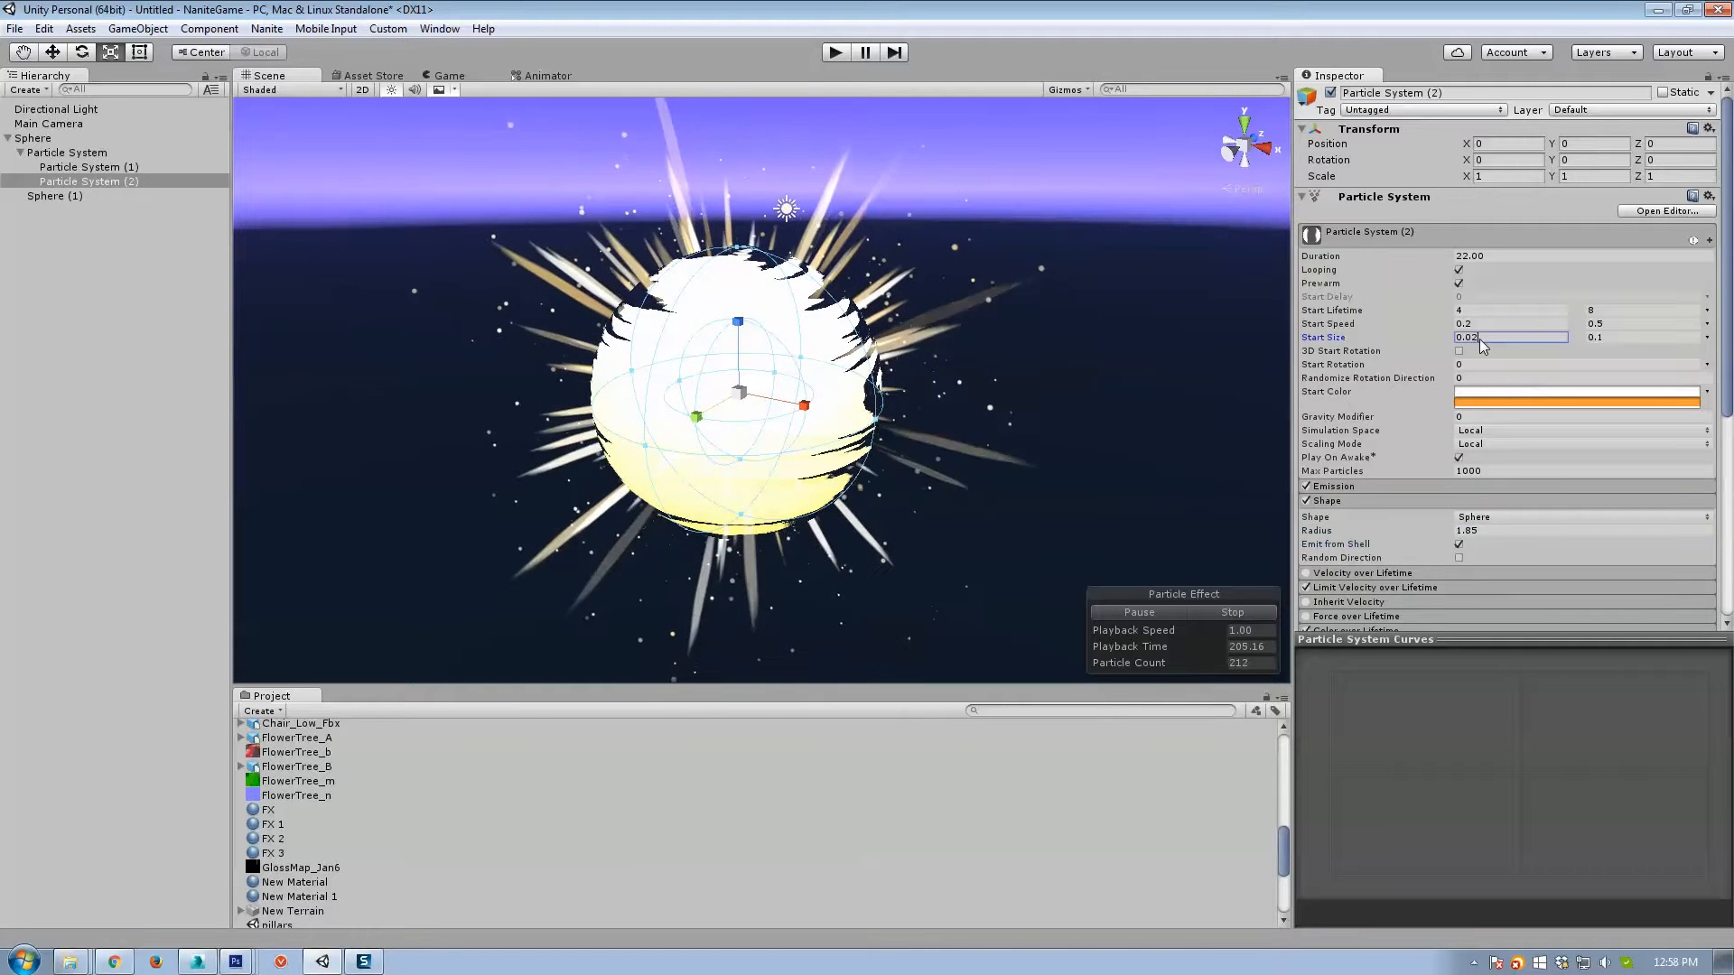
pyautogui.write('1')
pyautogui.click(1618, 338)
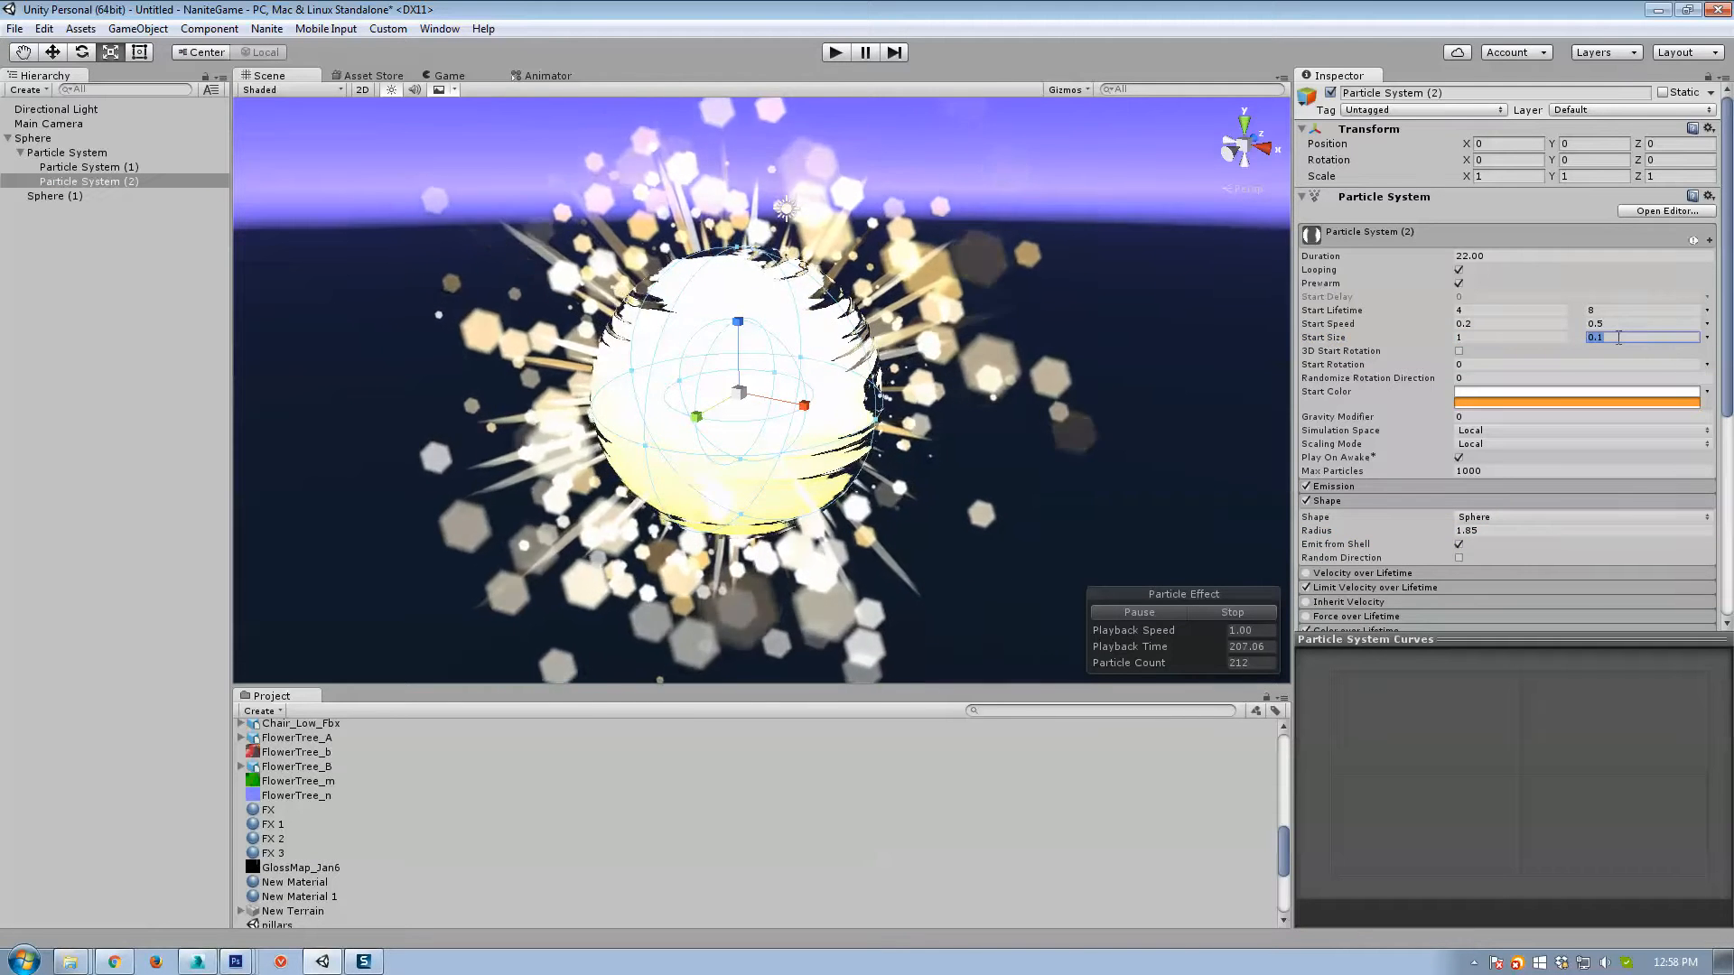
pyautogui.write('1')
pyautogui.click(1516, 336)
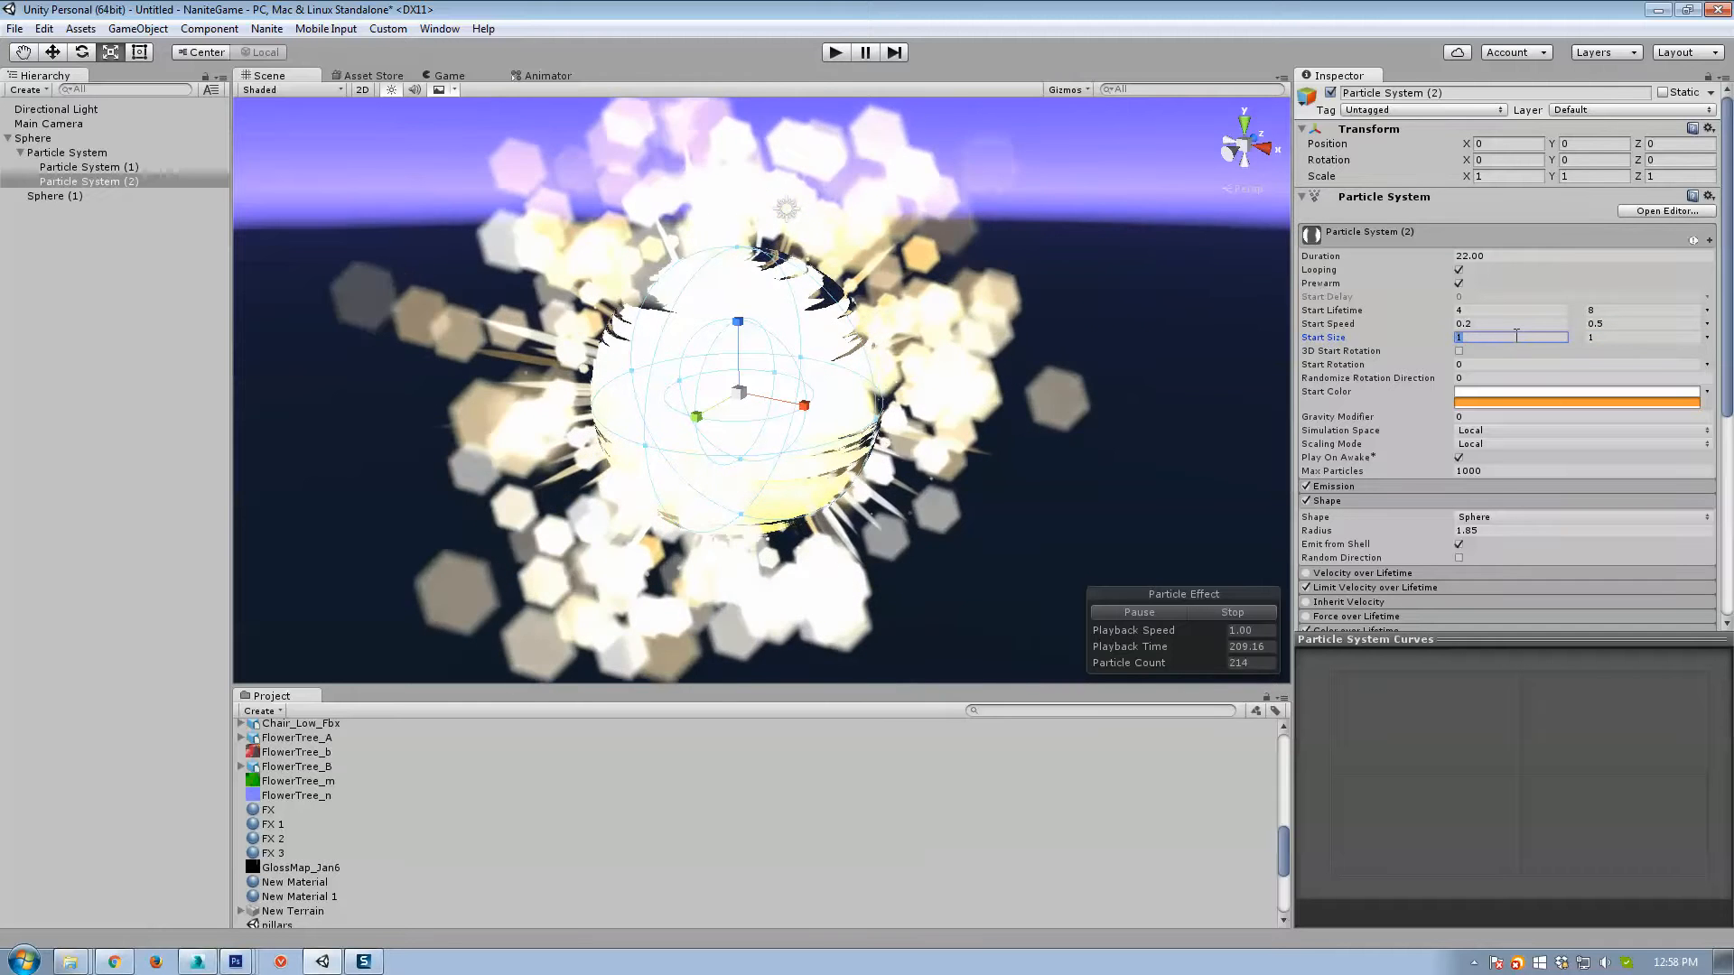
pyautogui.write('0.5')
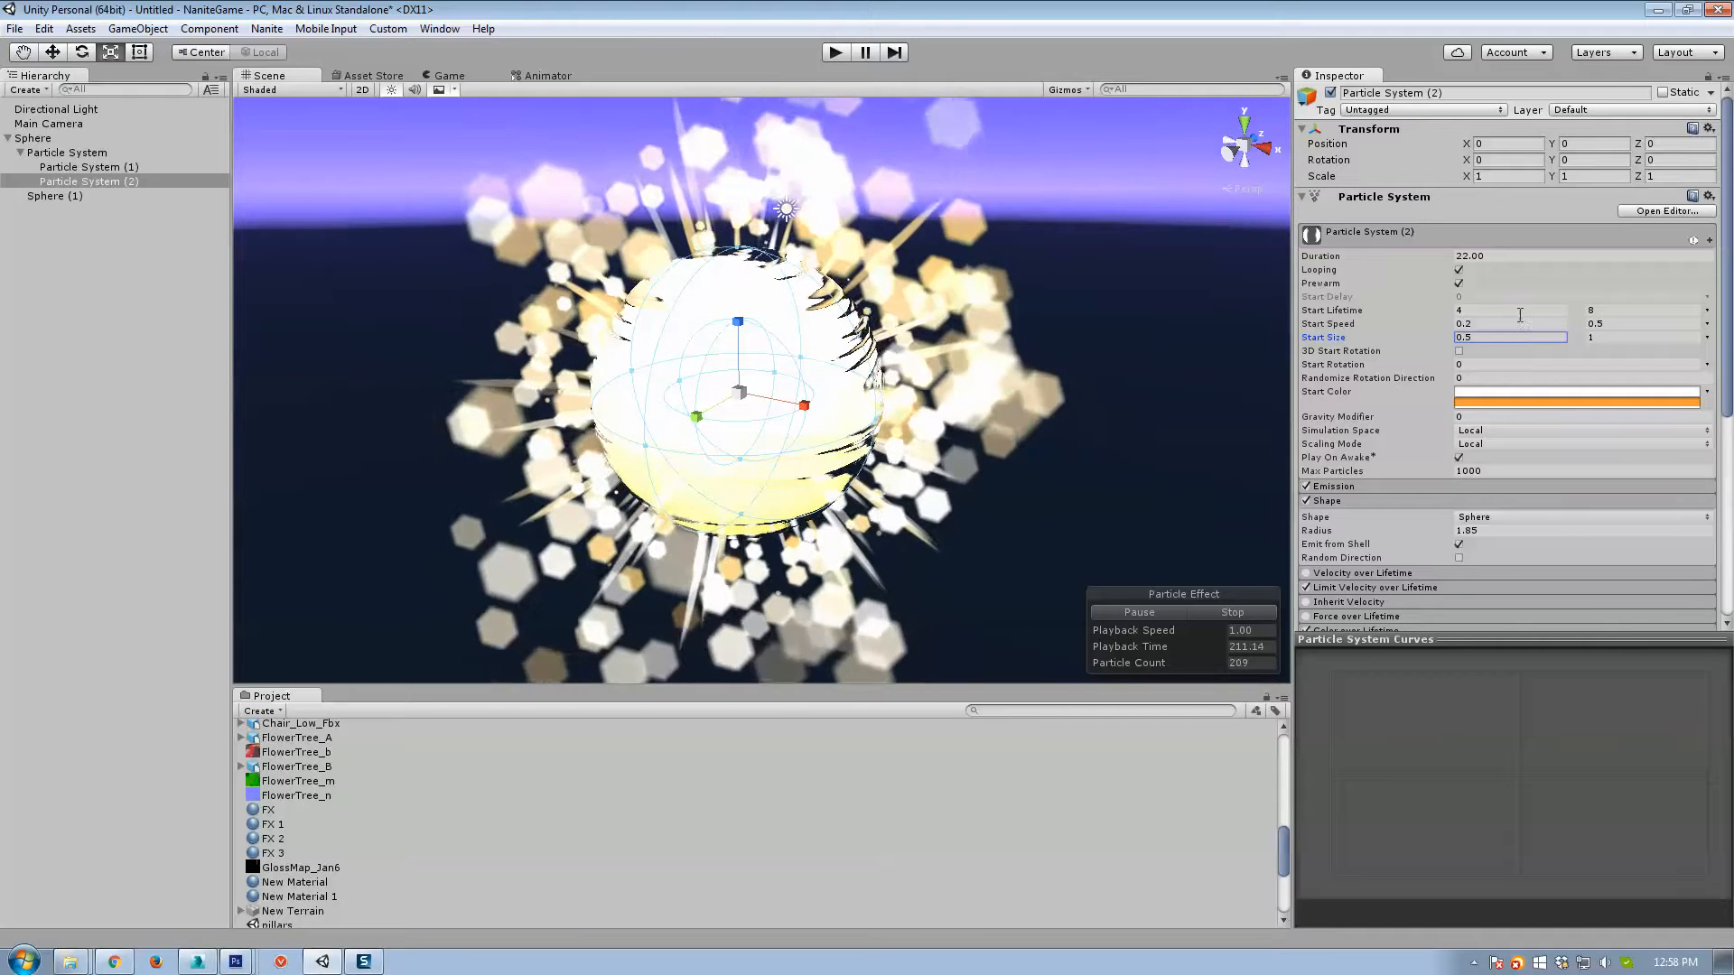
# Set the Start Speed range of Particle System (2) to 0.01 and 0.02, and check the effect in the game view.
pyautogui.click(1486, 326)
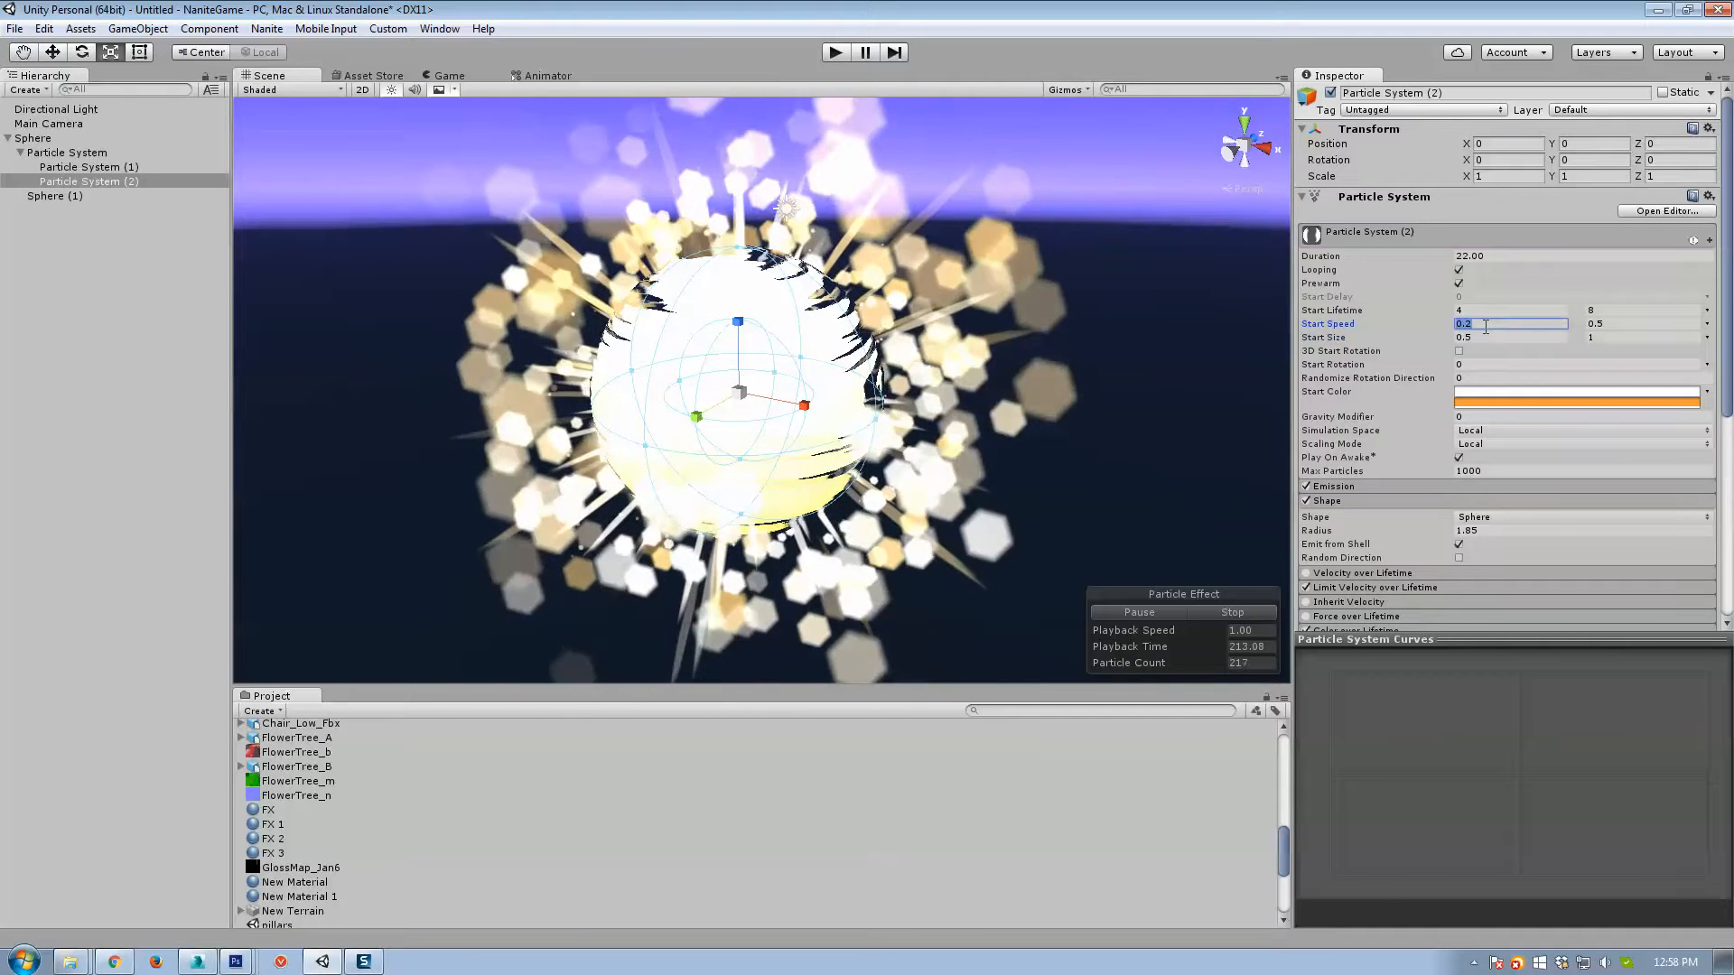
pyautogui.write('.')
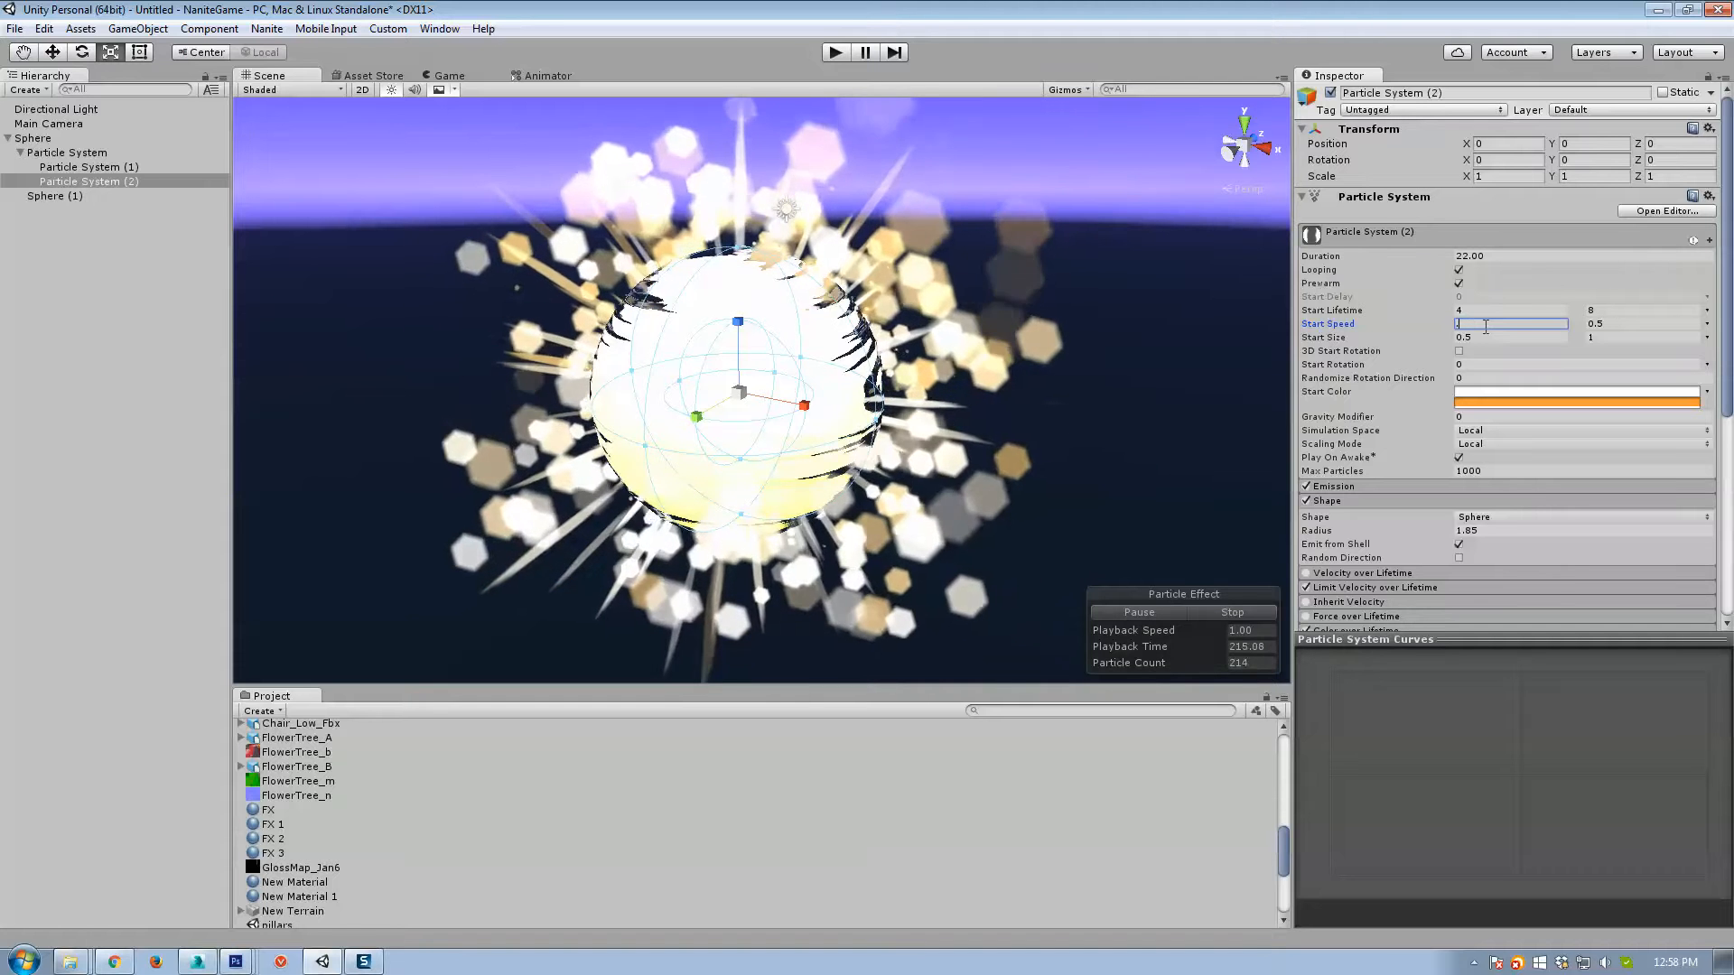
pyautogui.write('01')
pyautogui.press('Tab')
pyautogui.write('.0')
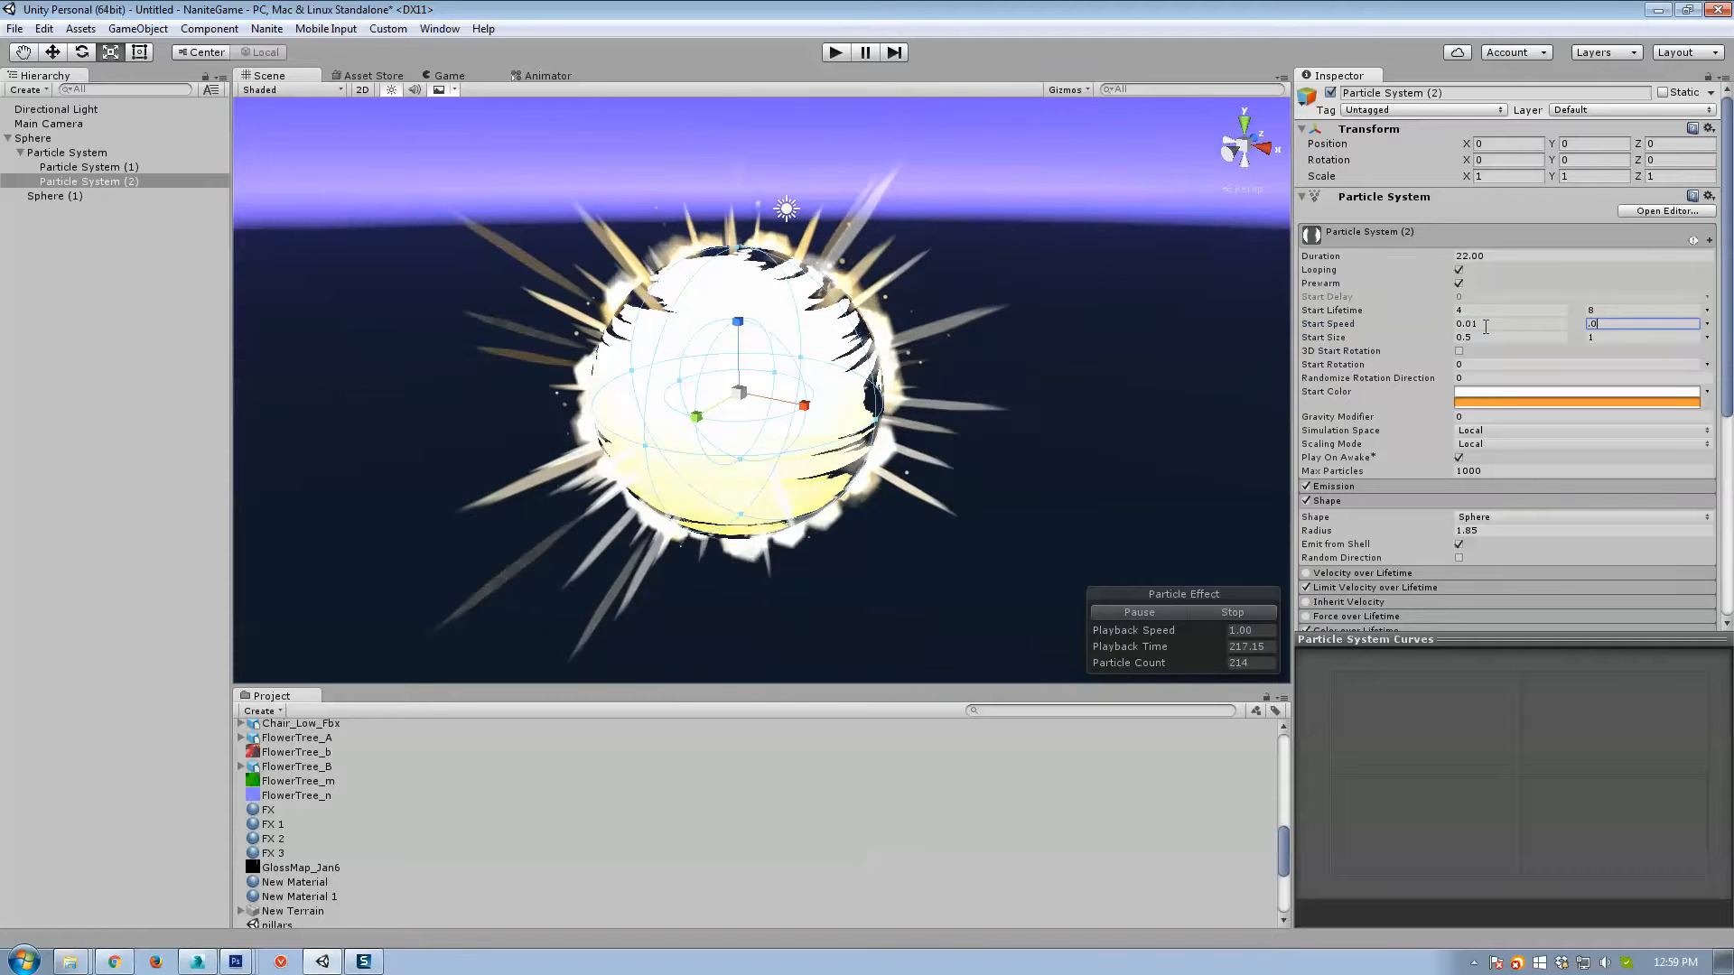
pyautogui.write('2')
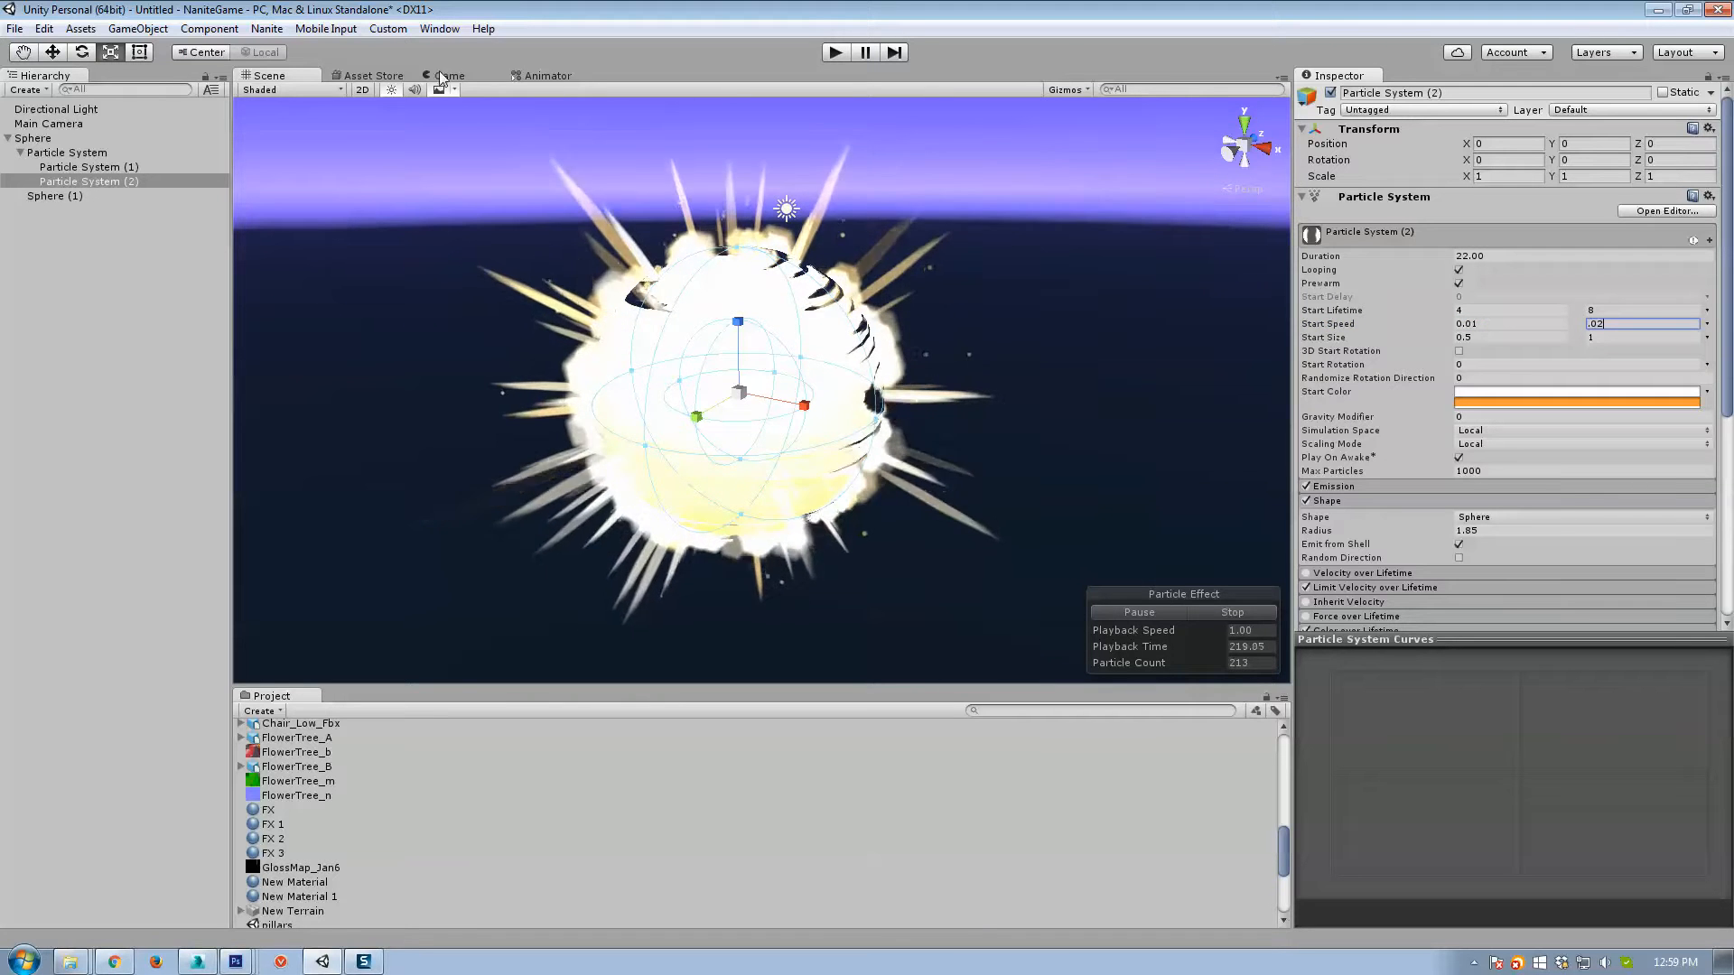
pyautogui.click(442, 75)
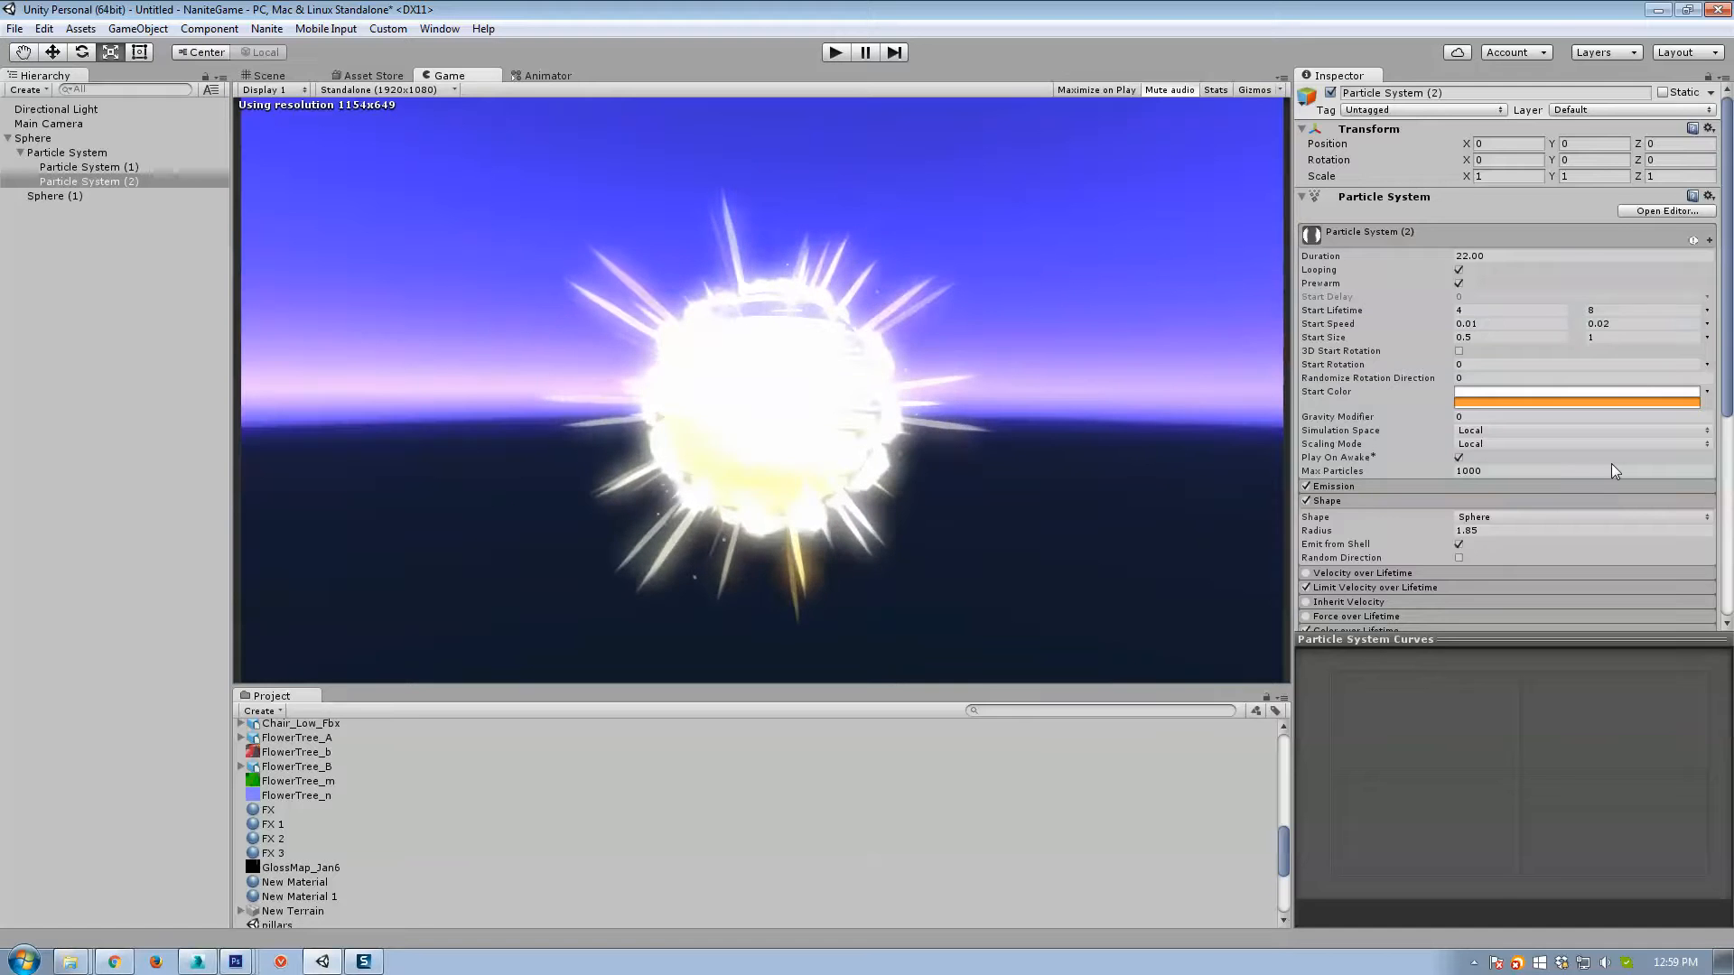
# Duplicate the FX 3 material in the project assets.
pyautogui.scroll(-3, 1613, 469)
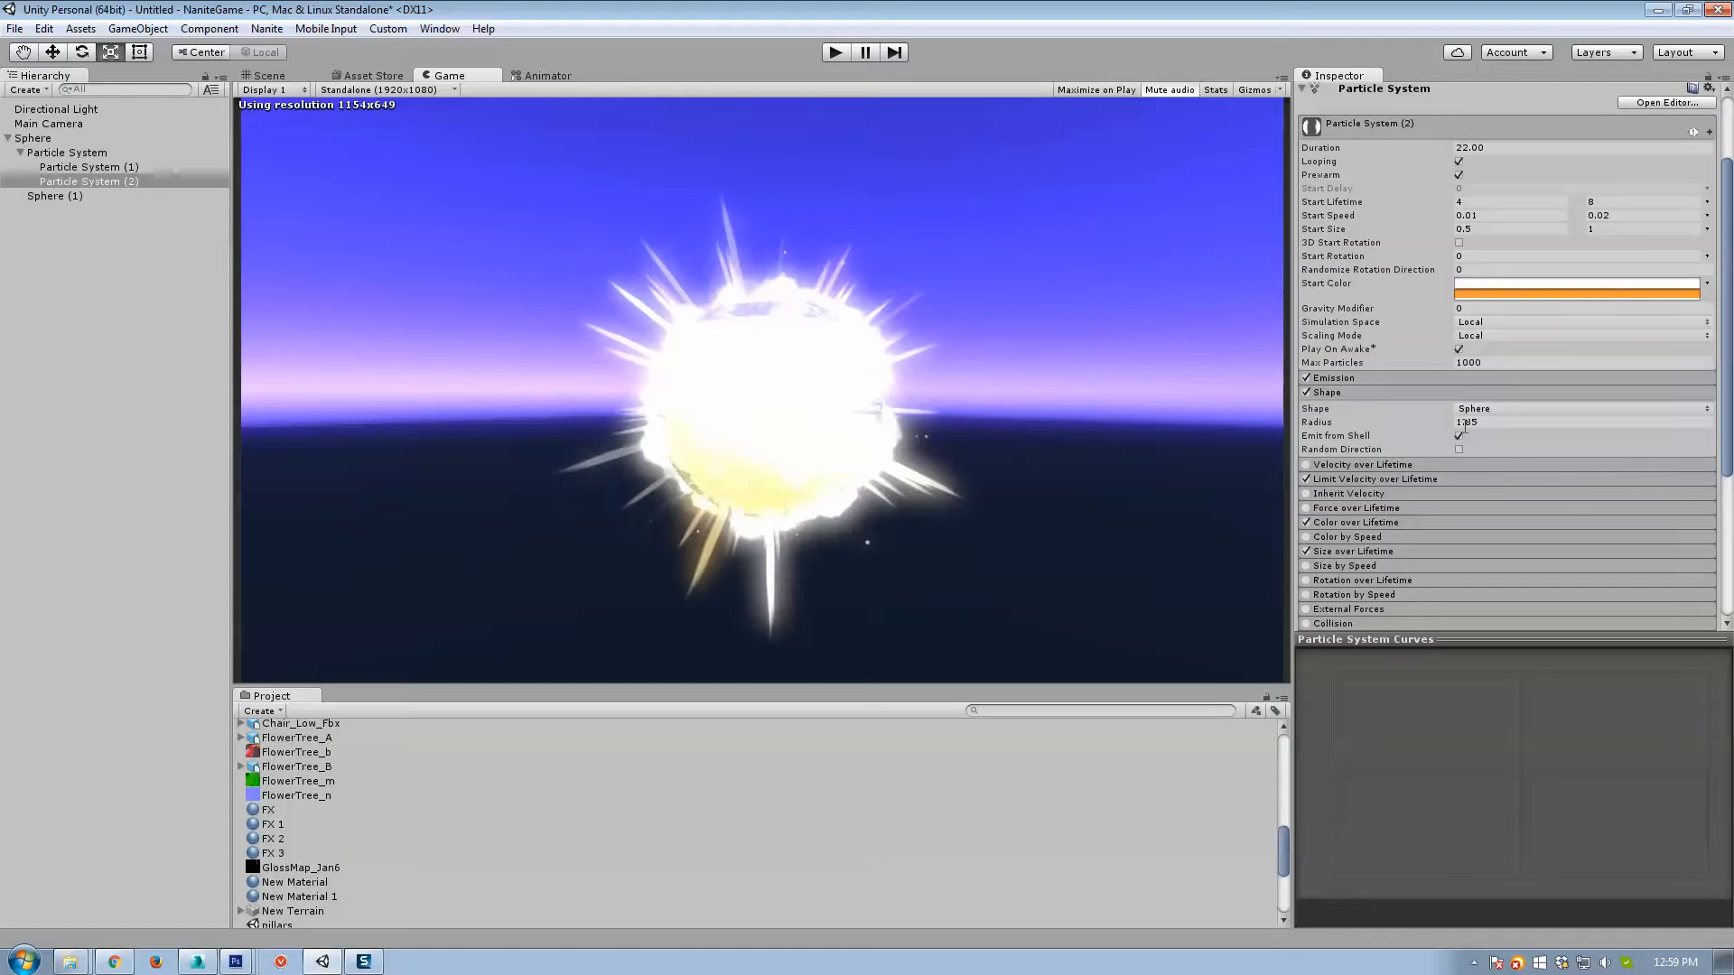
pyautogui.scroll(-6, 1546, 481)
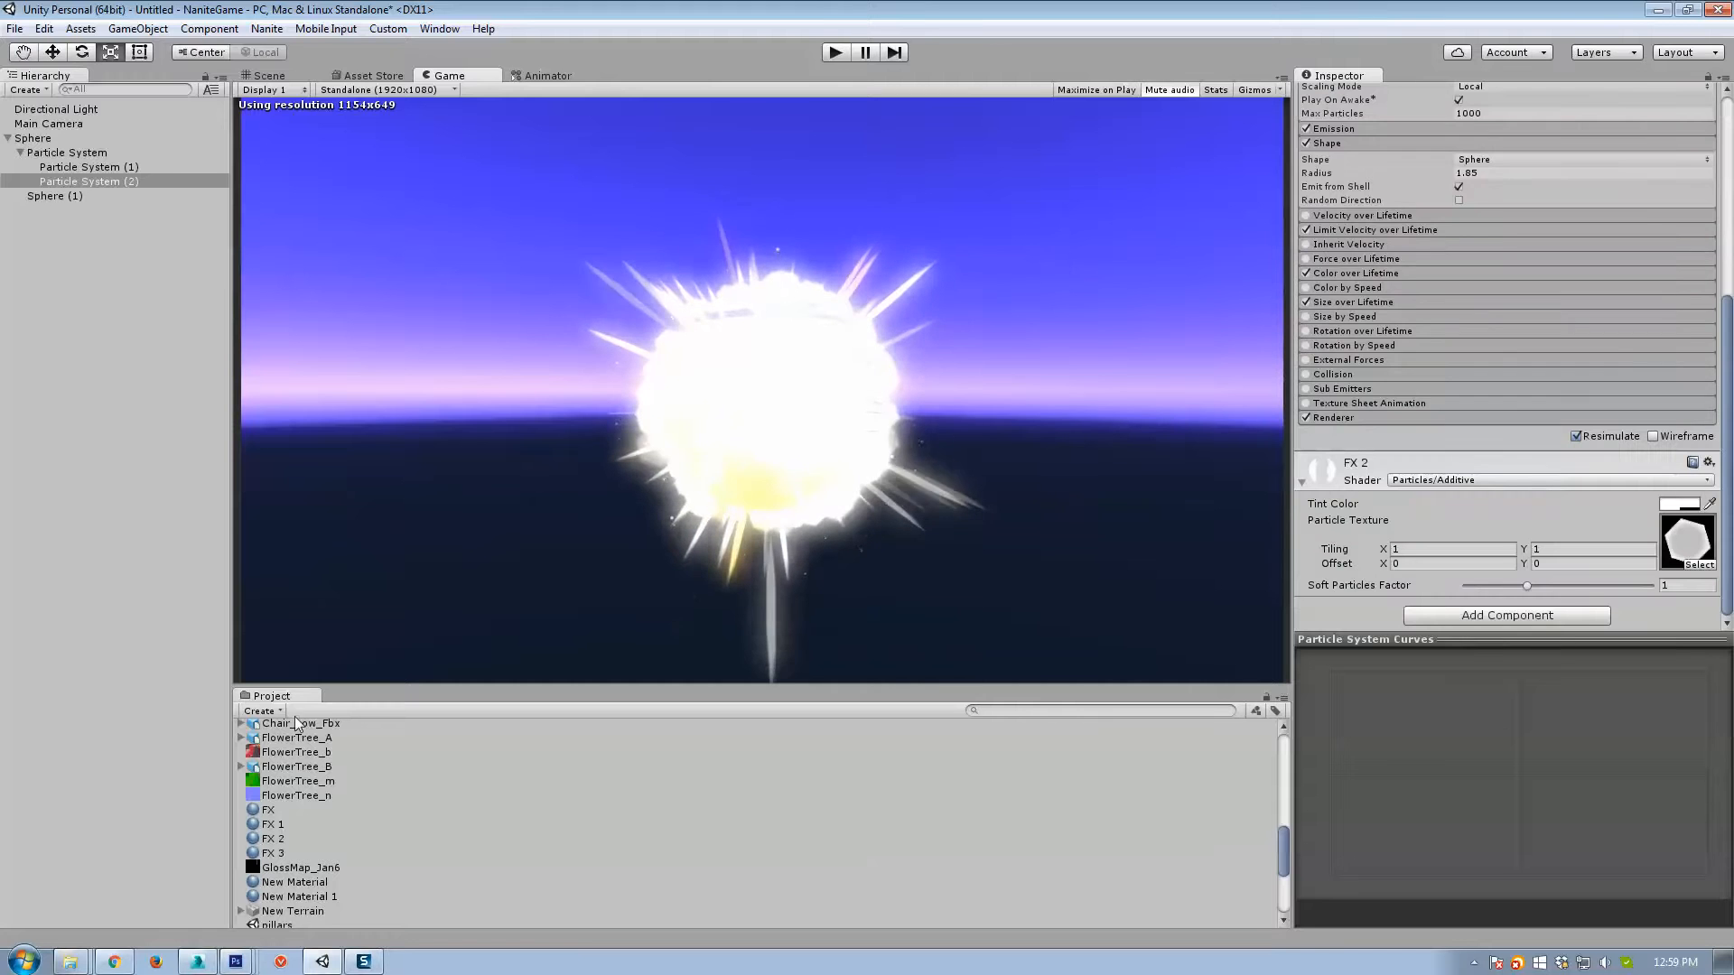
pyautogui.click(273, 853)
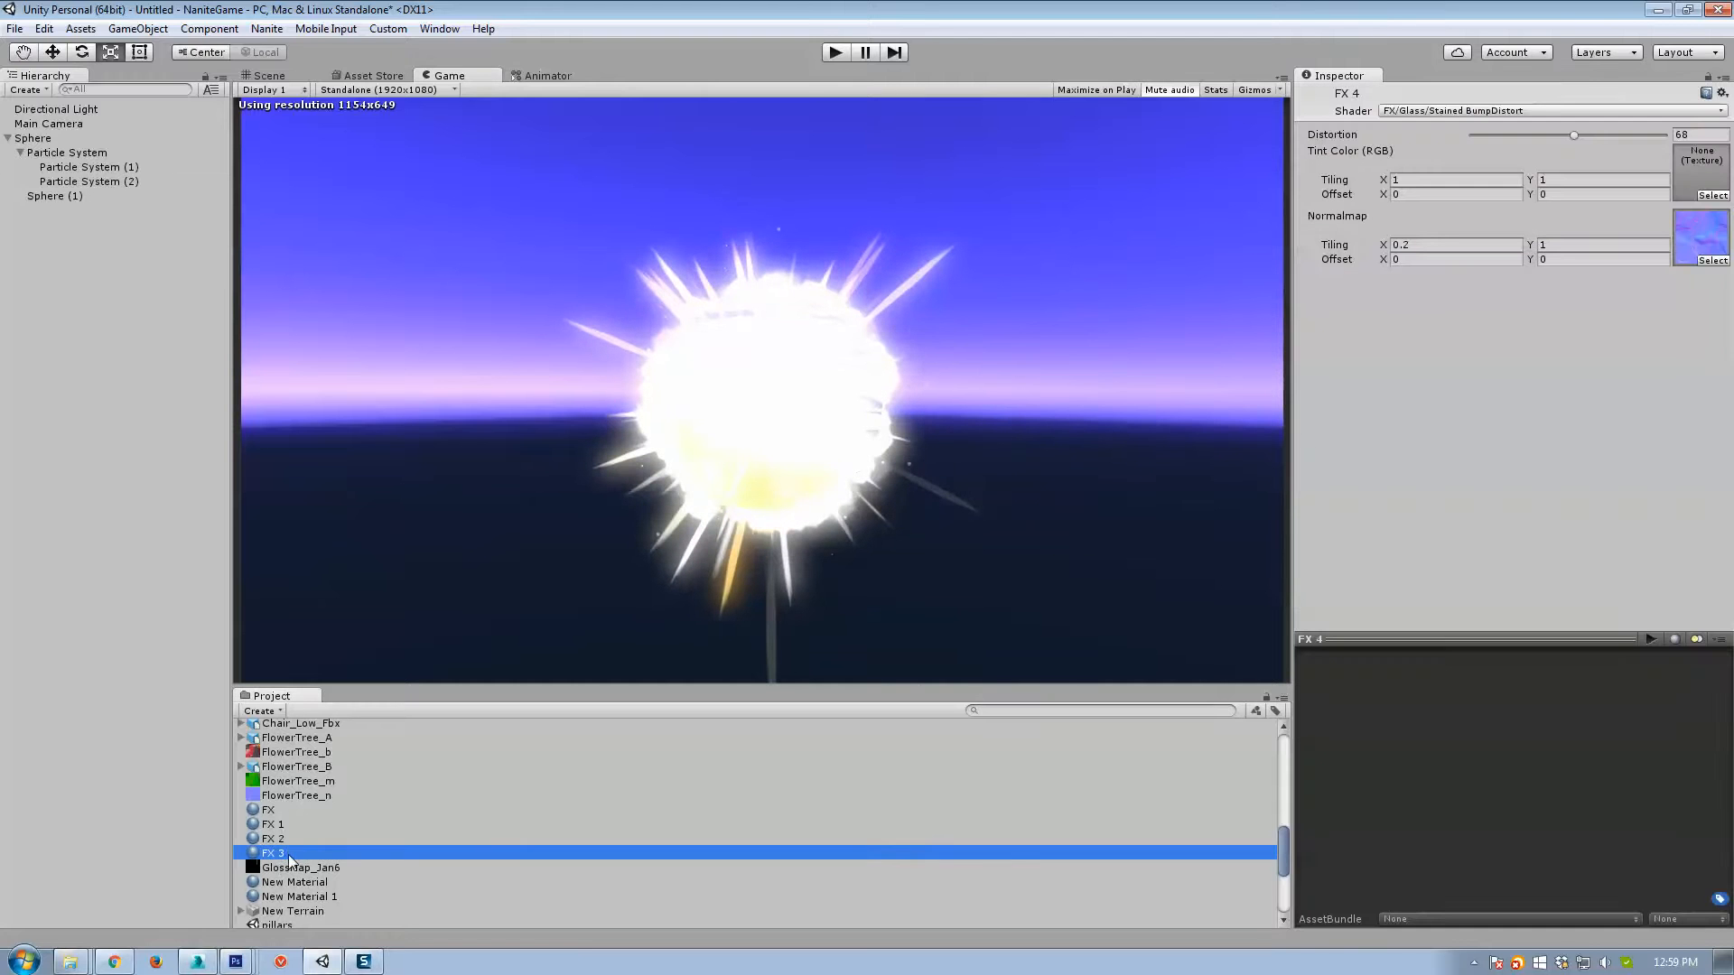
# Assign the FX 4 material to the renderer of Particle System (2).
pyautogui.click(63, 191)
pyautogui.click(67, 182)
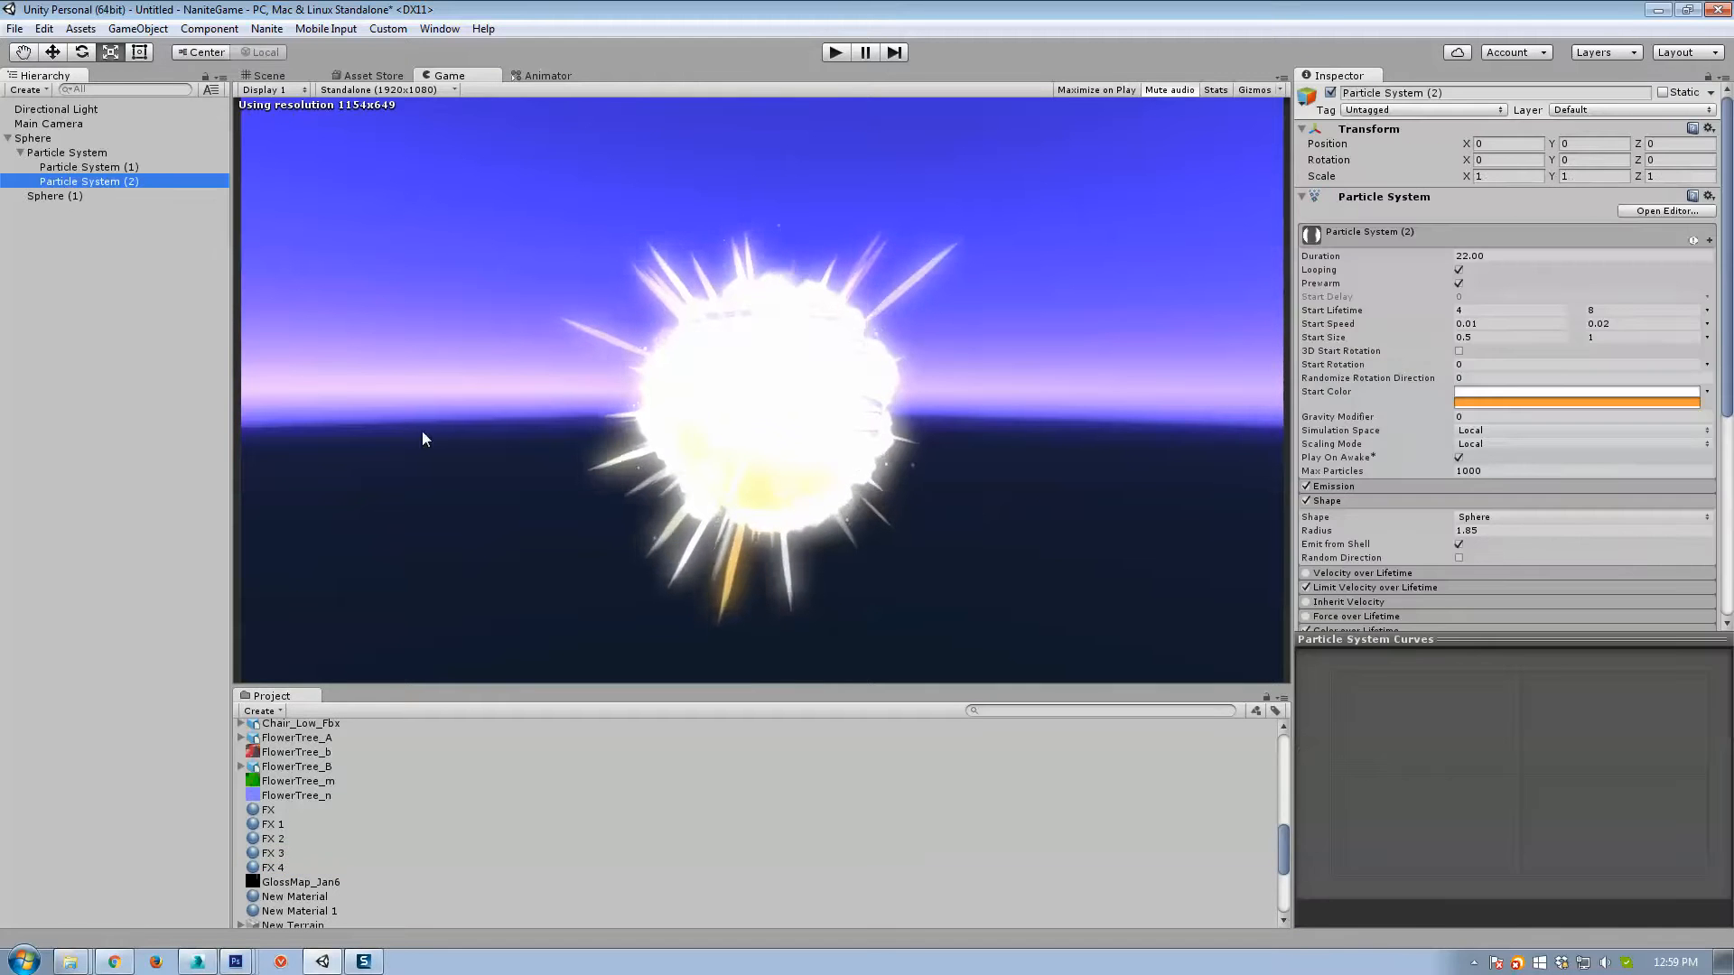
pyautogui.scroll(-10, 1459, 540)
pyautogui.click(1343, 419)
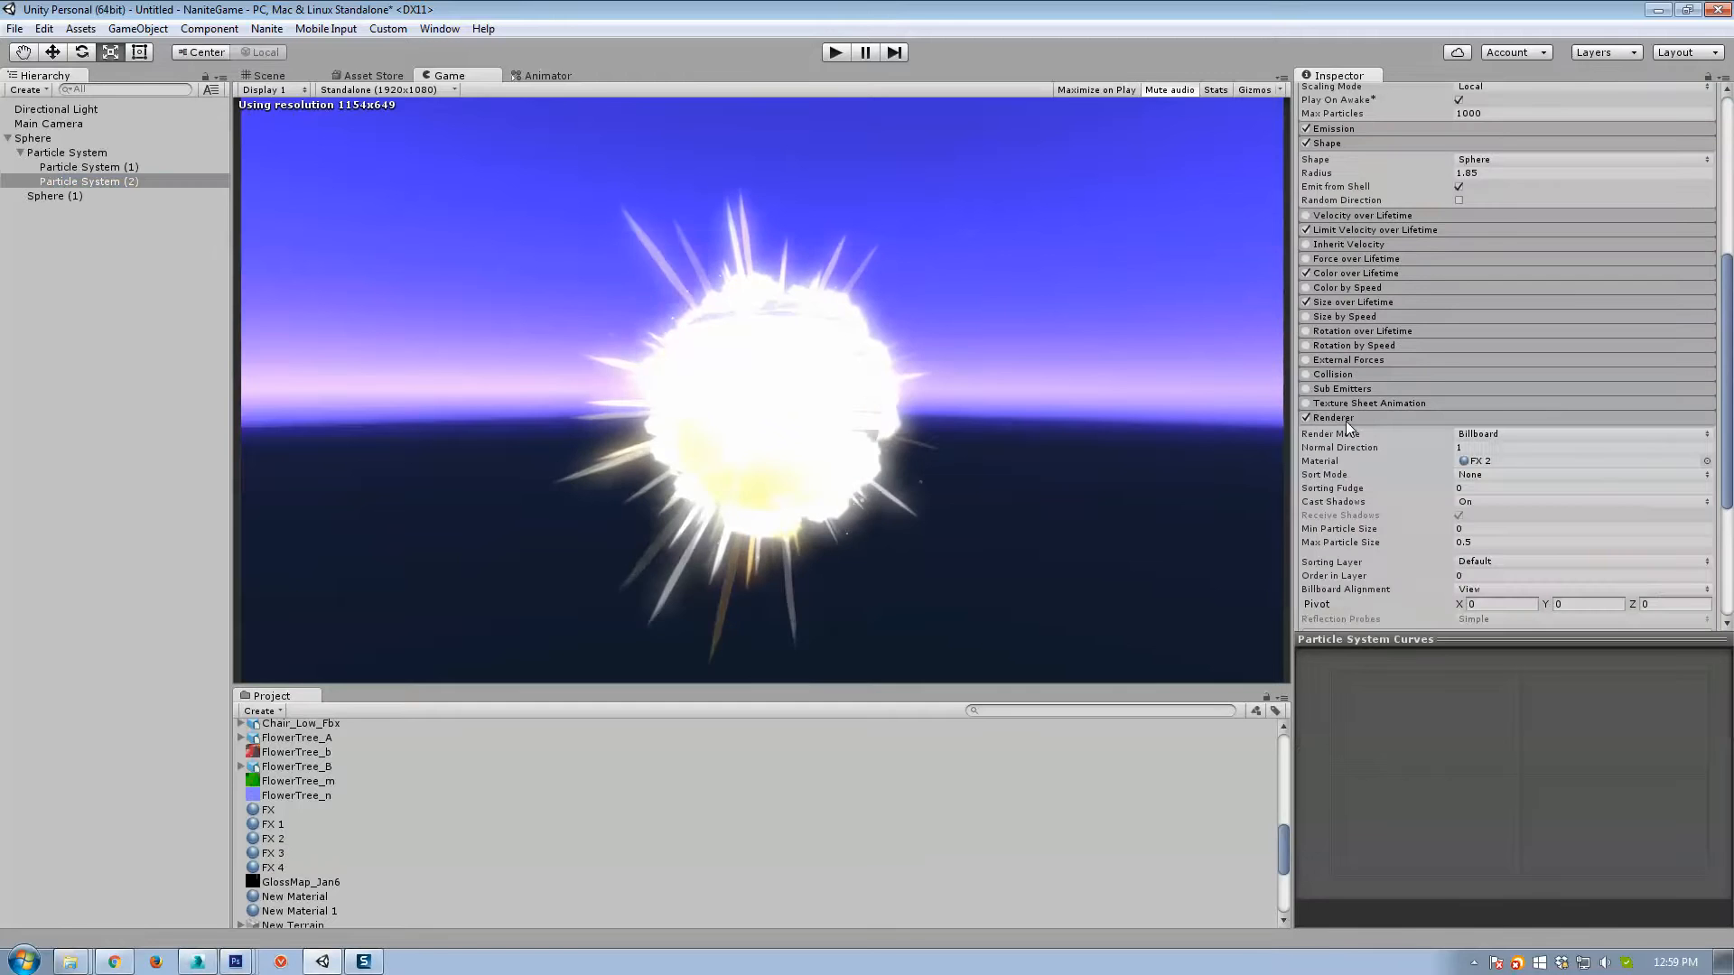
pyautogui.moveTo(280, 855); pyautogui.dragTo(1491, 467)
pyautogui.scroll(-3, 1624, 518)
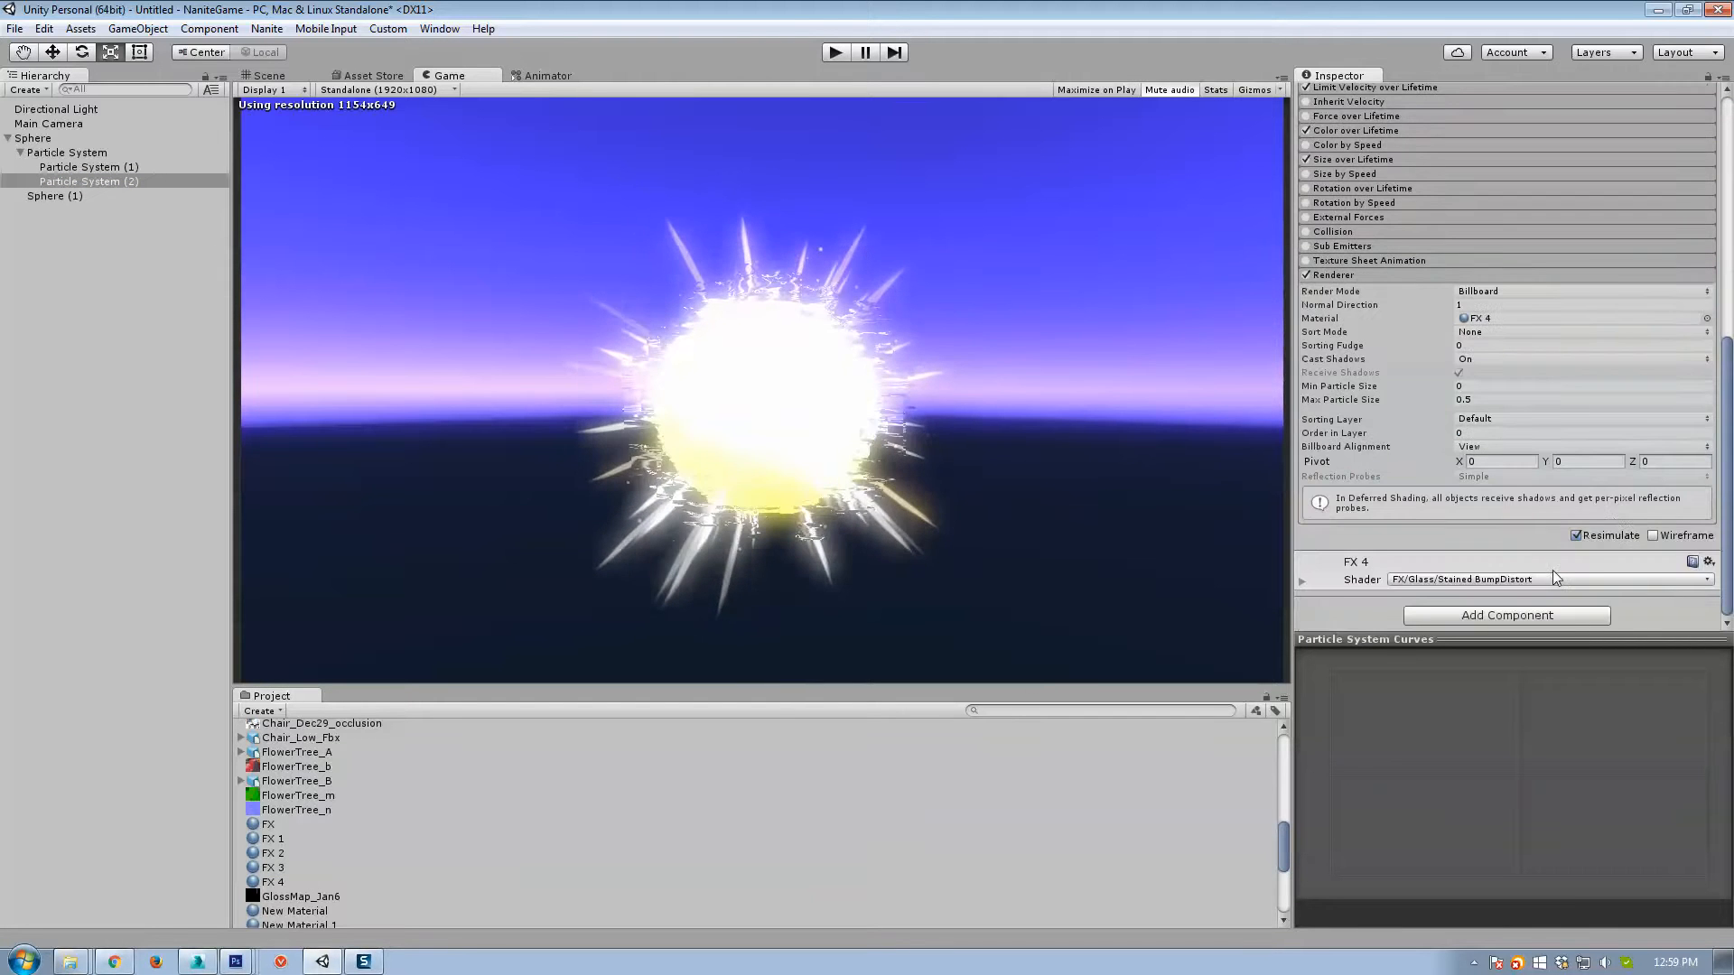
# Switch the FX 4 material to the Particles/Additive shader and use the Light texture as its particle texture.
pyautogui.scroll(-3, 1589, 564)
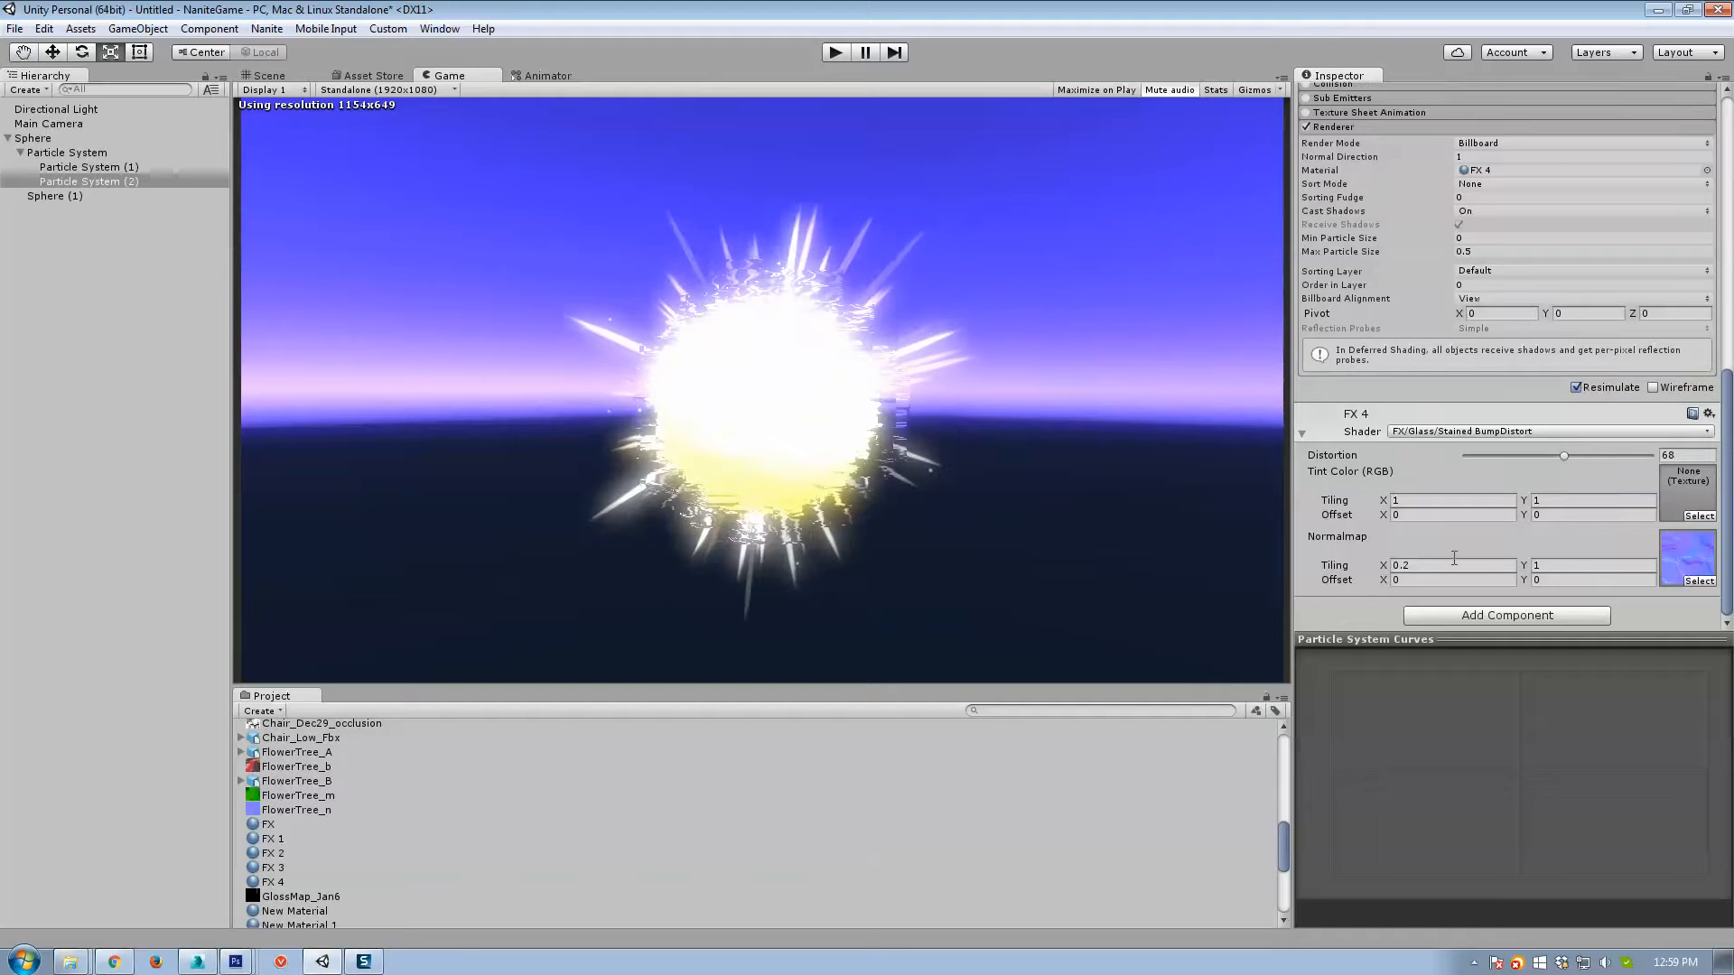
pyautogui.click(1562, 433)
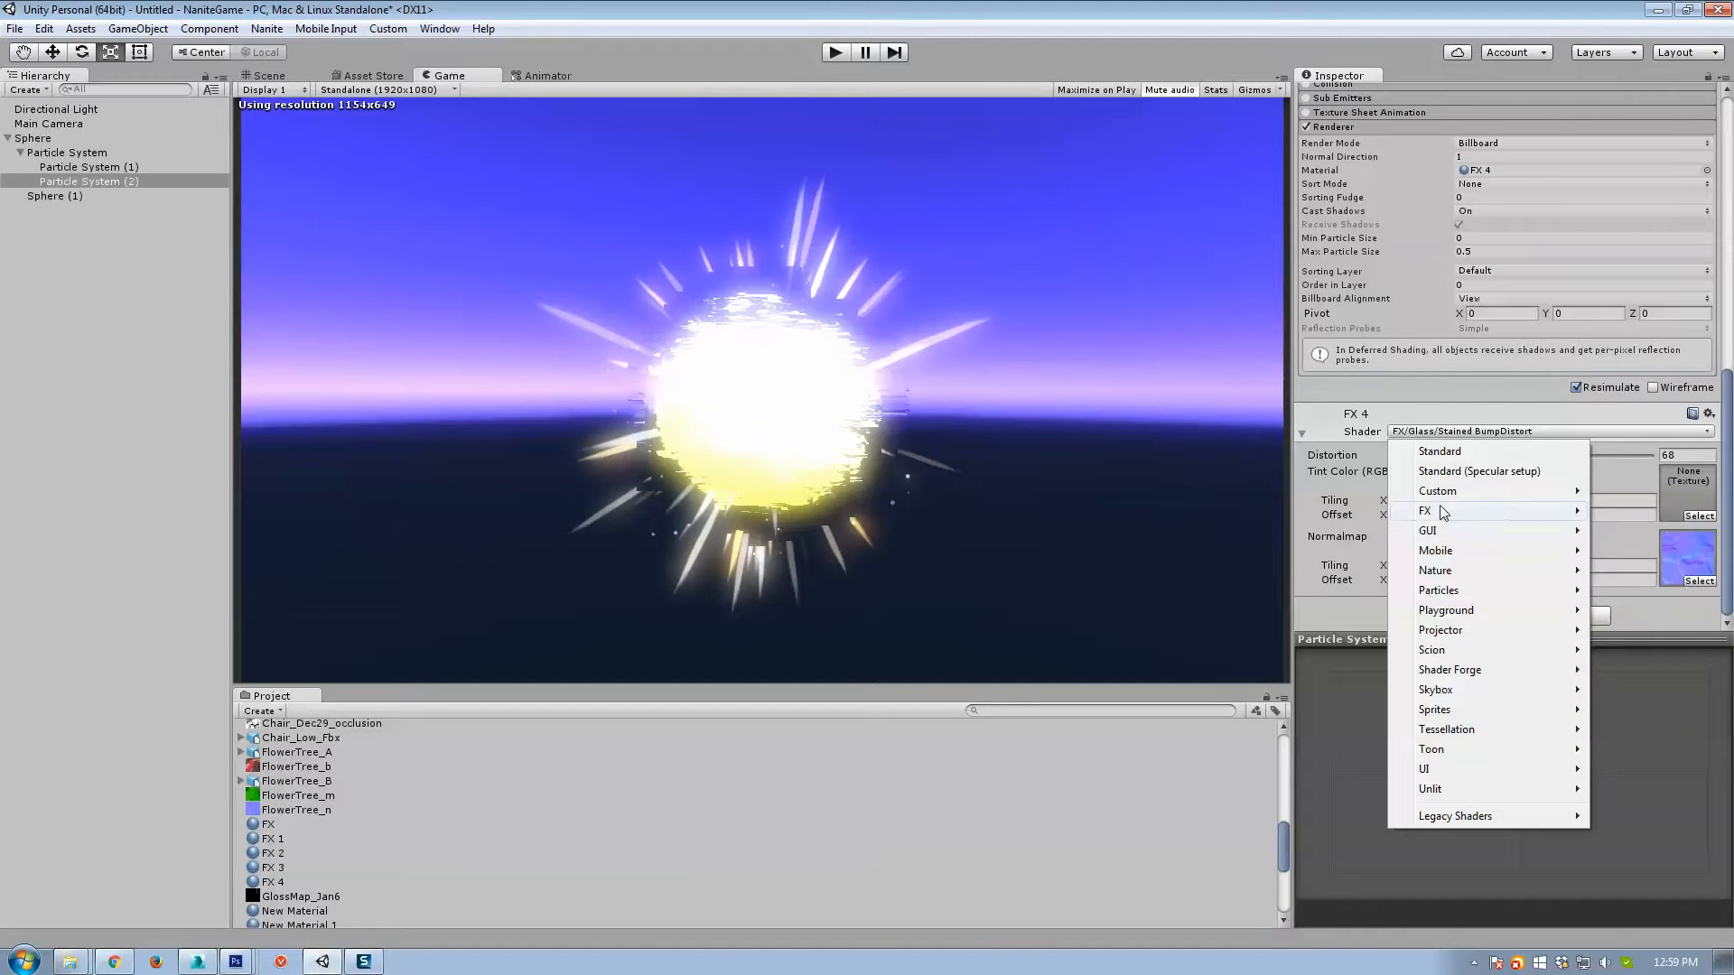
pyautogui.moveTo(1447, 593)
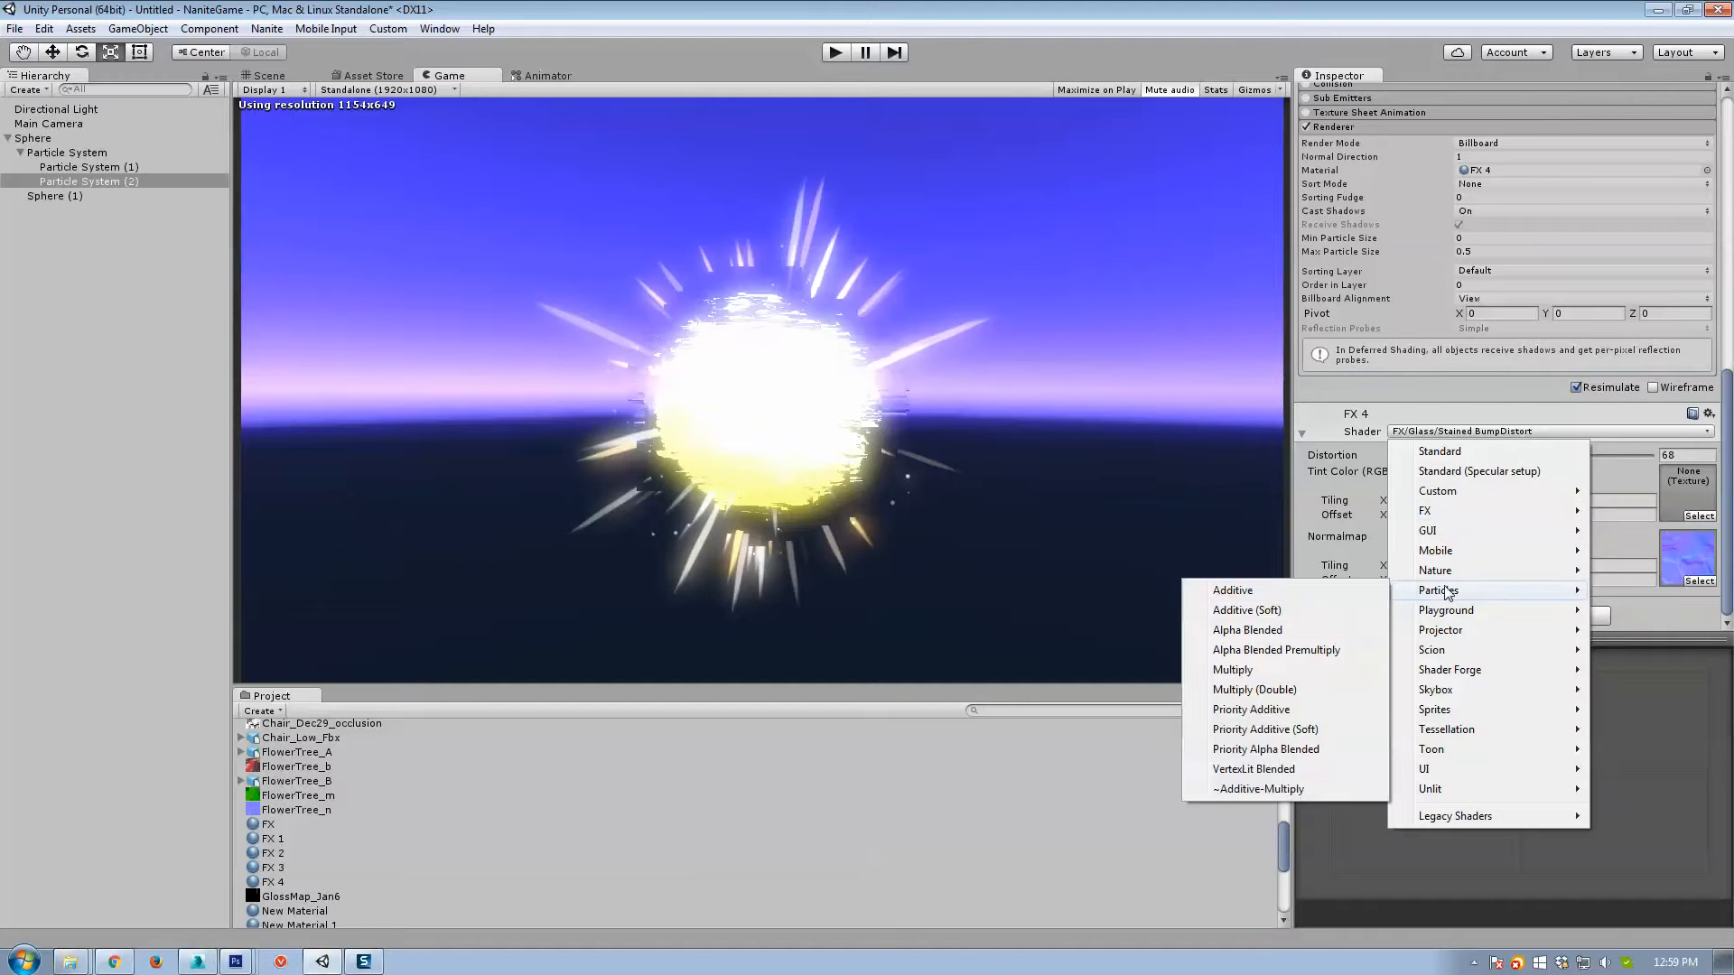
pyautogui.click(1243, 598)
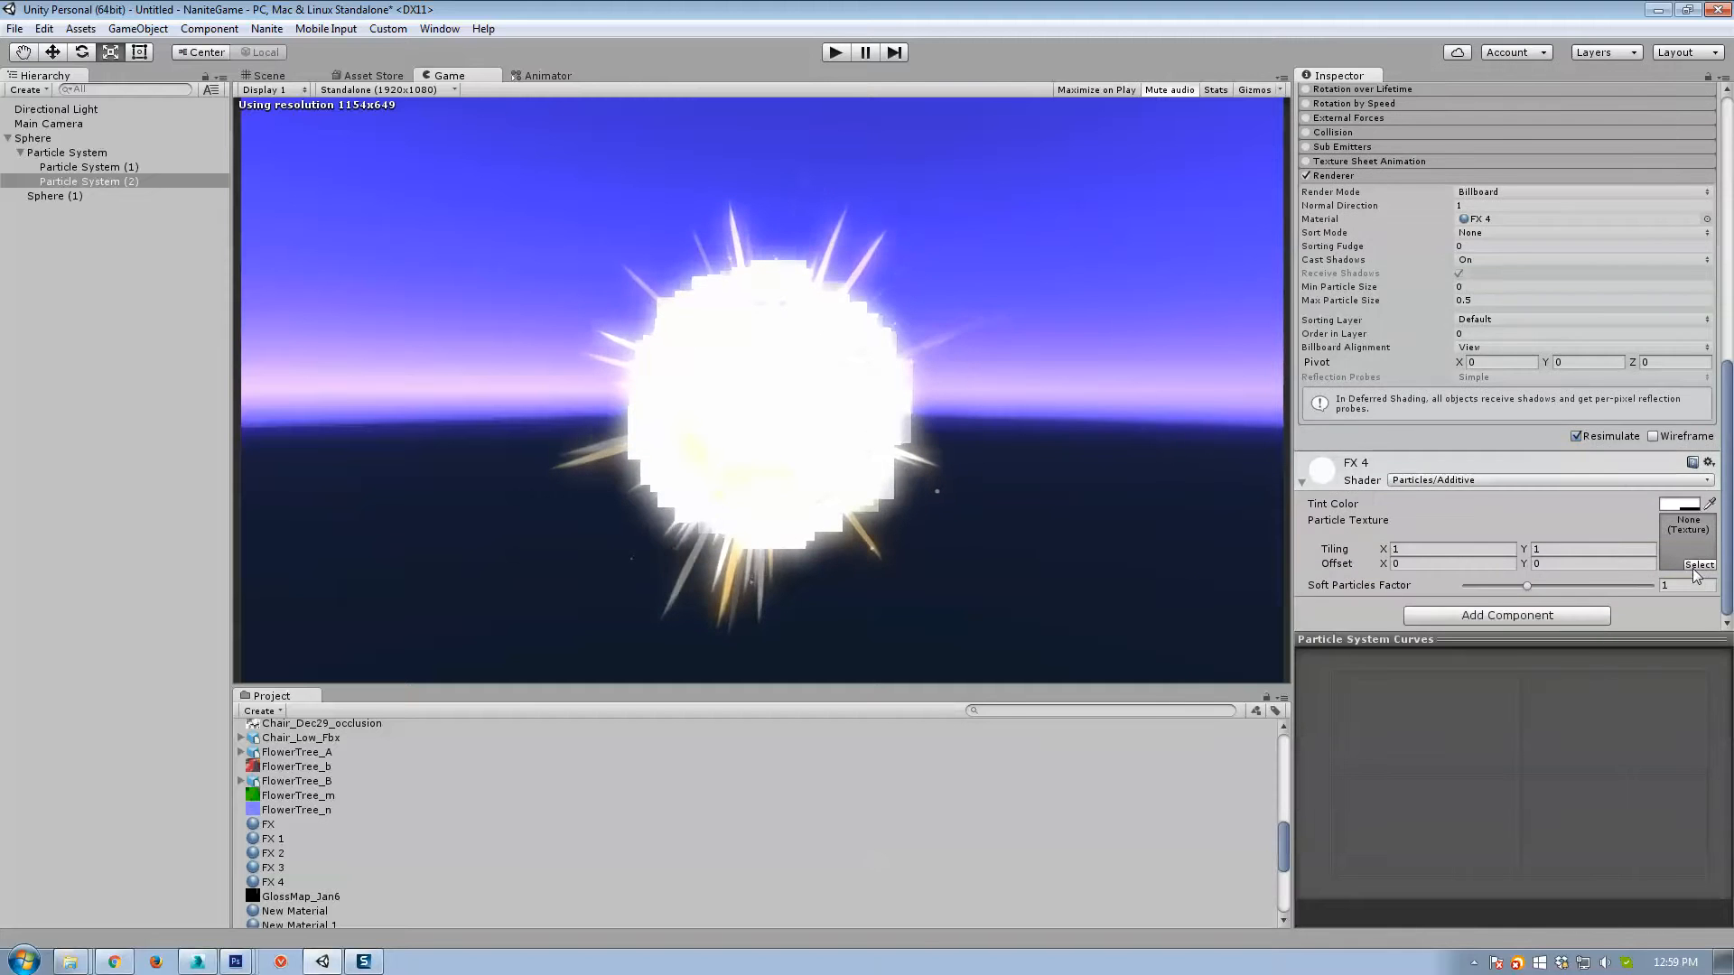
pyautogui.click(1699, 578)
pyautogui.scroll(-10, 1217, 504)
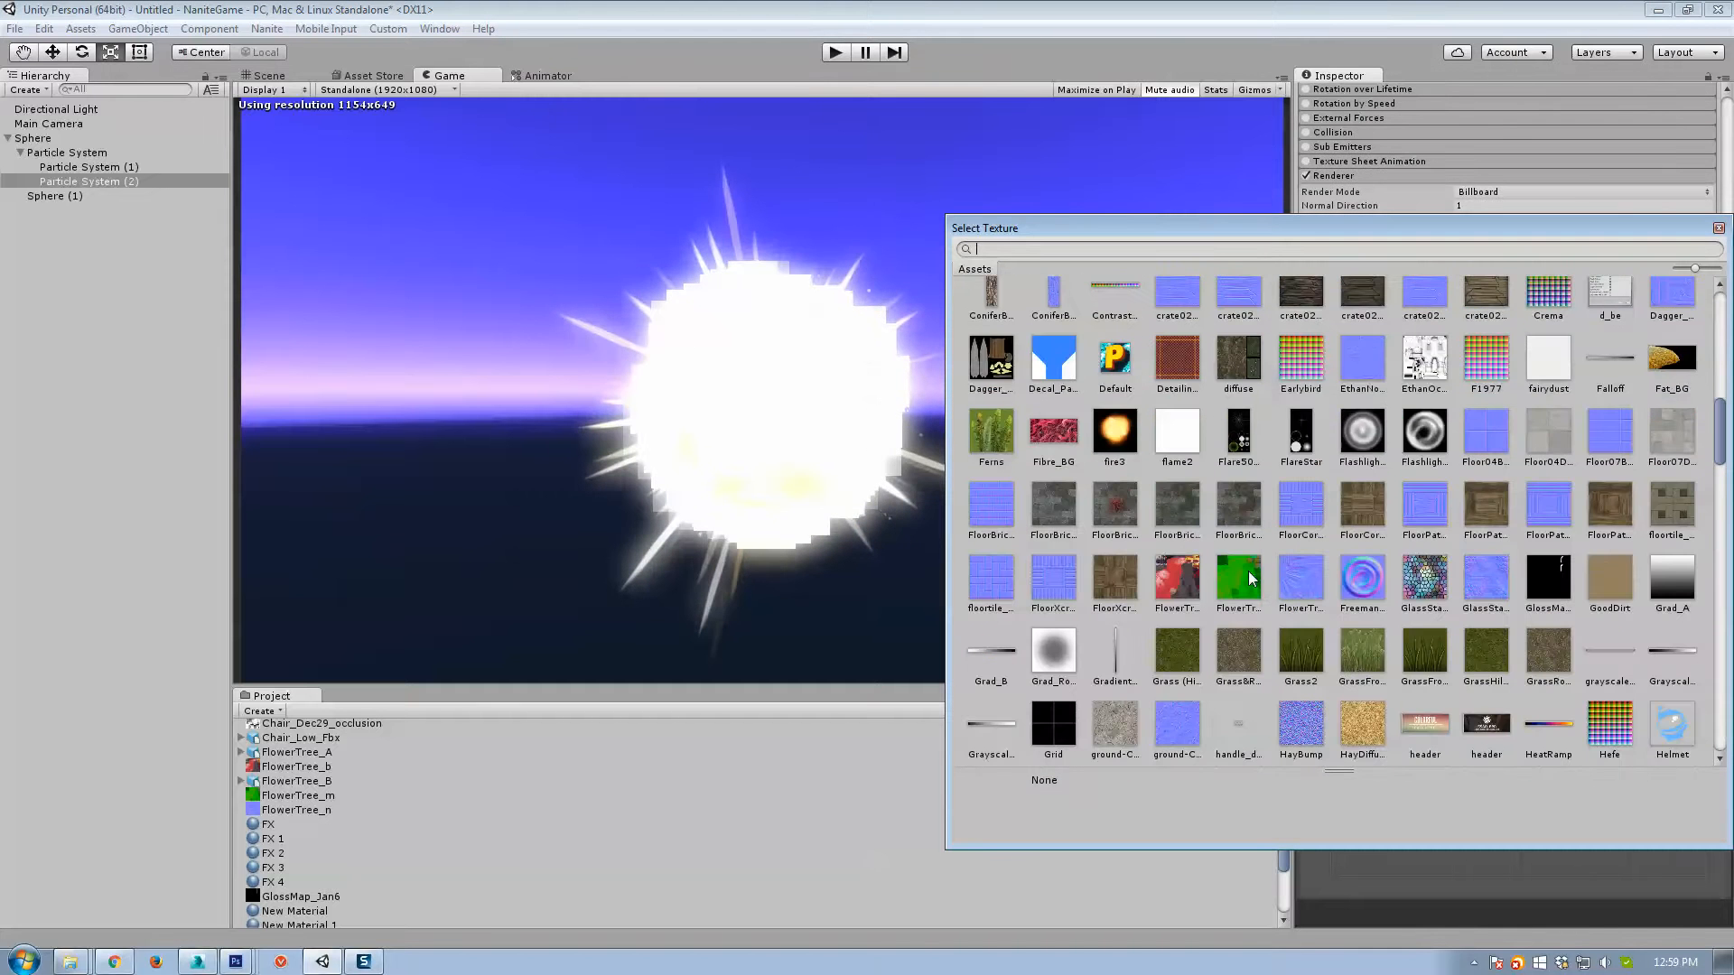
pyautogui.scroll(-5, 1246, 571)
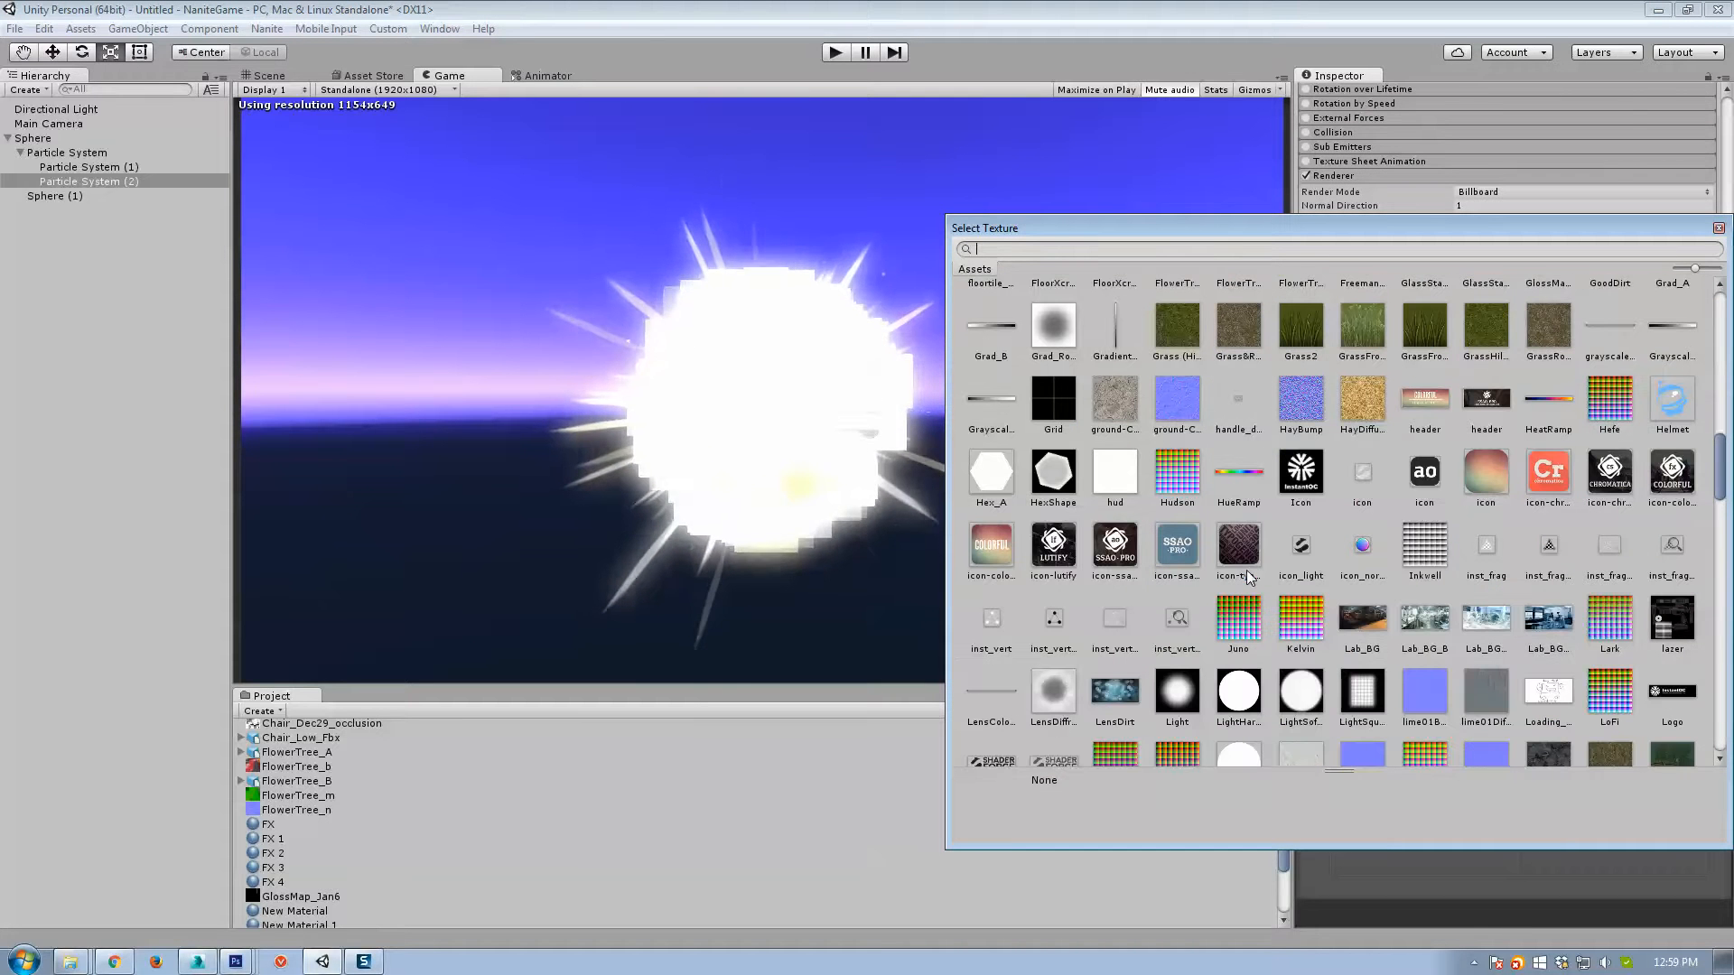
pyautogui.click(1183, 693)
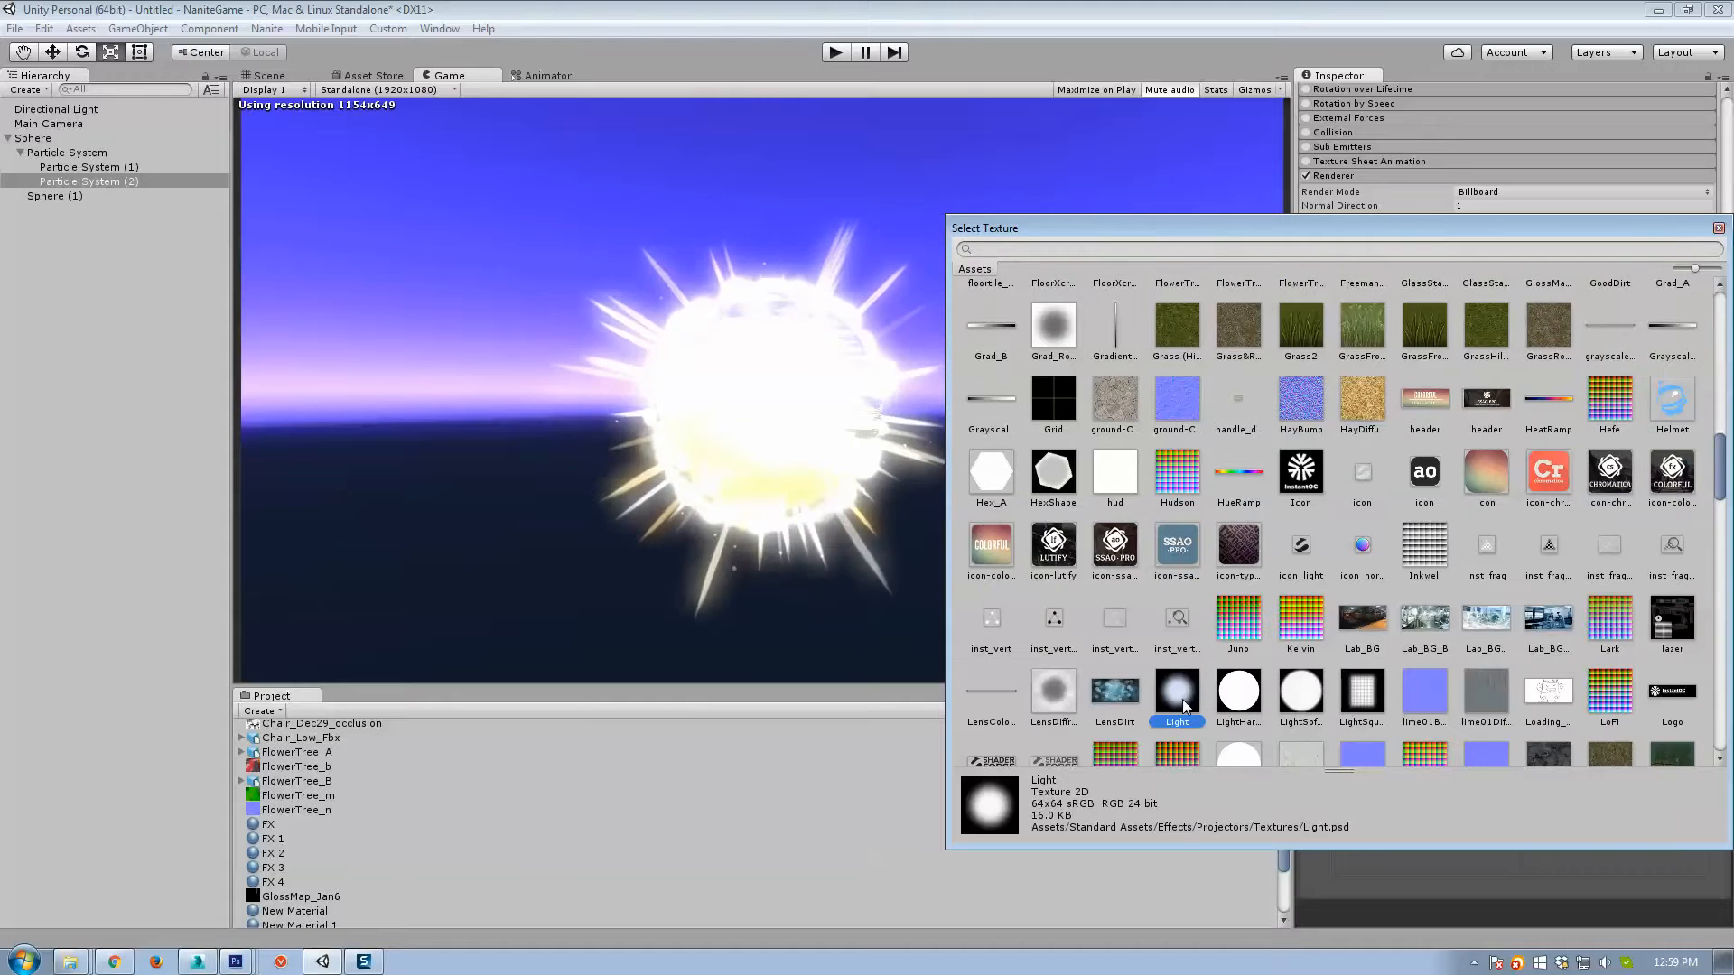
pyautogui.doubleClick(1179, 695)
# Set the emission Rate of Particle System (2) to 22.
pyautogui.scroll(10, 1607, 383)
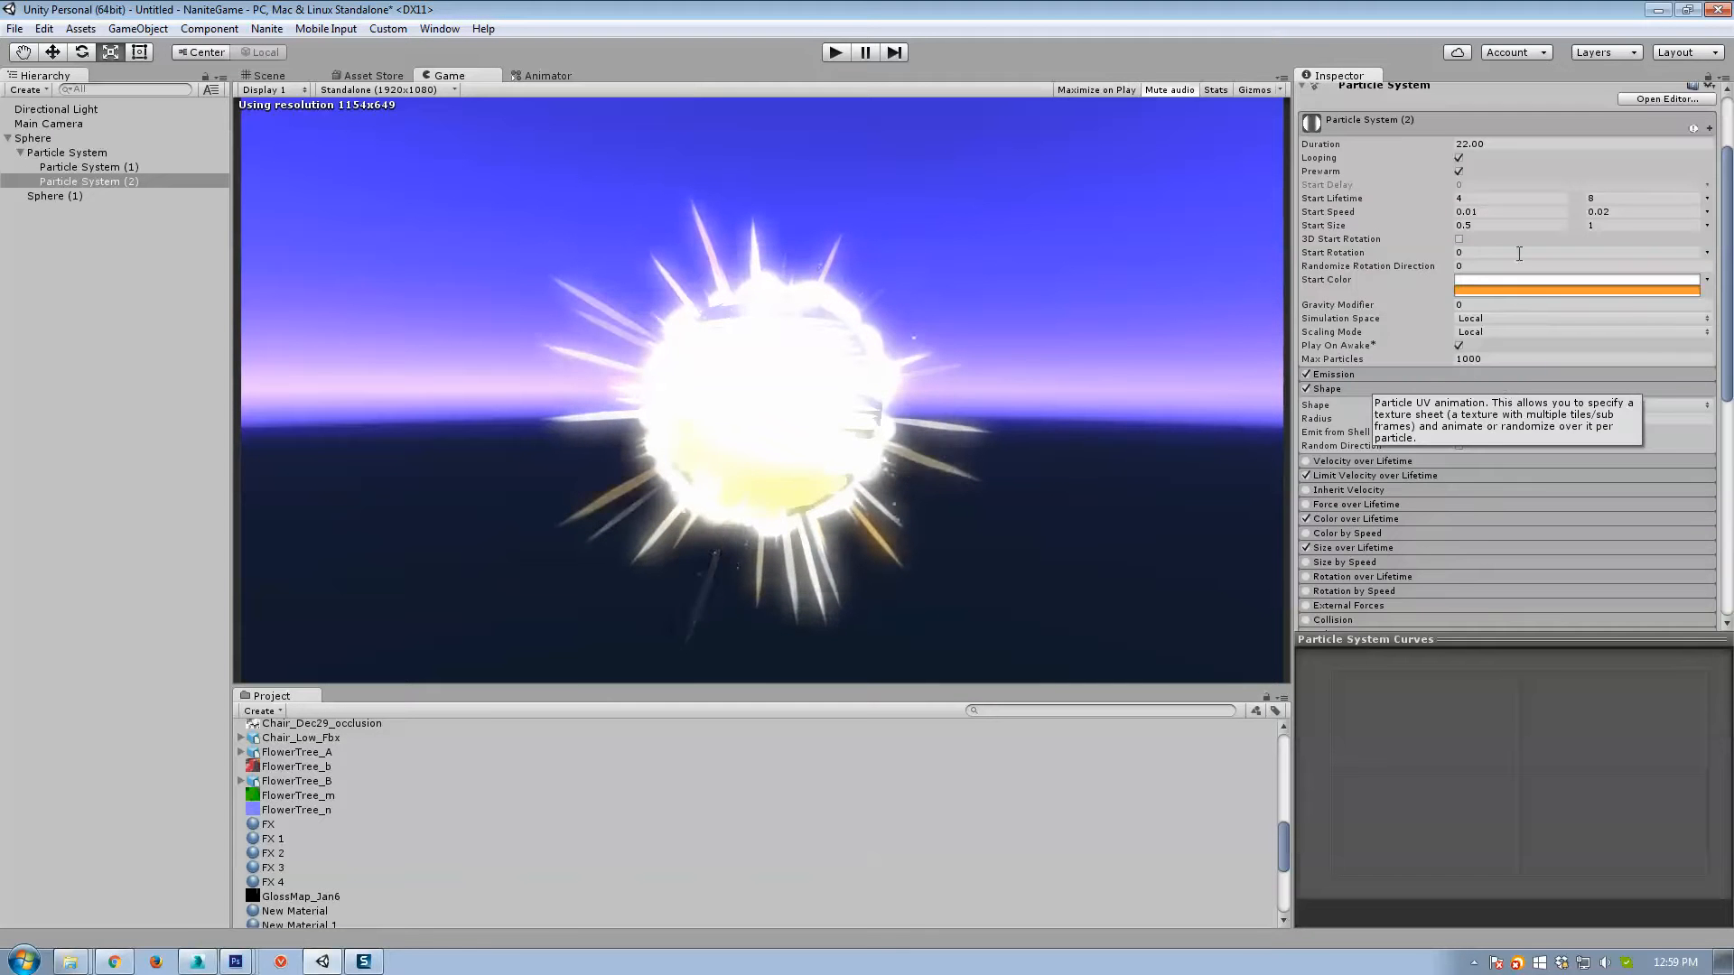
pyautogui.click(1494, 226)
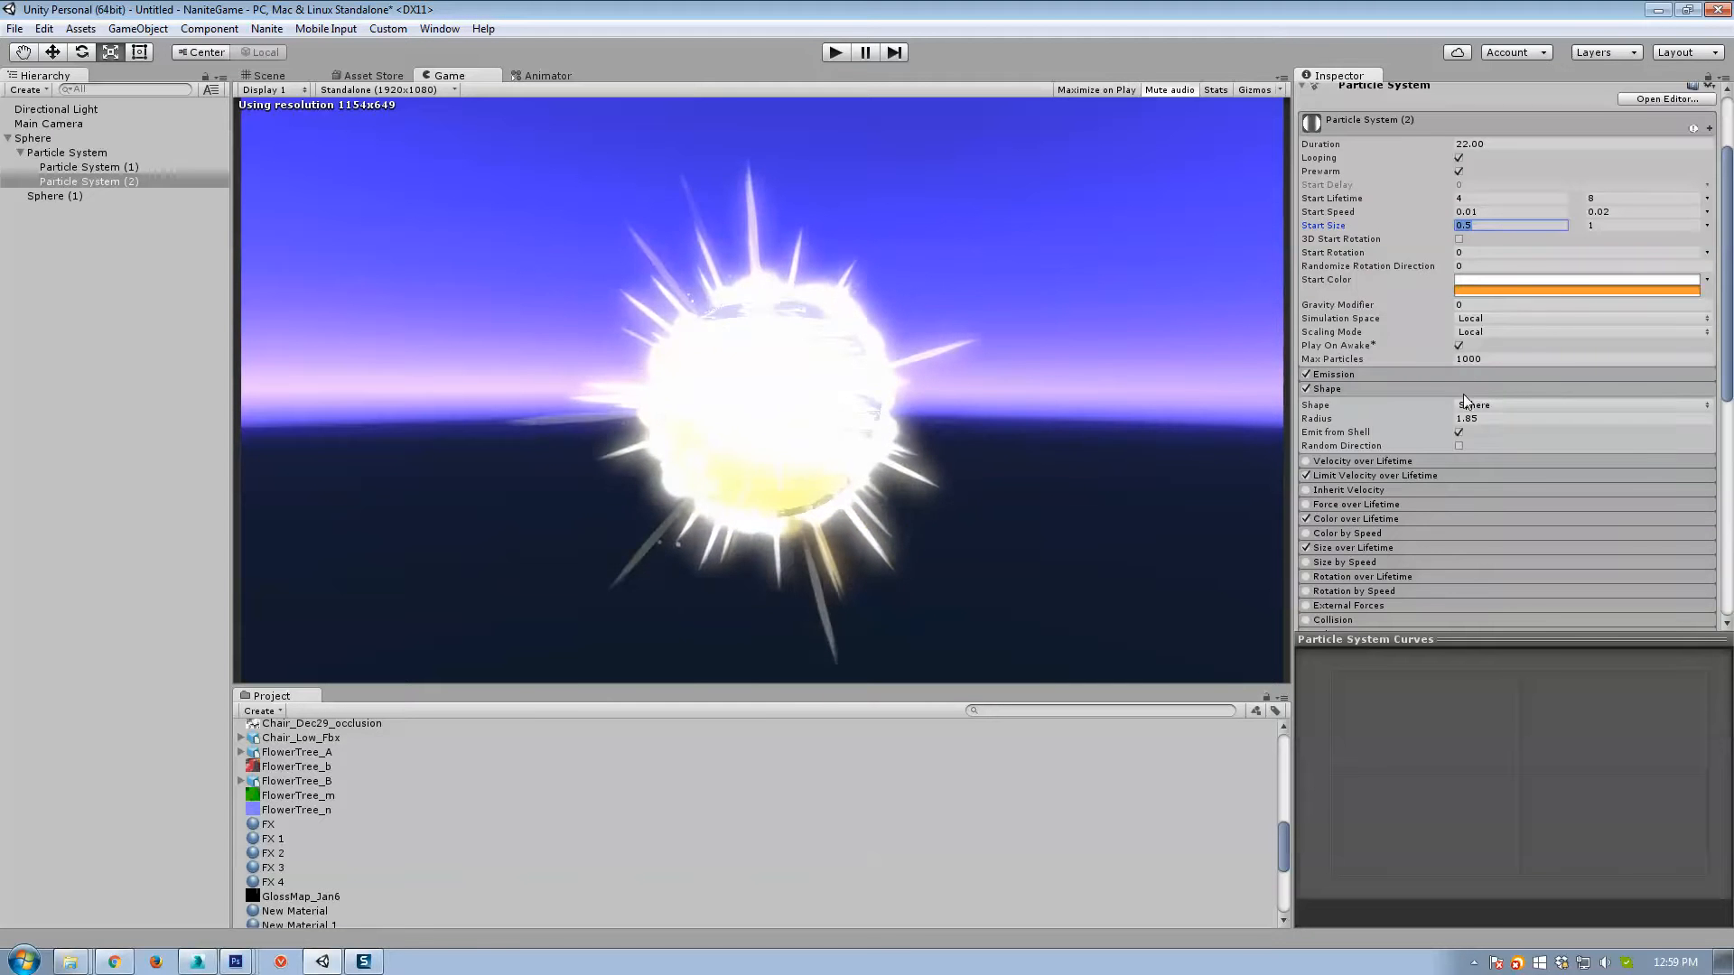
pyautogui.click(1349, 374)
pyautogui.click(1489, 390)
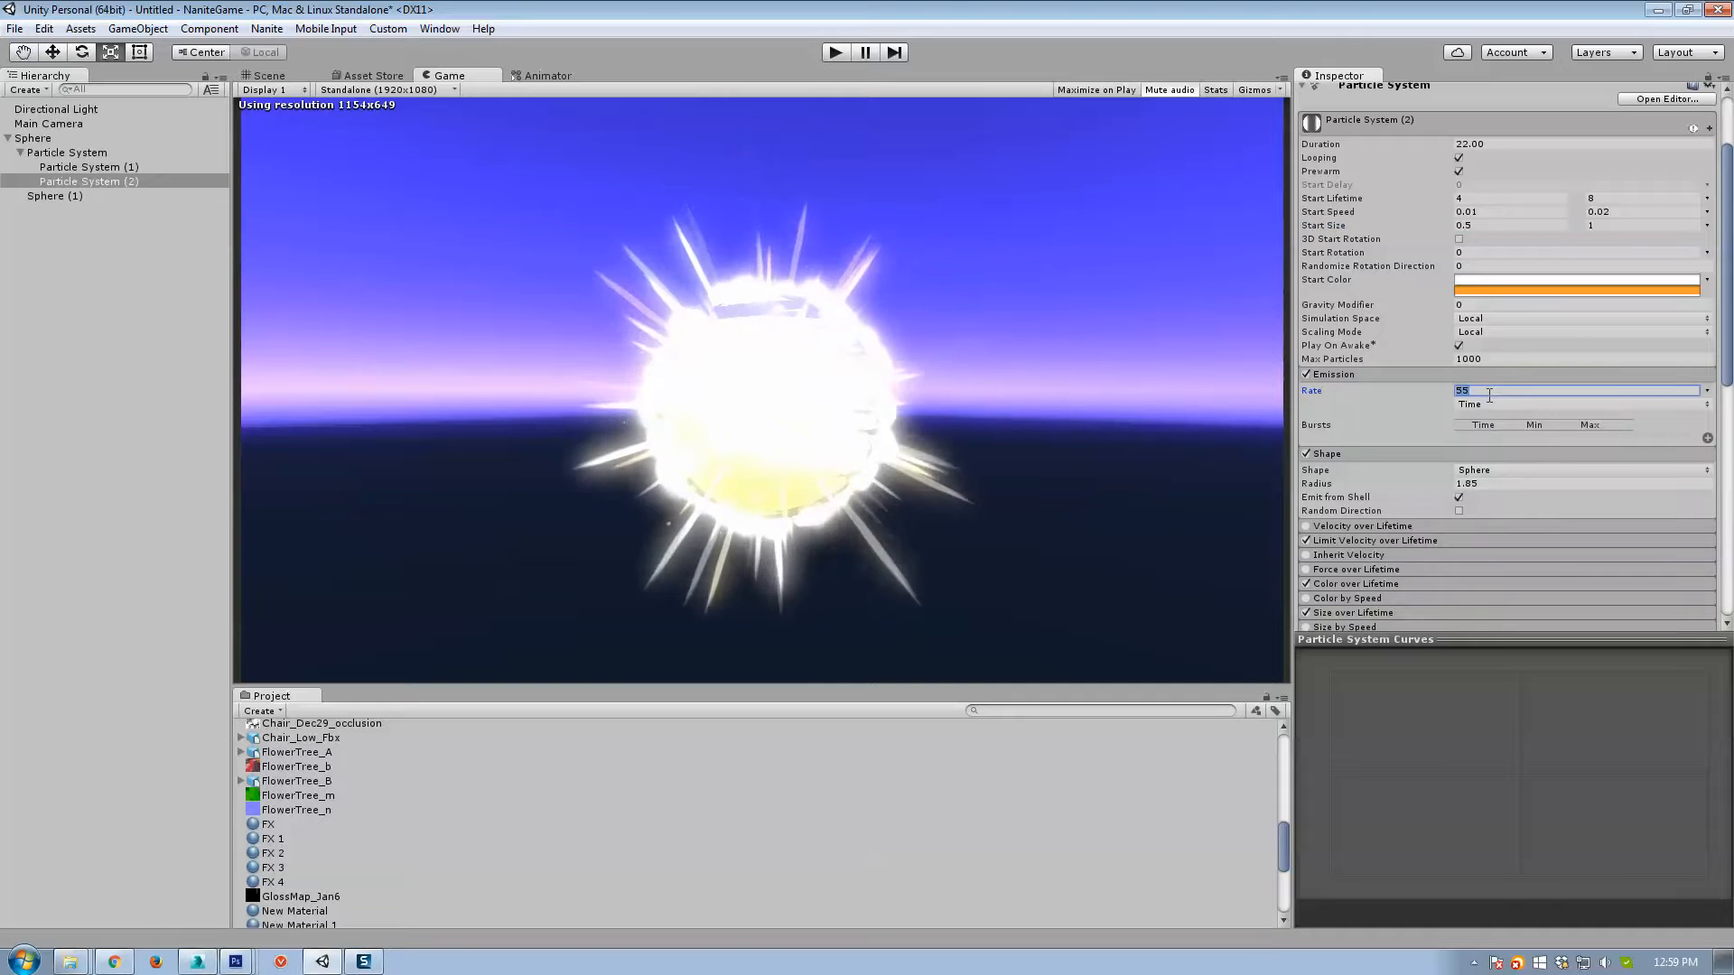
pyautogui.write('22')
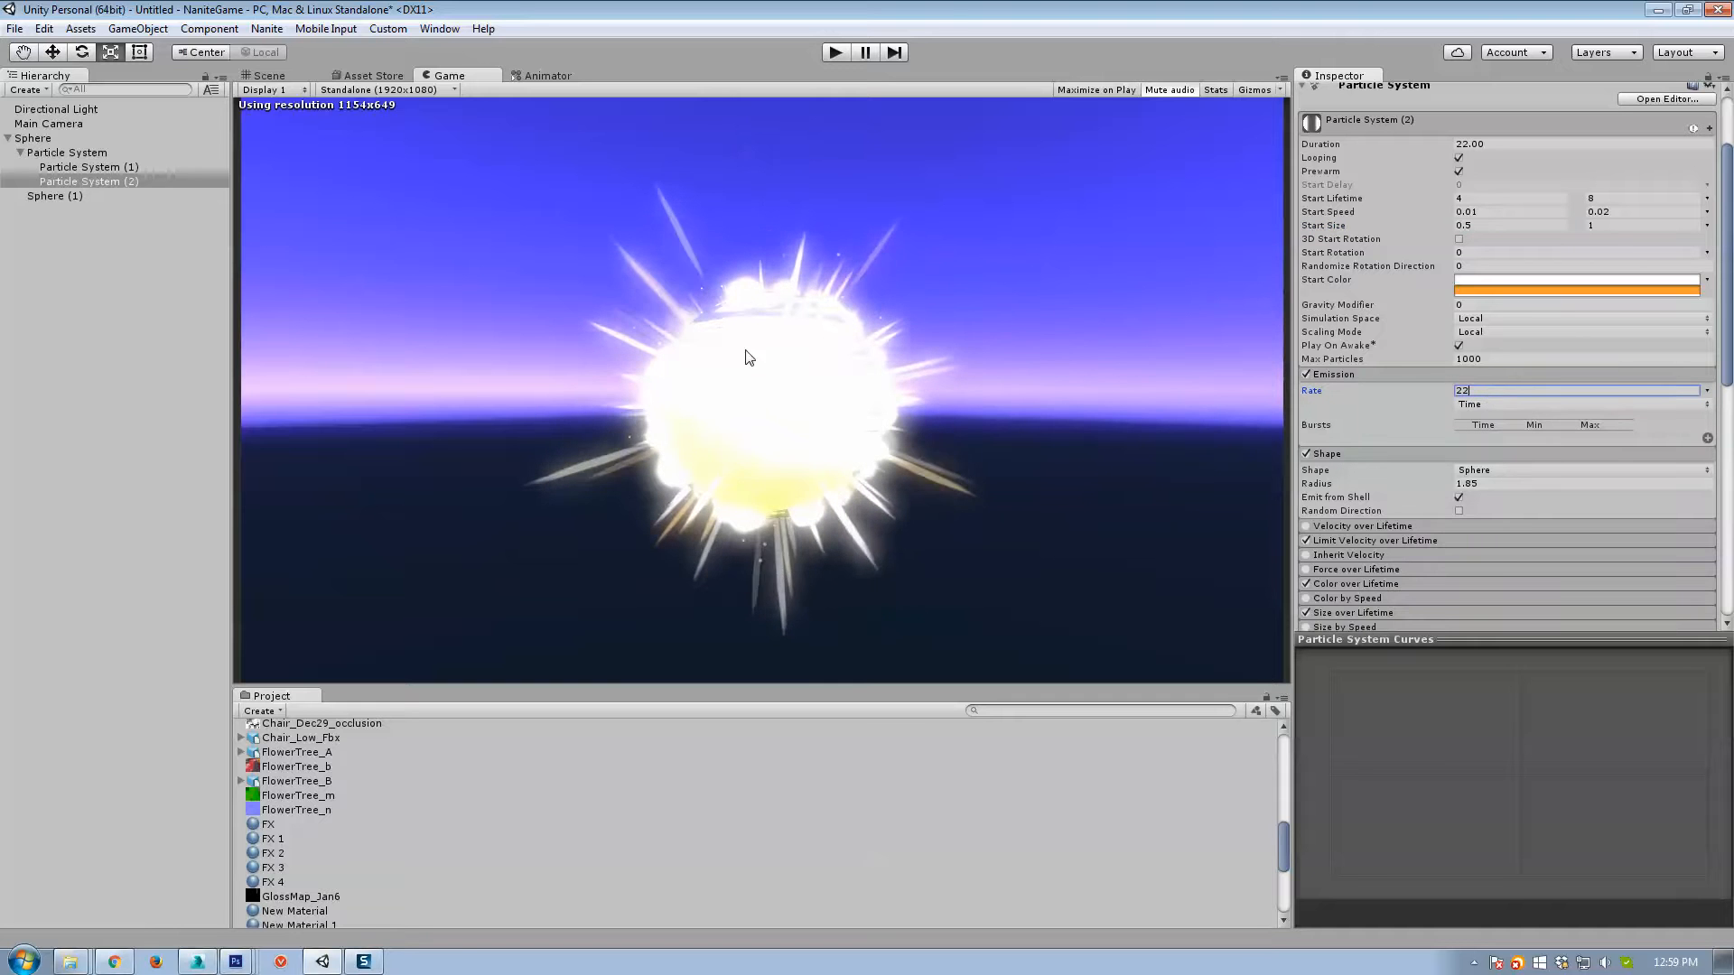
# Try the FlashlightIrregularCookie and FlashlightCookie textures as FX 4's particle texture.
pyautogui.scroll(-10, 1520, 430)
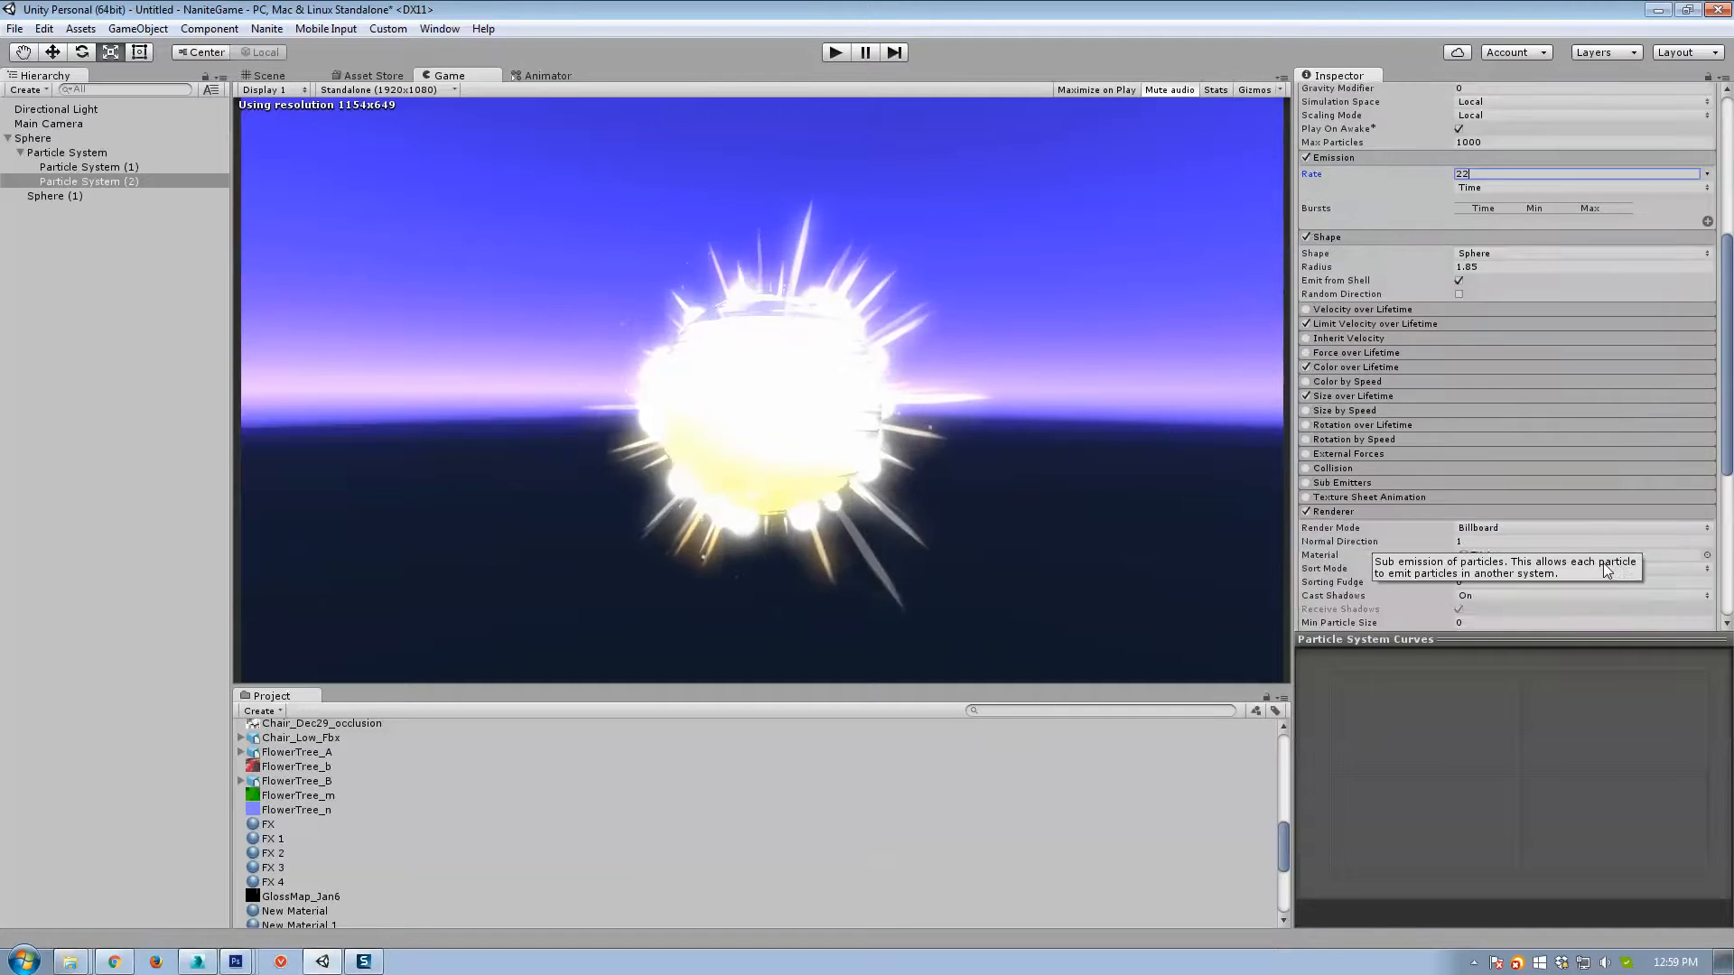
pyautogui.scroll(-3, 1589, 555)
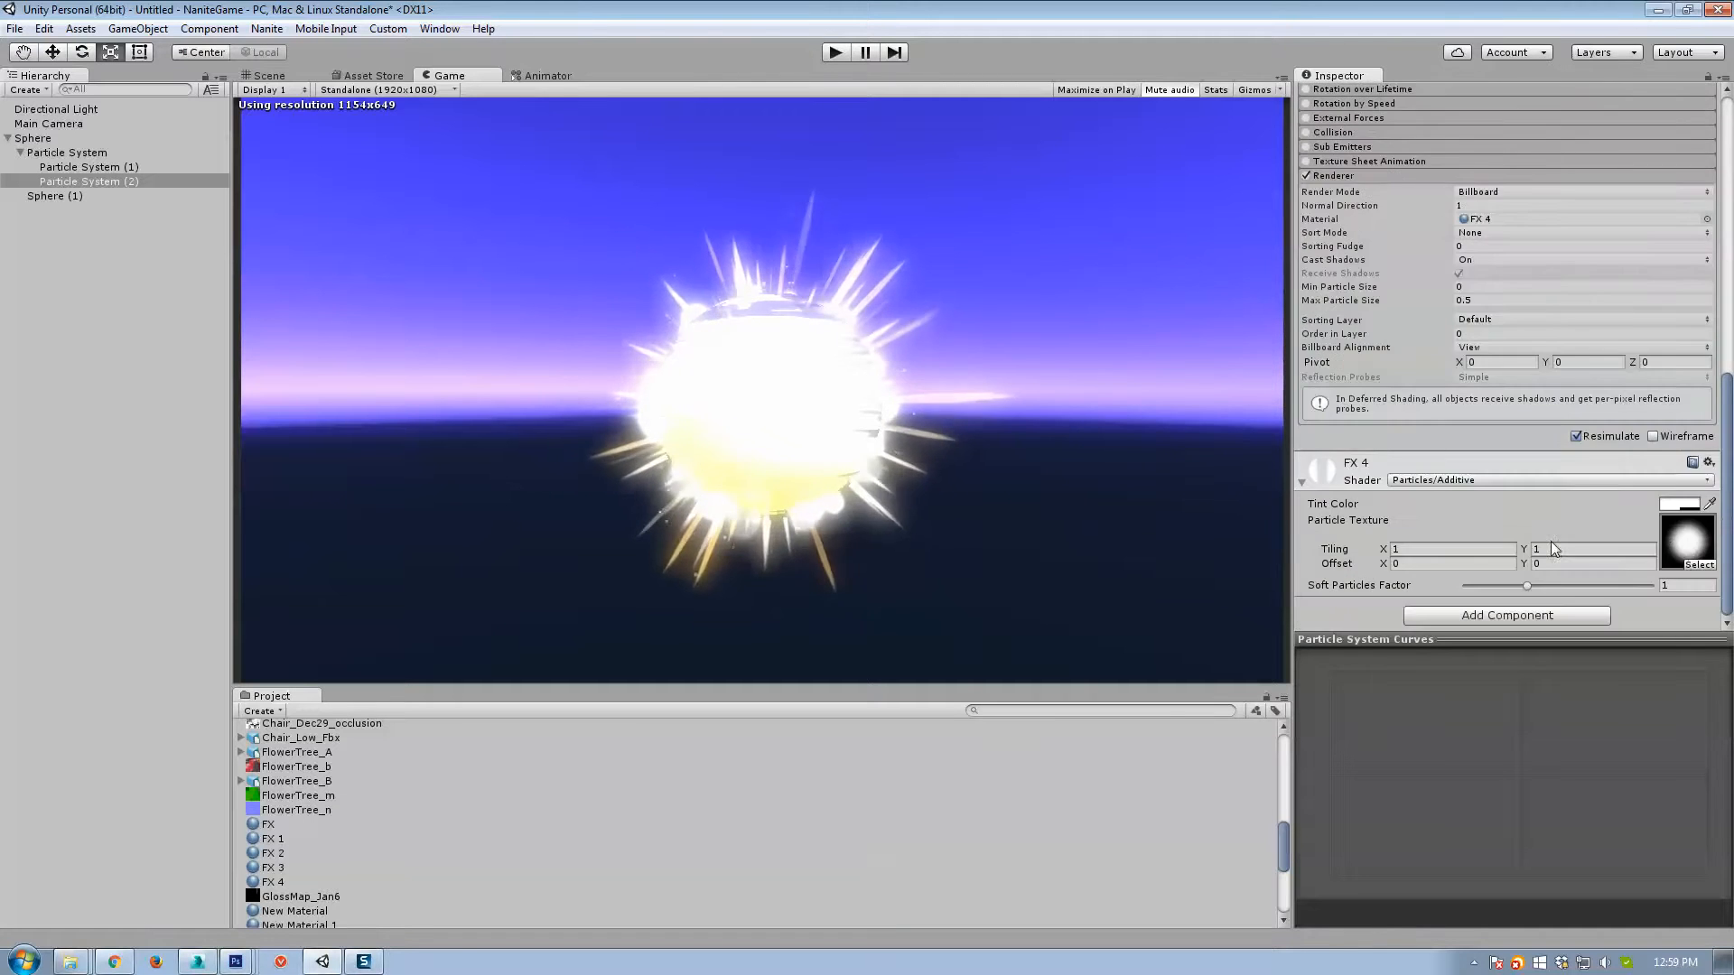
pyautogui.click(1697, 564)
pyautogui.scroll(12, 1264, 543)
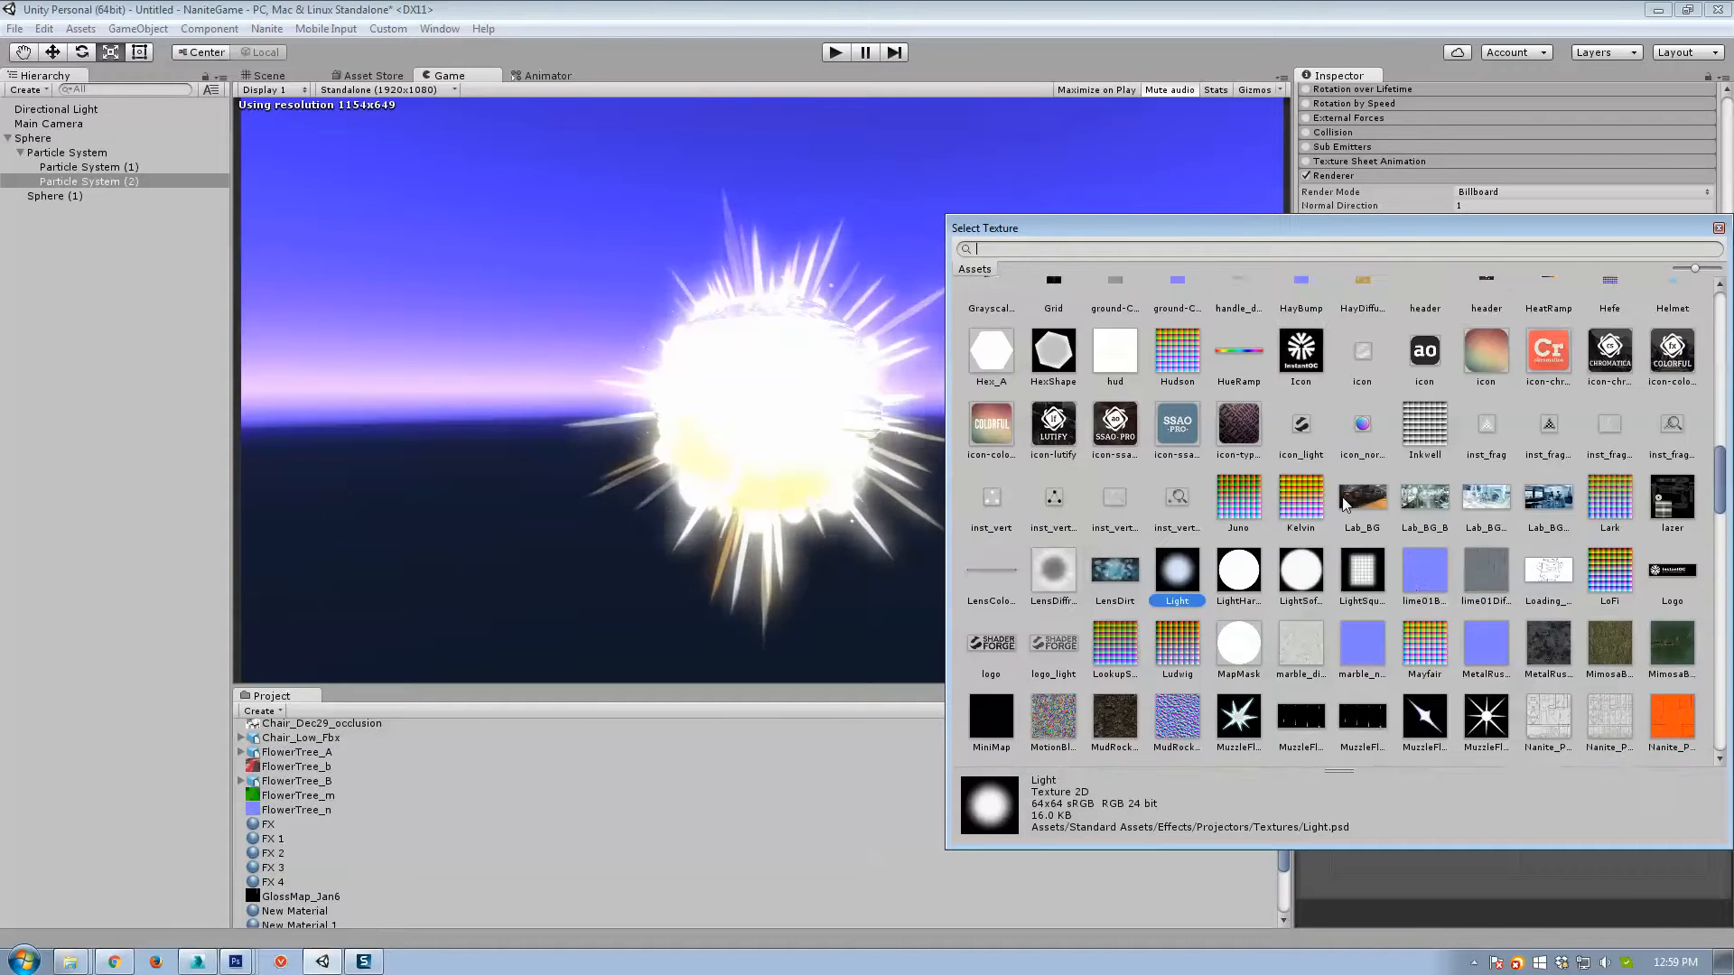
pyautogui.click(1360, 529)
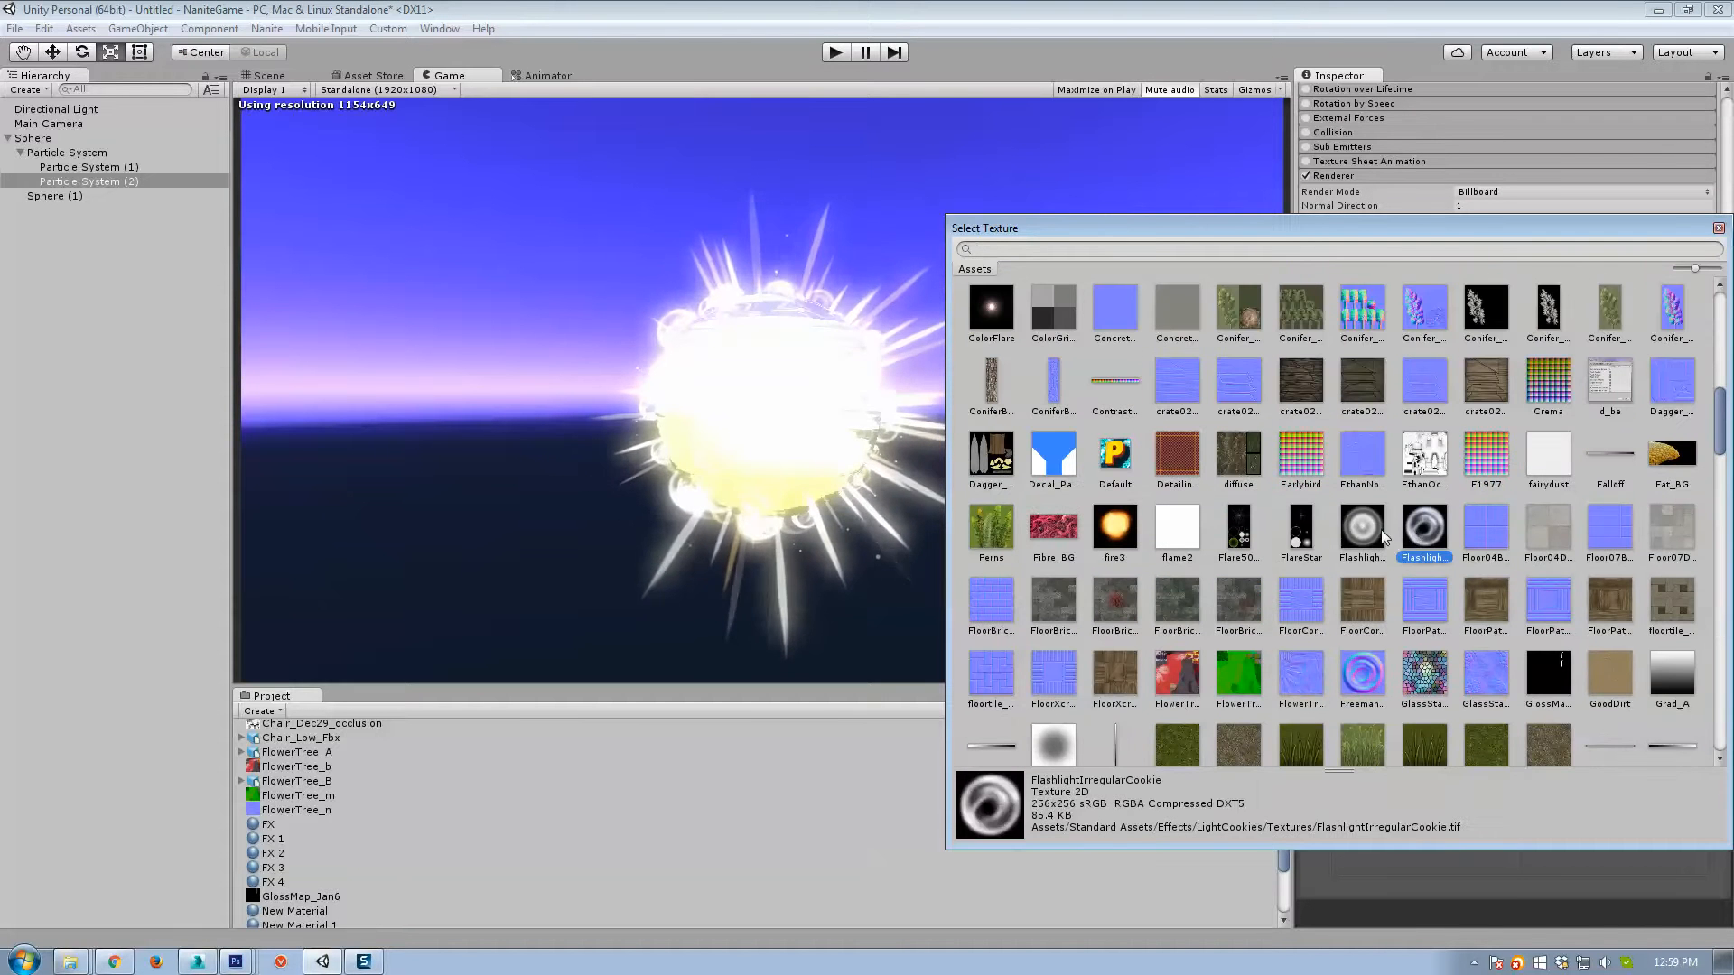
pyautogui.scroll(1, 1356, 531)
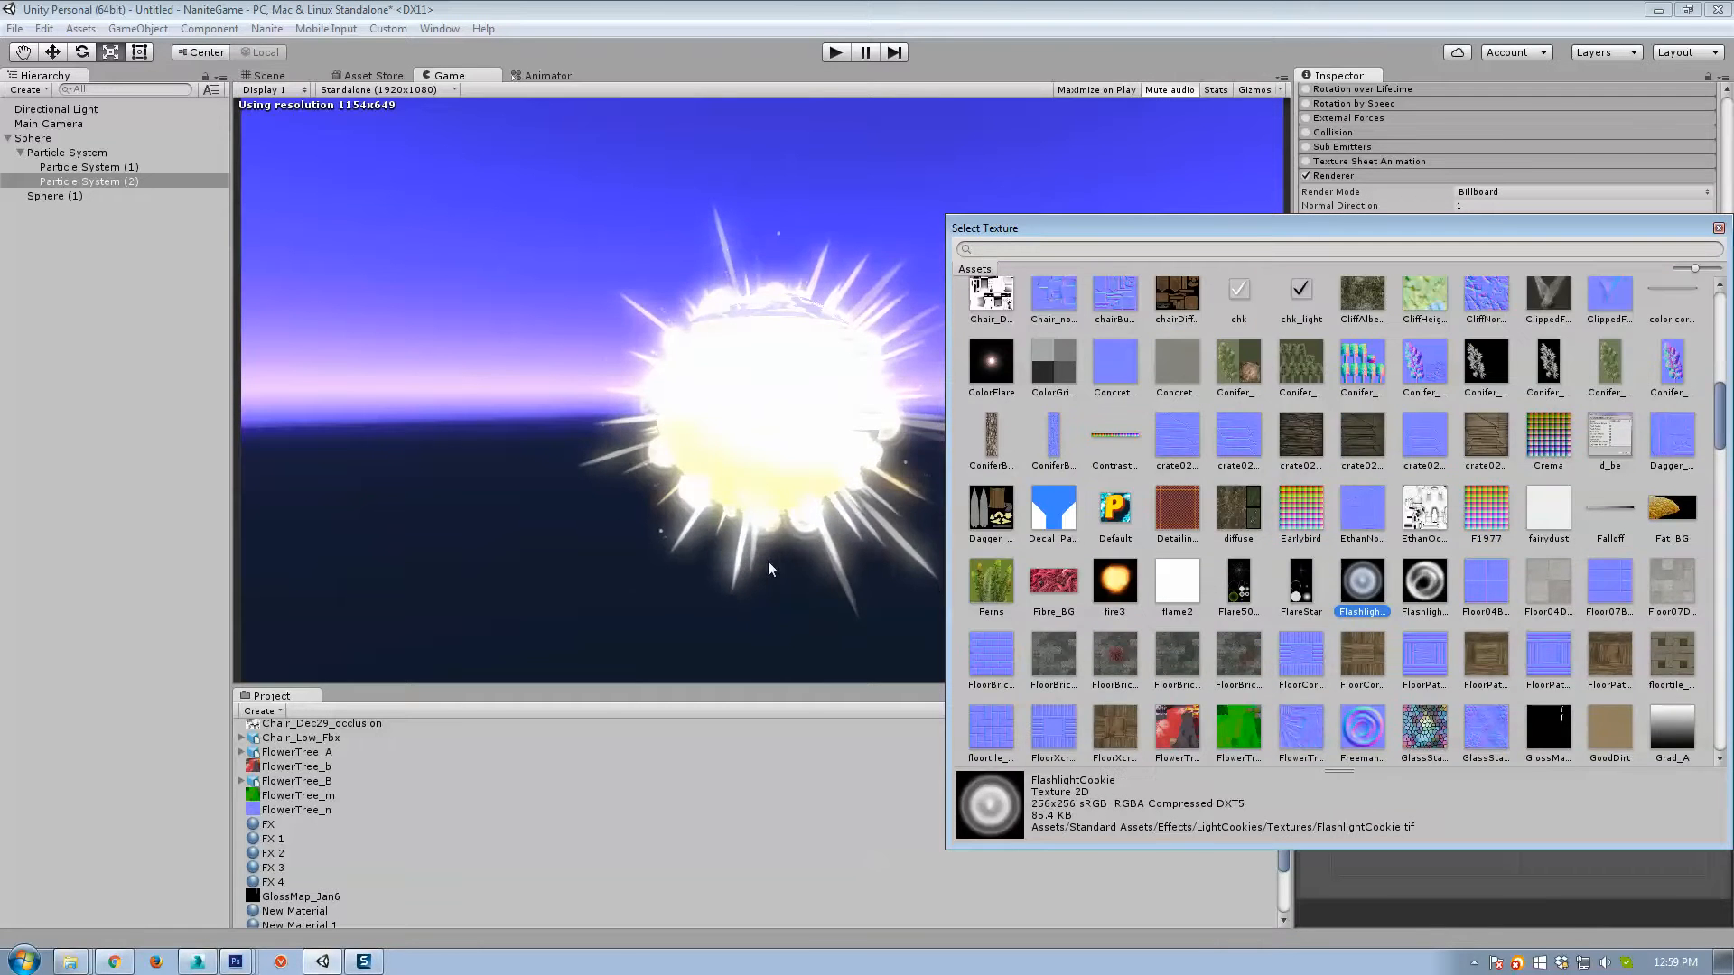
# Assign the Cancer_Saliva_B texture as FX 4's particle texture and raise the tint color's alpha to 255.
pyautogui.scroll(9, 1391, 533)
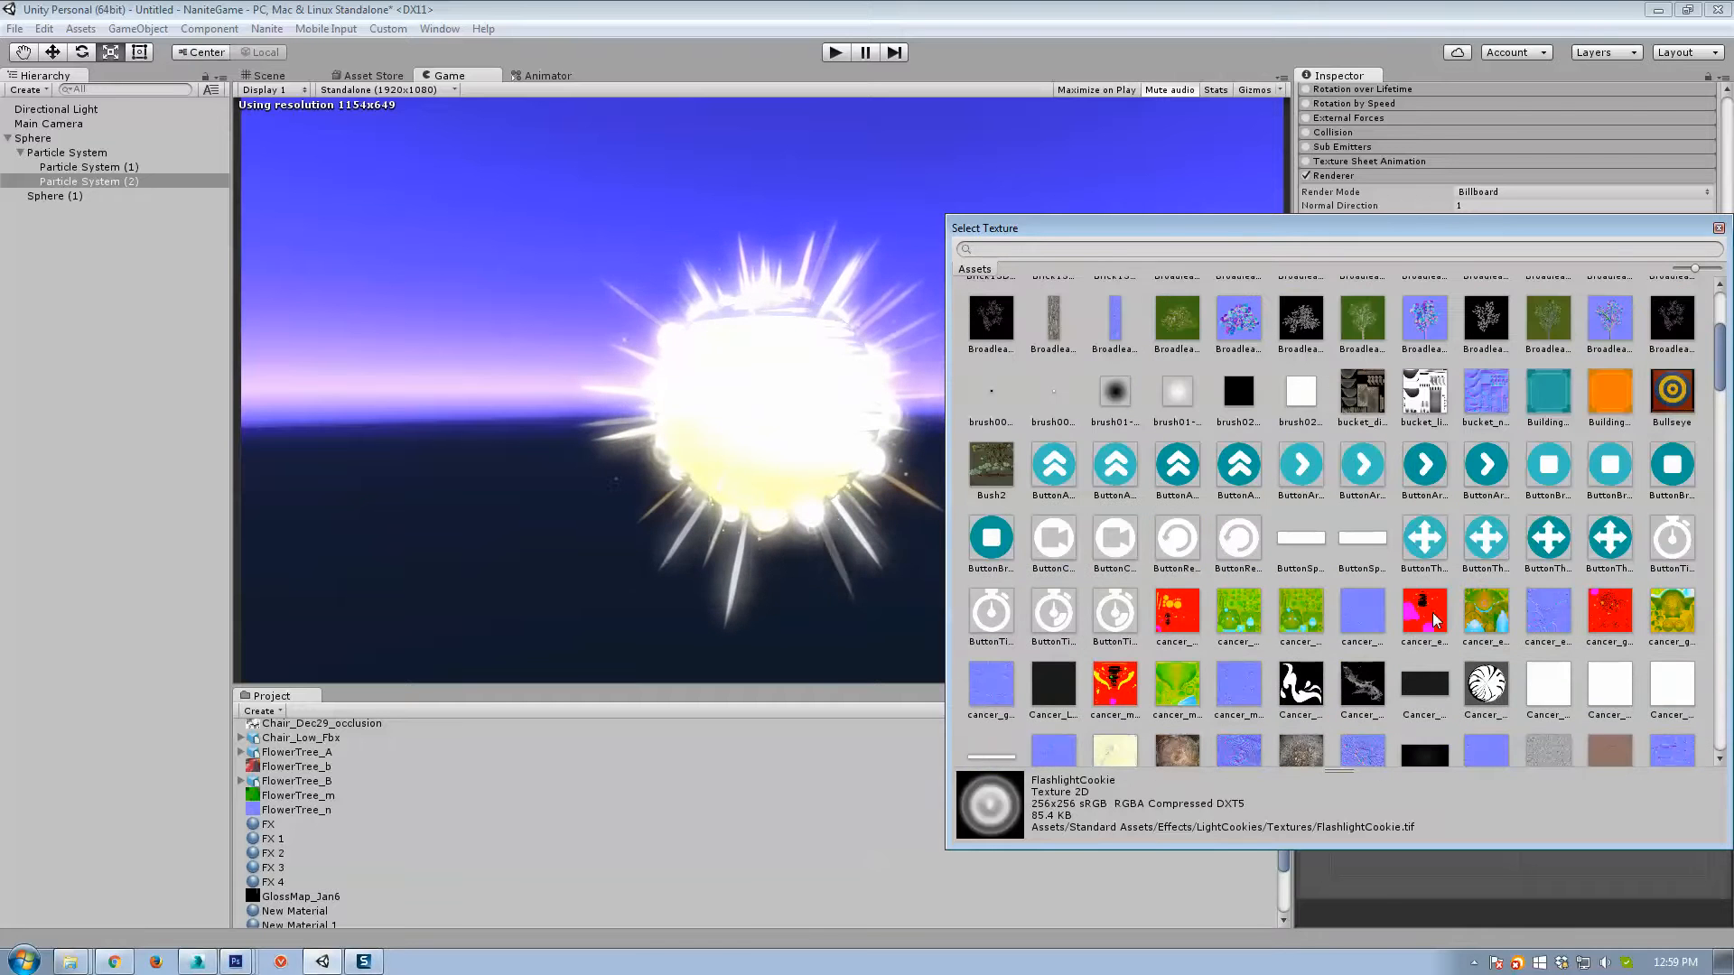
pyautogui.click(1361, 684)
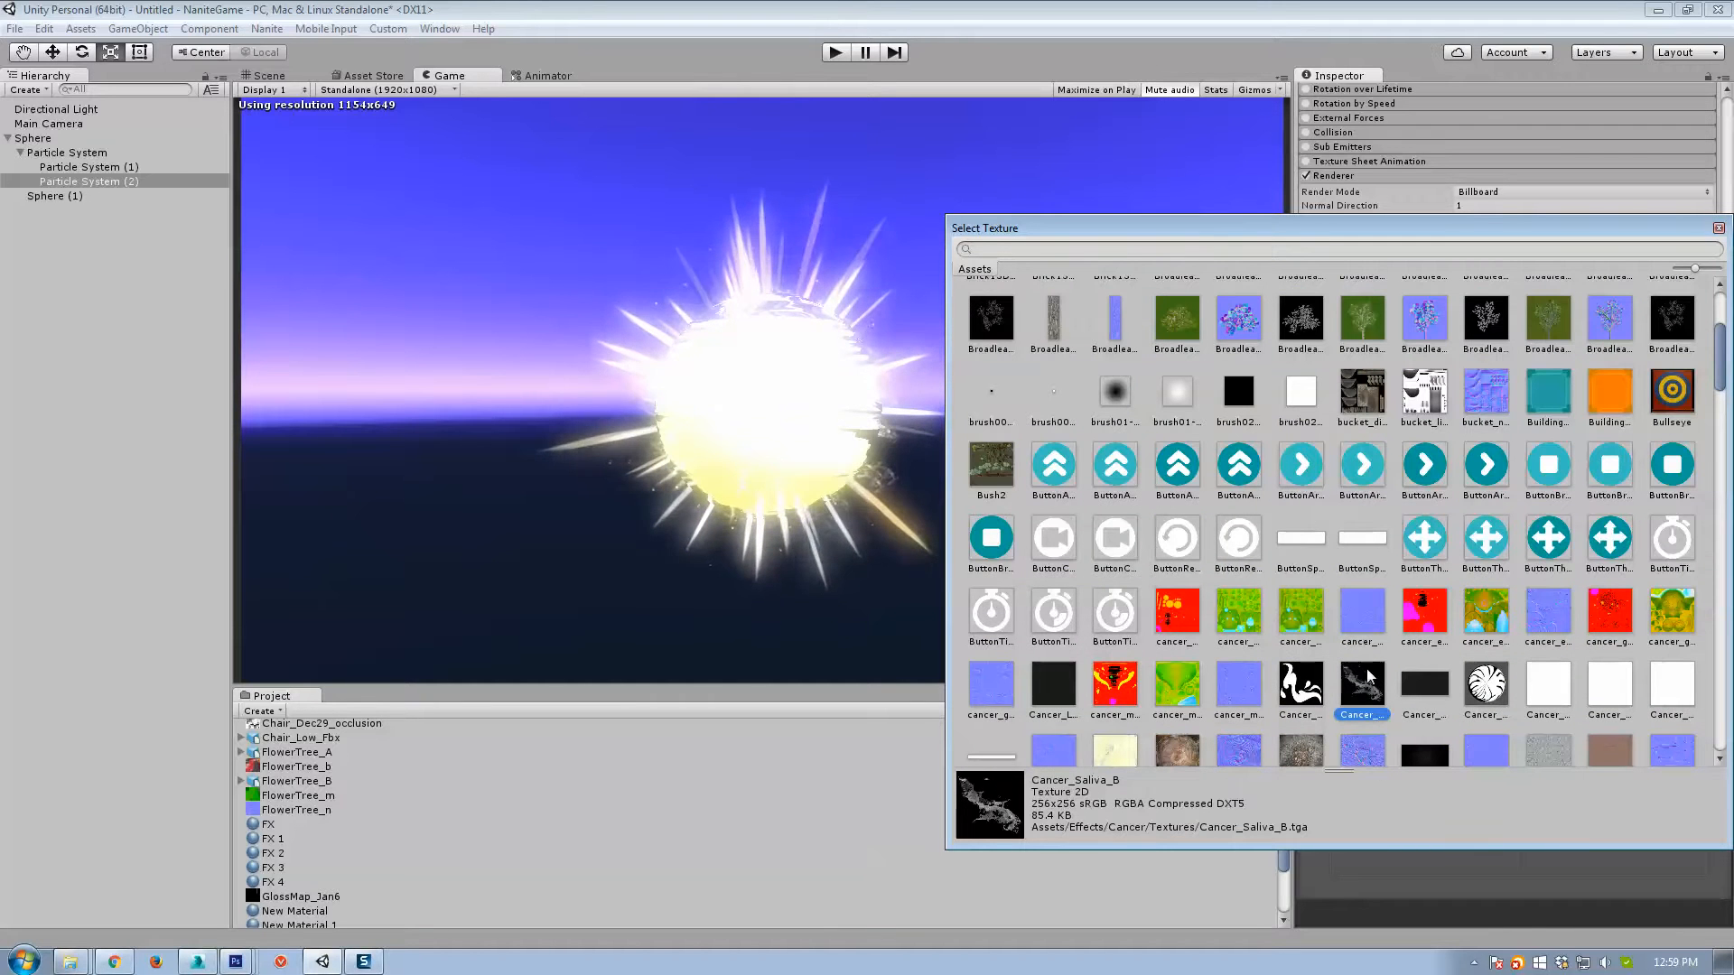
pyautogui.scroll(4, 1355, 632)
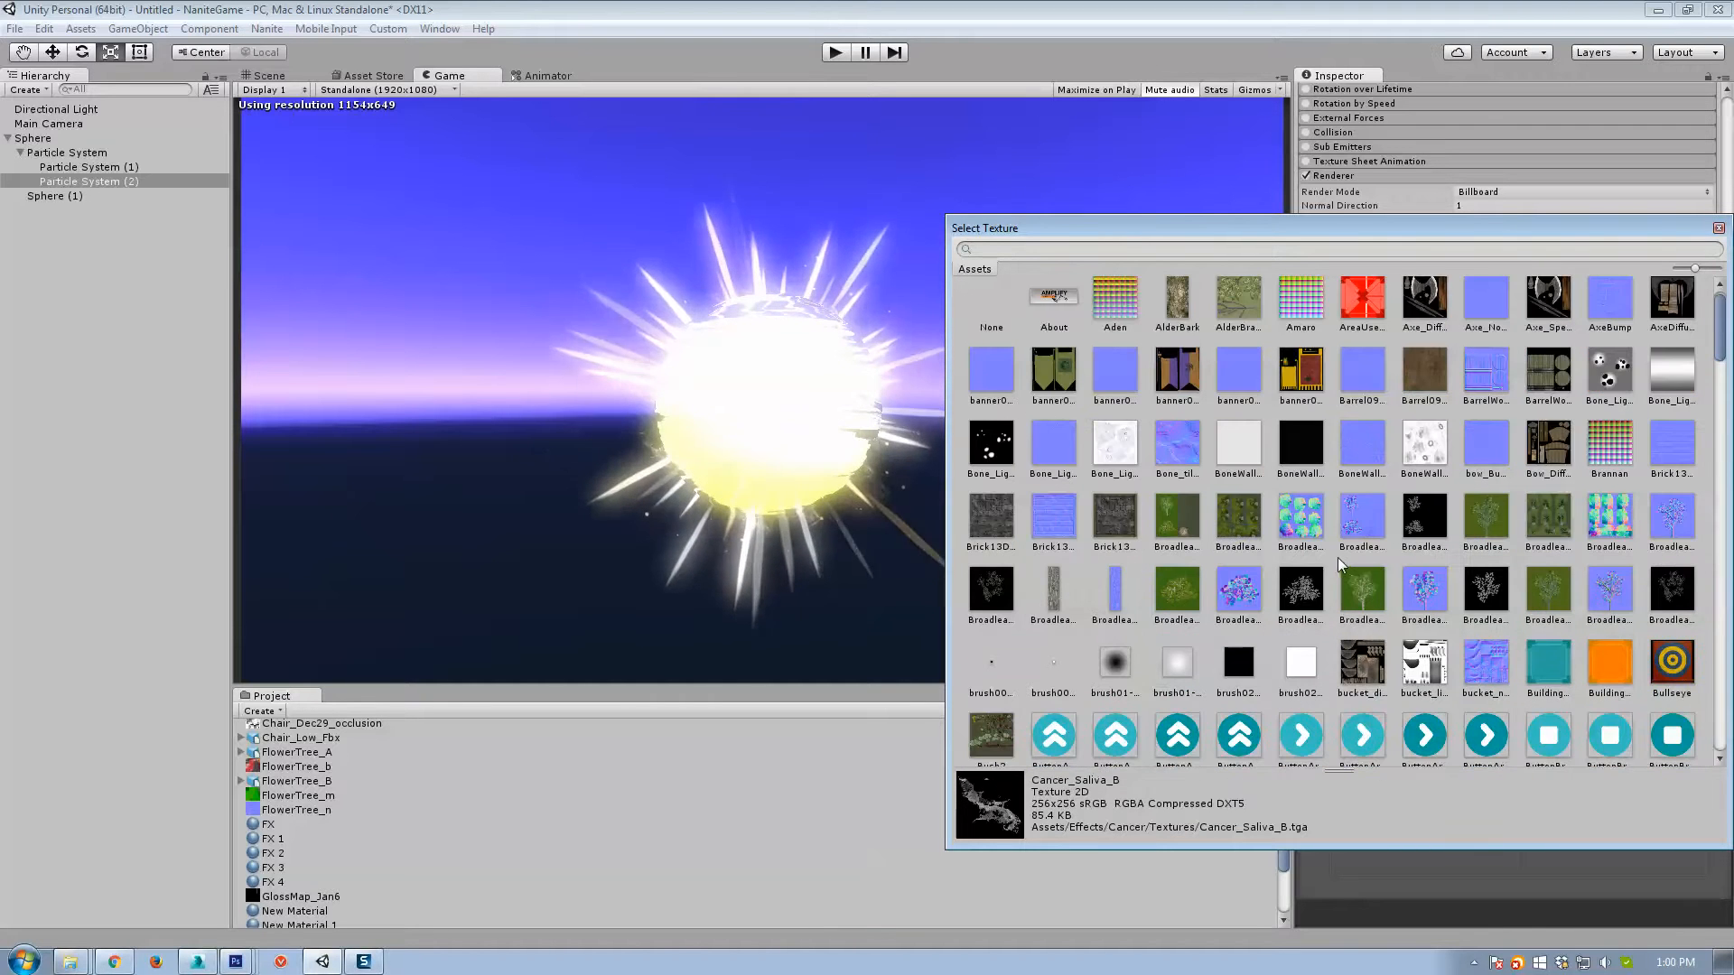
pyautogui.scroll(-3, 1329, 556)
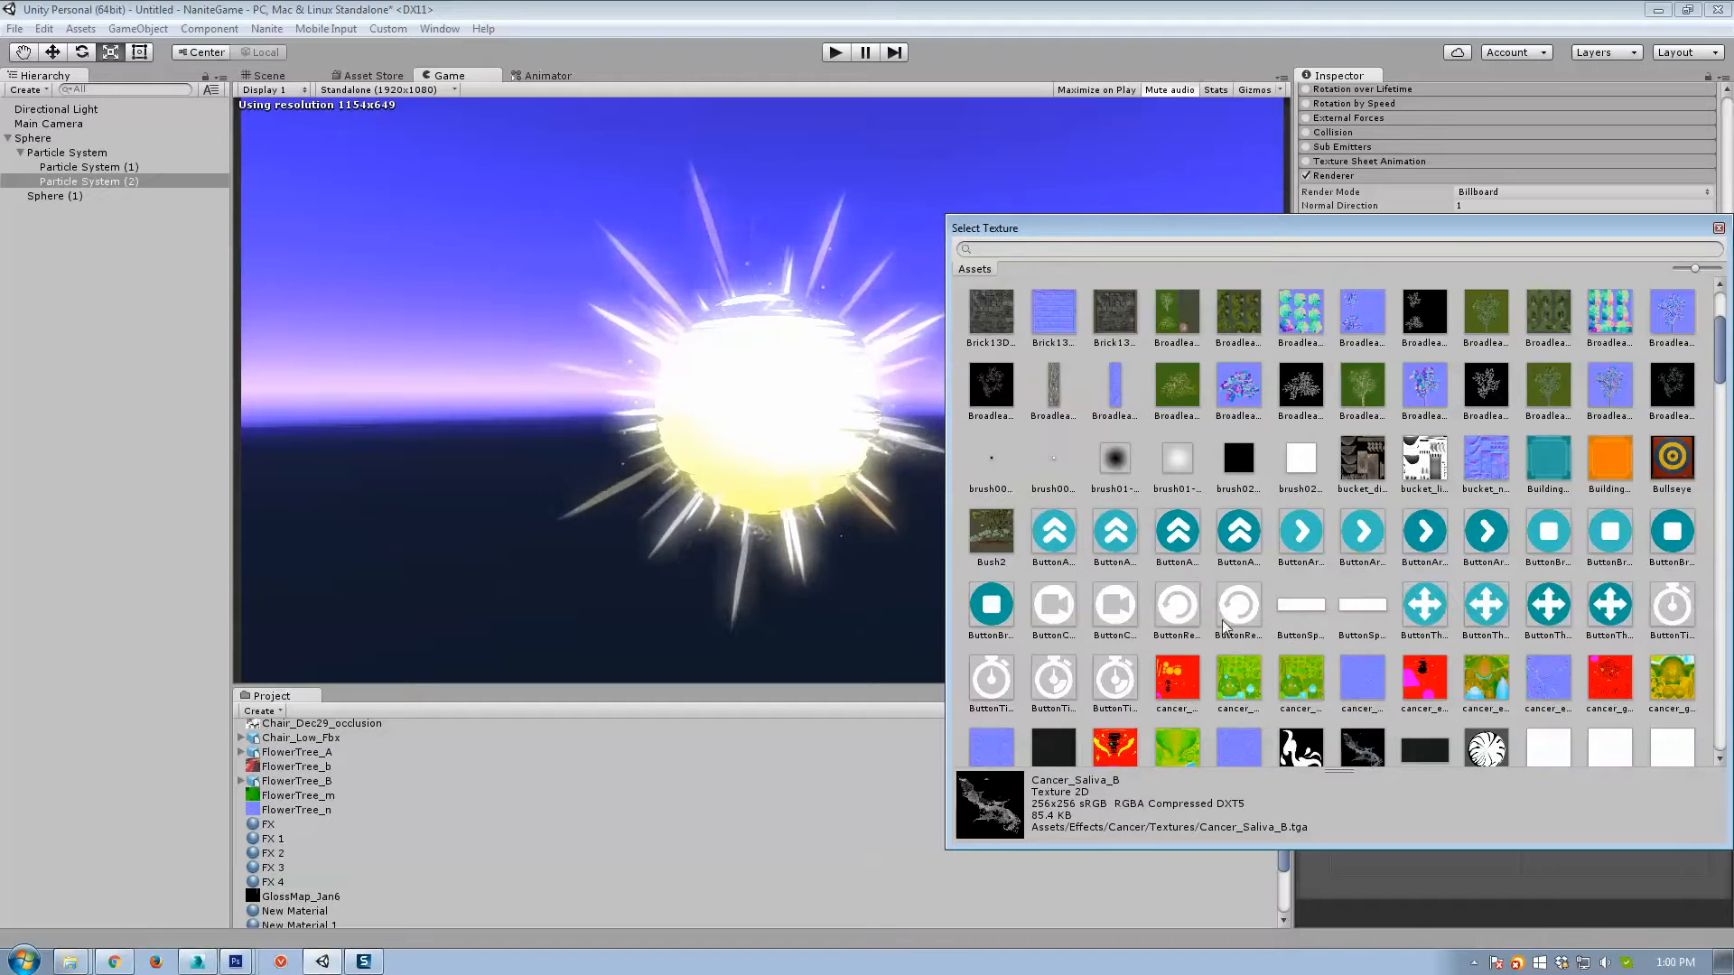
pyautogui.scroll(-1, 1310, 651)
pyautogui.doubleClick(1368, 677)
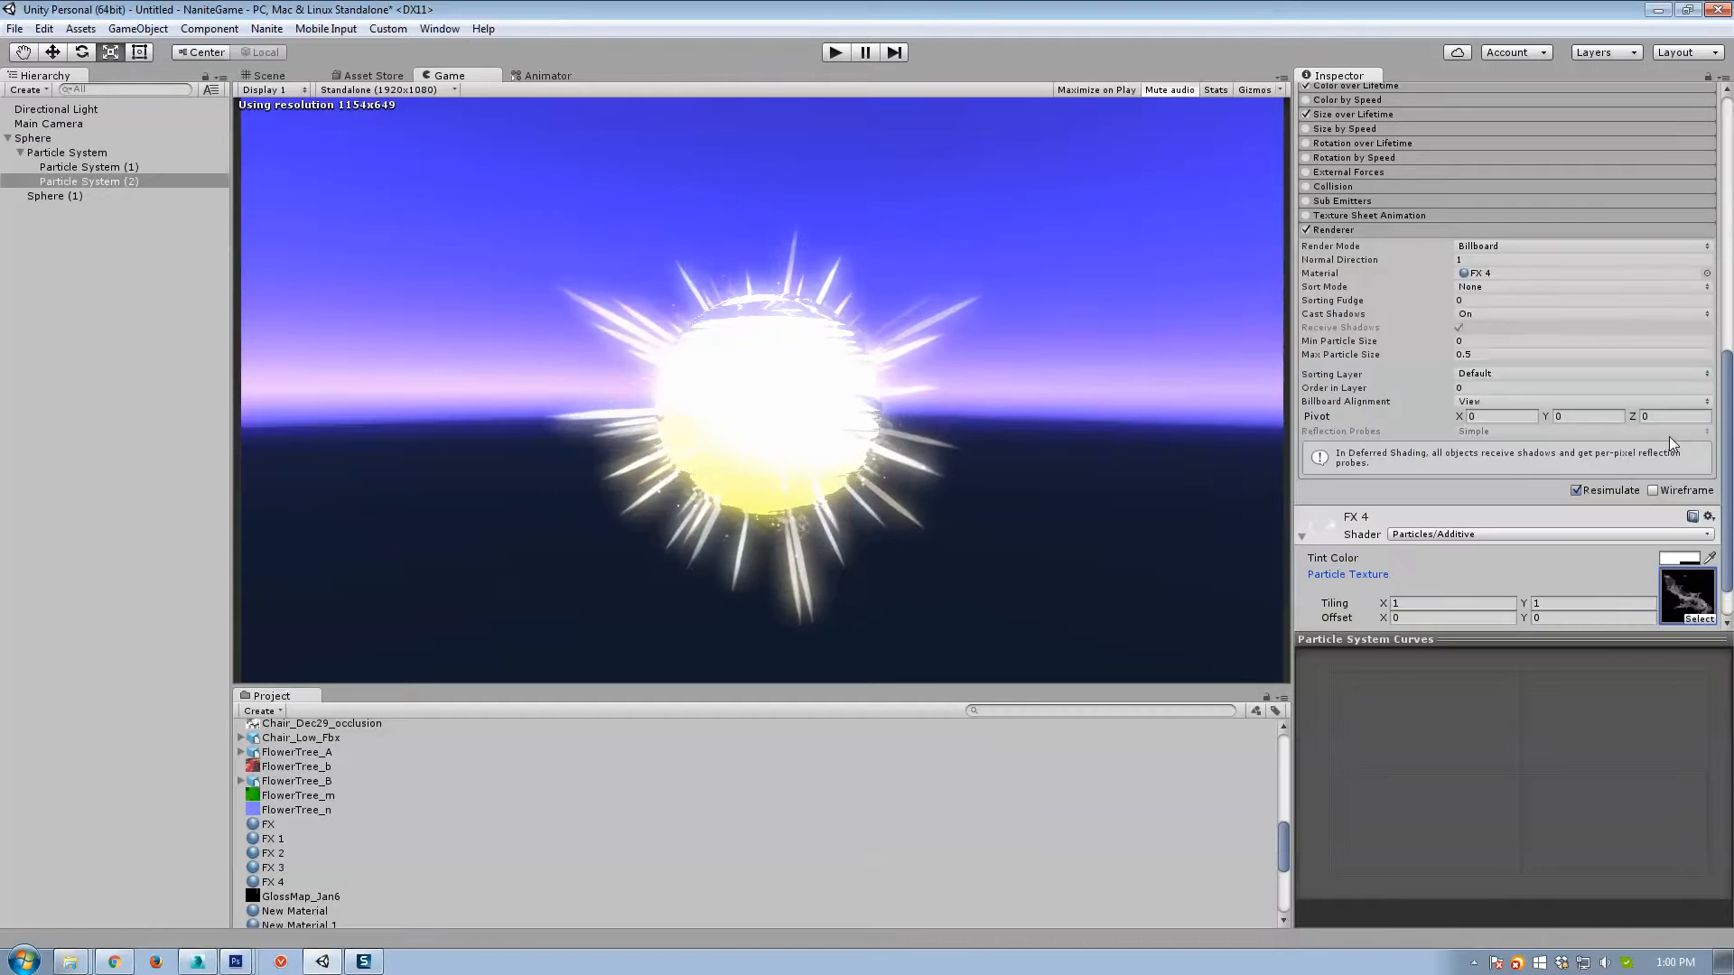
pyautogui.click(1678, 505)
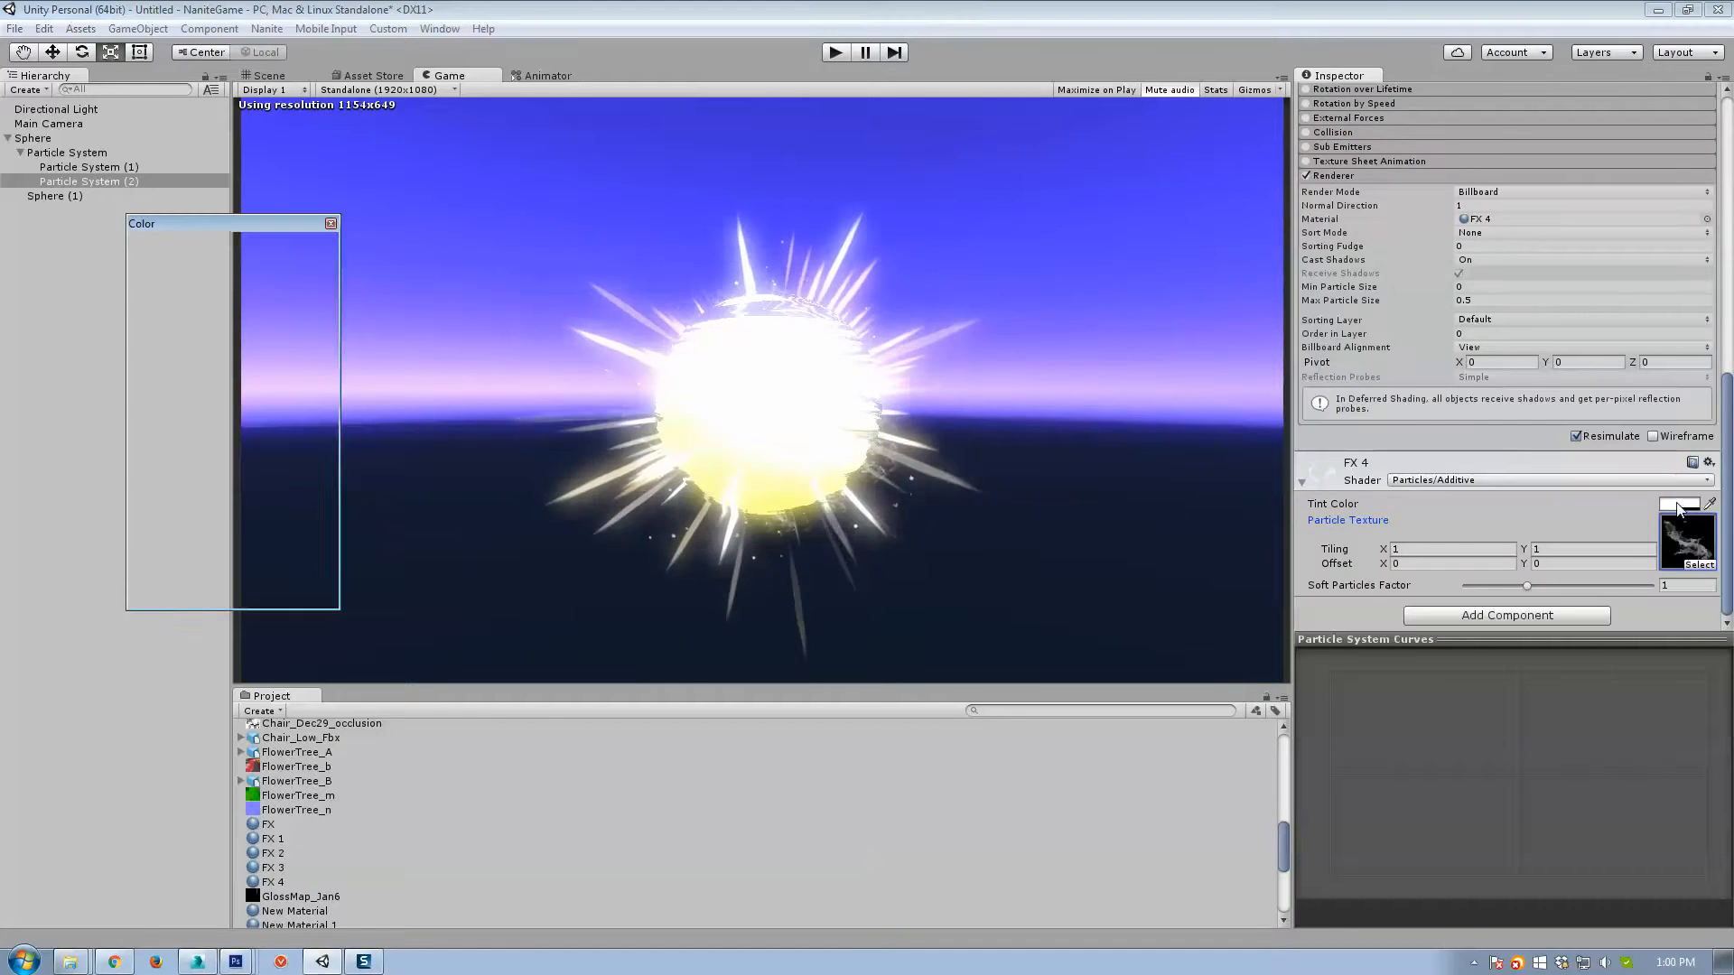
pyautogui.moveTo(256, 531); pyautogui.dragTo(298, 531)
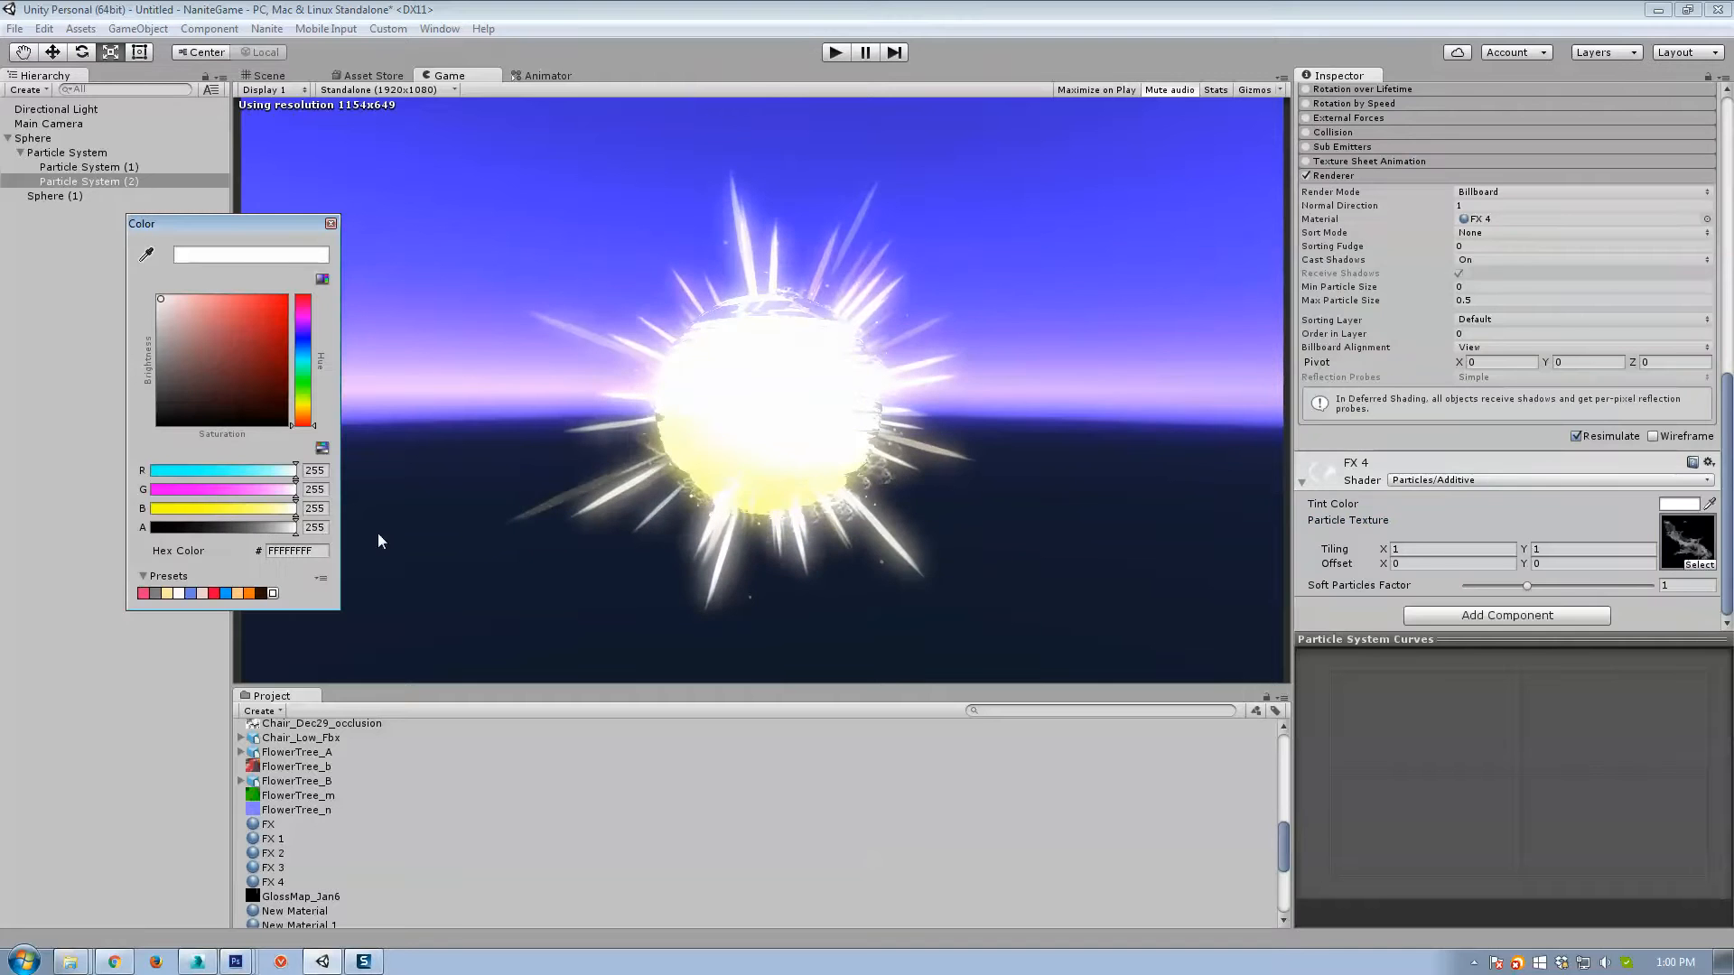
# Set Particle System (2)'s Start Size range to 1–2 and its emission Rate to 5.
pyautogui.scroll(10, 1500, 363)
pyautogui.scroll(3, 1500, 364)
pyautogui.click(1489, 337)
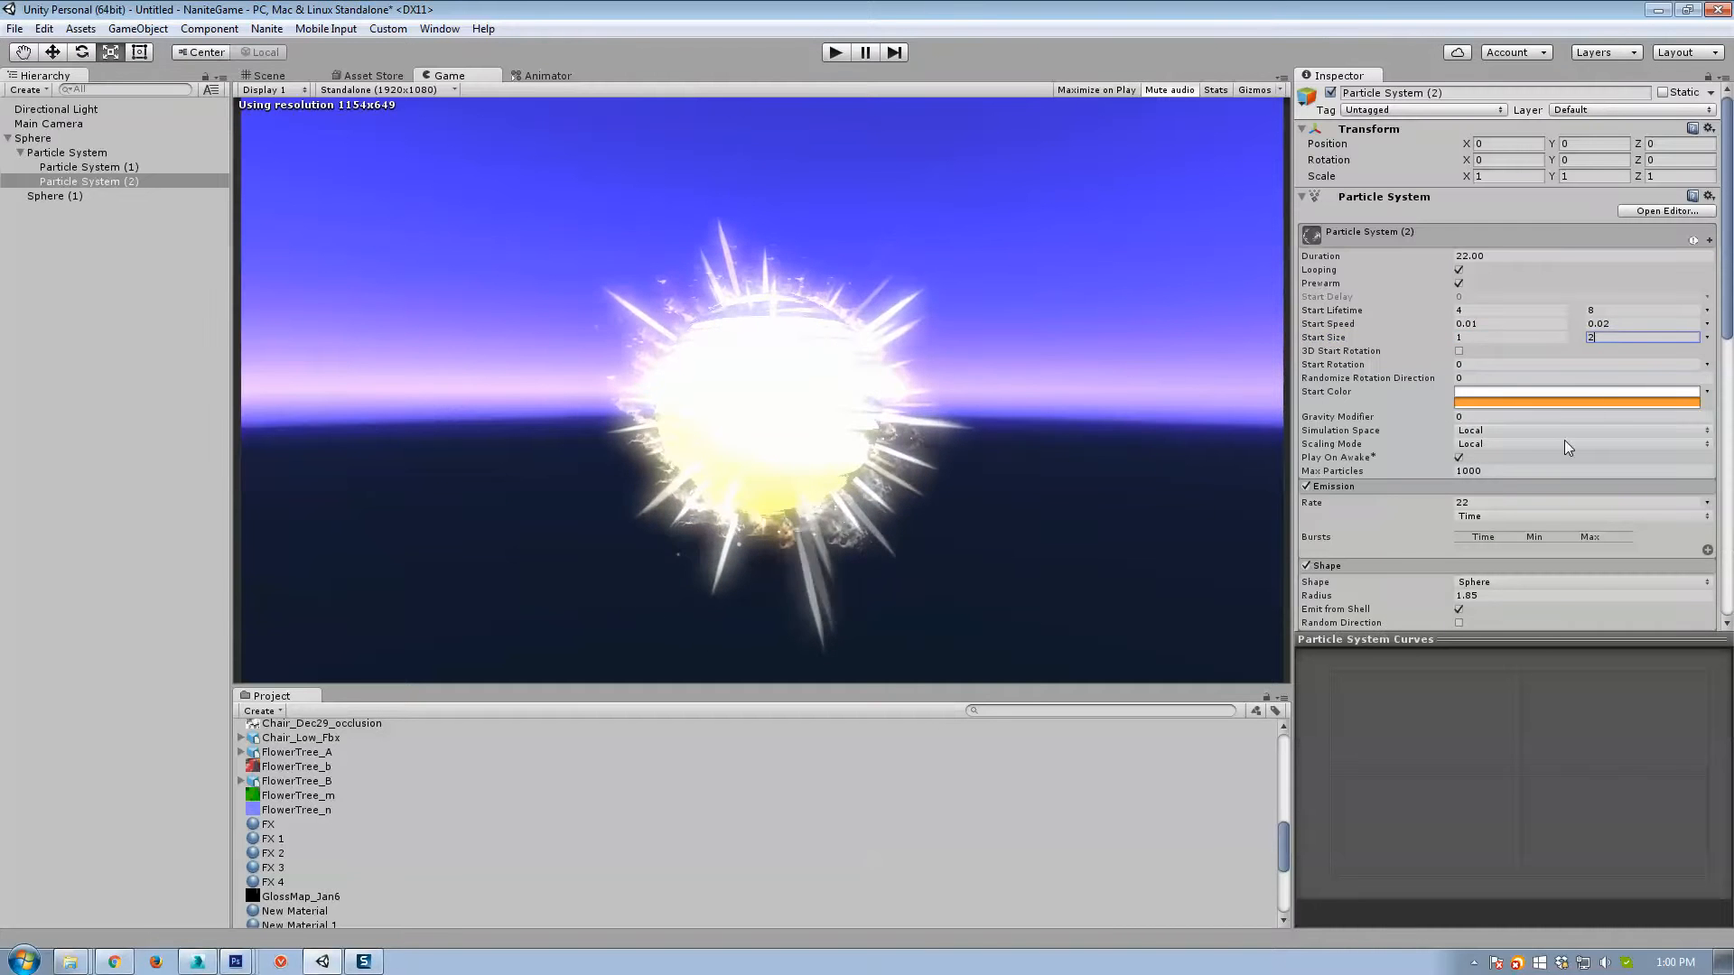
pyautogui.scroll(-5, 1514, 463)
pyautogui.click(1482, 286)
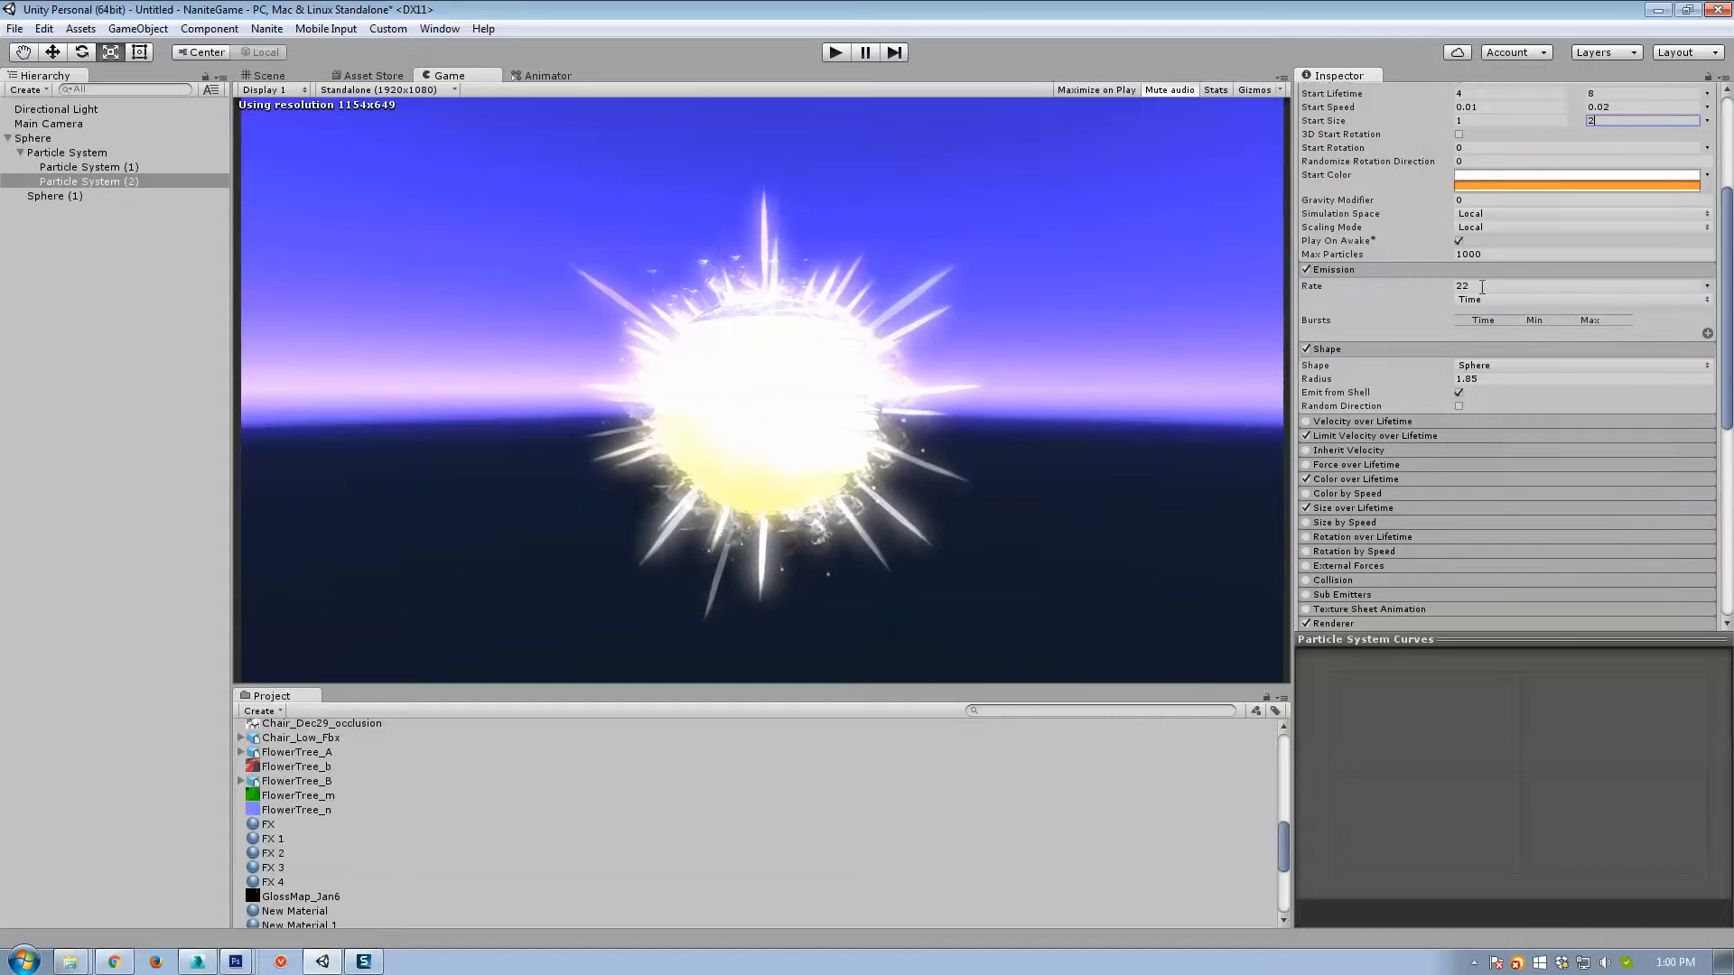
pyautogui.write('5')
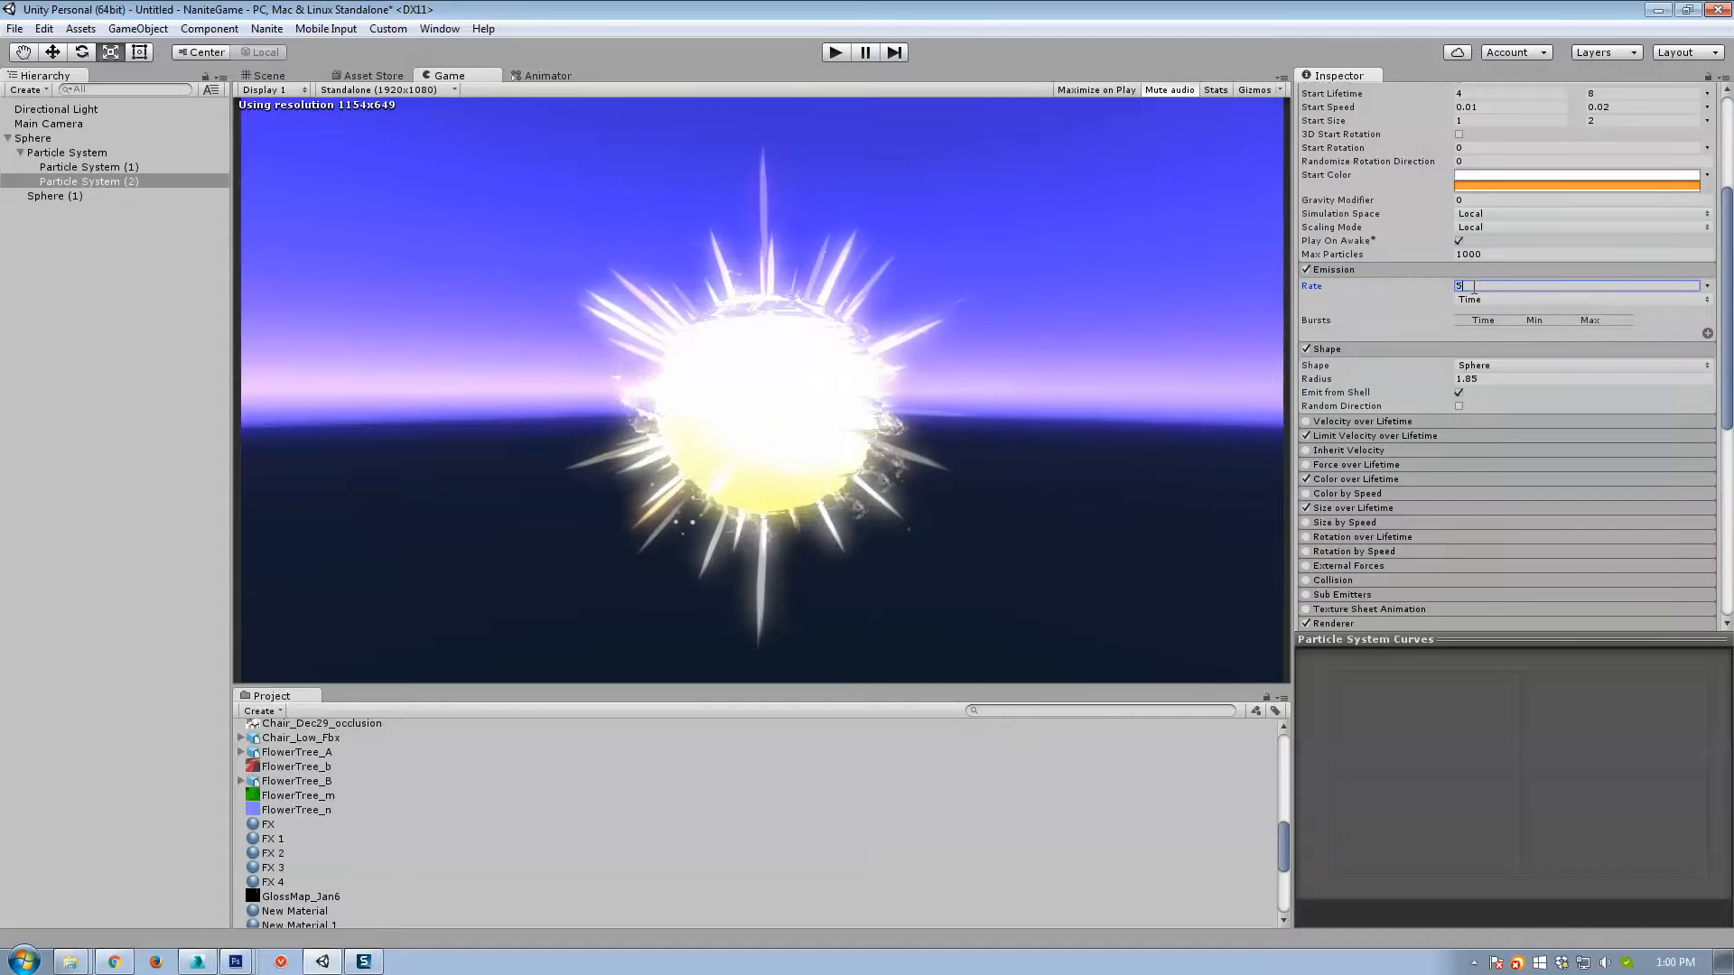
# Reshape the Size over Lifetime curve to start at 0, peak at 1.0 before mid-lifetime and fall back to 0.
pyautogui.scroll(1, 1449, 482)
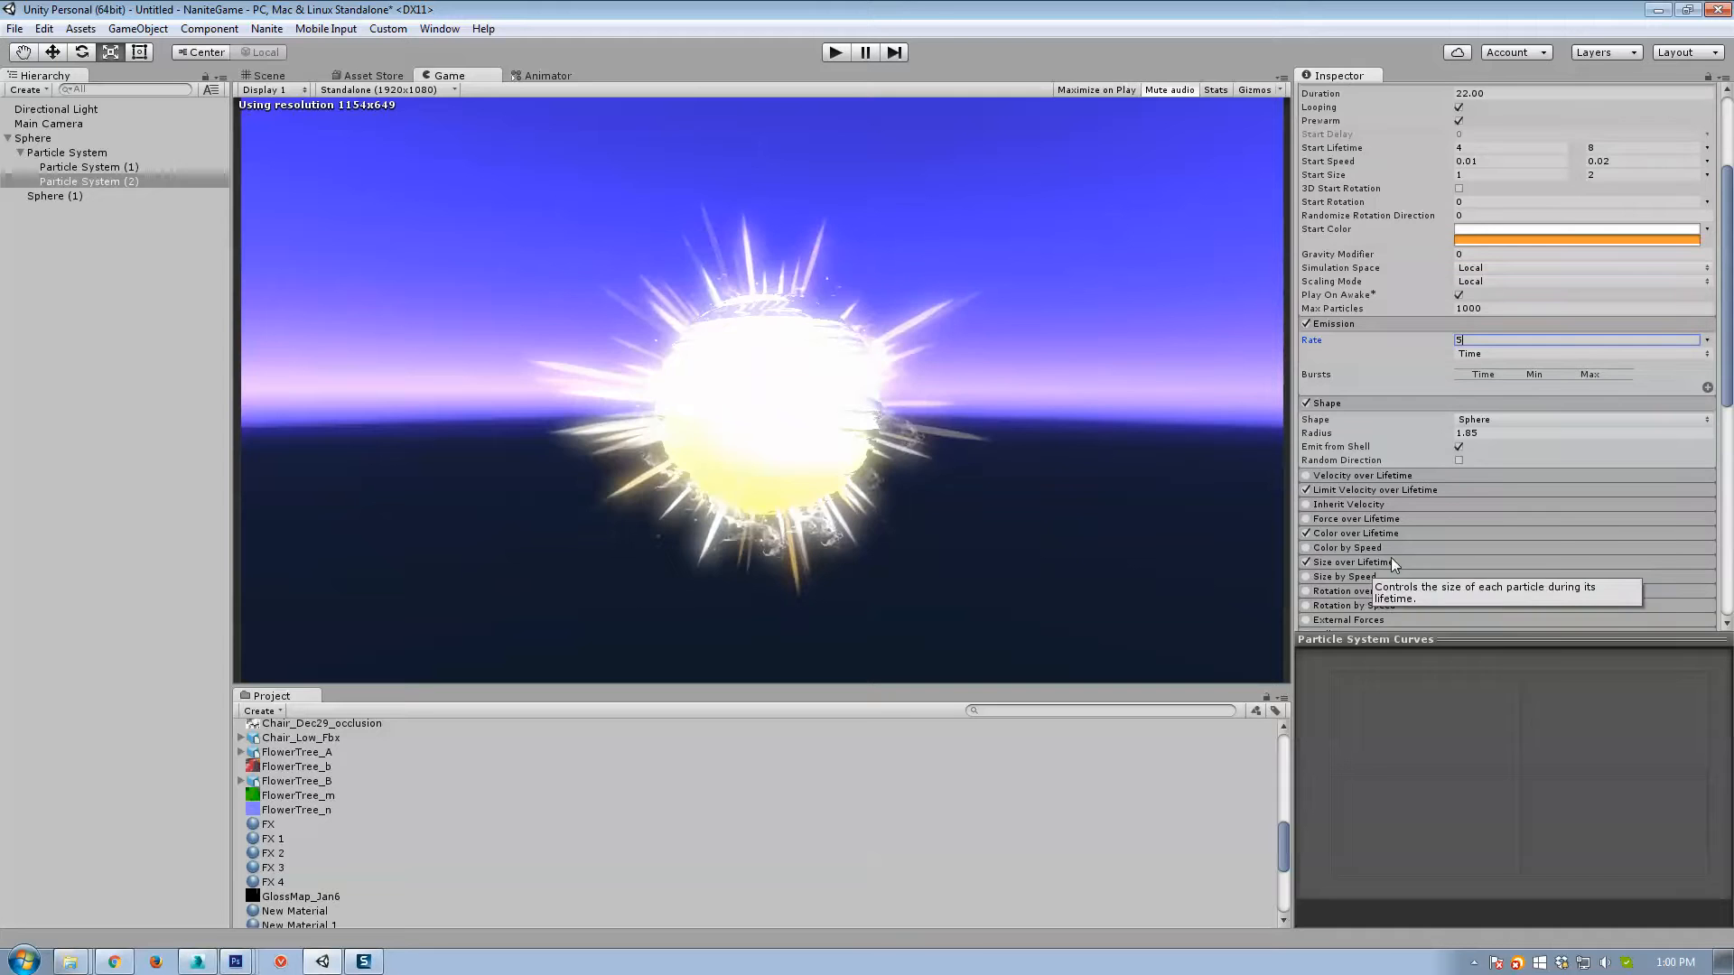
pyautogui.scroll(-1, 1499, 579)
pyautogui.scroll(-2, 1498, 577)
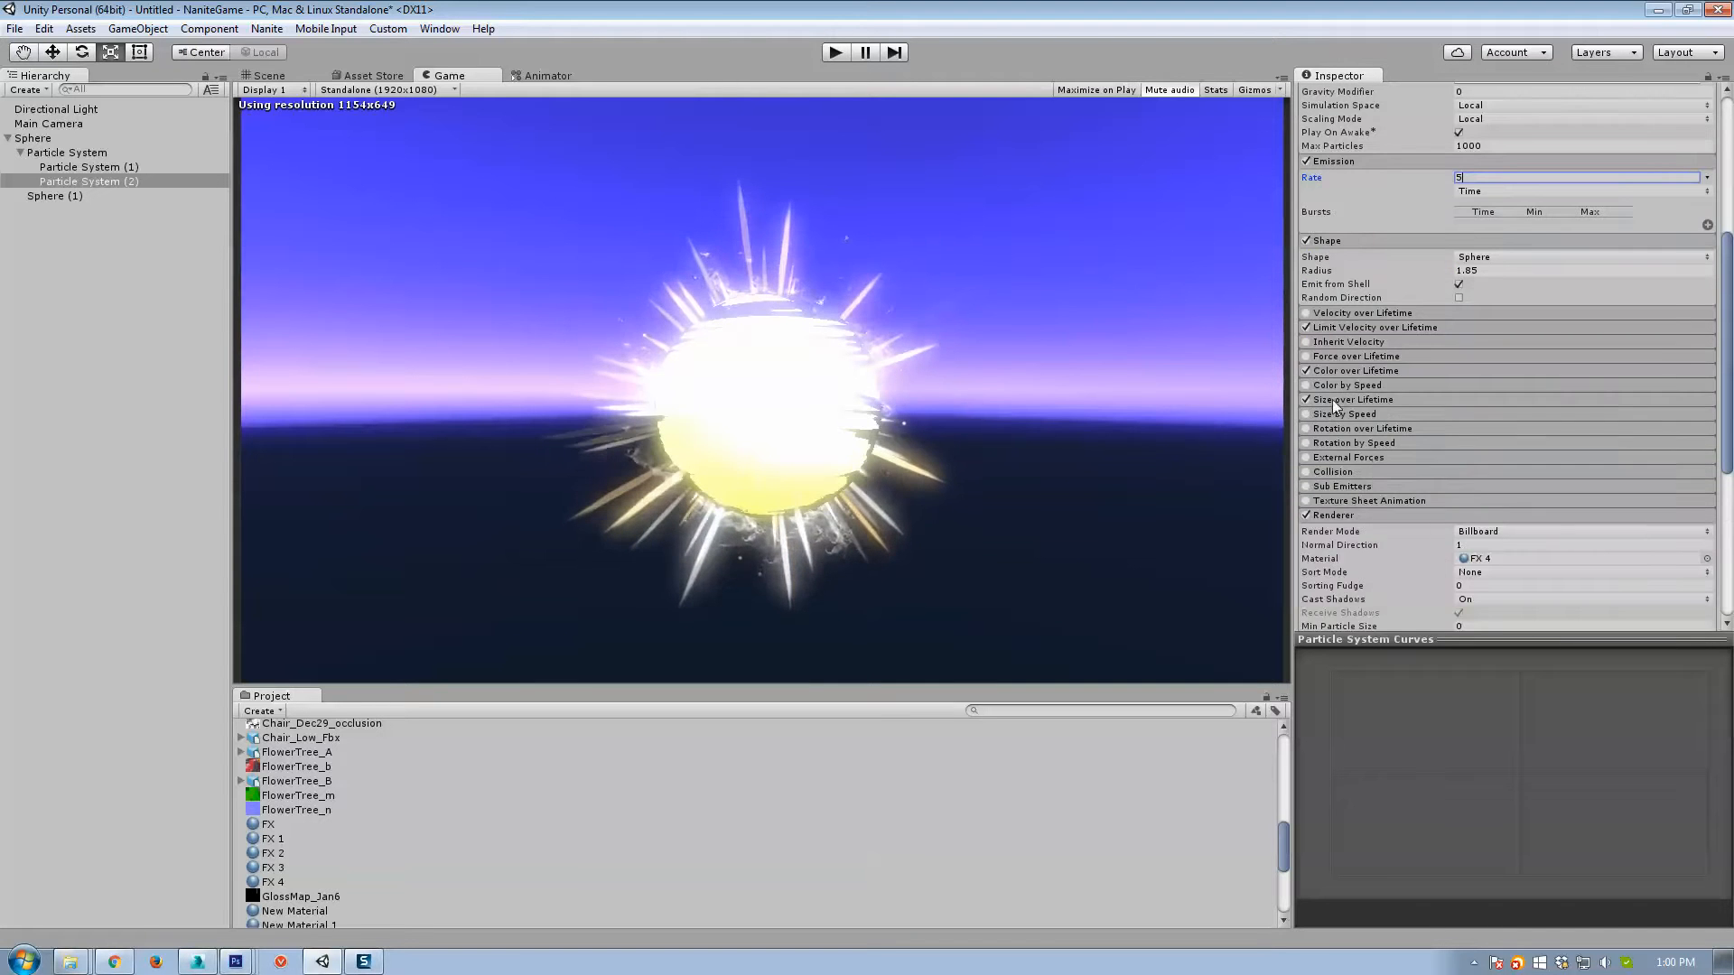
pyautogui.click(1331, 399)
pyautogui.click(1531, 416)
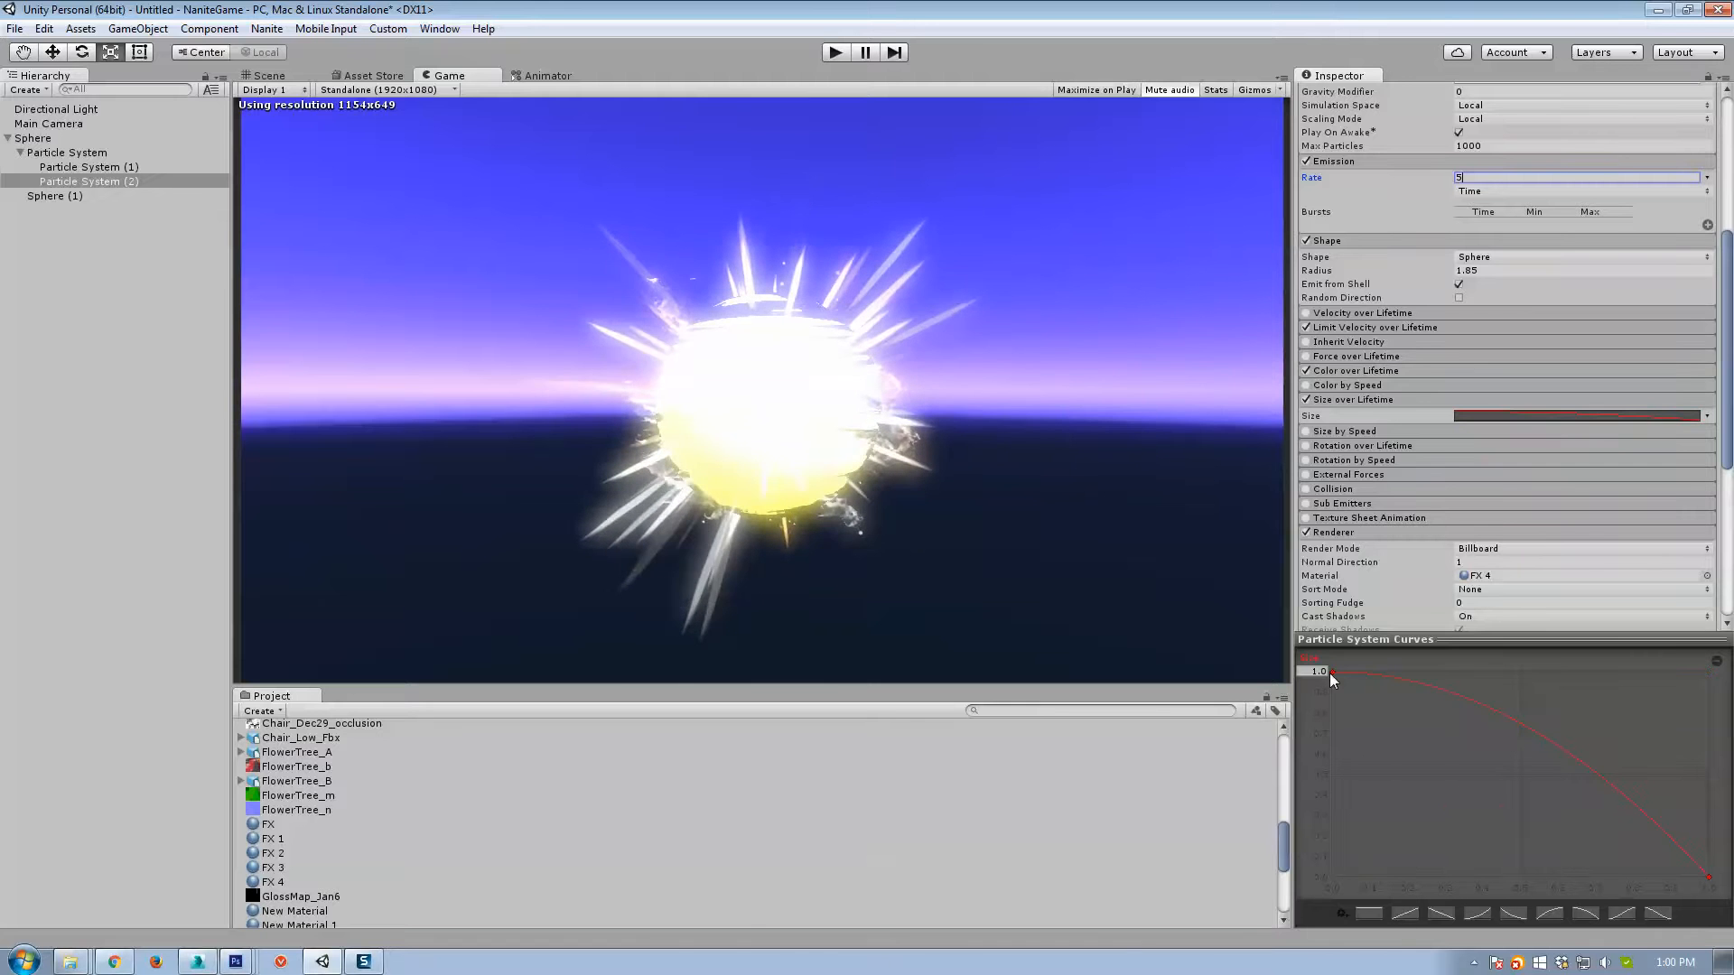
pyautogui.moveTo(1330, 672); pyautogui.dragTo(1417, 754)
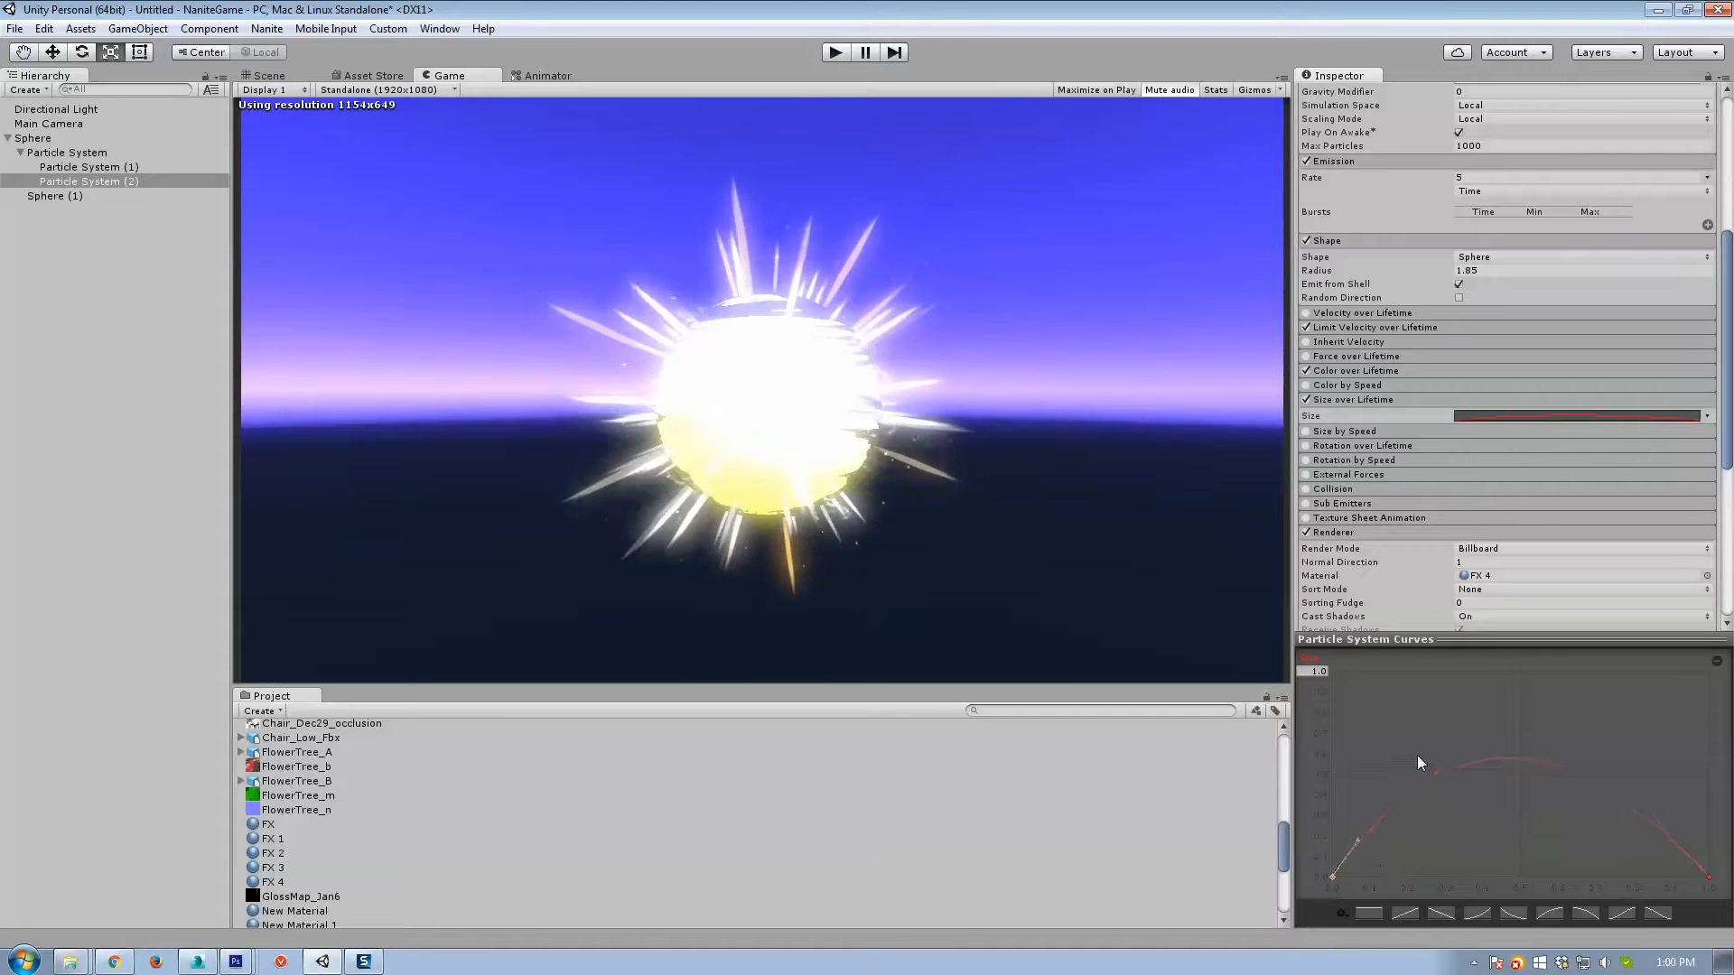
pyautogui.moveTo(1389, 673); pyautogui.dragTo(1395, 684)
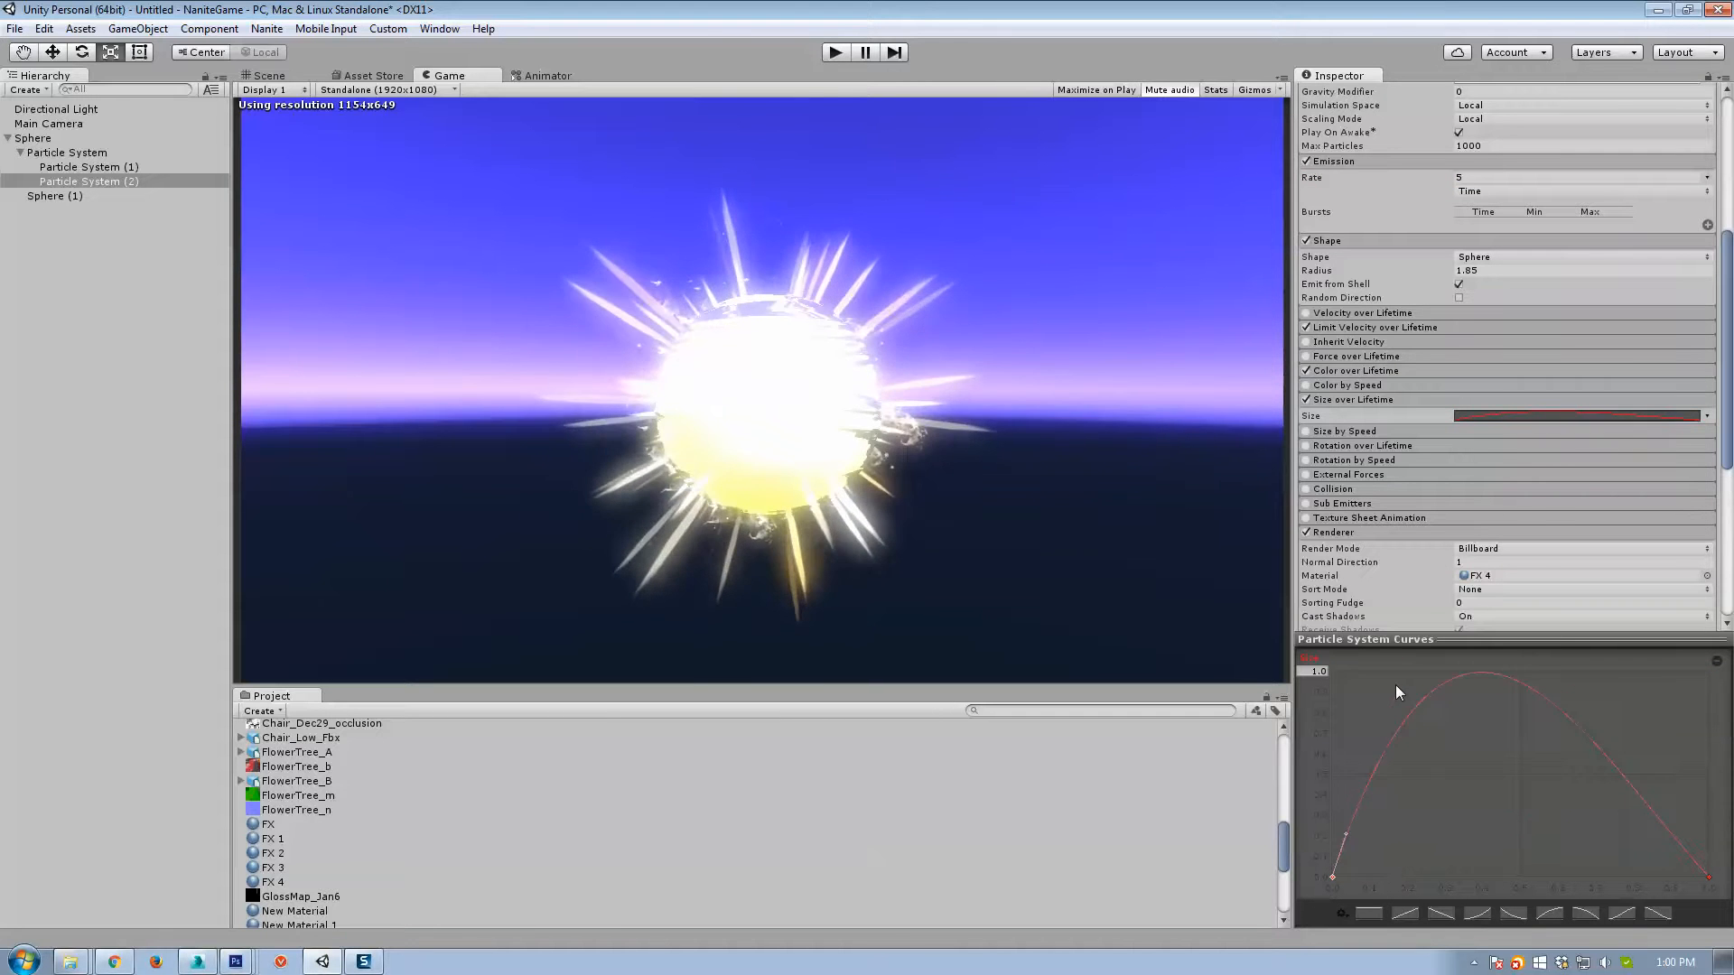
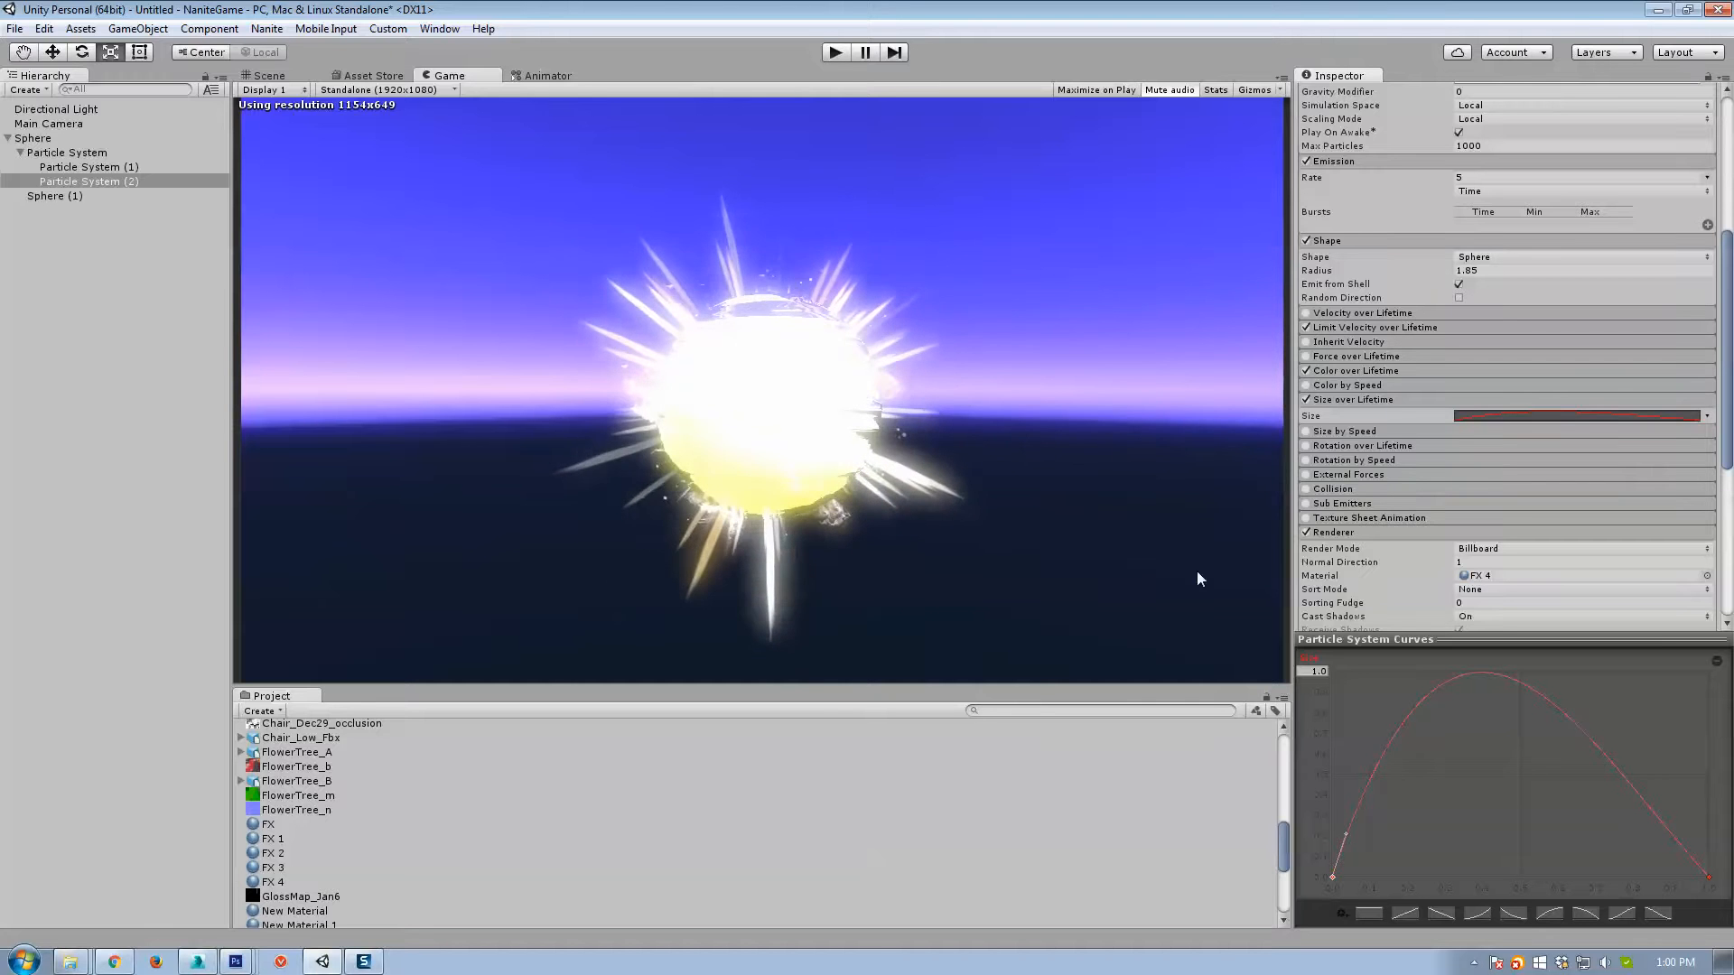
# Enable Rotation over Lifetime for Particle System (2) with an Angular Velocity of 15.
pyautogui.click(1306, 446)
pyautogui.click(1367, 446)
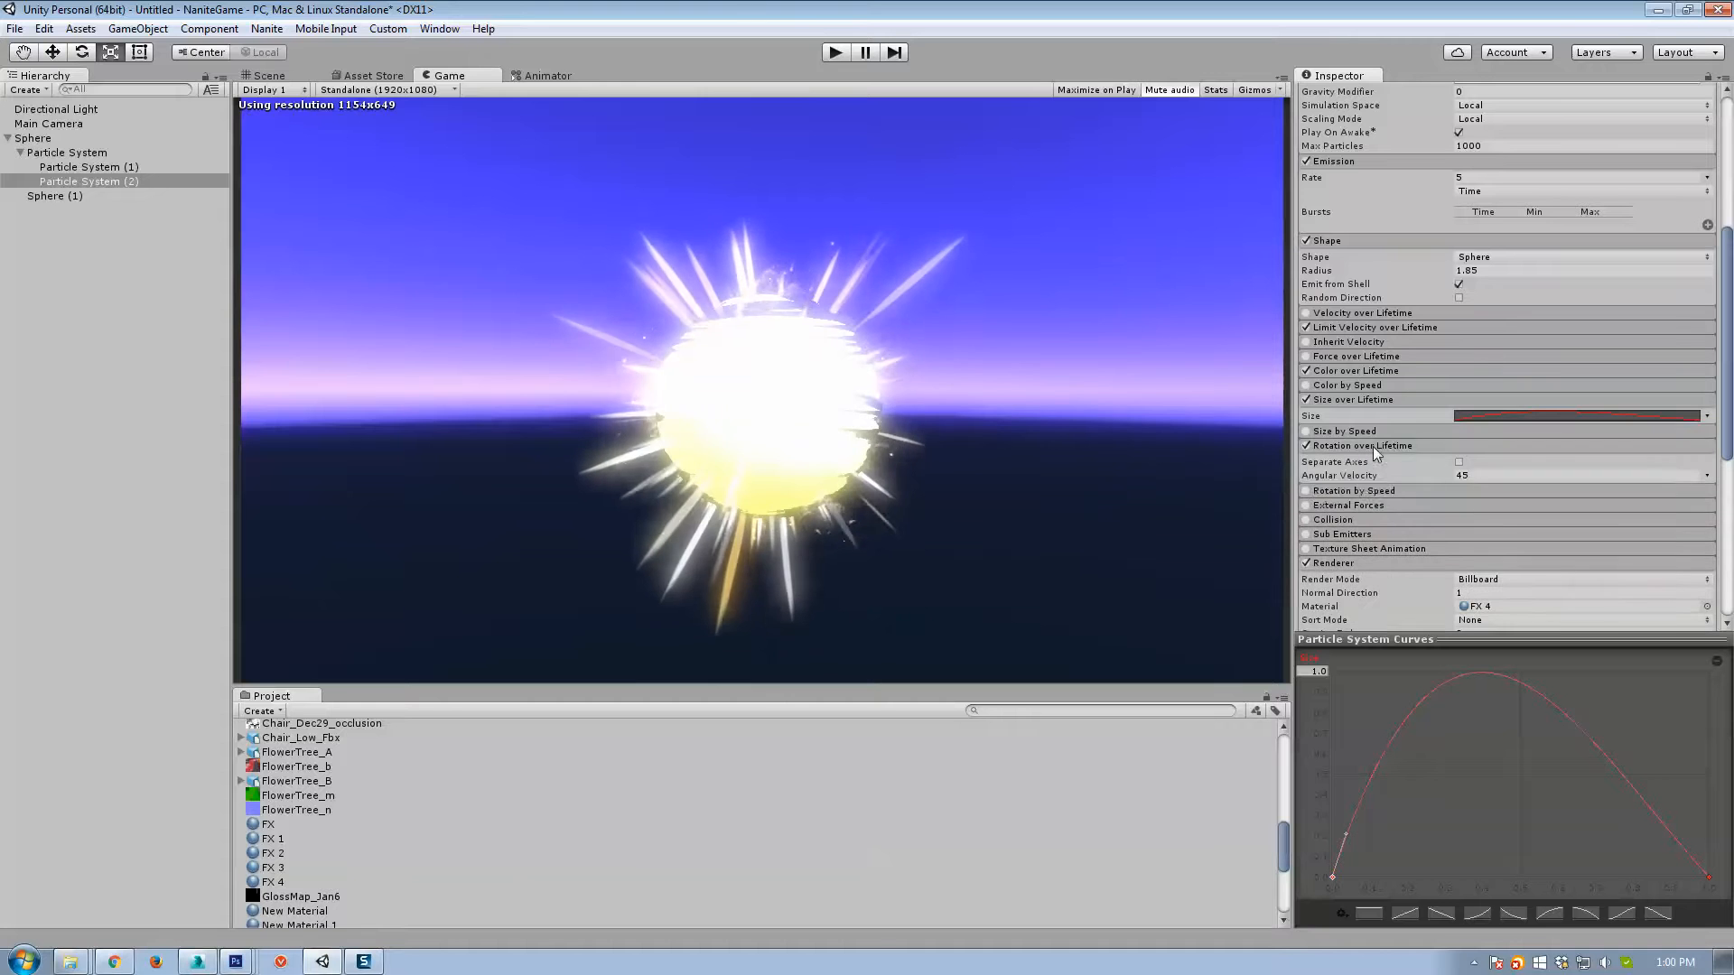
pyautogui.click(1508, 471)
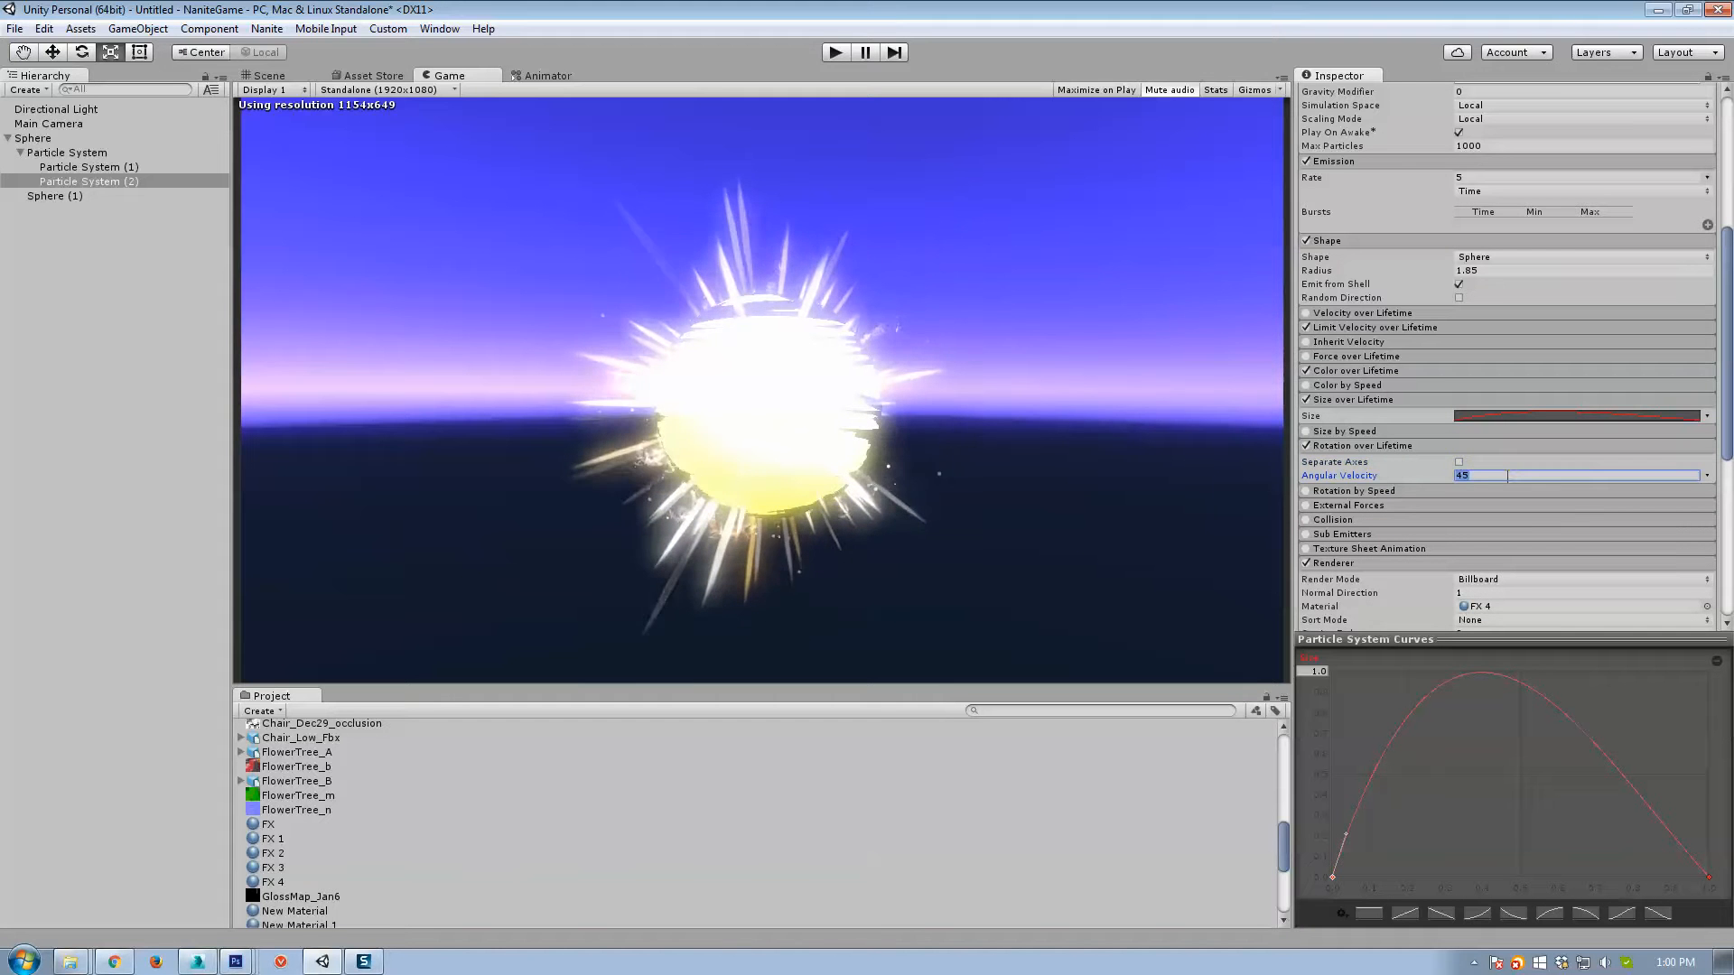
pyautogui.write('15')
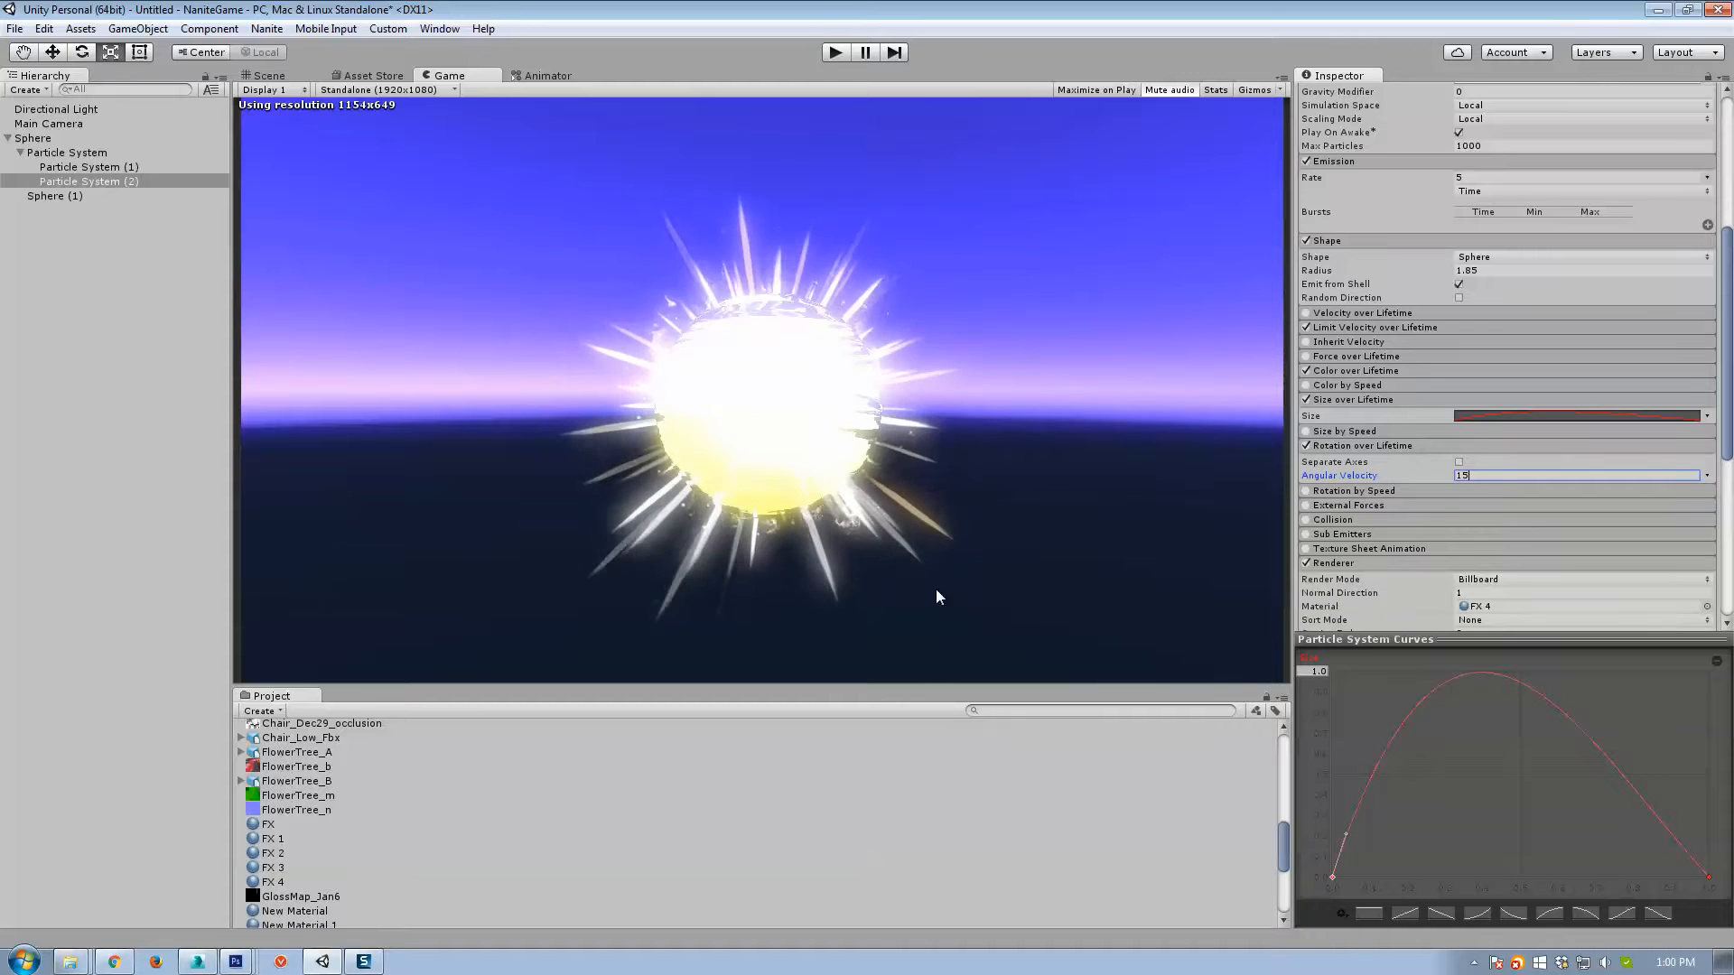
# Change Particle System (2)'s Start Size range to 0.5–3, trying 4 as the maximum first.
pyautogui.scroll(3, 1672, 424)
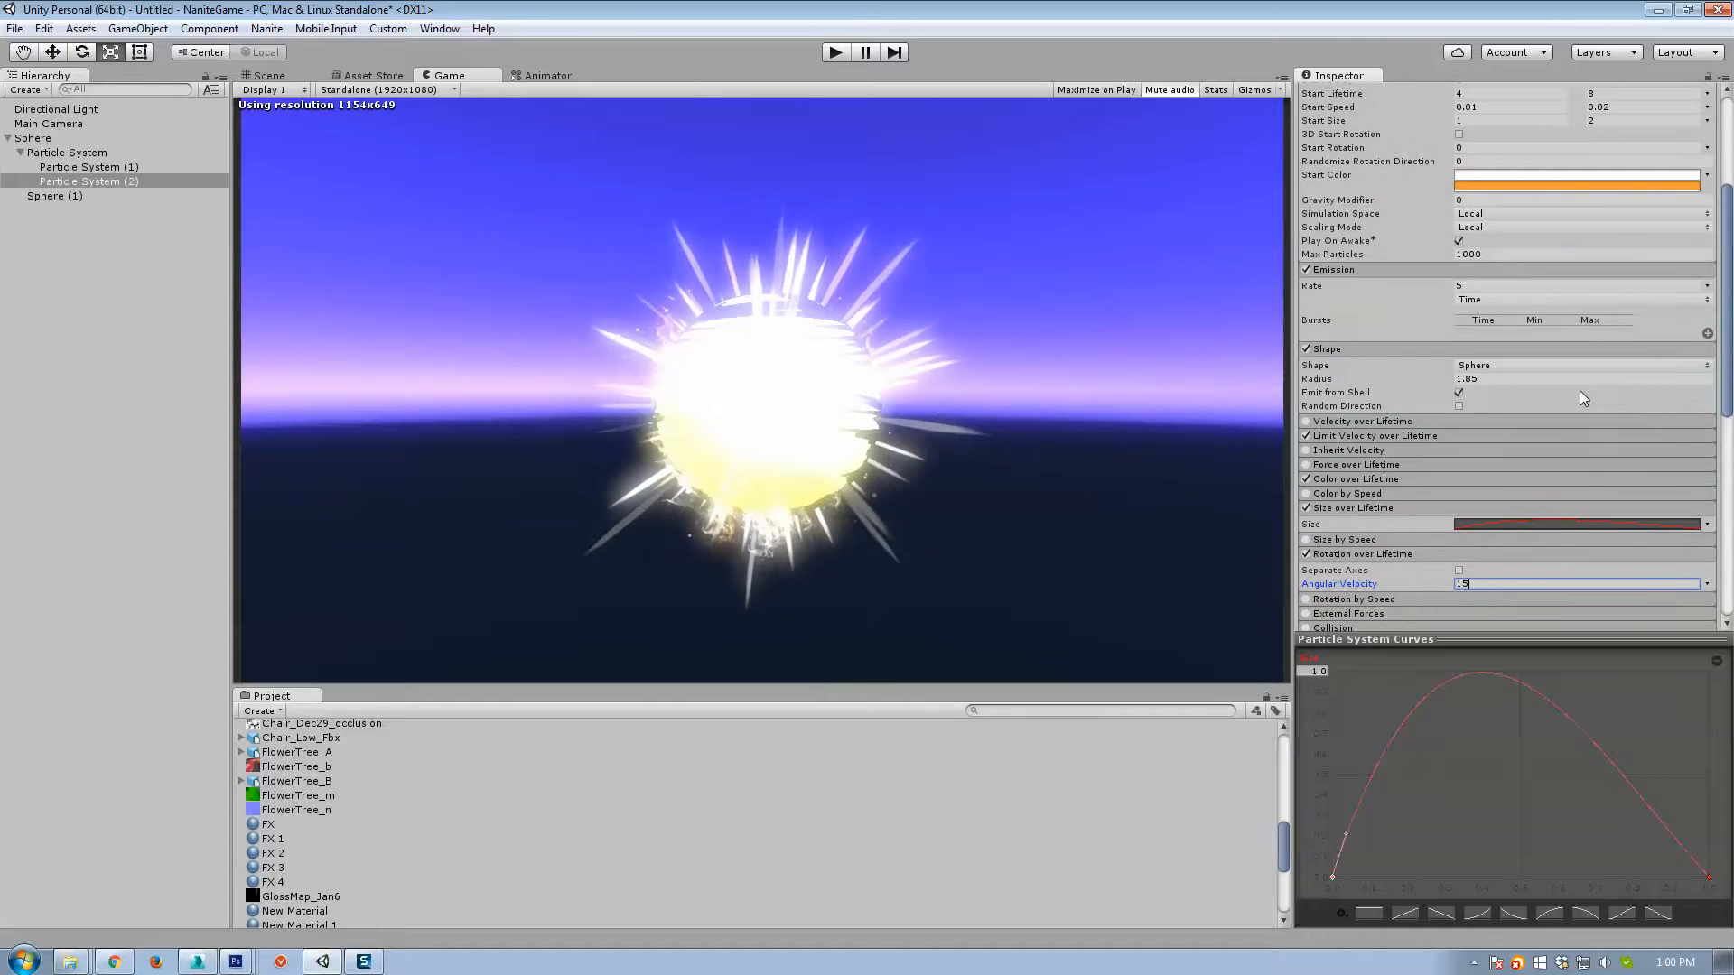
pyautogui.scroll(3, 1535, 406)
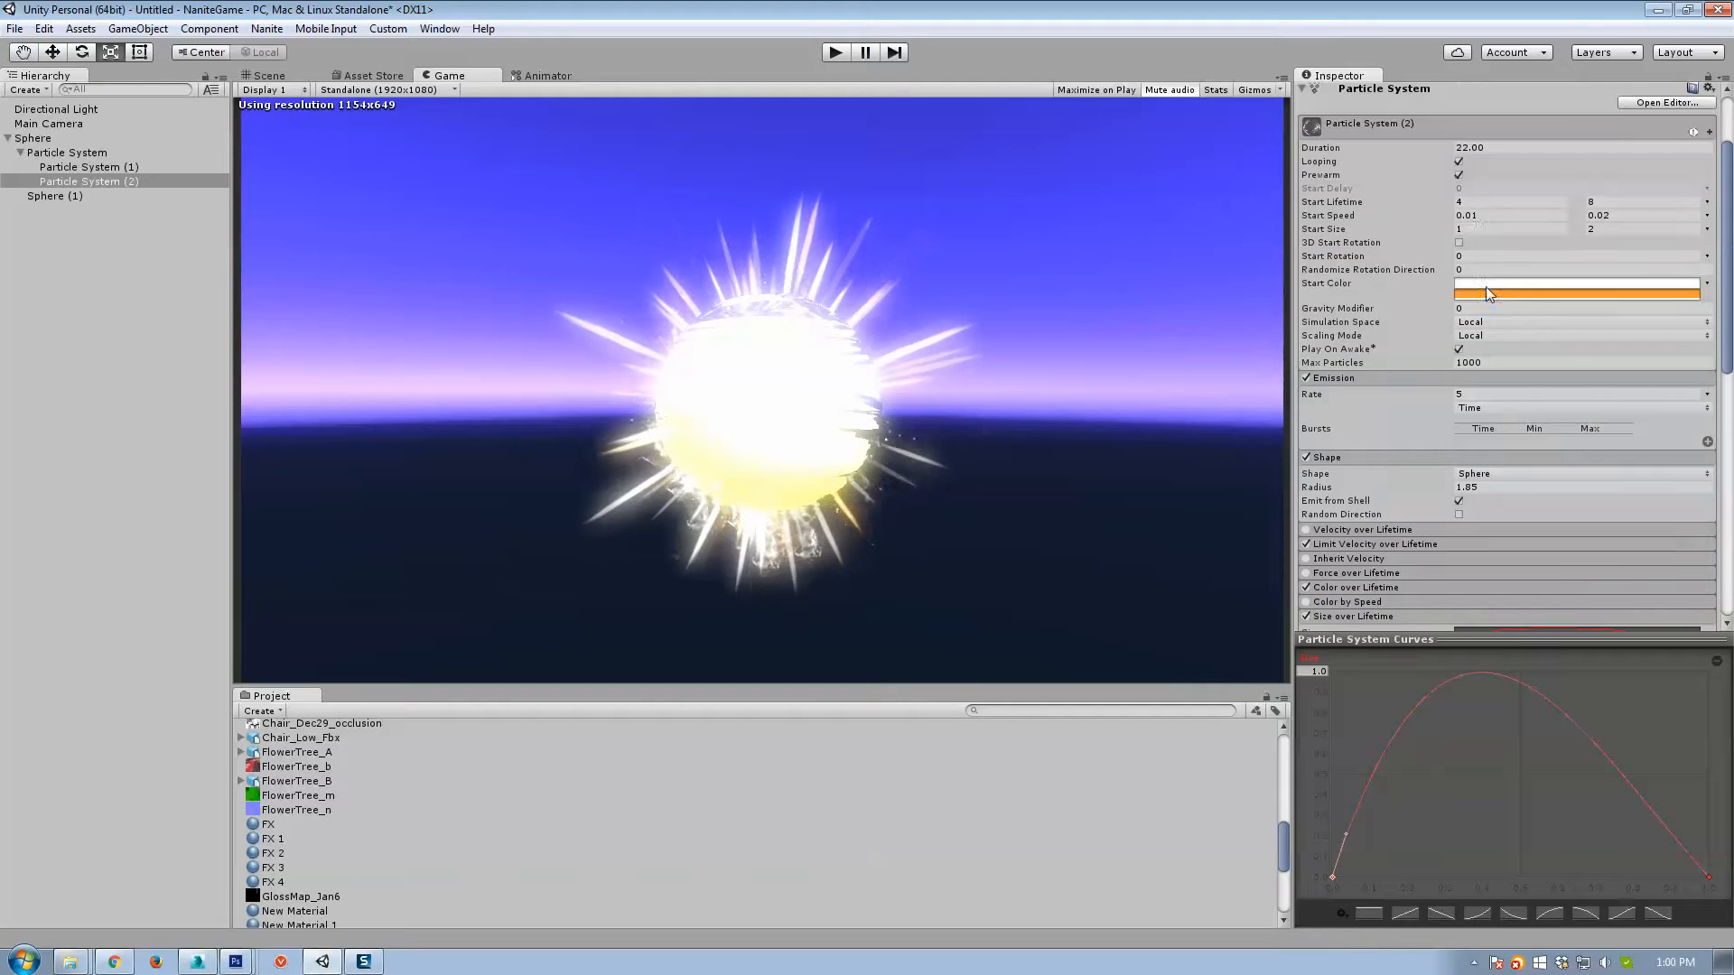
pyautogui.click(1474, 229)
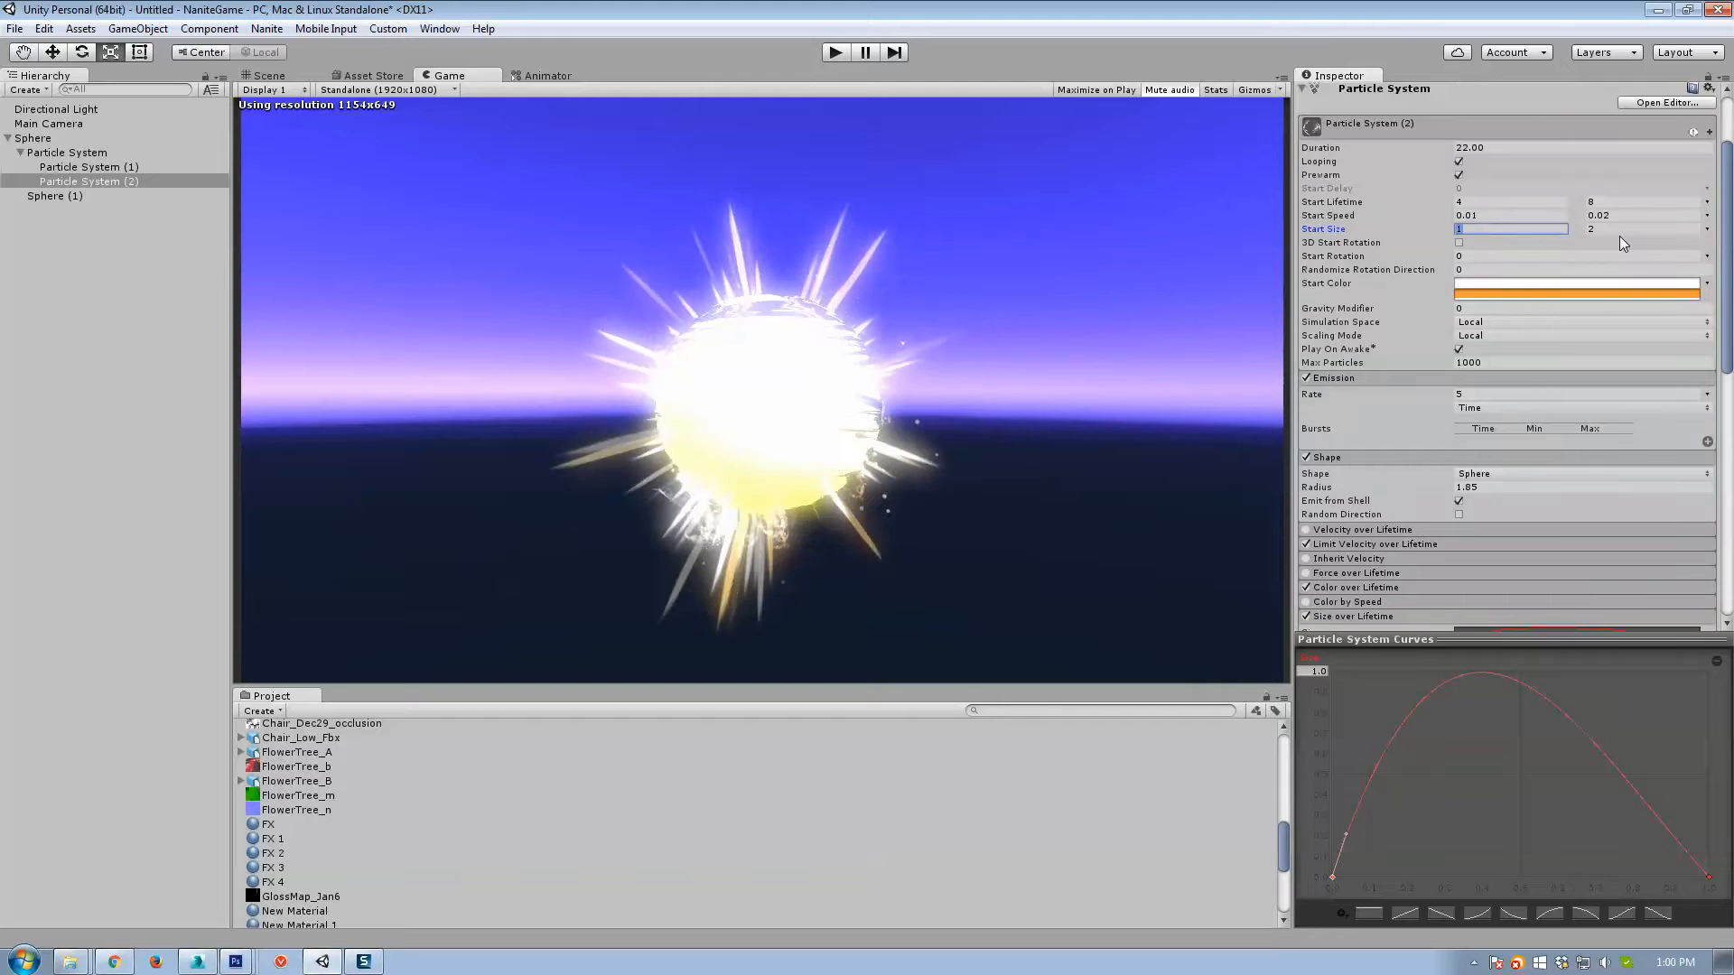
pyautogui.click(1613, 229)
pyautogui.write('4')
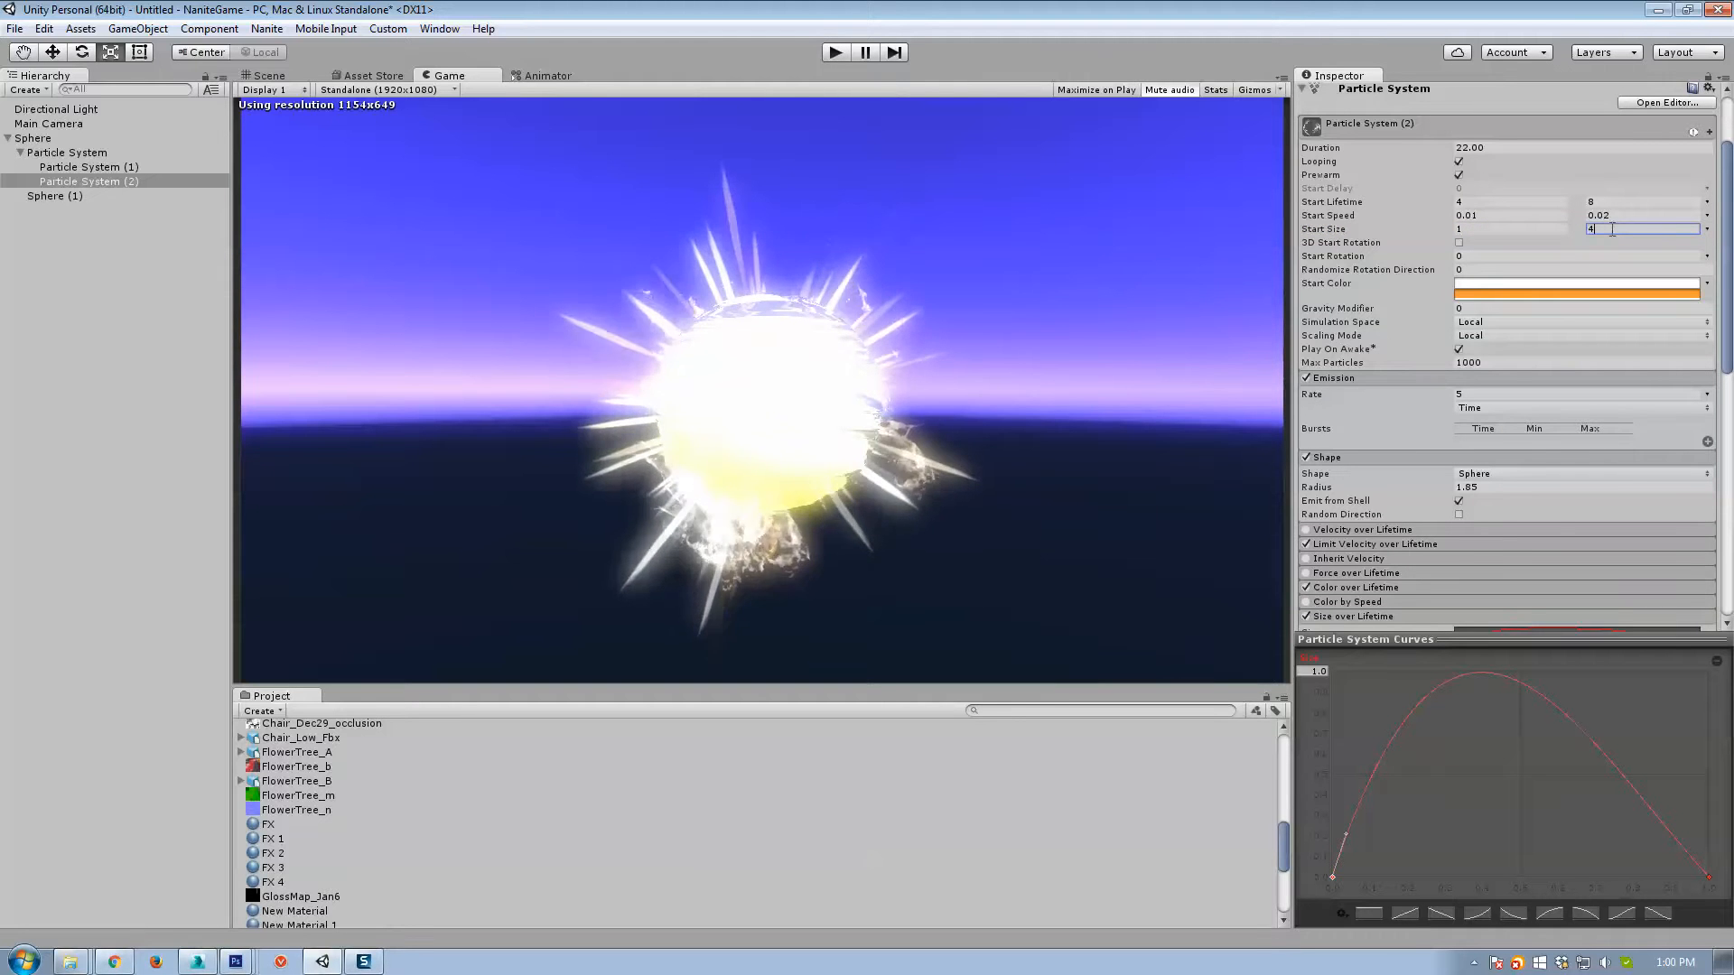
pyautogui.press('BackSpace')
pyautogui.write('3')
pyautogui.click(1523, 227)
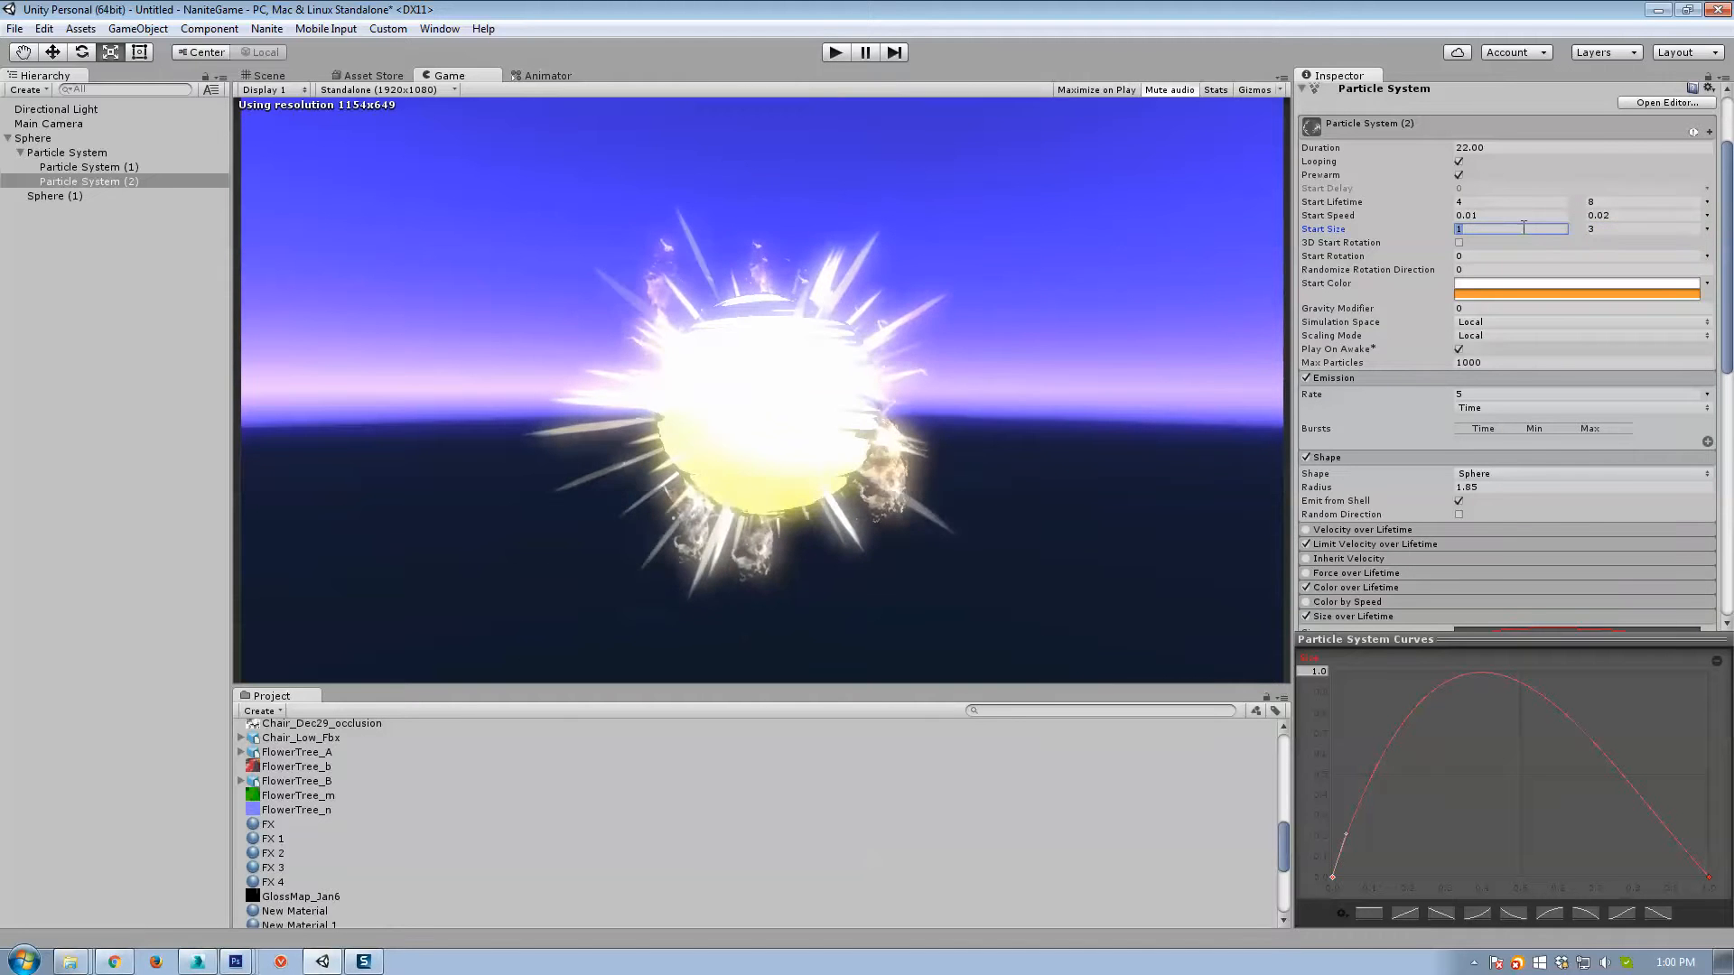
pyautogui.write('.5')
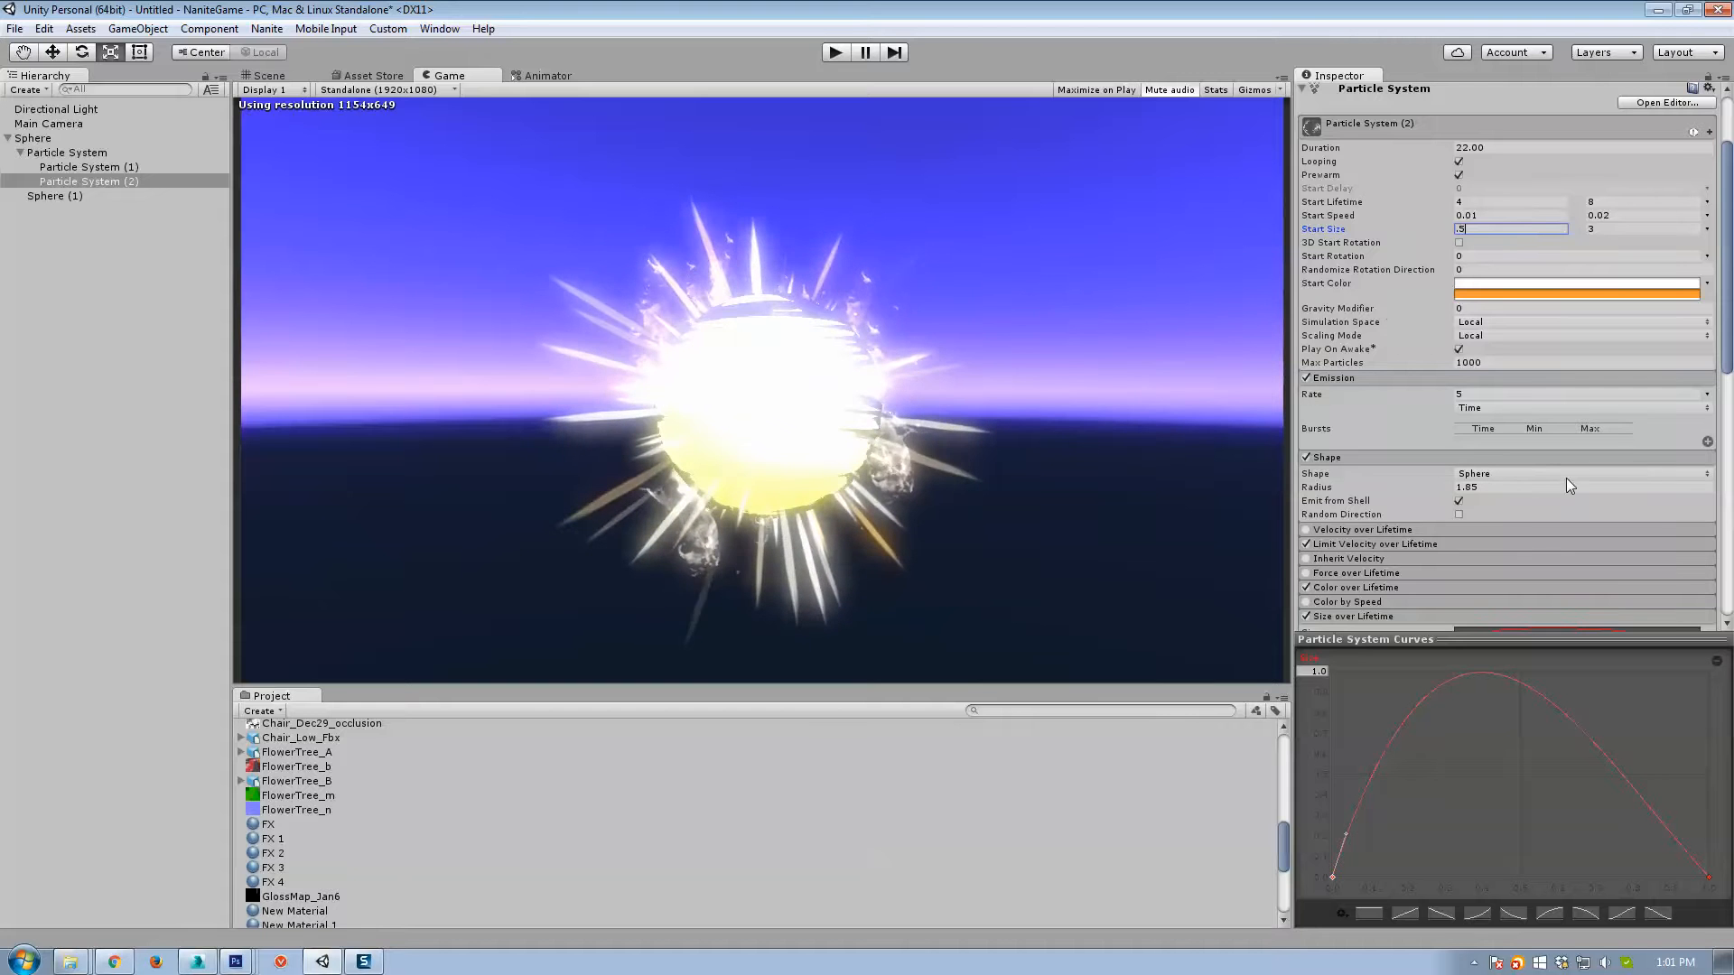
# Set the emission Rate of Particle System (2) to 2 and its Duration to 8.
pyautogui.click(1482, 393)
pyautogui.write('2')
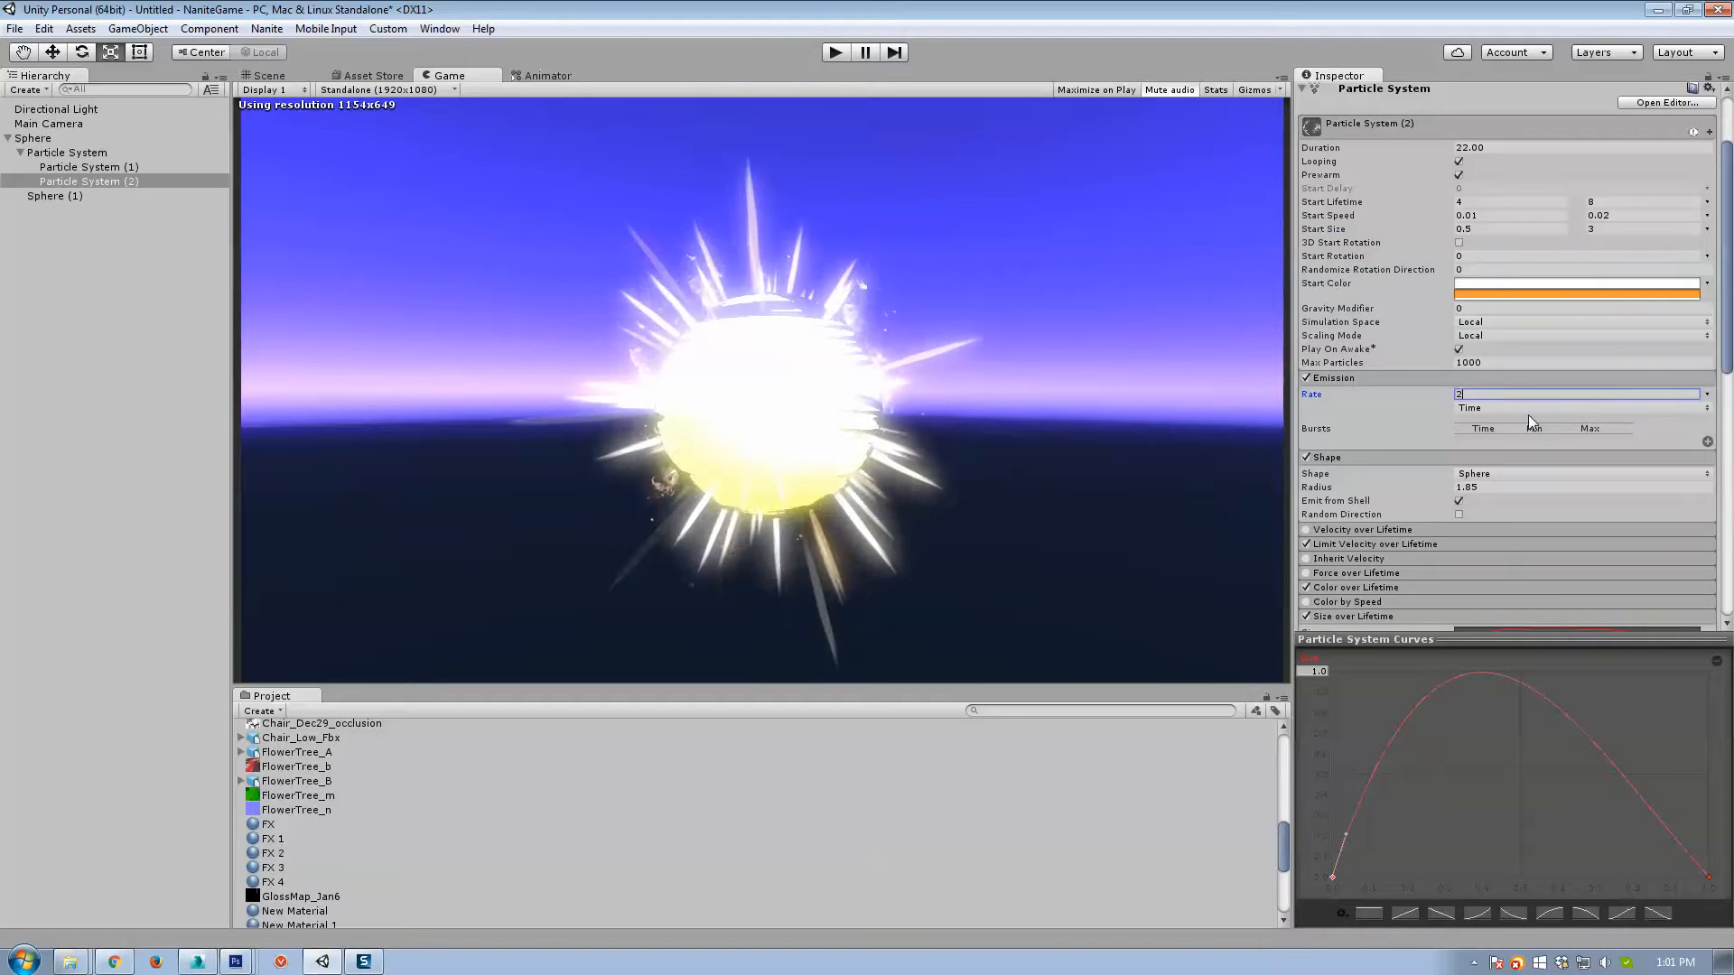
pyautogui.click(1495, 146)
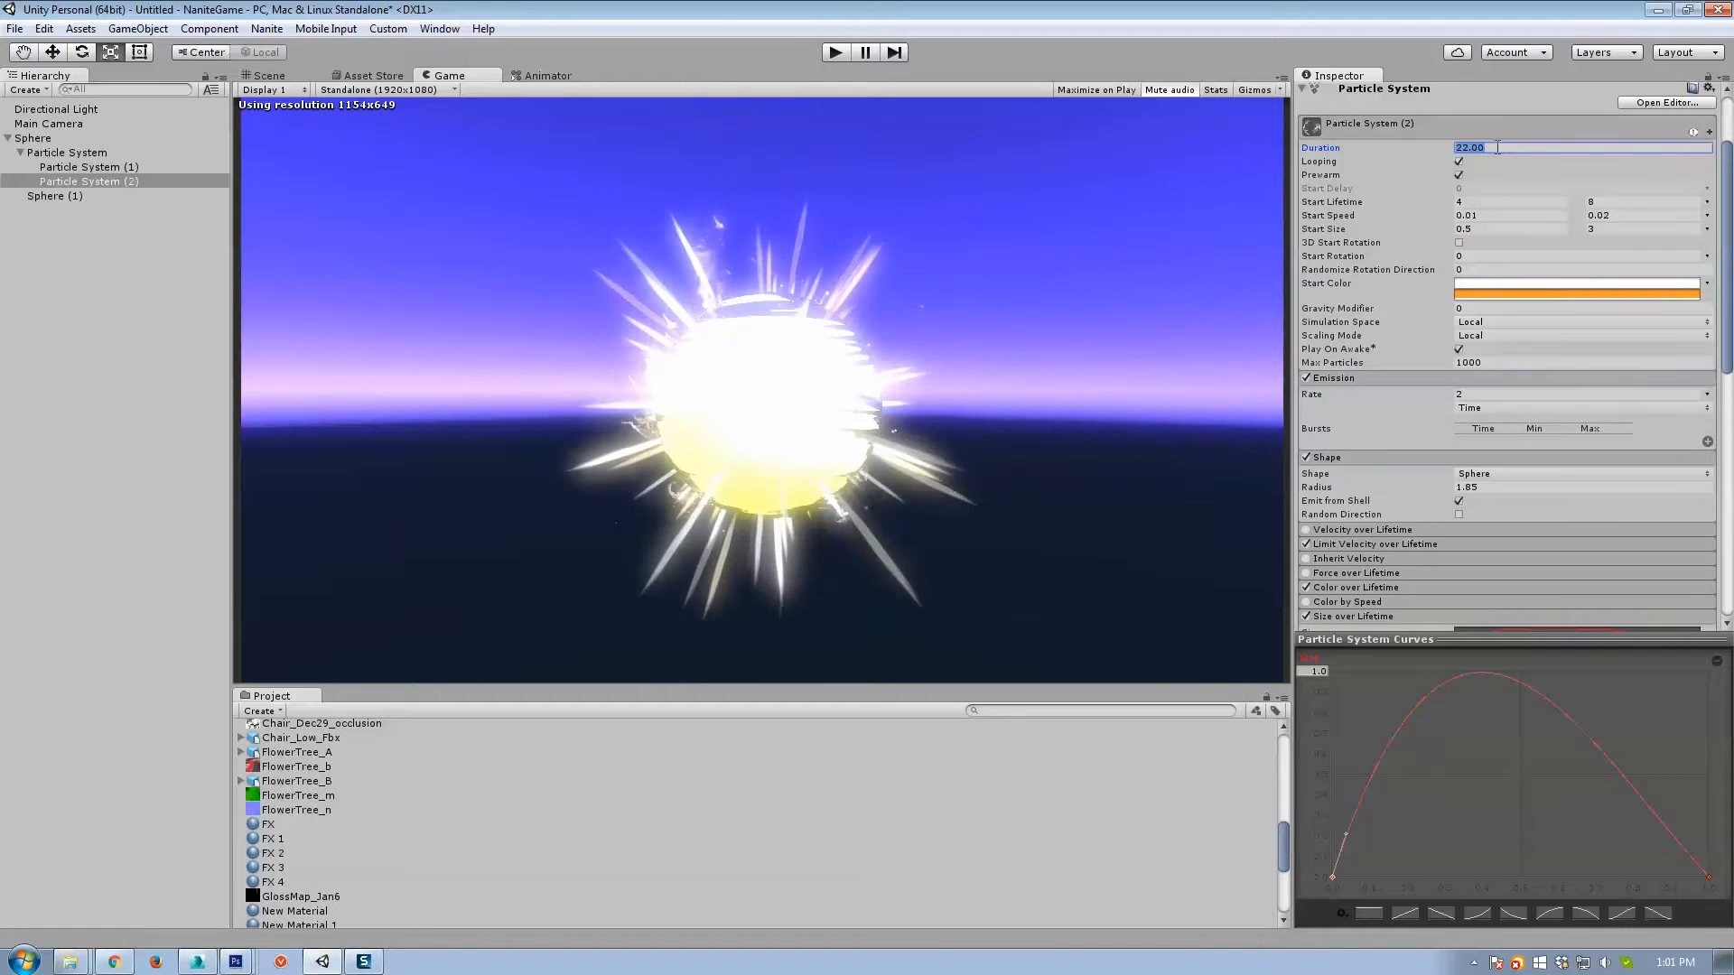
pyautogui.write('8')
# Reduce the maximum Start Size of Particle System (2) to 2.
pyautogui.click(1473, 394)
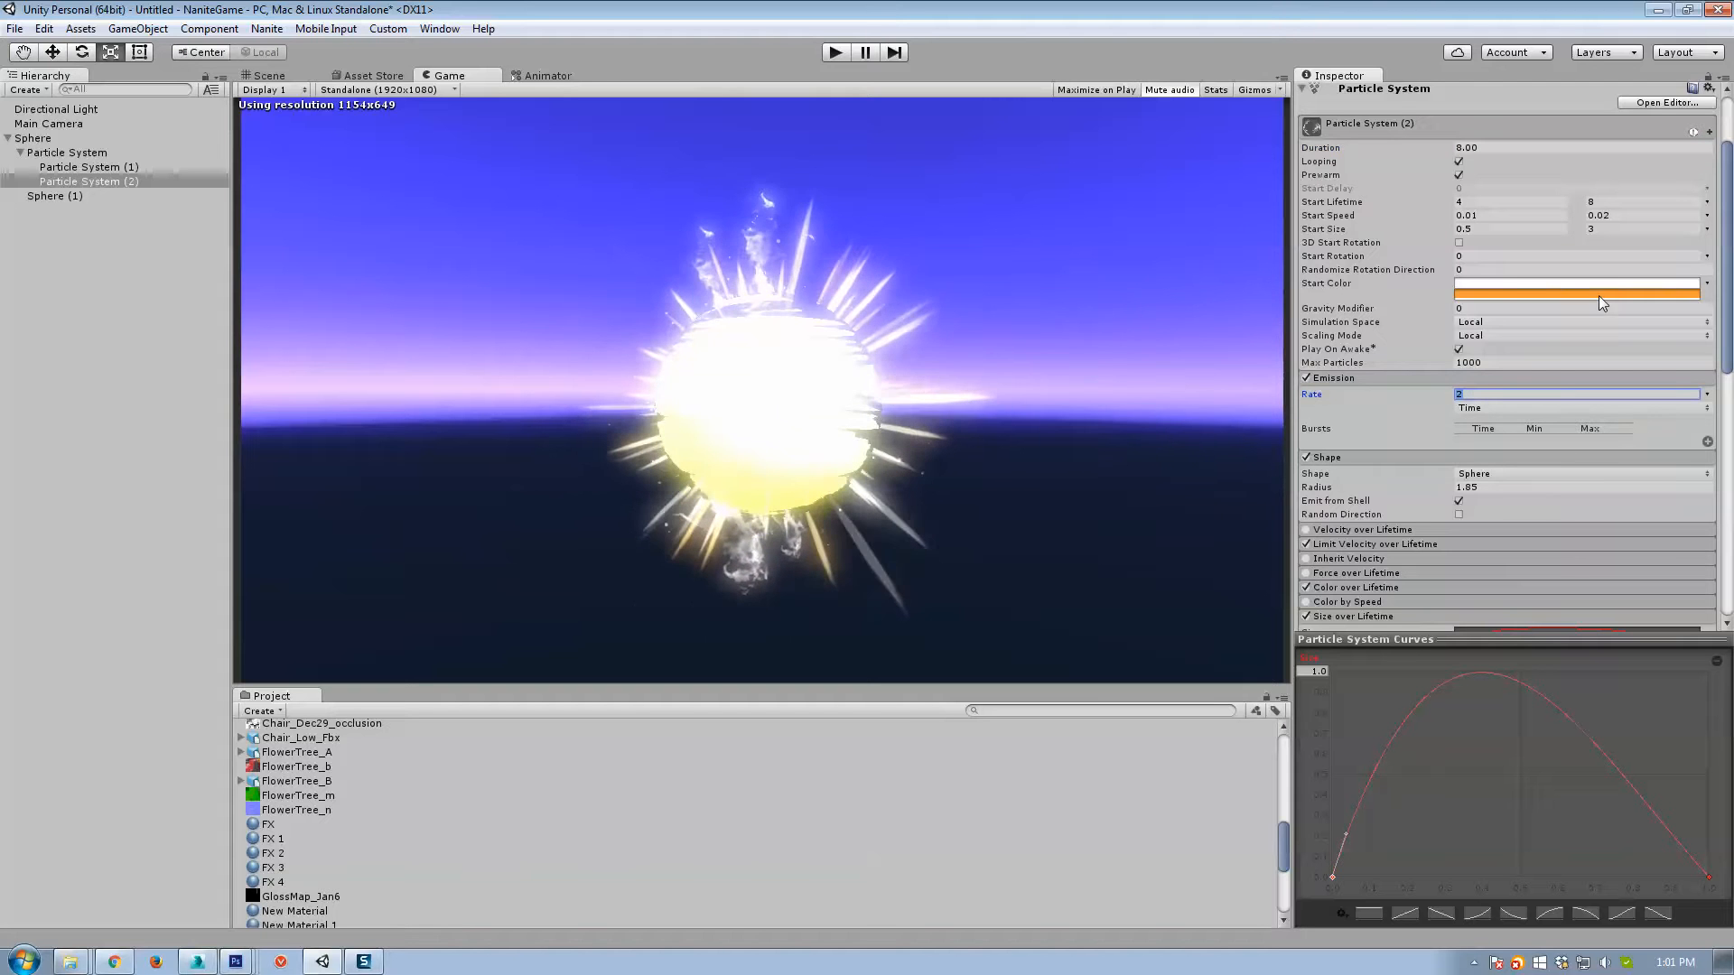
pyautogui.click(1603, 228)
pyautogui.write('2')
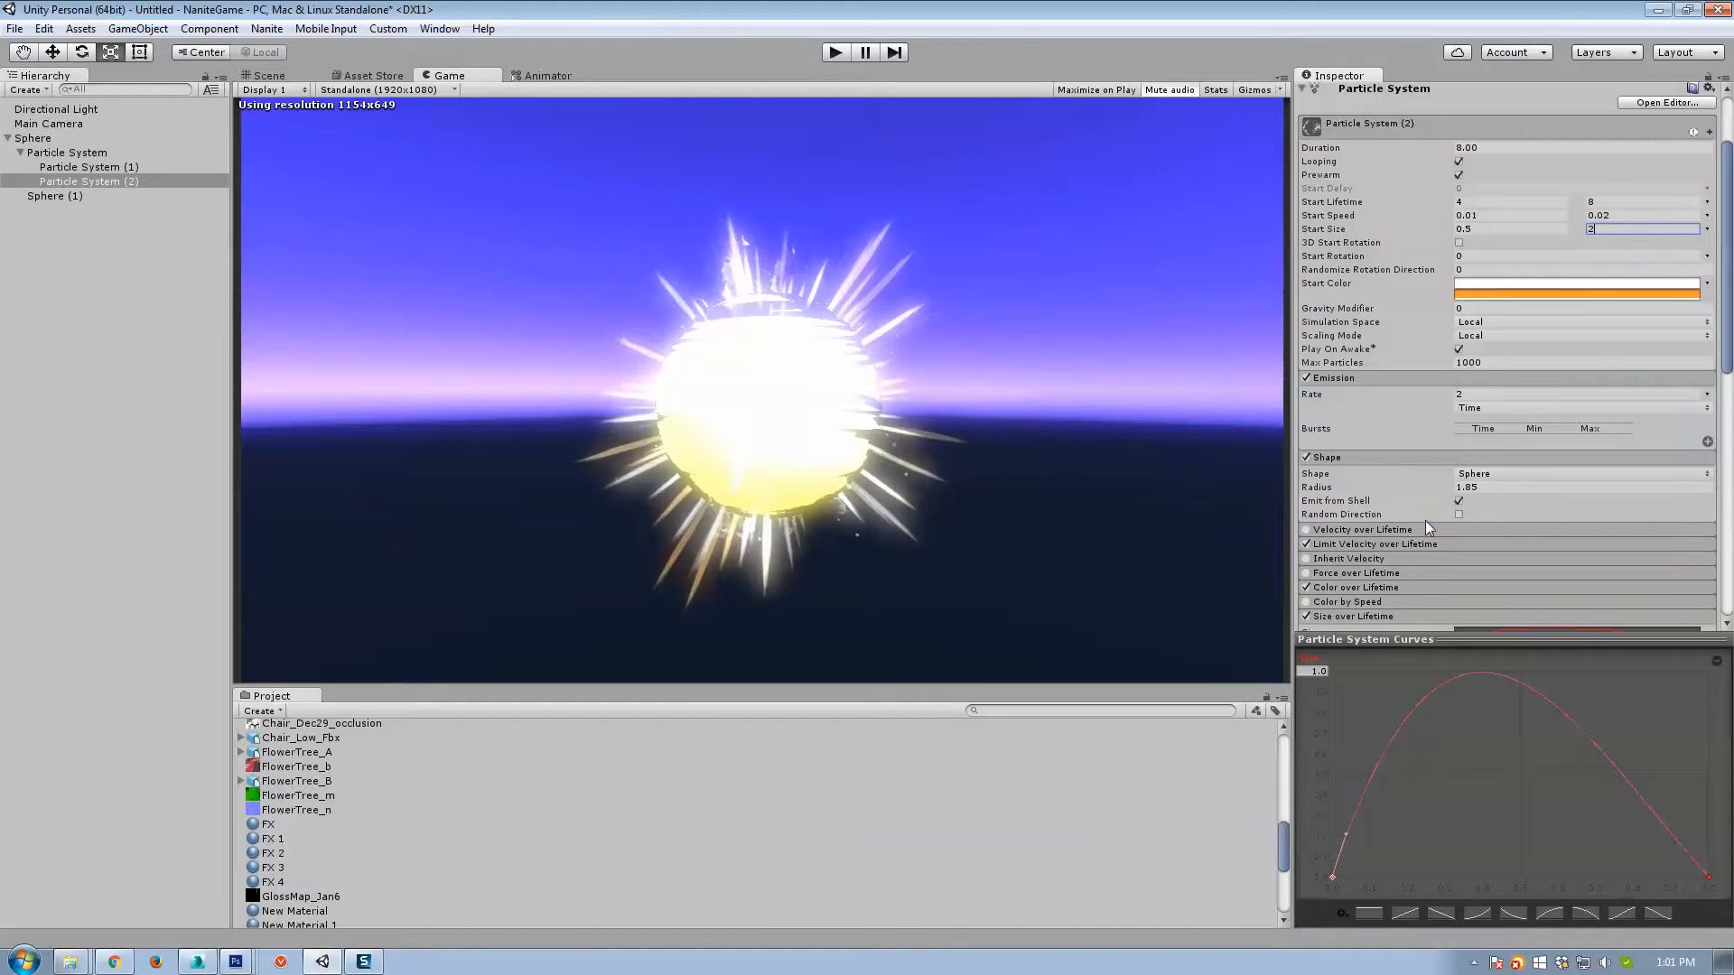
# Change the first Start Color of Particle System (2) from white to a bright golden yellow, trying orange and olive tones first.
pyautogui.click(1566, 287)
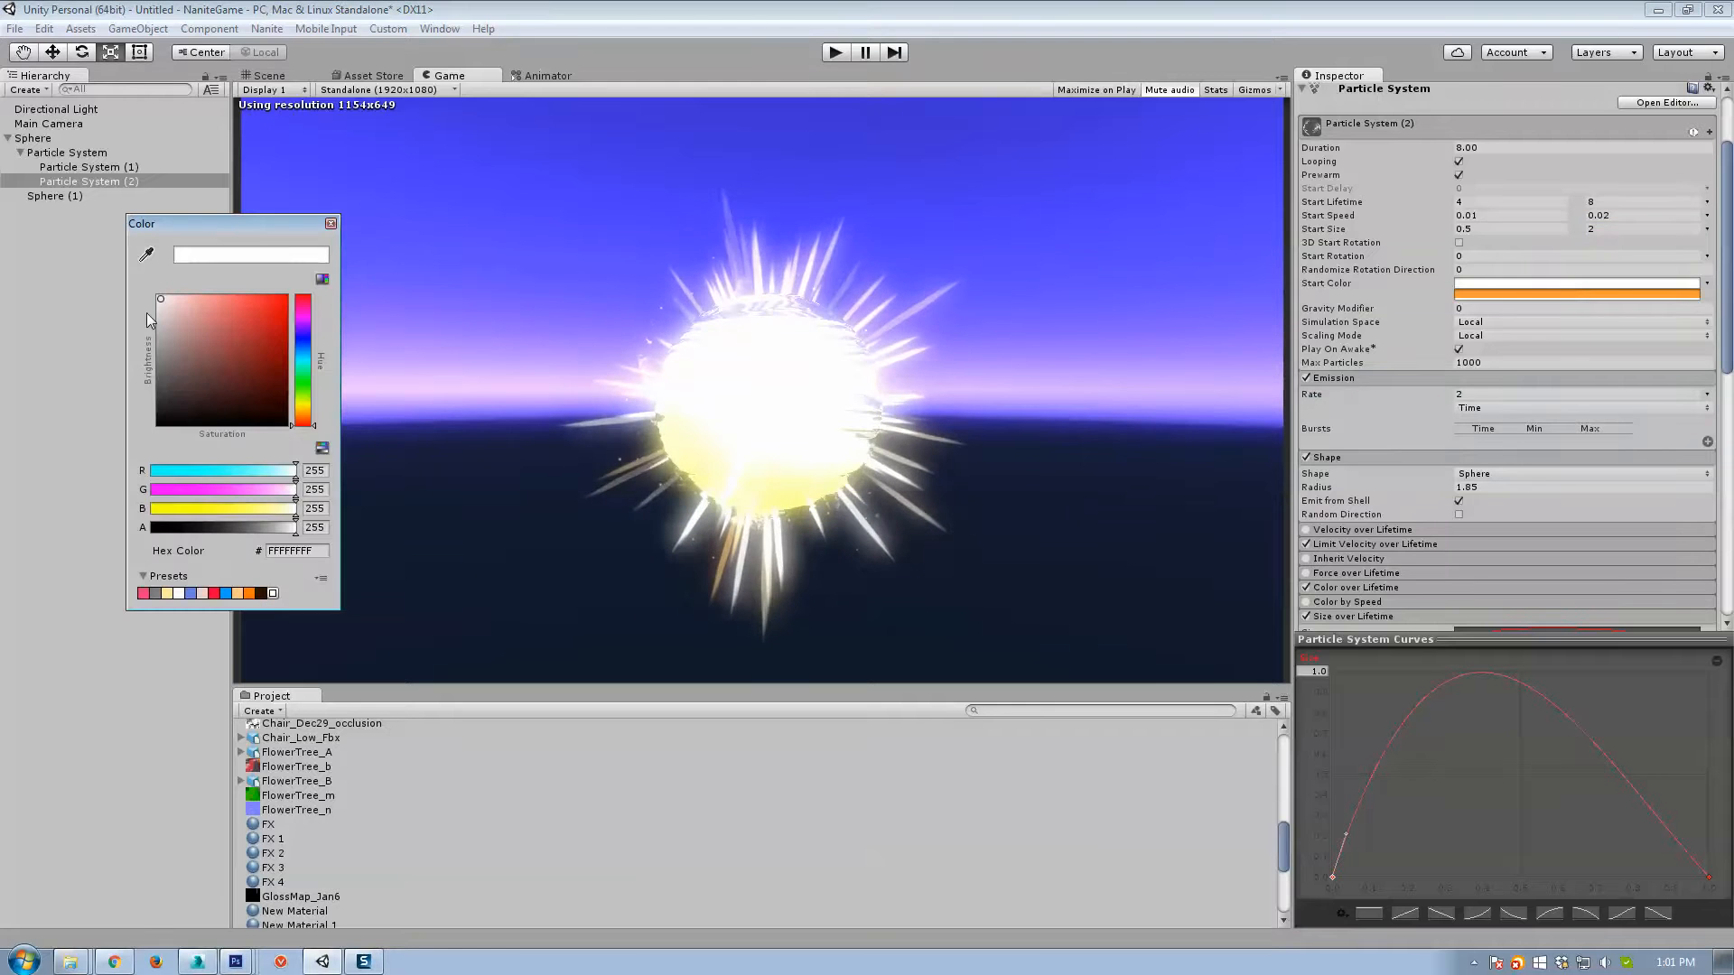
pyautogui.click(303, 418)
pyautogui.click(273, 298)
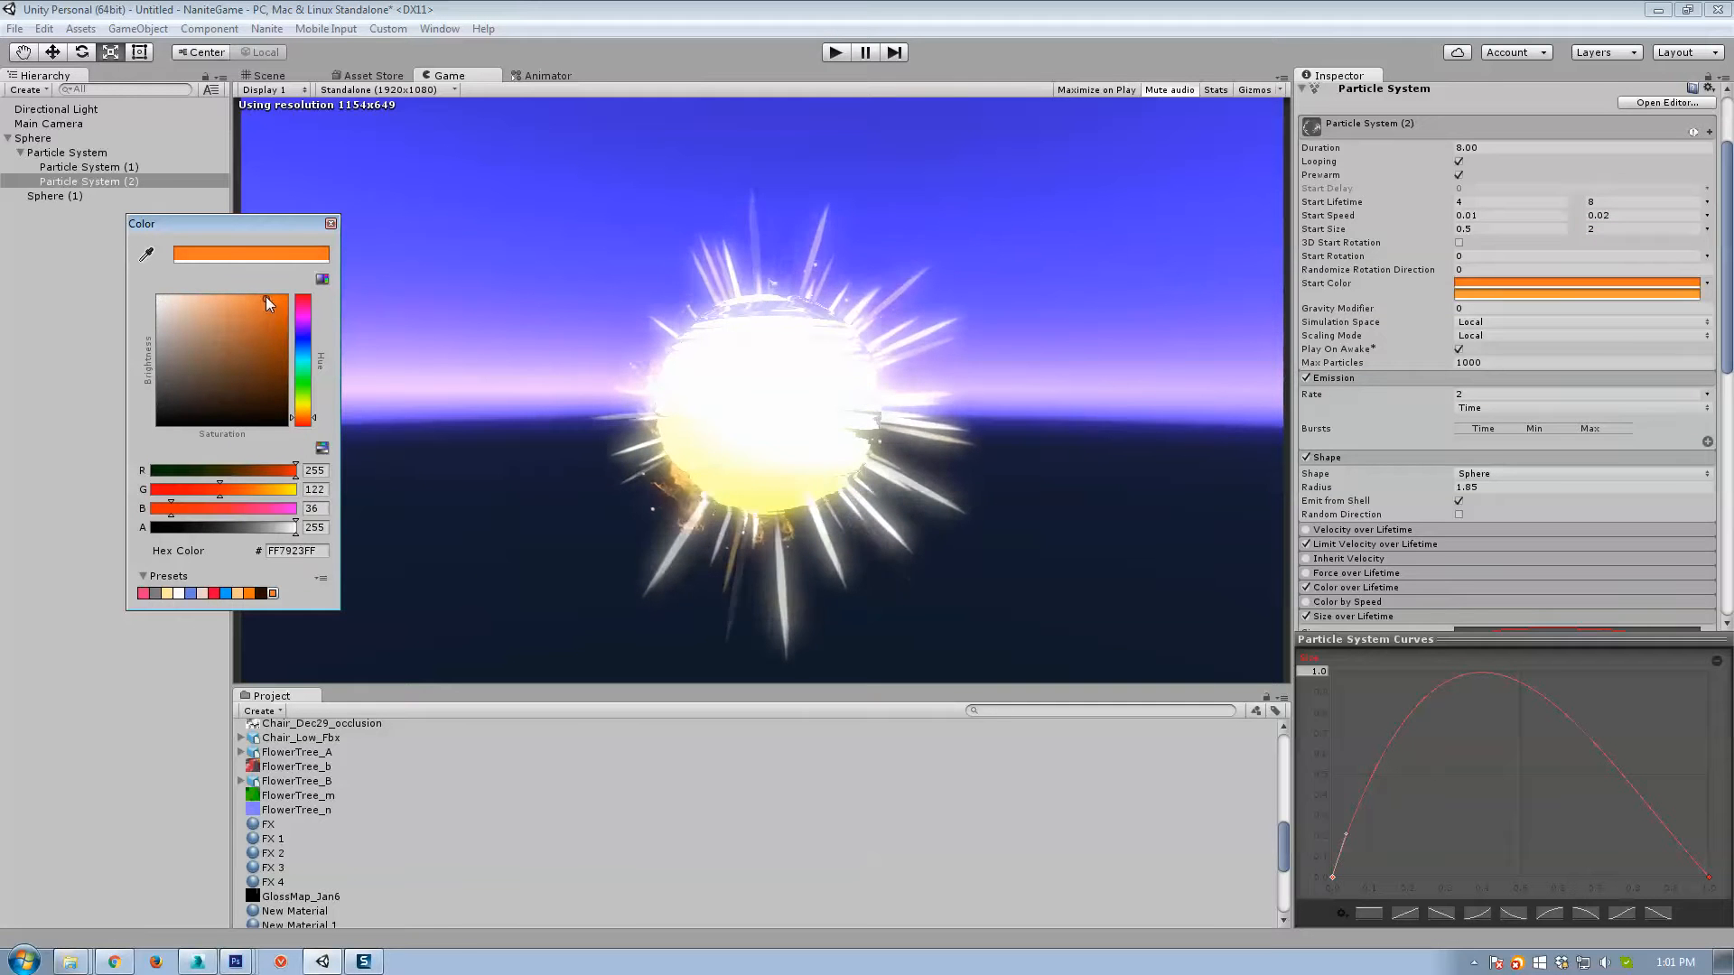
pyautogui.click(259, 347)
pyautogui.moveTo(302, 418); pyautogui.dragTo(303, 405)
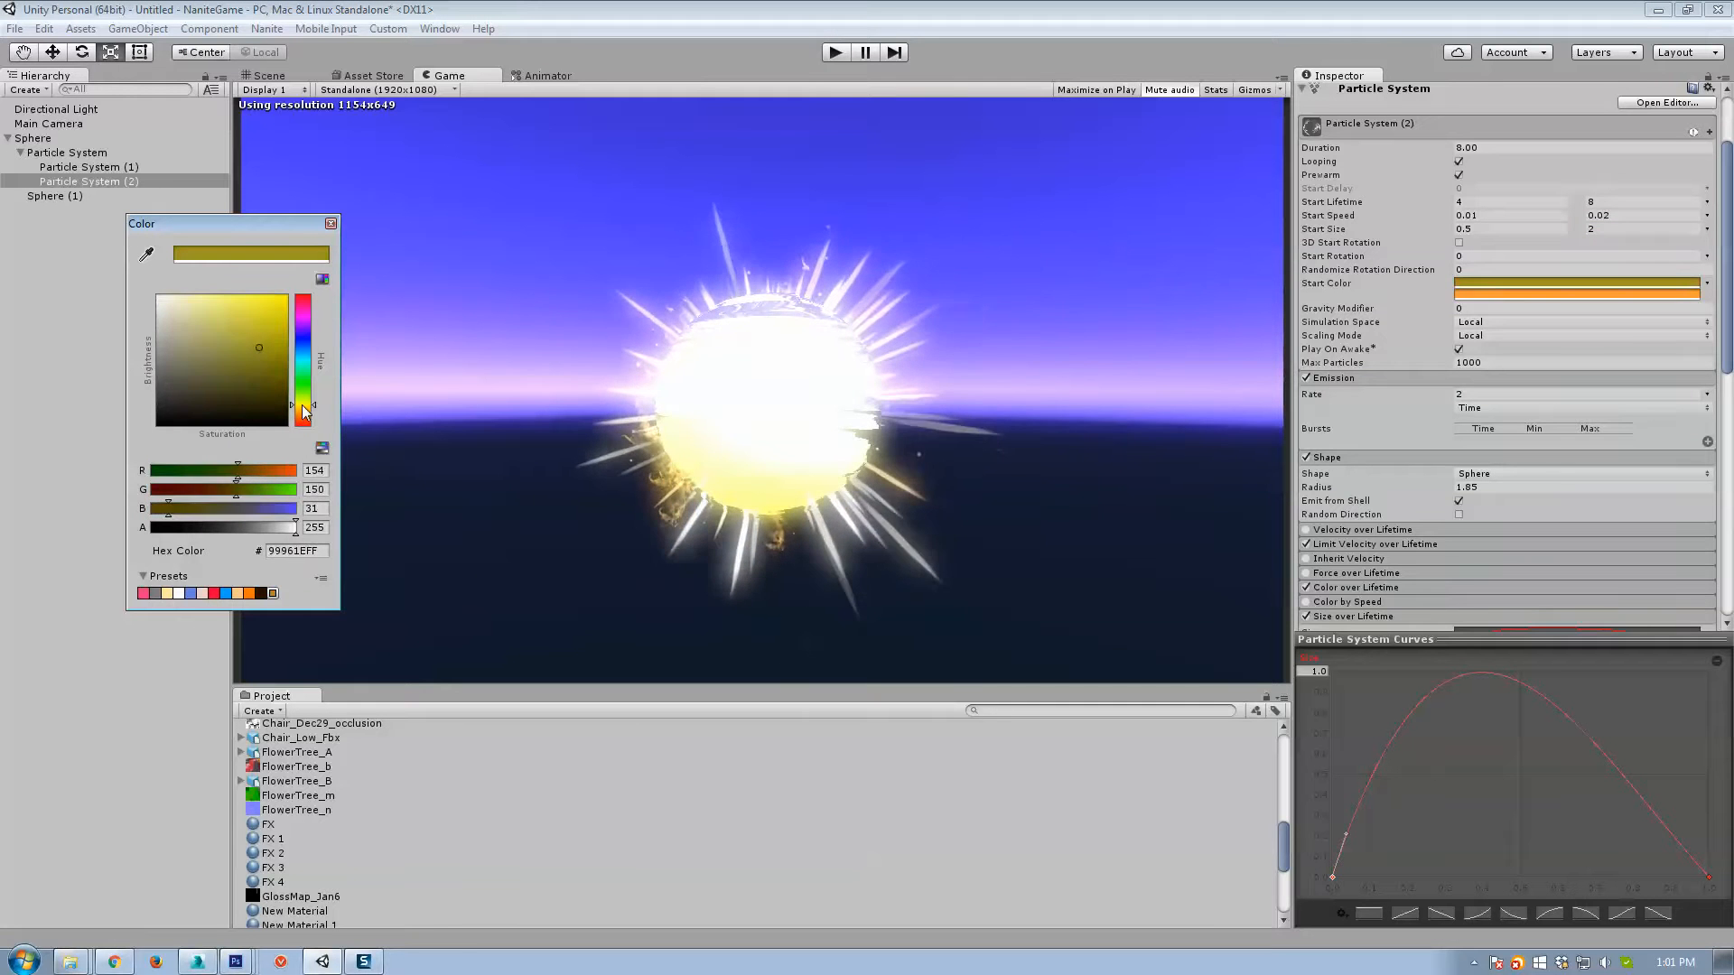
pyautogui.click(269, 324)
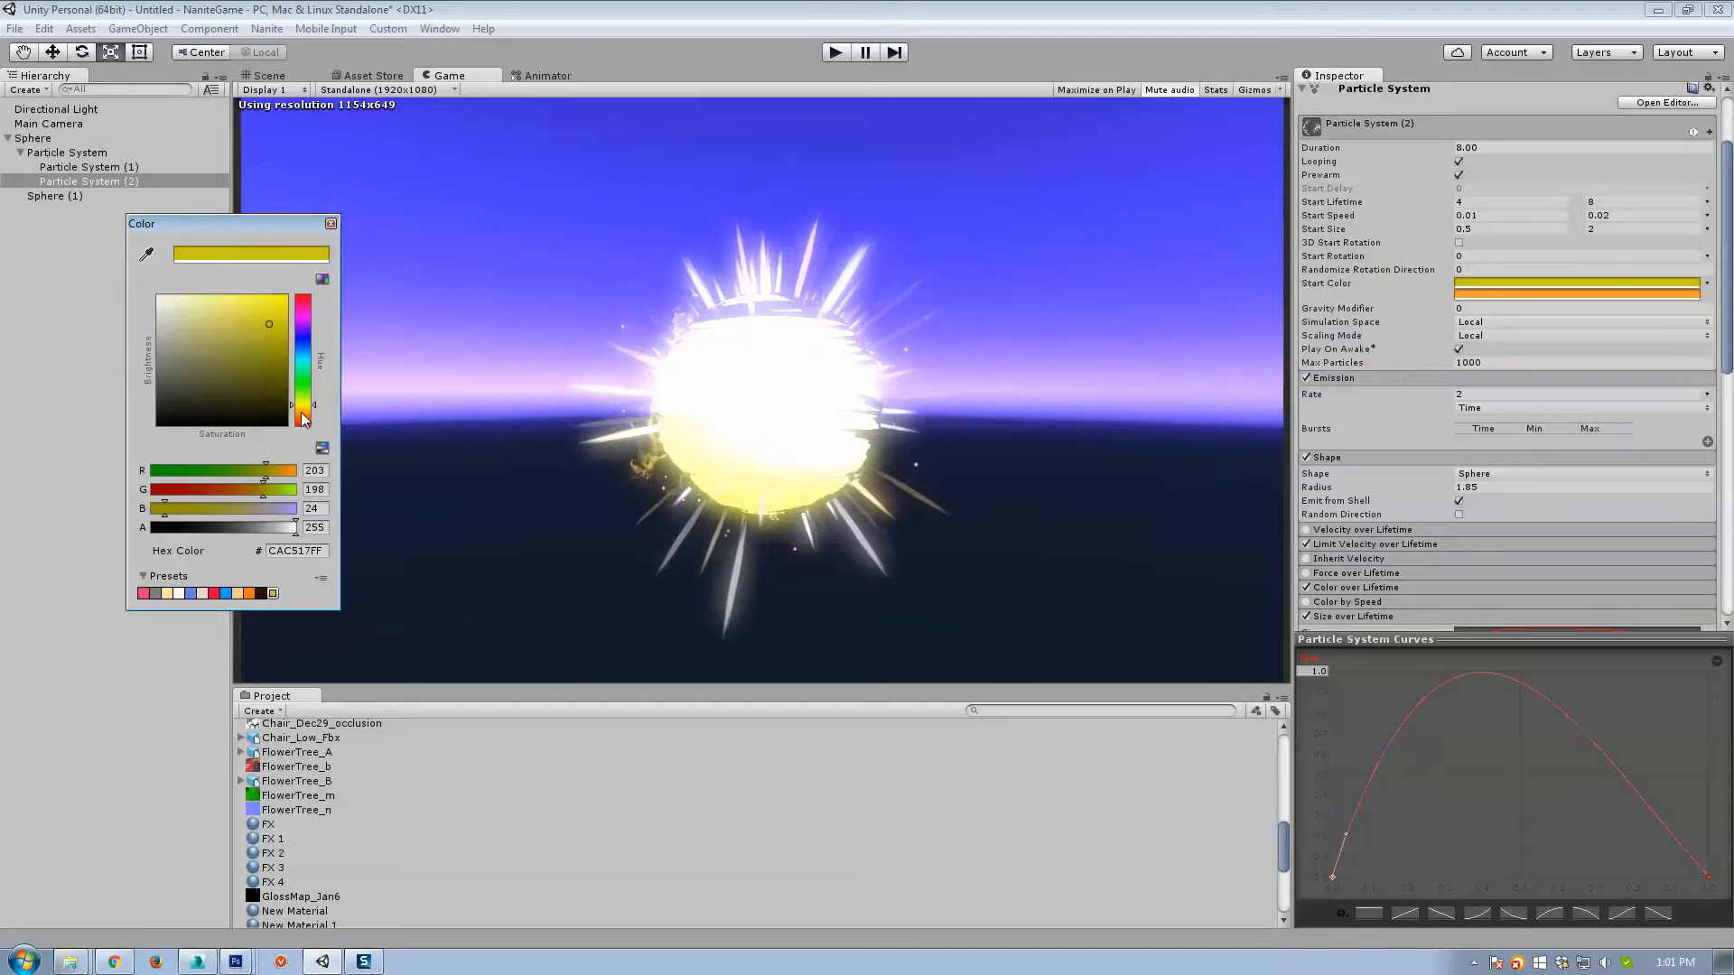
pyautogui.click(301, 411)
pyautogui.click(254, 299)
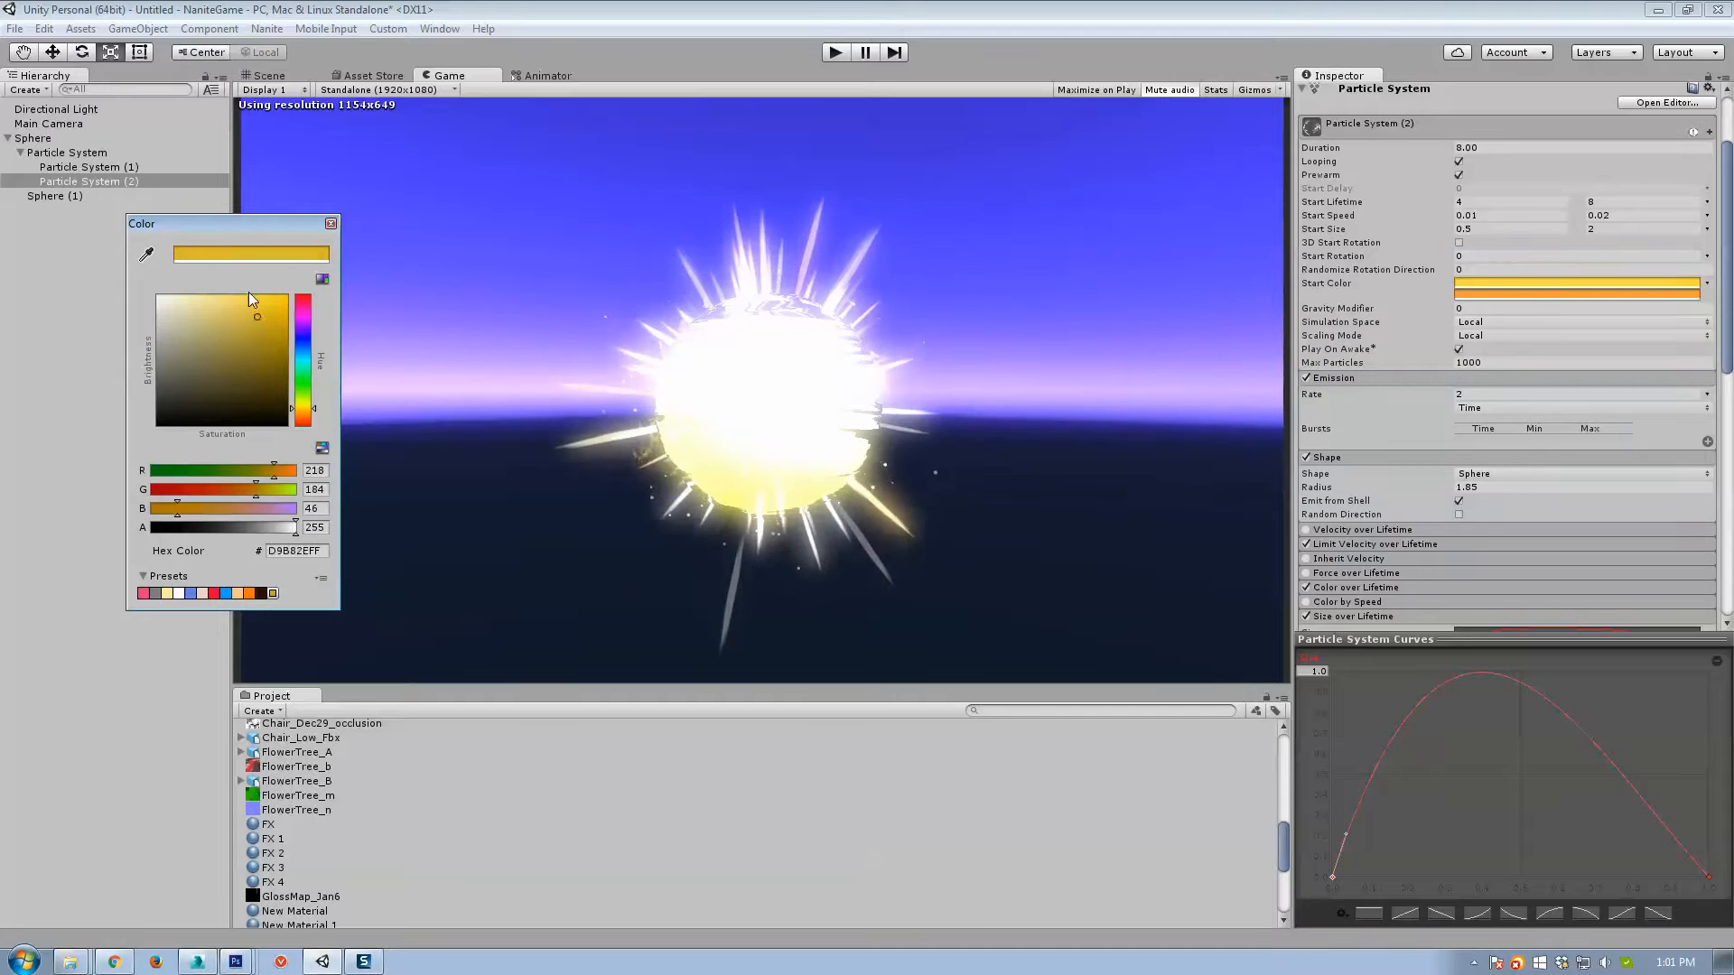
# Shift the hue of the second Start Color of Particle System (2) to a more golden yellow-orange.
pyautogui.click(1567, 293)
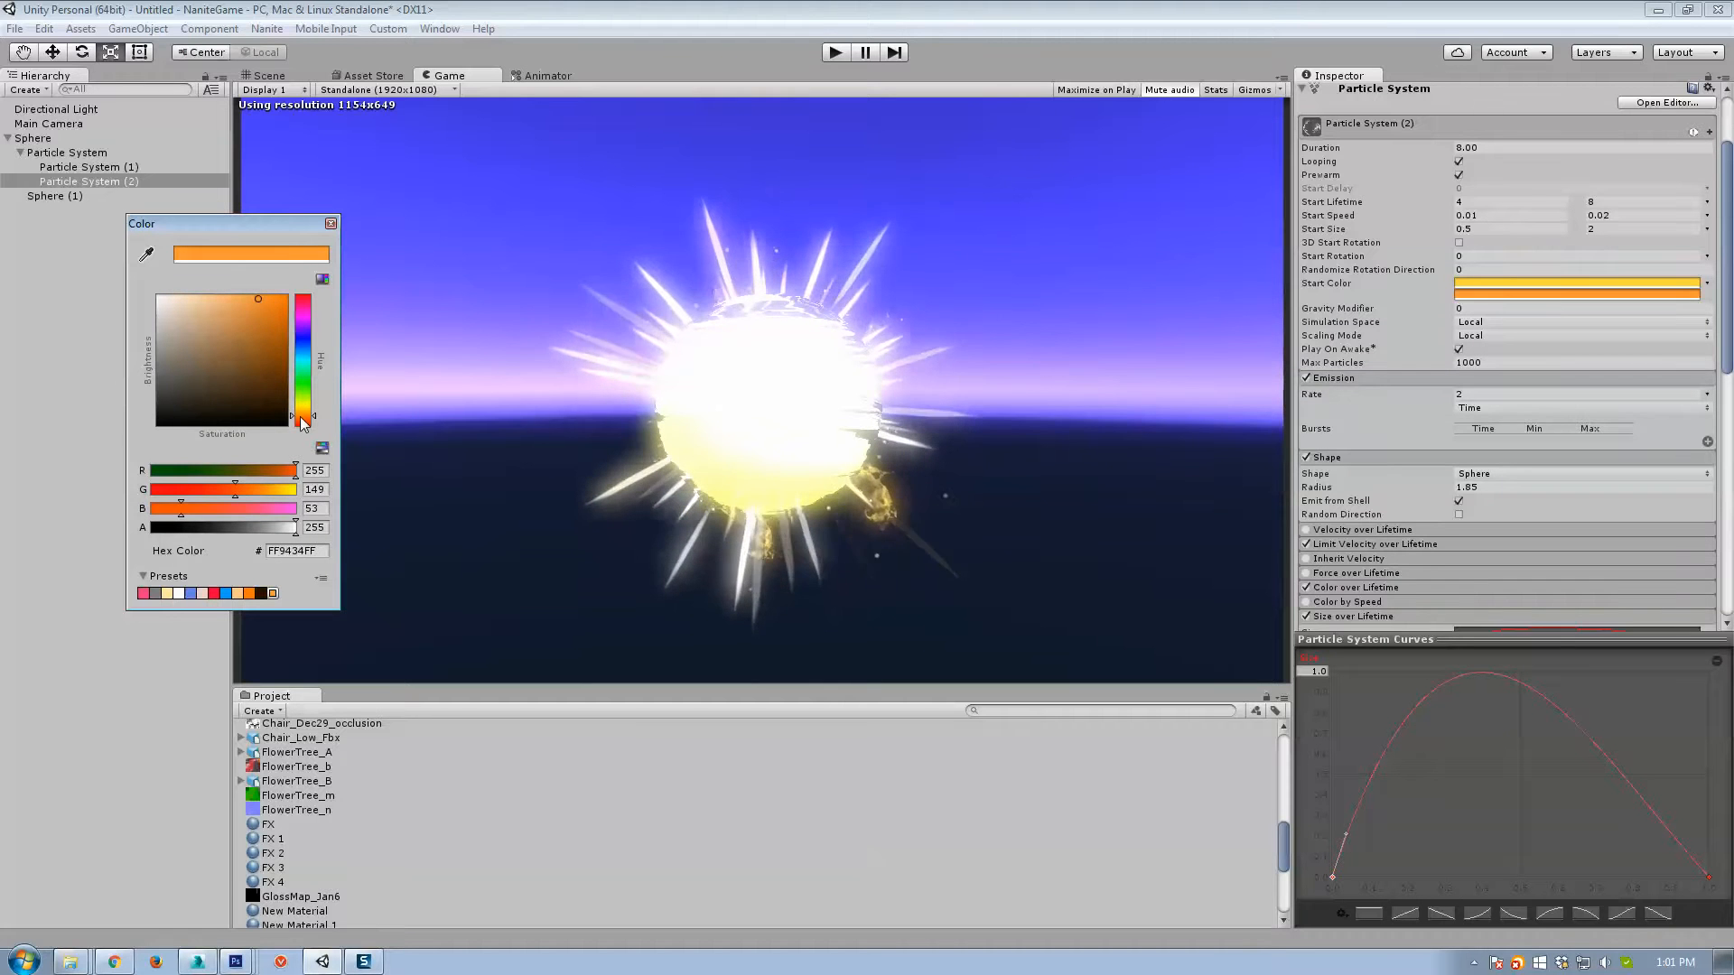
pyautogui.moveTo(307, 417); pyautogui.dragTo(304, 411)
pyautogui.click(331, 223)
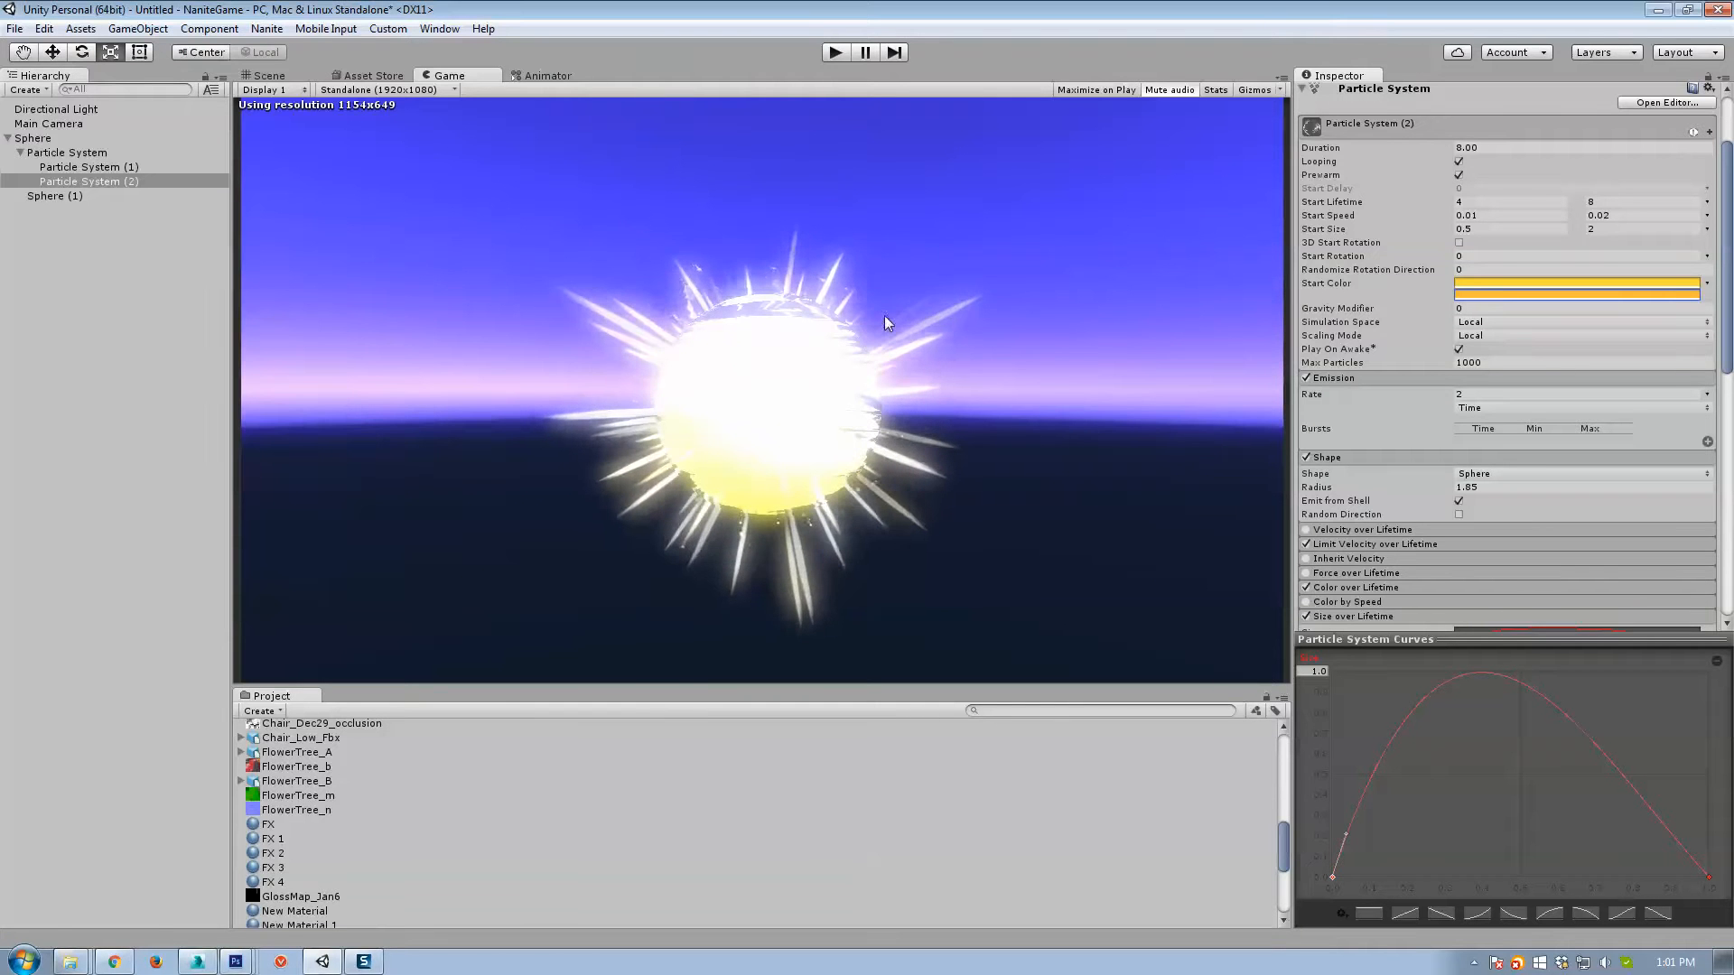
# Try a Start Speed range of 0.1–0.2 for Particle System (2).
pyautogui.click(1485, 215)
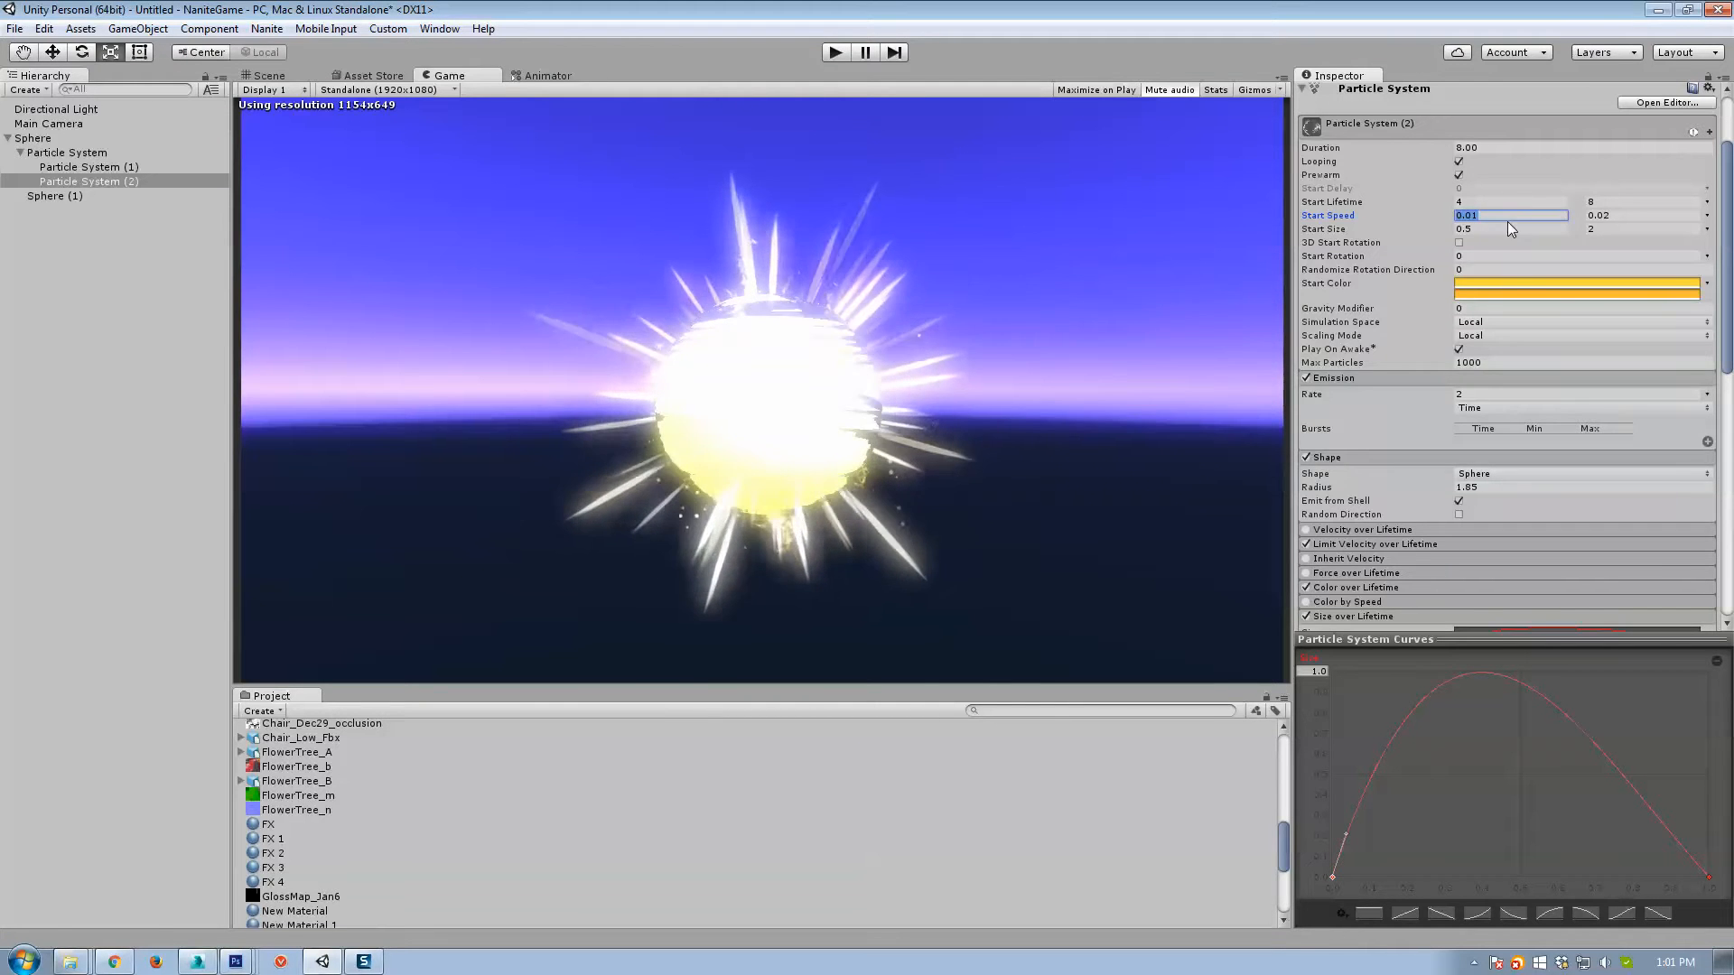
pyautogui.write('.1')
pyautogui.press('Tab')
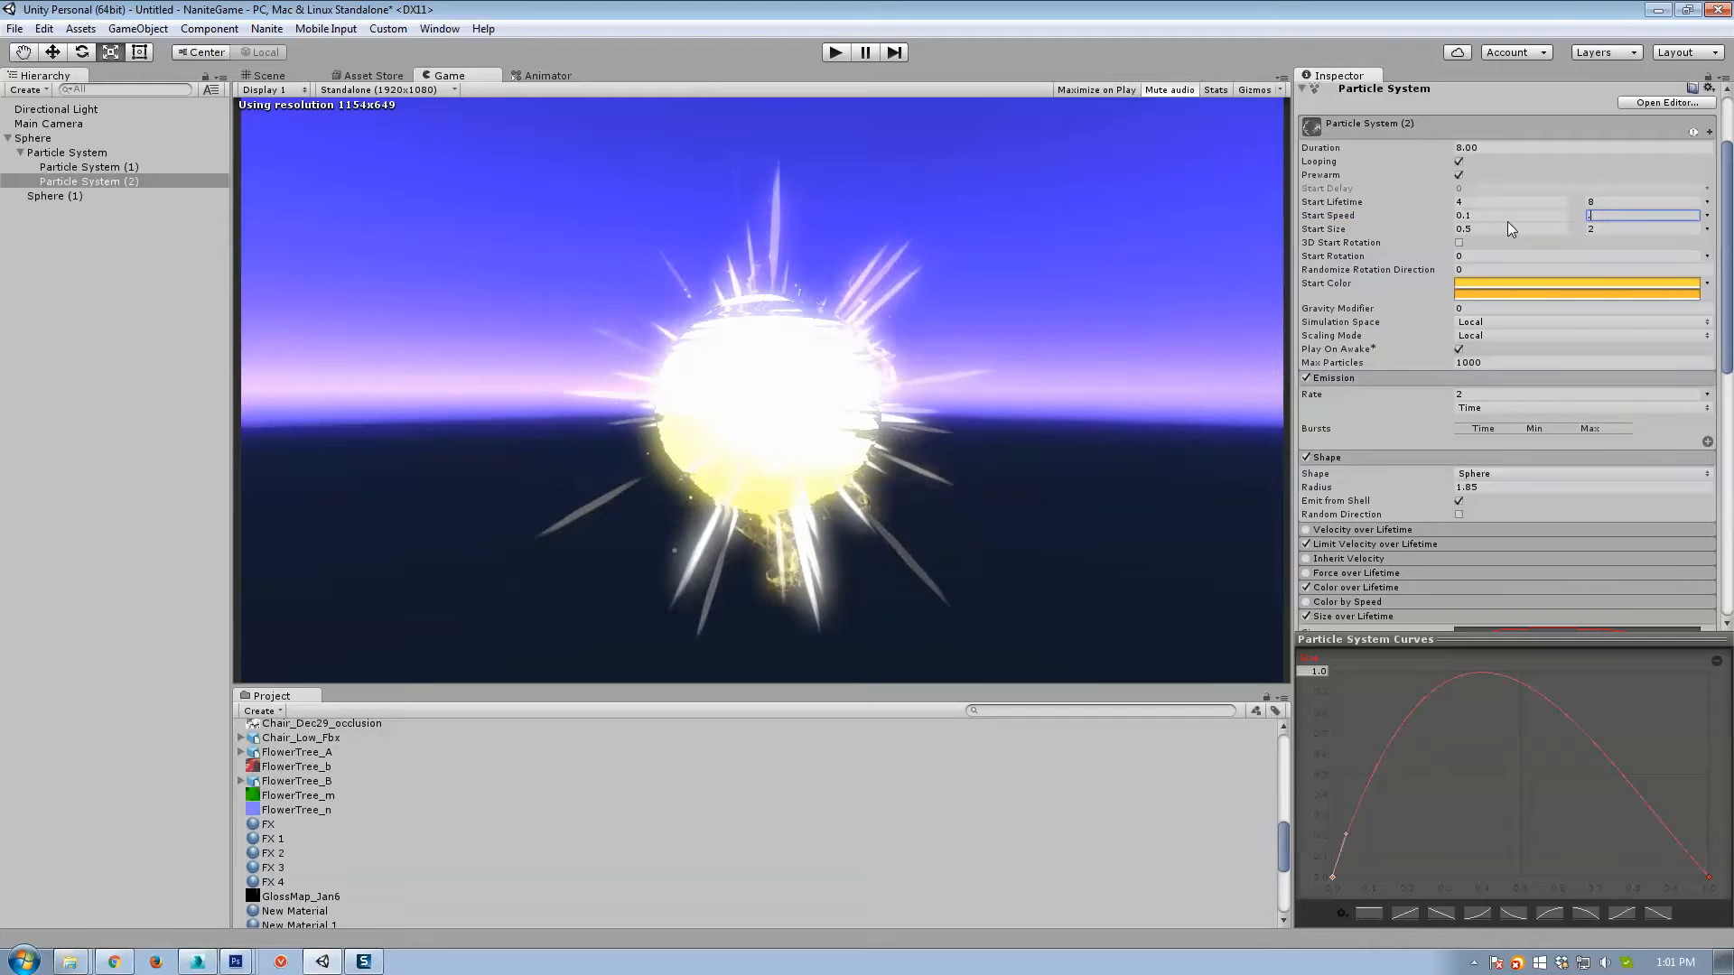
pyautogui.write('.2')
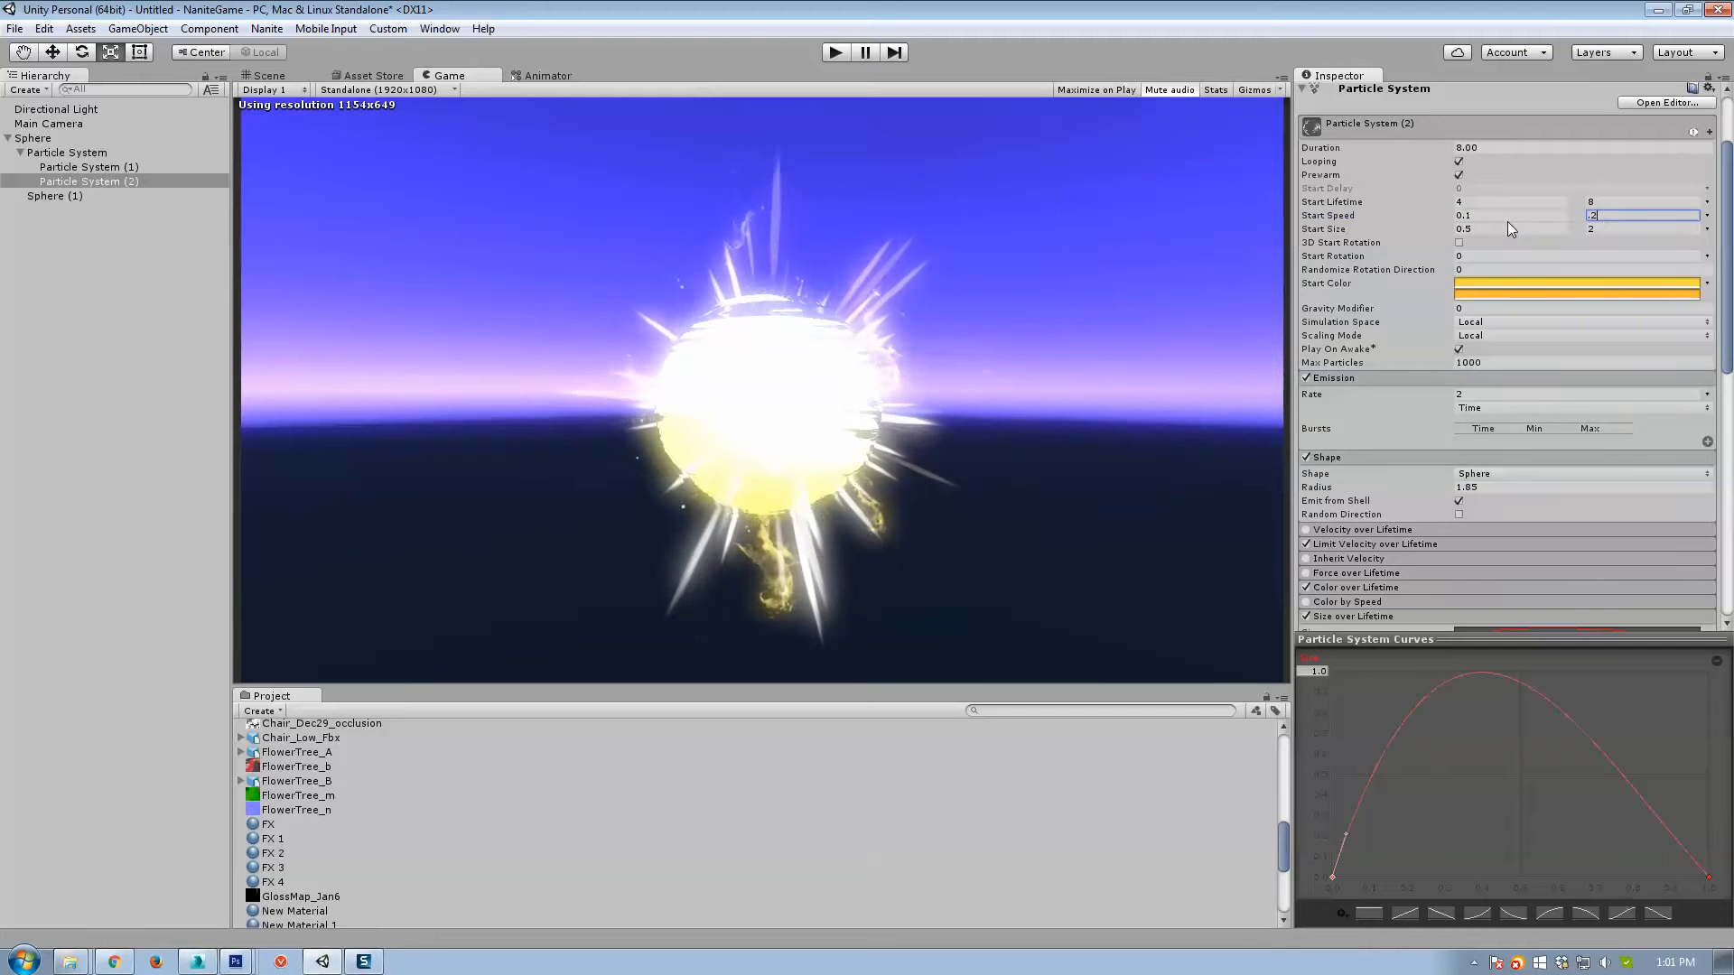
# Expand the Limit Velocity over Lifetime settings and set the Renderer's Pivot Y to -0.5 for Particle System (2).
pyautogui.click(1341, 543)
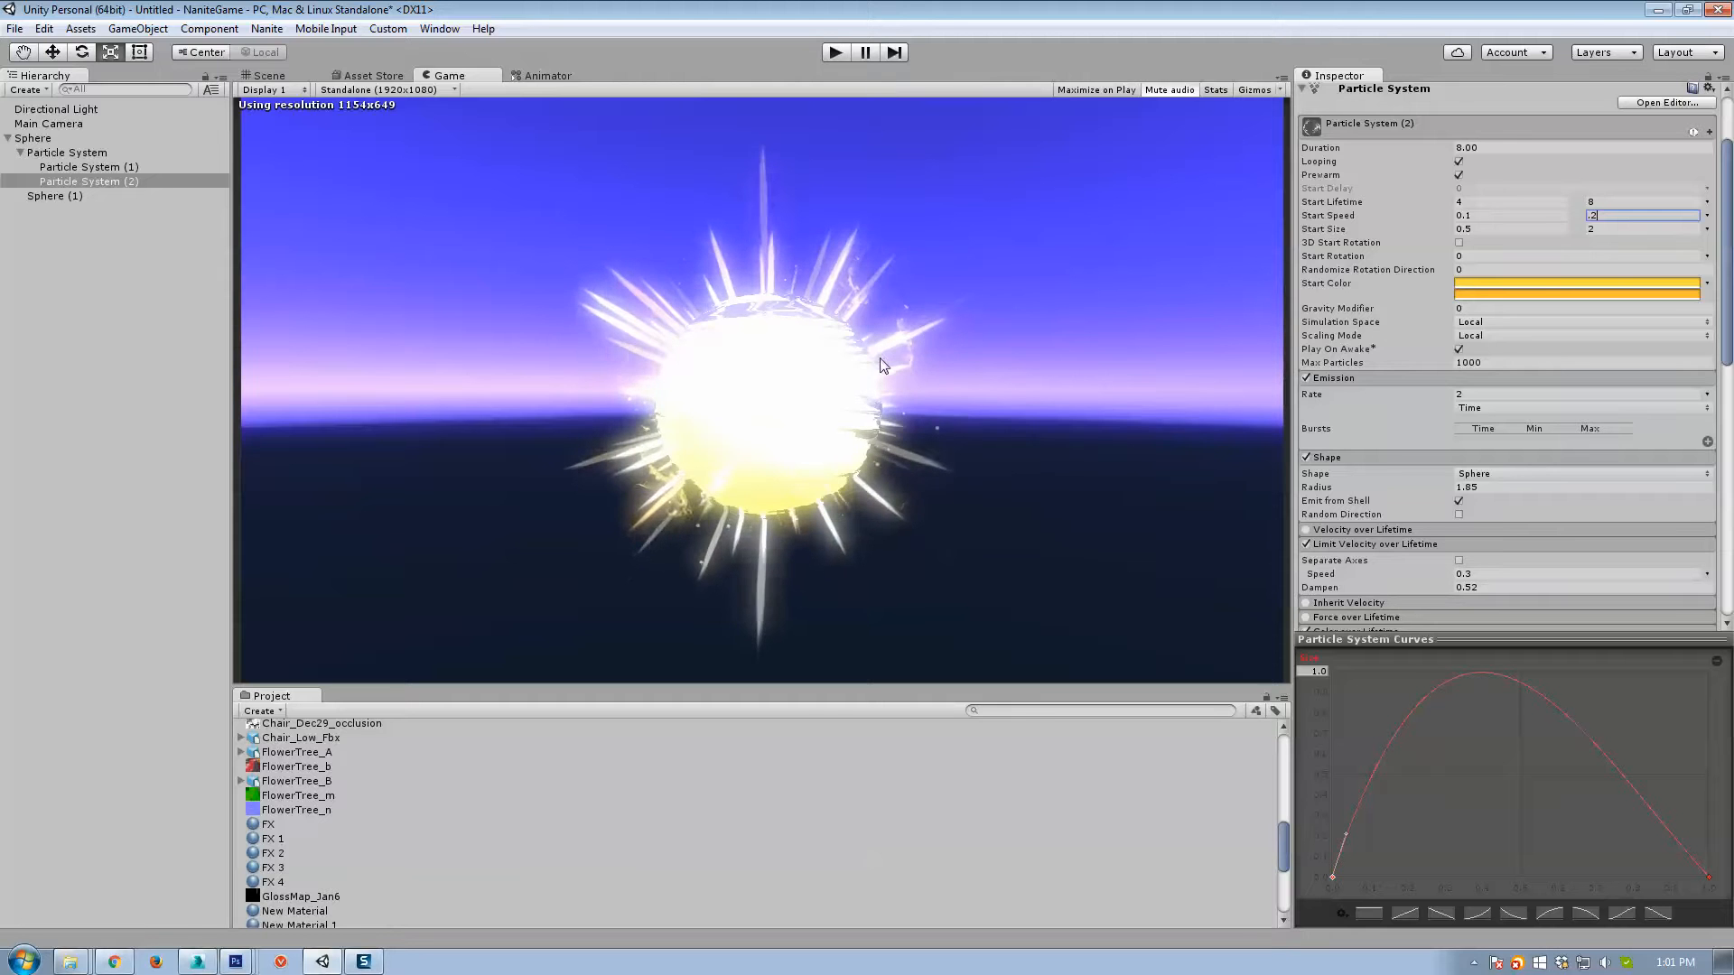
pyautogui.scroll(-3, 1451, 475)
pyautogui.scroll(-15, 1444, 468)
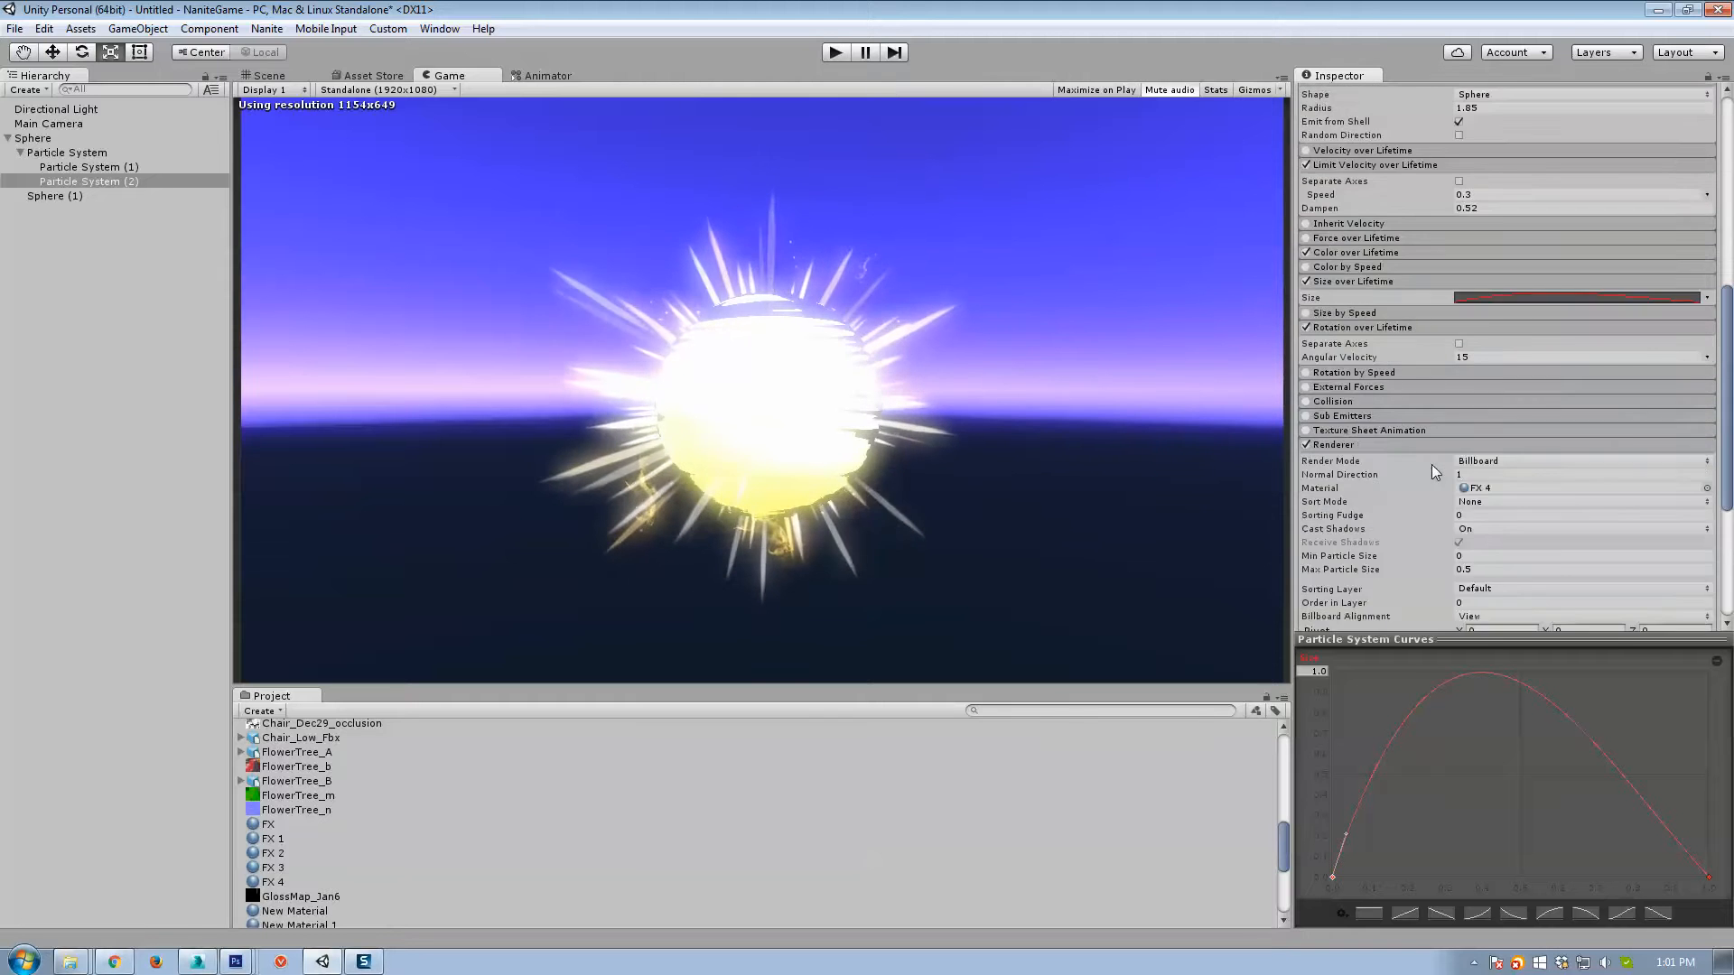
pyautogui.click(1570, 362)
pyautogui.write('-.5')
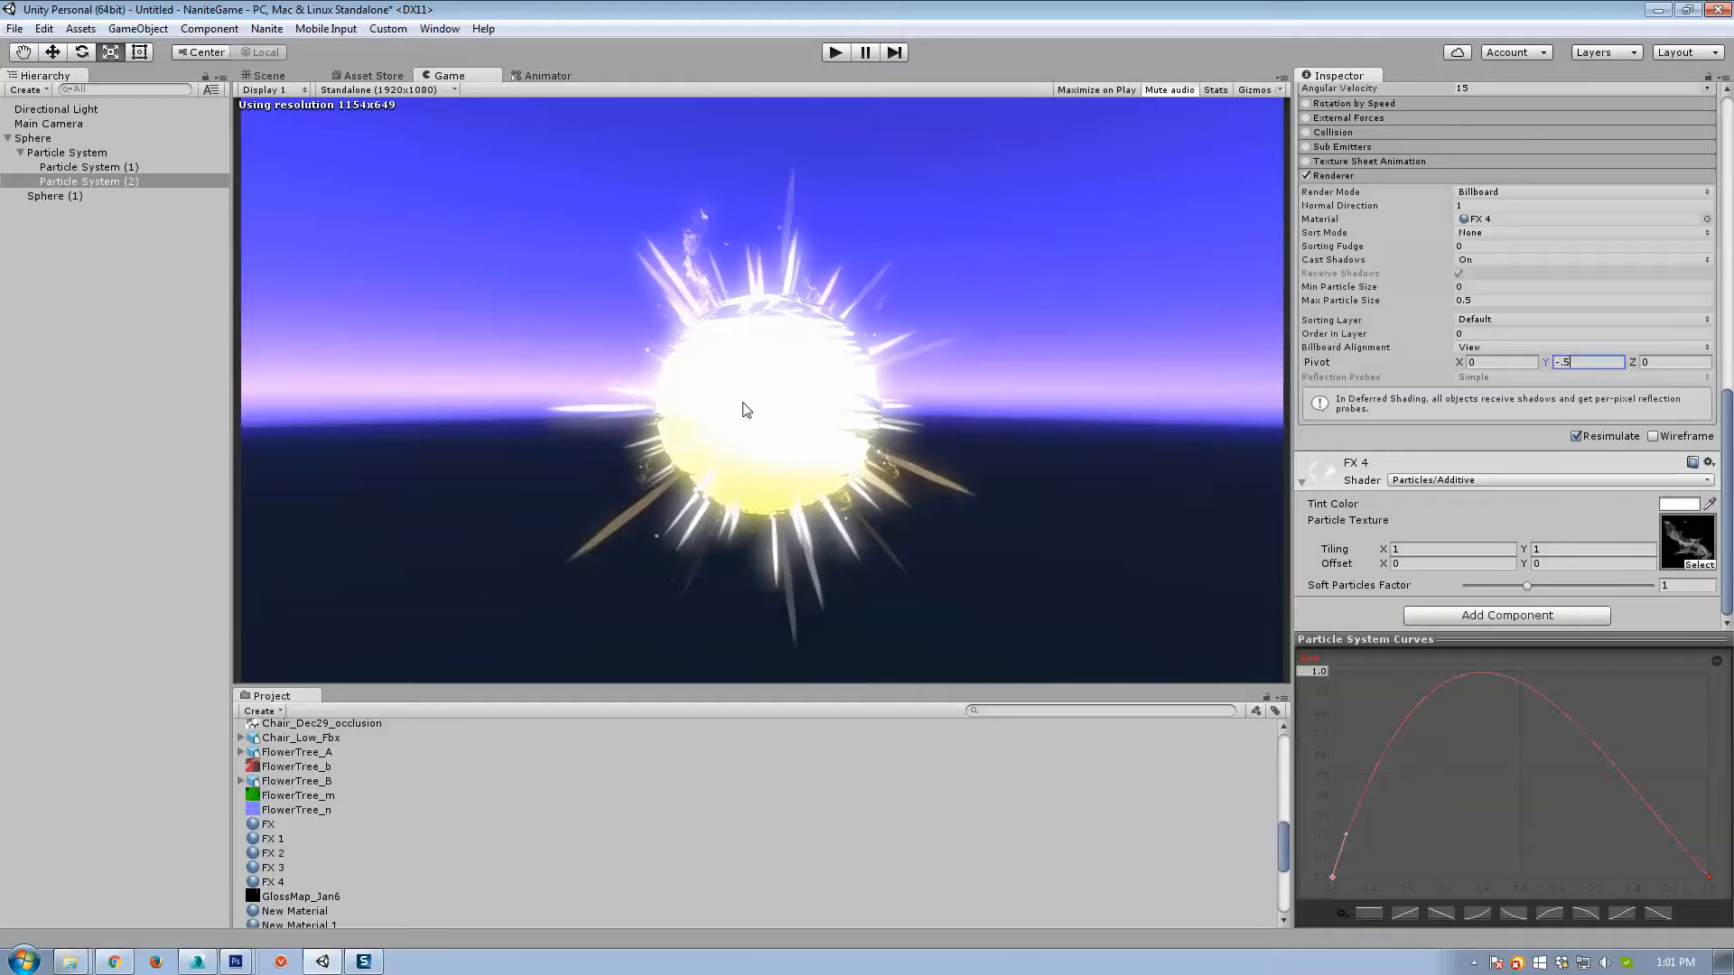
# Set both the minimum and maximum Start Speed of Particle System (2) to 0.
pyautogui.scroll(3, 1586, 407)
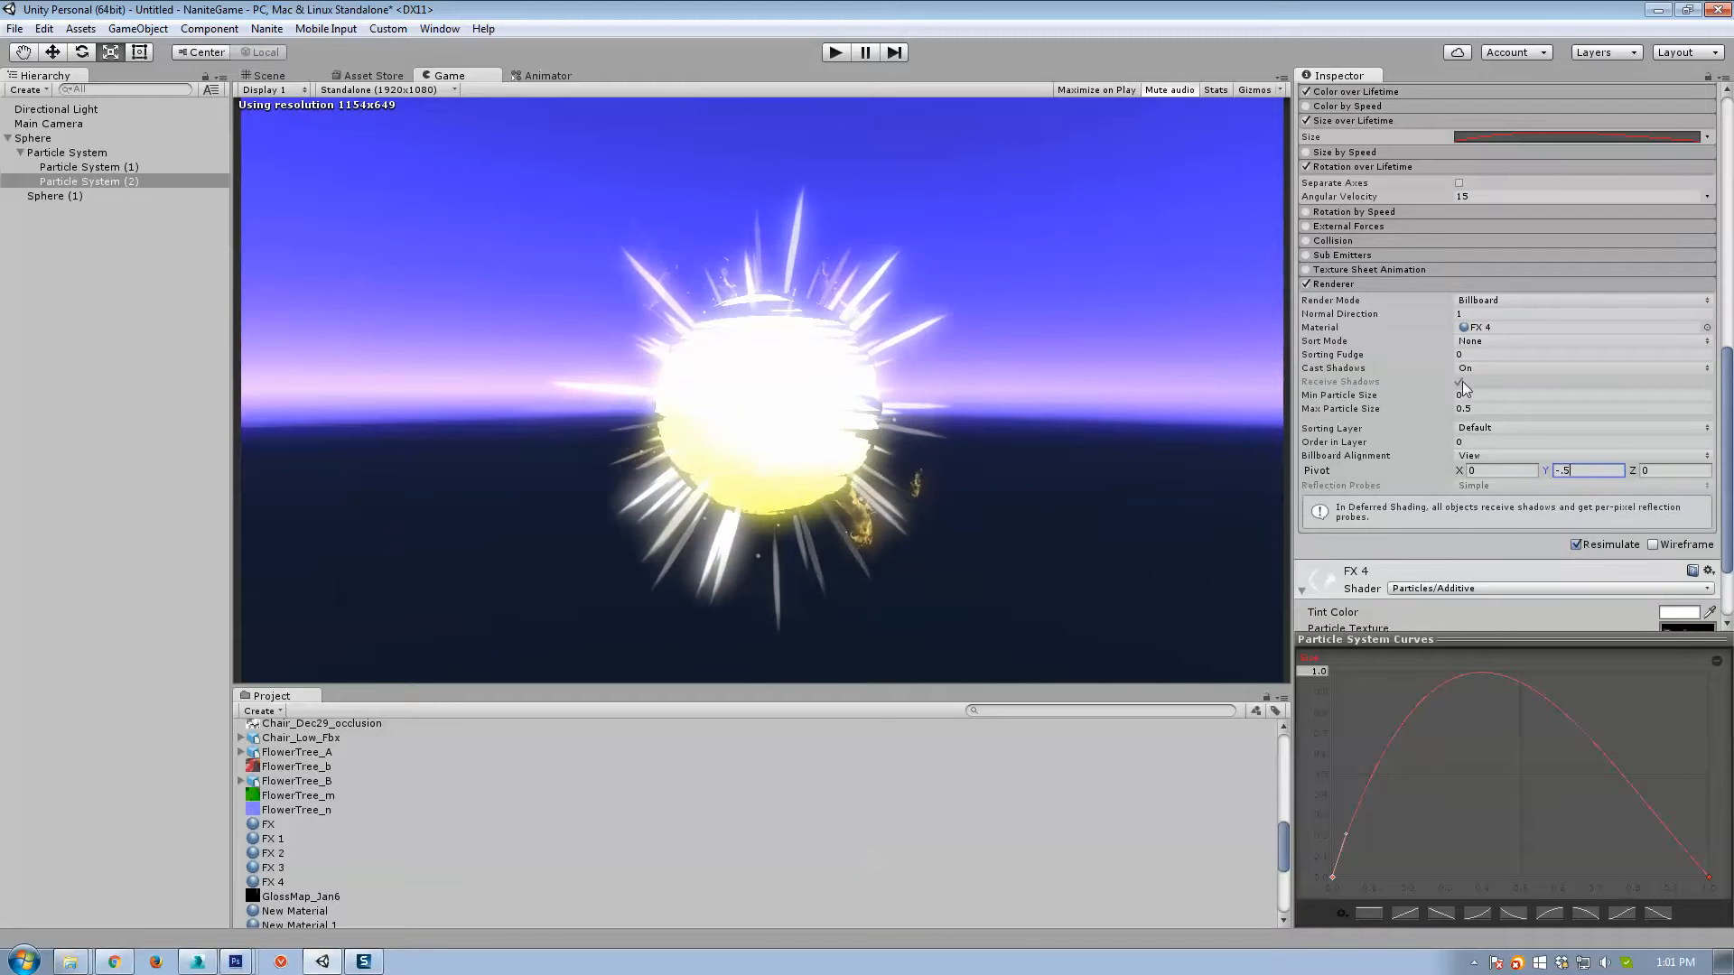
pyautogui.scroll(3, 1468, 383)
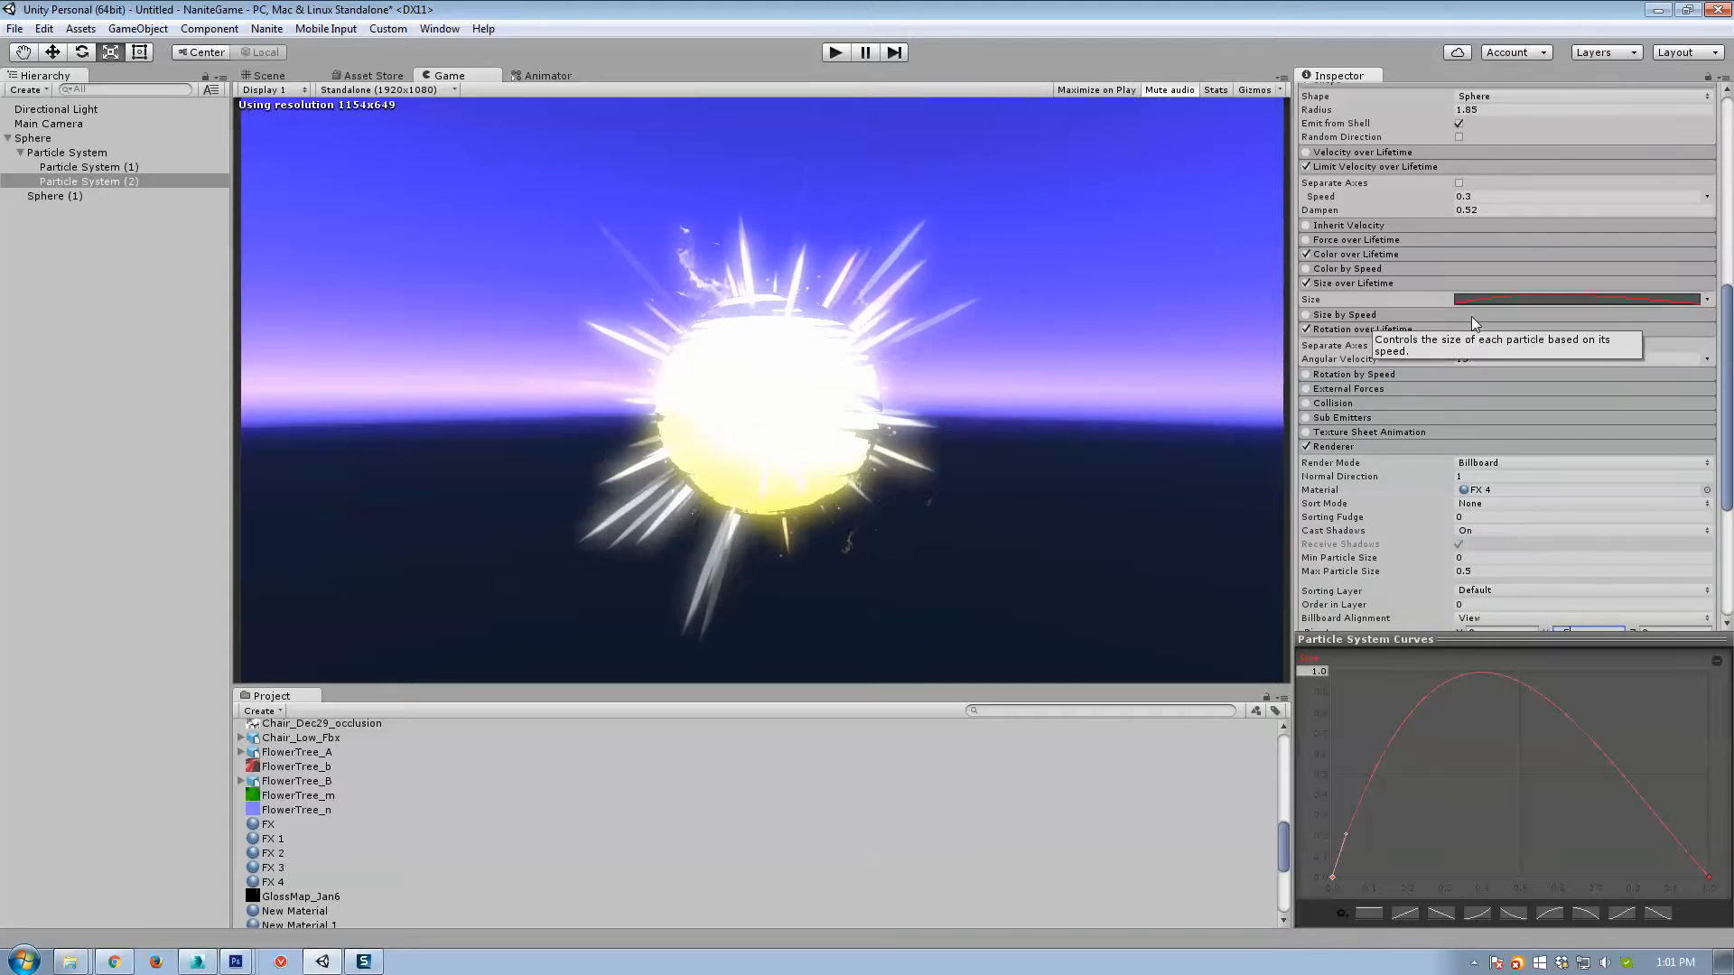
pyautogui.scroll(8, 1471, 316)
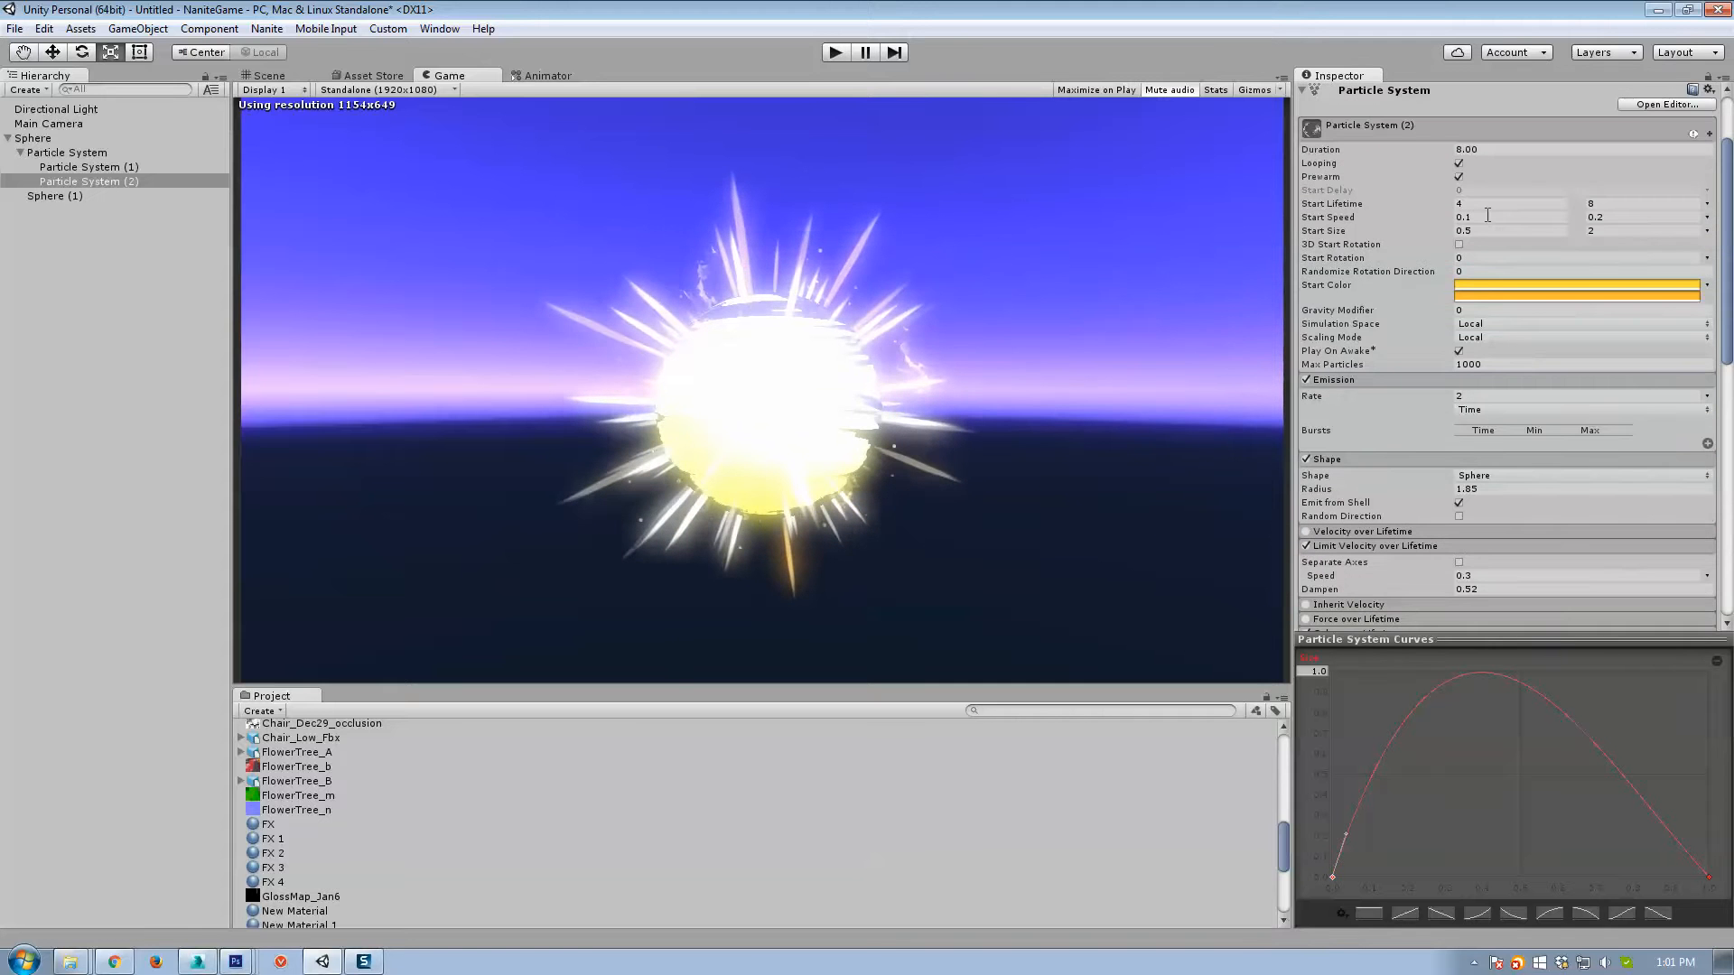
pyautogui.click(1487, 216)
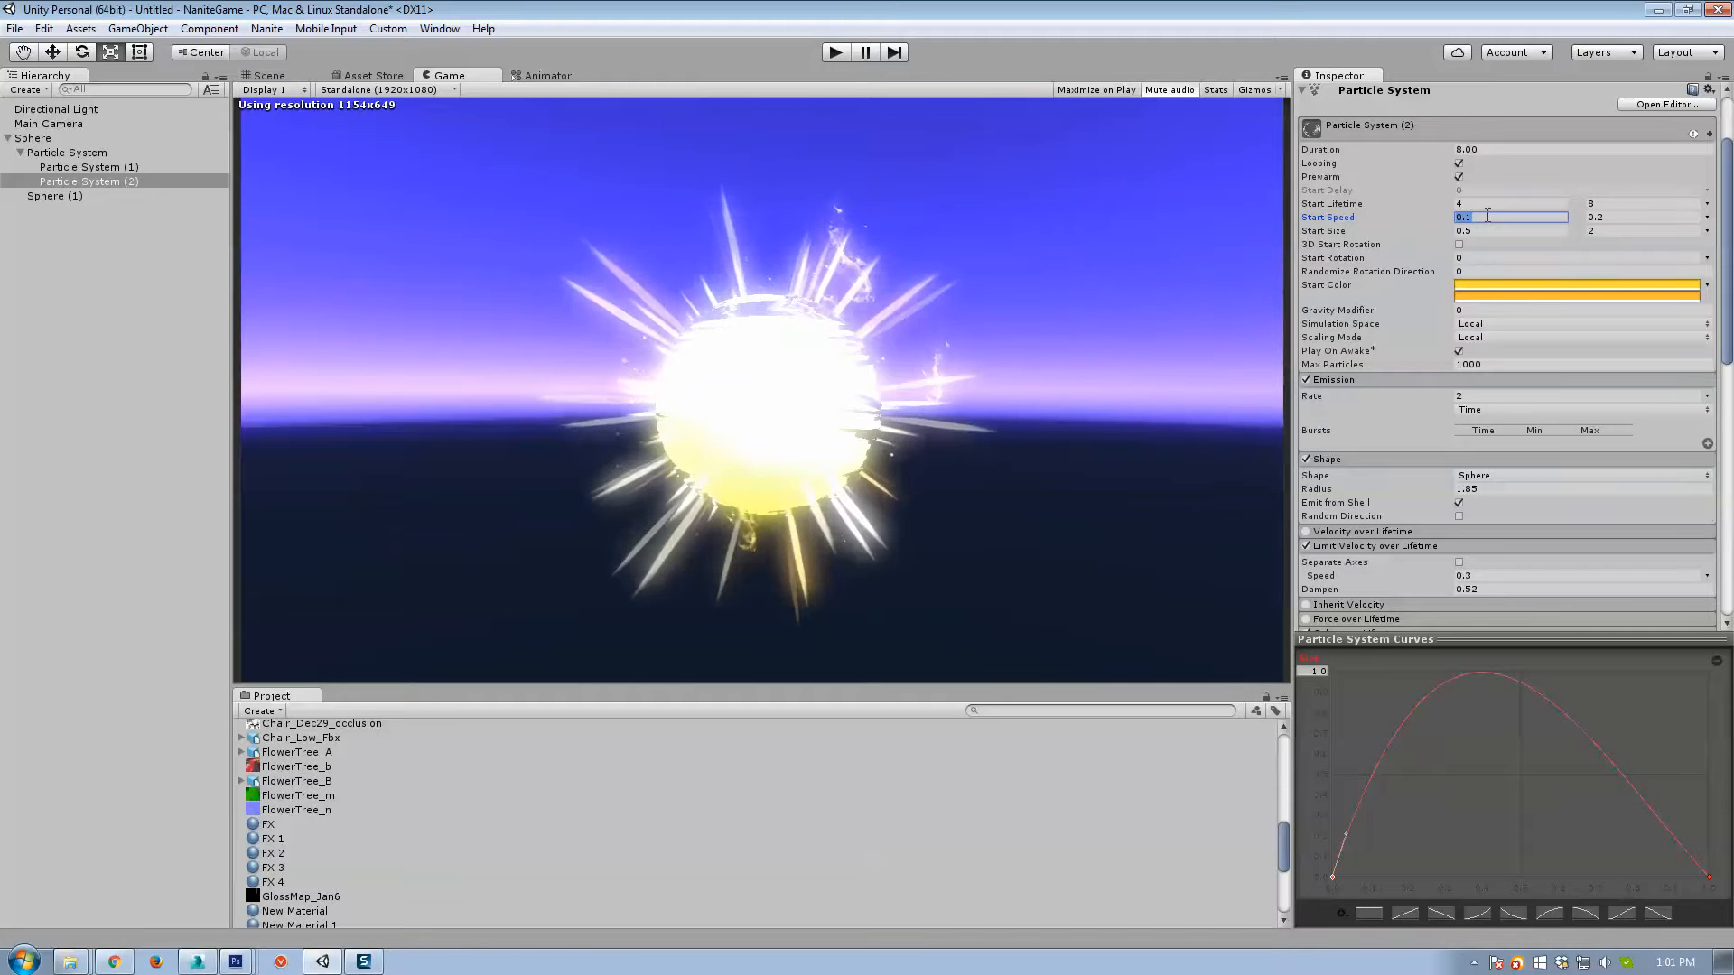
pyautogui.write('0')
pyautogui.press('Tab')
pyautogui.write('0')
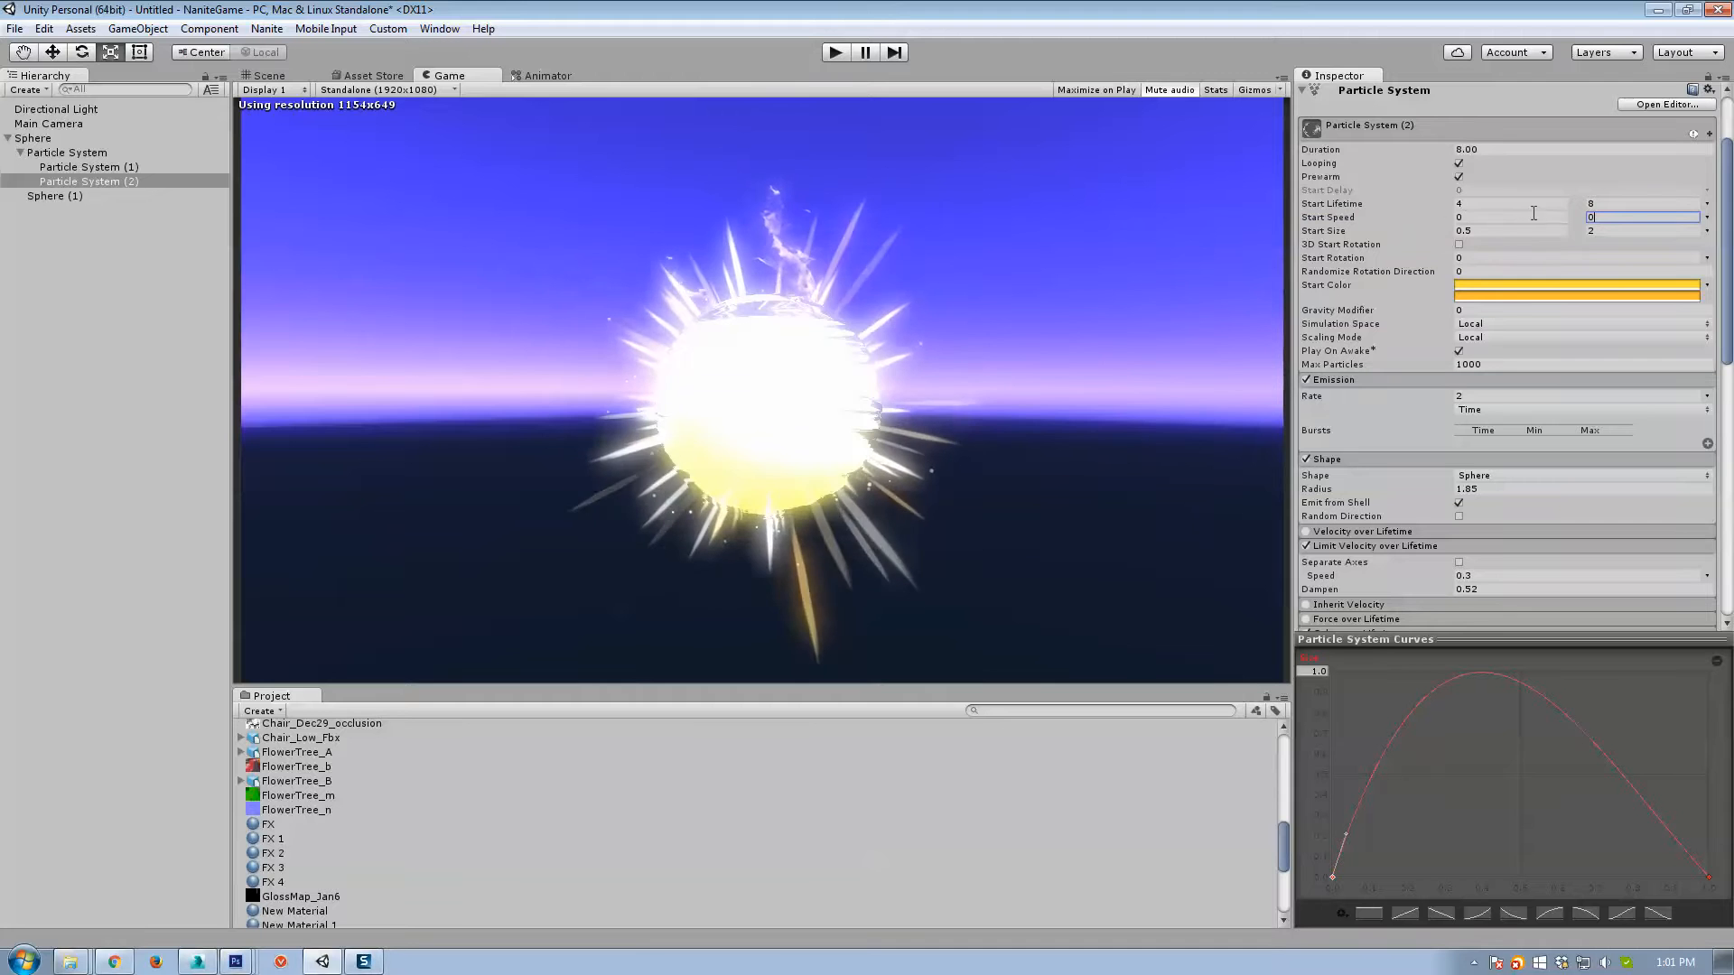
# Change the Start Lifetime range of Particle System (2) to 3–5, trying 1–2 first.
pyautogui.click(1477, 203)
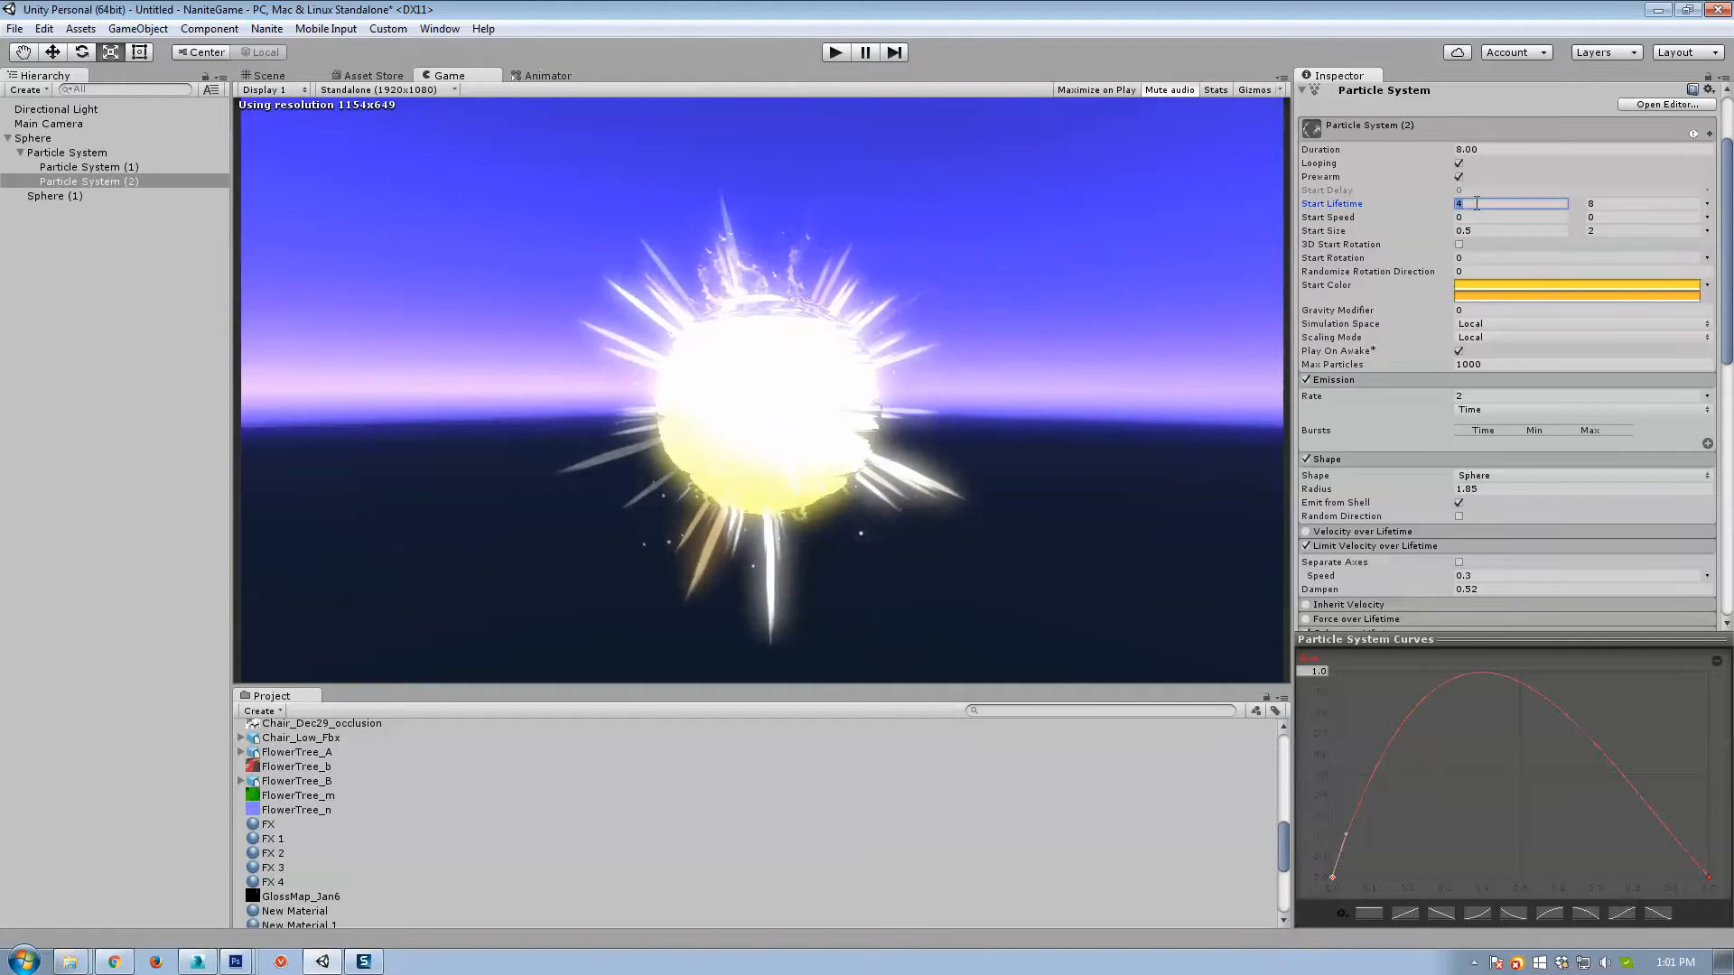
pyautogui.write('1')
pyautogui.press('Tab')
pyautogui.write('2')
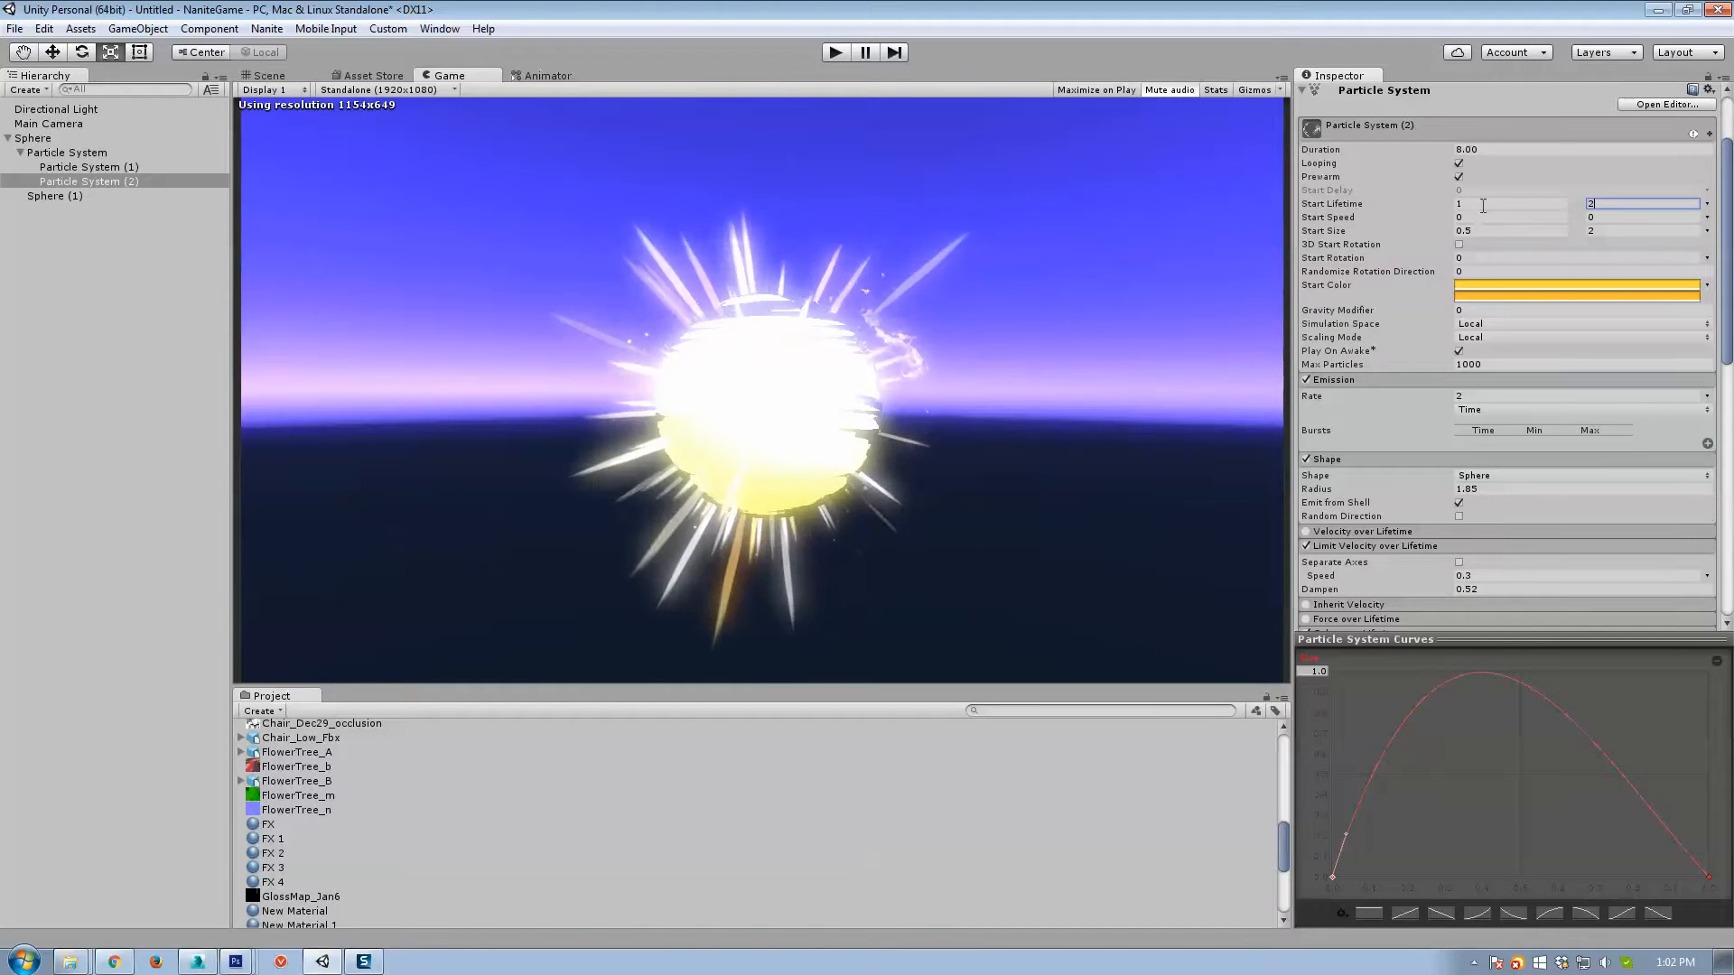
pyautogui.click(1483, 205)
pyautogui.write('3')
pyautogui.click(1619, 205)
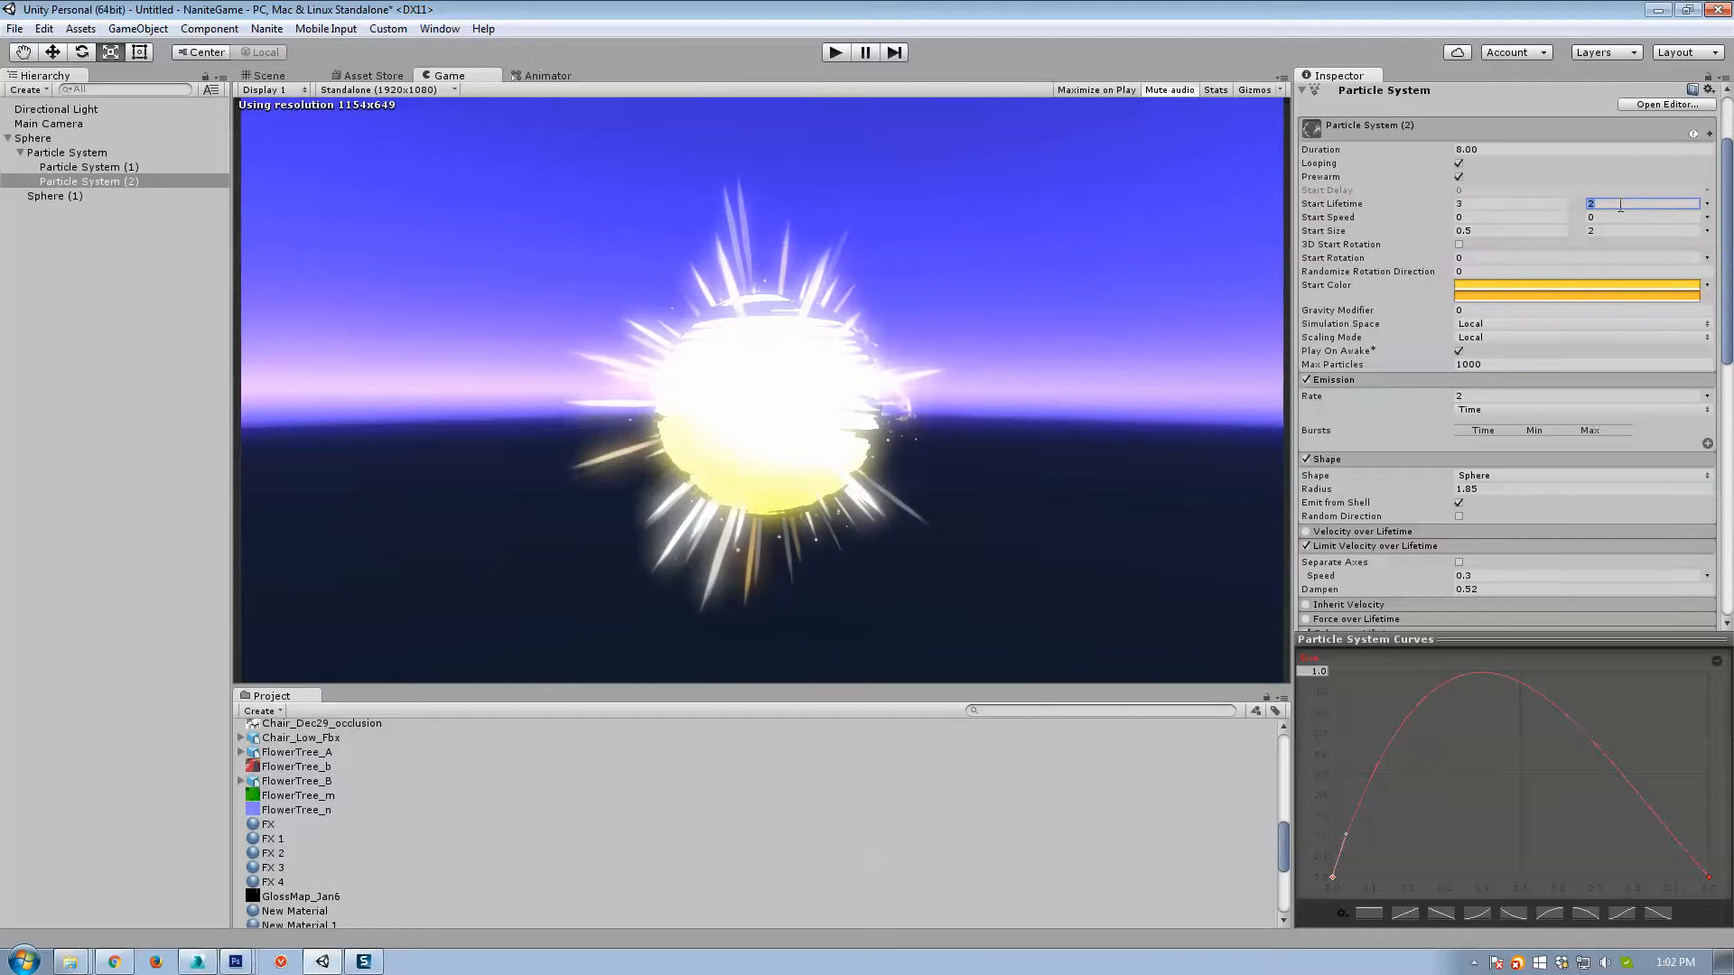
pyautogui.write('5')
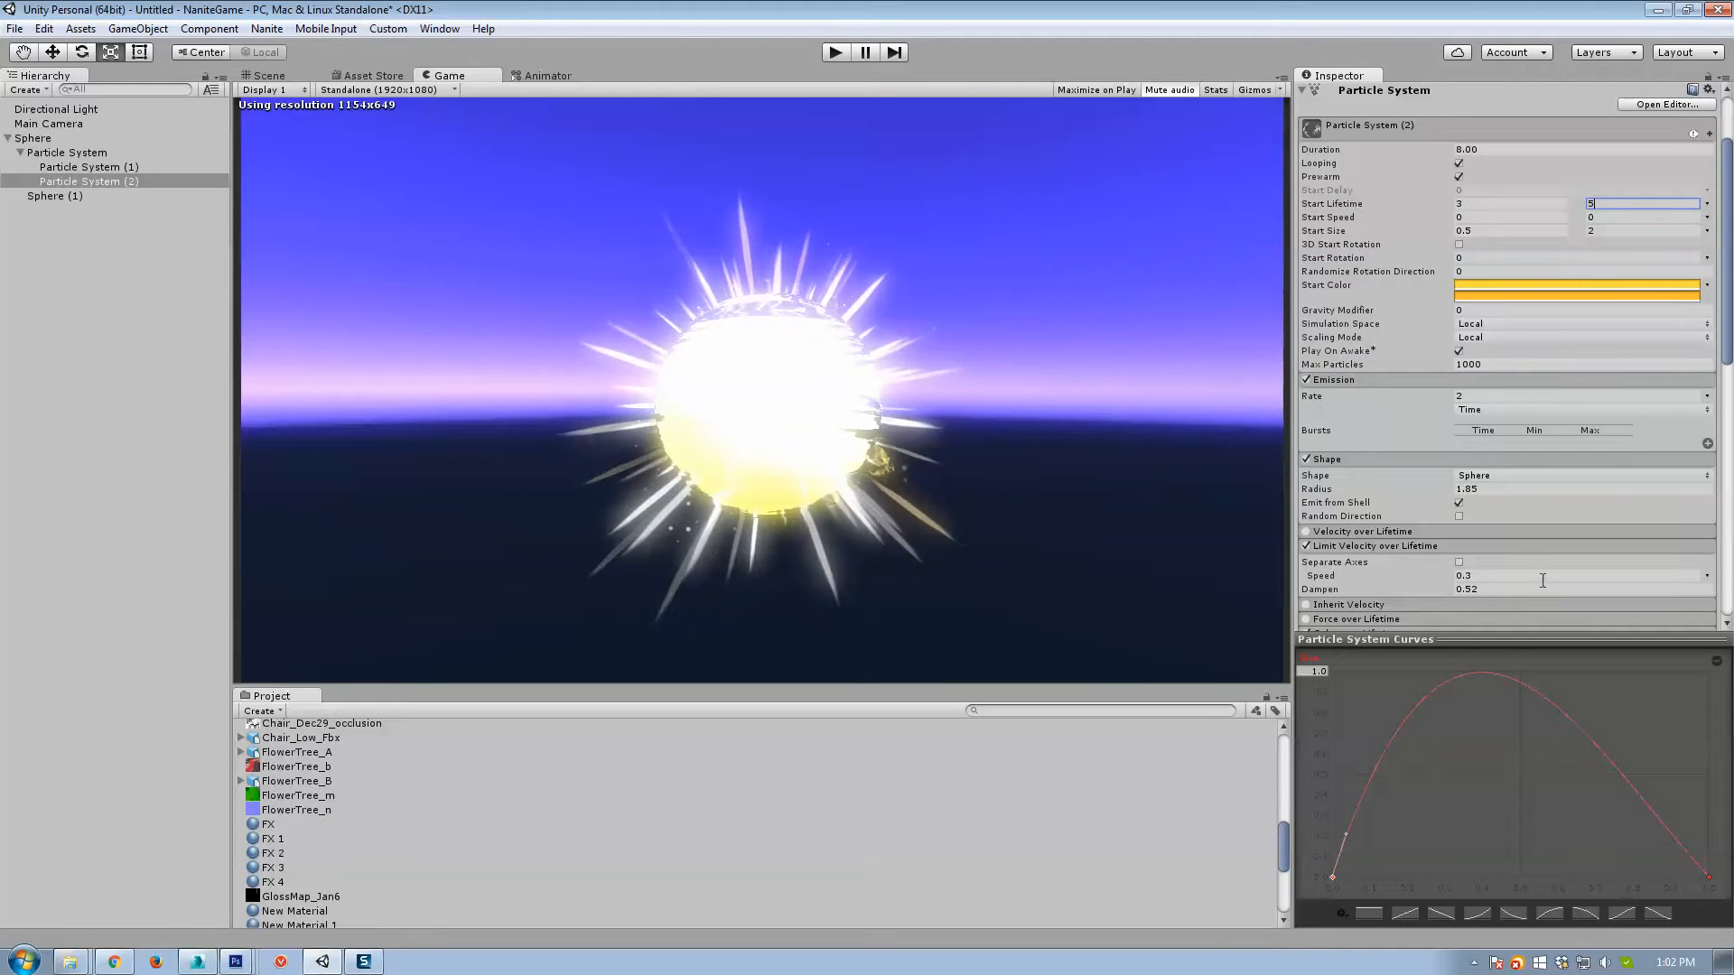
# Set the emission Rate of Particle System (2) to 12 and randomize its Start Rotation between 0 and 360.
pyautogui.click(1487, 396)
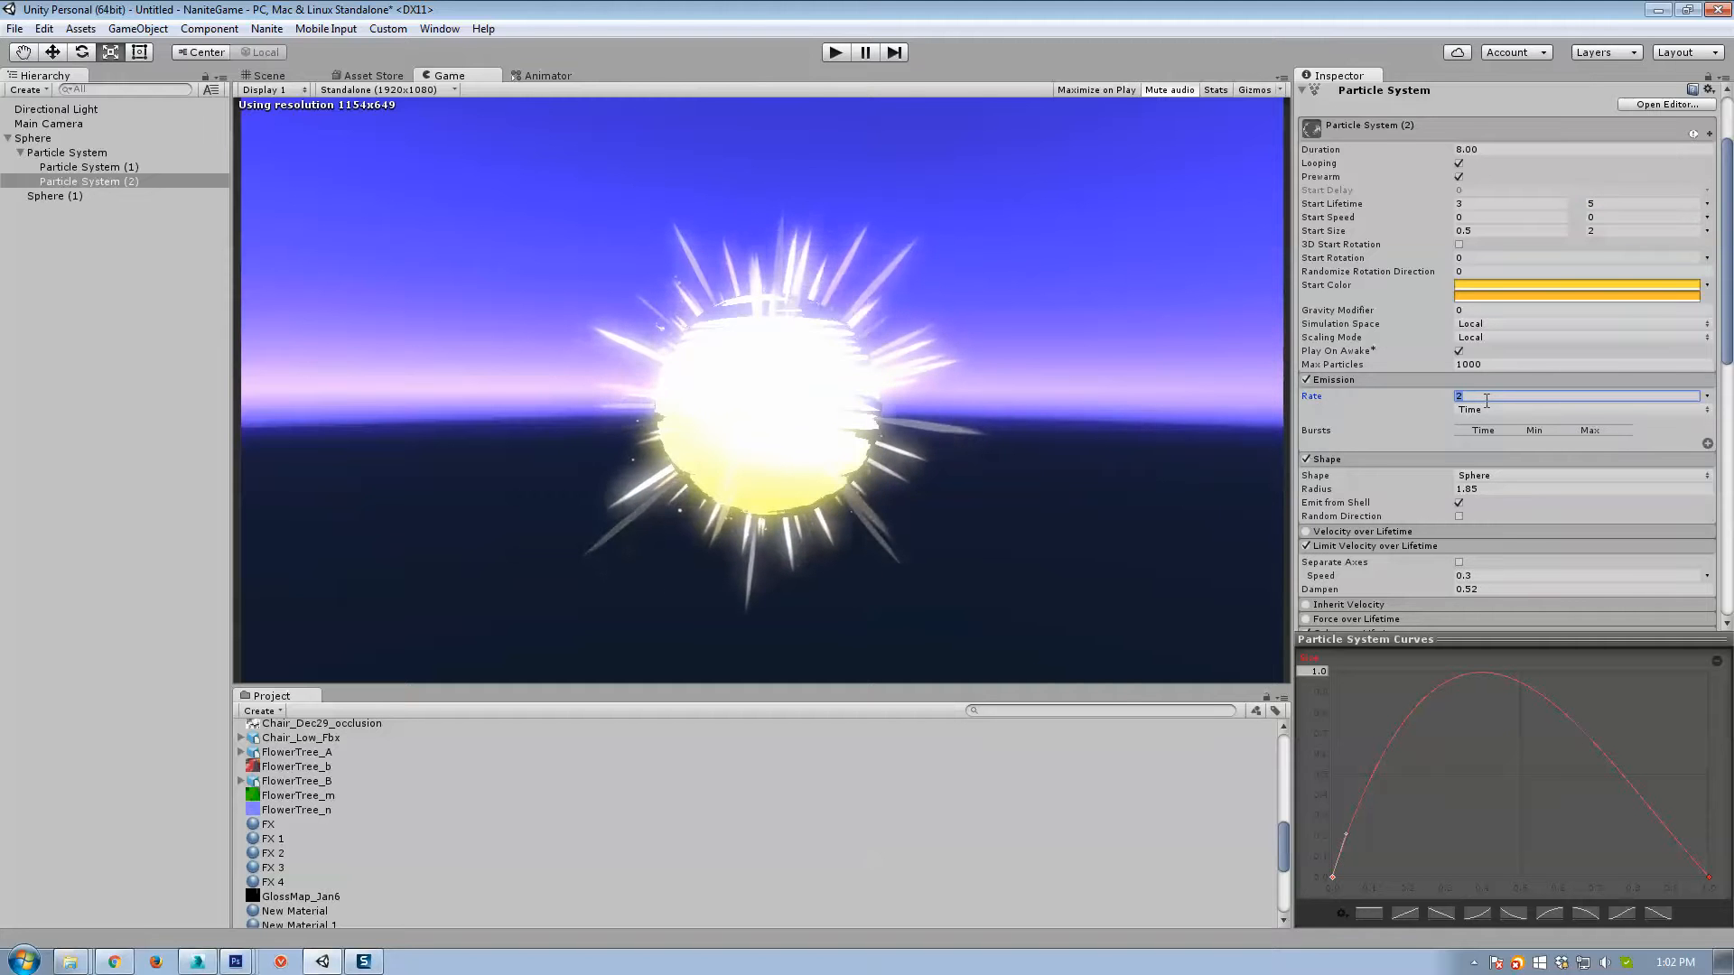
pyautogui.write('12')
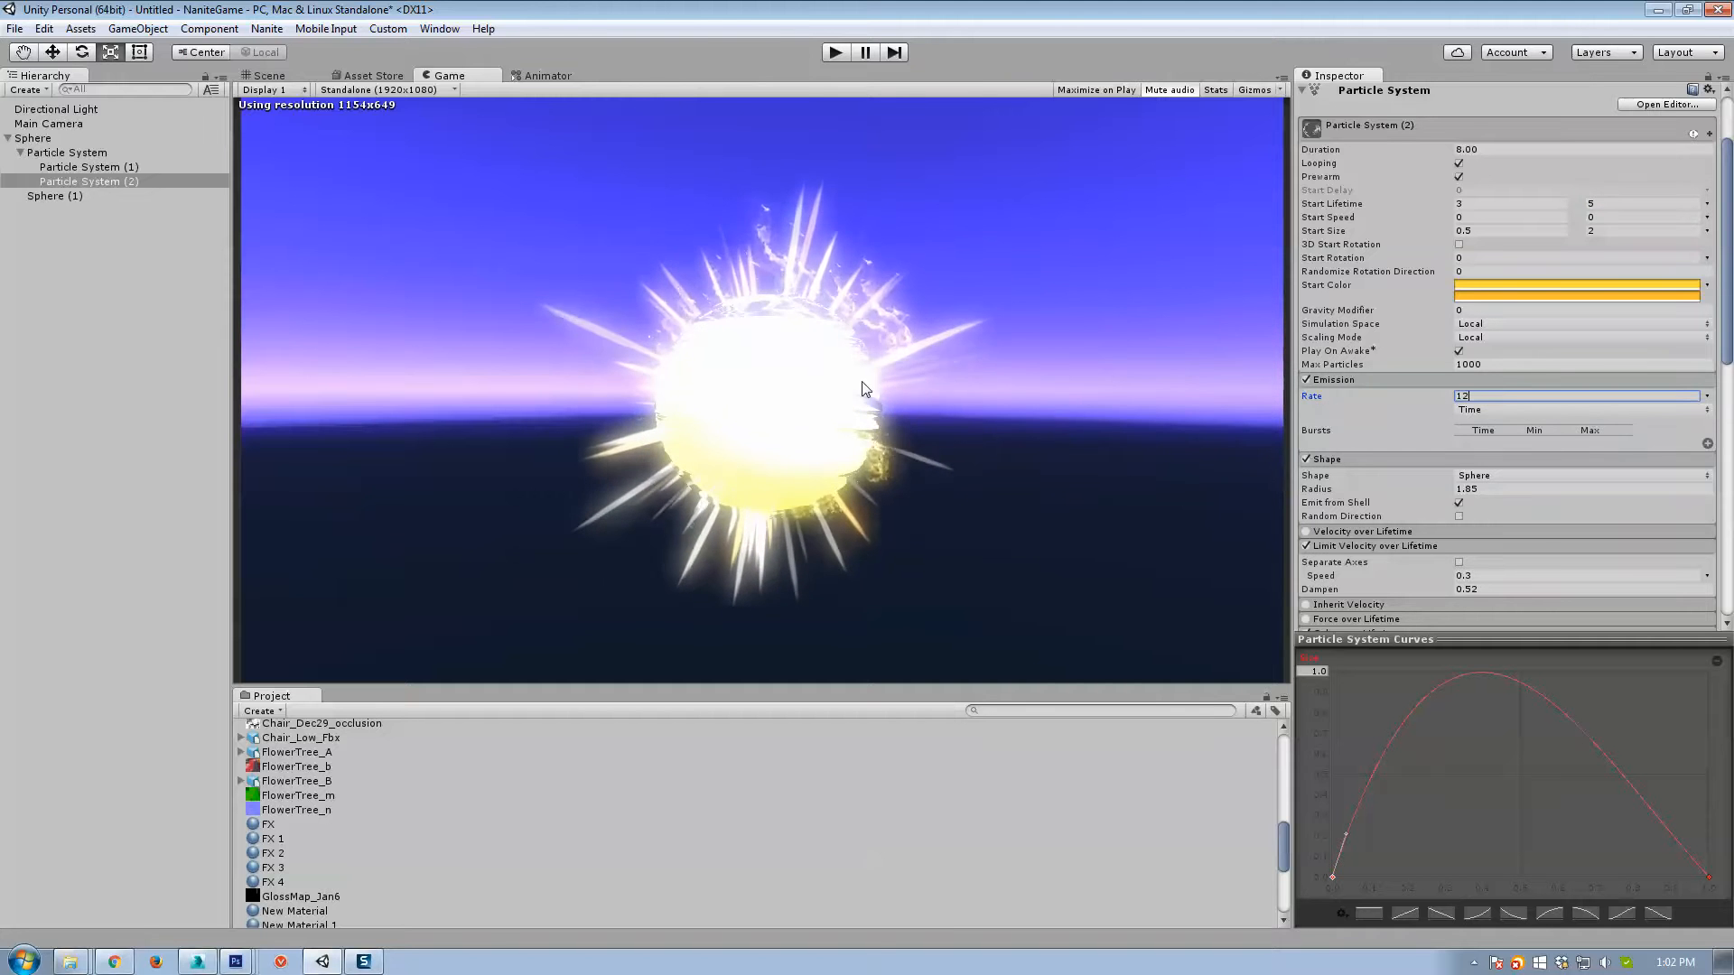
pyautogui.click(1706, 259)
pyautogui.click(1583, 316)
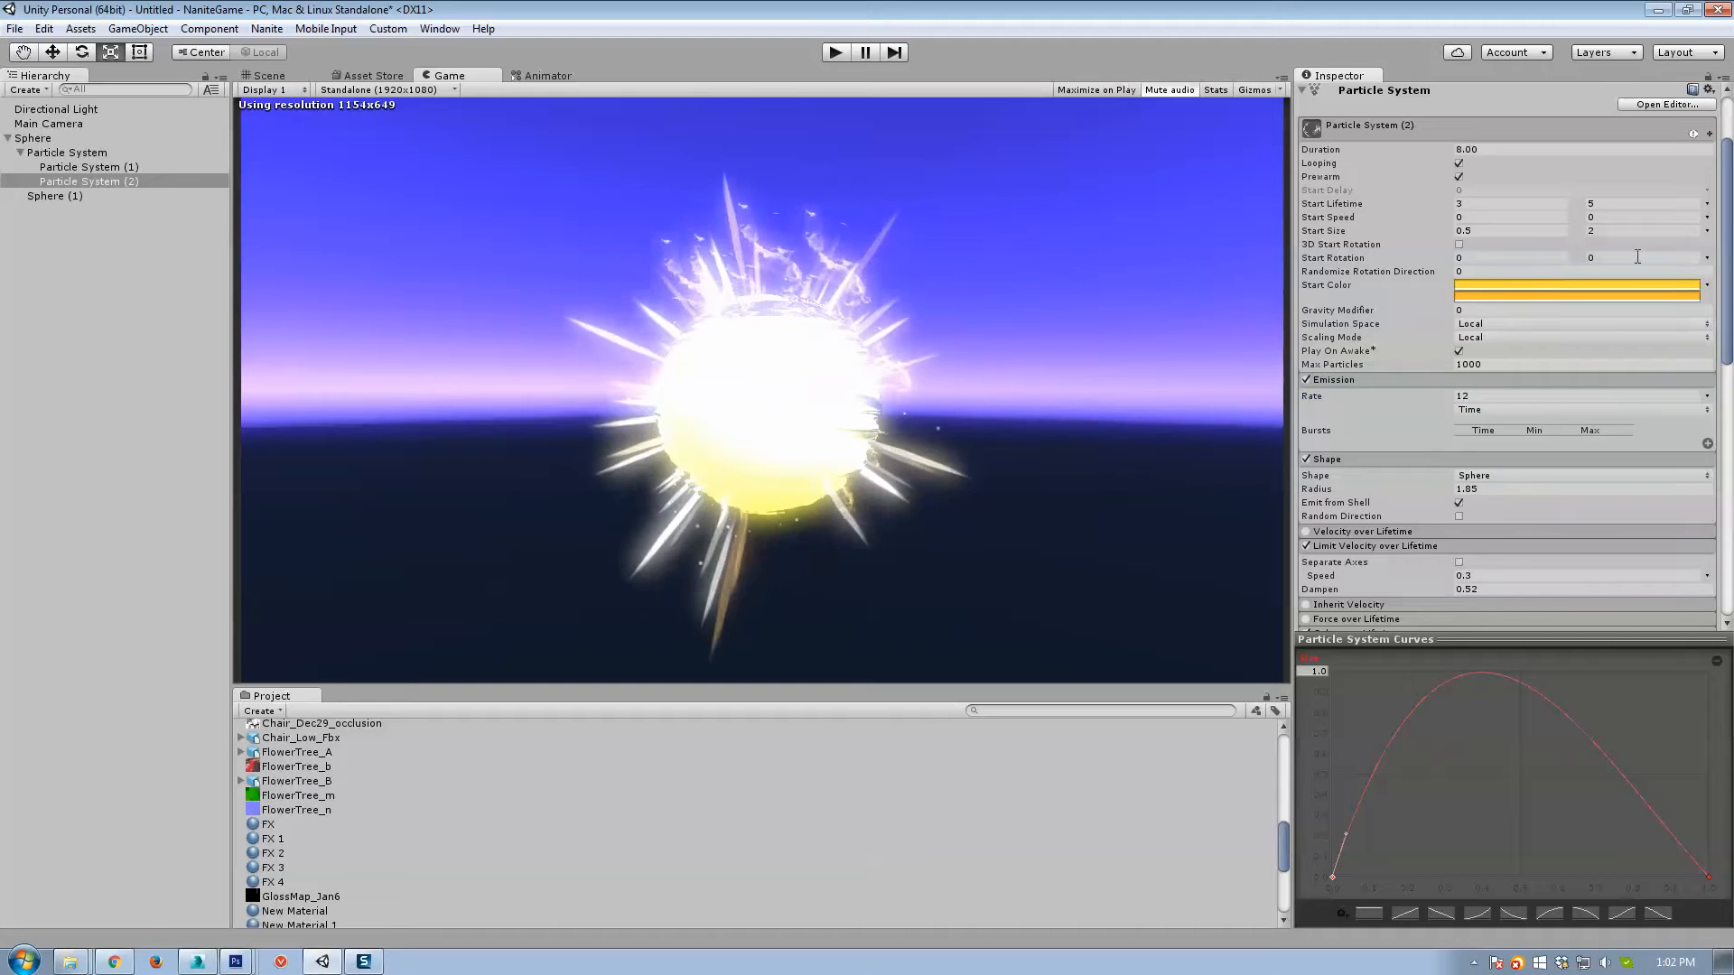
pyautogui.click(1637, 257)
pyautogui.write('360')
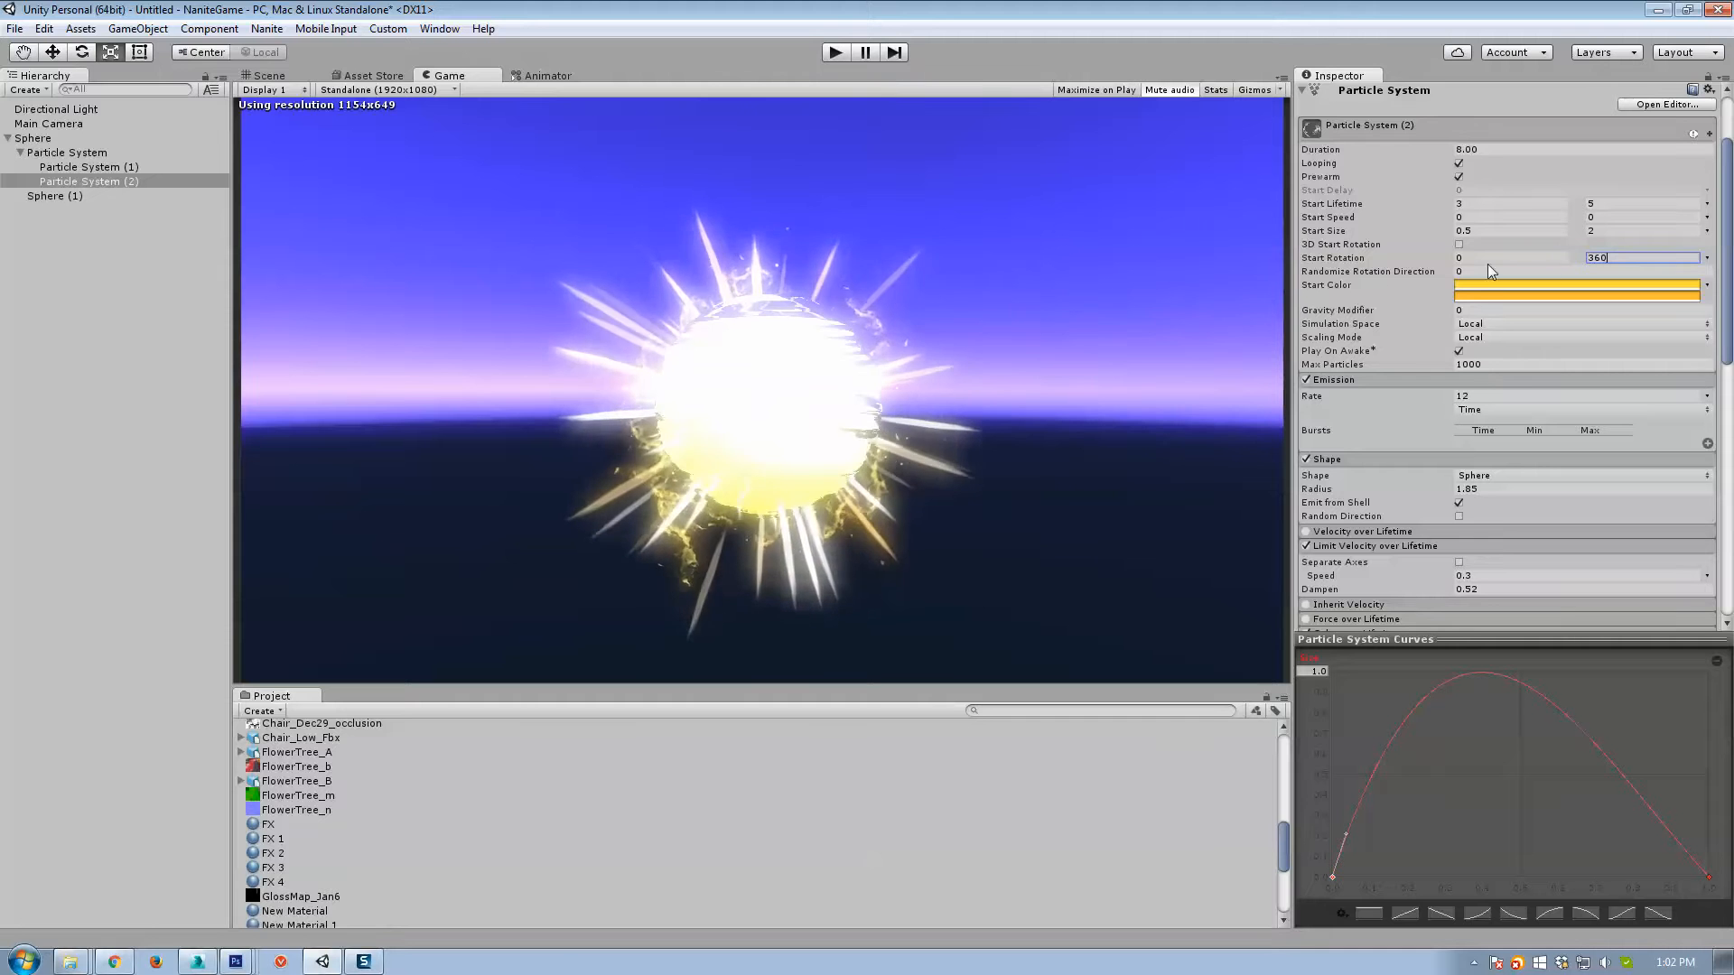
# Set the emission Rate of Particle System (2) to 8 and its maximum Start Size to 1.
pyautogui.click(1494, 399)
pyautogui.write('8')
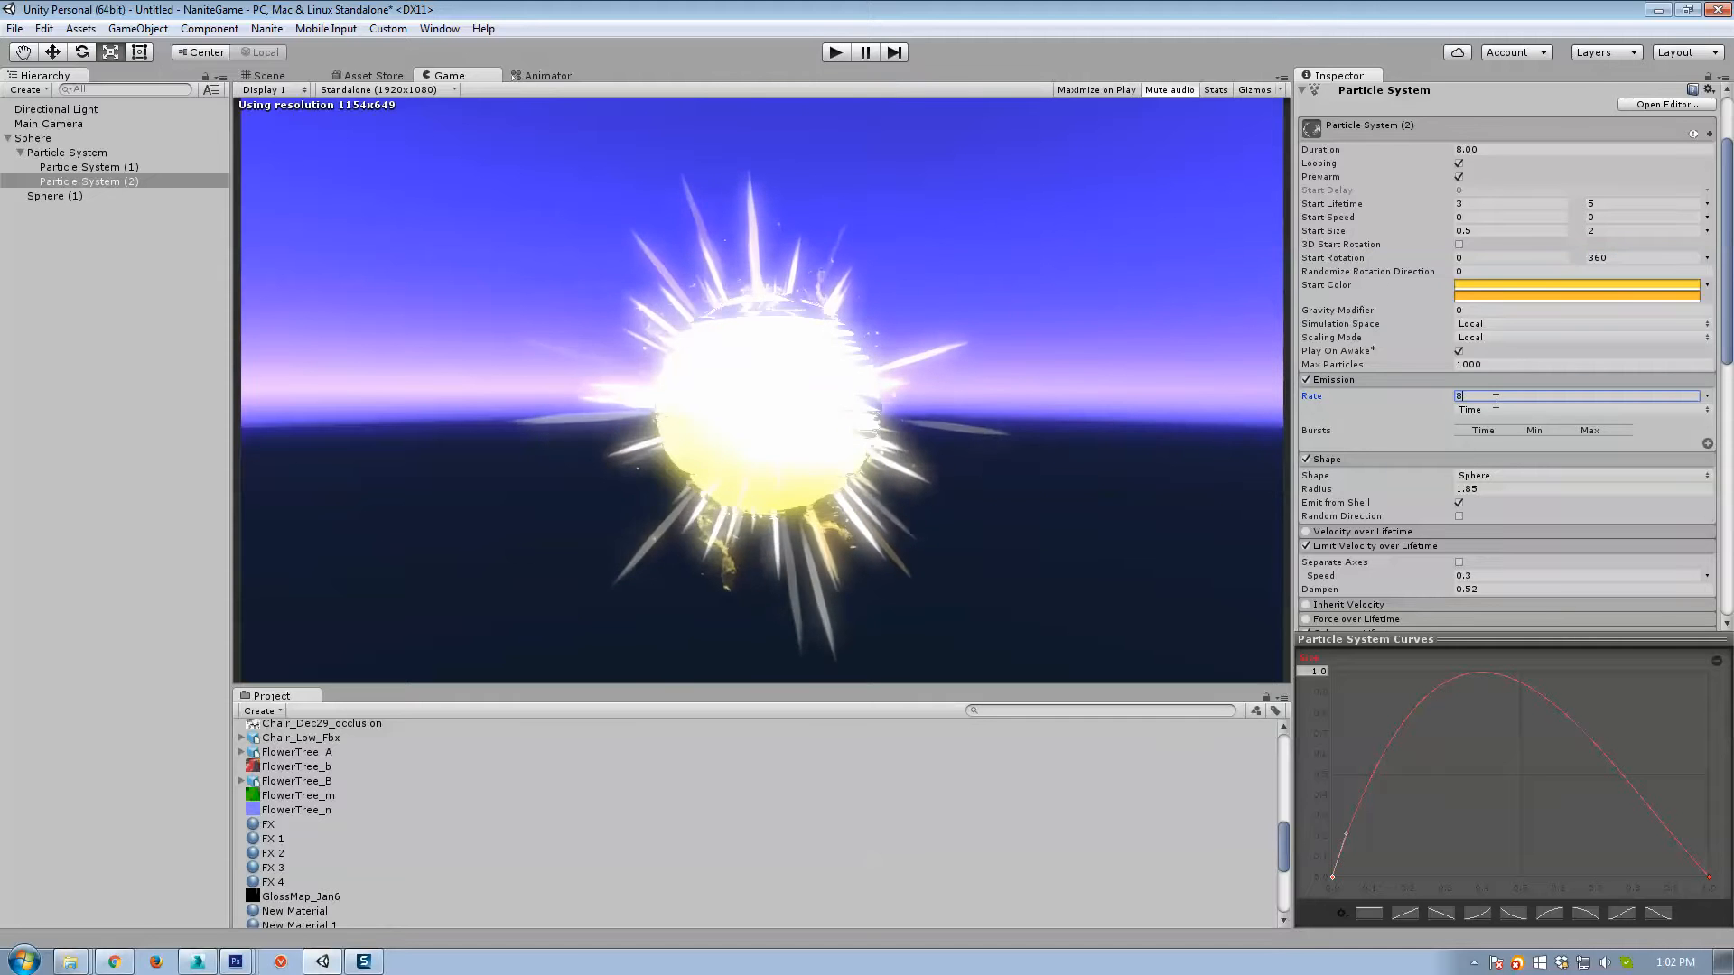
pyautogui.click(1600, 231)
pyautogui.write('1')
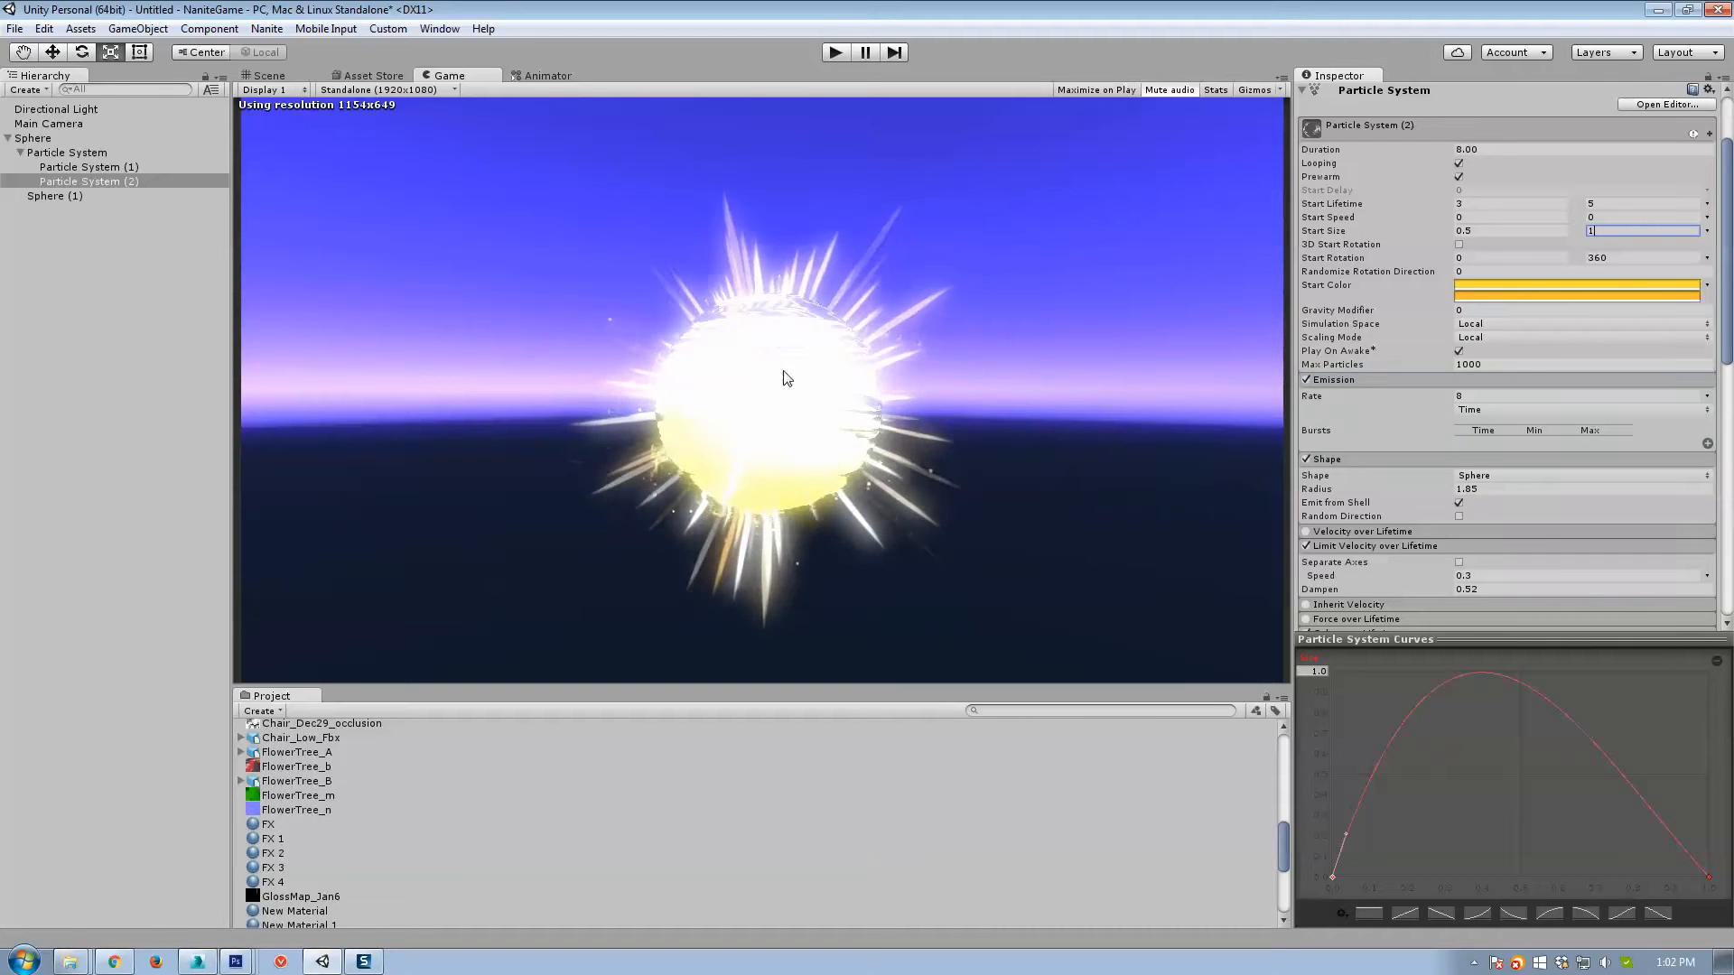
# Set the Start Lifetime range of Particle System (2) to 5–6, trying 4 as the minimum first.
pyautogui.click(1493, 202)
pyautogui.write('4')
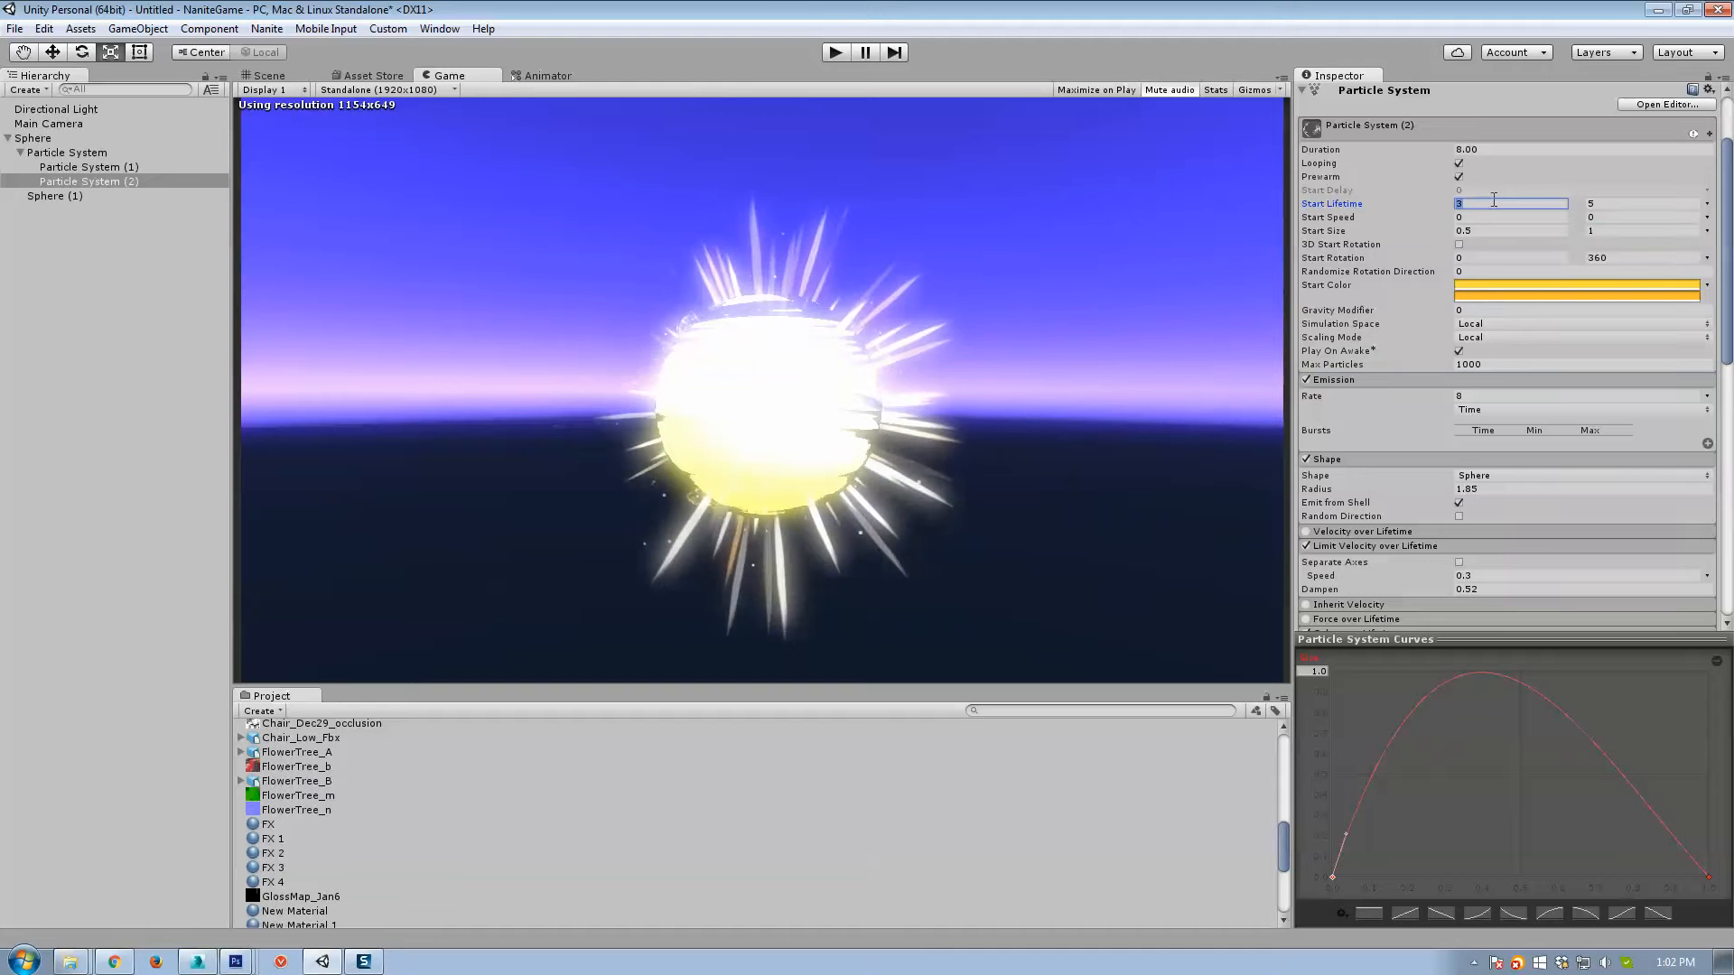
pyautogui.click(1598, 204)
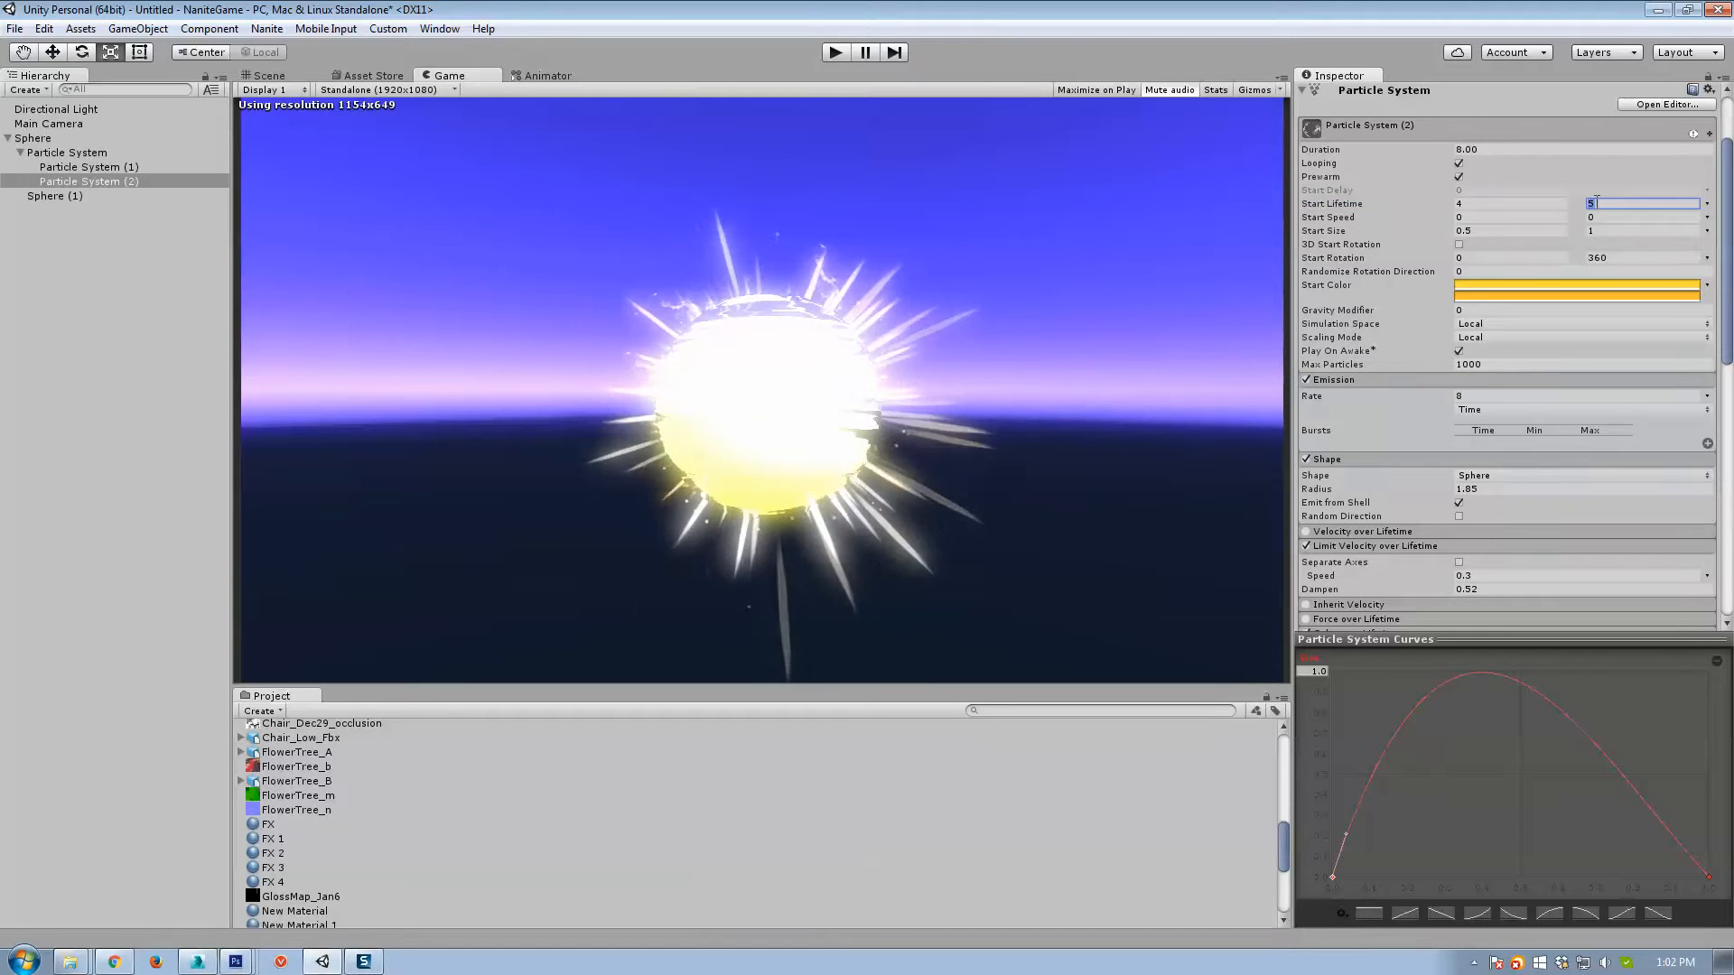
pyautogui.write('6')
pyautogui.press('Tab')
pyautogui.click(1503, 204)
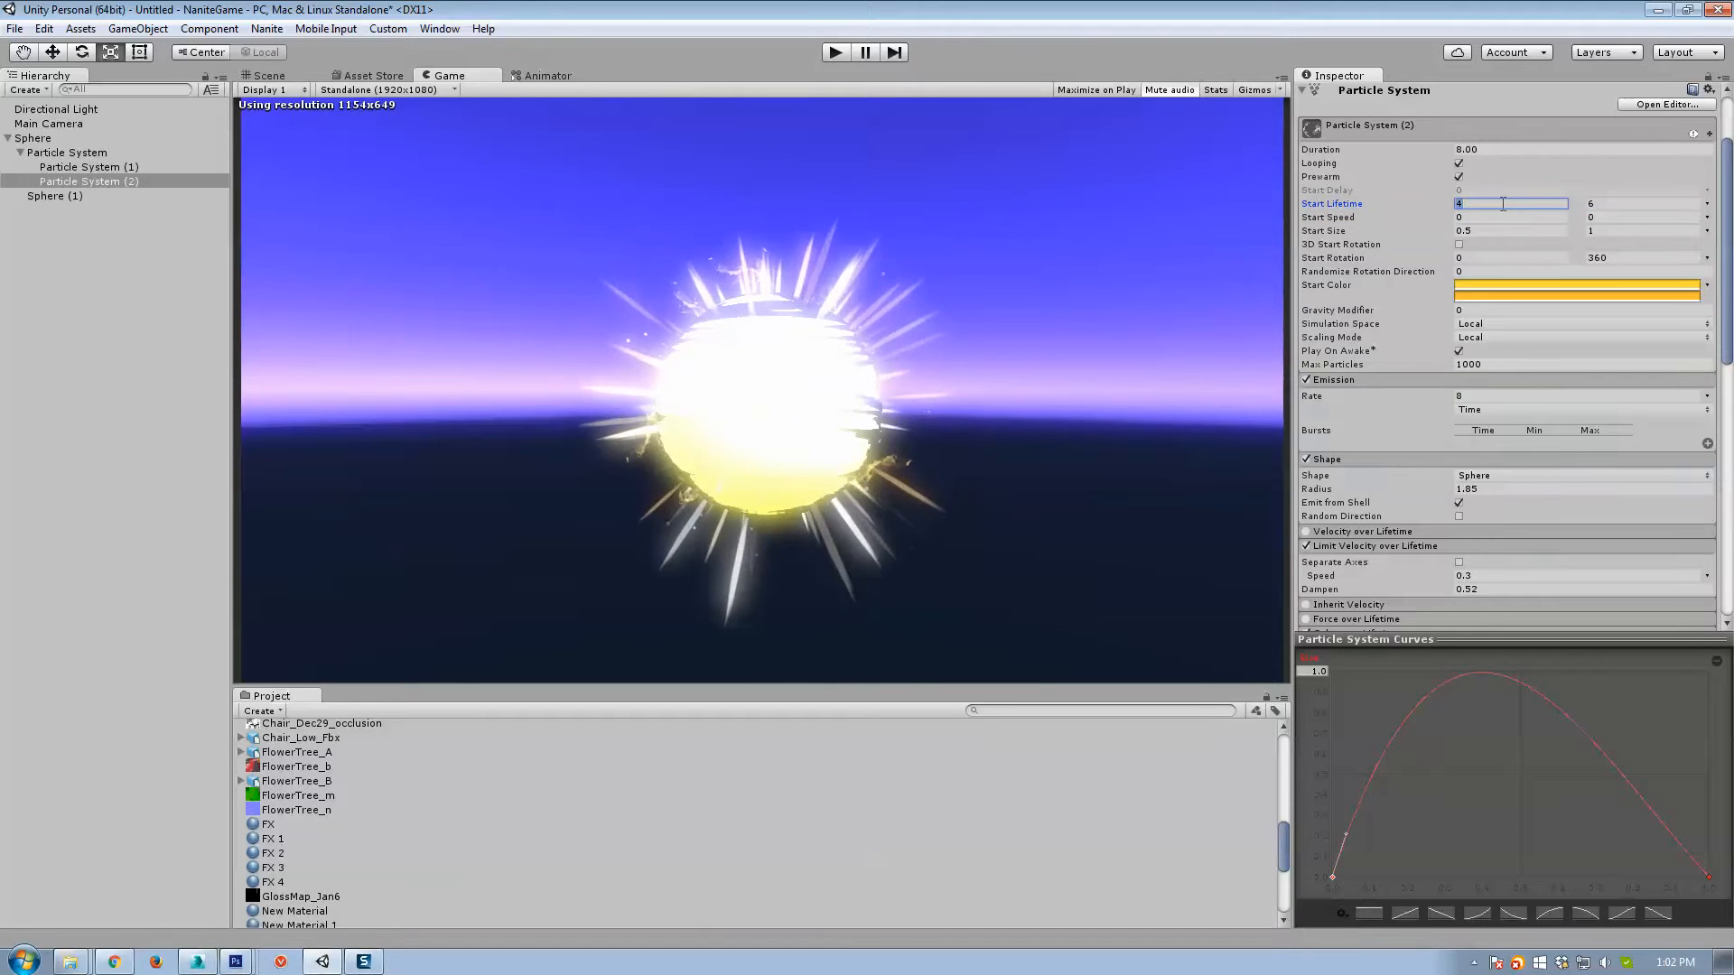
pyautogui.write('5')
pyautogui.click(1498, 217)
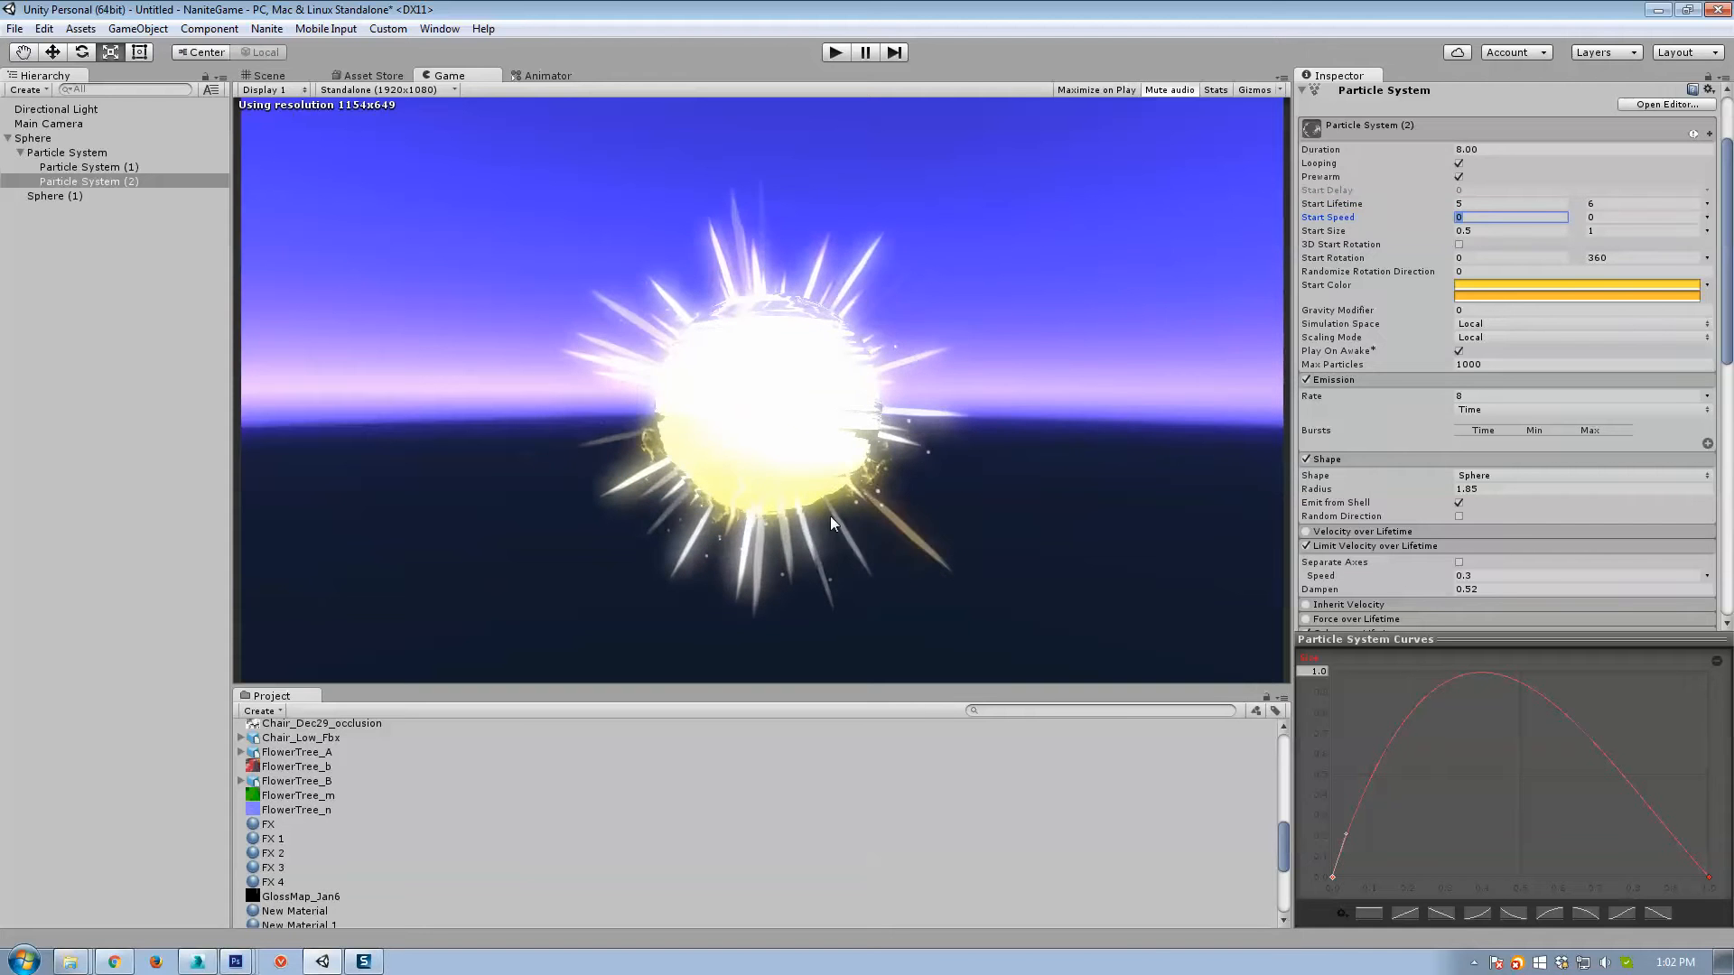
# Add an early key to the Size over Lifetime curve so particles rise steeply to nearly full size at about 0.13.
pyautogui.doubleClick(1346, 831)
pyautogui.moveTo(1346, 831); pyautogui.dragTo(1428, 666)
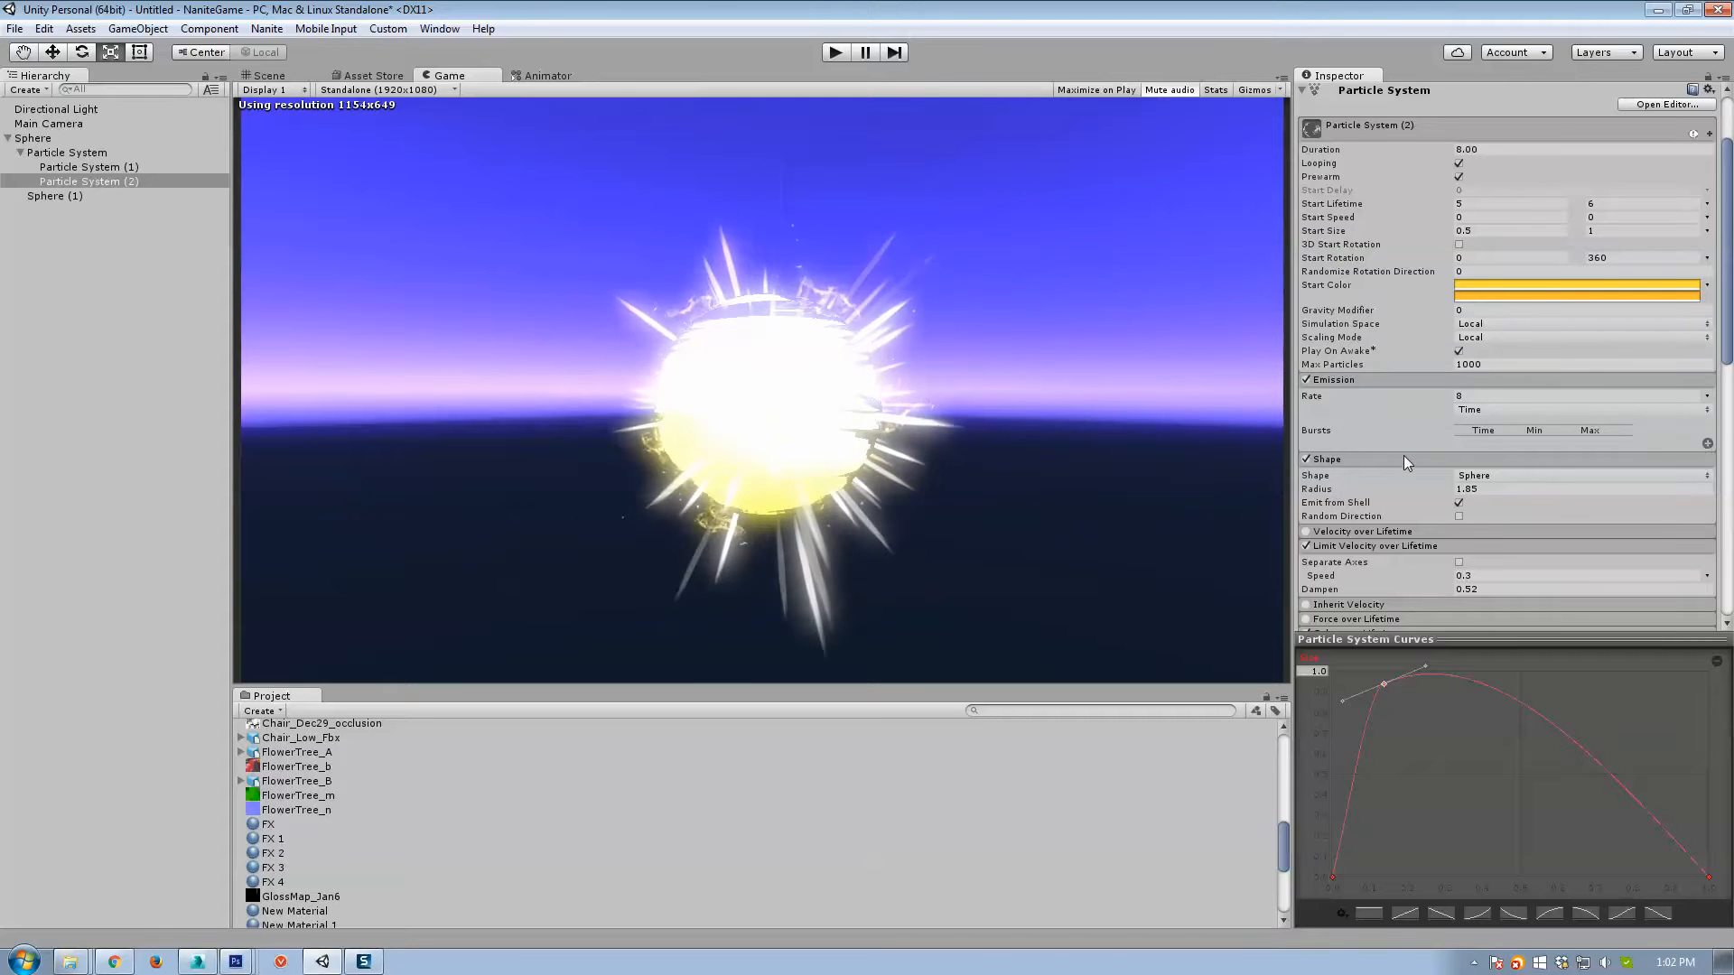
# Move the middle alpha key of the Color over Lifetime gradient to 12.9% so the particles start fading early.
pyautogui.scroll(-4, 1445, 433)
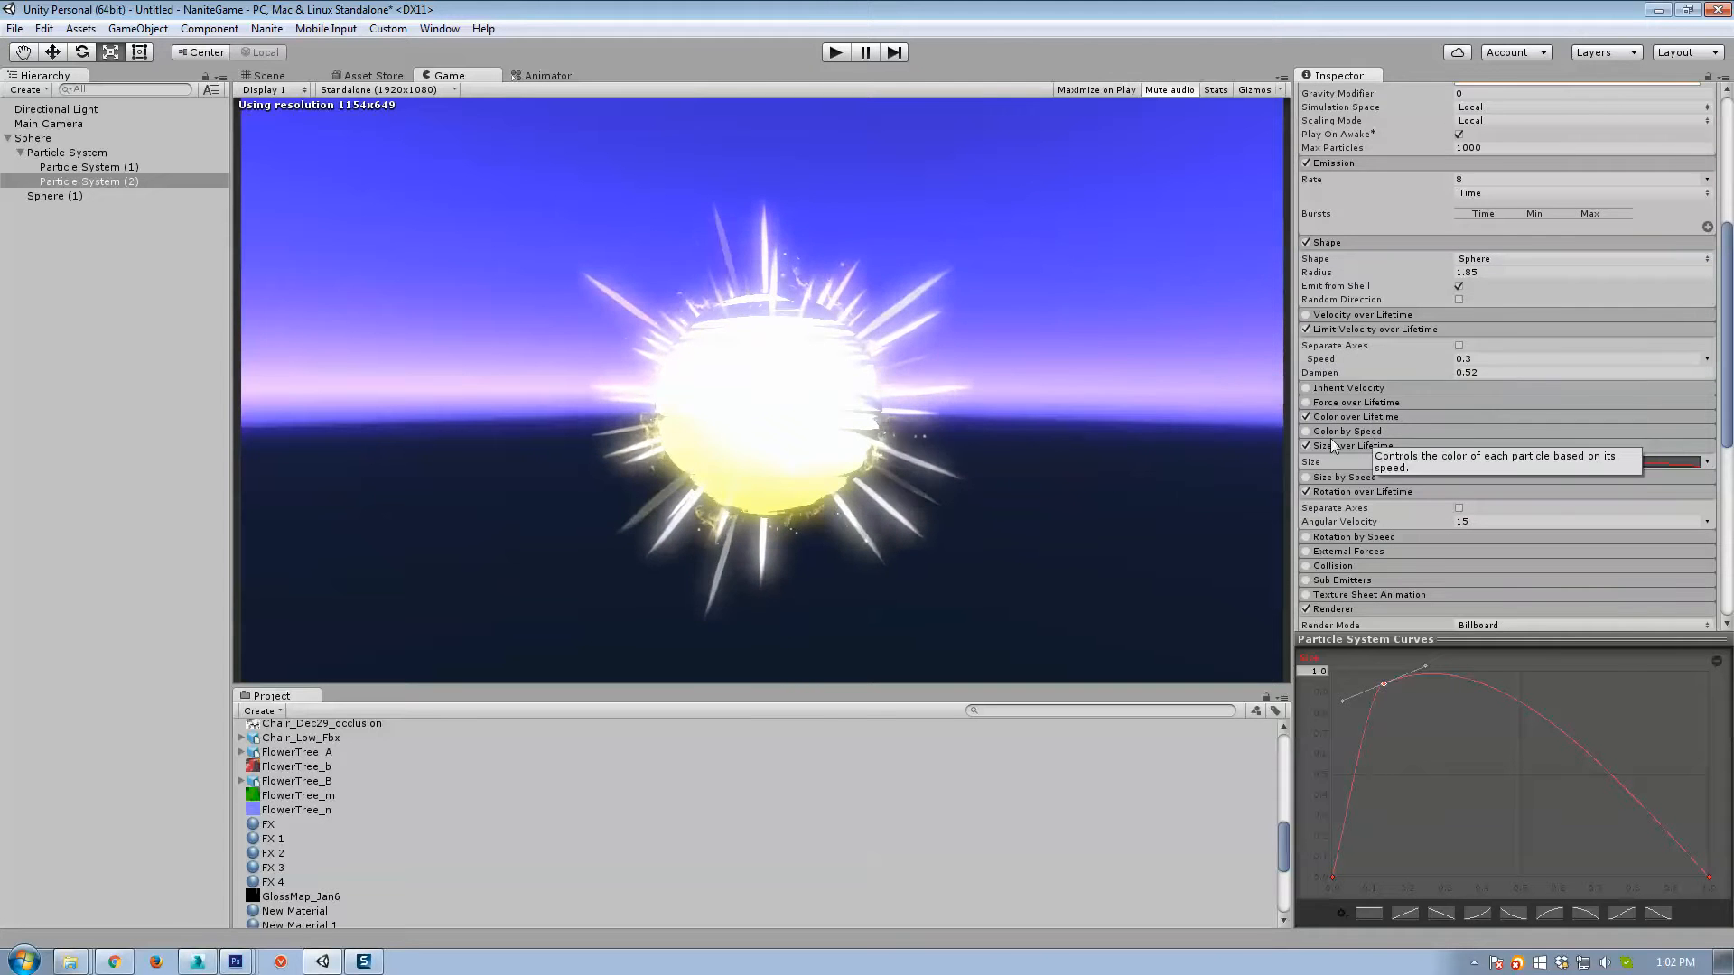
pyautogui.click(1352, 416)
pyautogui.click(1606, 430)
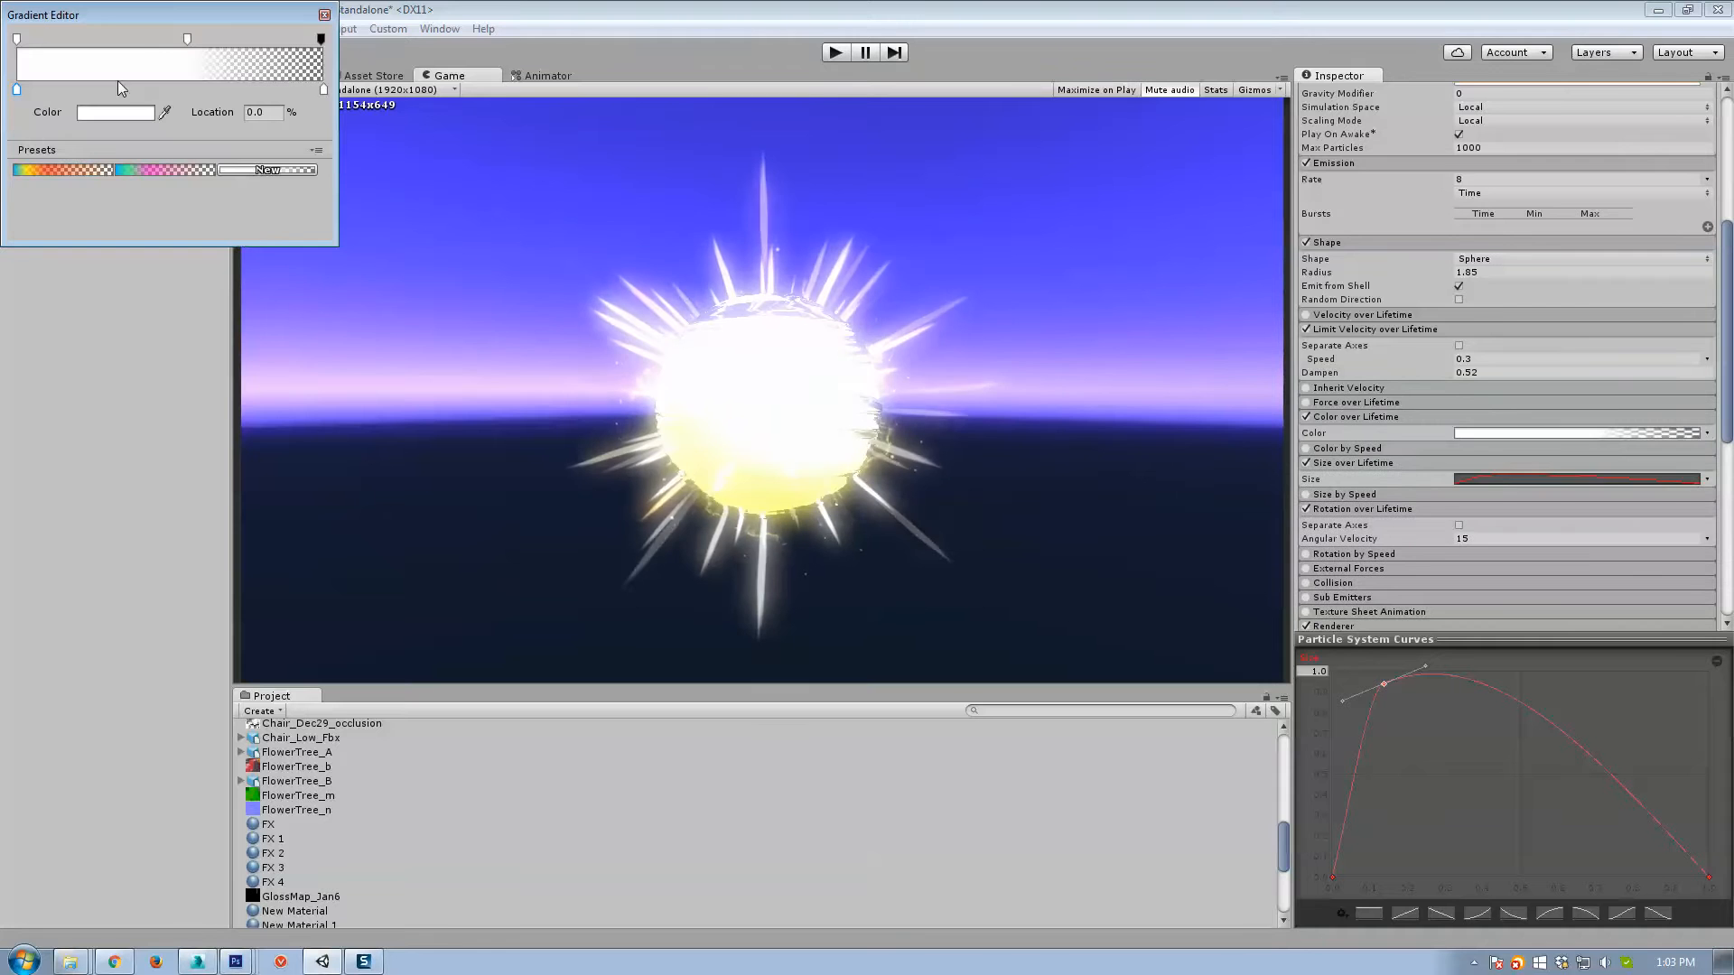
pyautogui.moveTo(186, 41); pyautogui.dragTo(57, 44)
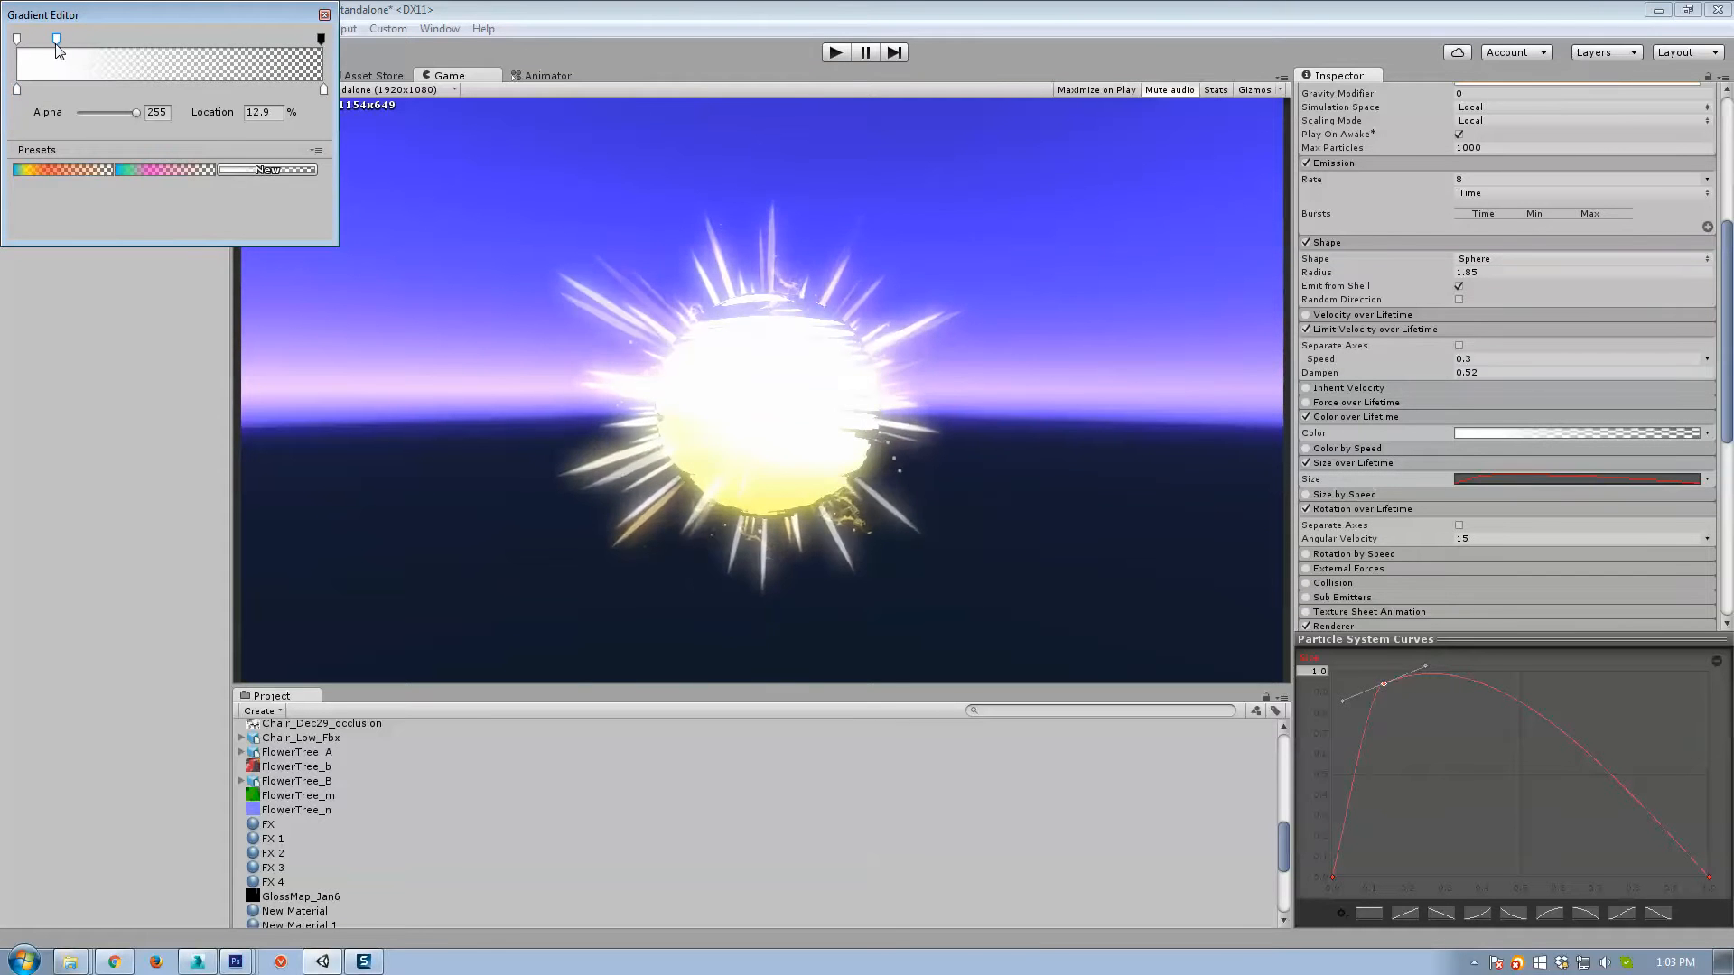
pyautogui.click(322, 13)
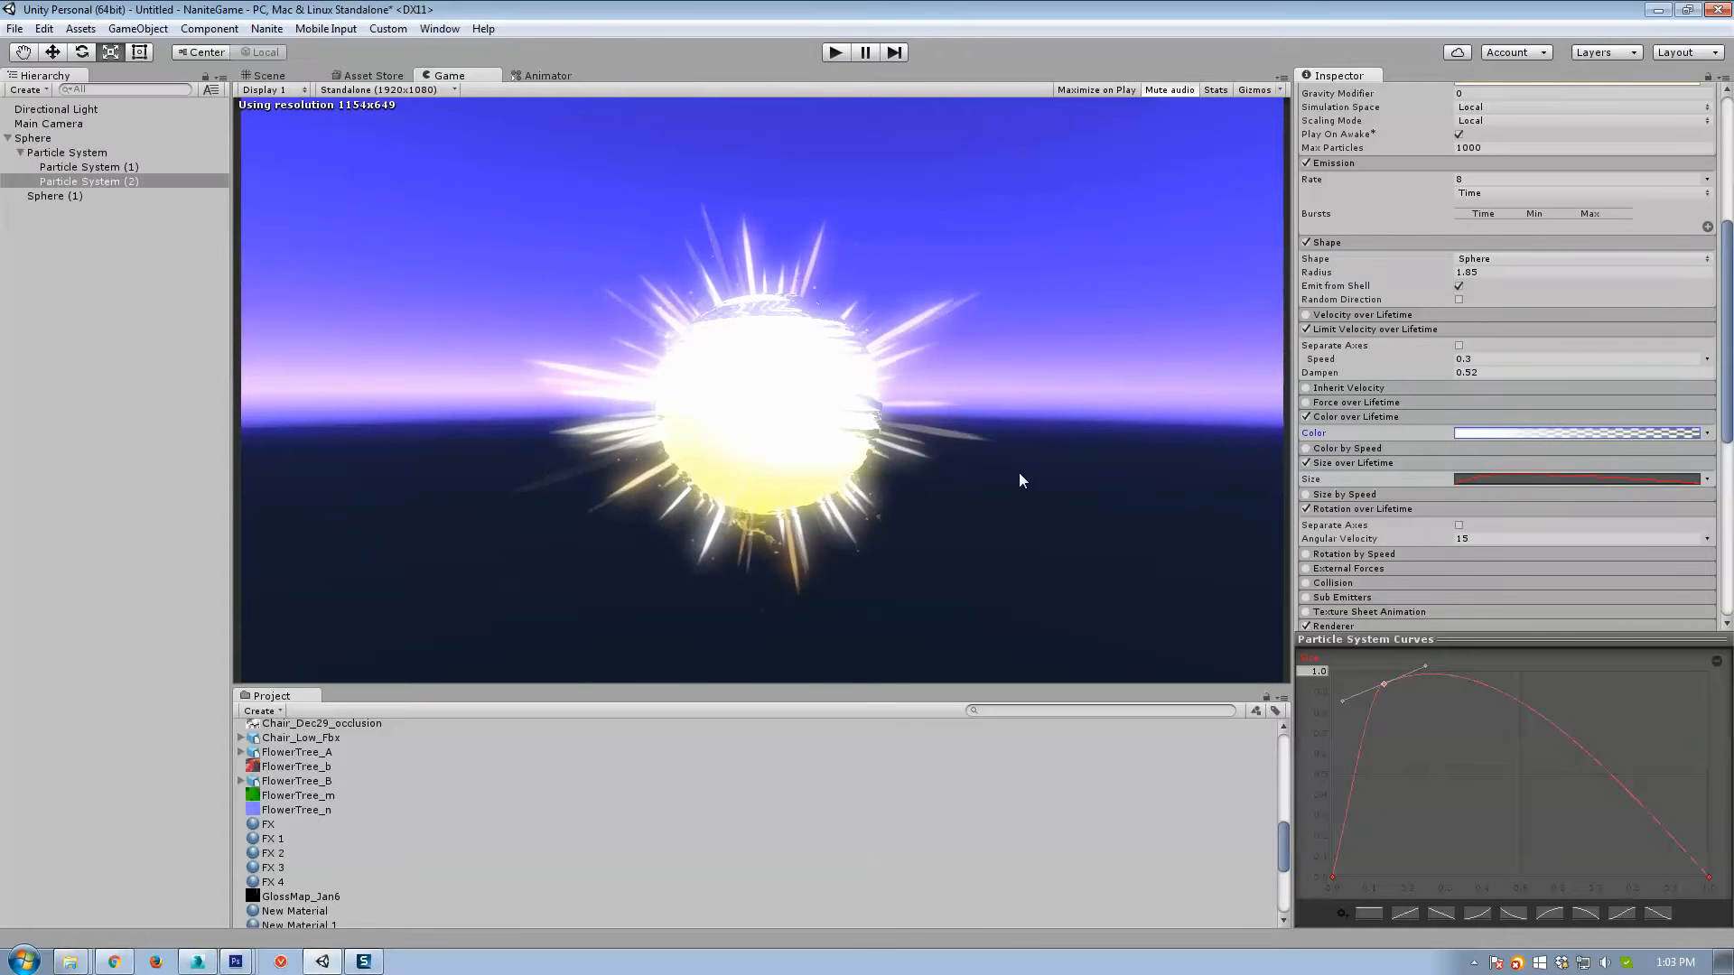
# Set the emission Rate of Particle System (2) to 10, trying 12 and 120 first.
pyautogui.click(1473, 177)
pyautogui.write('12')
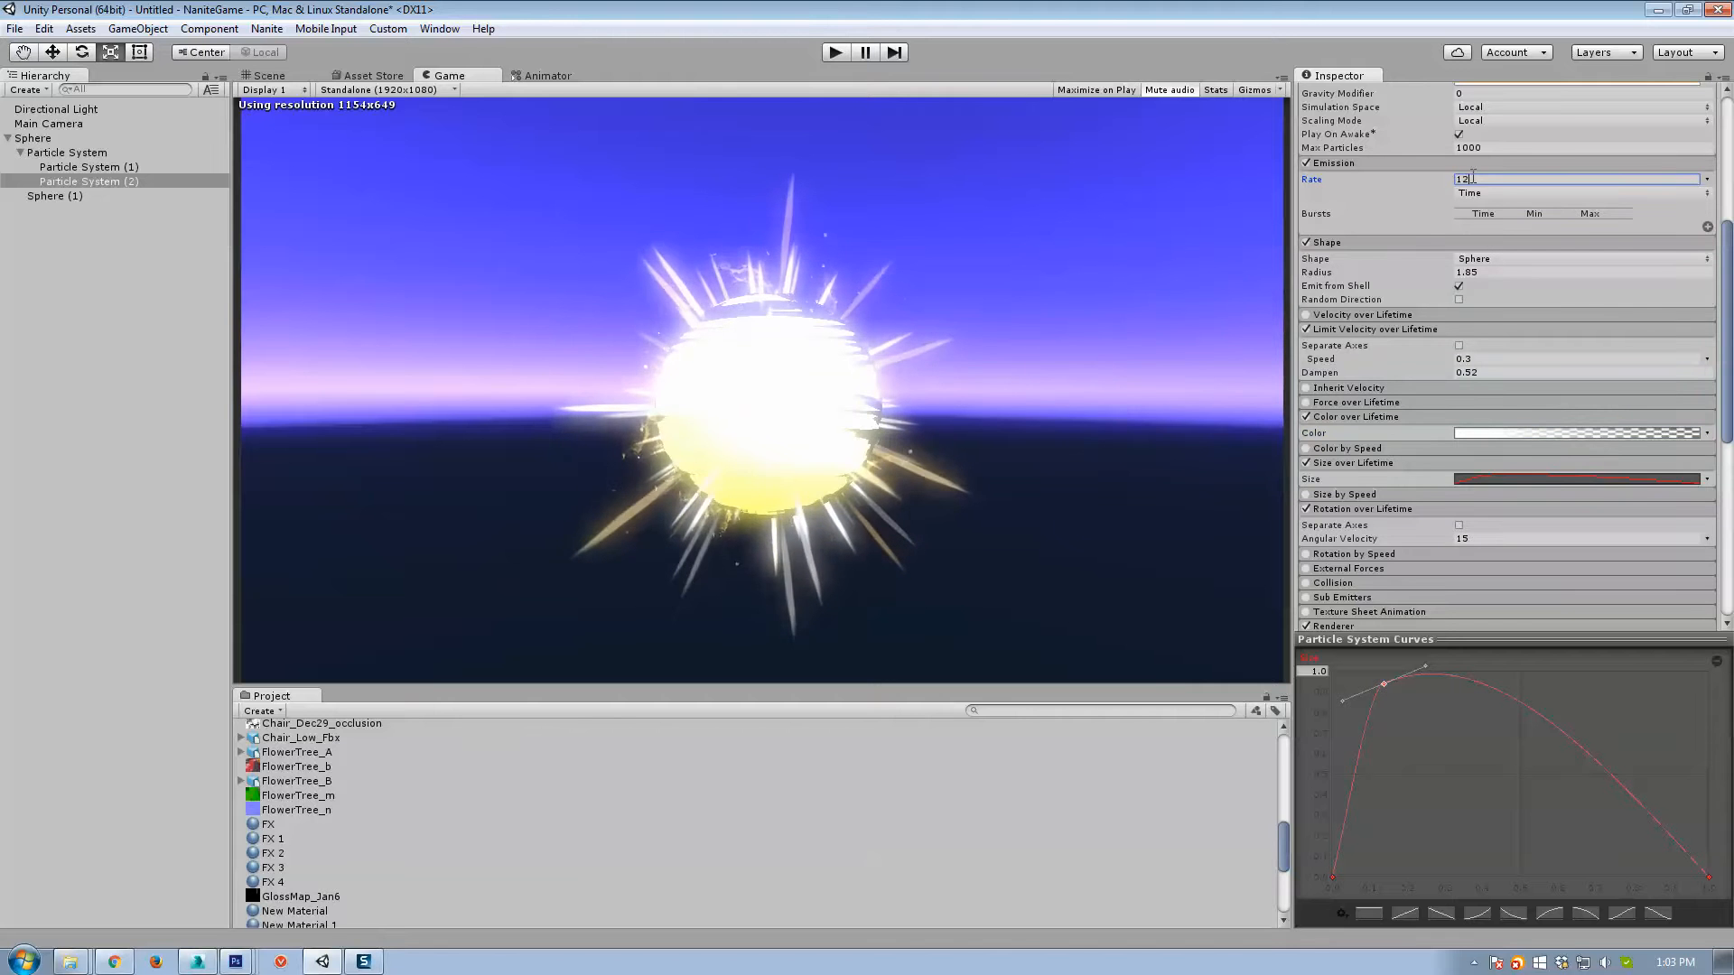
pyautogui.write('0')
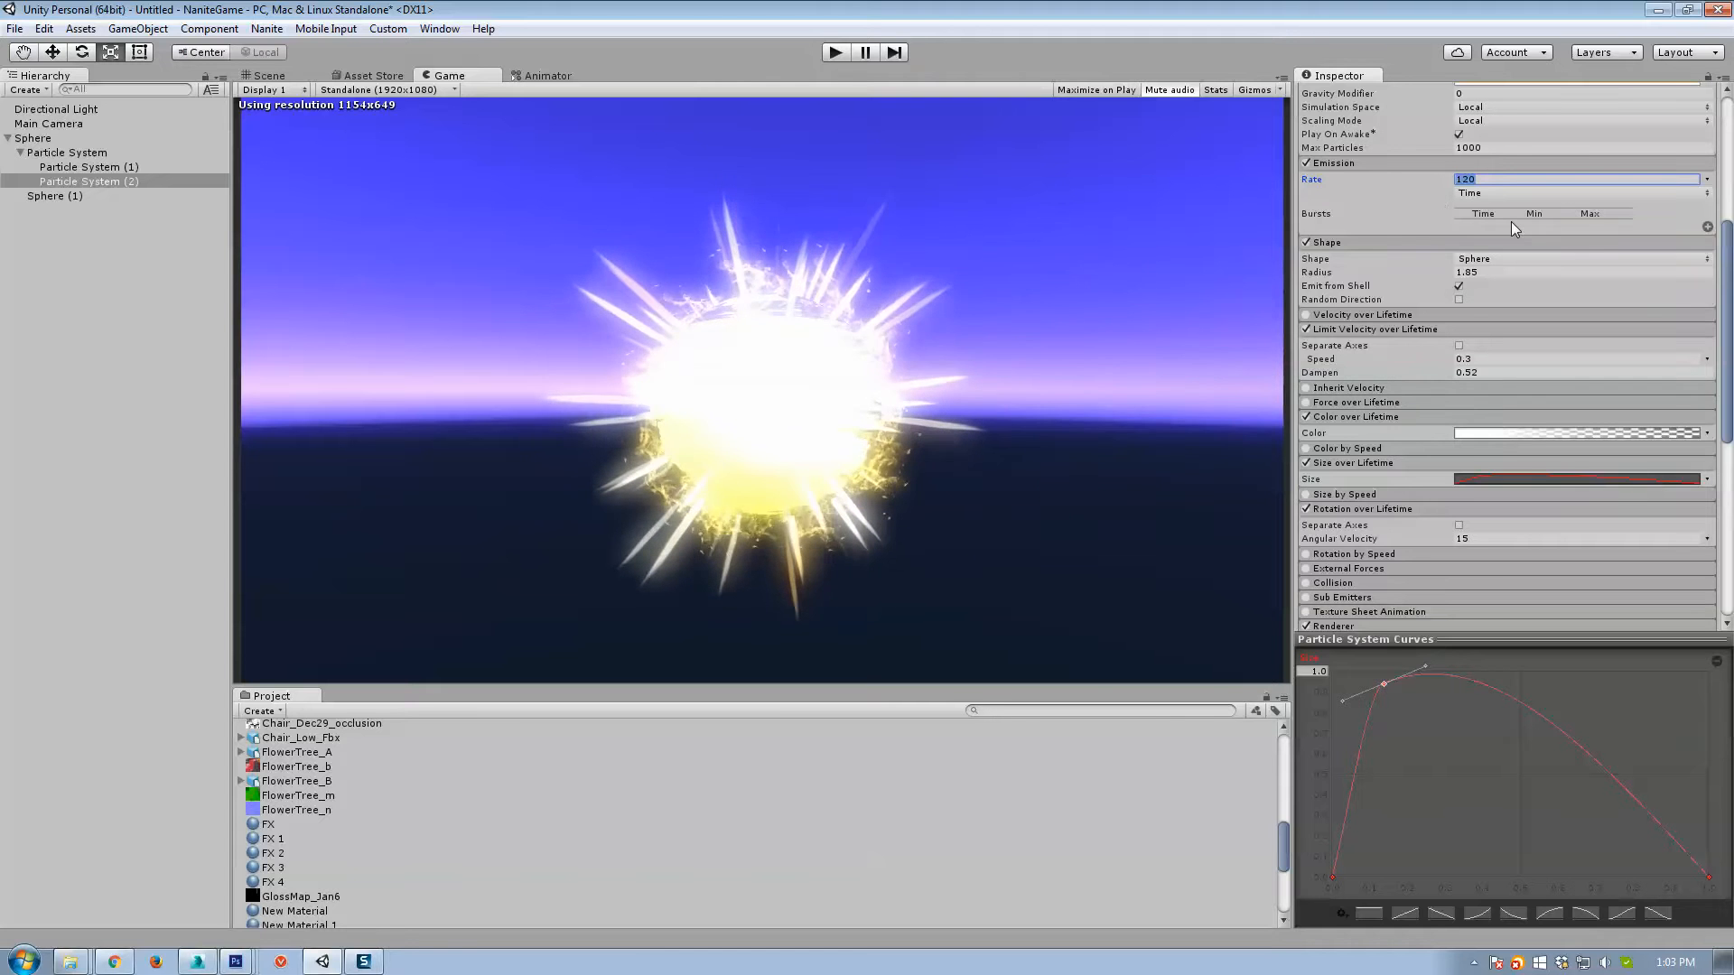
pyautogui.write('10')
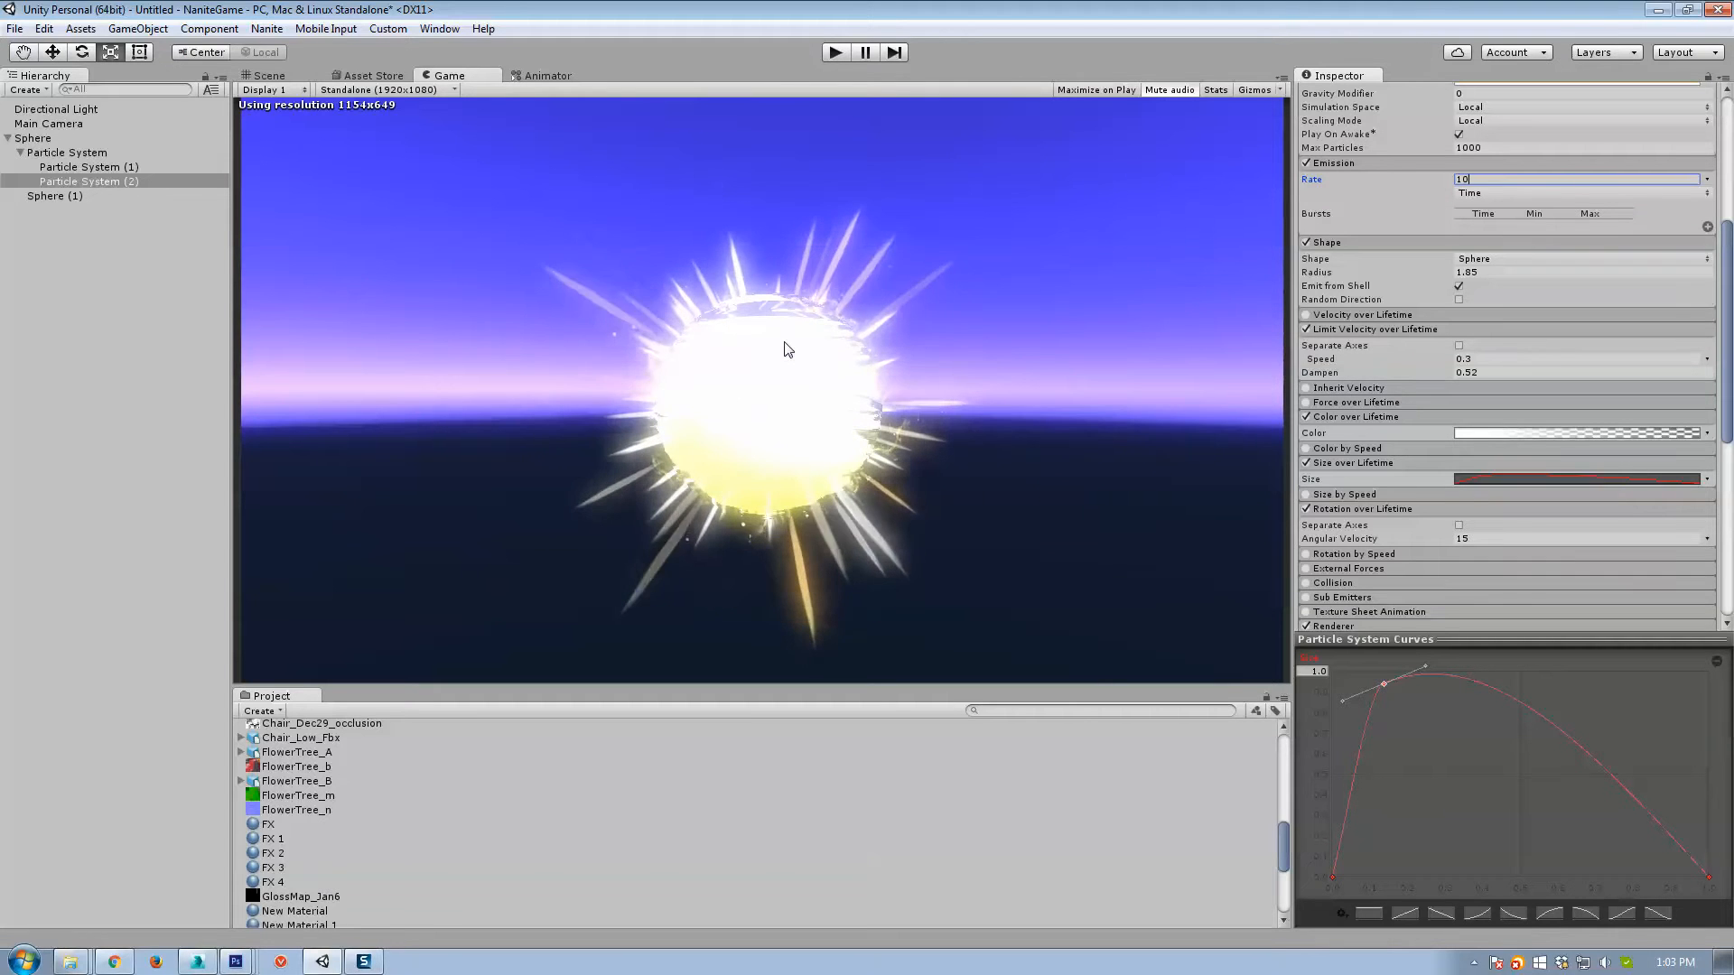
# Set the Start Size range of the parent Particle System to 0.1–0.3, trying 0.2 and 0.5 as the maximum first.
pyautogui.click(79, 165)
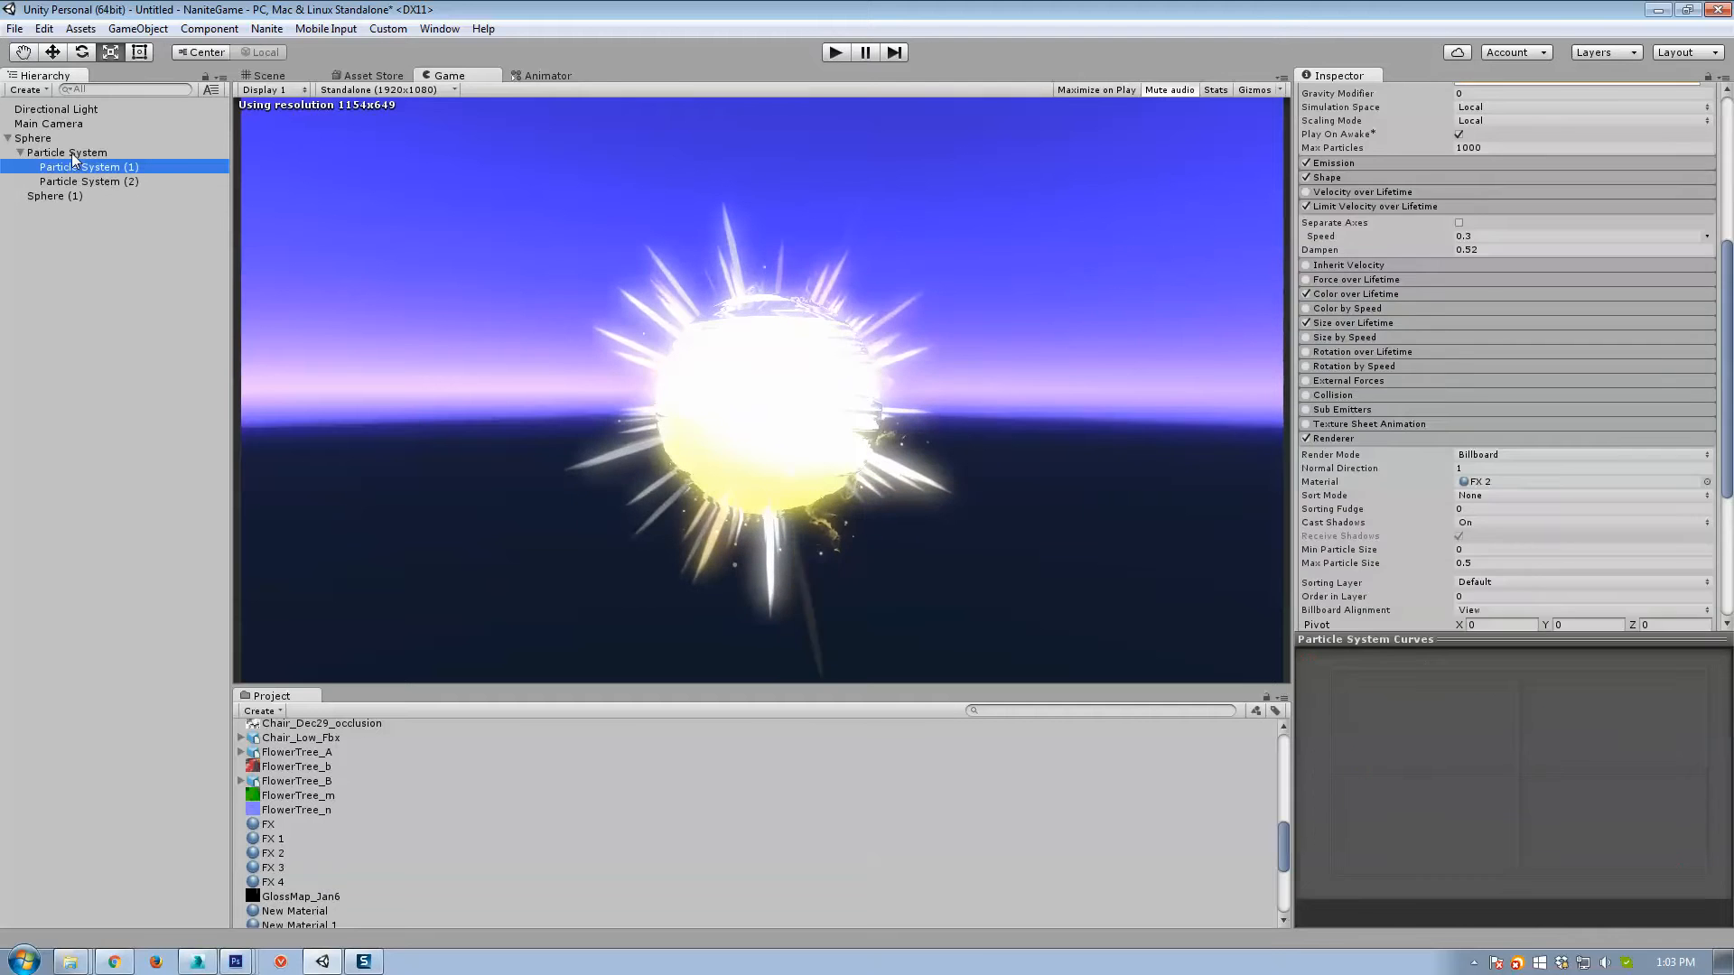
pyautogui.click(75, 153)
pyautogui.scroll(4, 1607, 356)
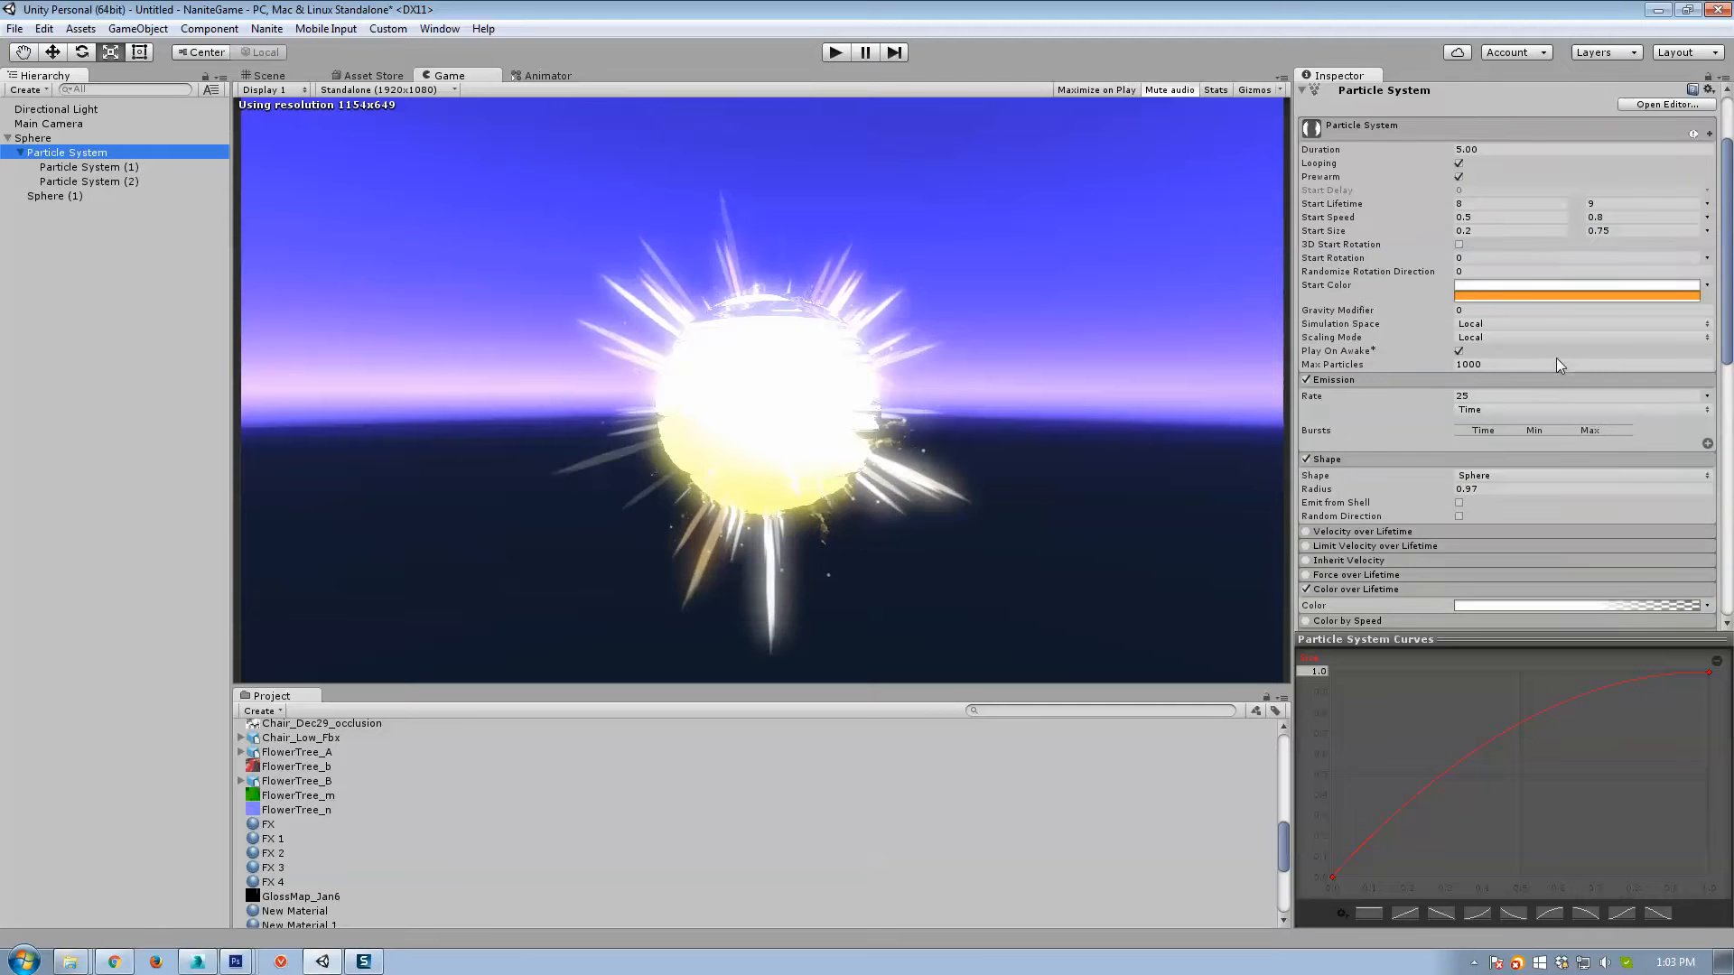
pyautogui.click(1487, 230)
pyautogui.write('0.1')
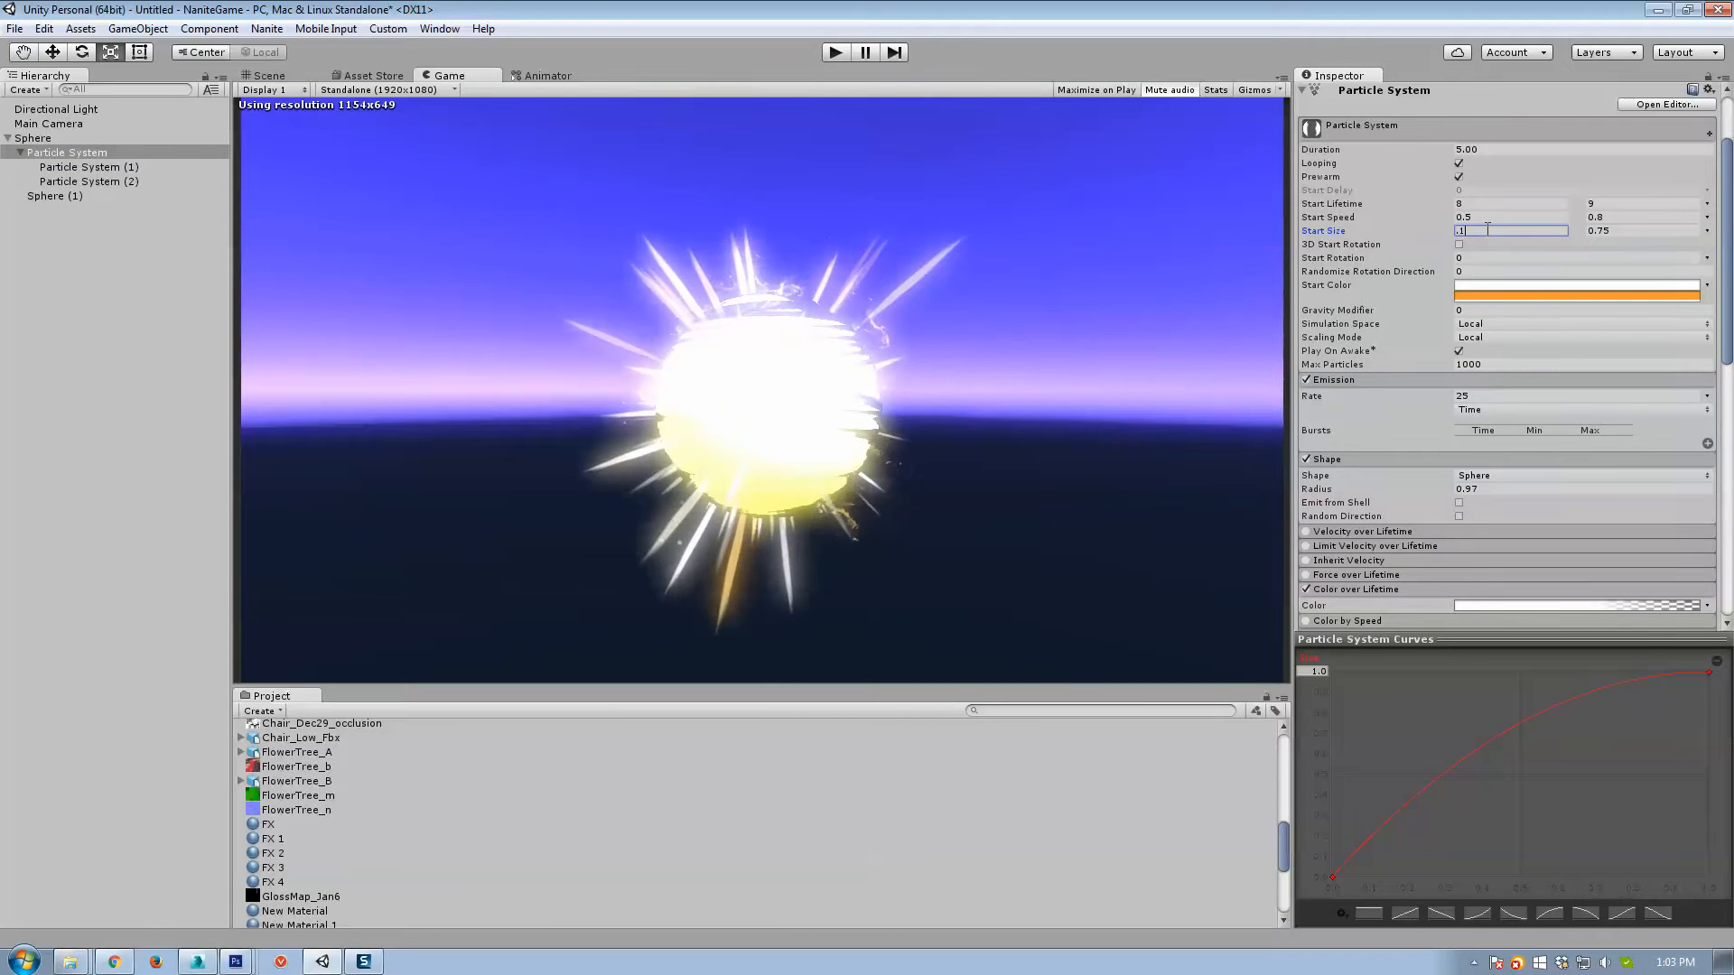
pyautogui.press('Tab')
pyautogui.press('BackSpace')
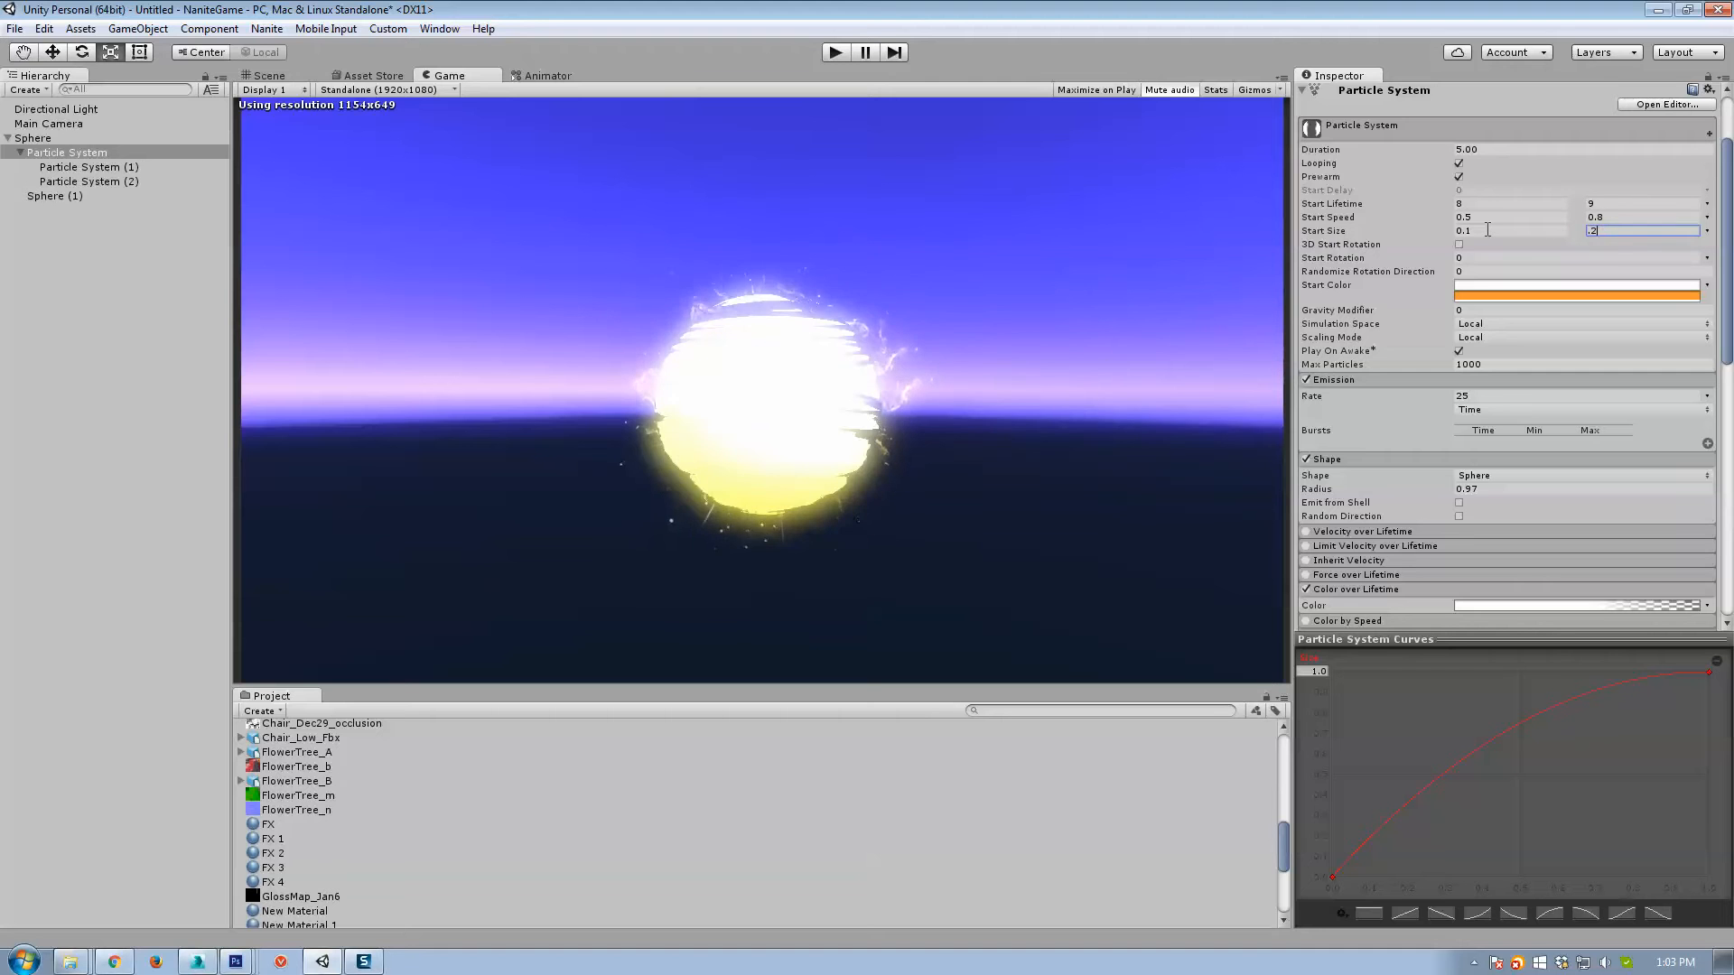
pyautogui.write('.5')
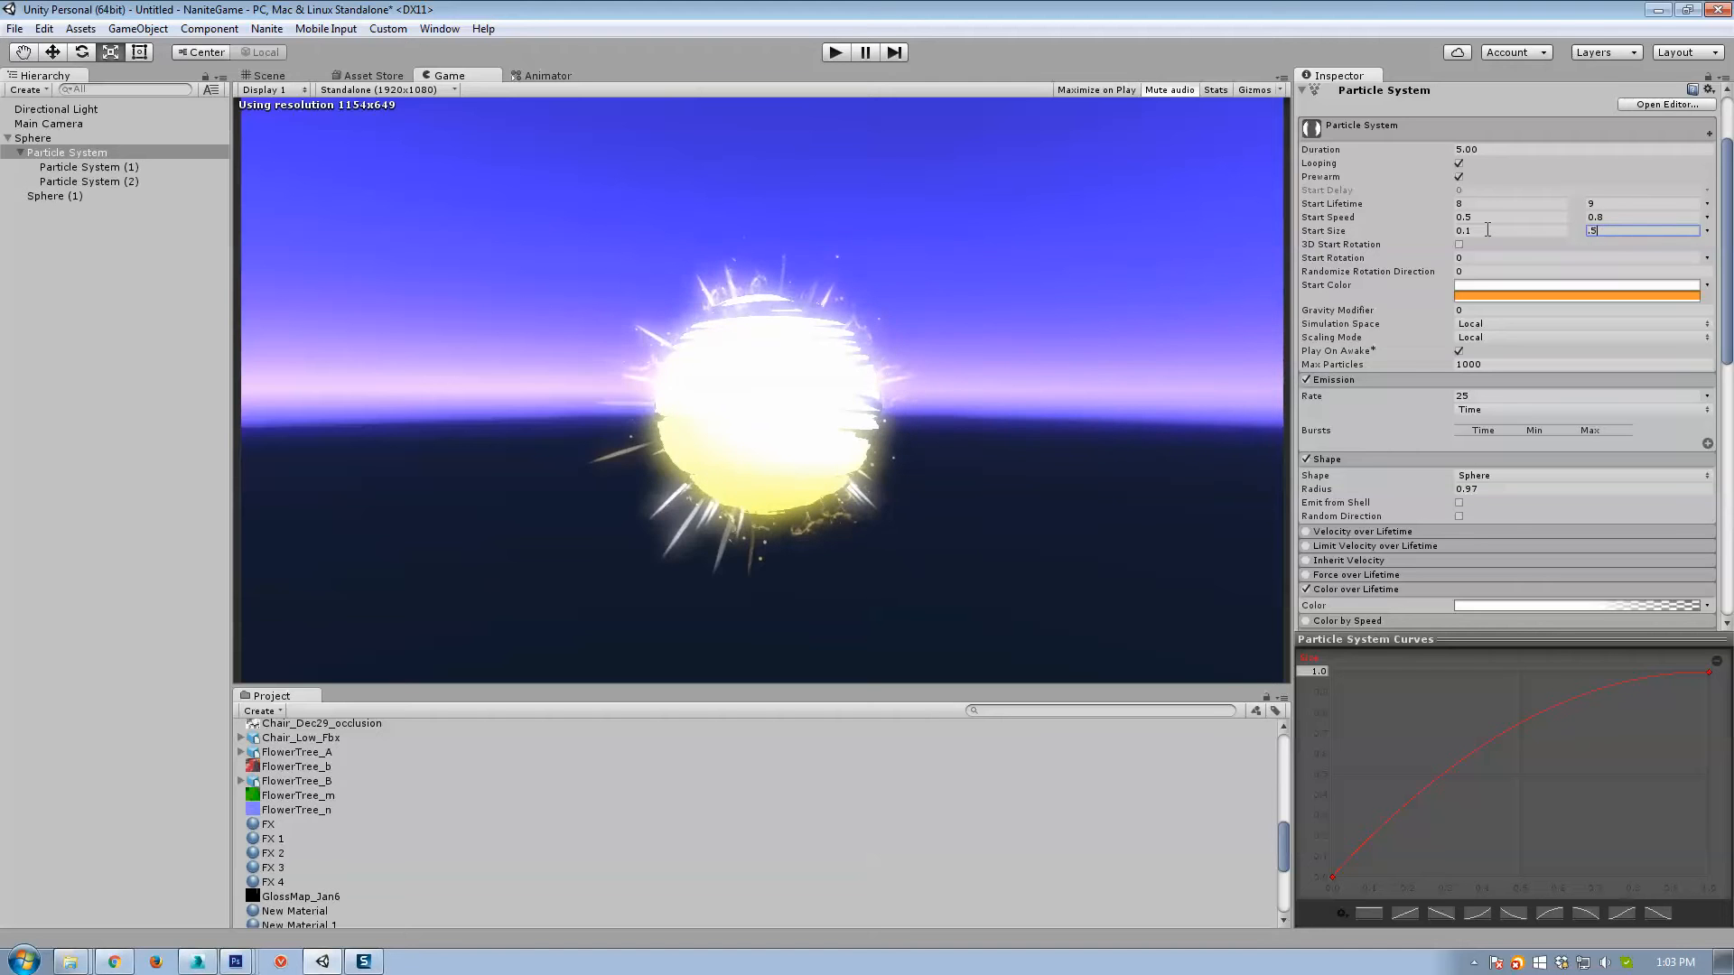
pyautogui.press('BackSpace')
pyautogui.press('BackSpace')
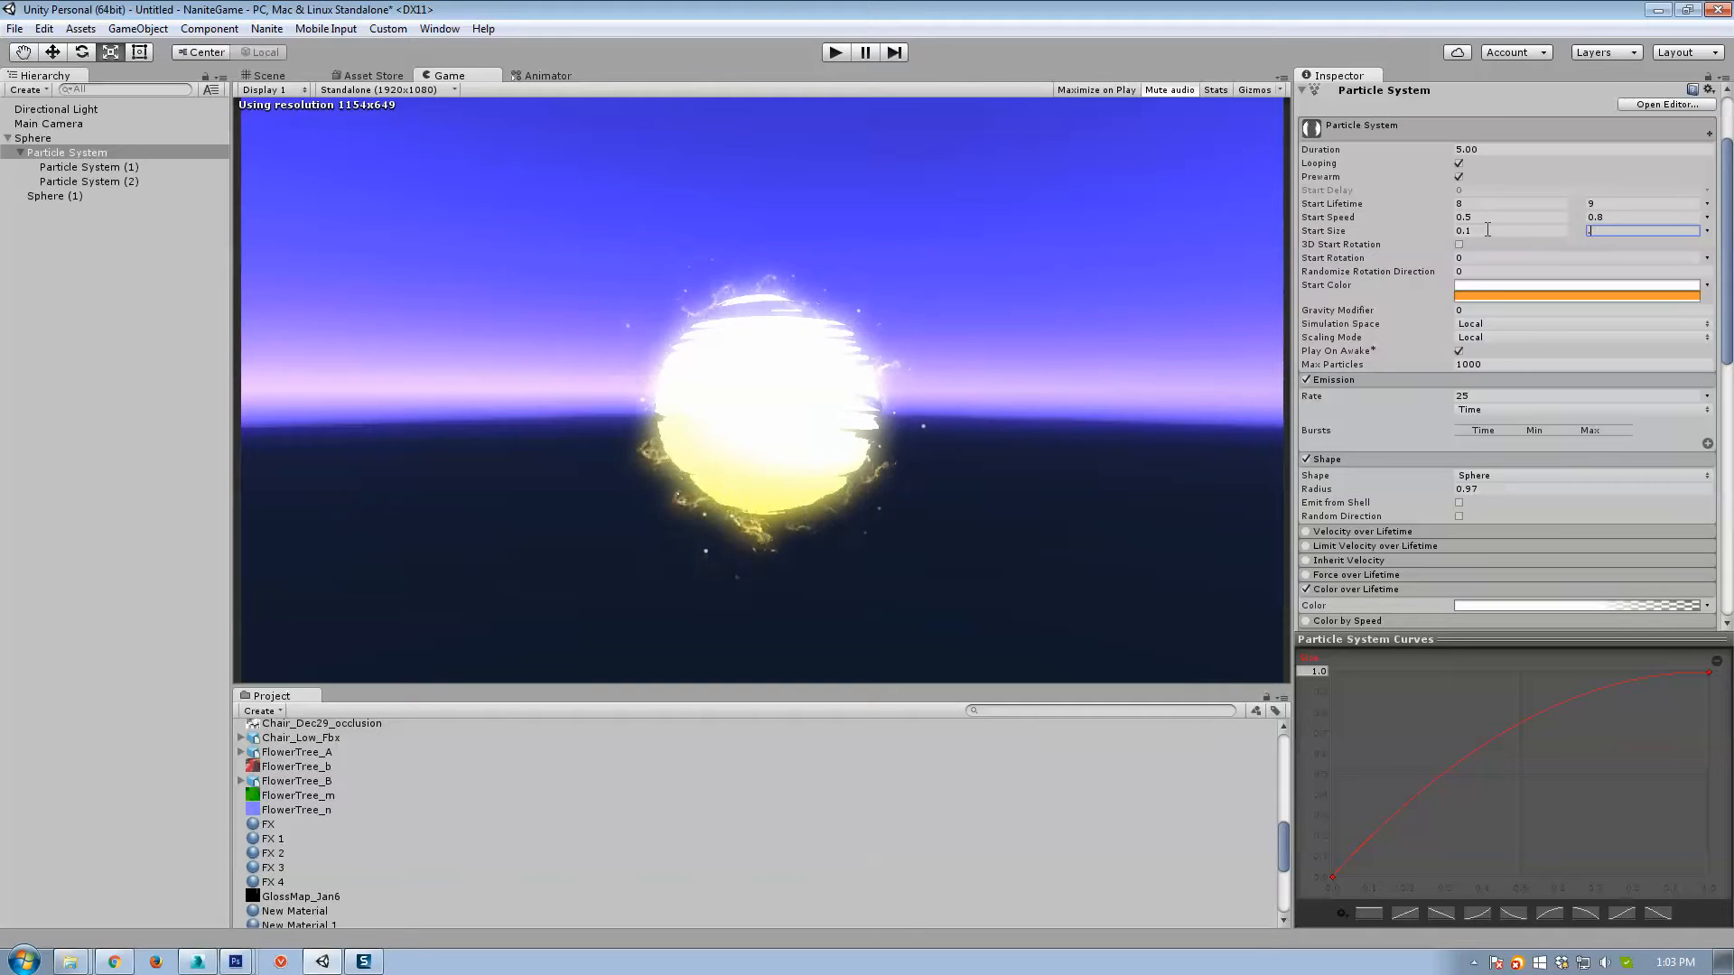
# Set the emission Rate of the parent Particle System to 55, trying 200 first.
pyautogui.click(1478, 398)
pyautogui.write('200')
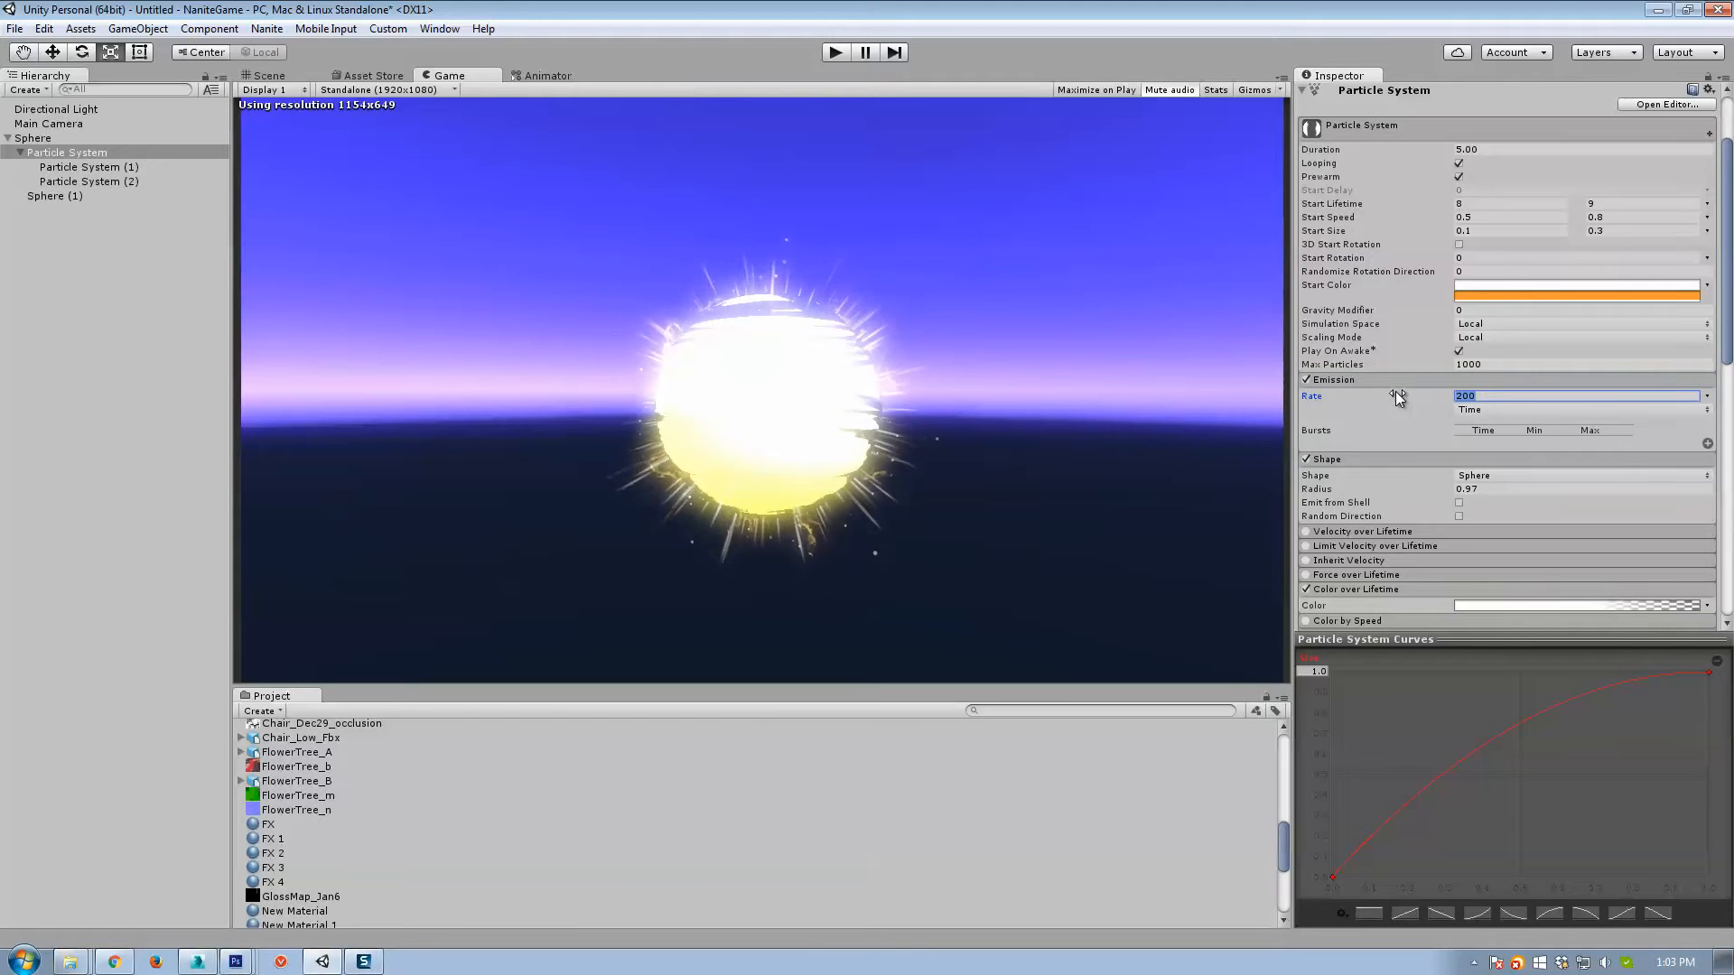
pyautogui.write('55')
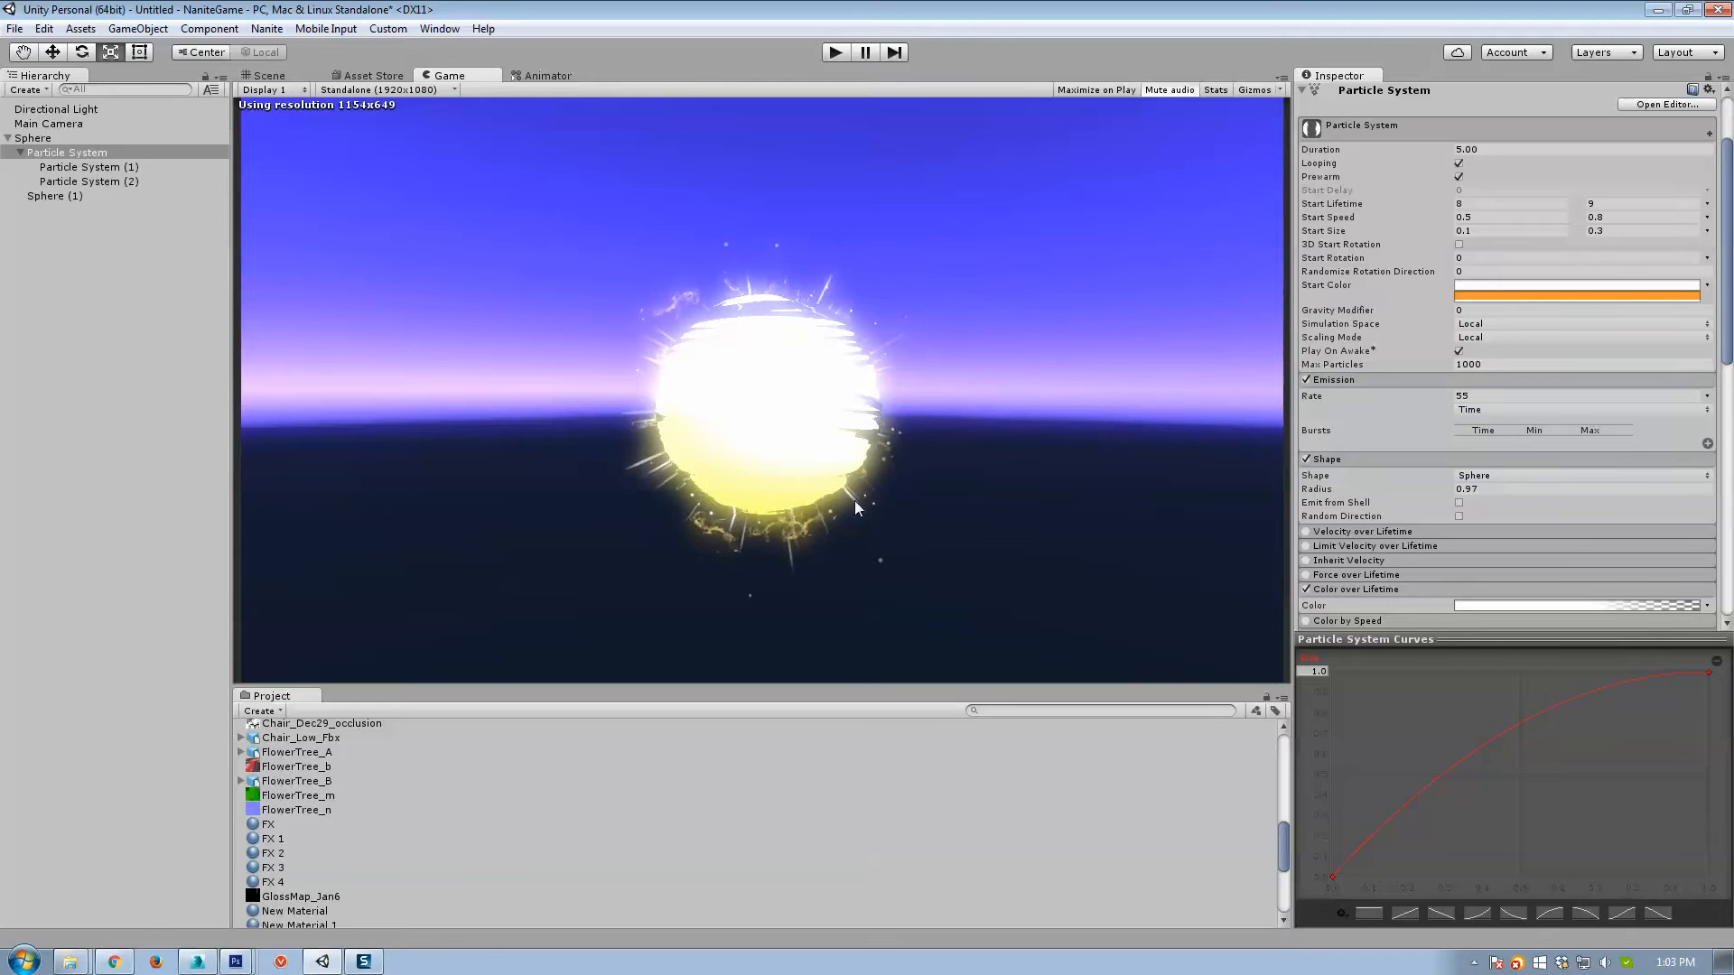
# Duplicate Particle System (1) and set the copy's Start Size range to 0.1–0.3.
pyautogui.click(67, 165)
pyautogui.hotkey('ctrl', 'd')
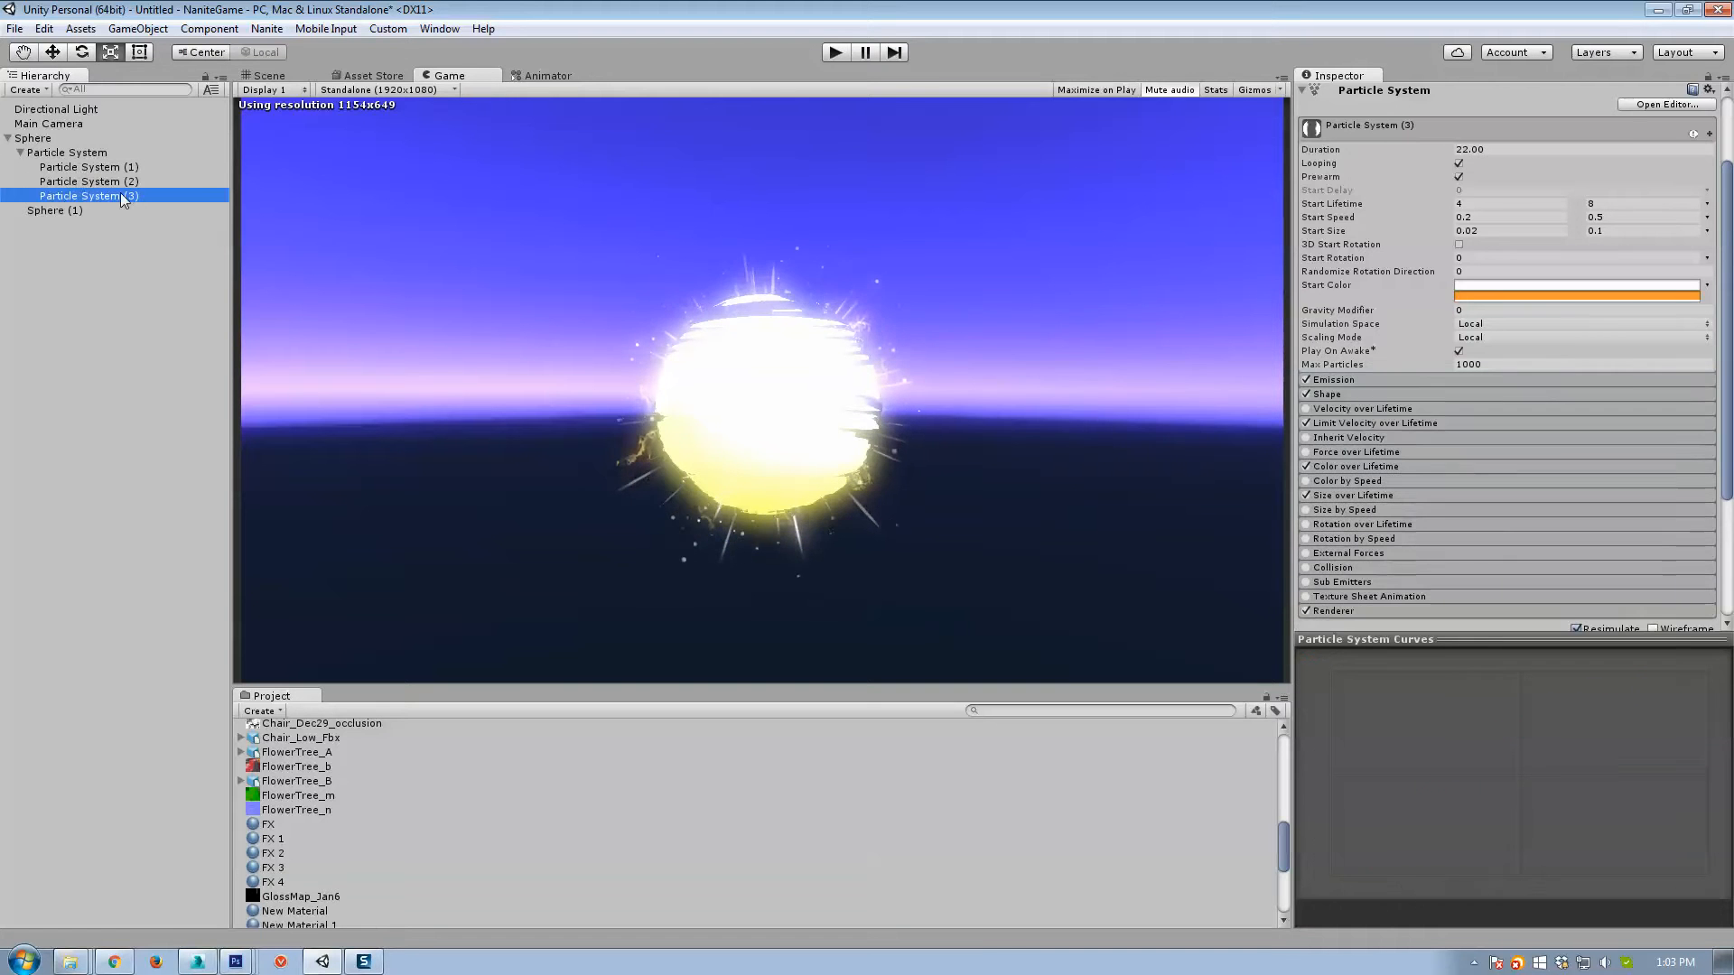
pyautogui.click(1507, 231)
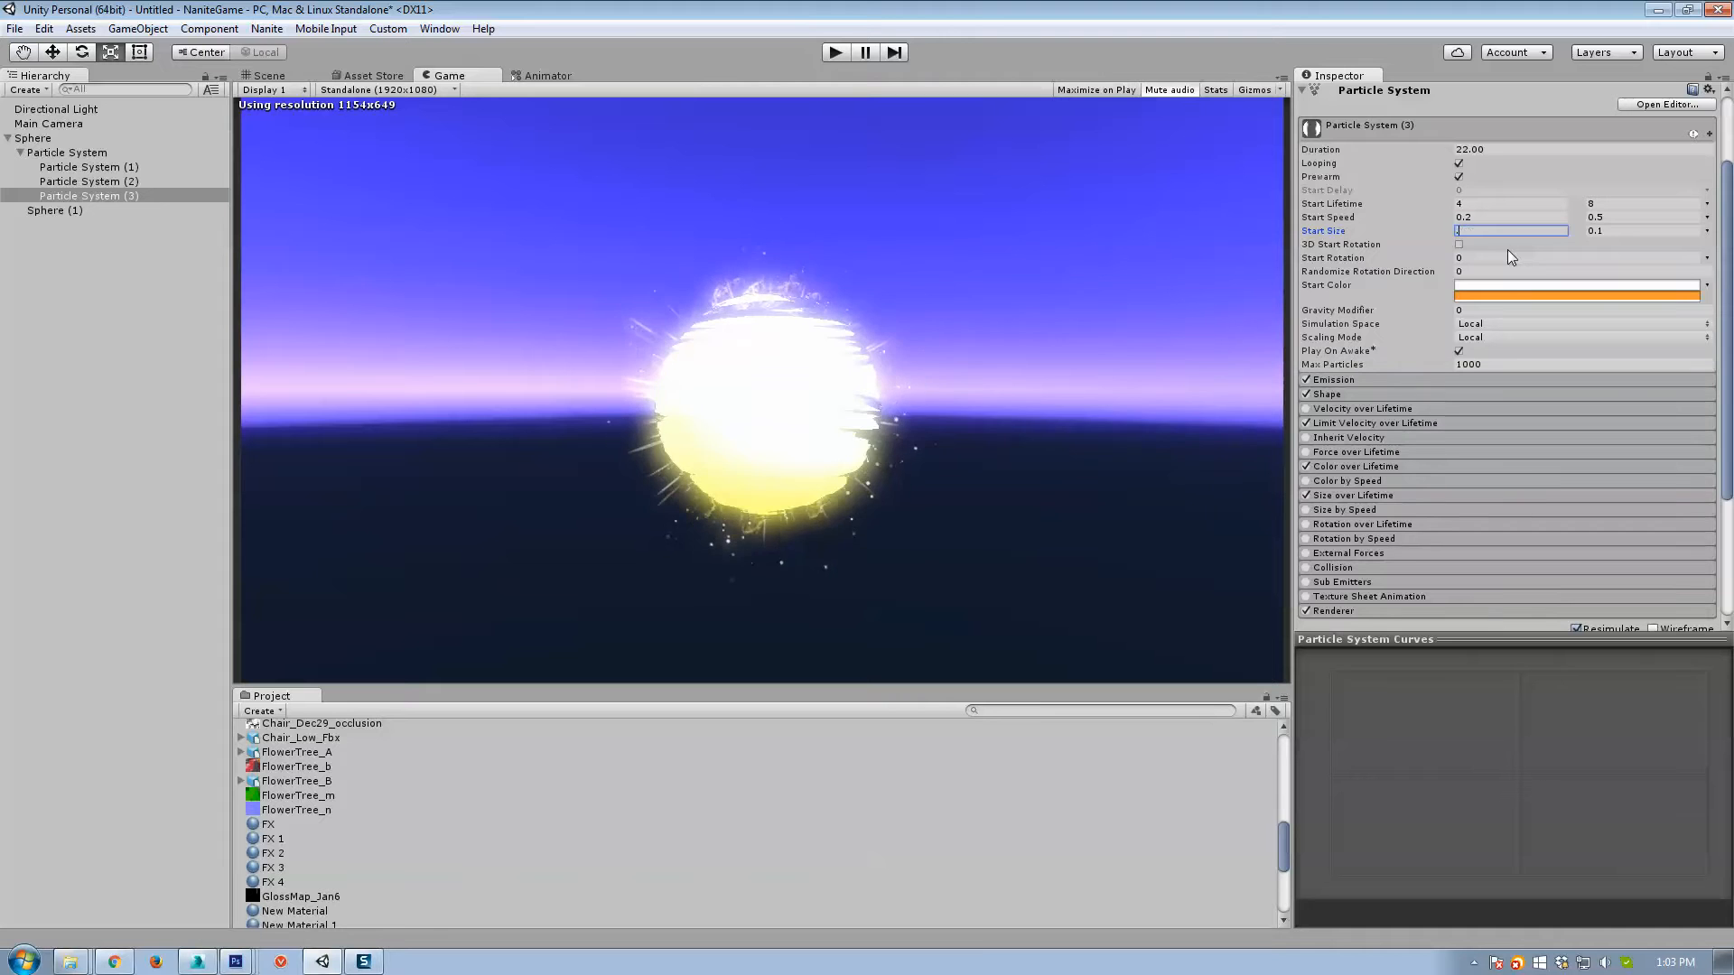
pyautogui.write('.1')
pyautogui.press('Tab')
pyautogui.write('.3')
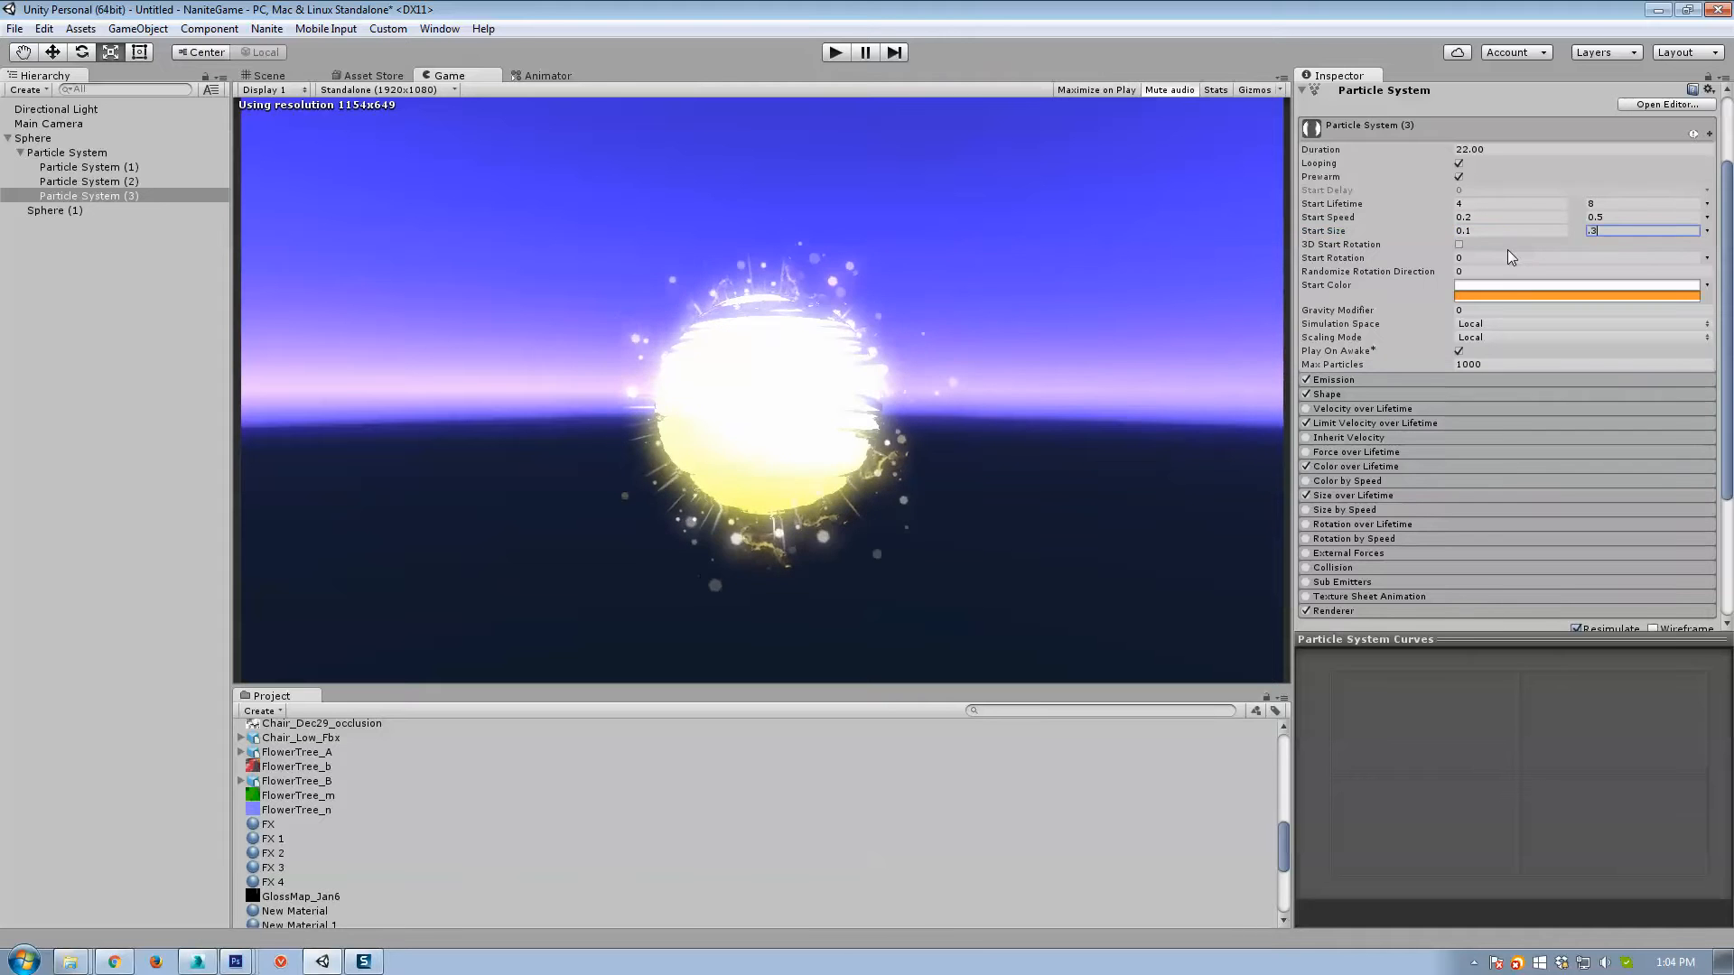
# Set the Limit Velocity over Lifetime Speed of Particle System (3) to 0.15.
pyautogui.click(1611, 205)
pyautogui.click(1342, 423)
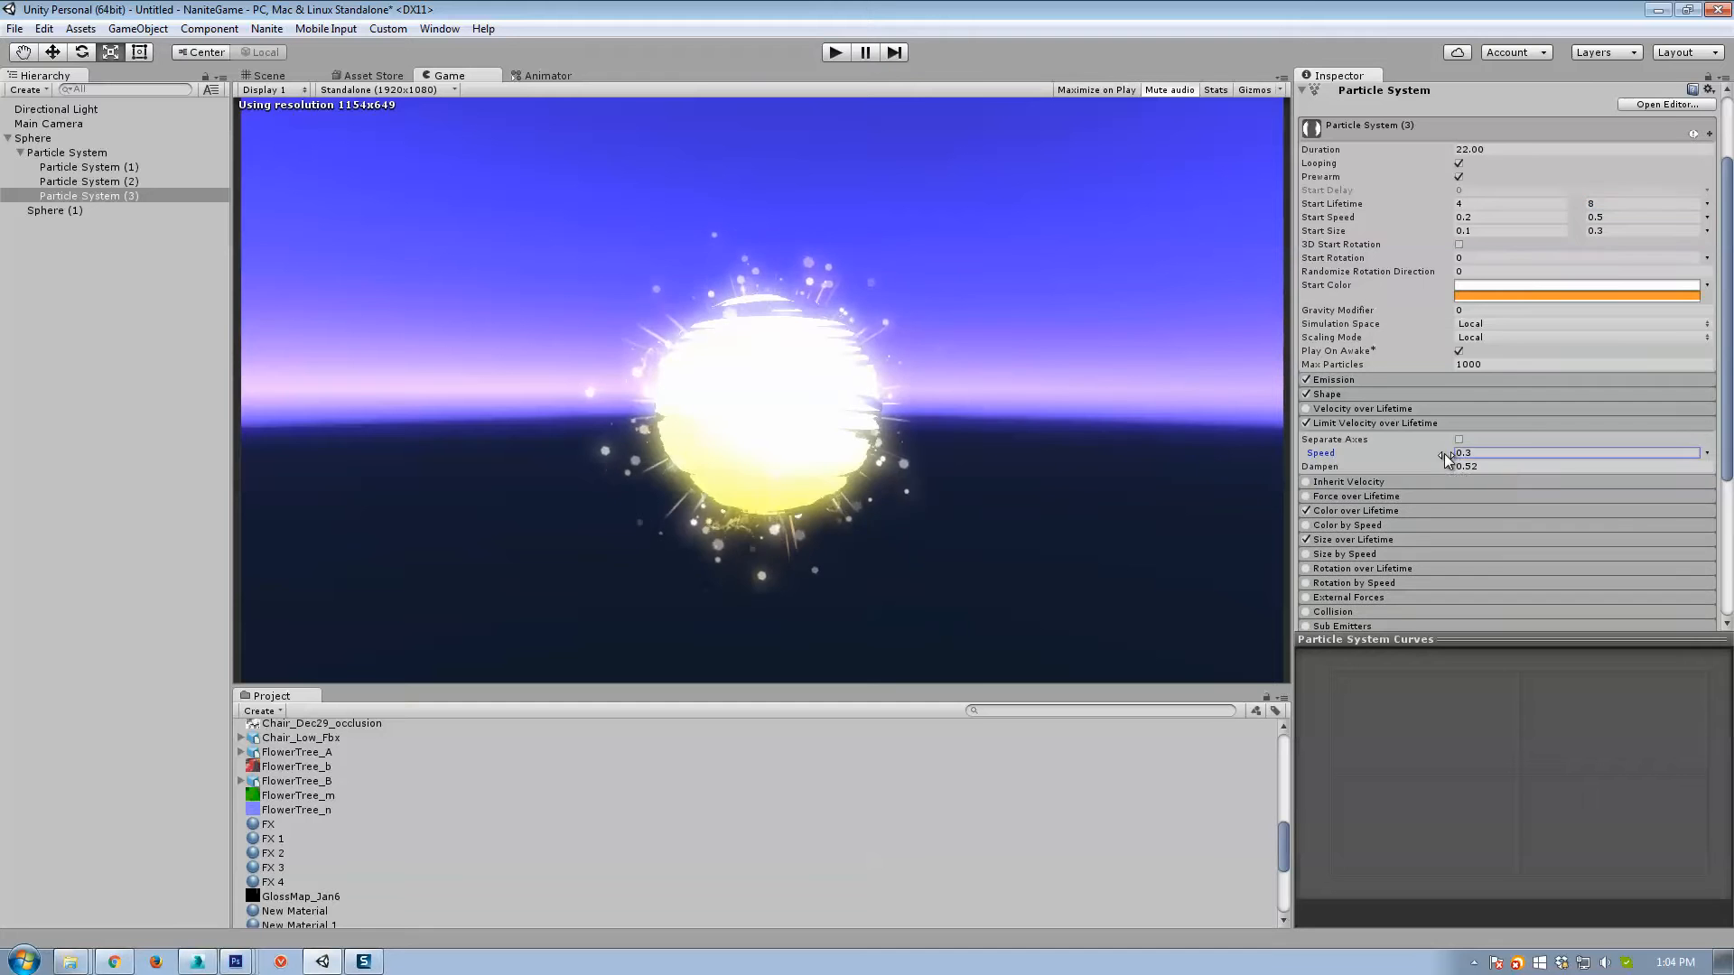
pyautogui.click(1432, 454)
pyautogui.write('.12')
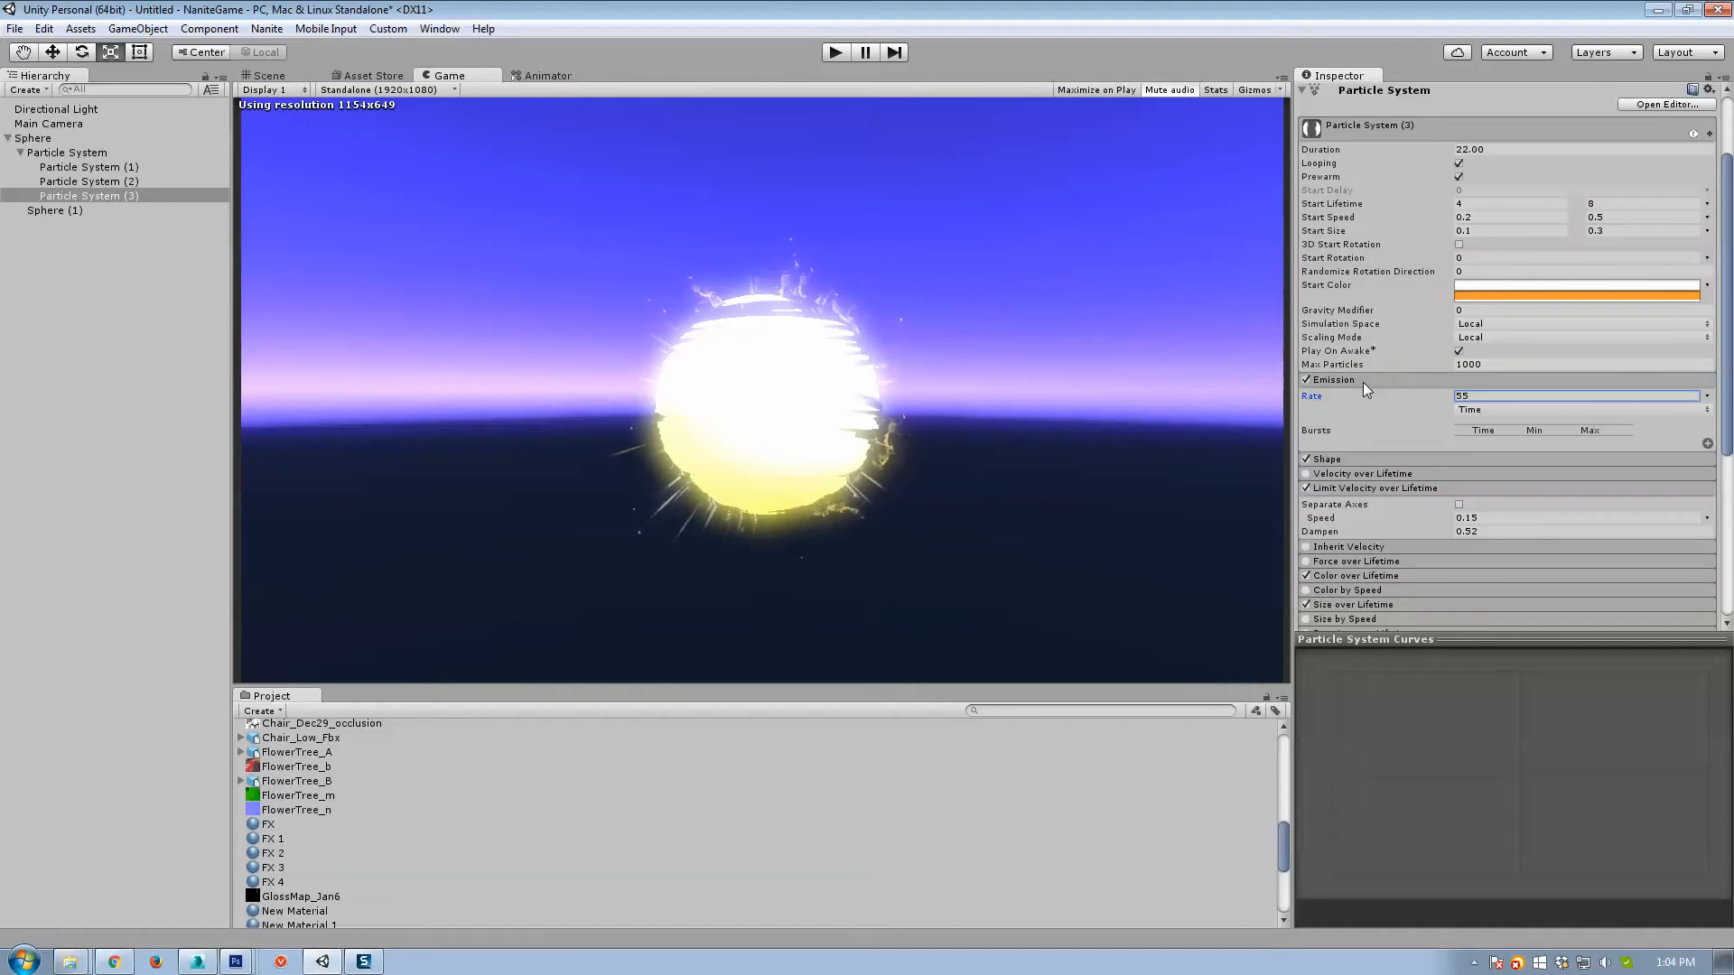
# Make Particle System (3) emit from the shell of its sphere shape and reduce the shape's Radius to 0.19, trying 0.22 first.
pyautogui.click(1358, 394)
pyautogui.click(1393, 424)
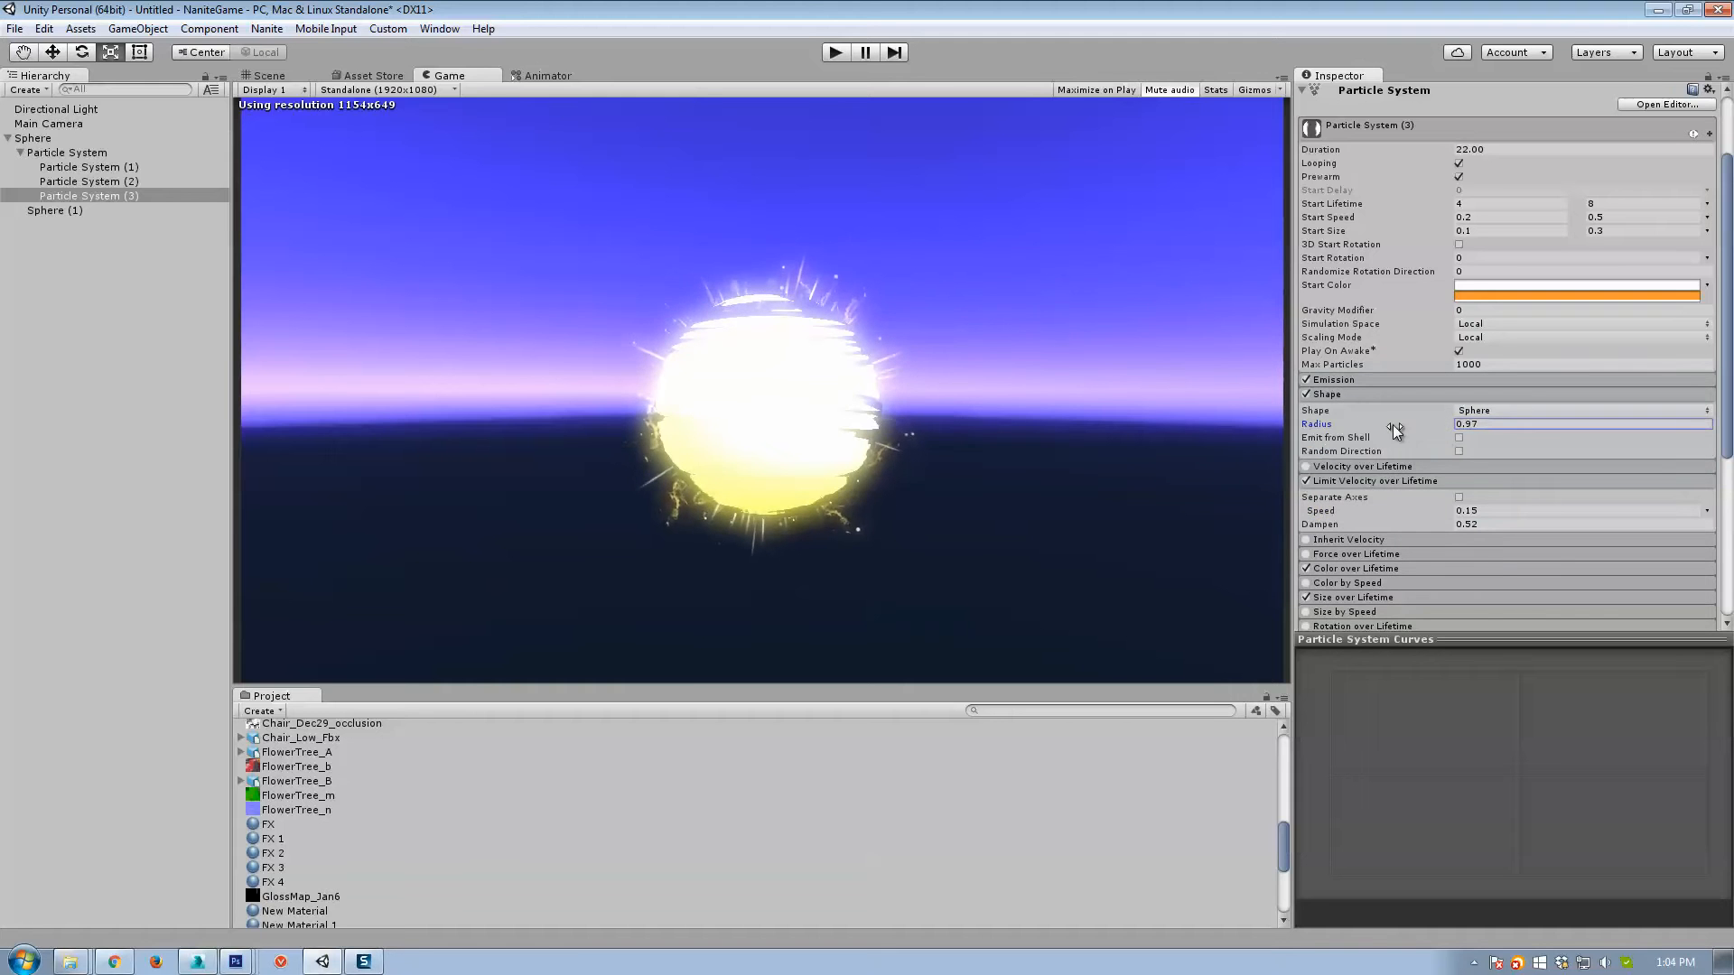
pyautogui.click(307, 78)
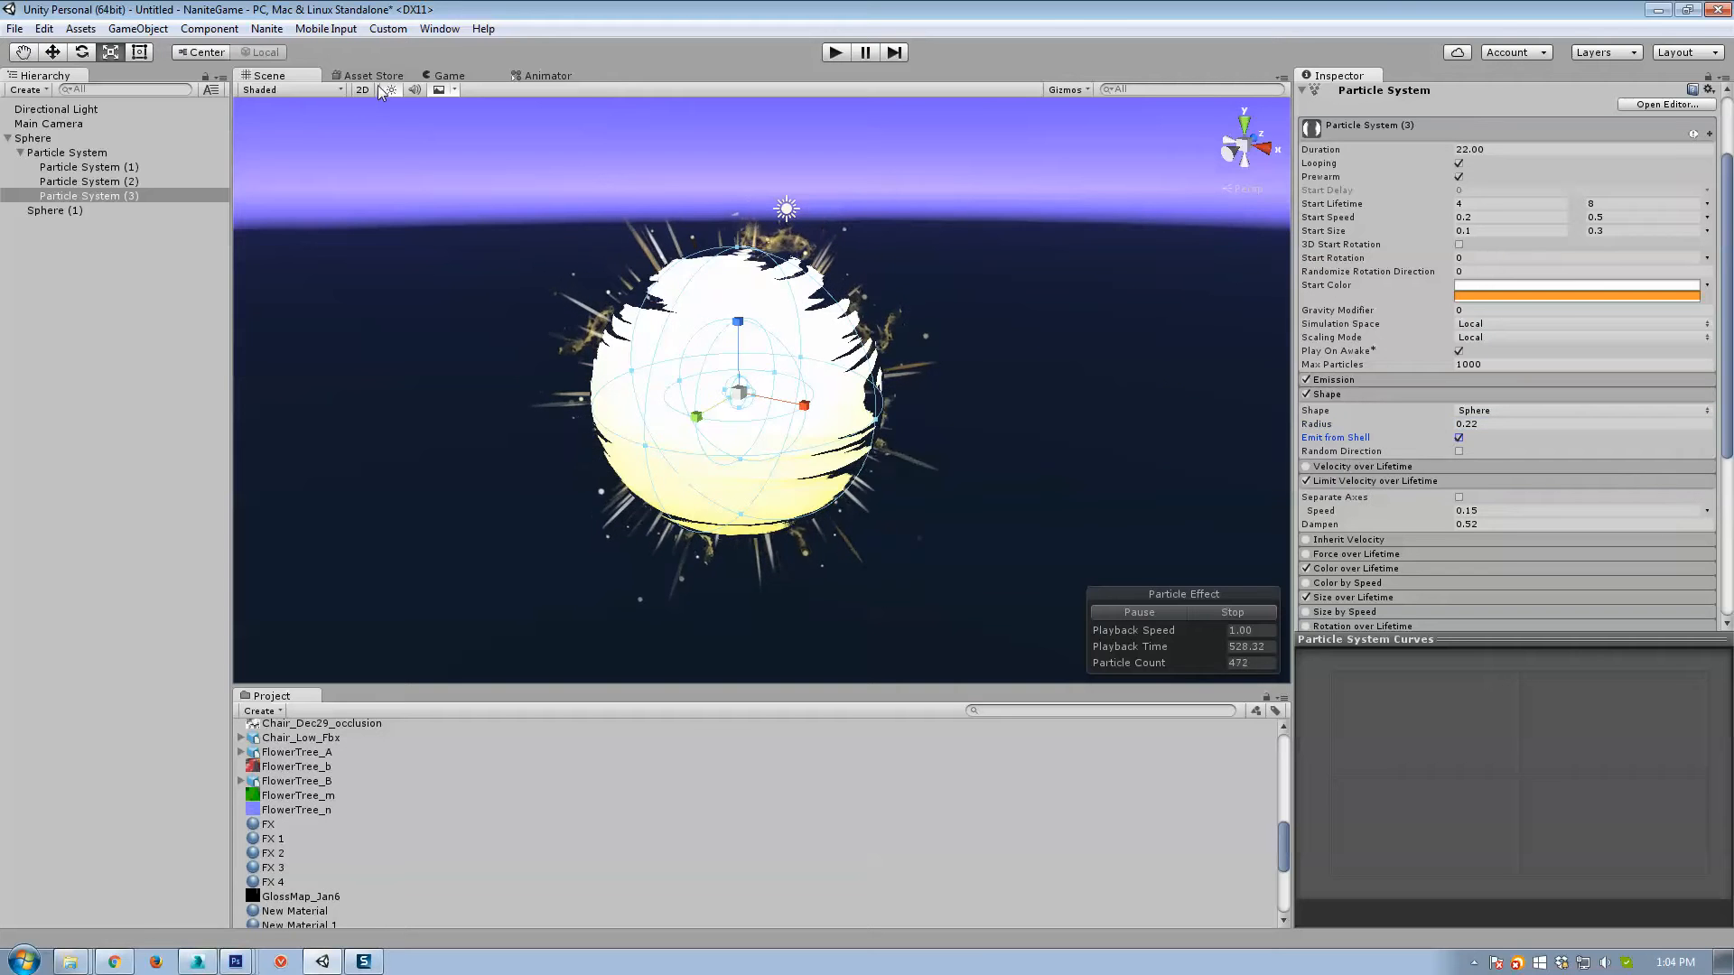
pyautogui.click(449, 77)
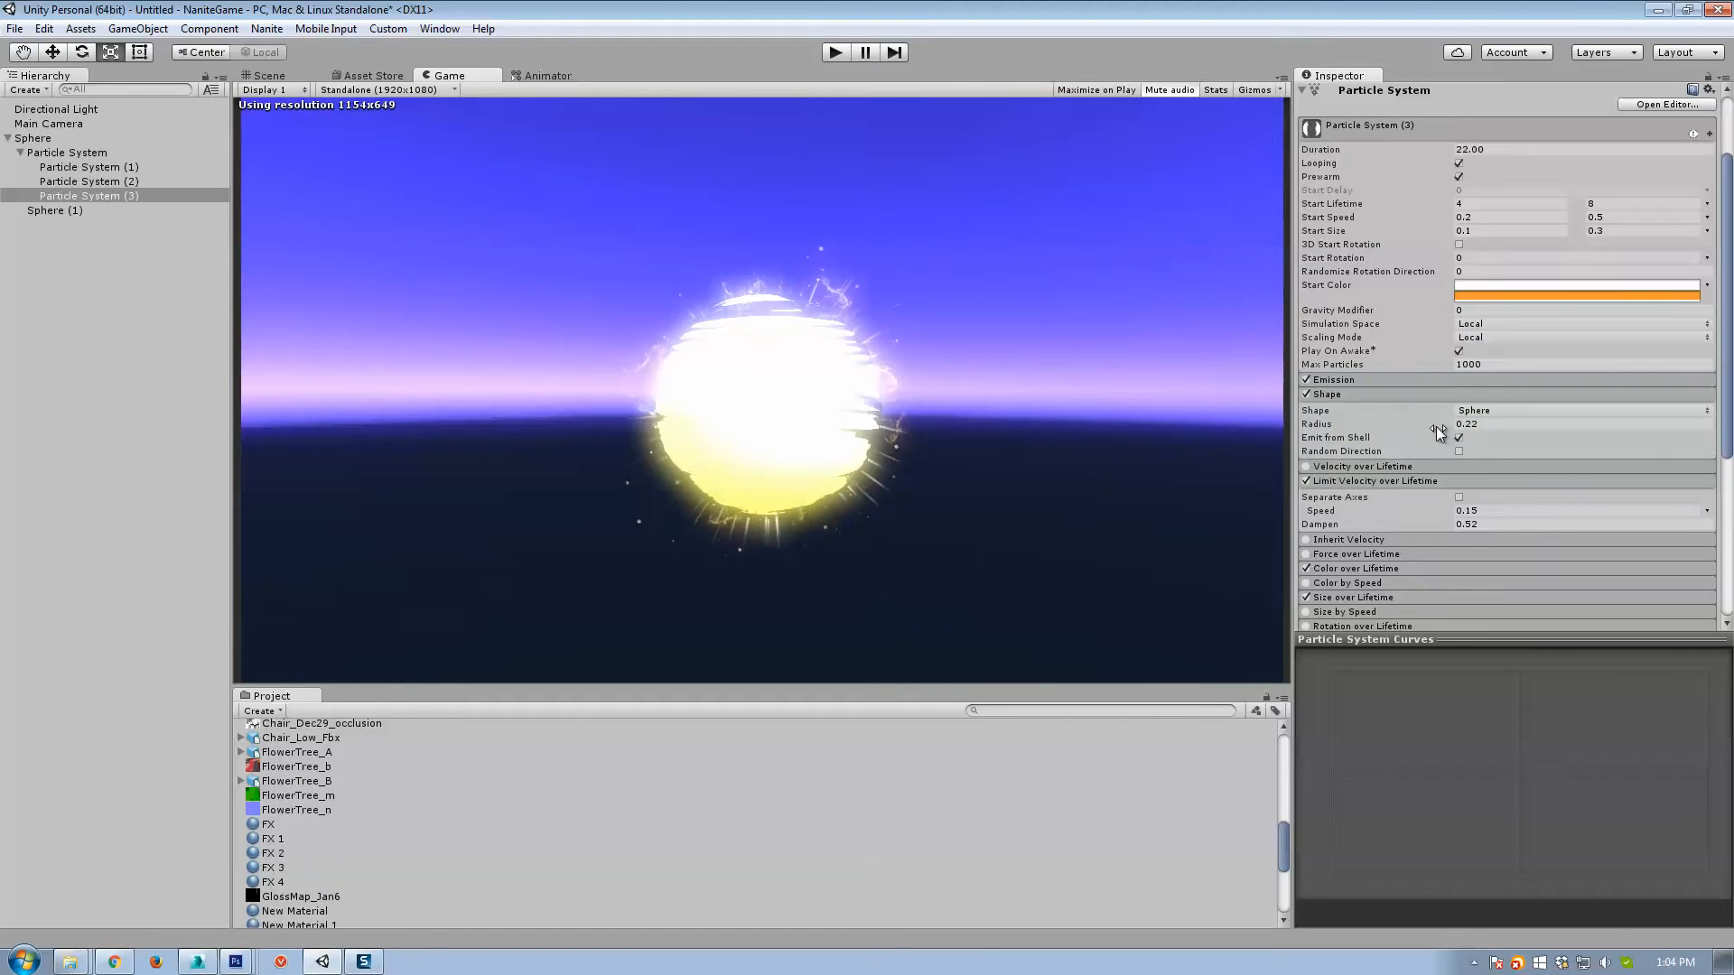
pyautogui.moveTo(1434, 426); pyautogui.dragTo(1429, 426)
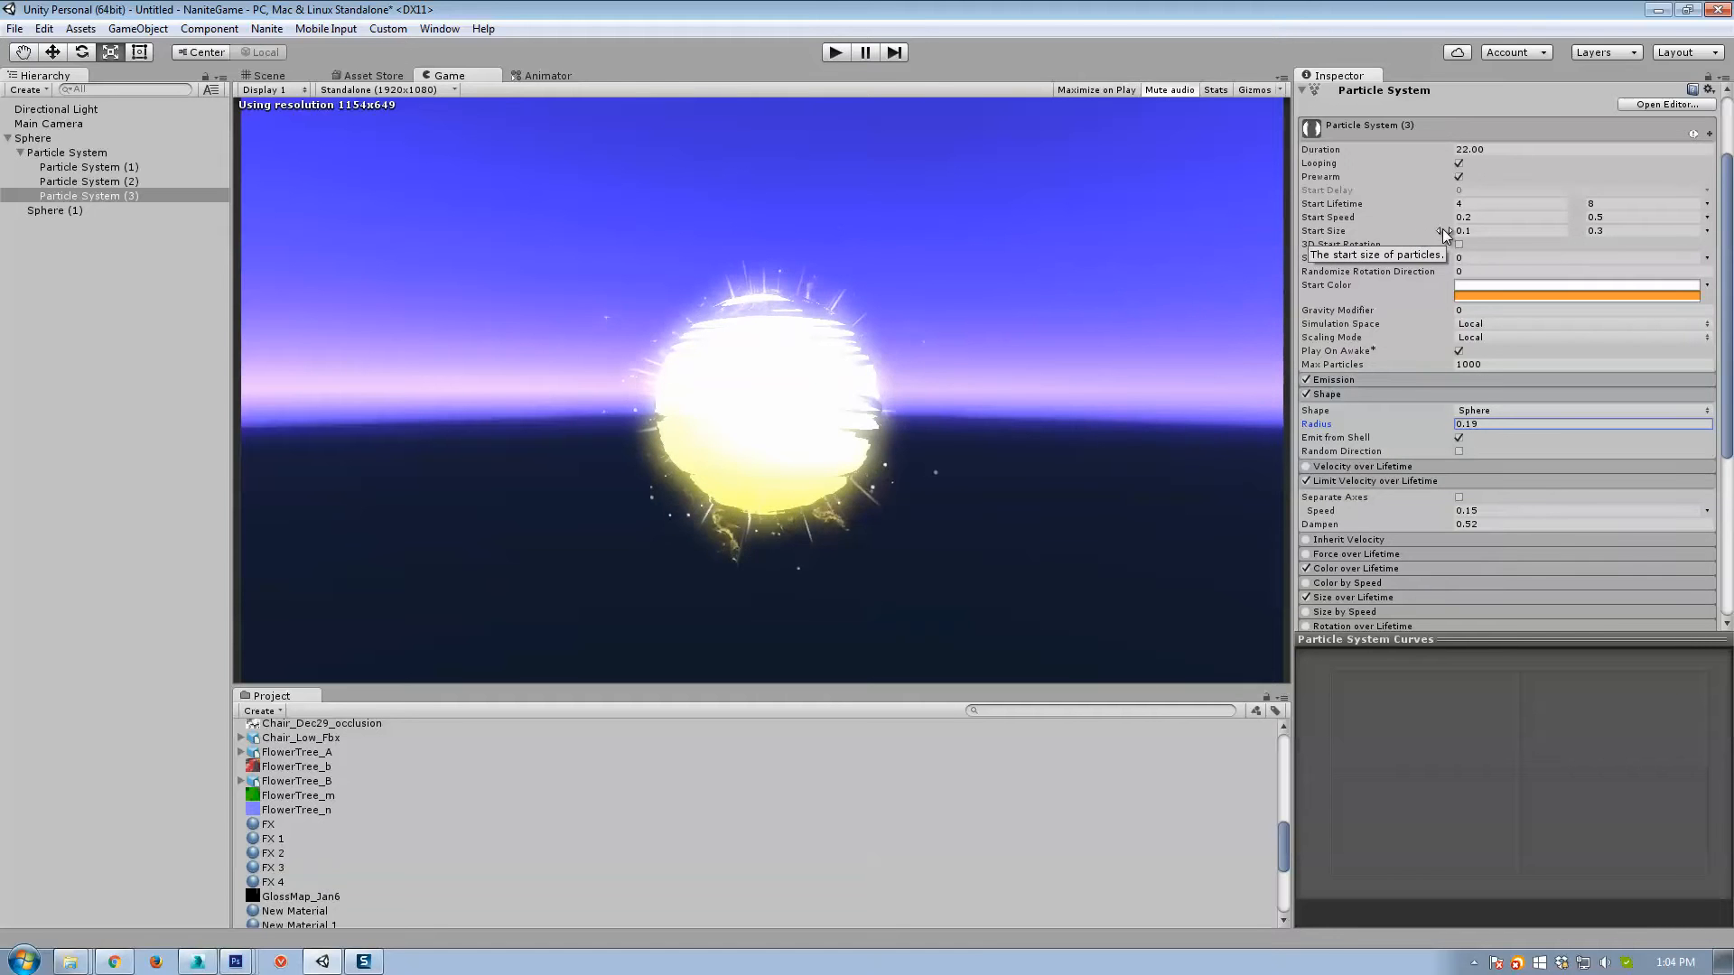
# Set the Start Size range of Particle System (3) to 2–3 and change its white Start Color to orange-red FF3A00.
pyautogui.moveTo(1442, 230); pyautogui.dragTo(1557, 241)
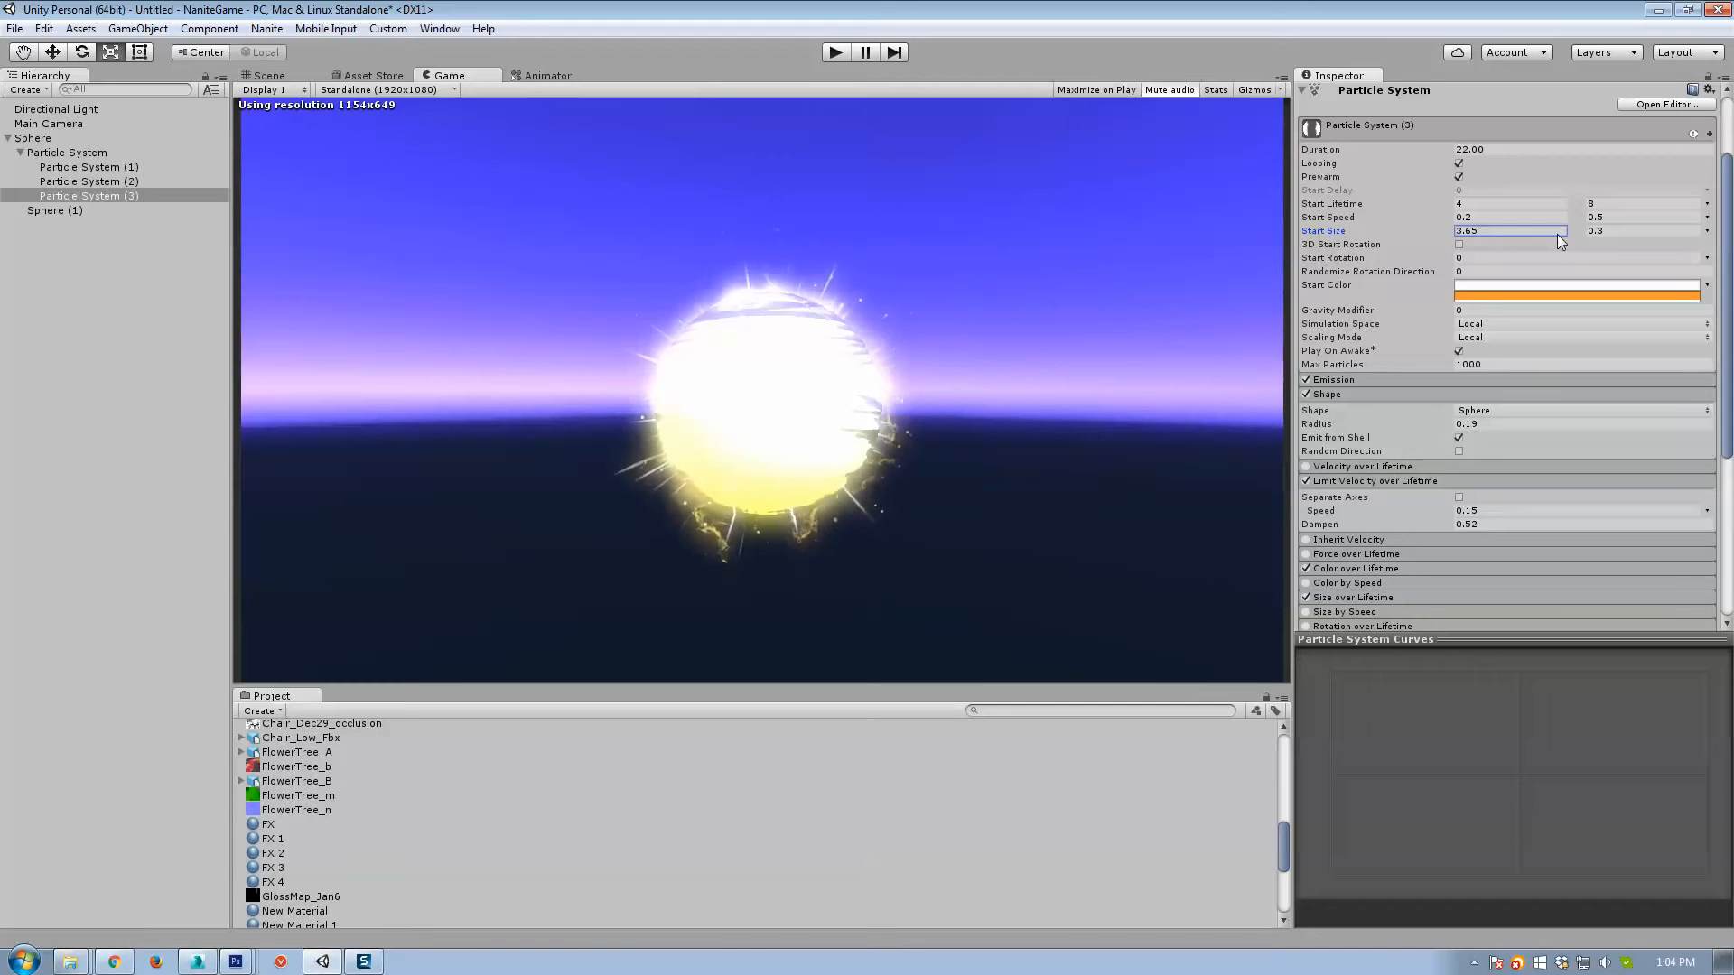
pyautogui.moveTo(1560, 235); pyautogui.dragTo(1556, 233)
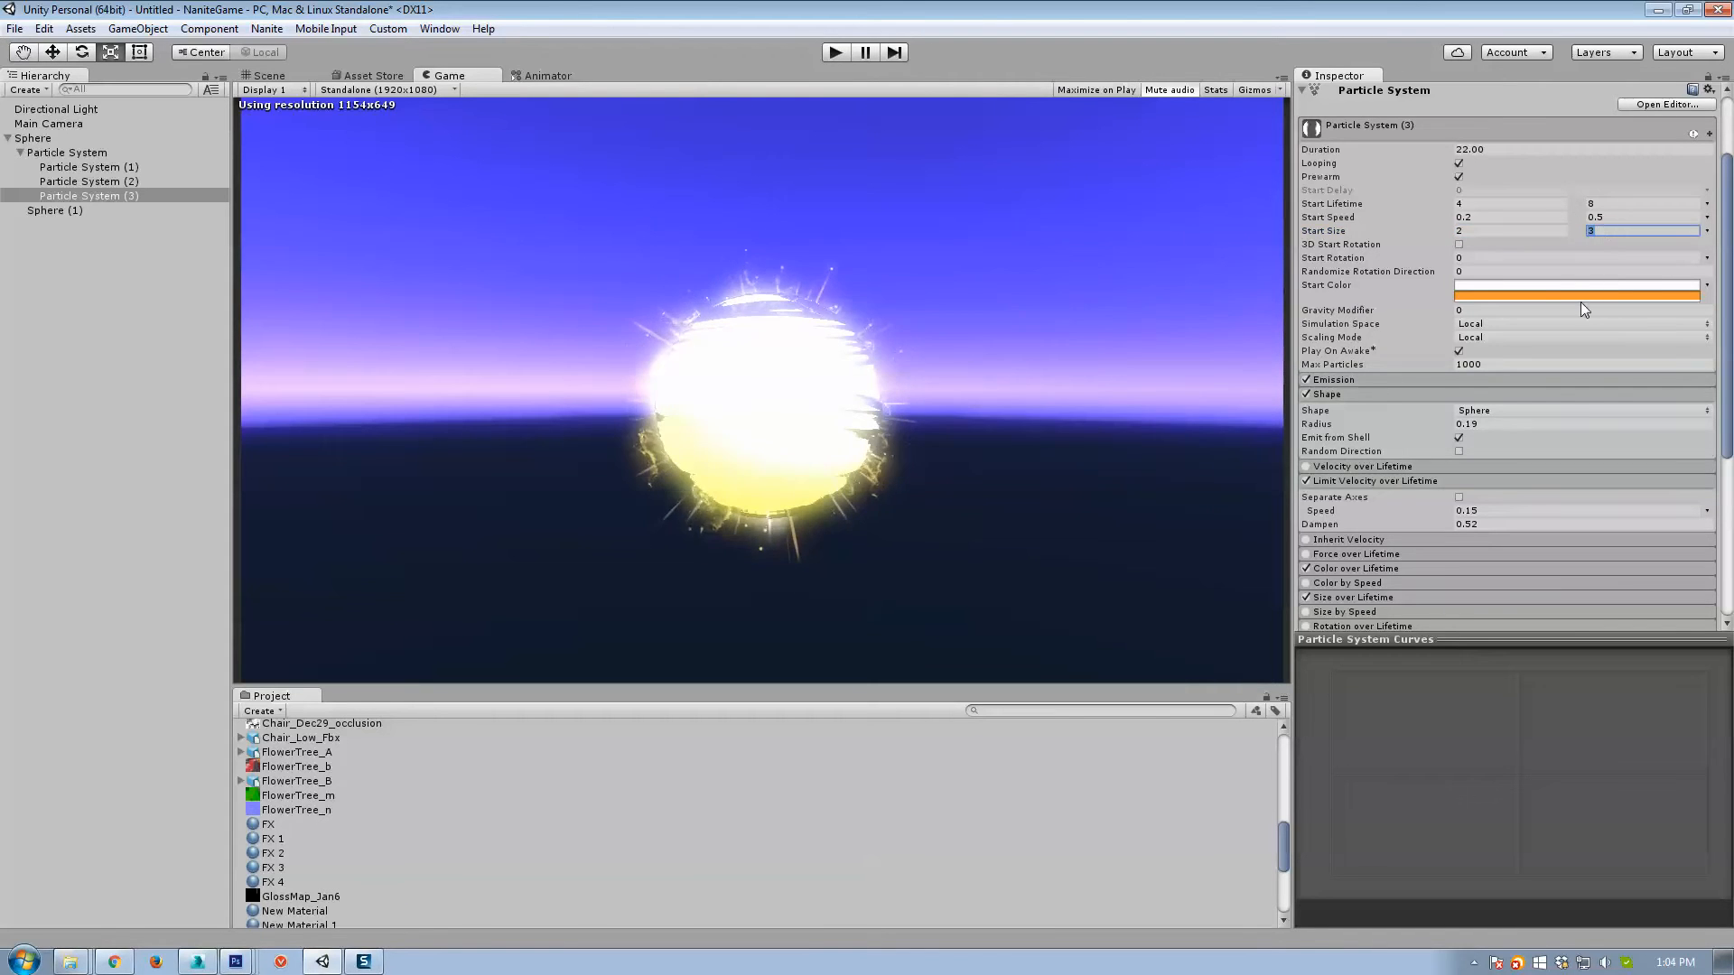
pyautogui.click(1537, 286)
pyautogui.click(303, 420)
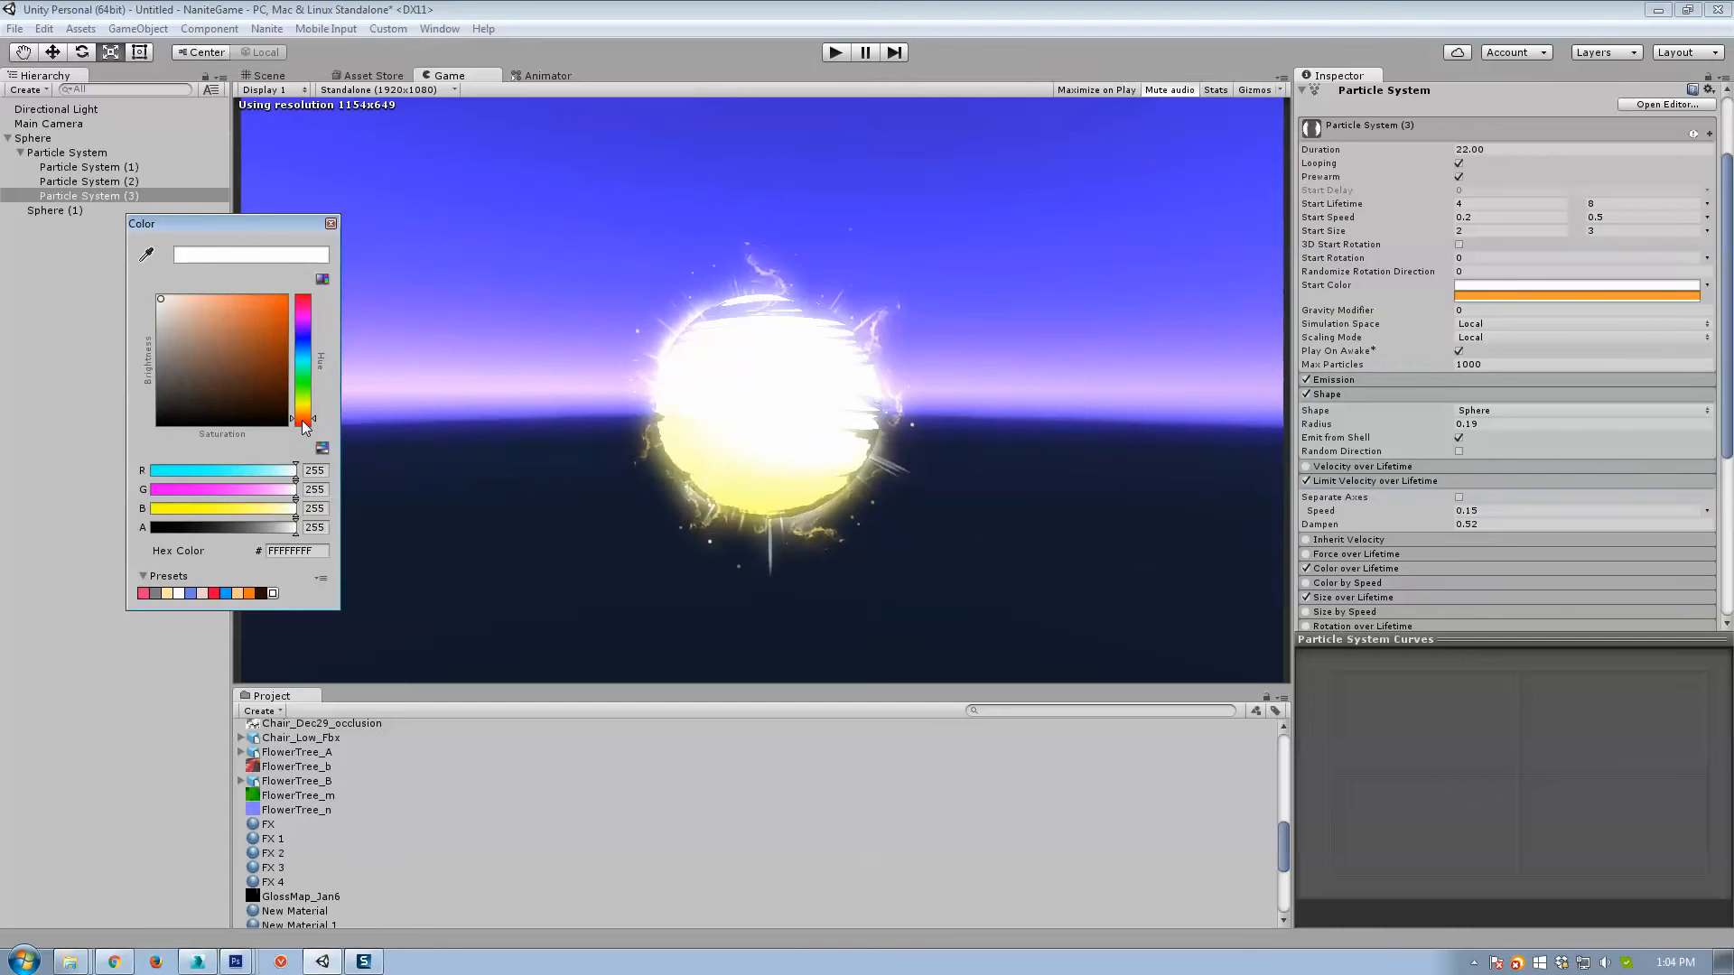
pyautogui.click(244, 299)
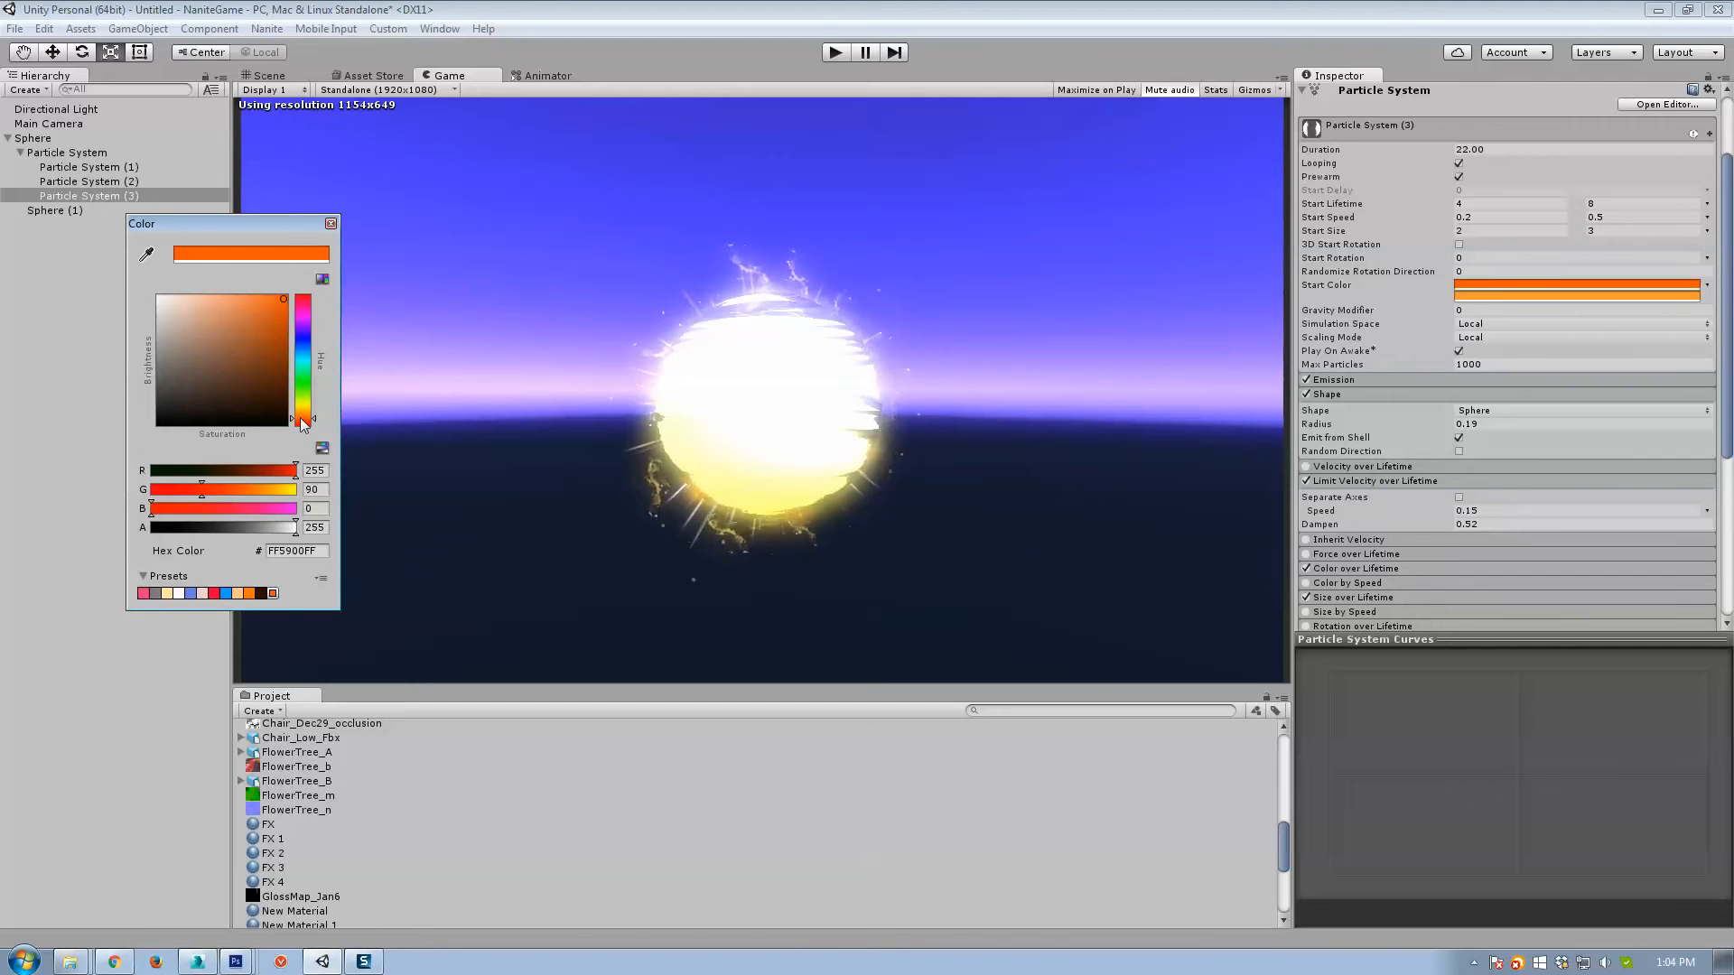
pyautogui.moveTo(302, 425); pyautogui.dragTo(306, 323)
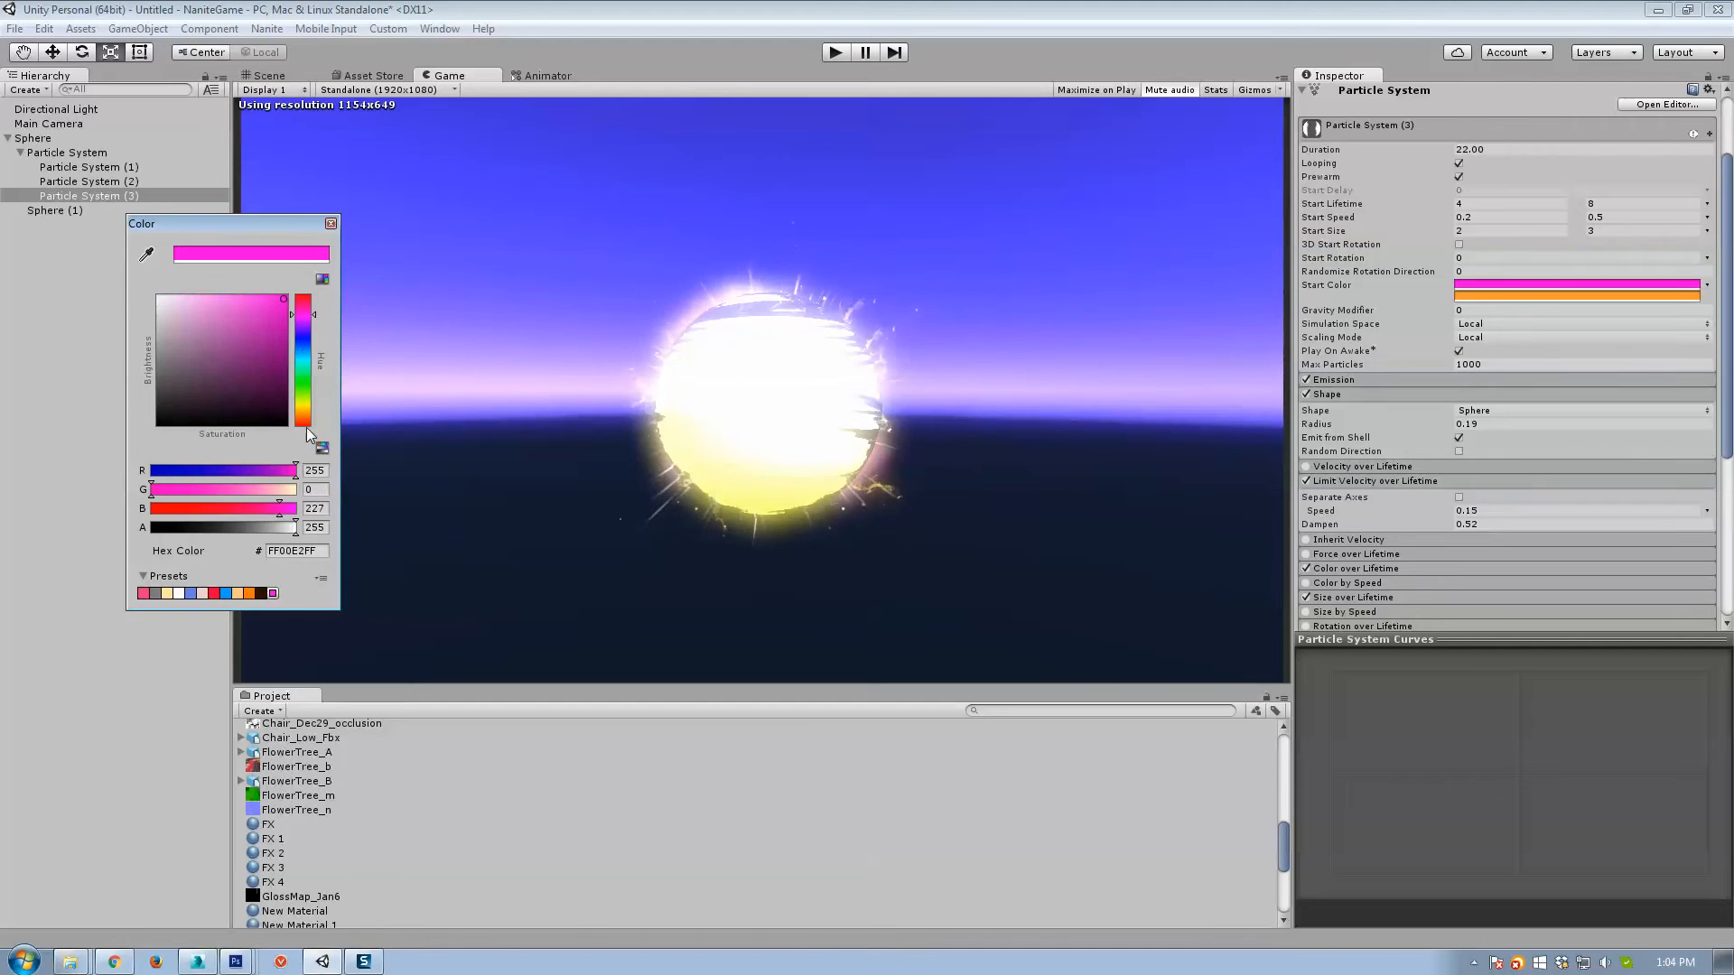
pyautogui.click(304, 422)
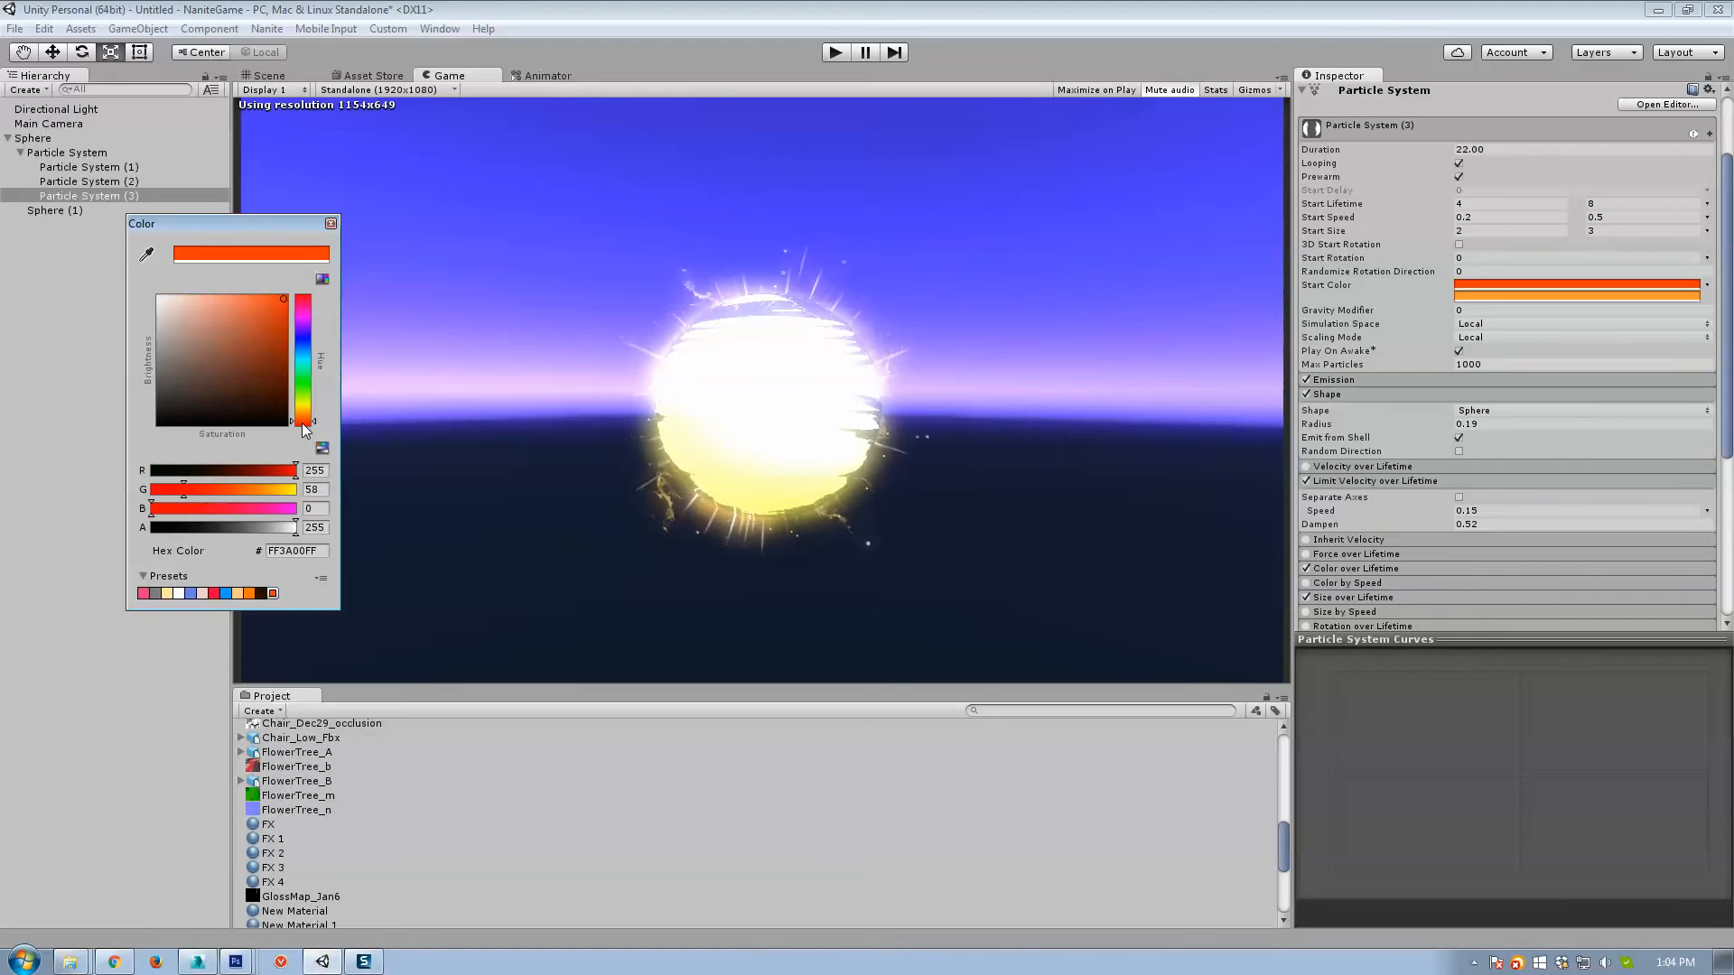
pyautogui.click(331, 223)
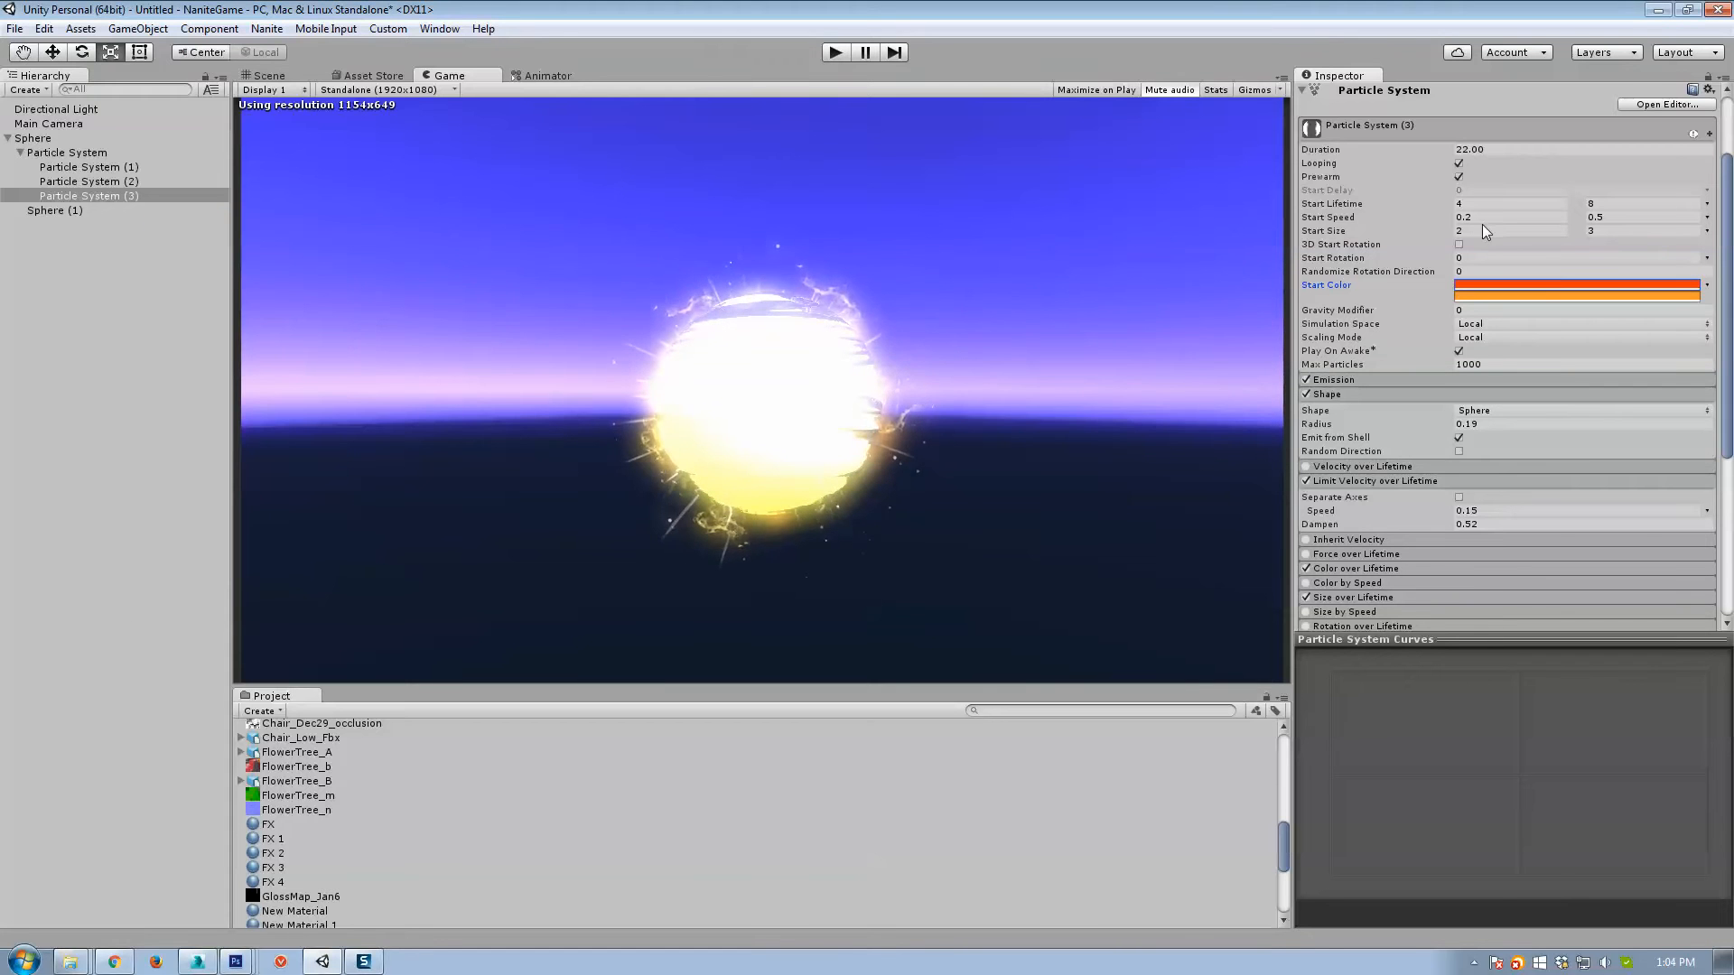
# Reduce the Start Size range of Particle System (3) to 1–2.
pyautogui.click(1507, 229)
pyautogui.press('Tab')
pyautogui.write('2')
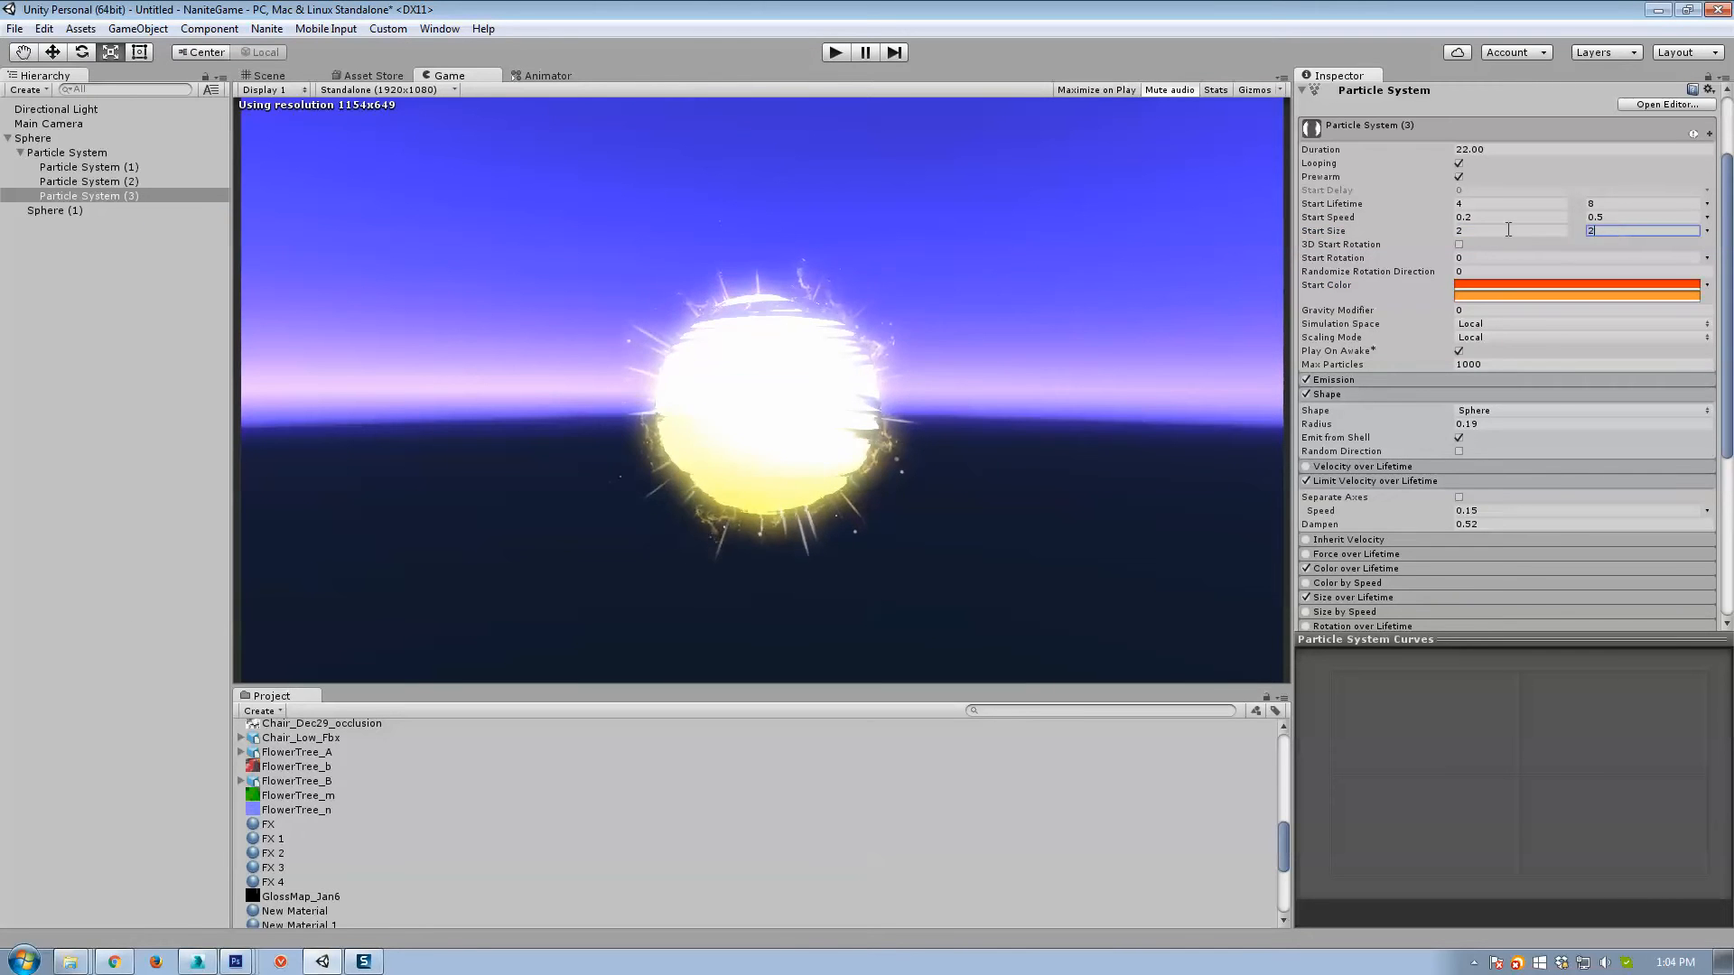
pyautogui.click(1508, 229)
pyautogui.write('1')
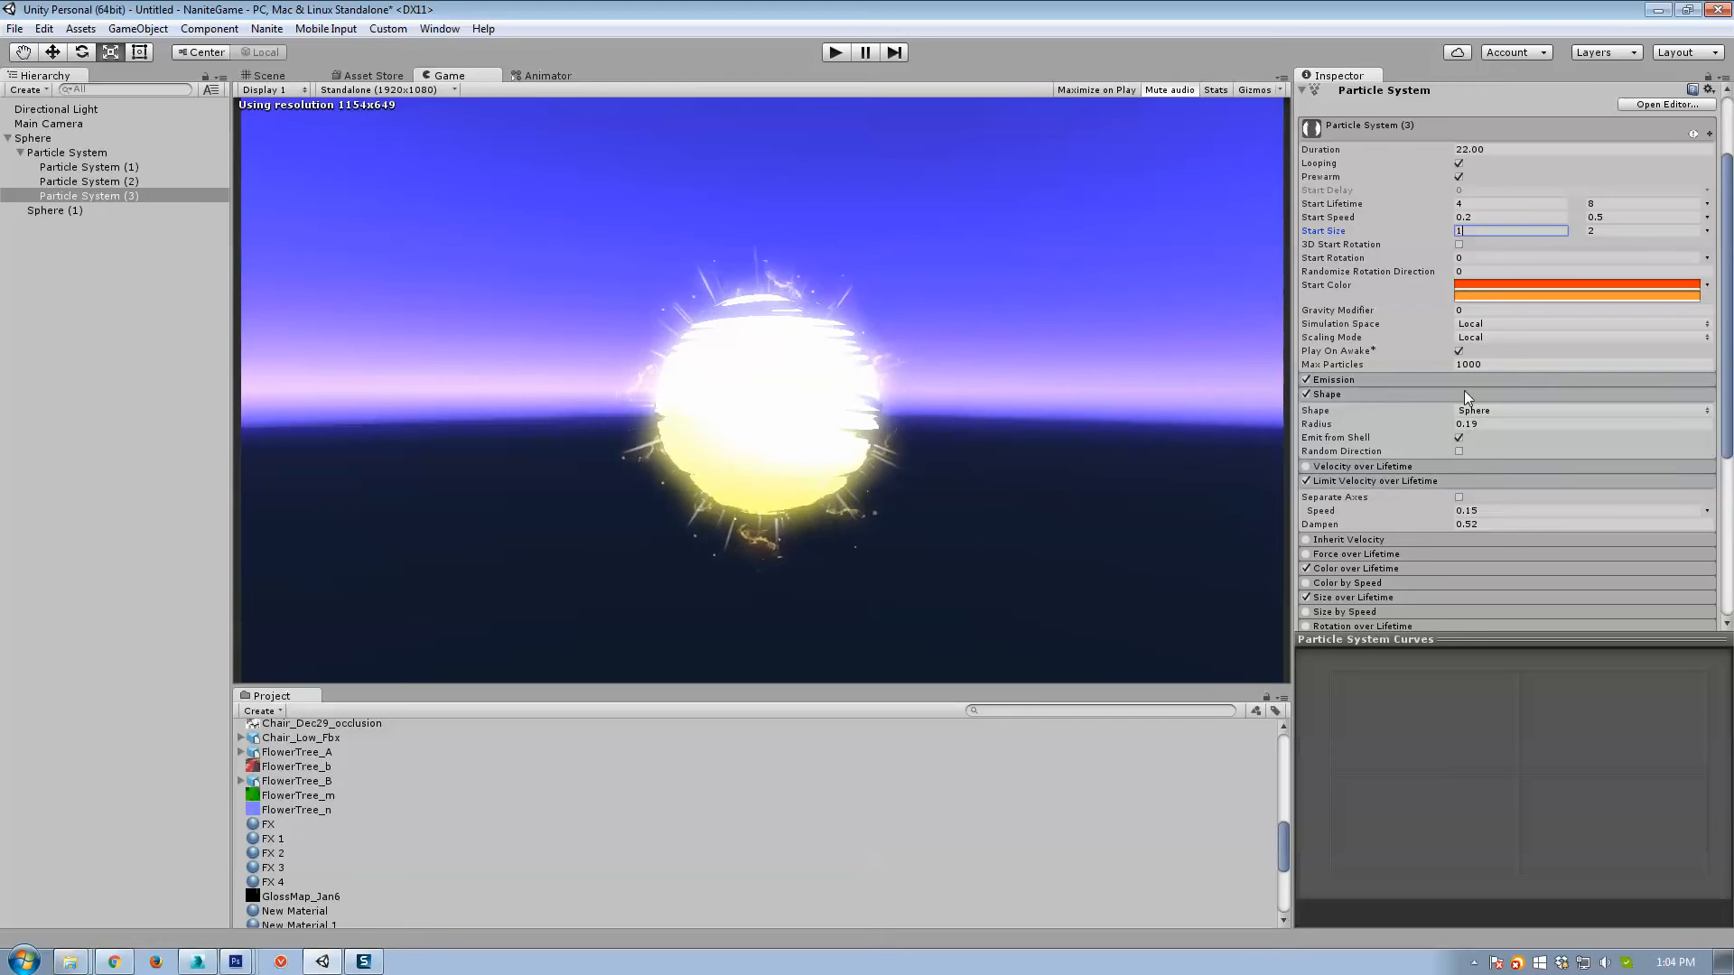
# Set the emission Rate of Particle System (3) to 100 and raise its maximum Start Size to 3.53.
pyautogui.click(1472, 380)
pyautogui.click(1497, 396)
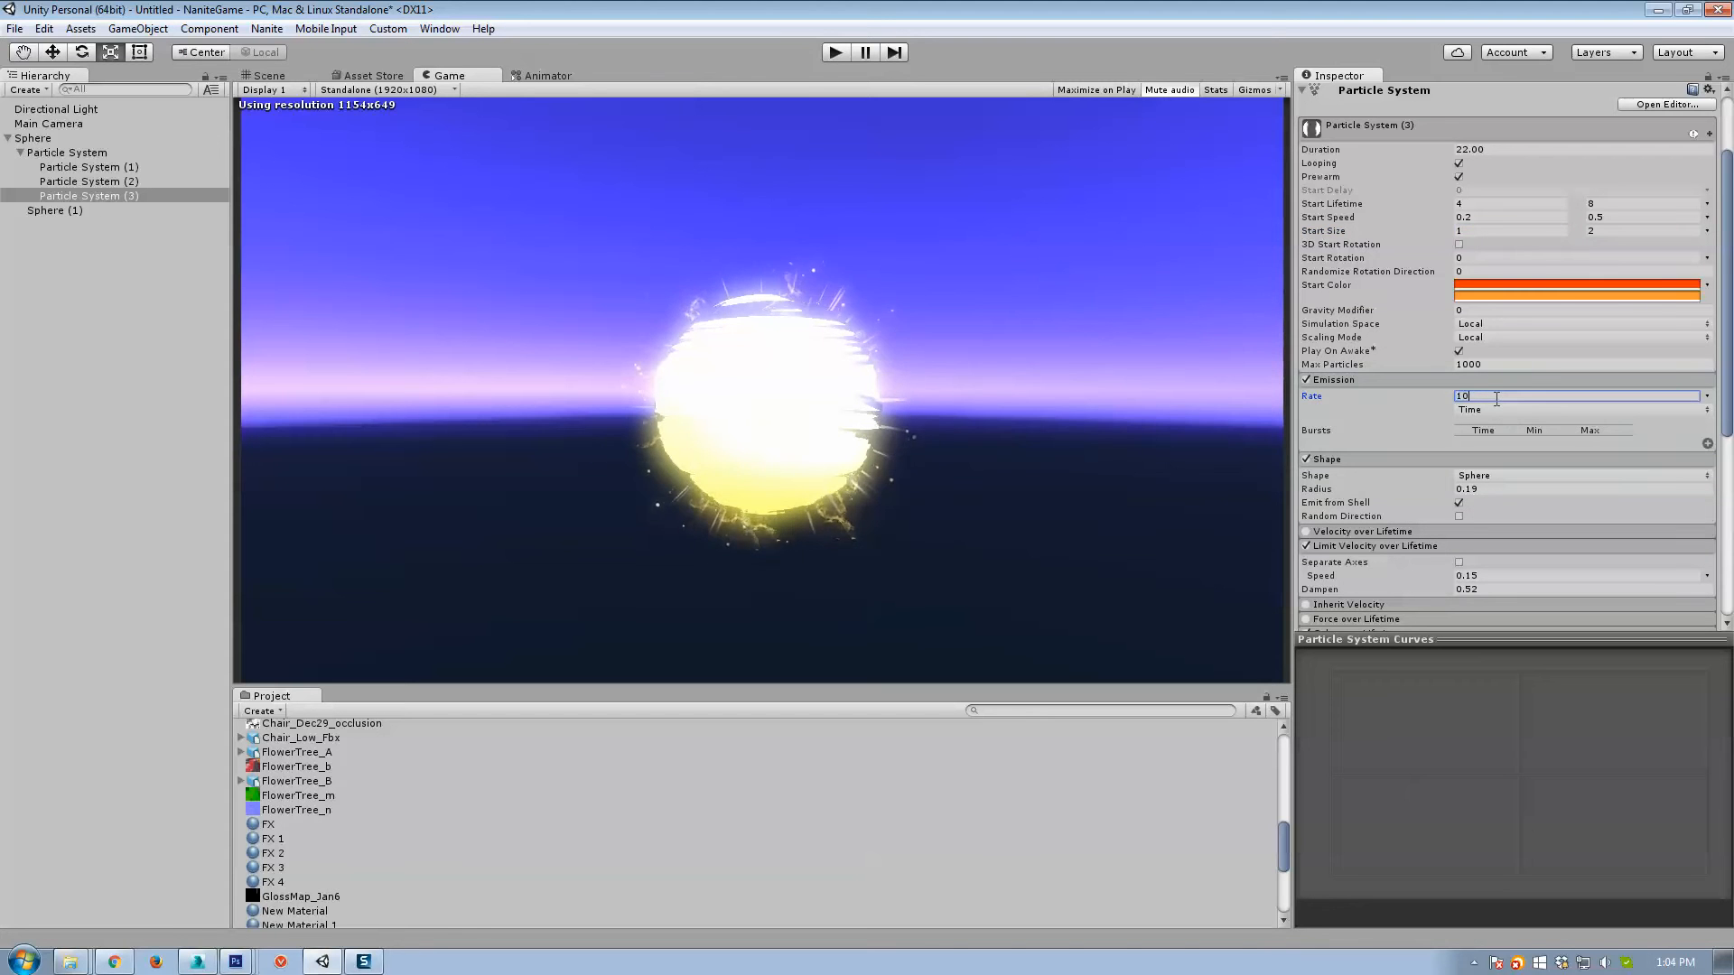
pyautogui.write('0')
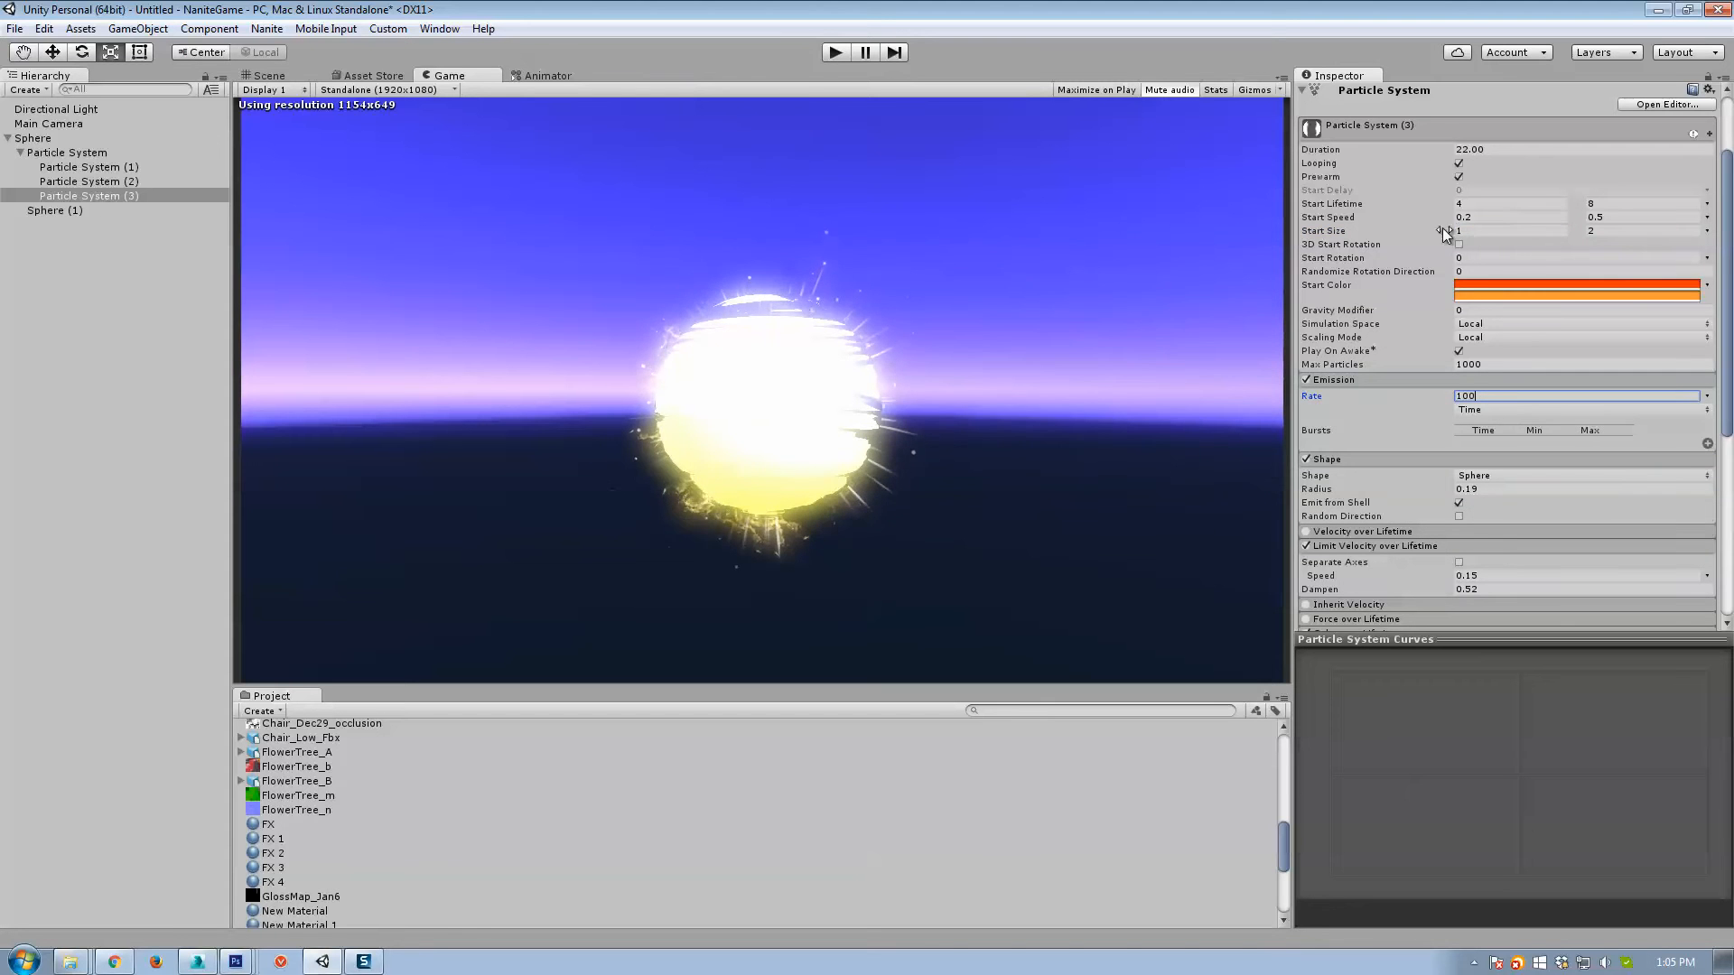
pyautogui.moveTo(1583, 233); pyautogui.dragTo(1635, 231)
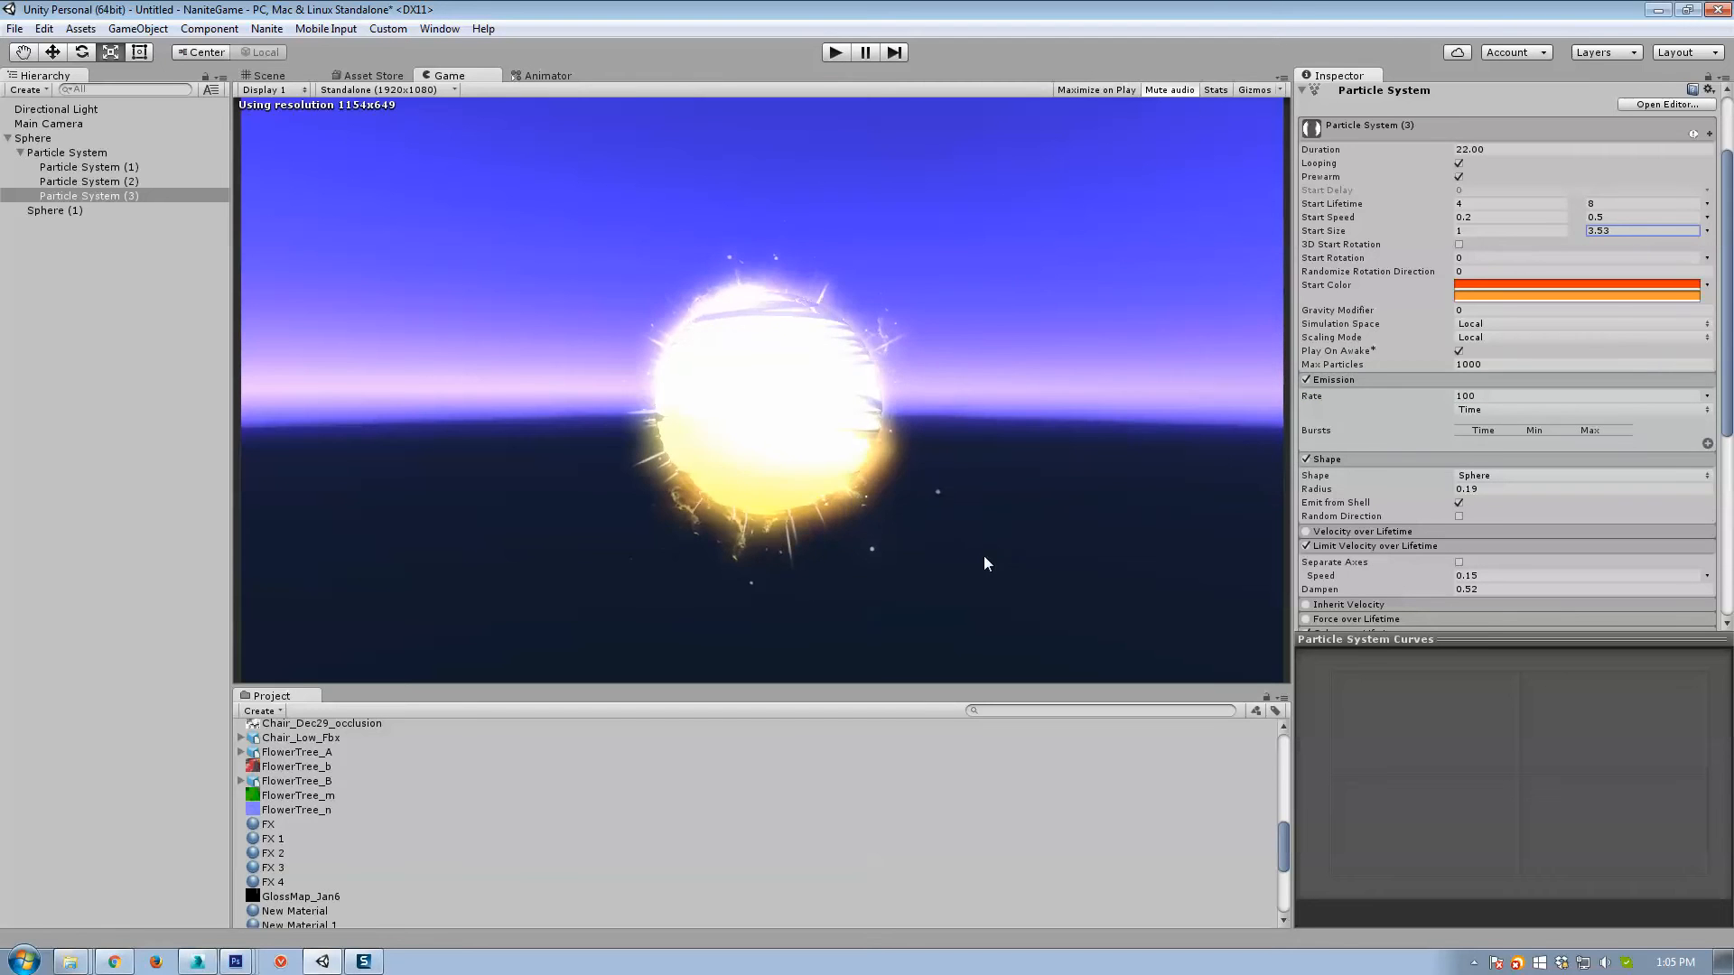
pyautogui.click(927, 518)
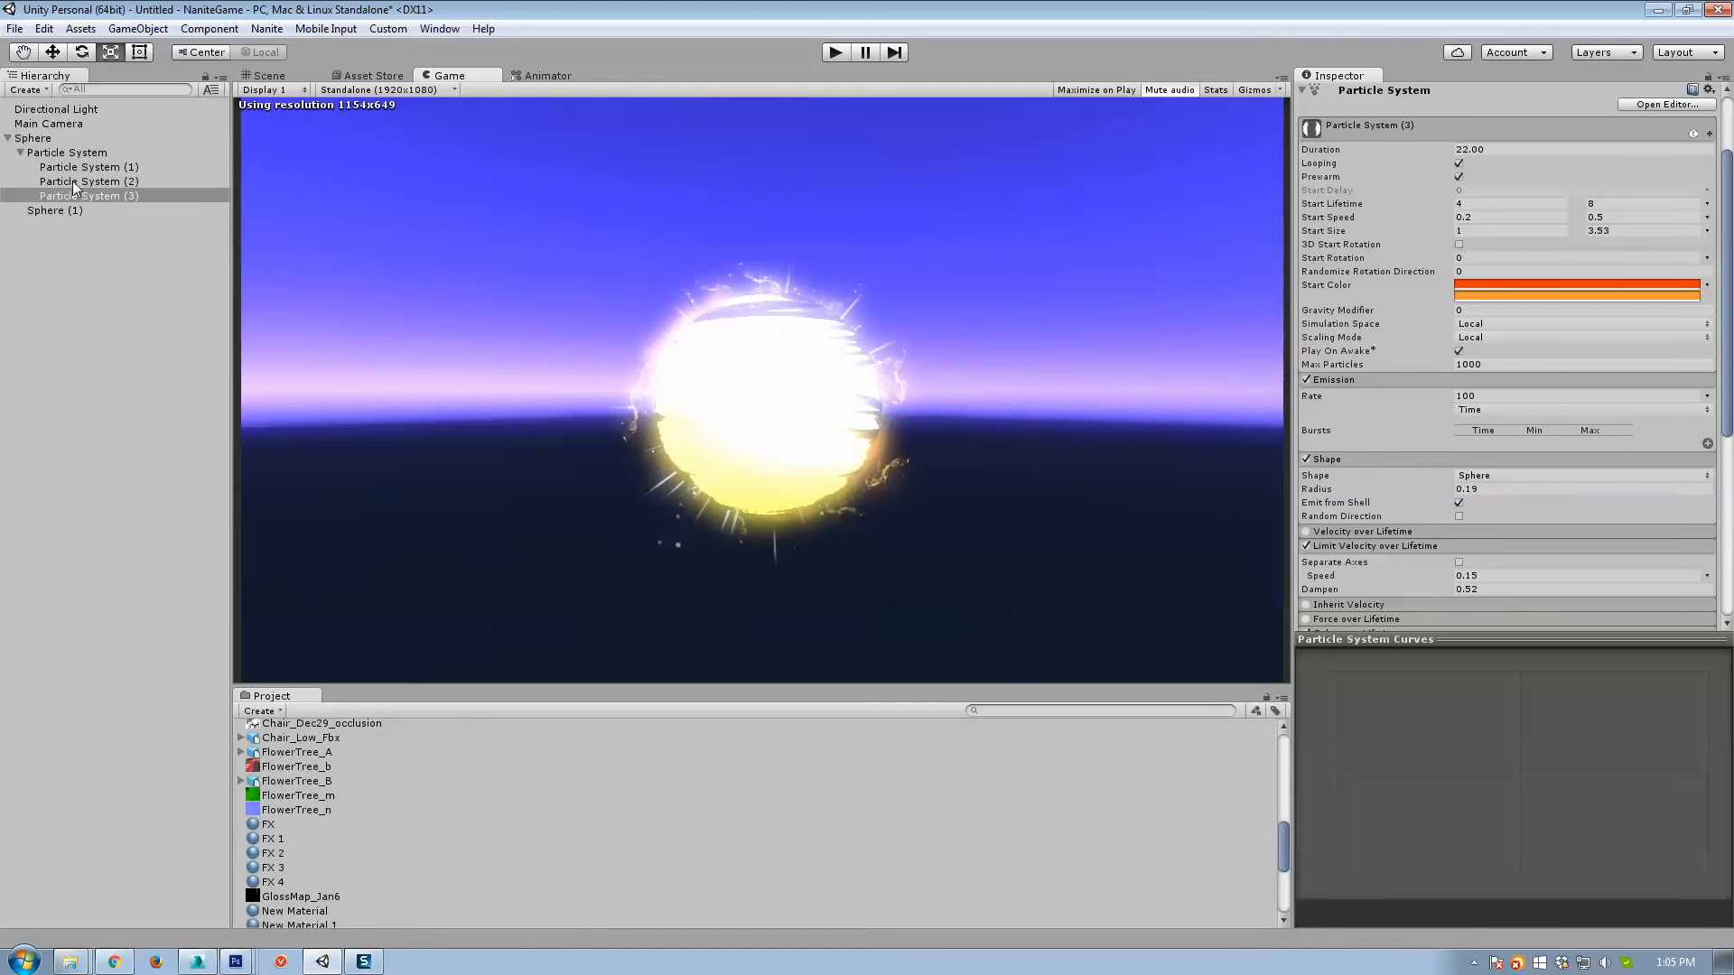
# Scale the glass distortion Sphere (1) up uniformly to about 1.03 in the scene.
pyautogui.click(56, 209)
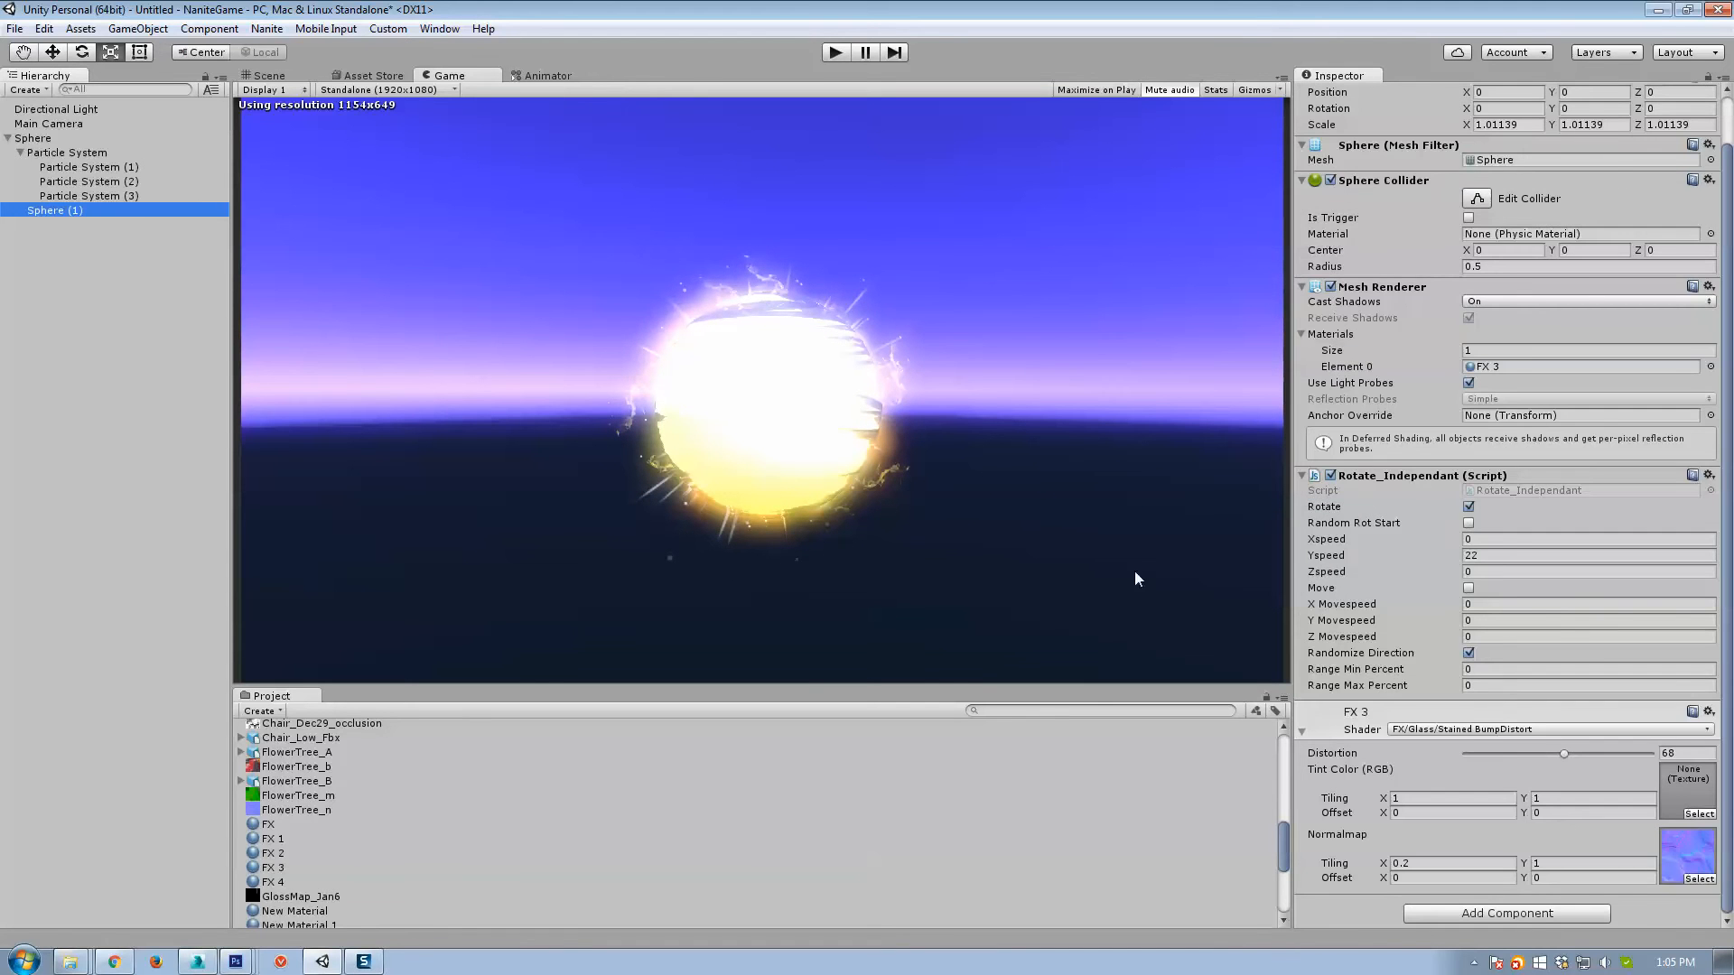
pyautogui.click(71, 152)
pyautogui.click(55, 138)
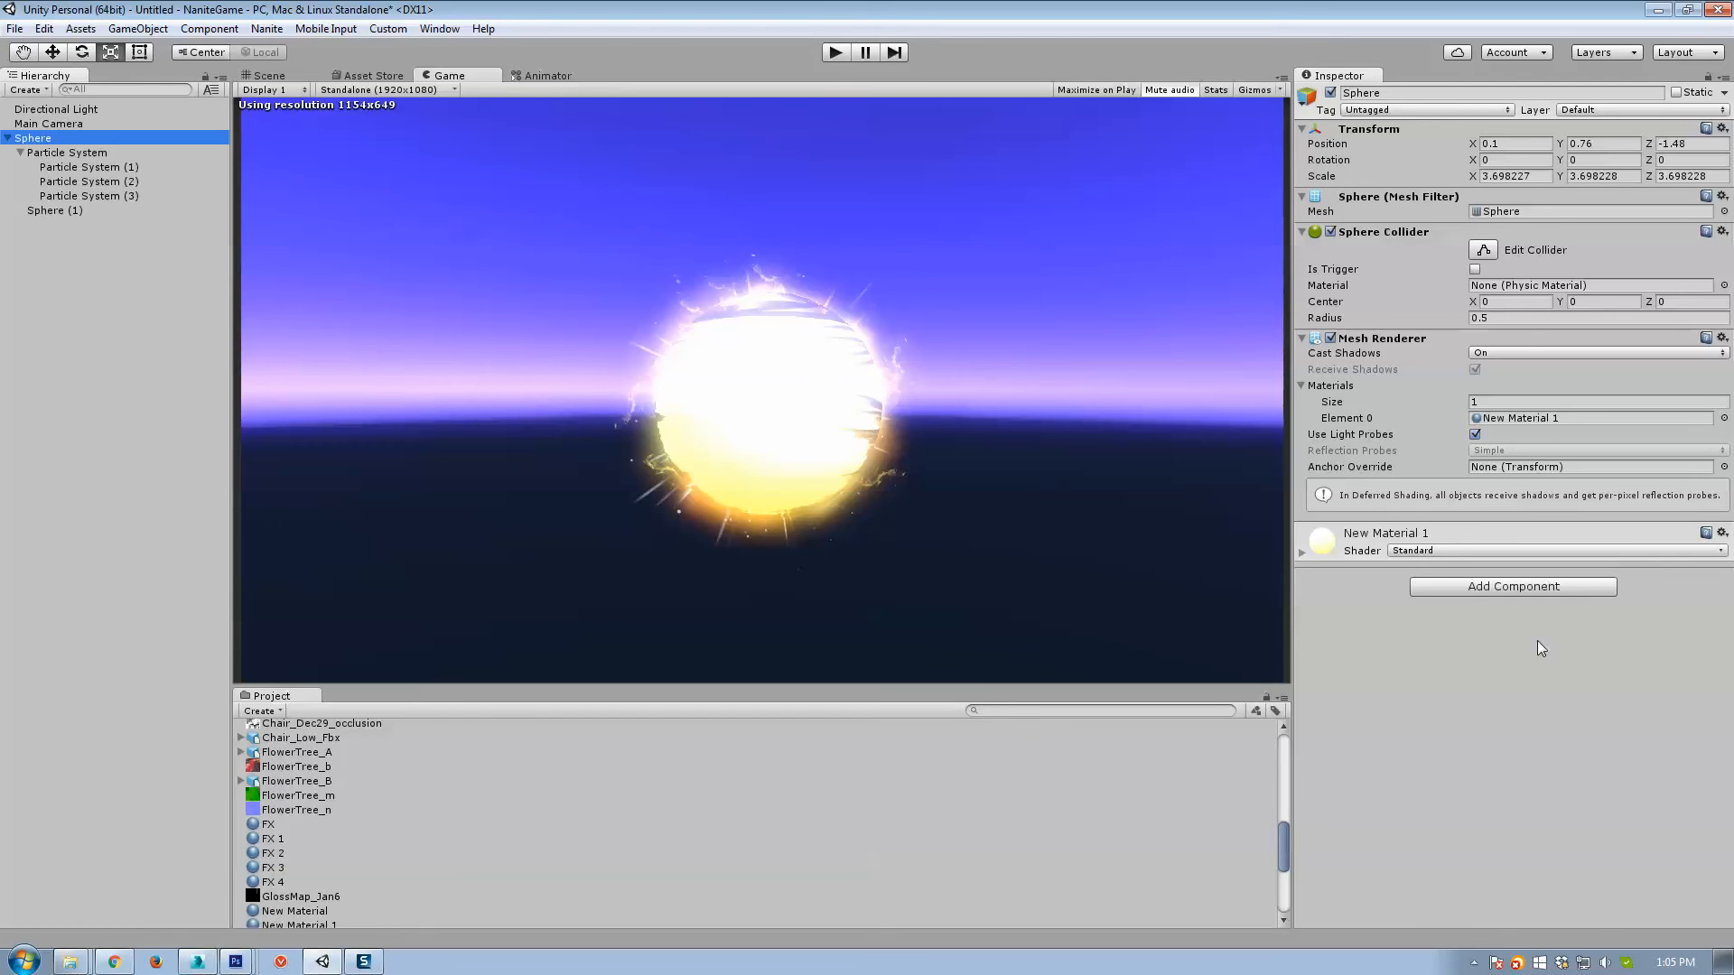
pyautogui.click(1449, 532)
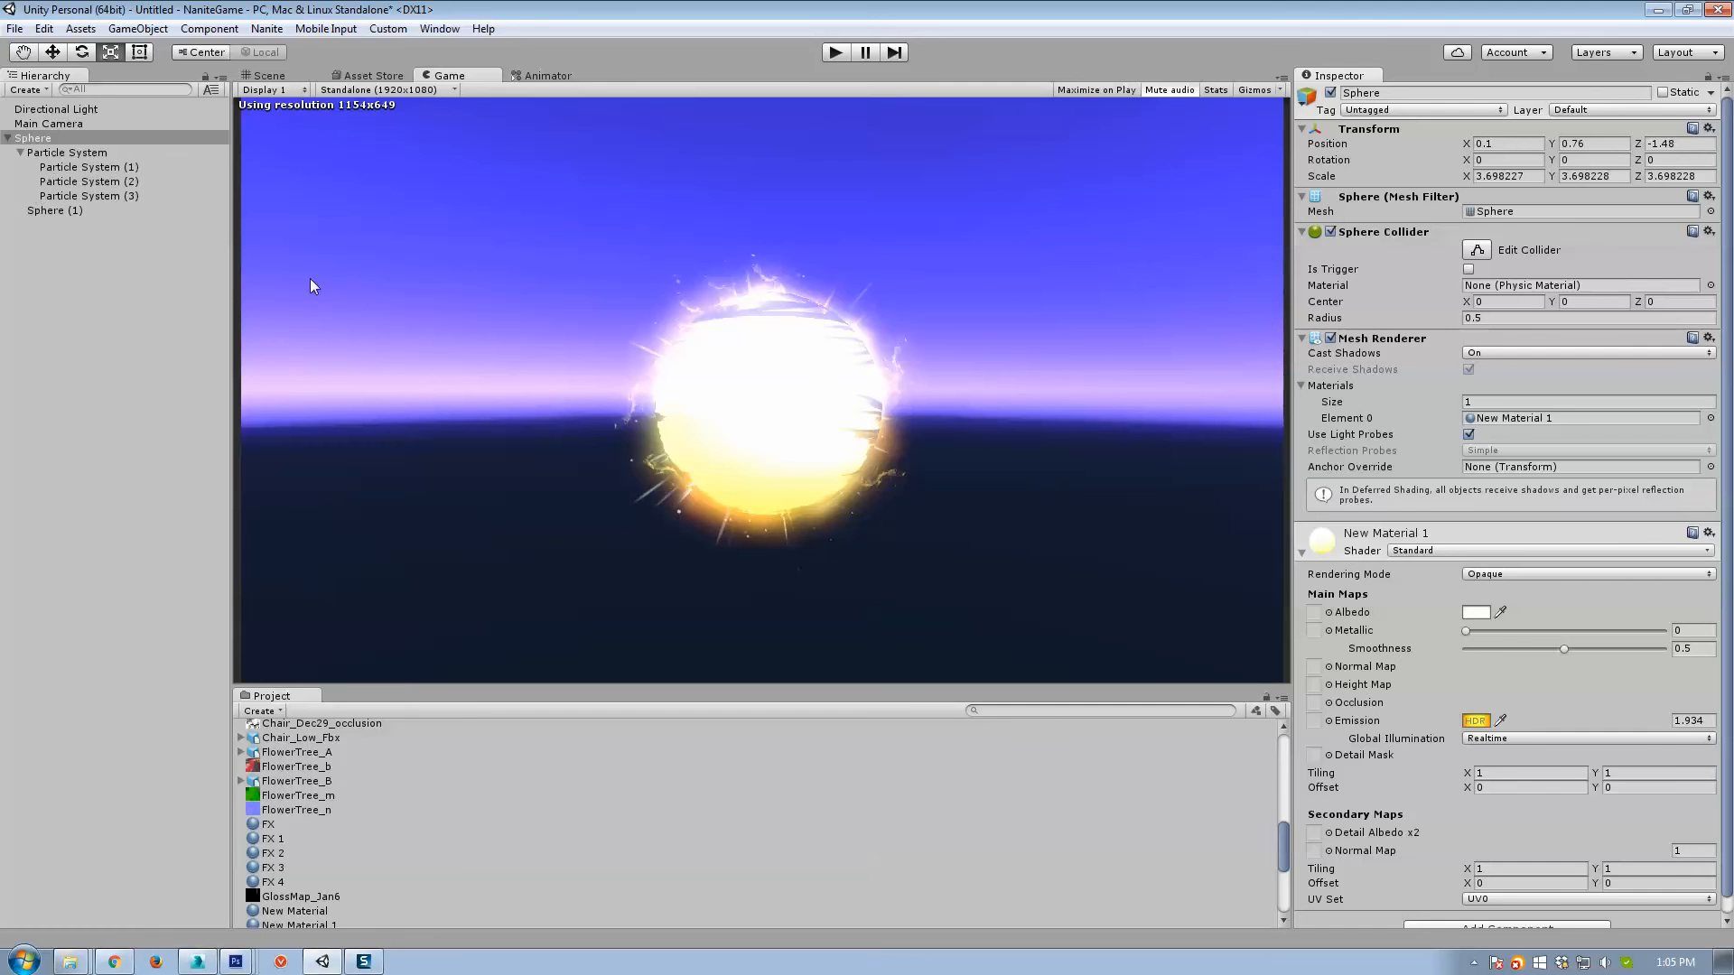
pyautogui.click(39, 210)
pyautogui.click(269, 75)
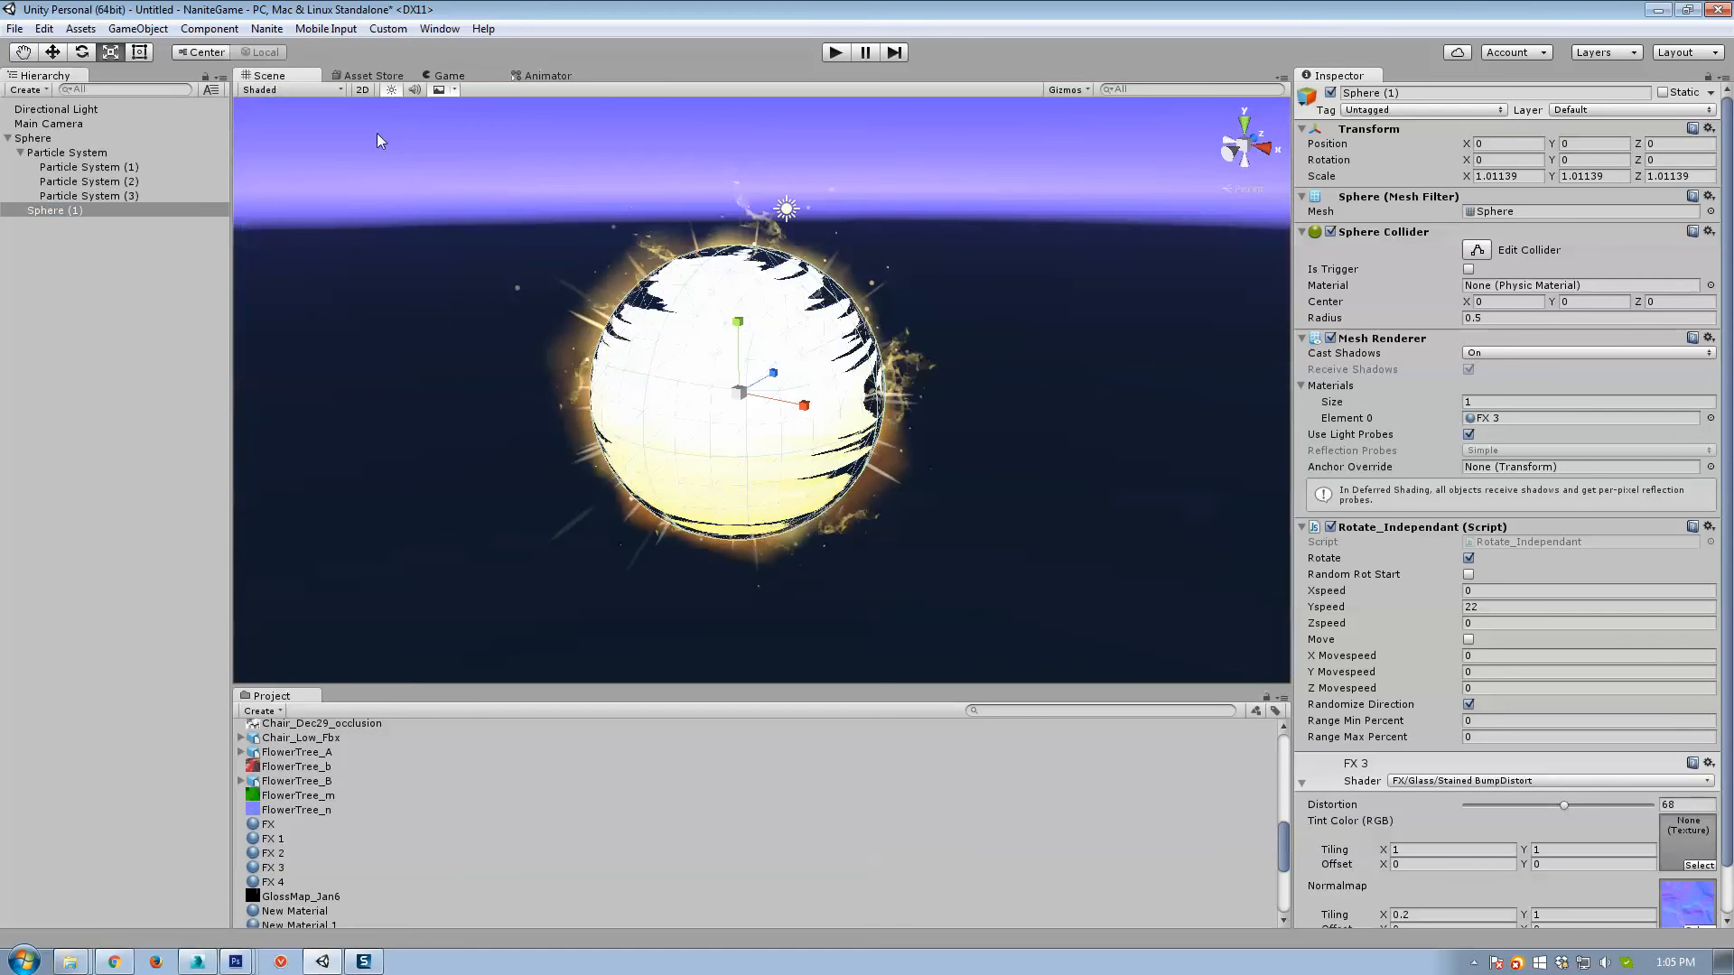
pyautogui.moveTo(746, 404); pyautogui.dragTo(749, 401)
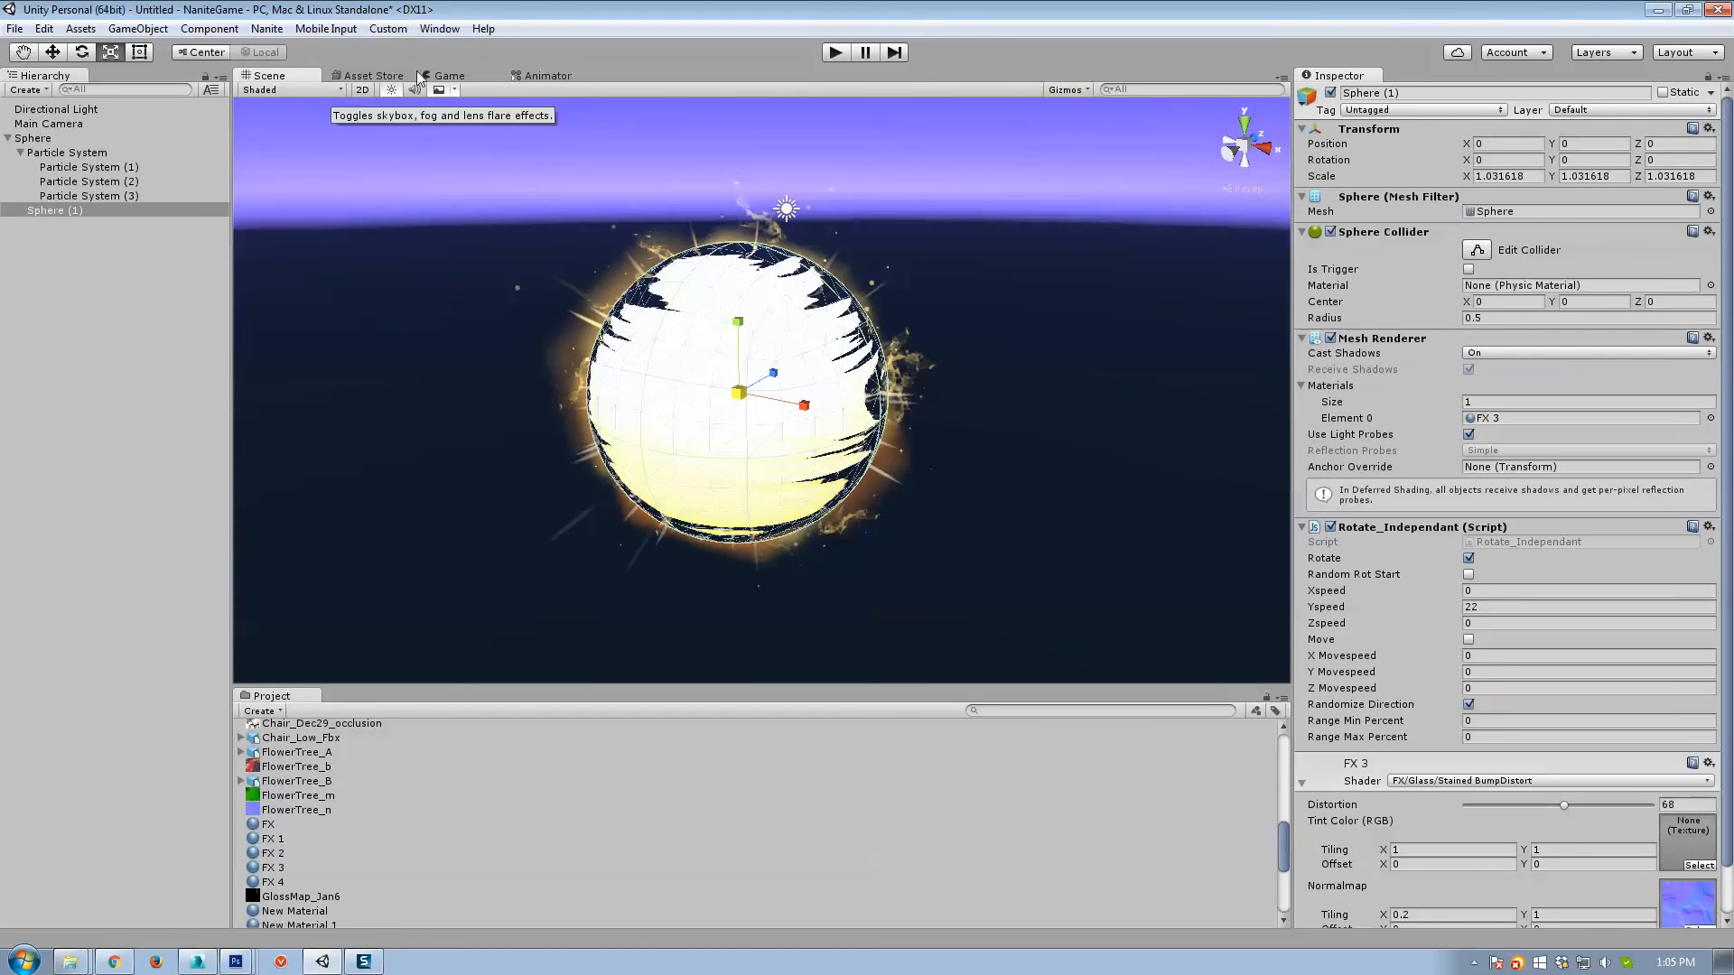
pyautogui.click(447, 76)
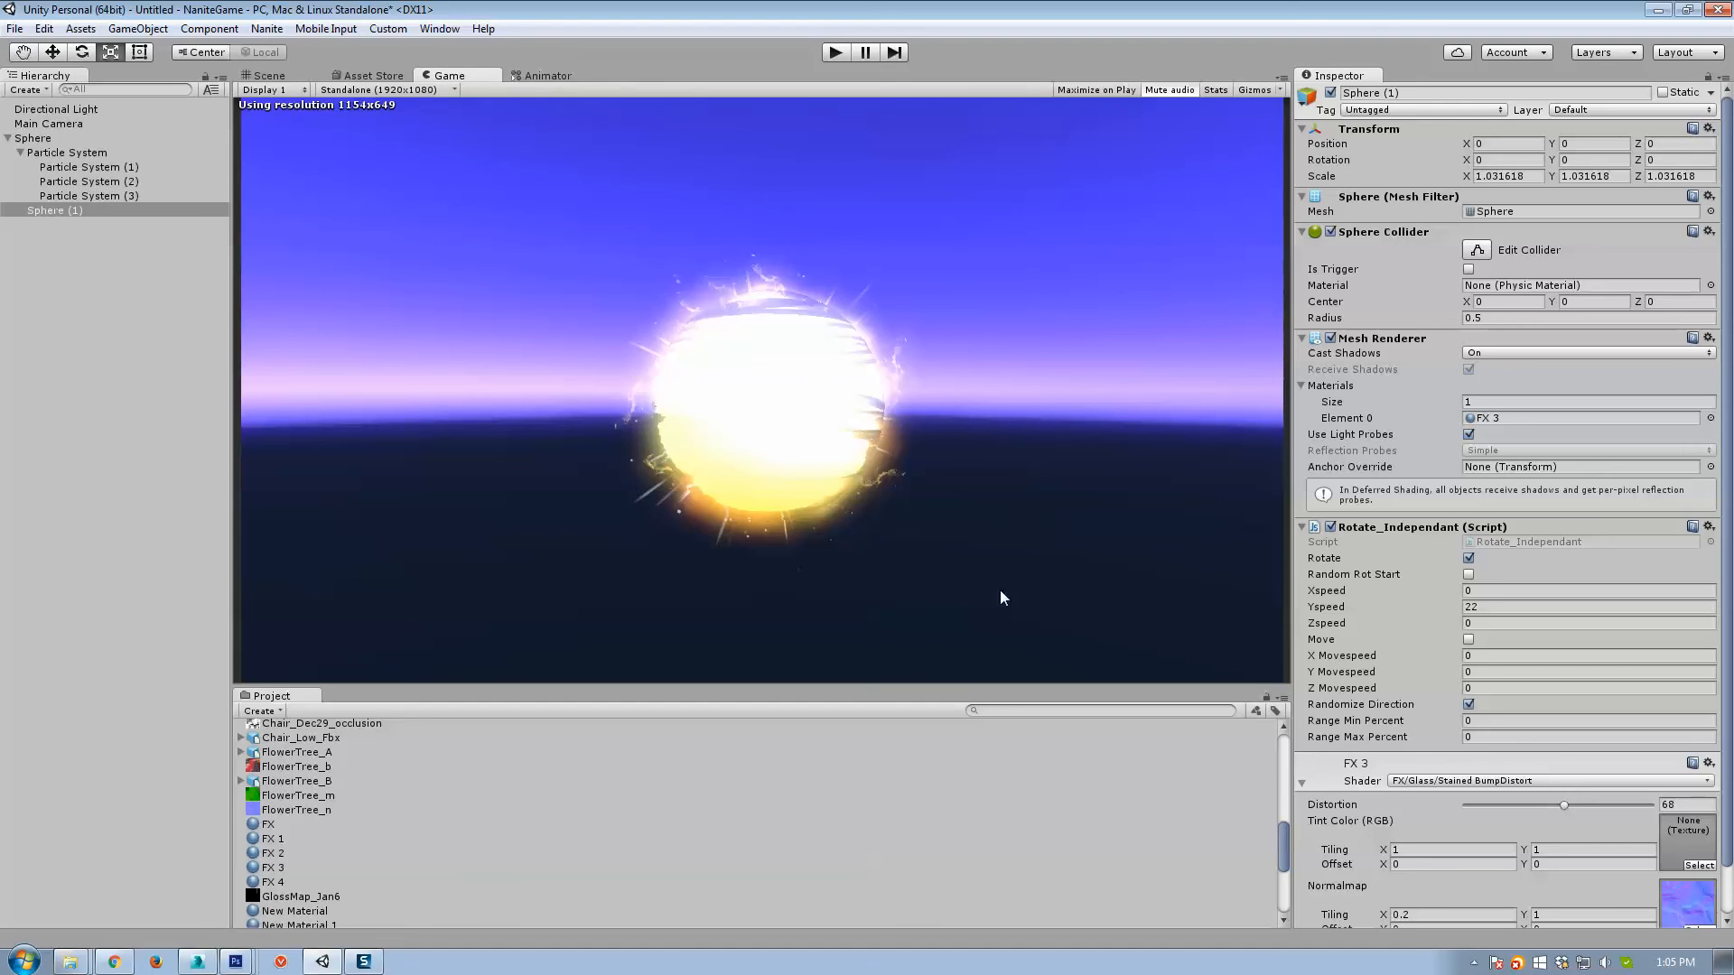
# Run the scene to preview the rotating distortion with the particle layers, and stop playback.
pyautogui.click(840, 55)
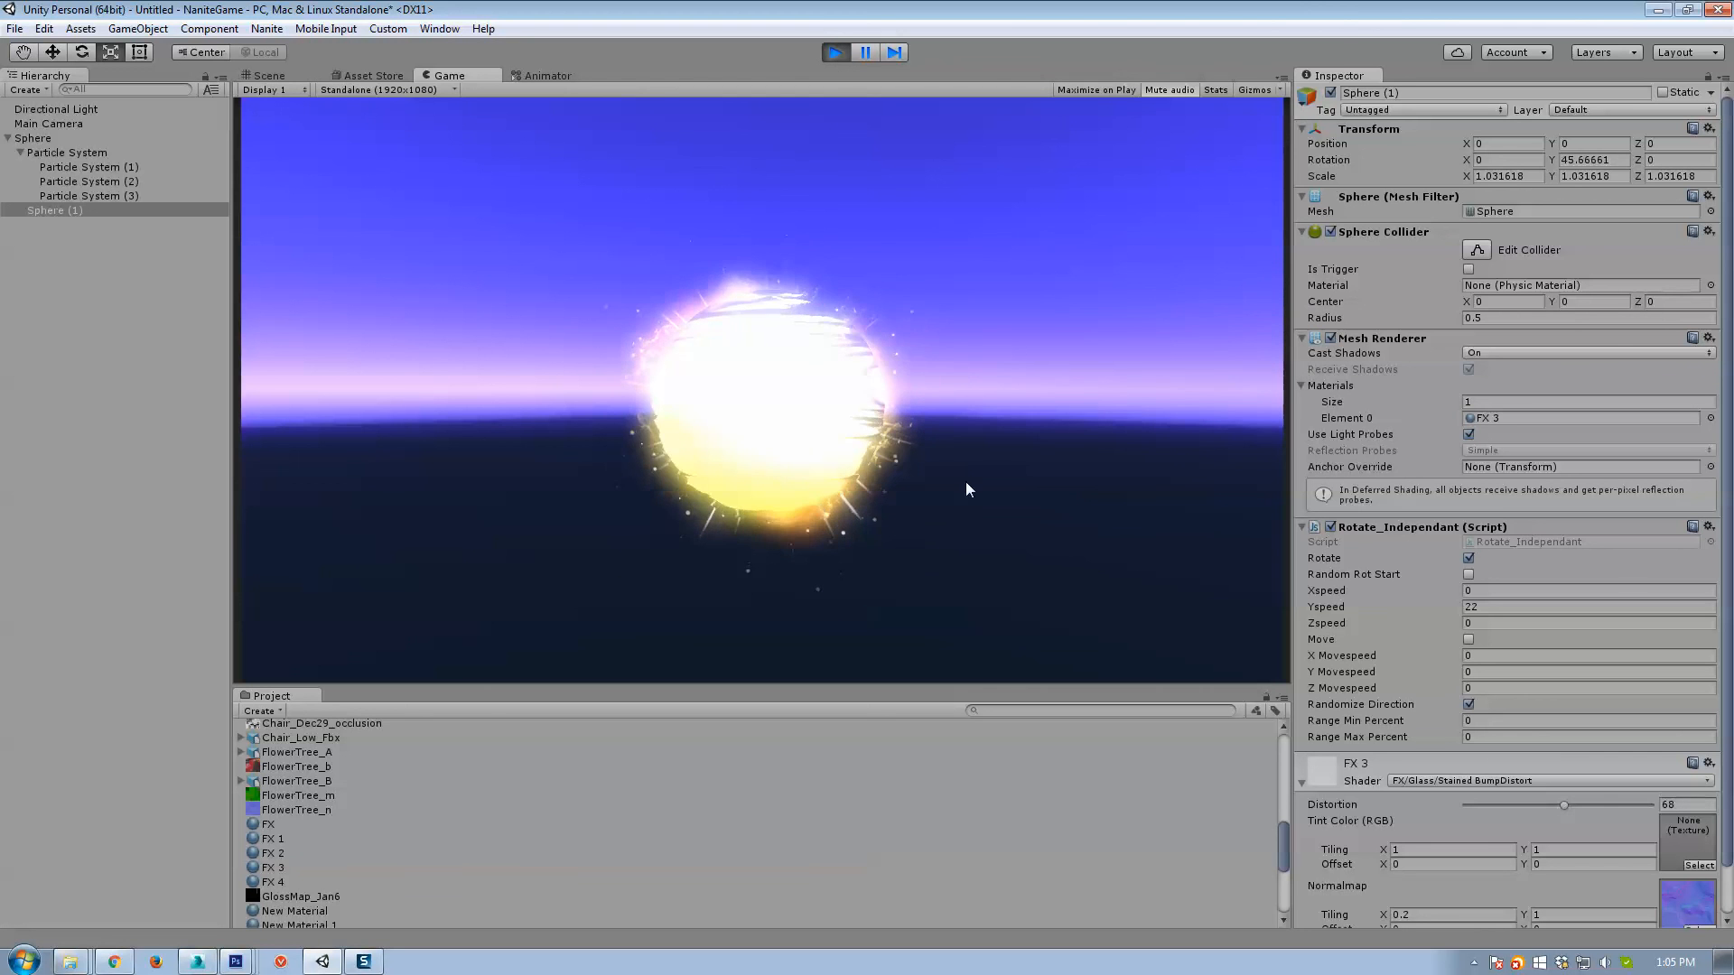
pyautogui.click(834, 53)
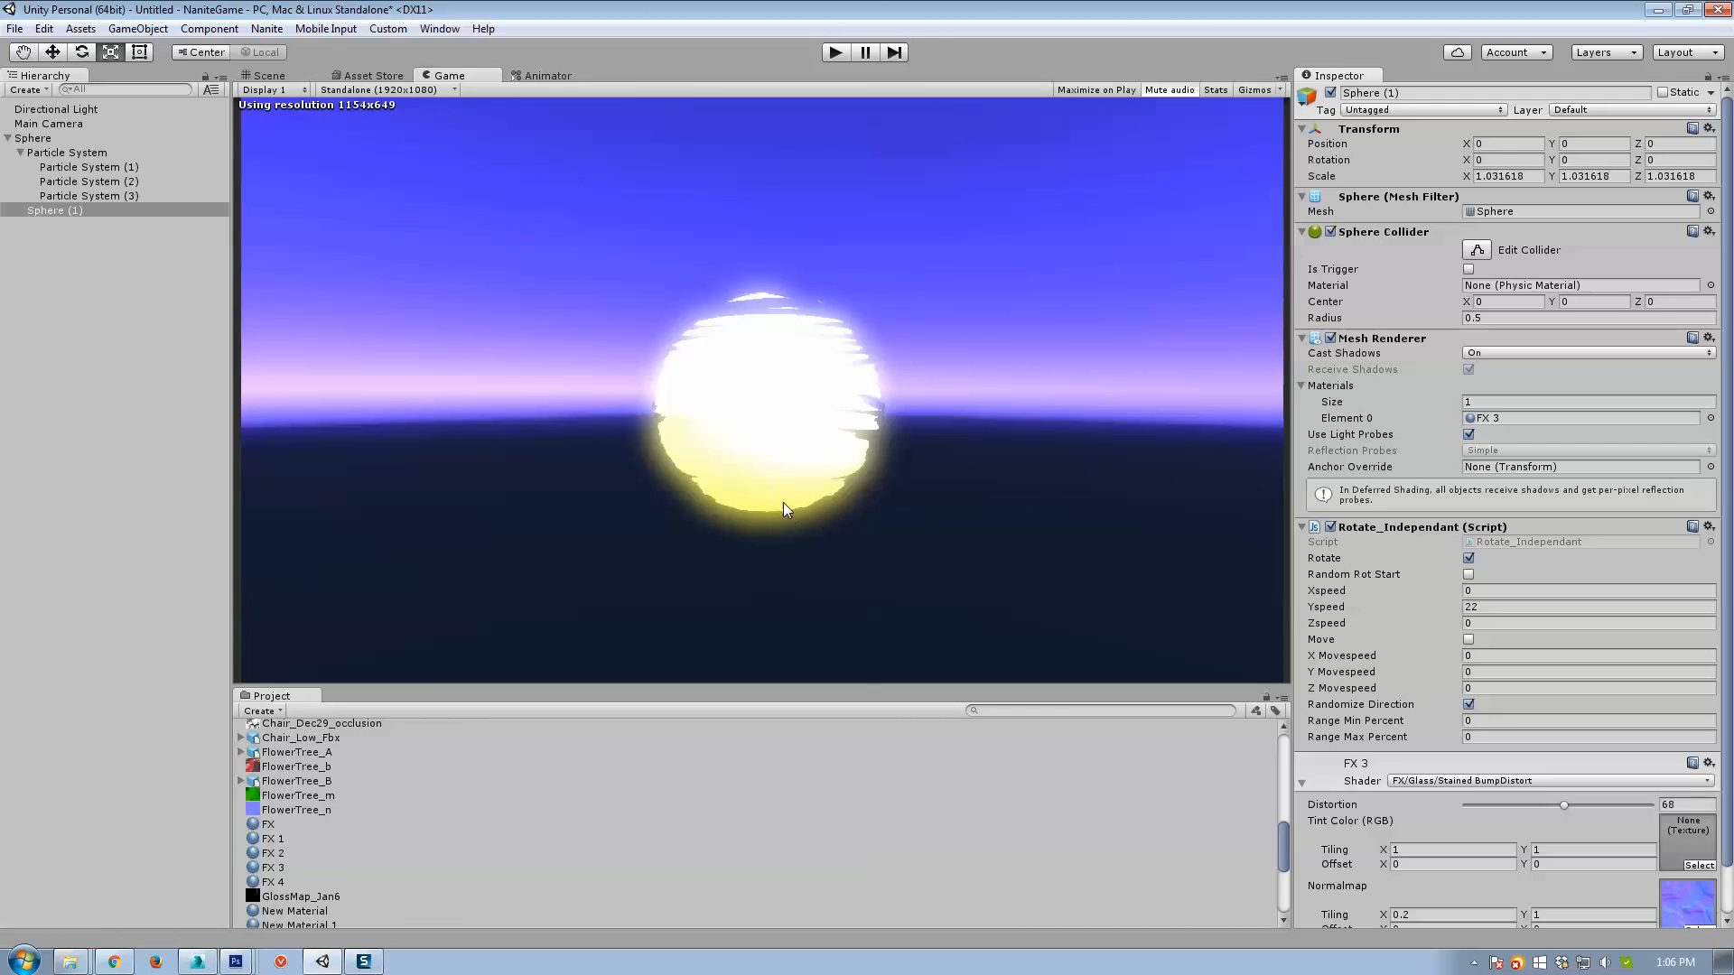